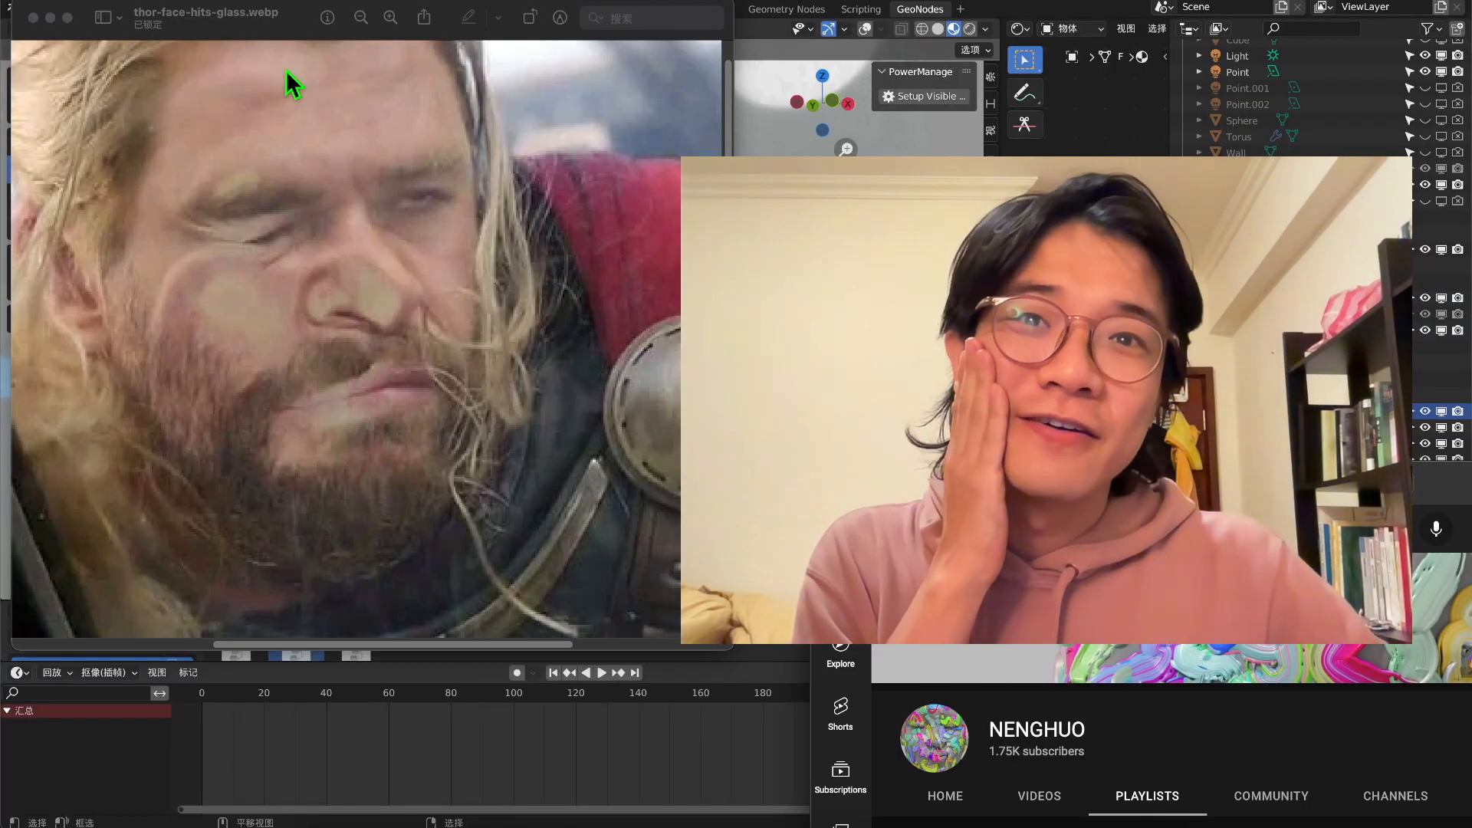
drag(295, 14, 310, 49)
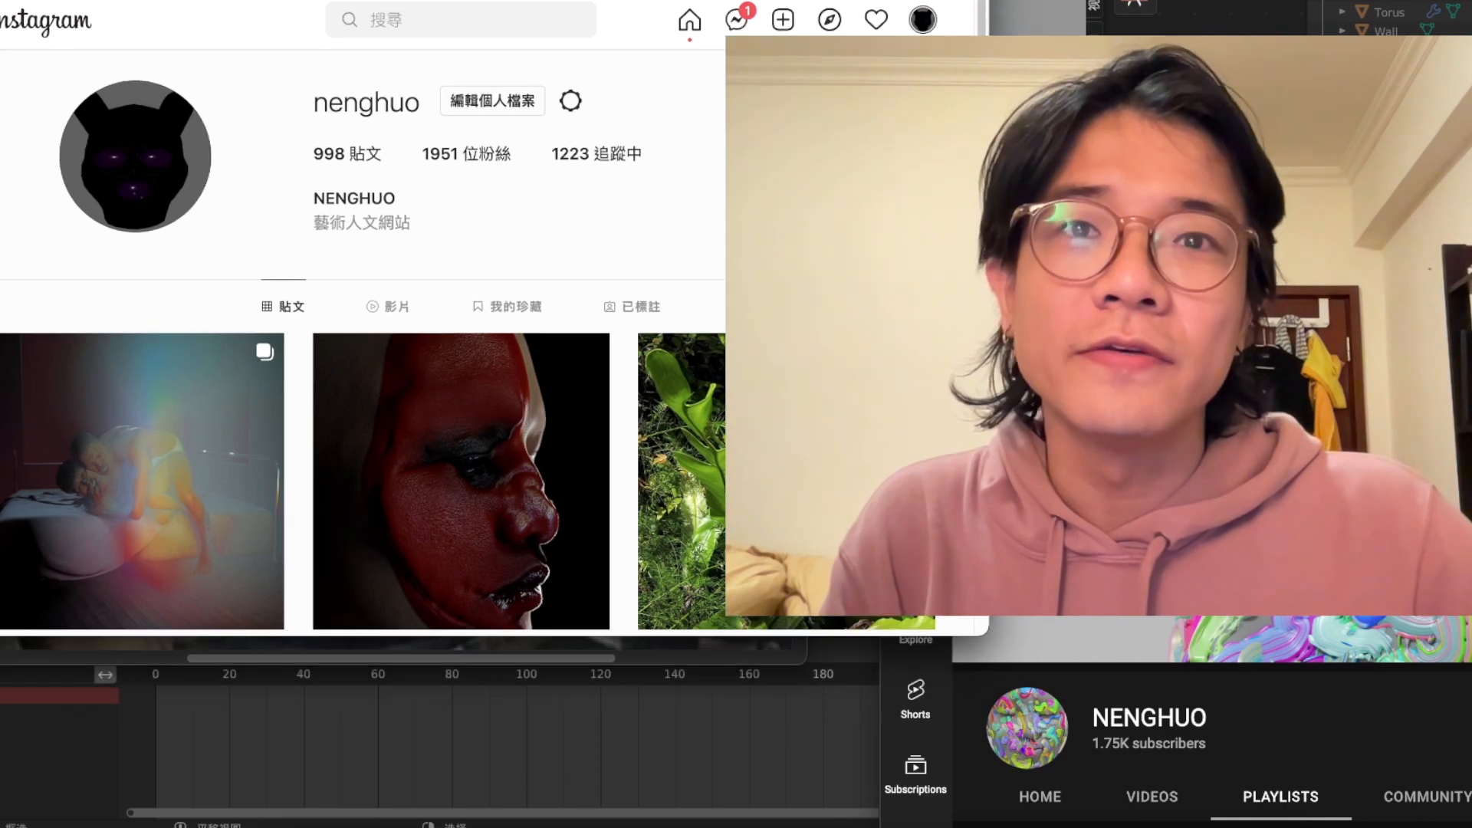
scroll(360, 345, down, 10)
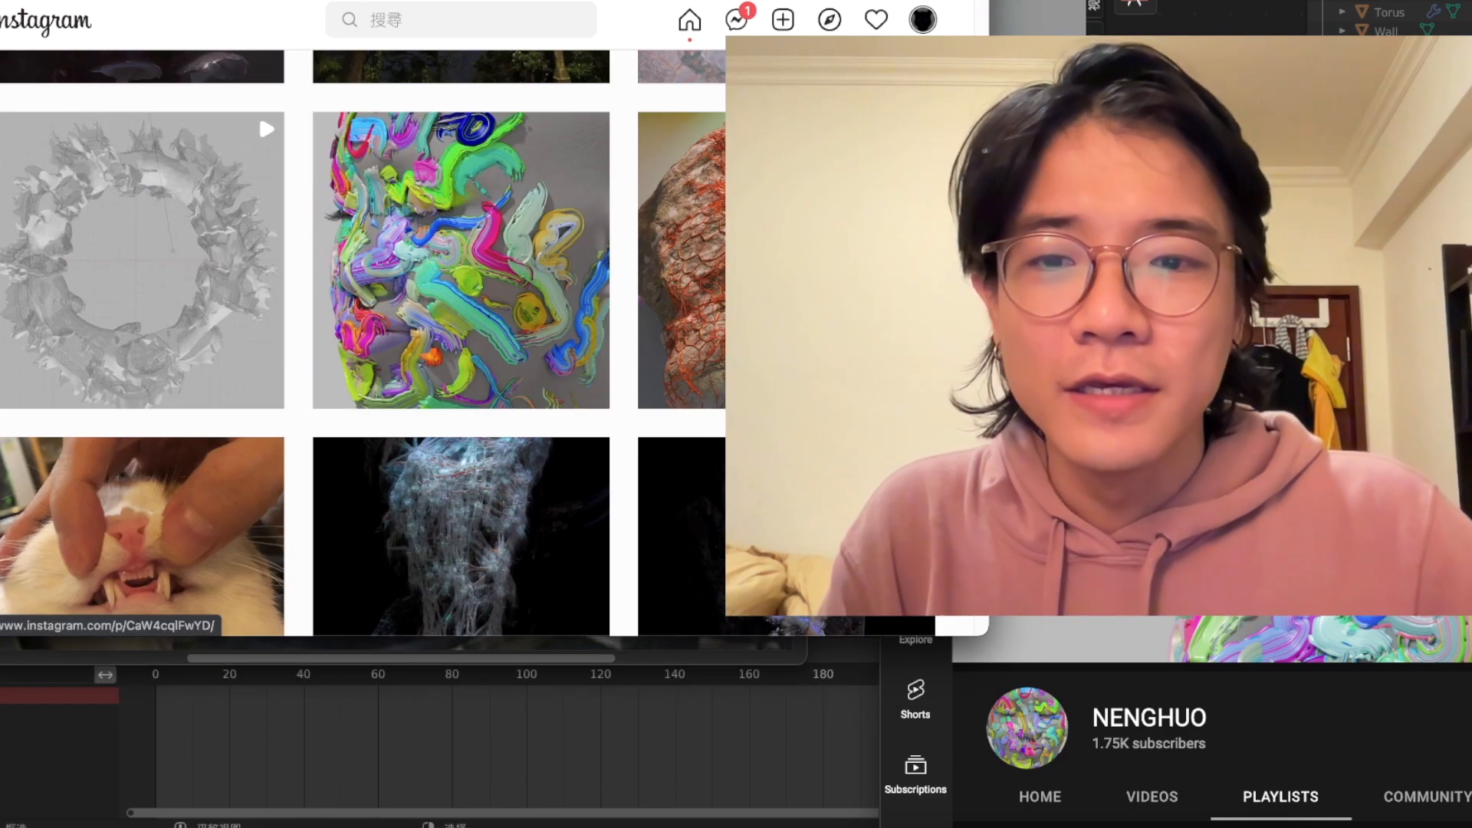
scroll(361, 345, down, 7)
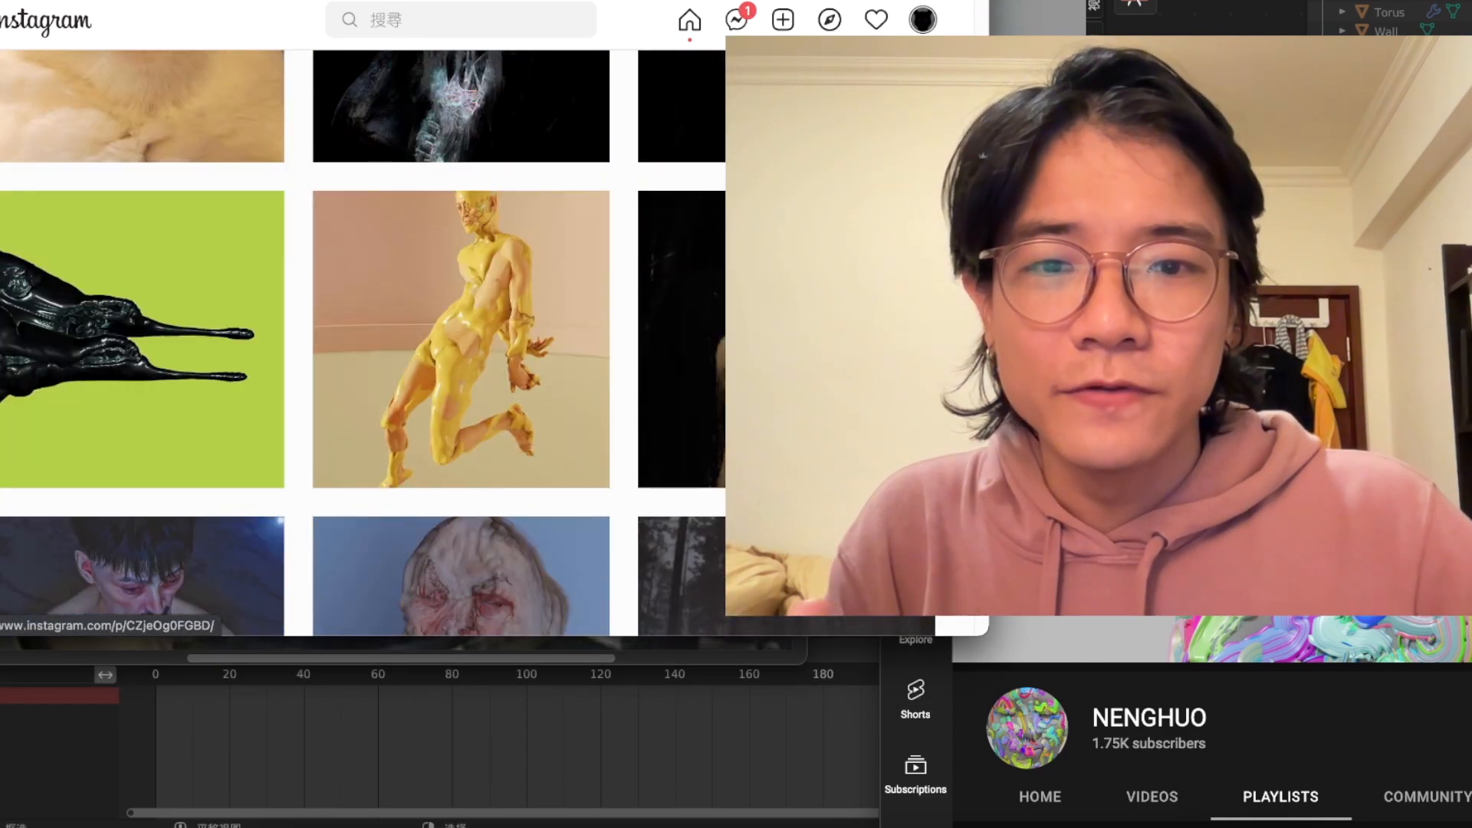
click(786, 345)
drag(986, 634, 1143, 817)
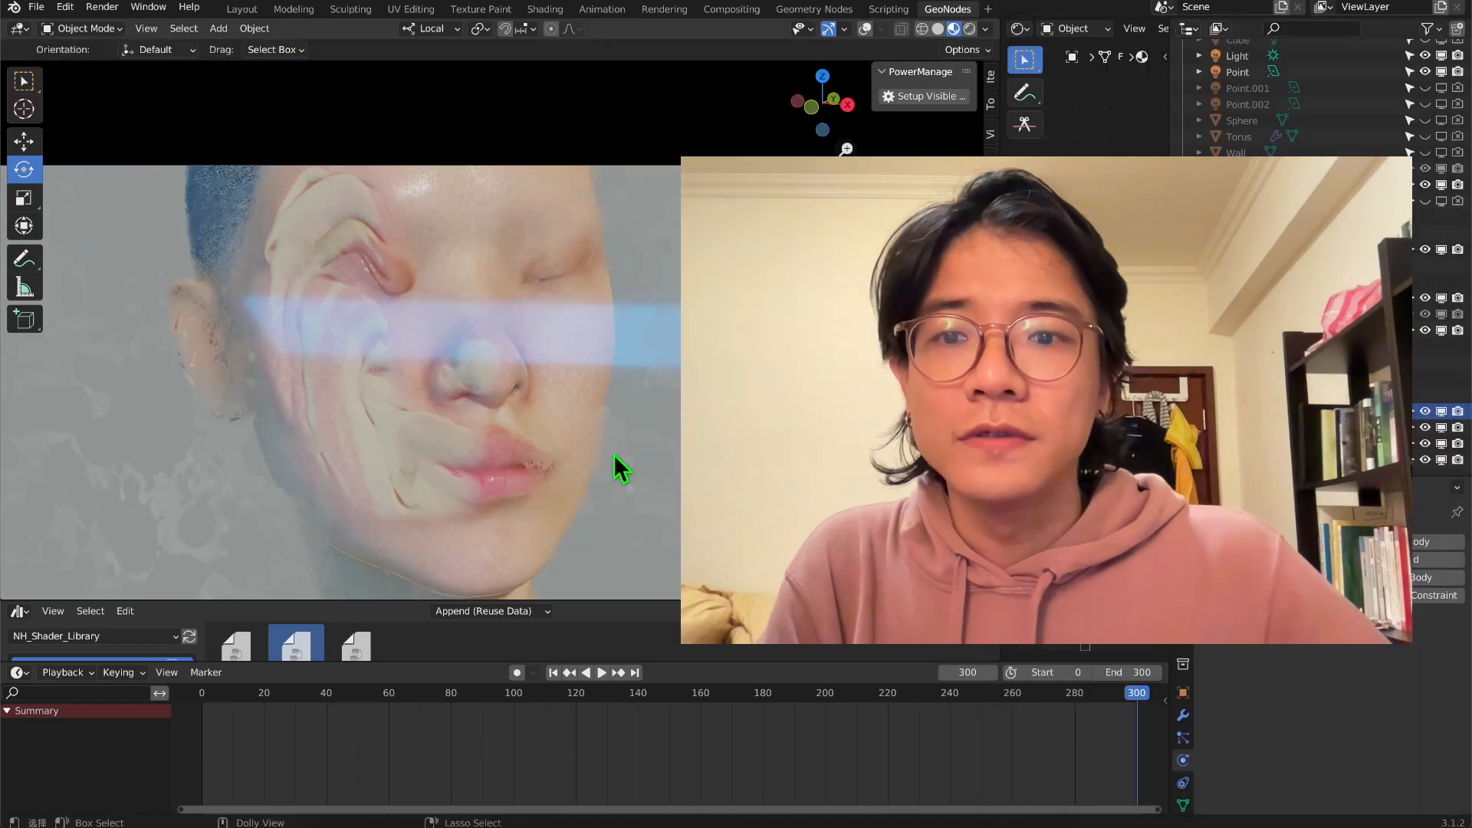
Examine the finished pressed-face example and the base head model from several angles, ending in the camera view
middle_drag(512, 362, 410, 338)
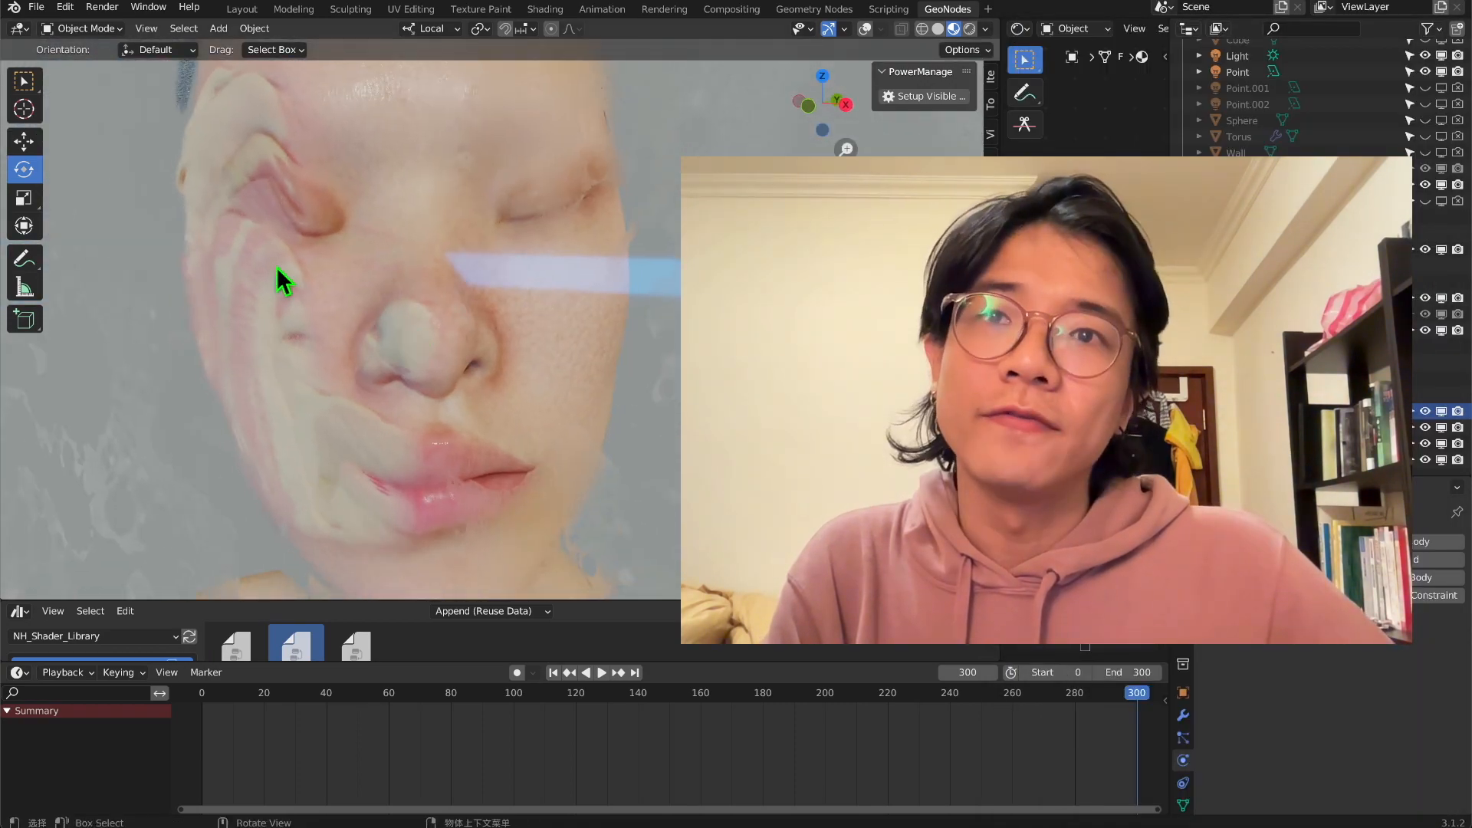
middle_drag(302, 328, 295, 80)
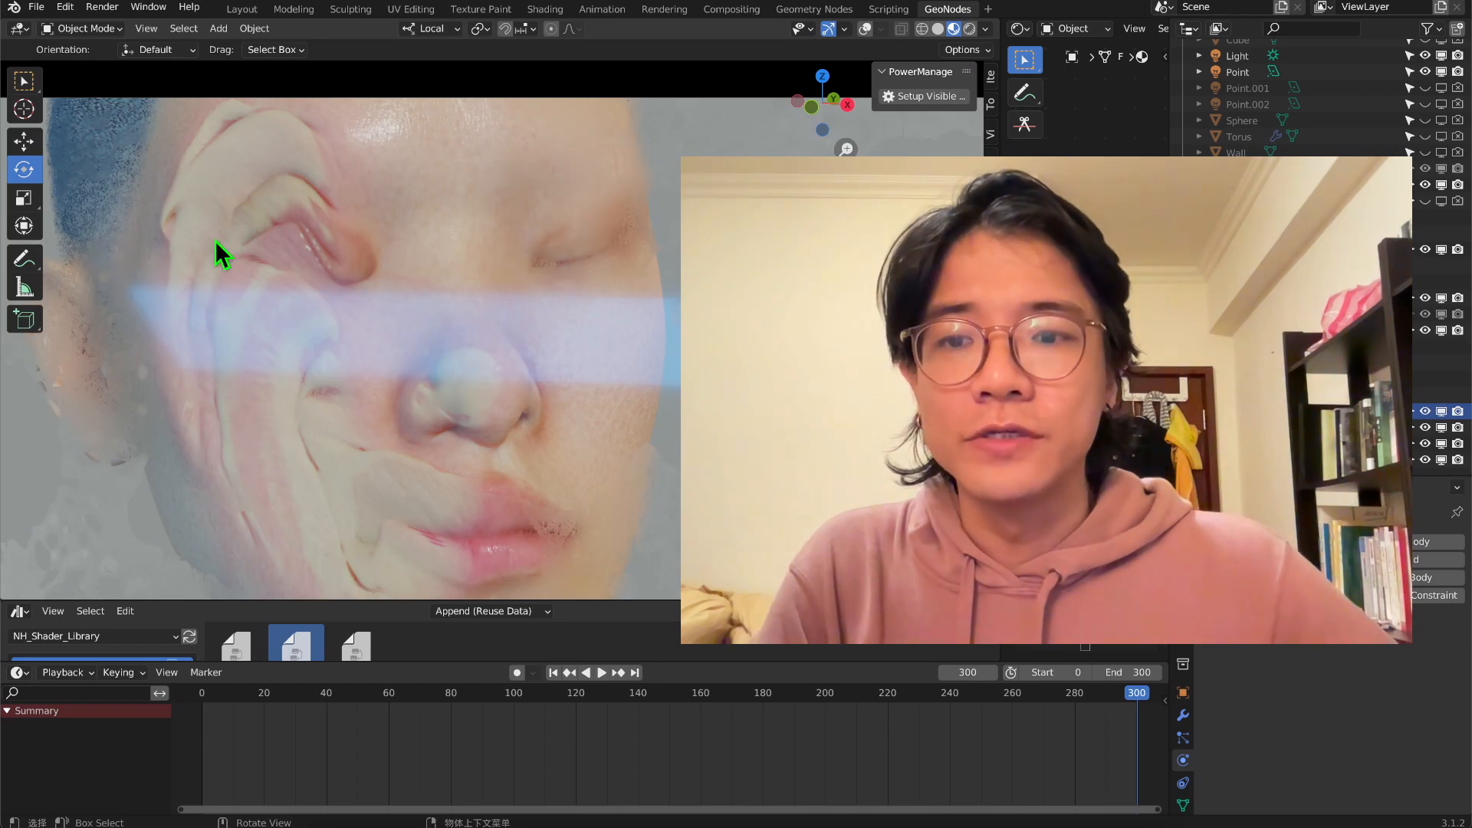
scroll(371, 338, down, 2)
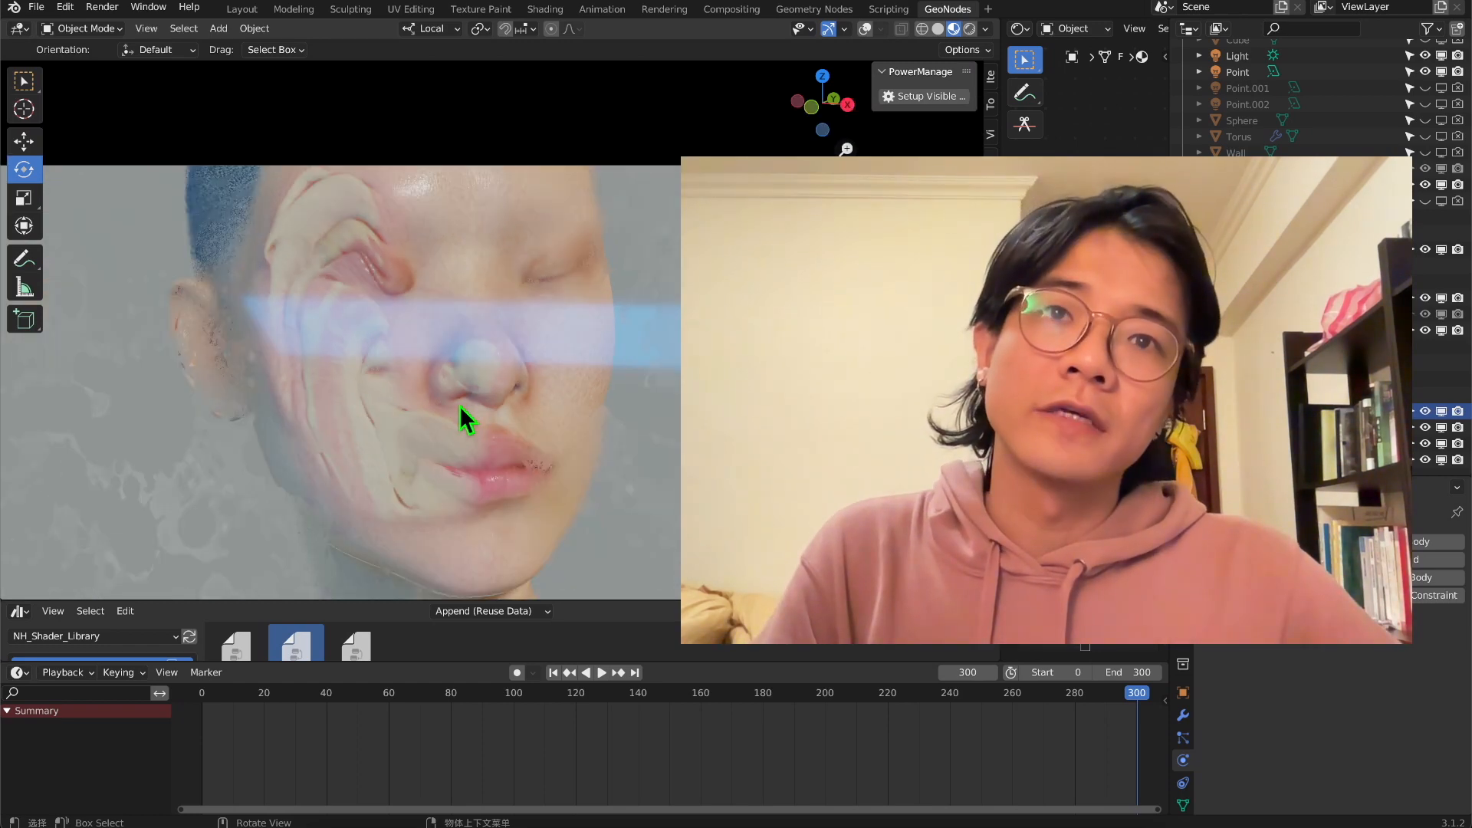
shift+middle_drag(458, 405, 461, 254)
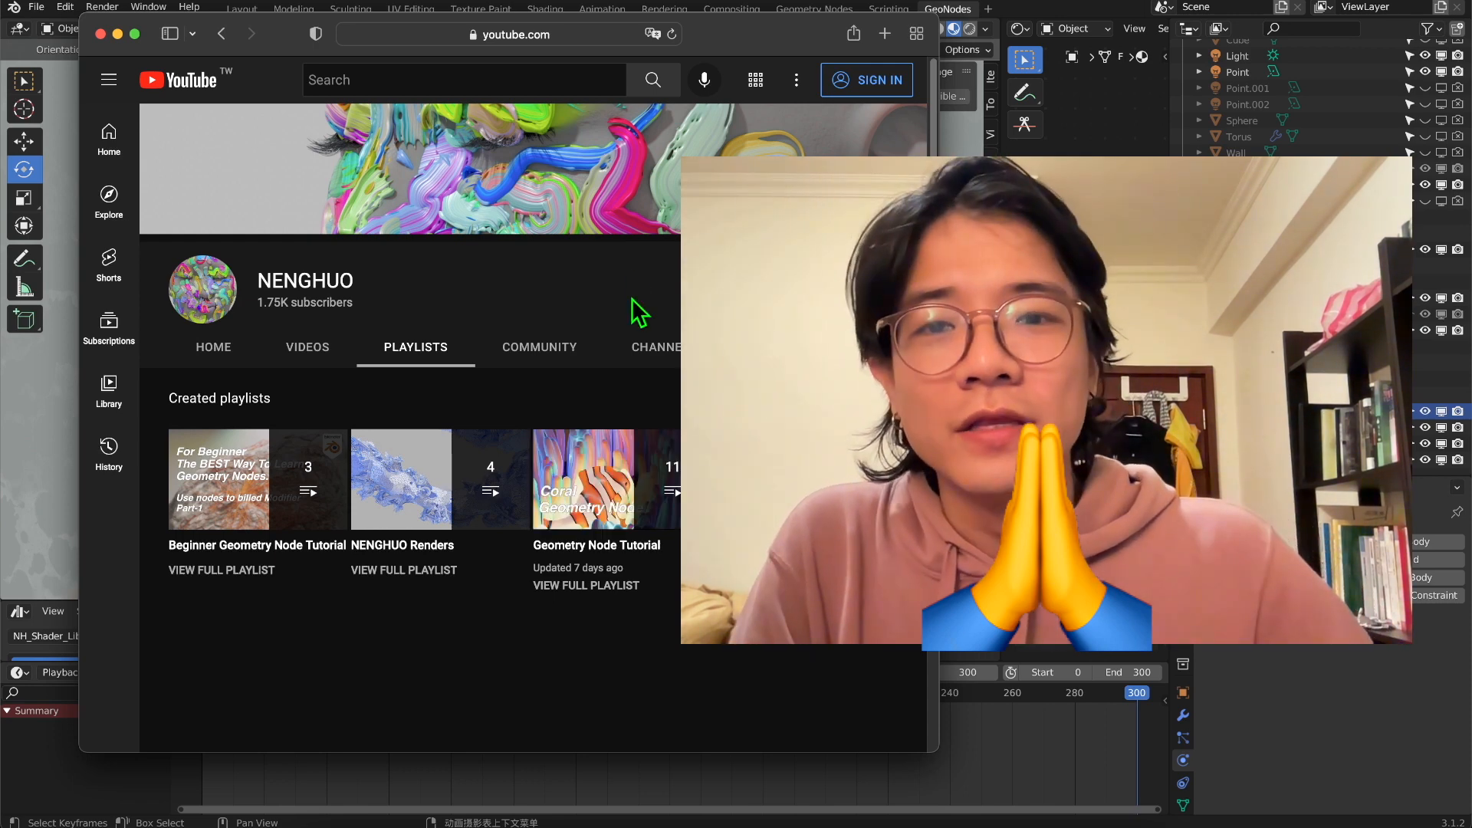
drag(725, 46, 588, 44)
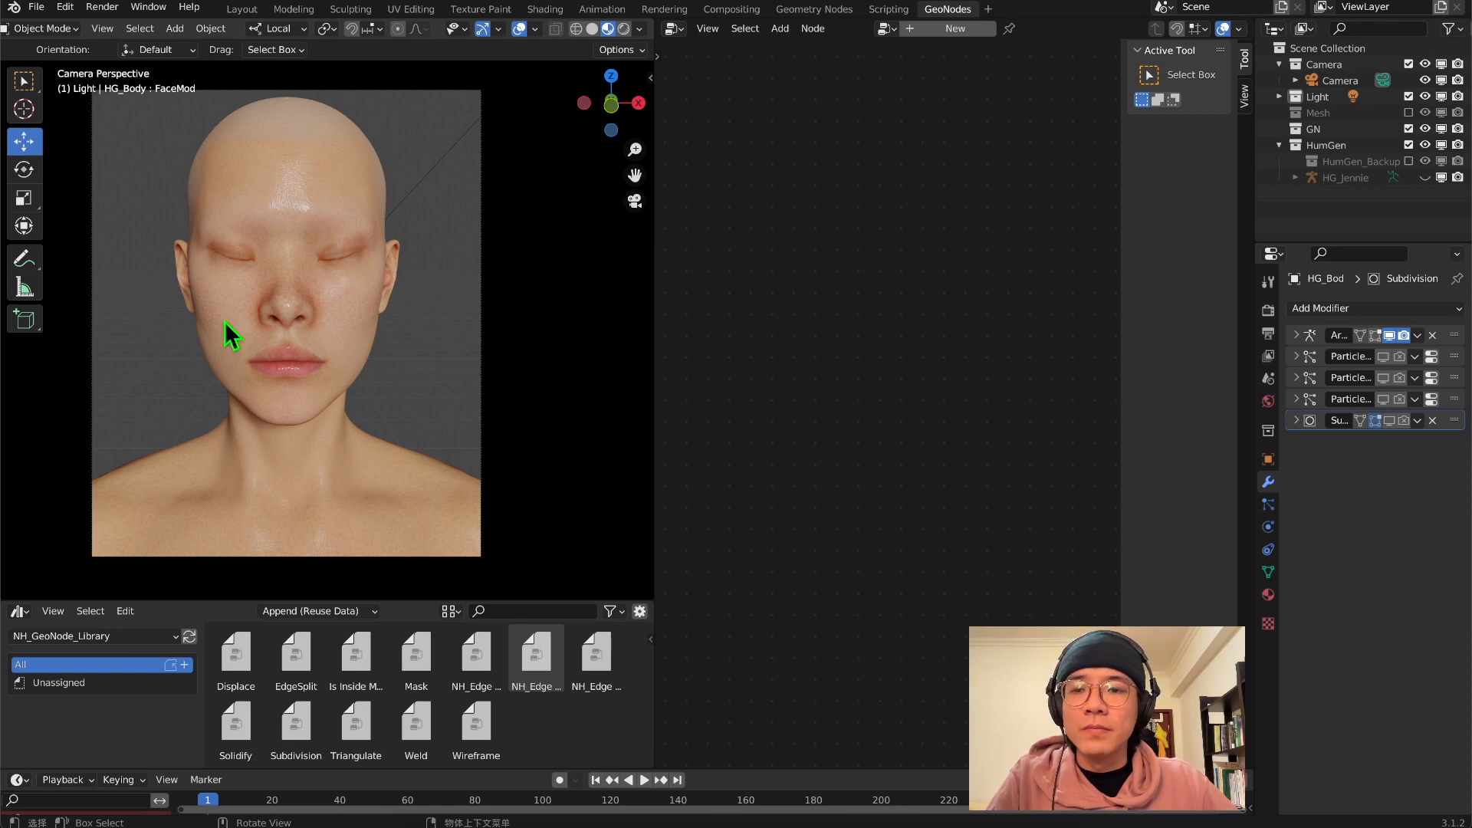
middle_drag(371, 249, 484, 243)
scroll(410, 218, up, 5)
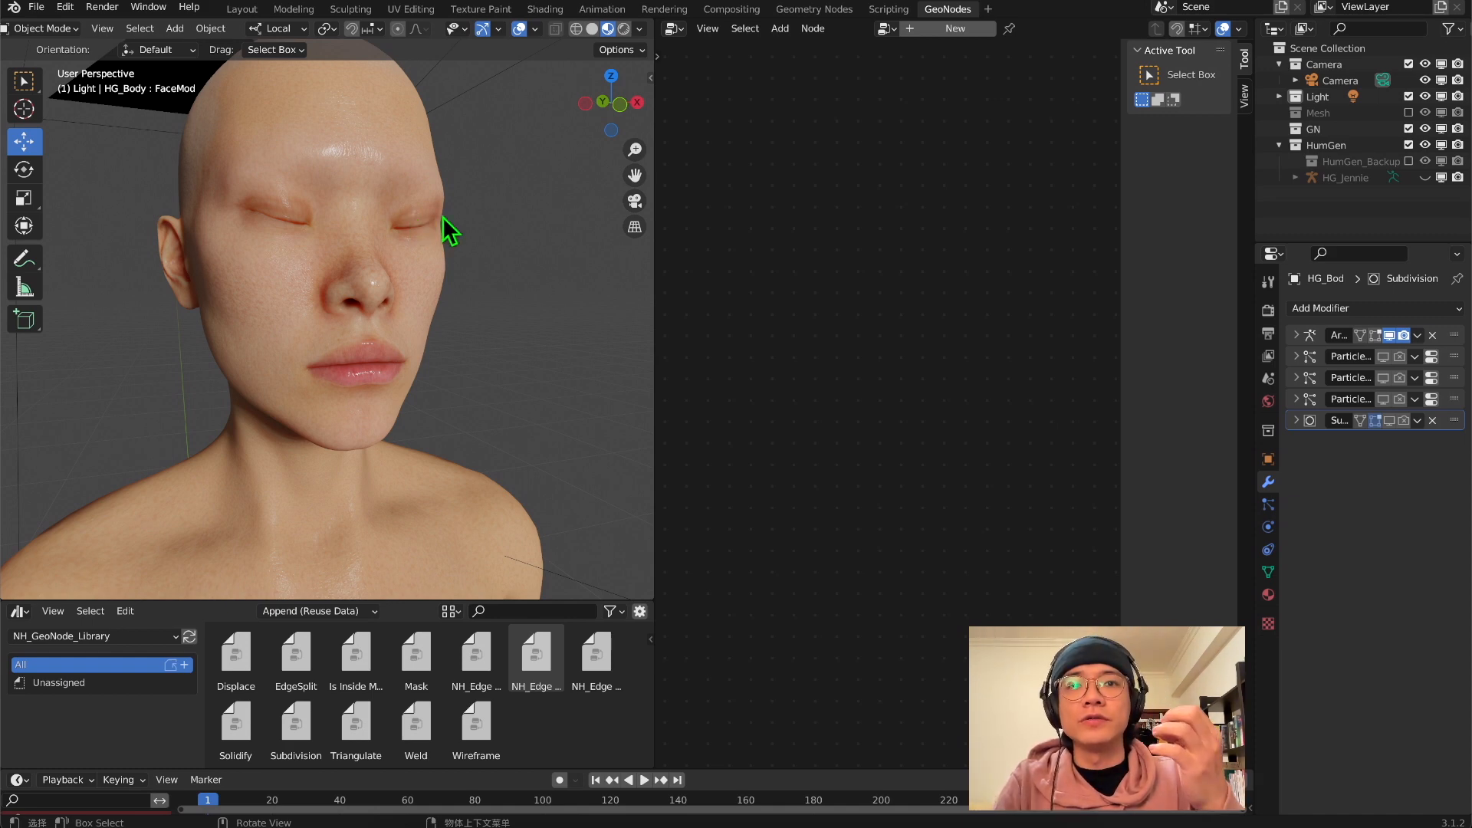
click(635, 202)
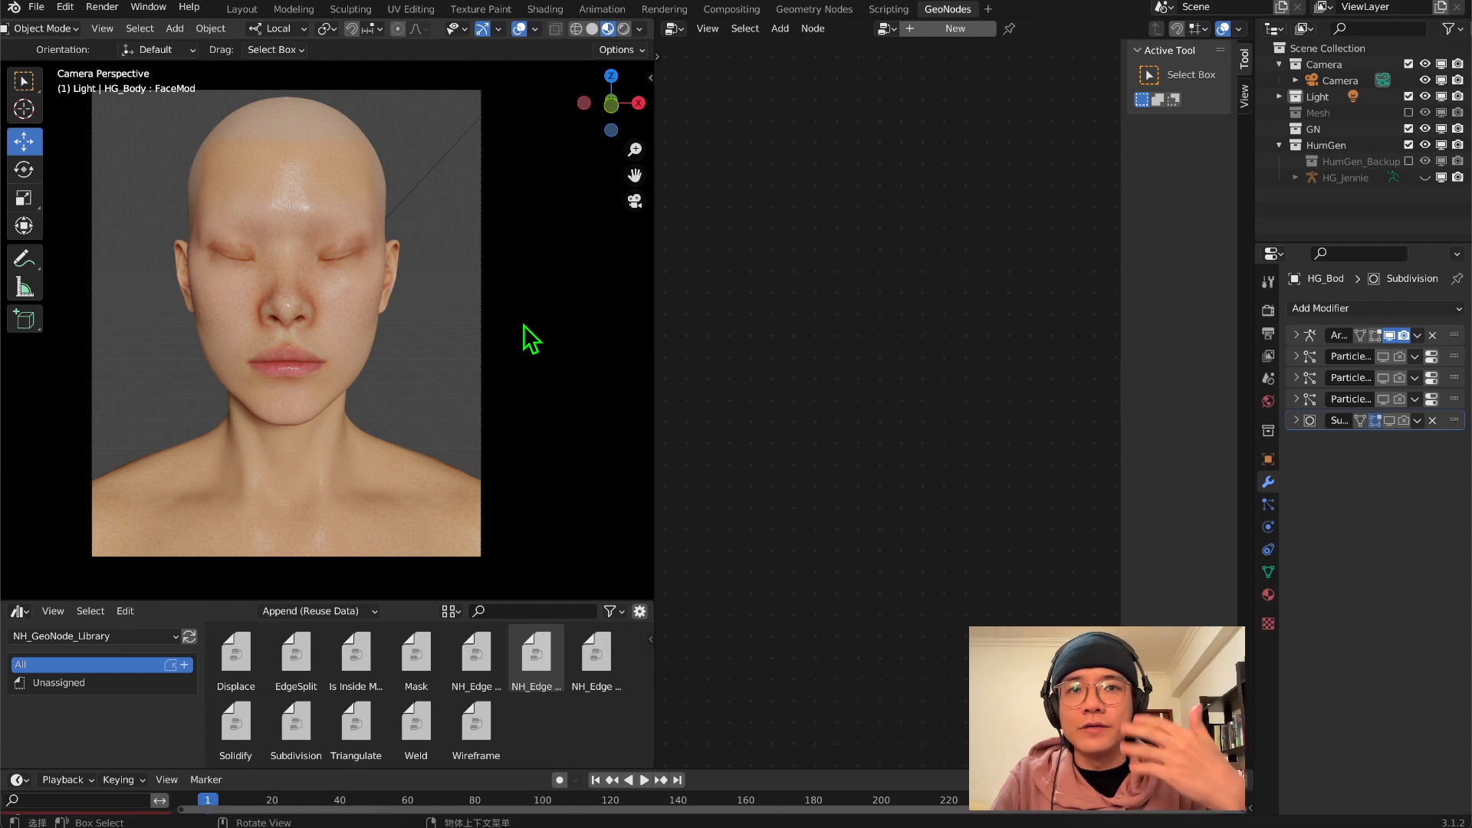
middle_drag(368, 312, 263, 306)
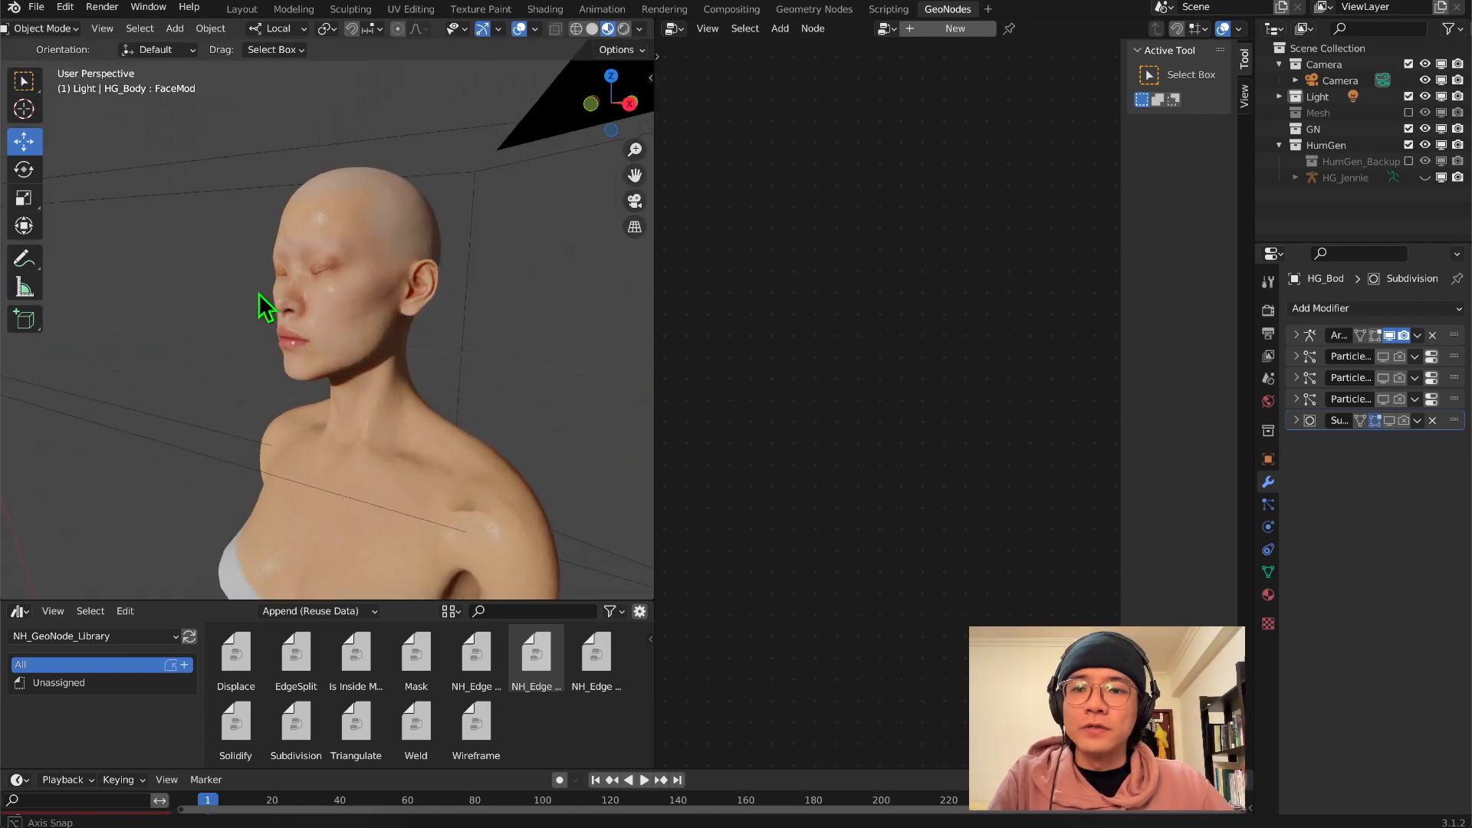
middle_drag(368, 319, 452, 381)
click(635, 200)
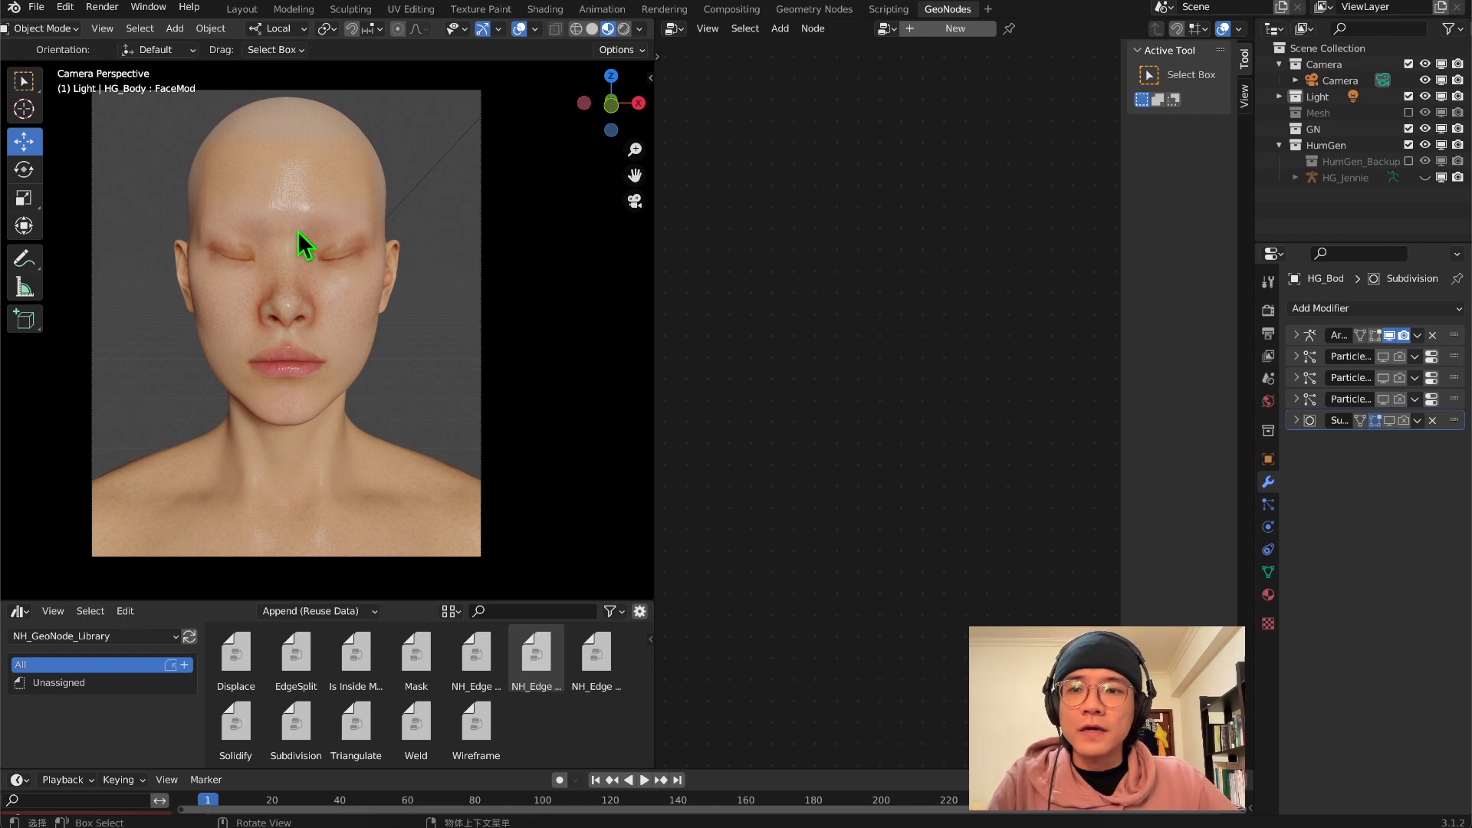
Create a new geometry node tree on the HG_Body mesh and rename it SkinPush
click(308, 204)
shift+middle_drag(296, 276, 344, 288)
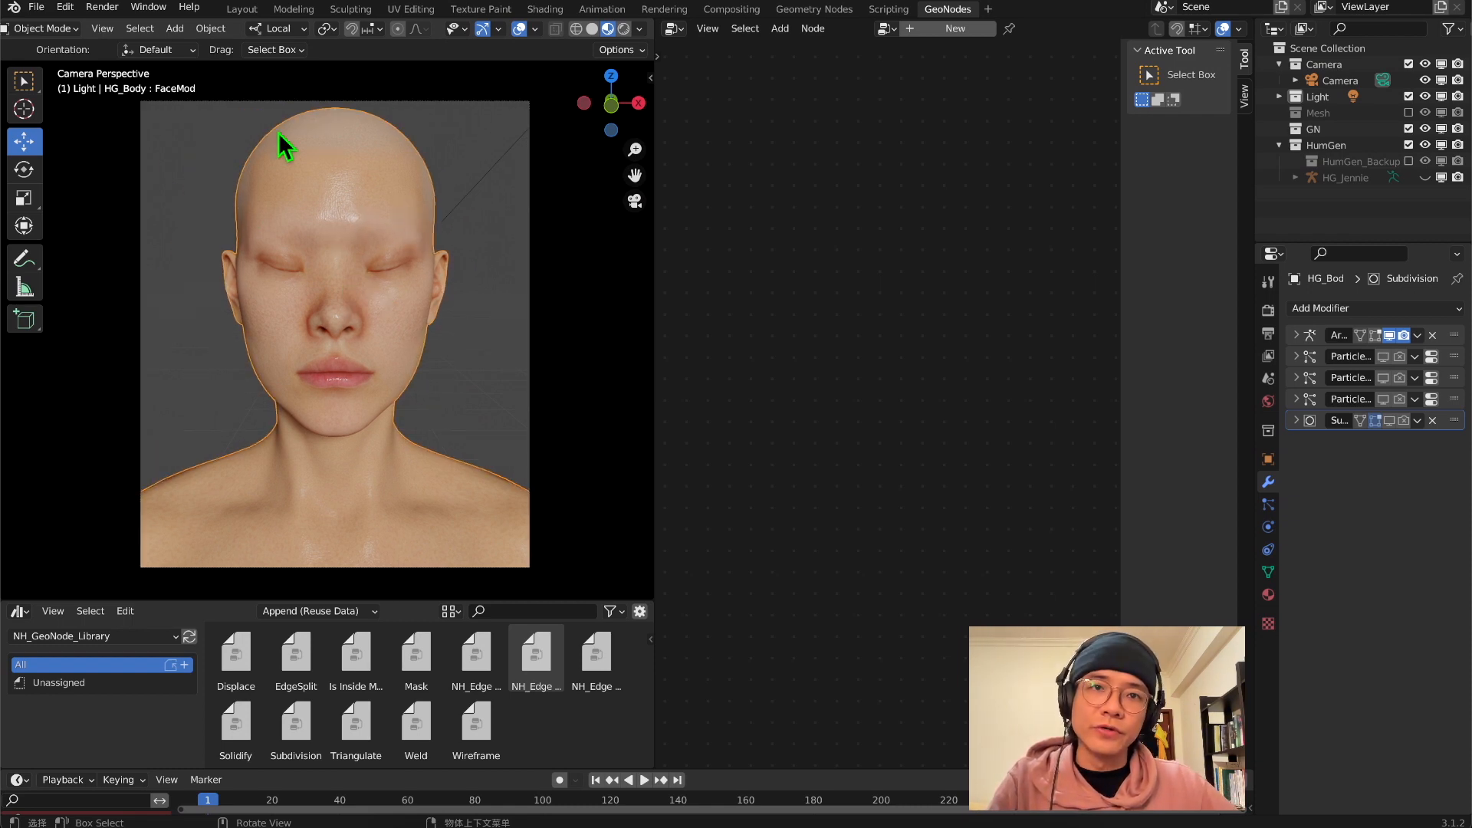
click(954, 29)
double_click(1380, 466)
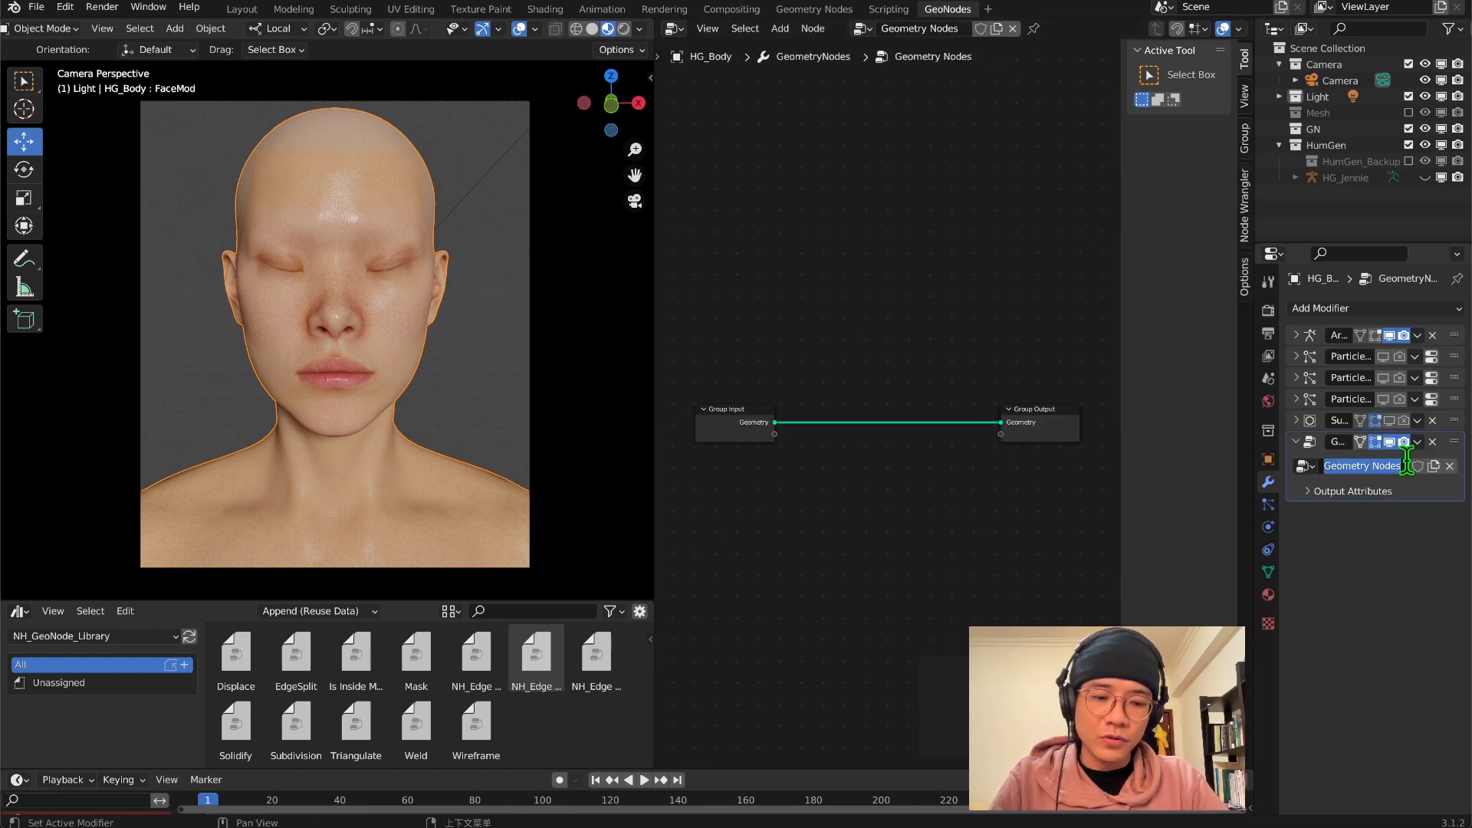
text(SkinPush)
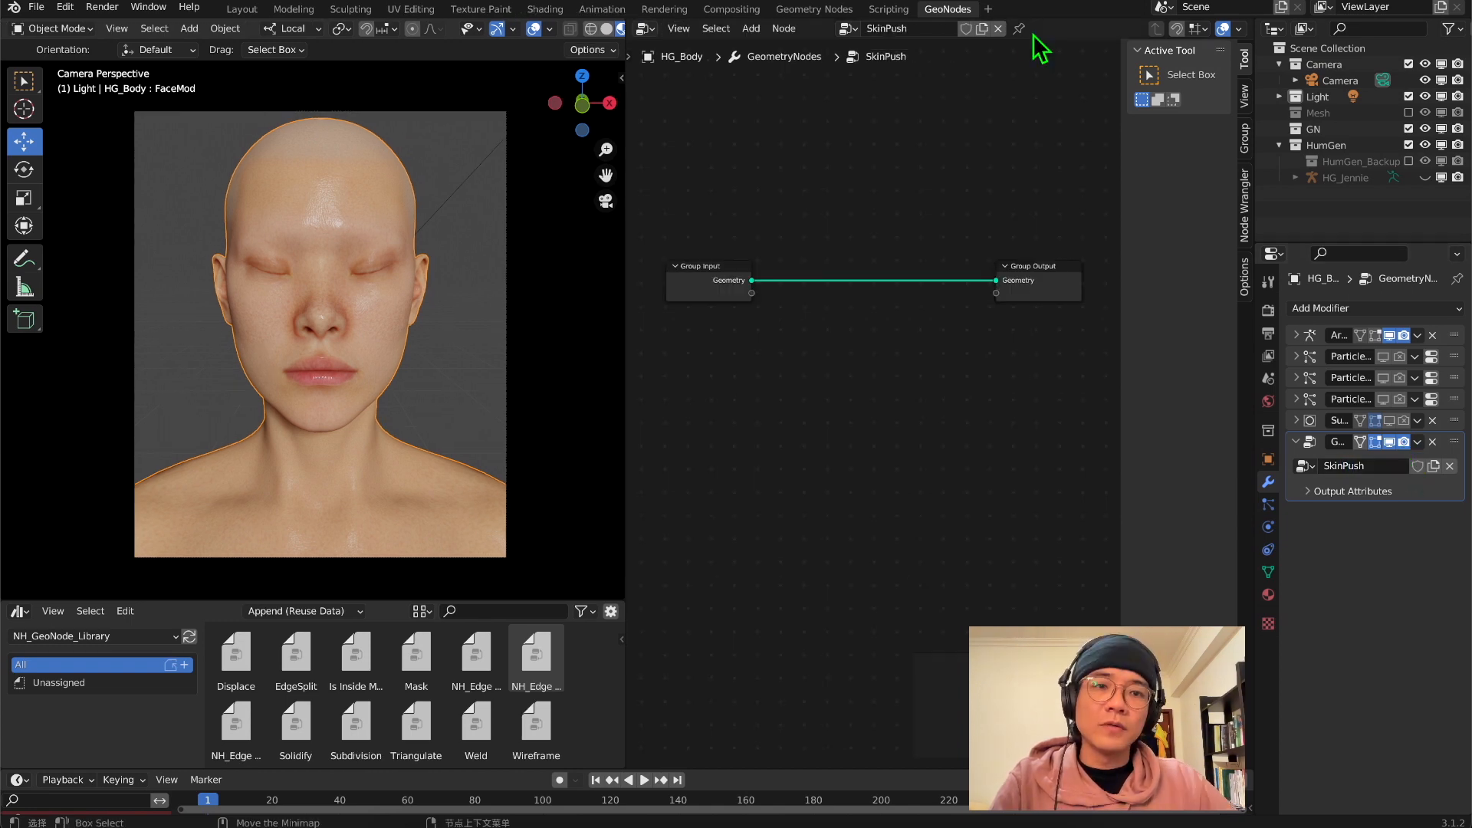
Pin the SkinPush node tree and hide the node editor's sidebar
click(1019, 30)
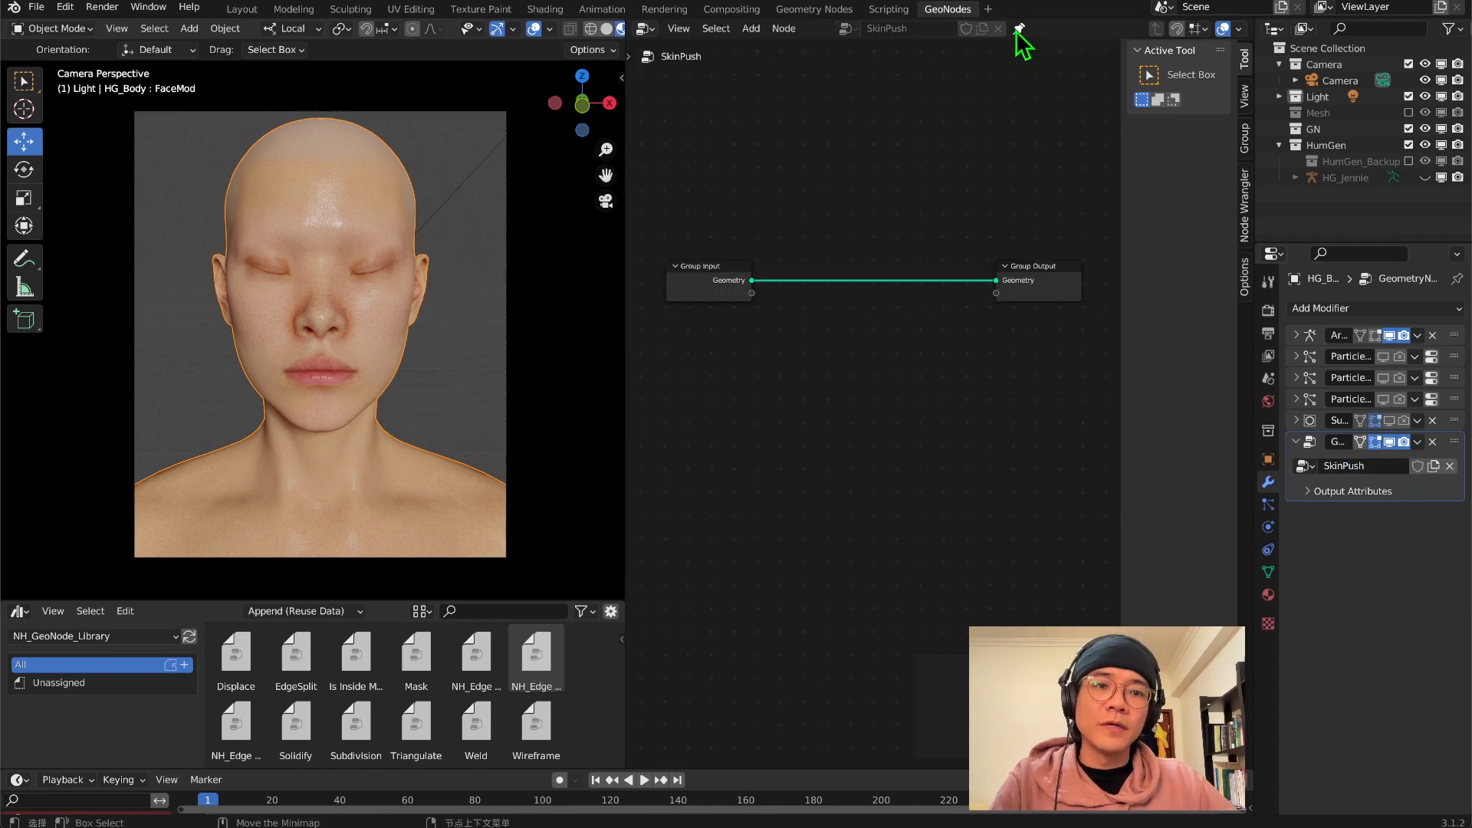
middle_drag(889, 365, 899, 311)
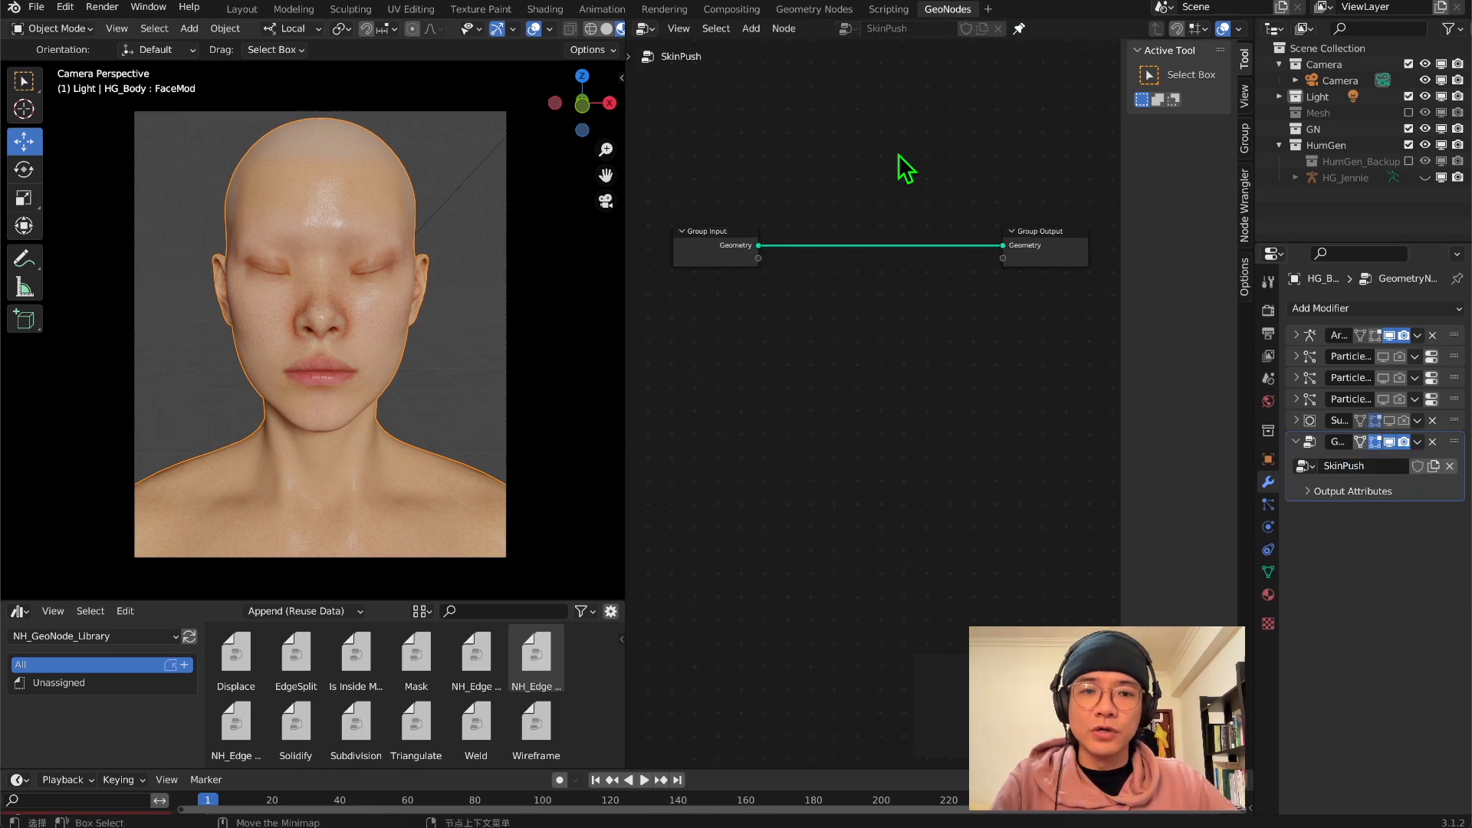
key(n)
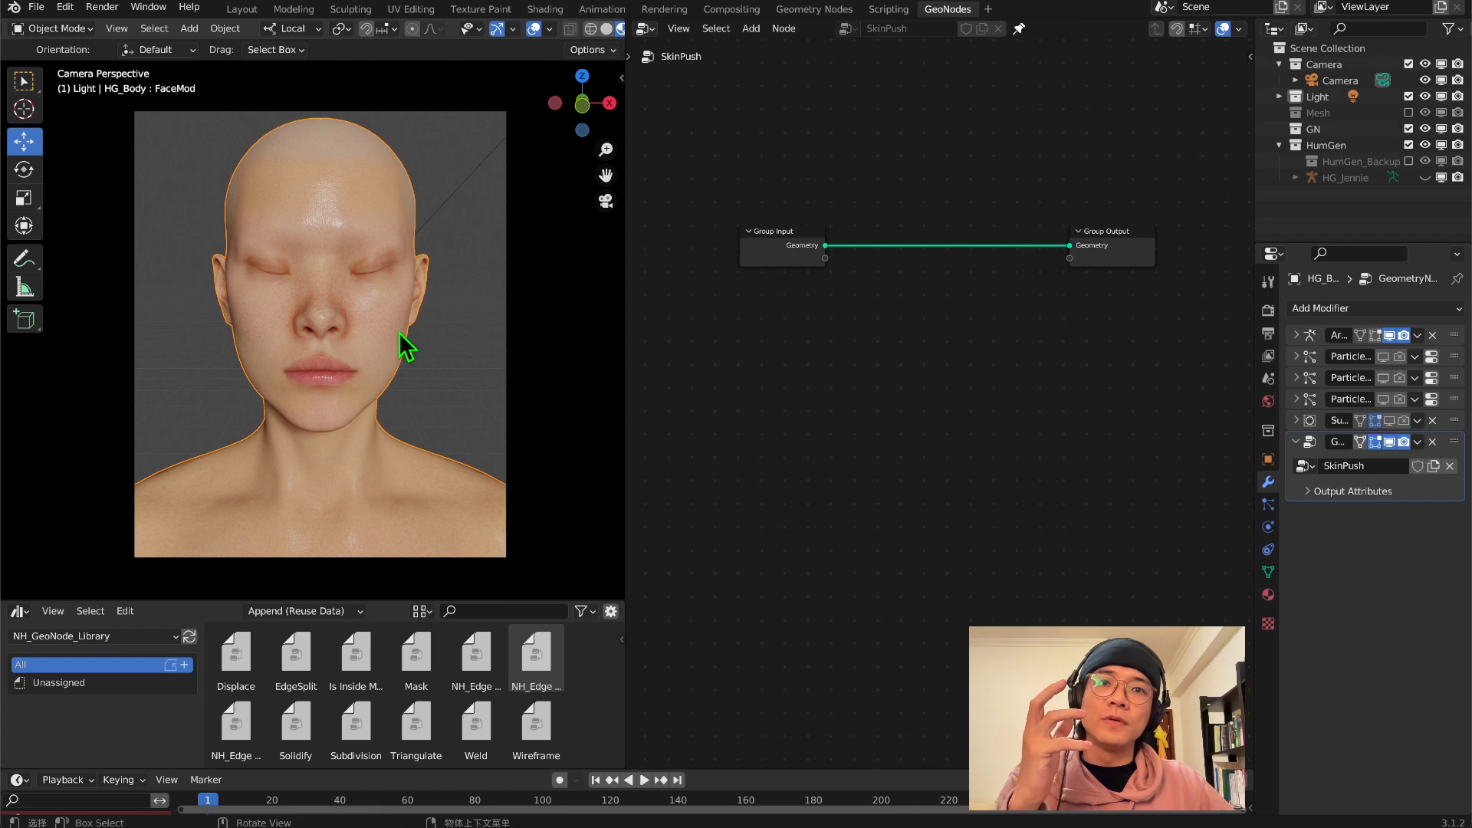
Add a cube mesh to the scene with the human figure
middle_drag(407, 349, 366, 223)
key(shift+a)
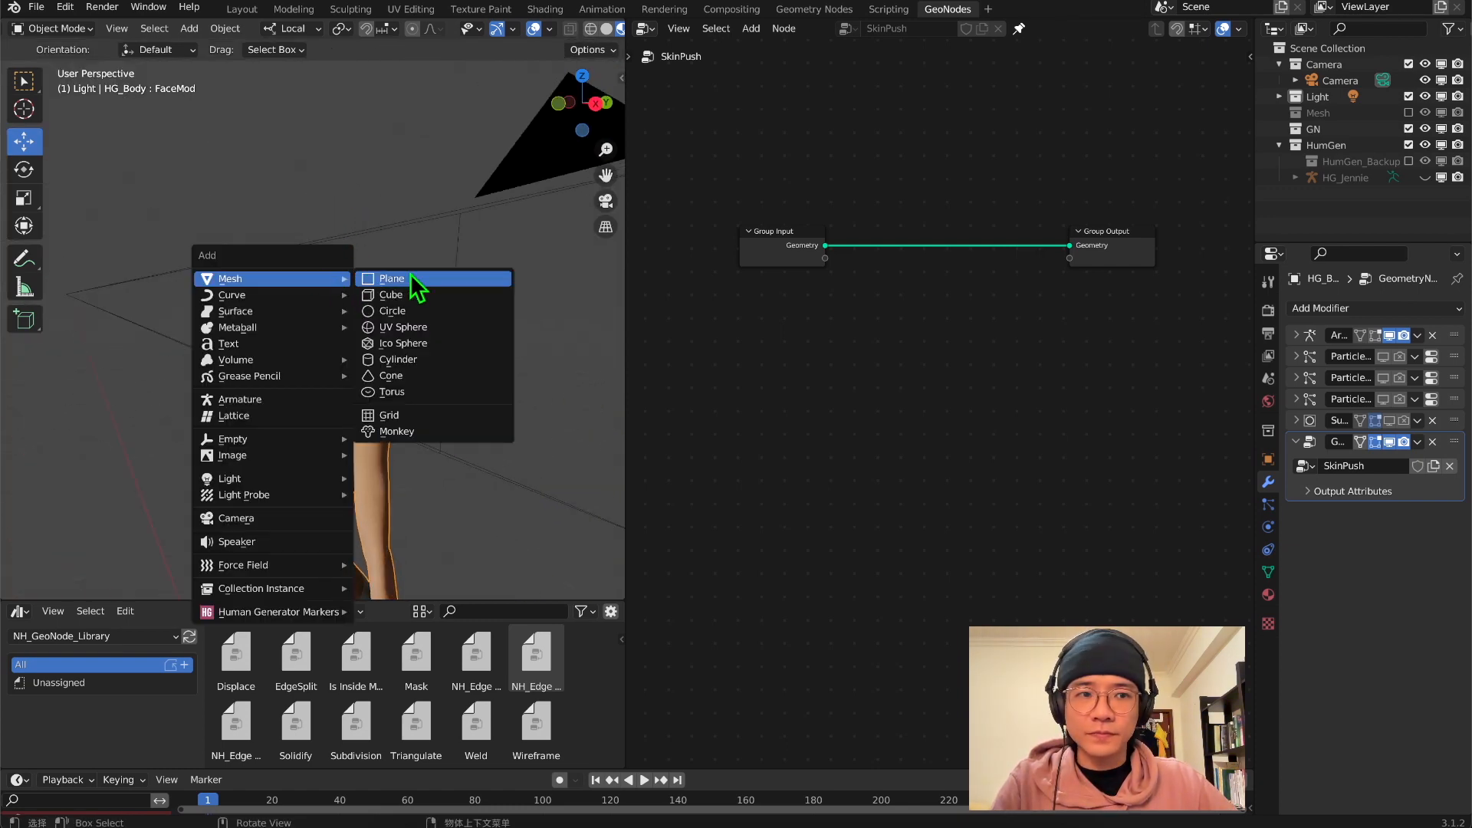
click(404, 303)
scroll(400, 311, down, 9)
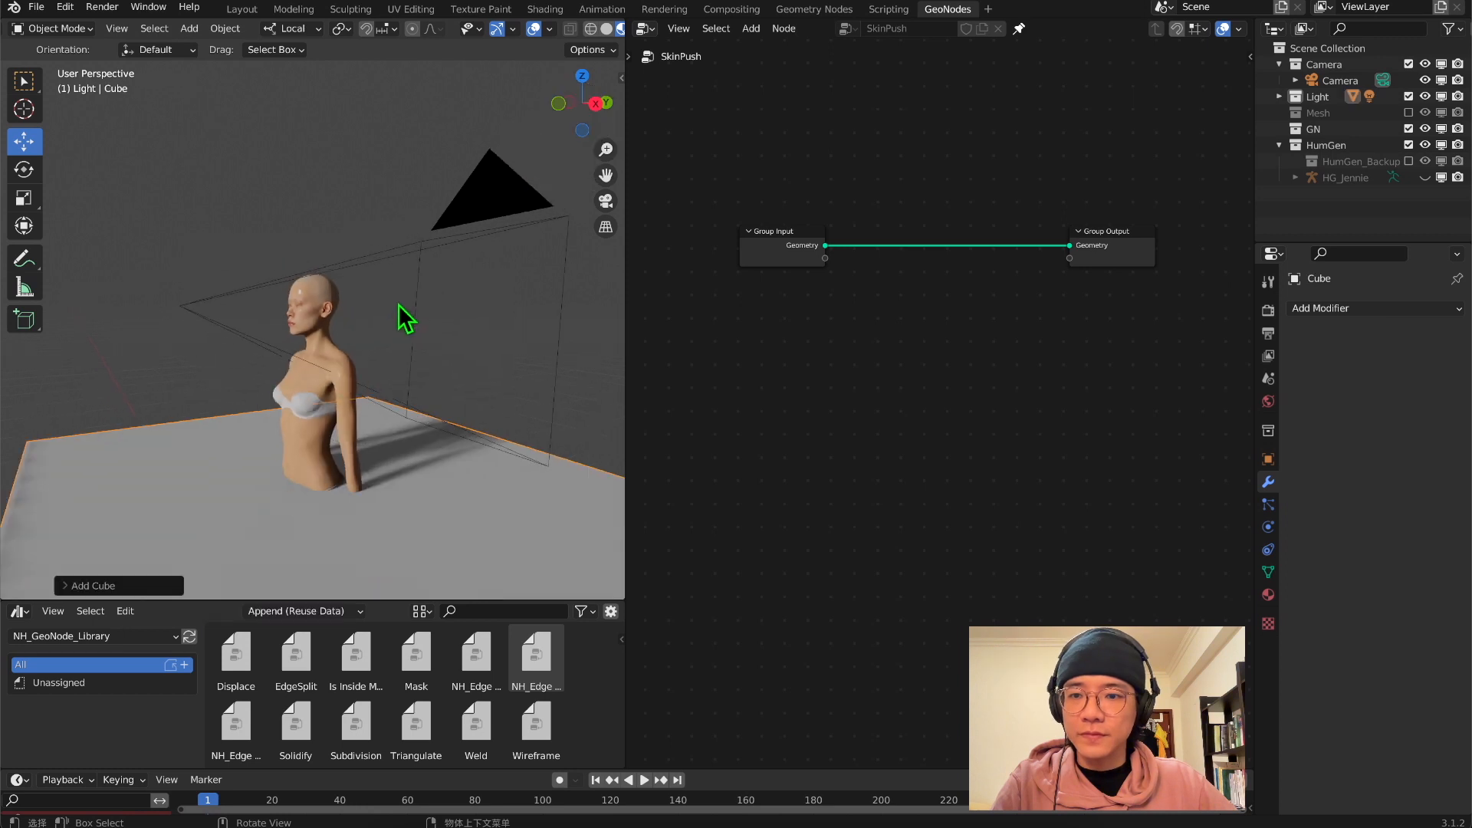
Raise the cube to the figure's upper body, scale it down and flatten it front to back into a slab
middle_drag(379, 321, 348, 326)
shift+middle_drag(349, 326, 345, 253)
drag(336, 284, 321, 164)
middle_drag(321, 164, 390, 222)
key(s)
drag(393, 227, 344, 246)
scroll(345, 256, up, 4)
shift+middle_drag(345, 304, 337, 367)
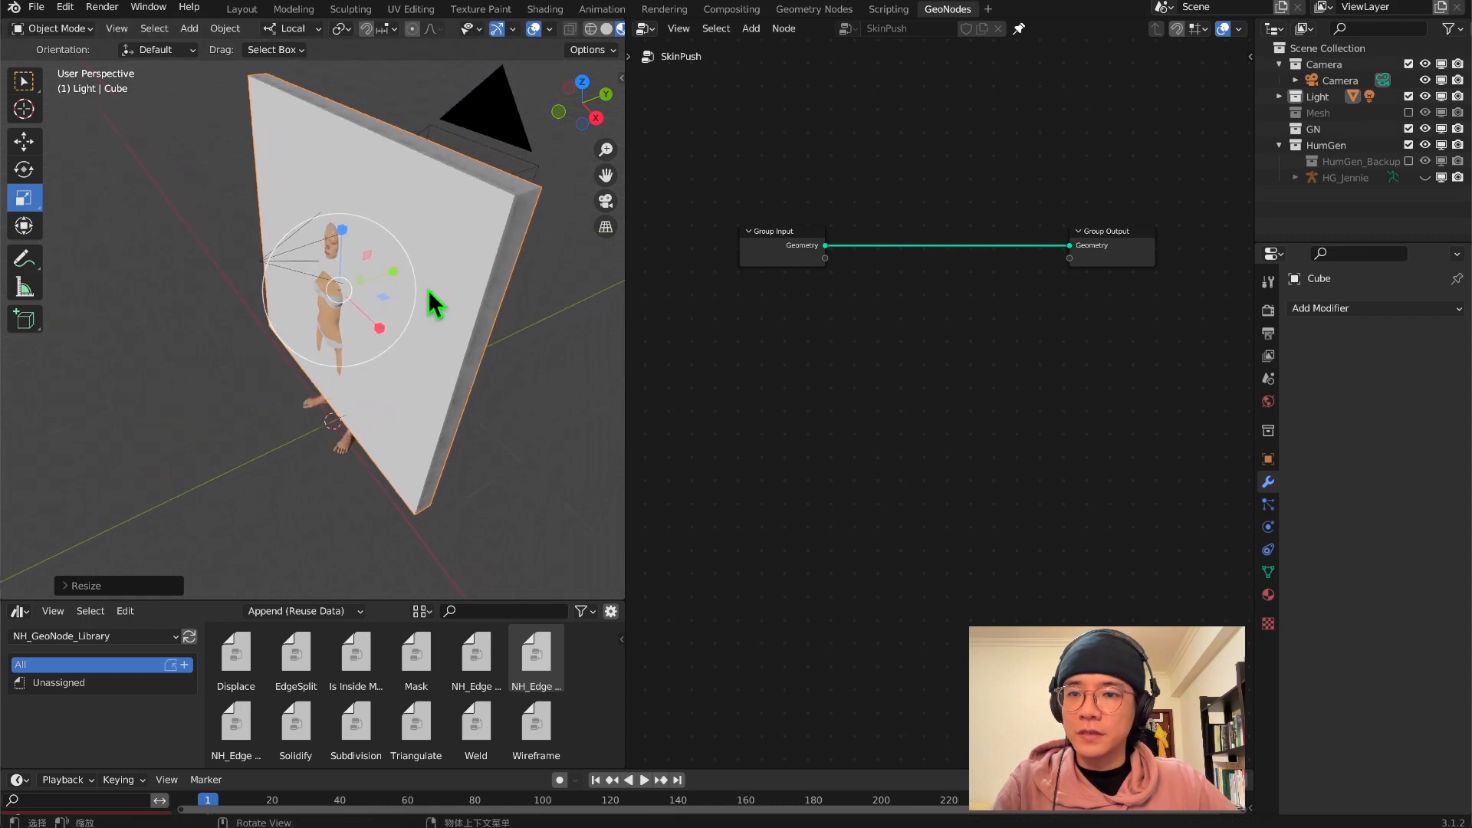
Scale the slab along X and Z to about 0.75 m wide and 0.92 m high
key(s)
key(x)
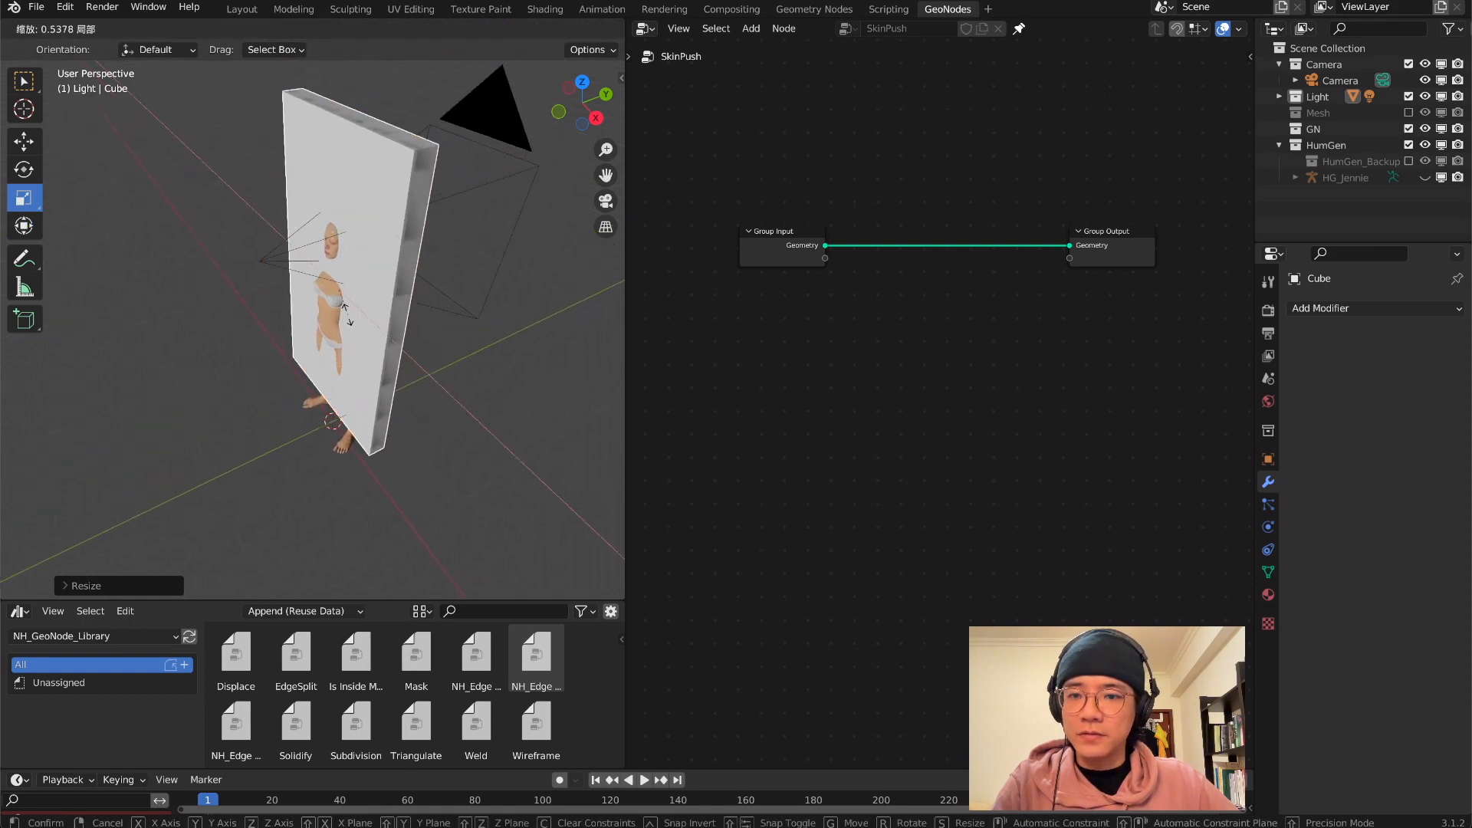
drag(348, 314, 344, 317)
middle_drag(344, 317, 425, 242)
drag(340, 224, 340, 255)
middle_drag(339, 255, 134, 220)
key(s)
key(z)
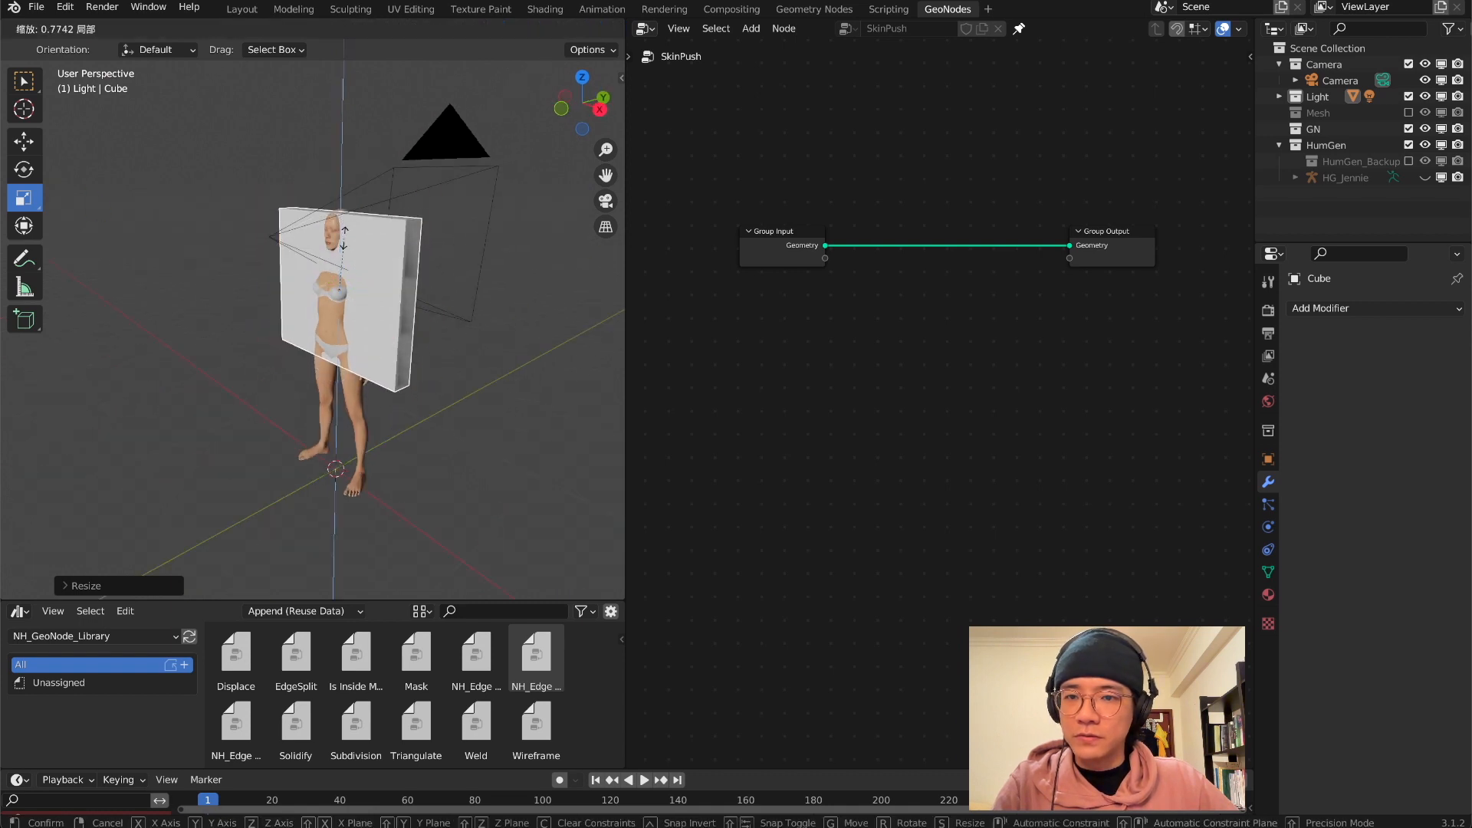
click(329, 263)
key(s)
key(x)
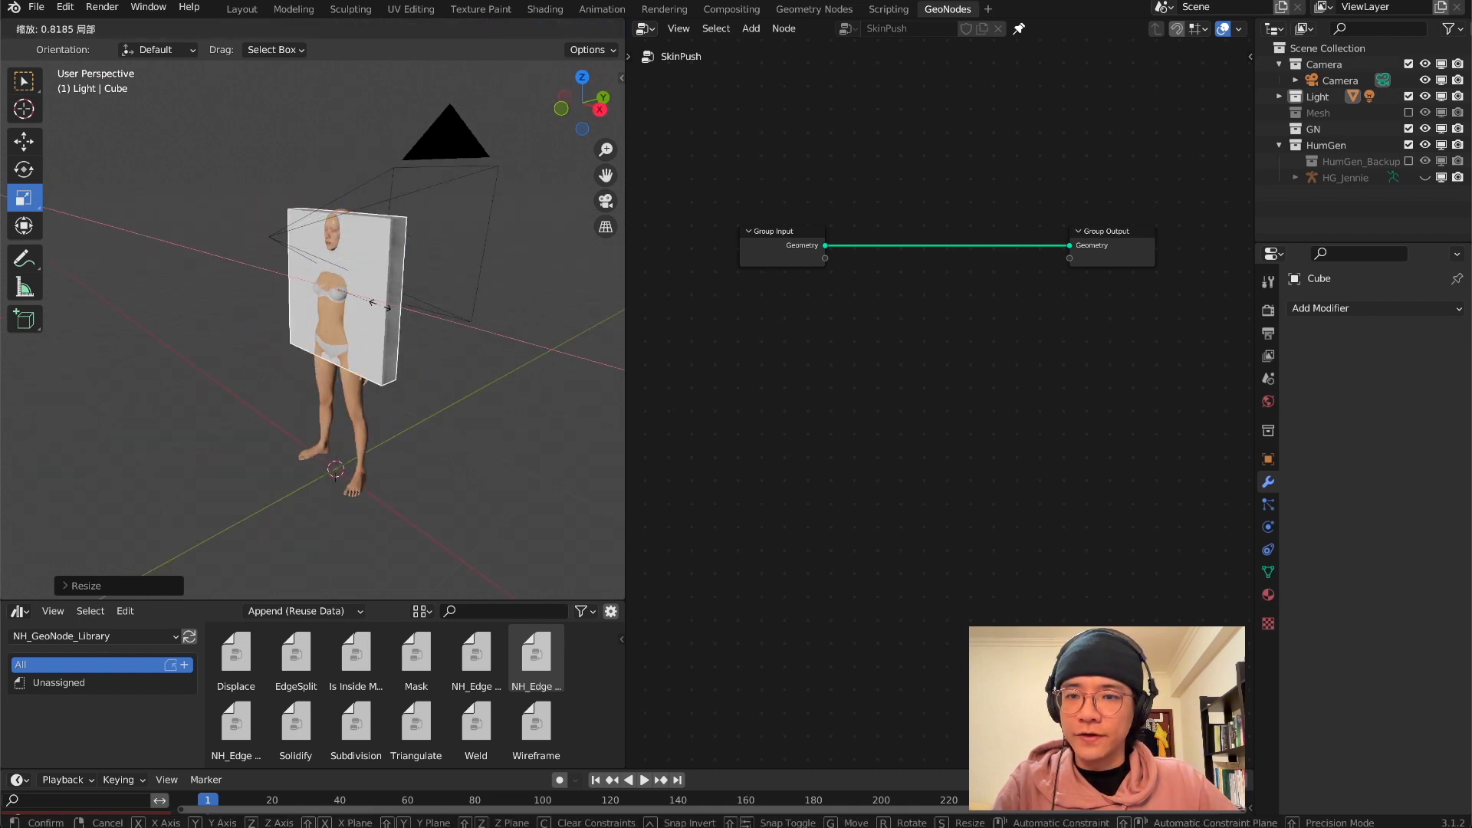
Position the slab in the right side view against the front of the face, at about Y -0.134 m and Z 1.40 m
click(600, 110)
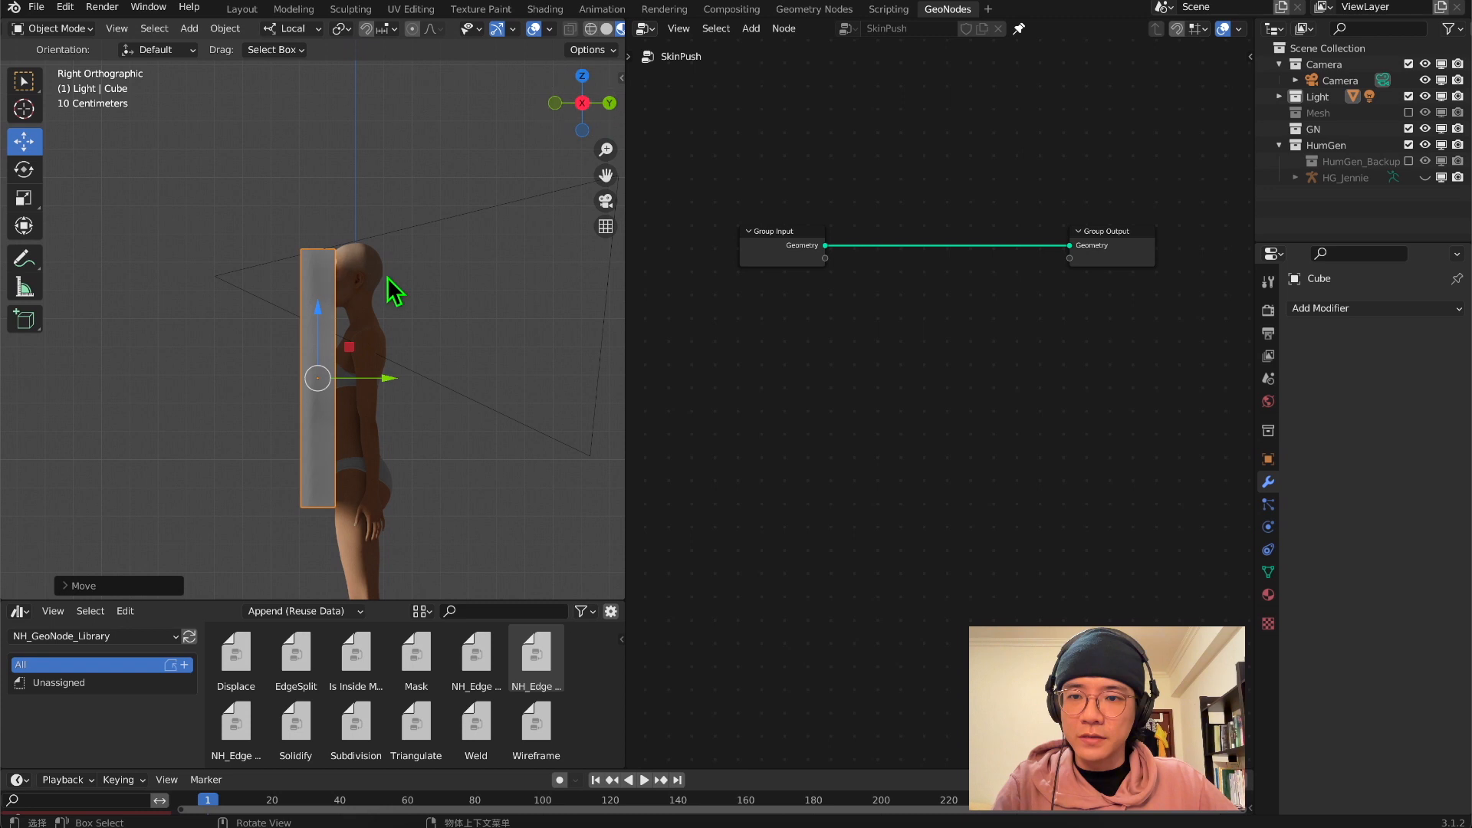
scroll(391, 289, up, 5)
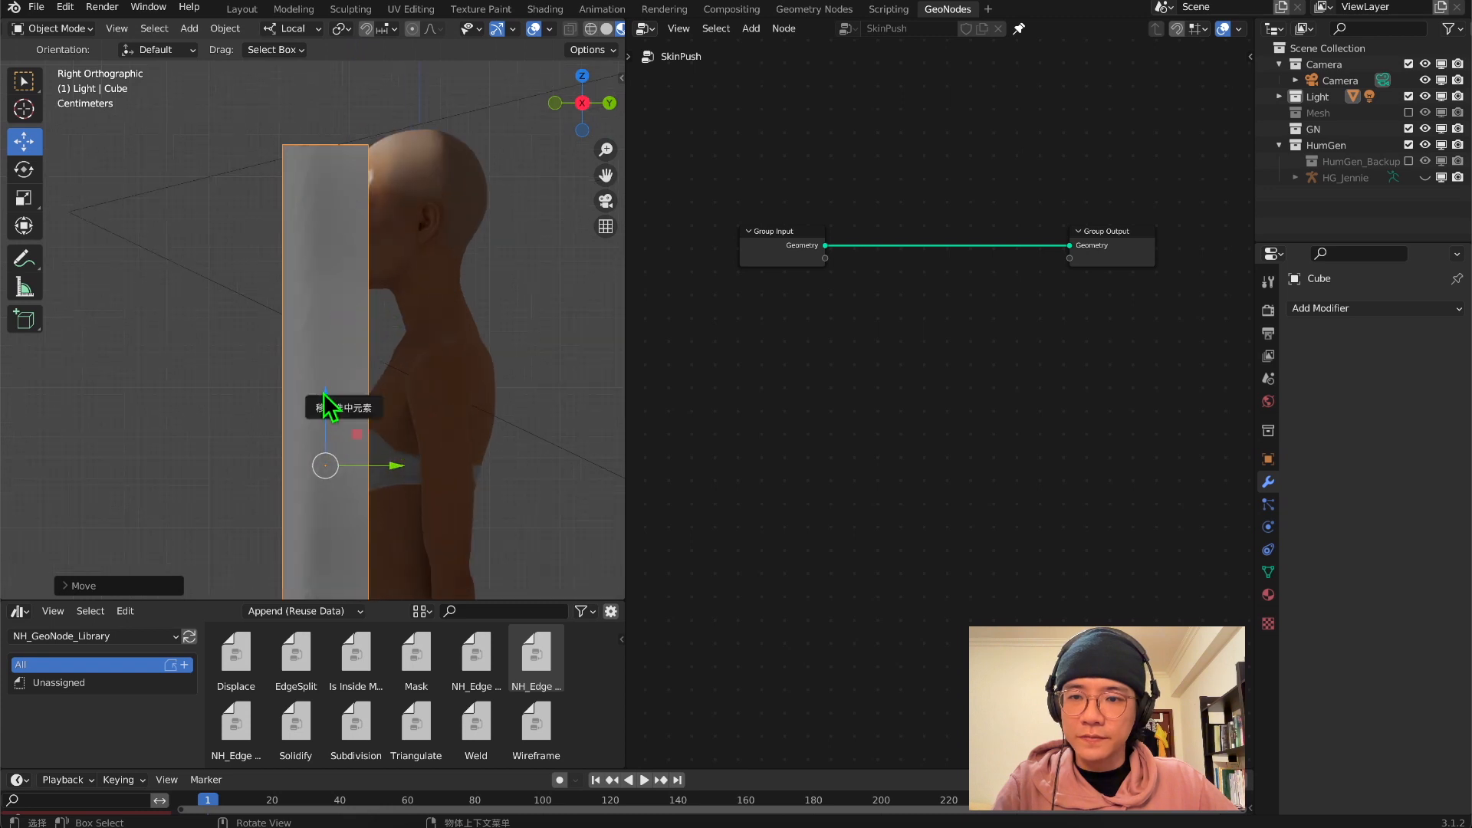
scroll(325, 310, down, 3)
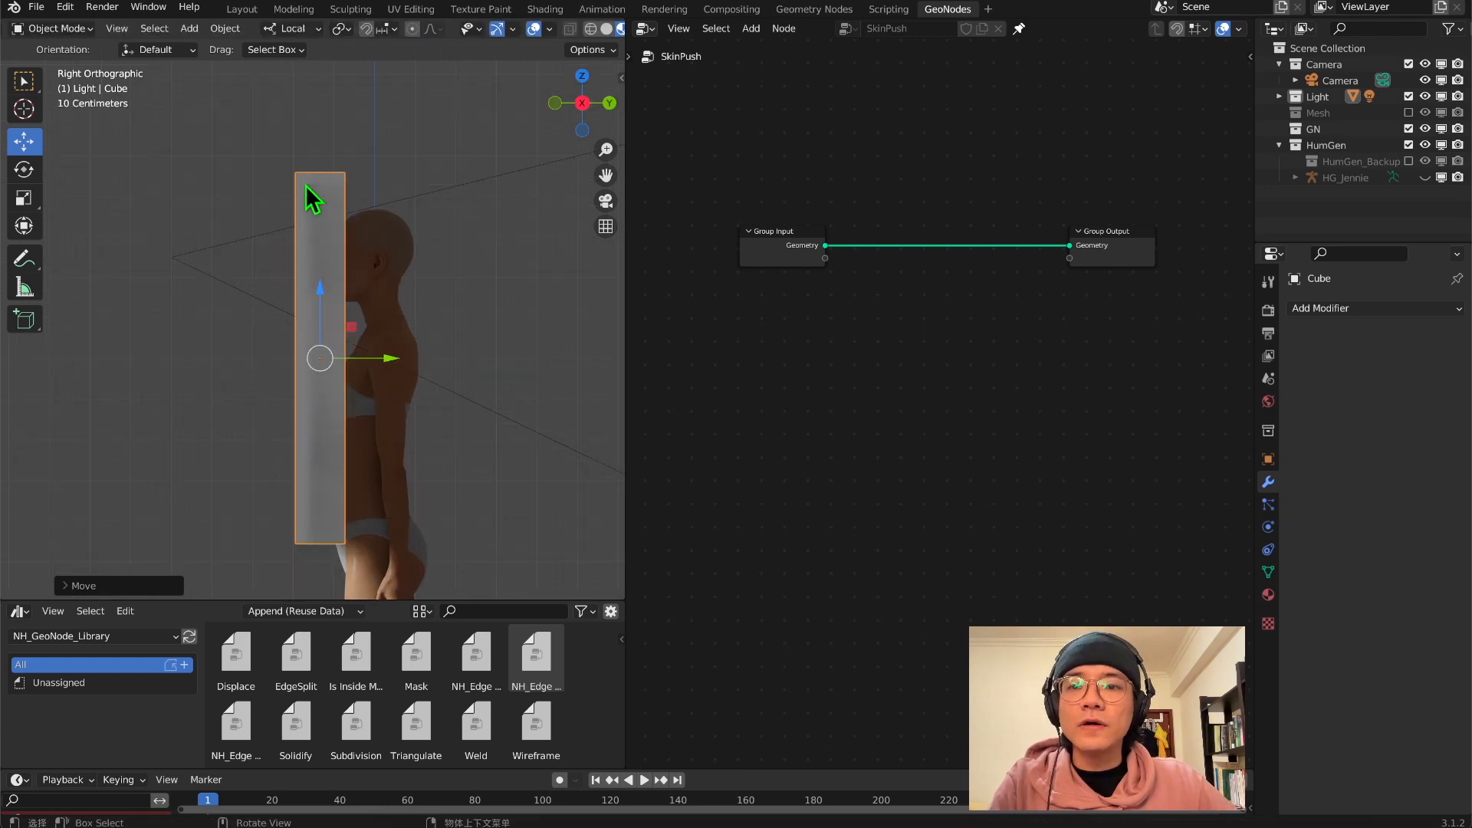
Show the slab's transform values in the 3D viewport's sidebar and widen it until the numbers are readable
middle_drag(306, 279, 624, 73)
click(621, 78)
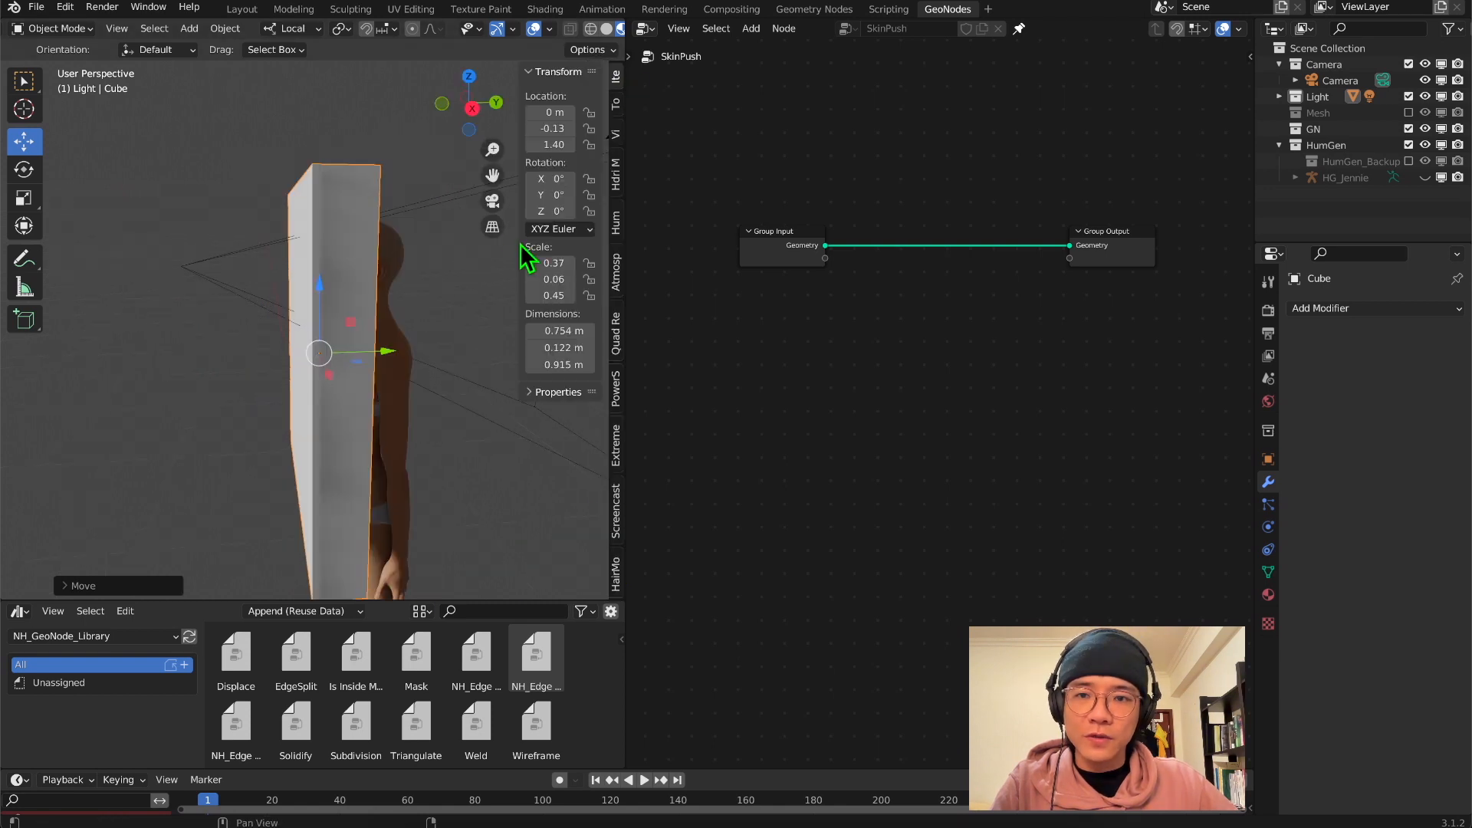
drag(520, 246, 491, 253)
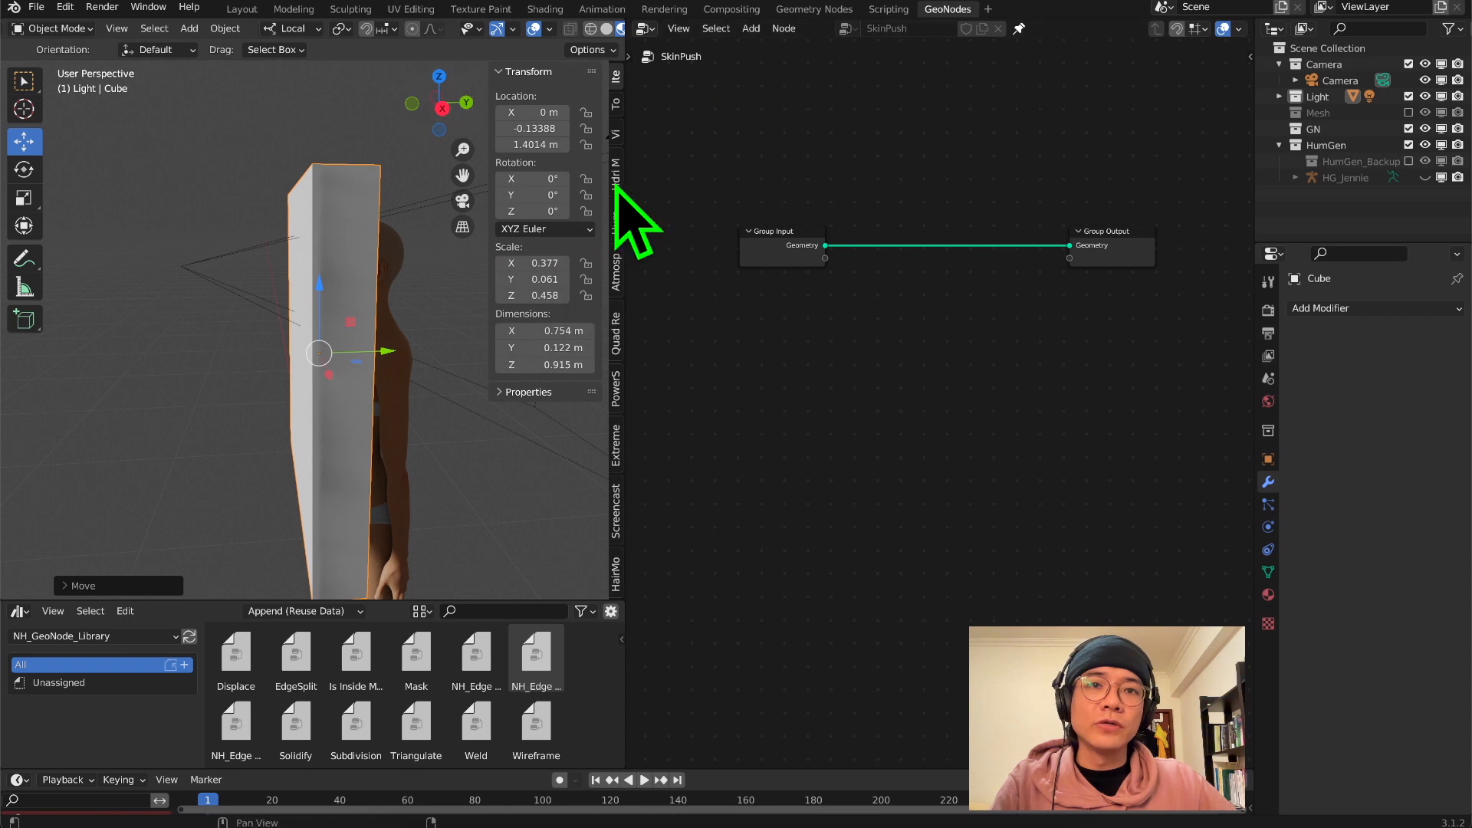
drag(492, 244, 502, 226)
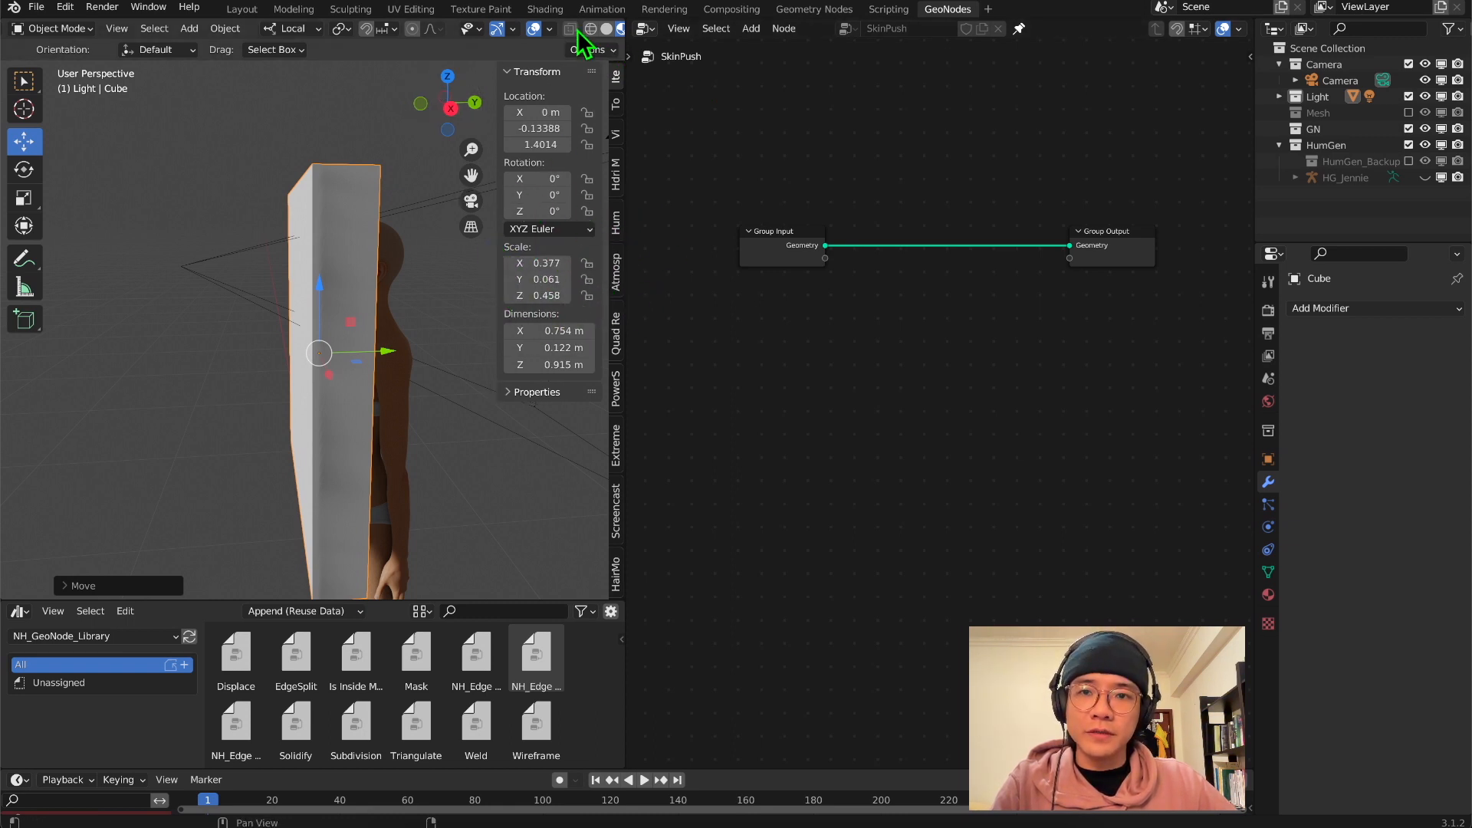
Check the face orientation of the slab and body with the Face Orientation overlay, and turn the overlay off again
click(549, 28)
click(450, 342)
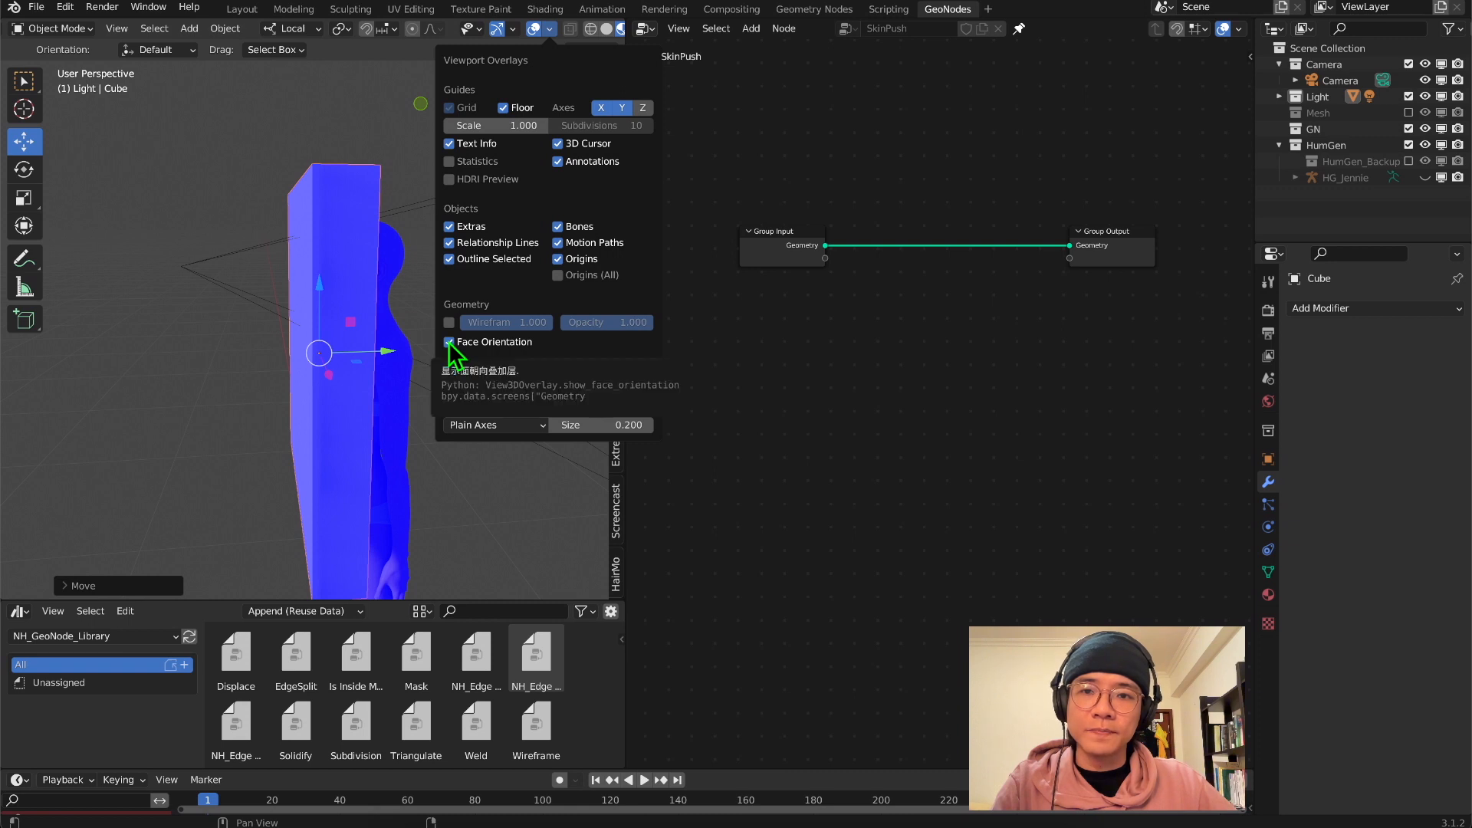
click(449, 342)
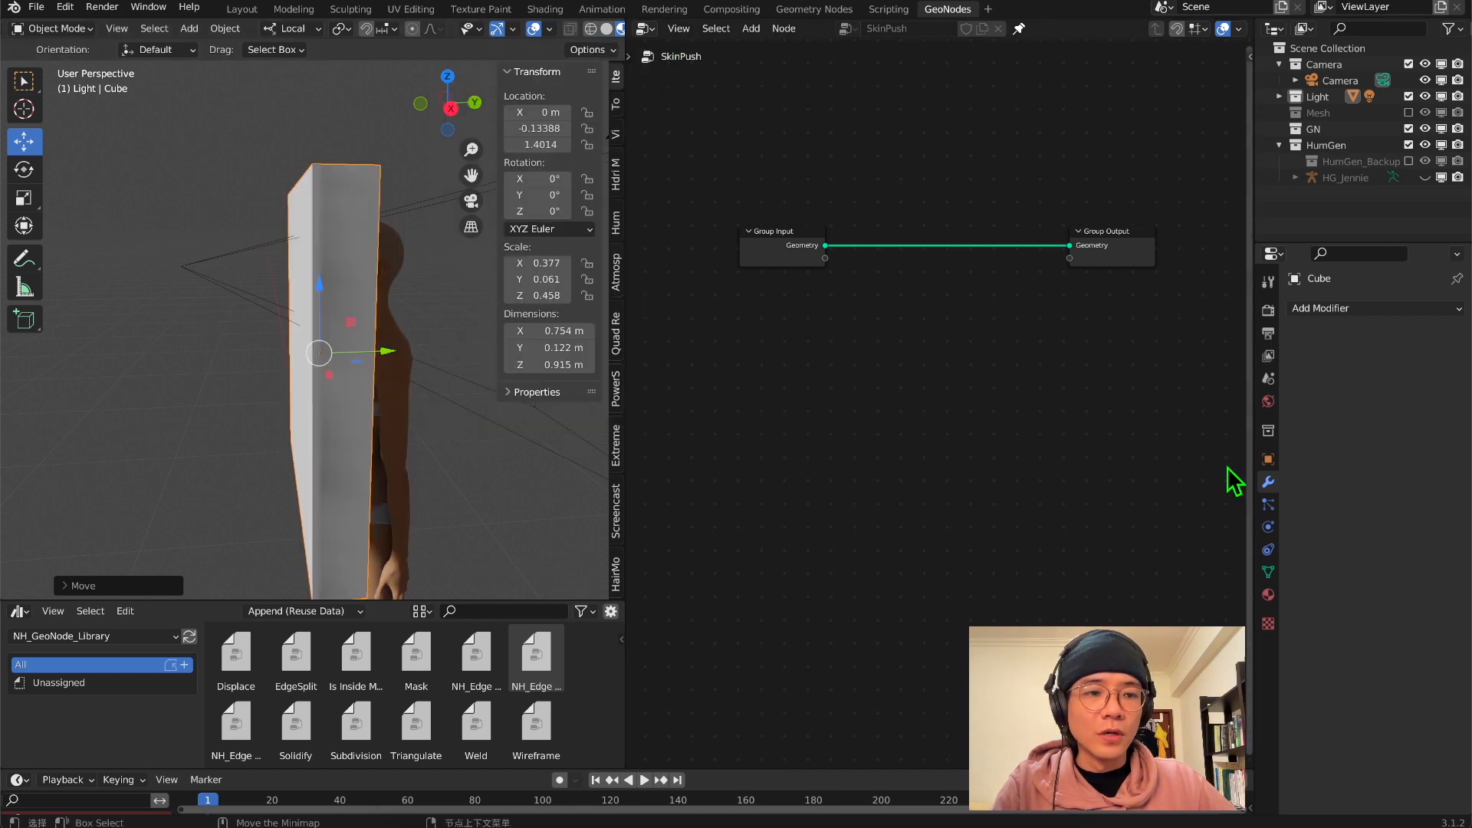
Set the slab's viewport display to Wire and look at it with the body in the right side view
click(1266, 455)
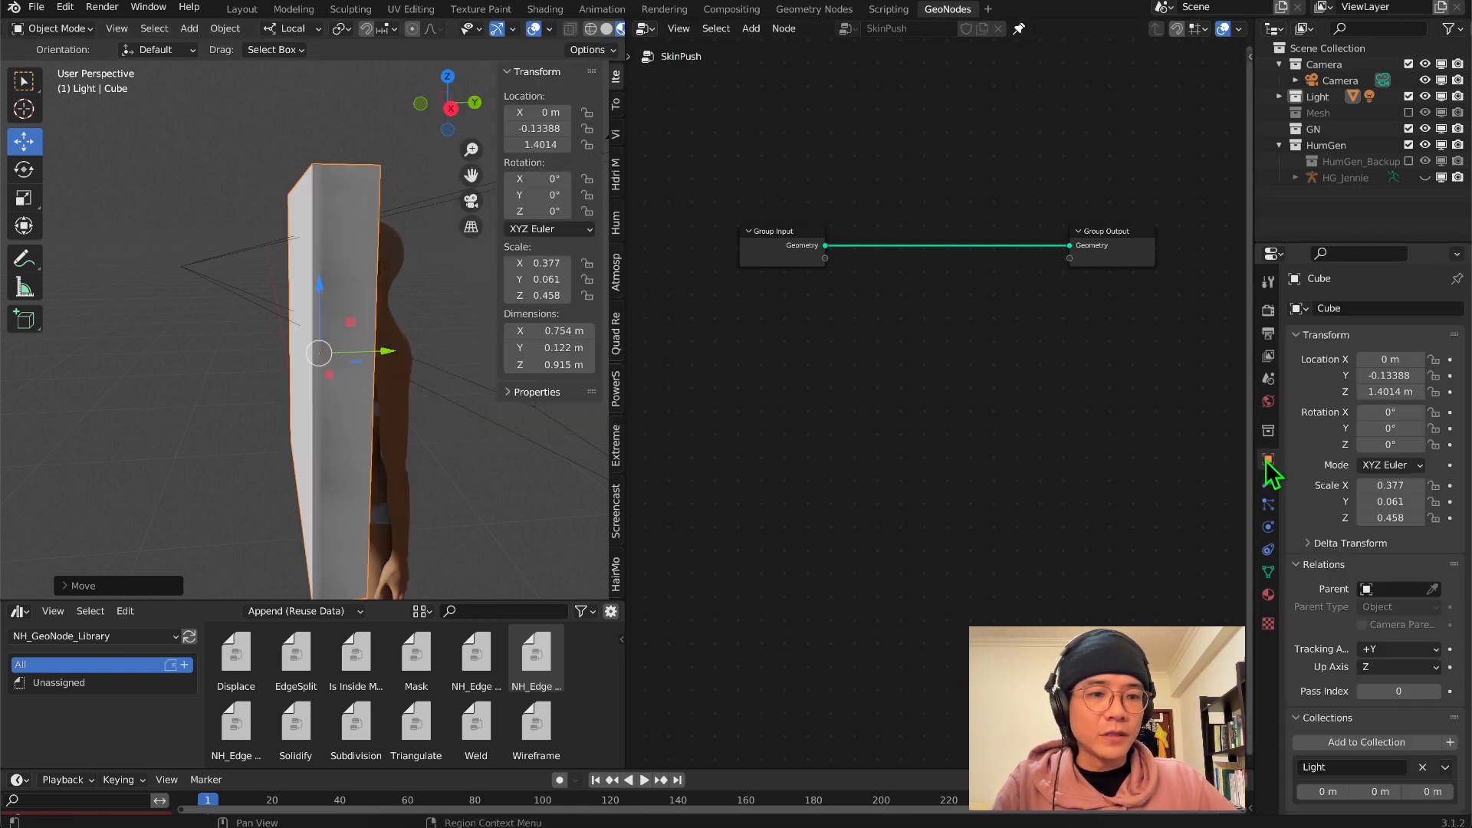
scroll(1307, 490, down, 3)
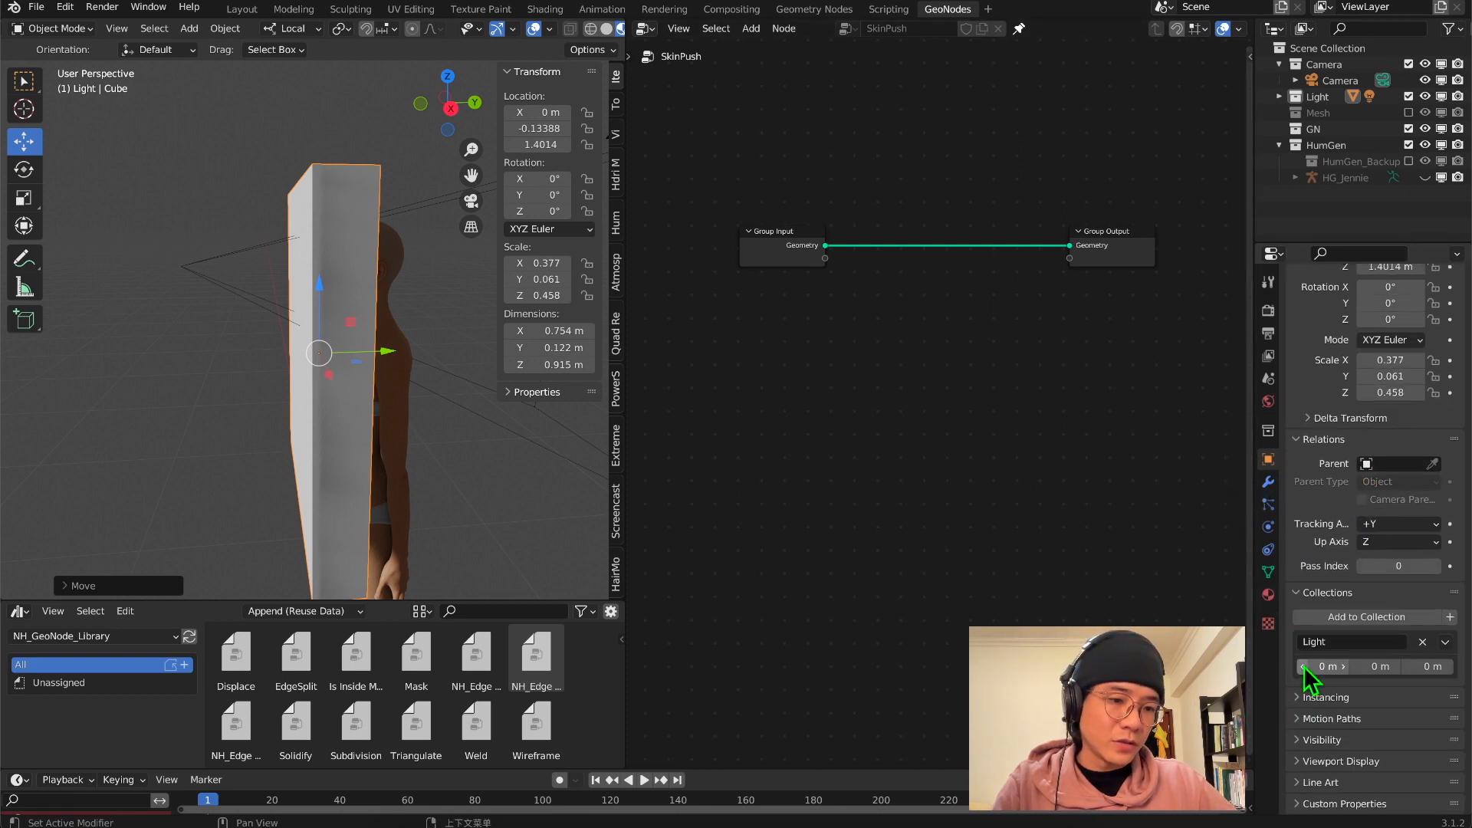
click(1299, 762)
scroll(1337, 774, down, 5)
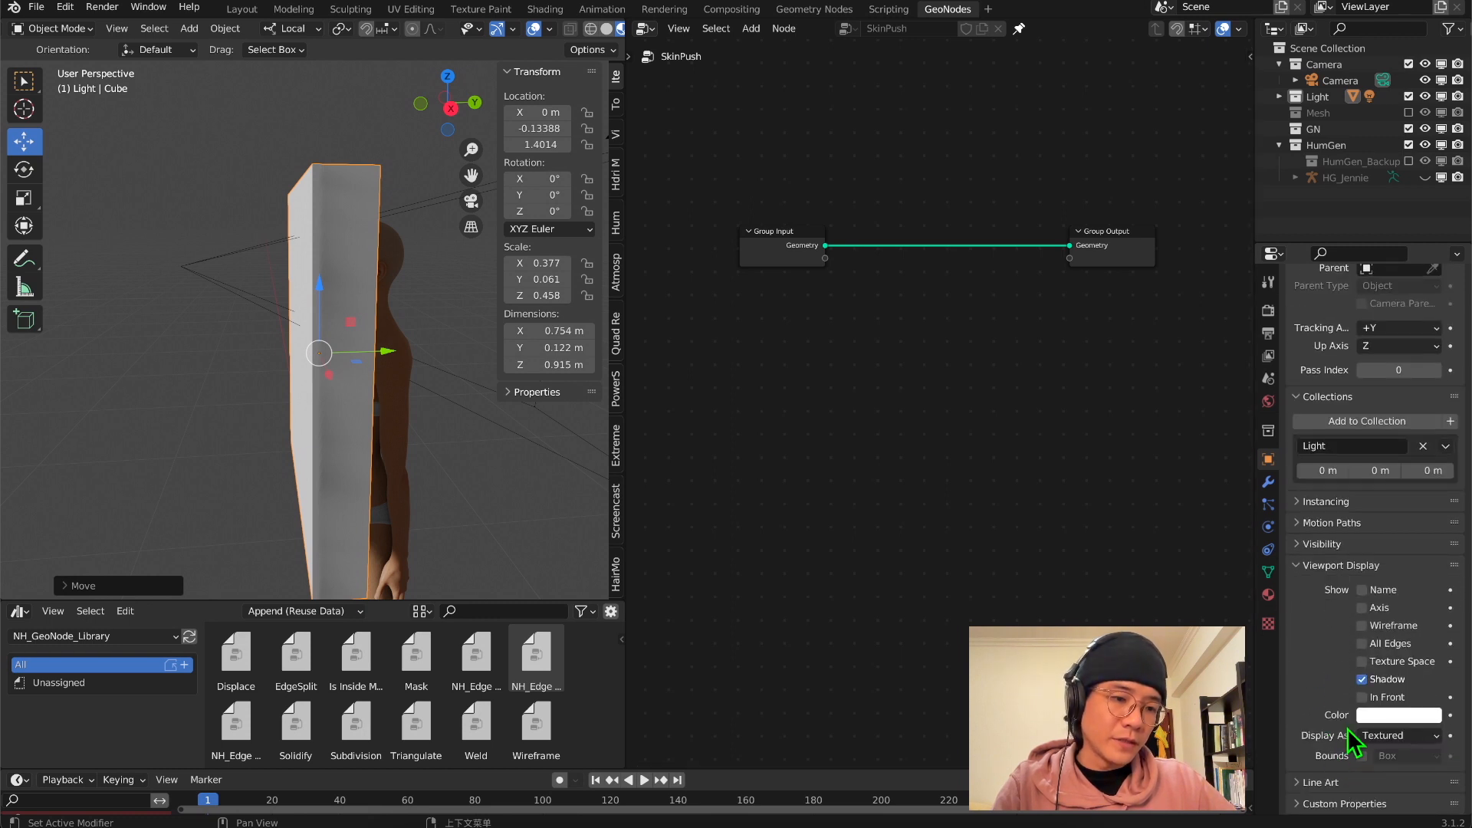
click(1380, 736)
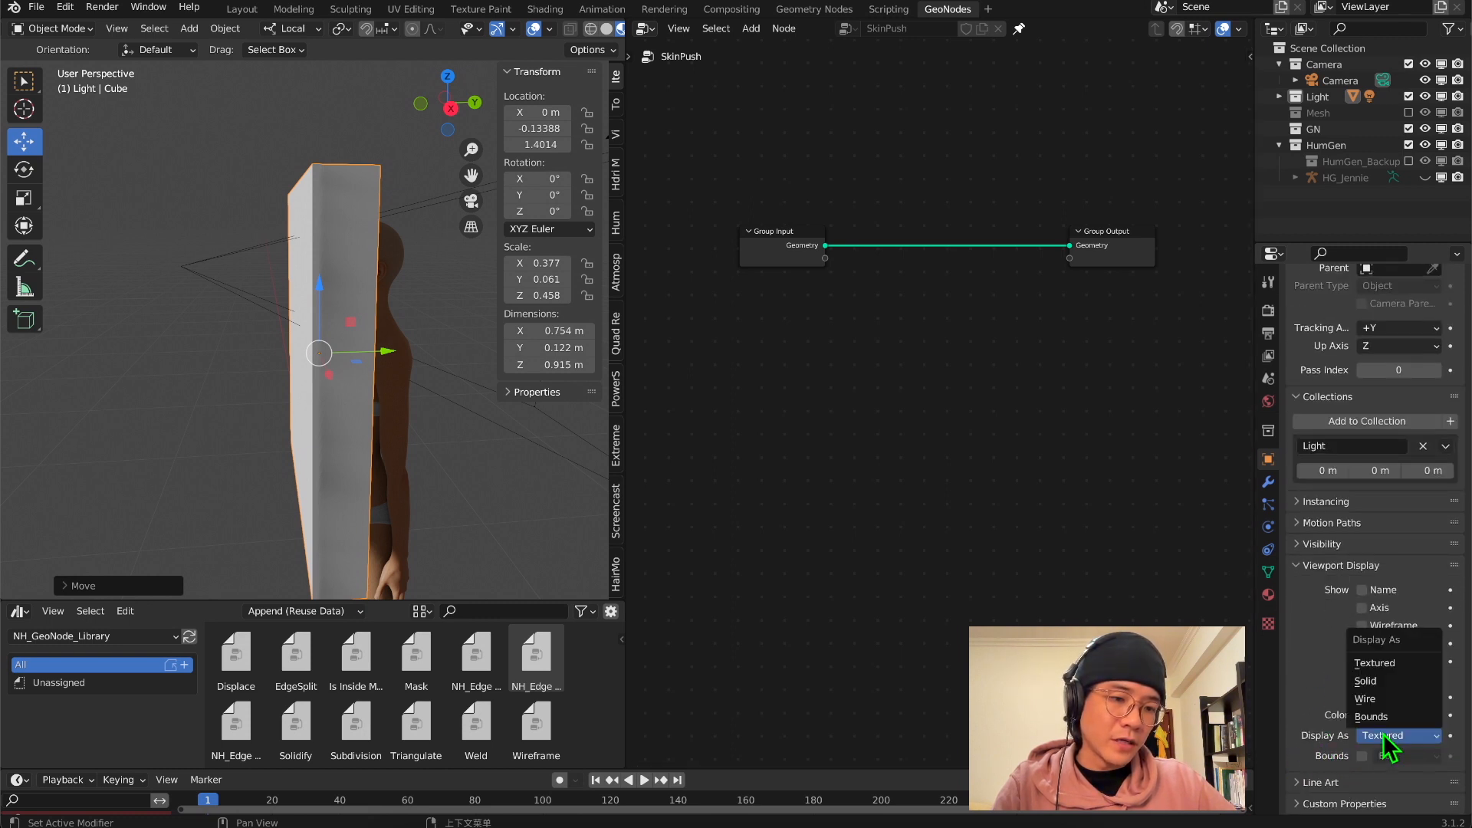
click(1381, 701)
middle_drag(249, 412, 325, 213)
click(450, 105)
click(455, 106)
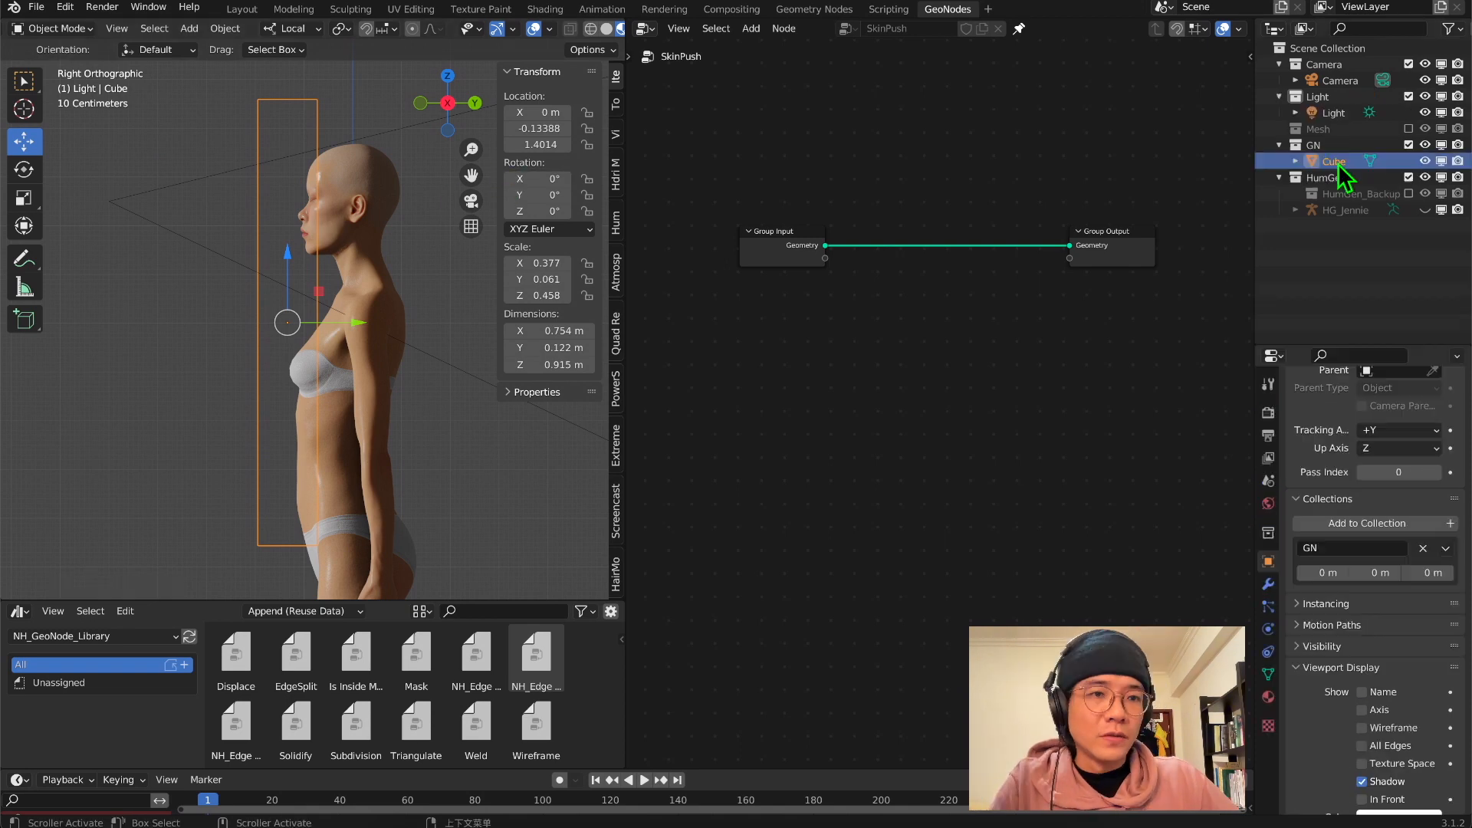
Put the slab cube in the GN collection and rename it Box
double_click(1342, 161)
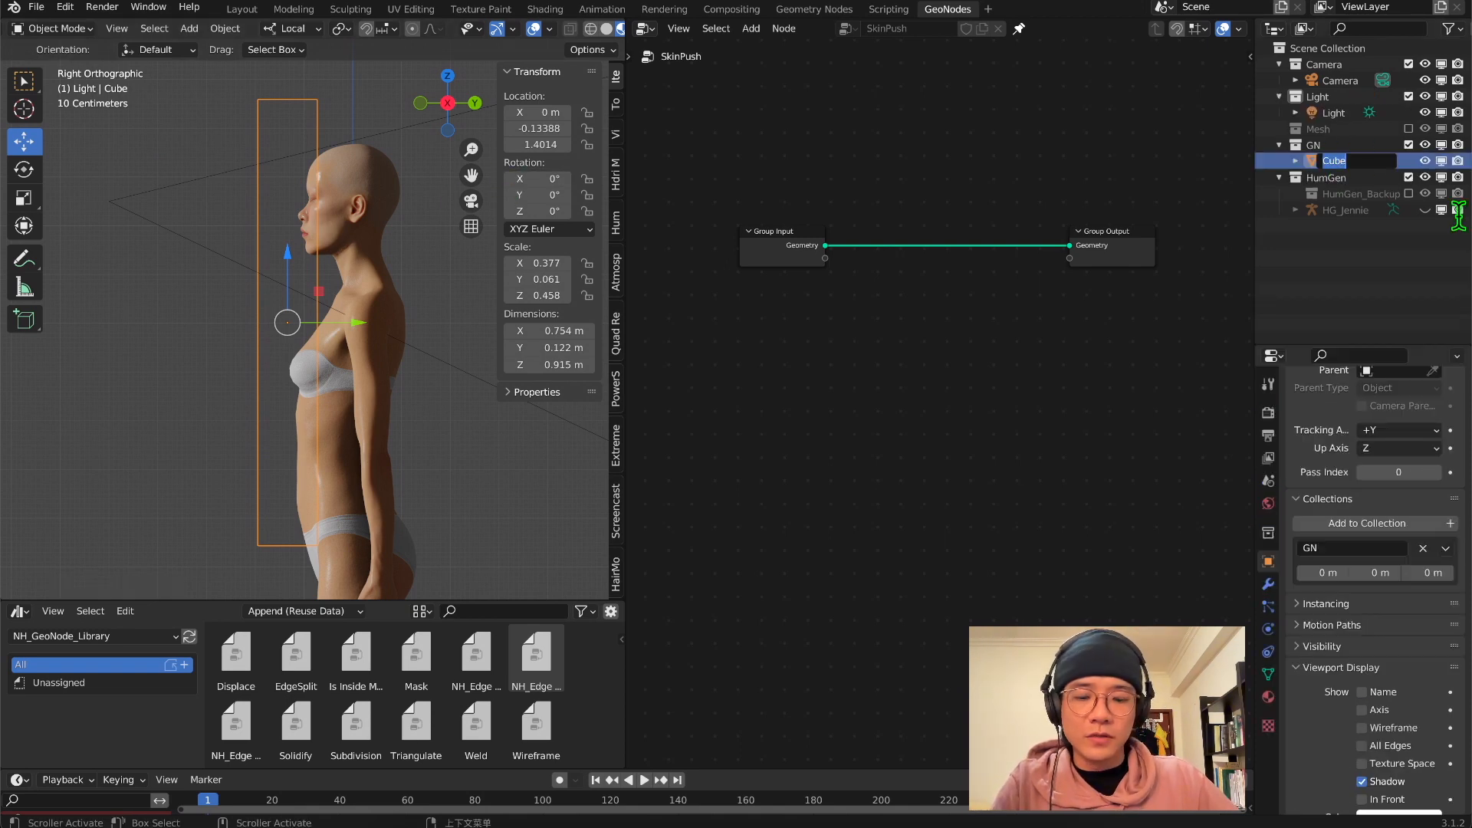
text(Box)
key(Return)
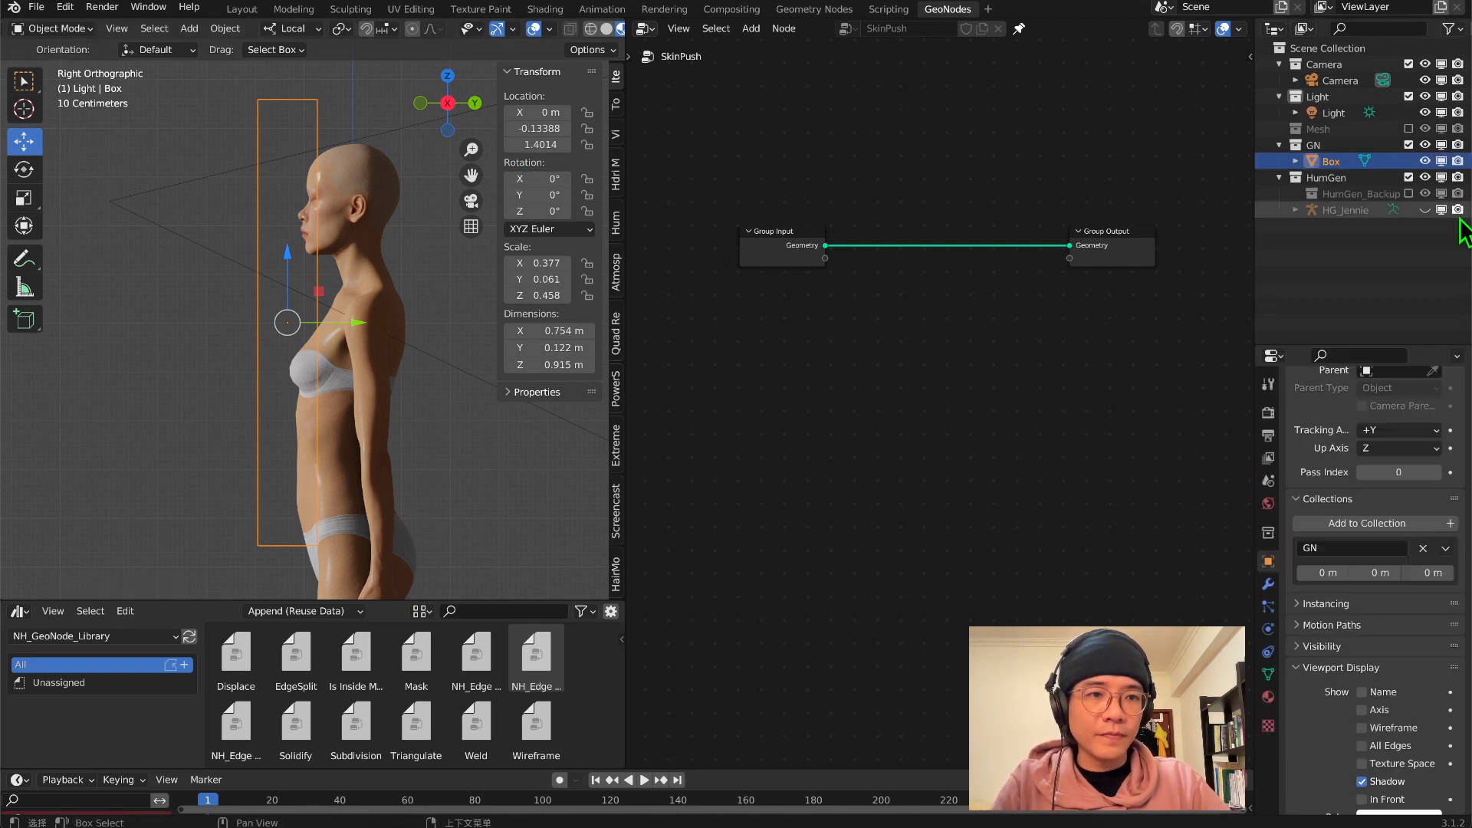
Add an Object Info node for Box to the SkinPush node tree of the body and set it to Relative
drag(1330, 161, 746, 399)
scroll(771, 422, up, 2)
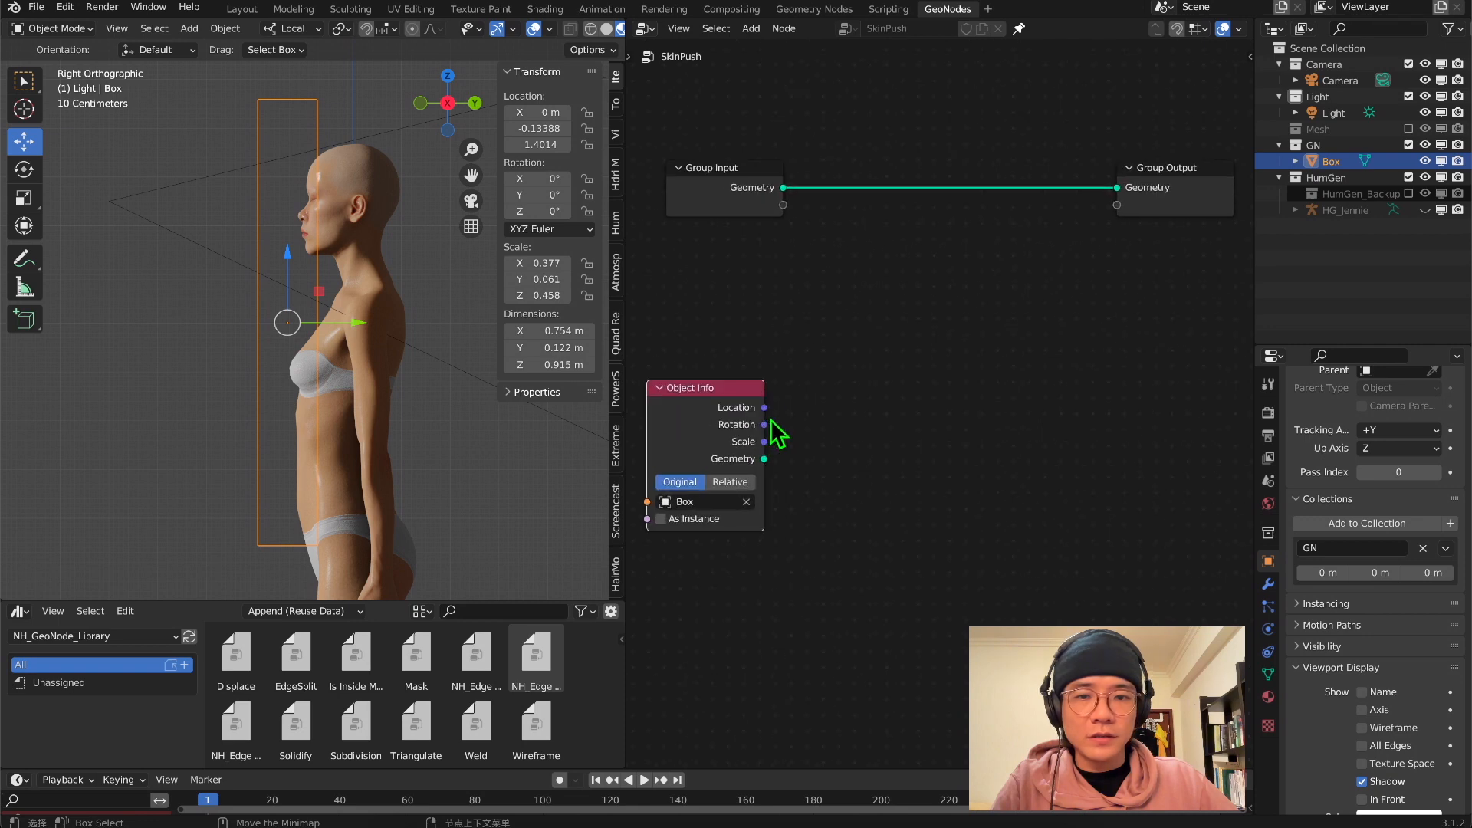
click(371, 159)
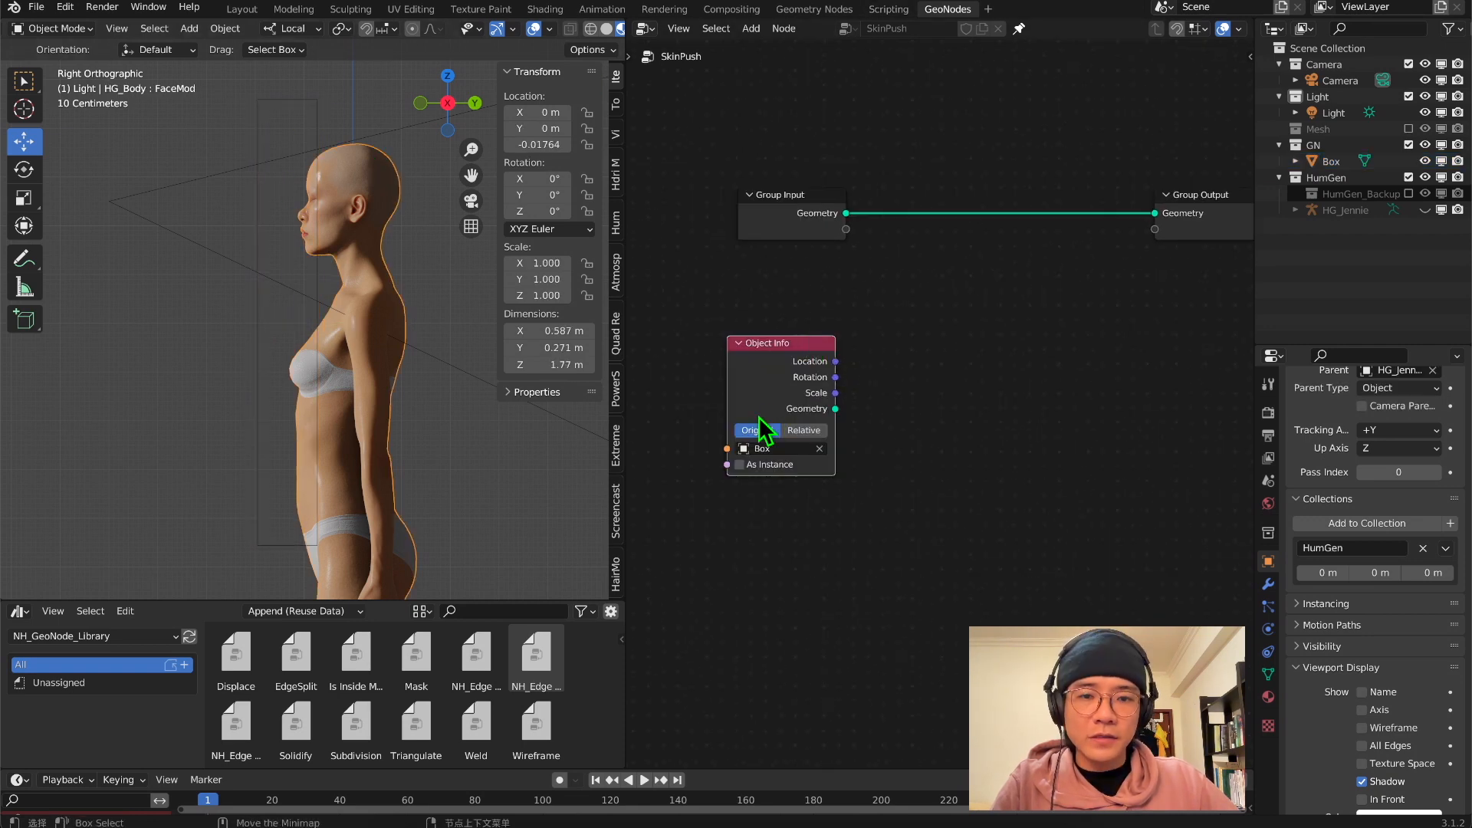
click(809, 434)
scroll(859, 399, down, 4)
drag(1020, 273, 1149, 235)
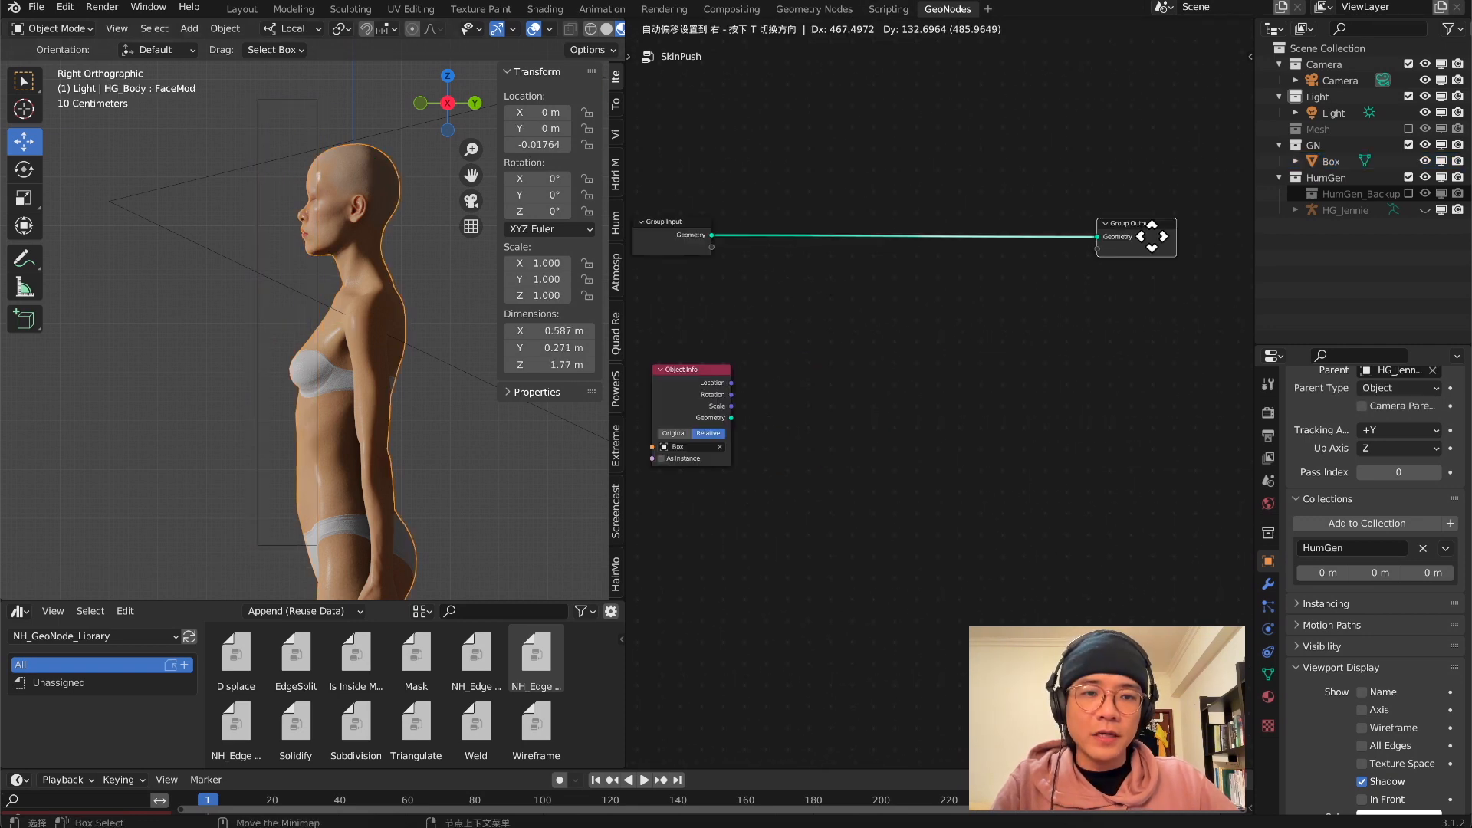
scroll(912, 377, down, 3)
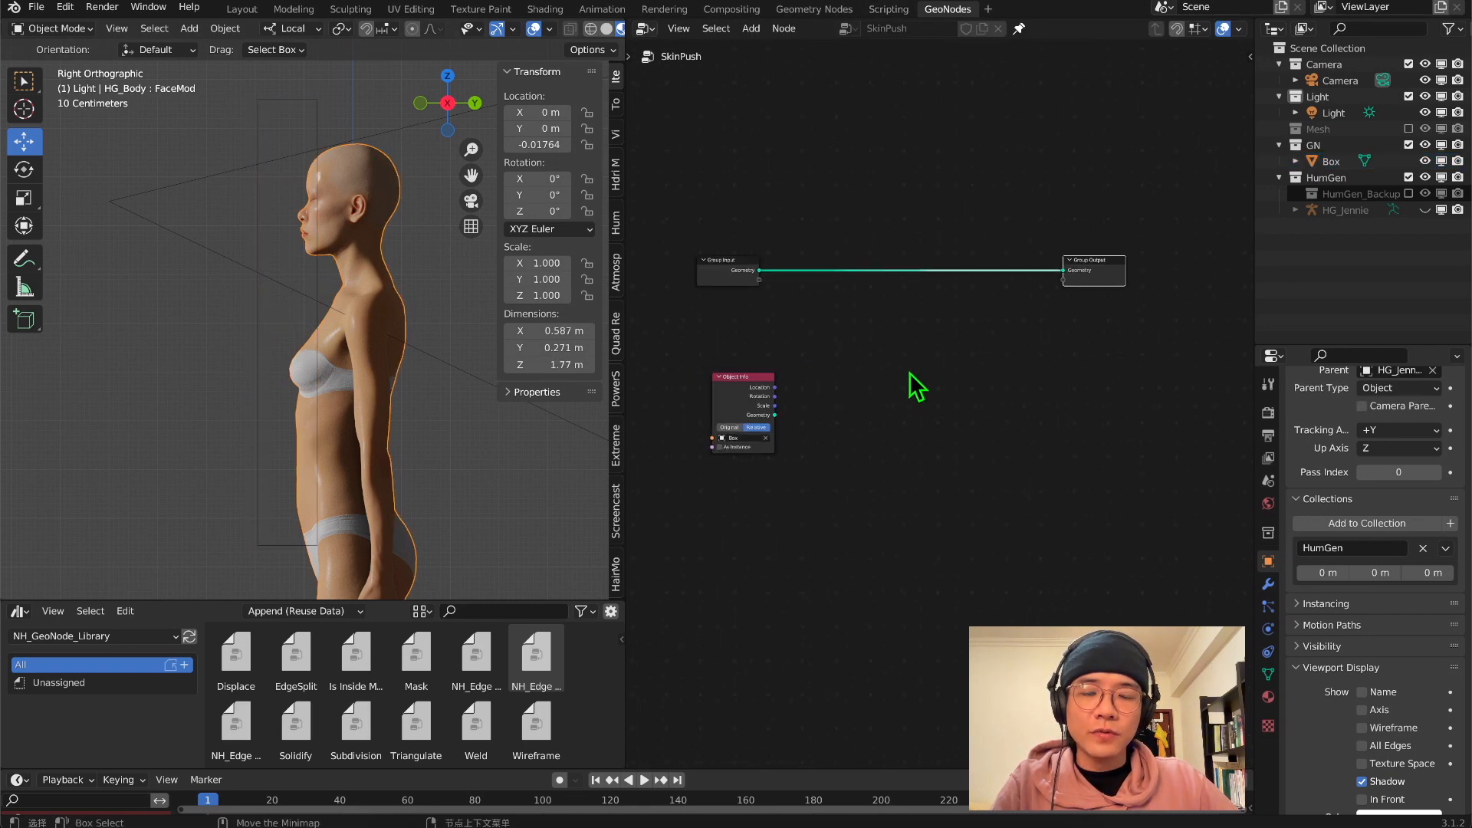
Add a Geometry Proximity node between the group input and output, below the main geometry link
middle_drag(892, 374, 906, 320)
key(shift+a)
click(915, 162)
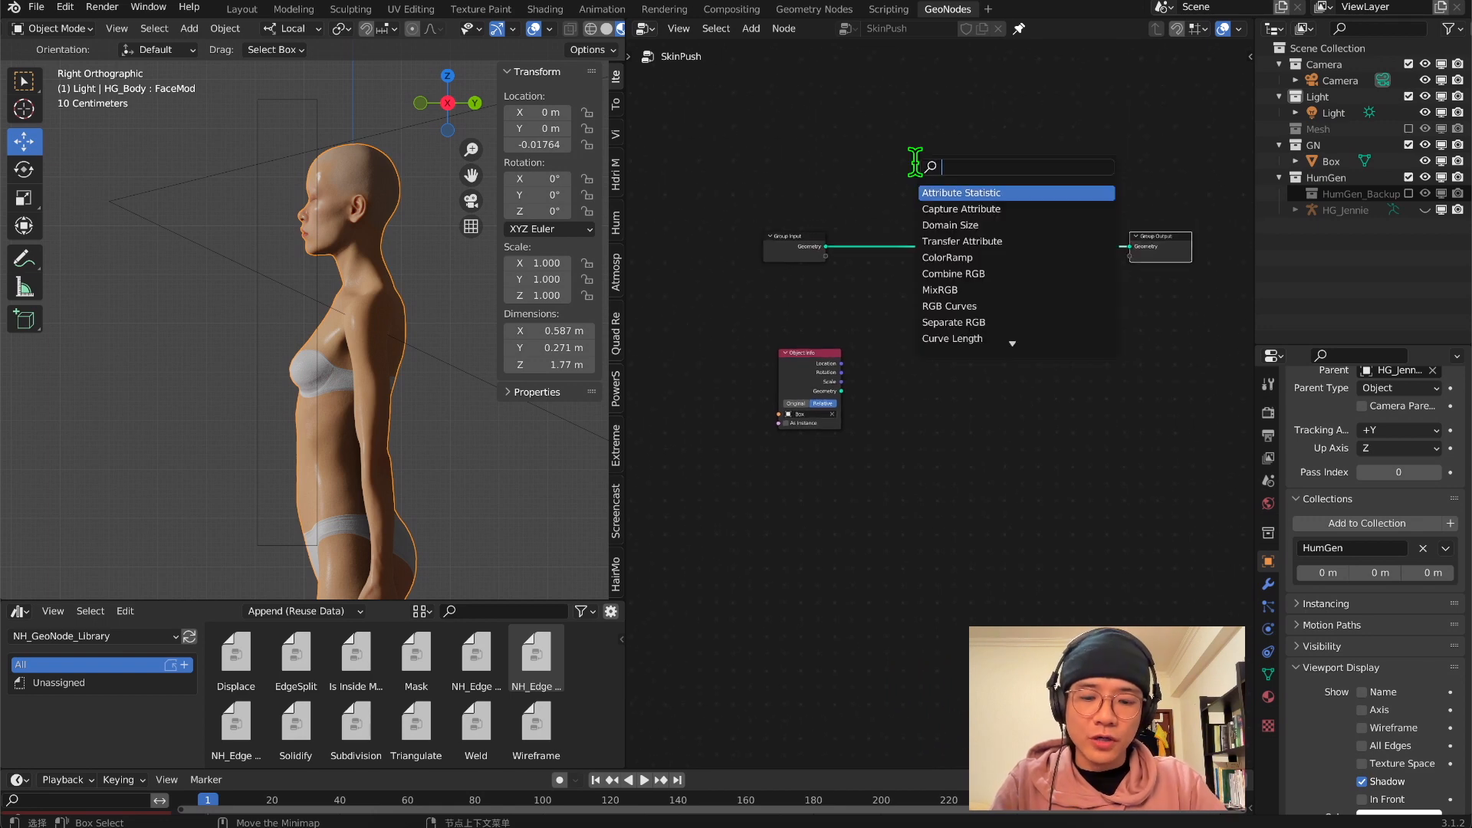
text(g p)
key(Return)
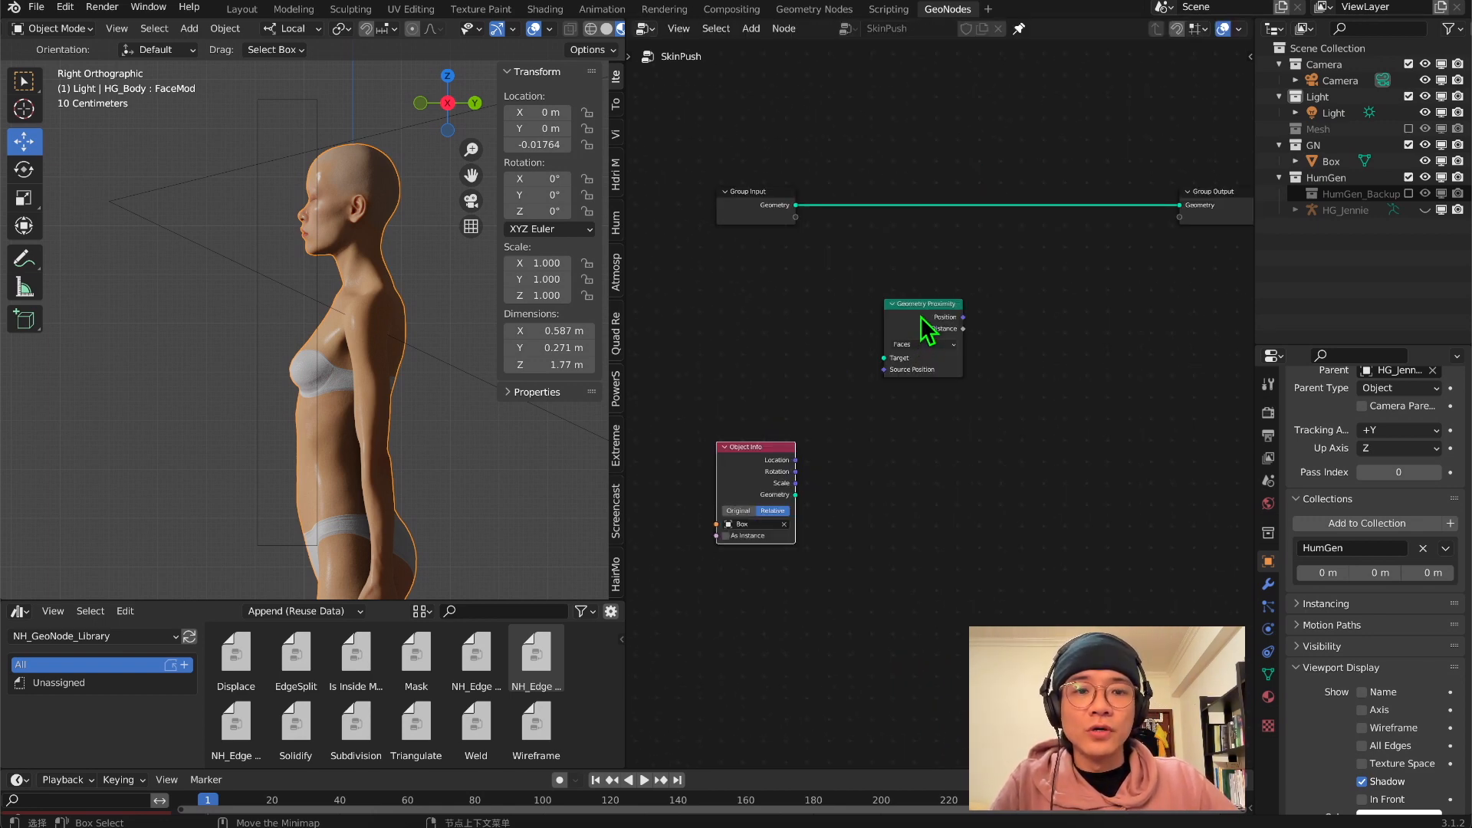
drag(928, 329, 973, 325)
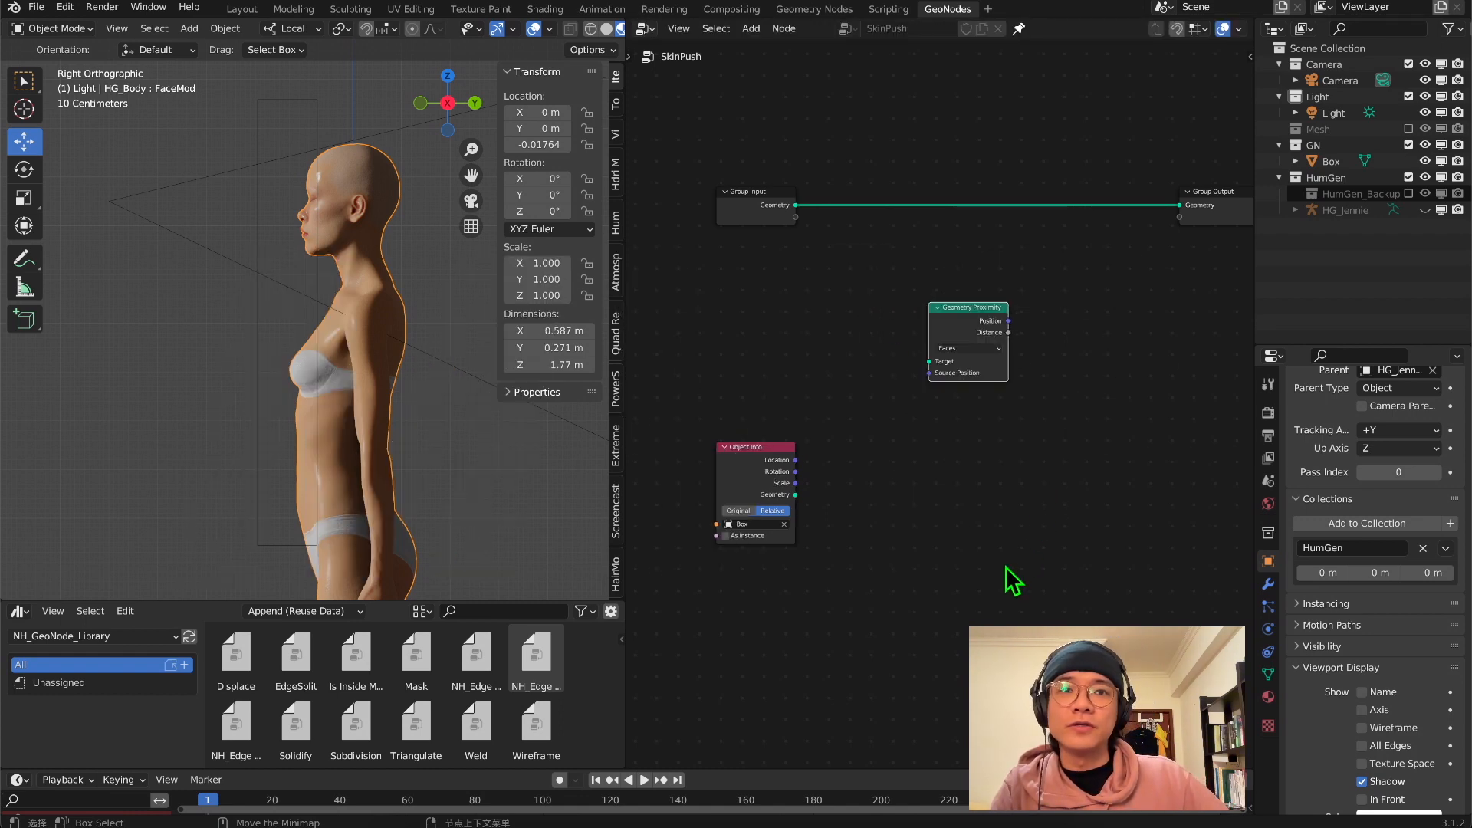
Connect the Object Info node's Geometry to the Target of Geometry Proximity and place that node lower in the tree
middle_drag(919, 375, 864, 374)
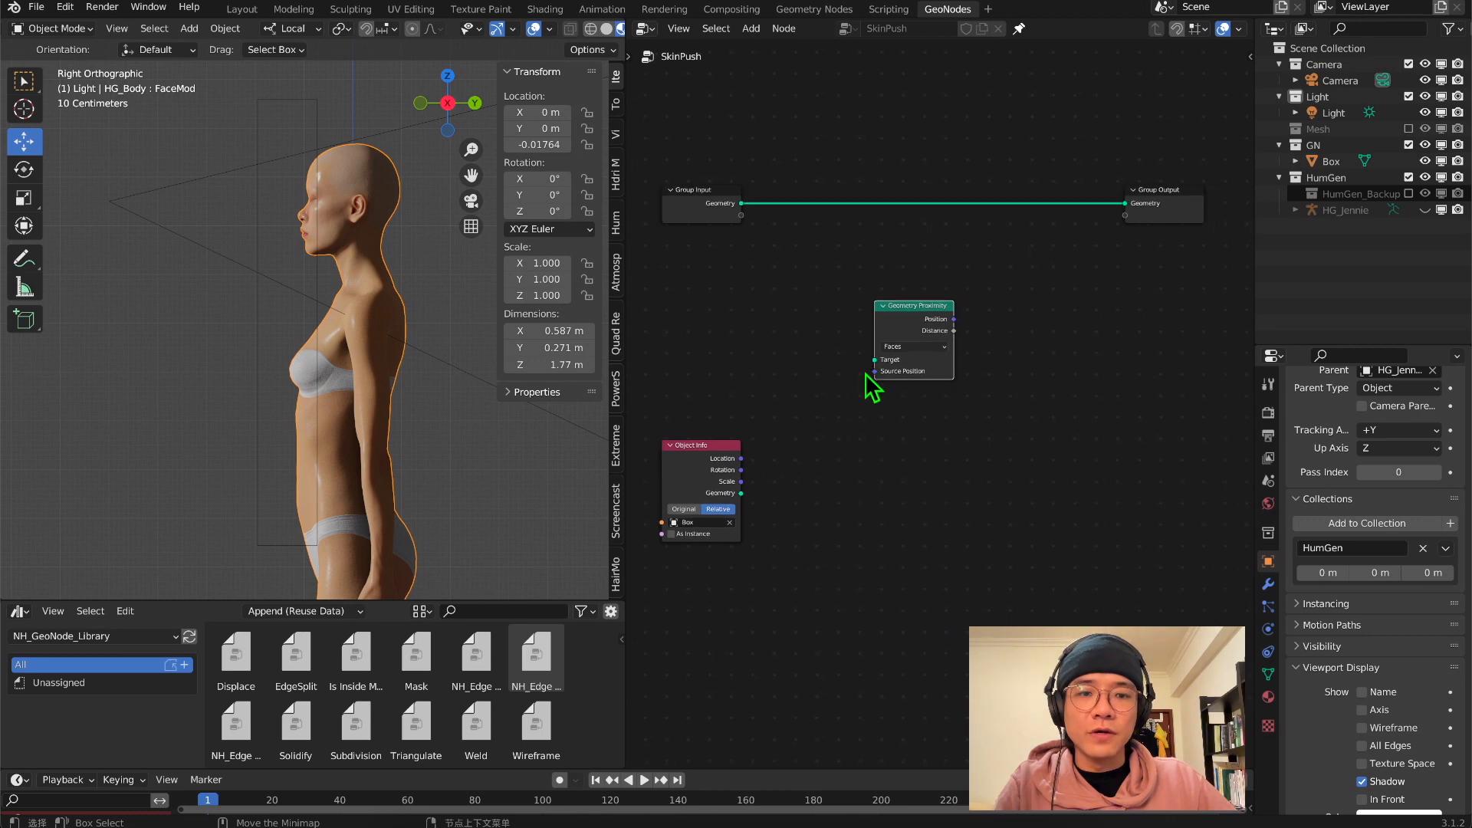
scroll(866, 374, down, 2)
drag(741, 493, 878, 362)
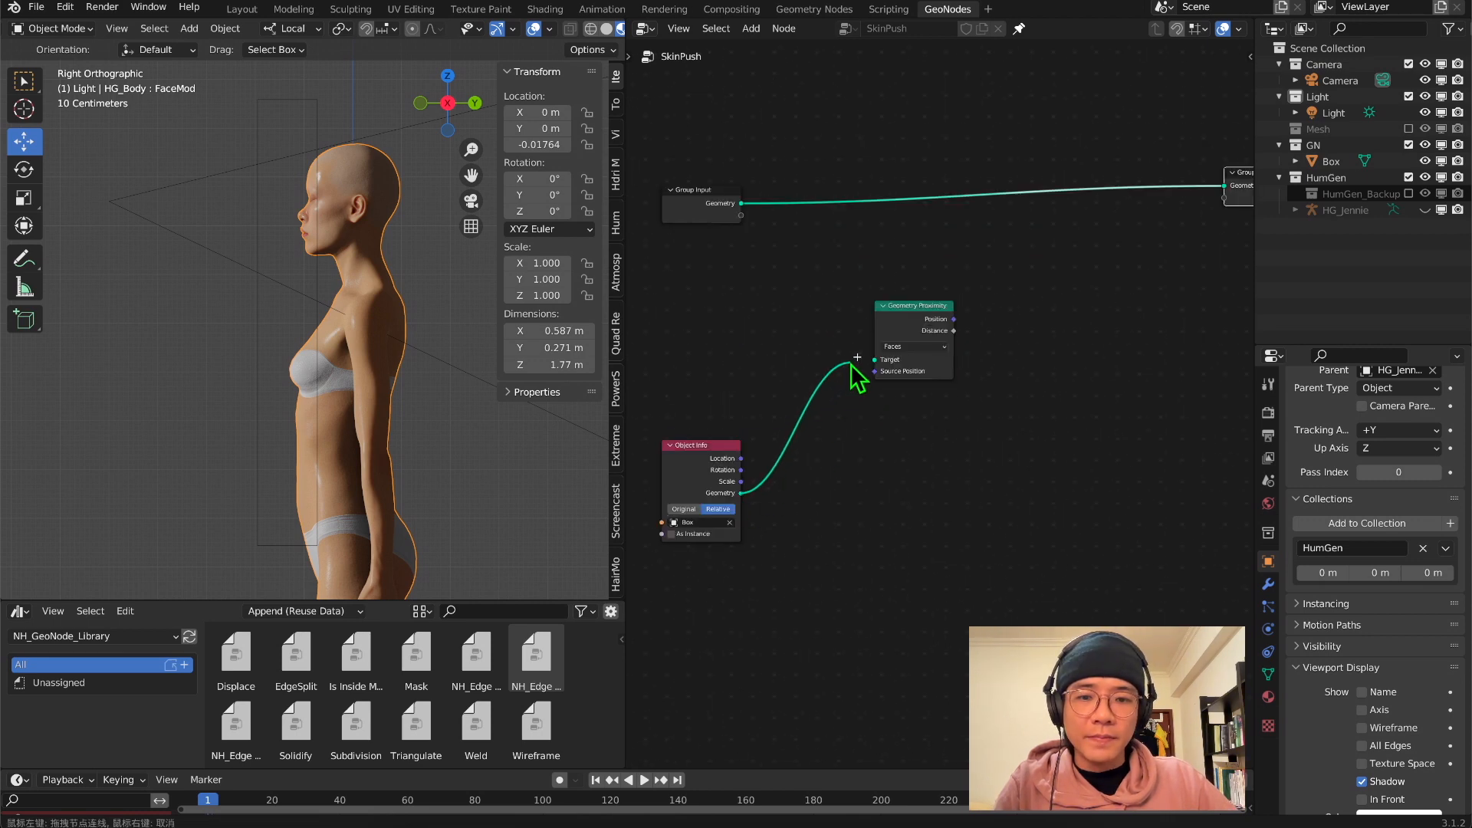
drag(915, 309, 911, 355)
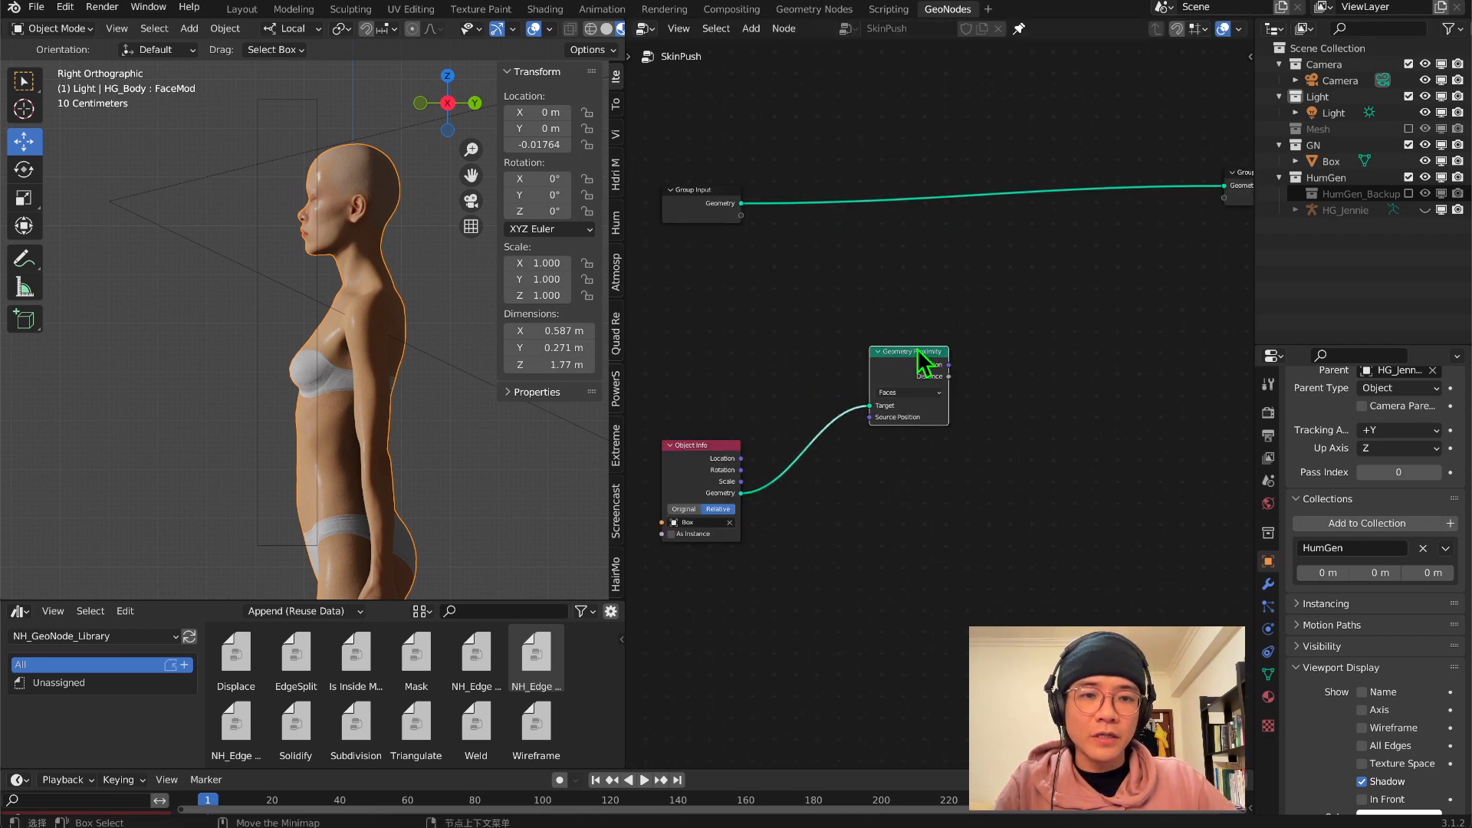
Move the Group Output aside and insert a Set Position node in the link between Group Input and Group Output
scroll(972, 331, down, 3)
middle_drag(972, 331, 928, 350)
drag(1159, 232, 1181, 253)
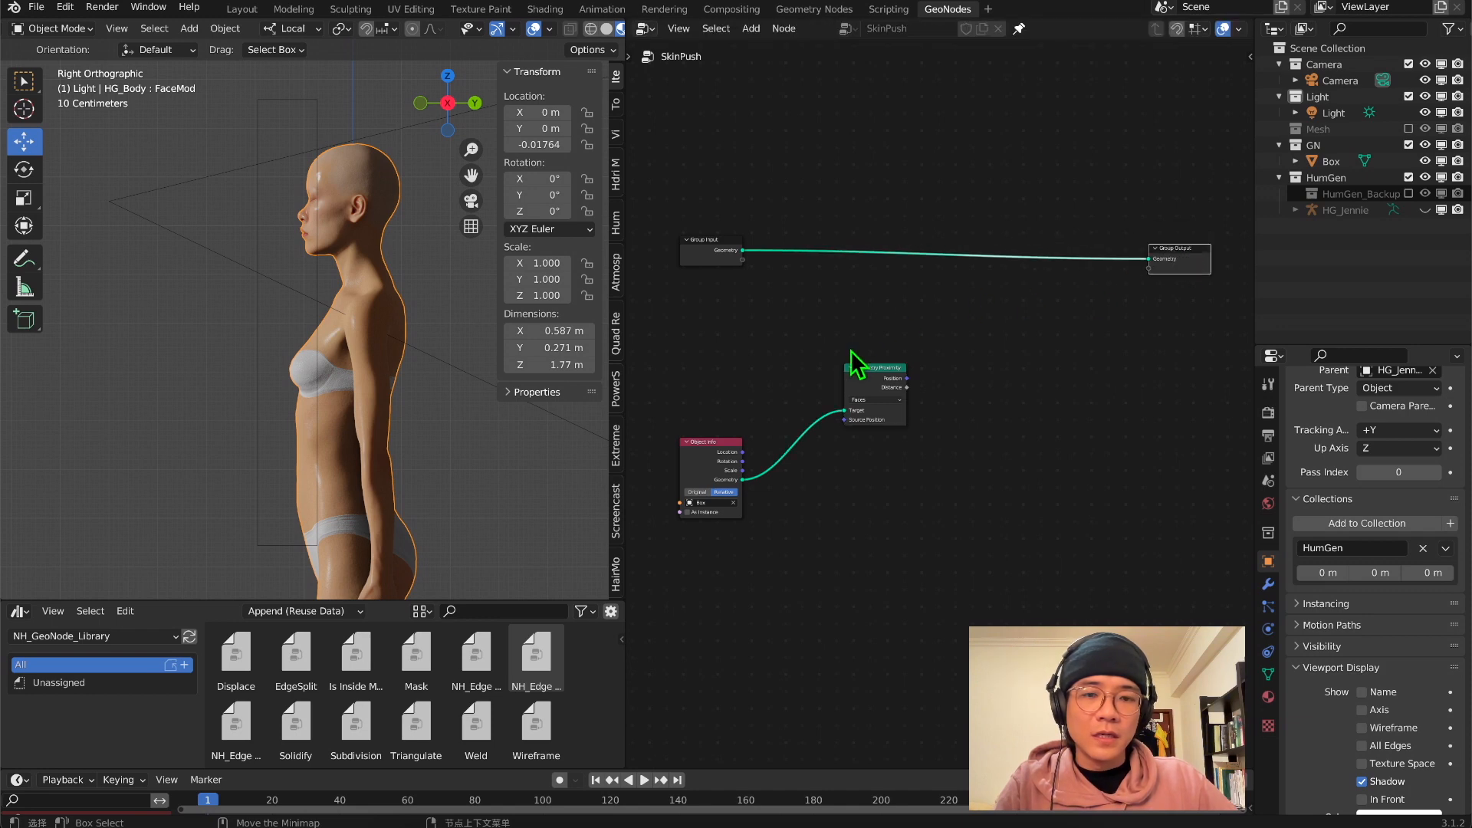
click(983, 342)
key(shift+a)
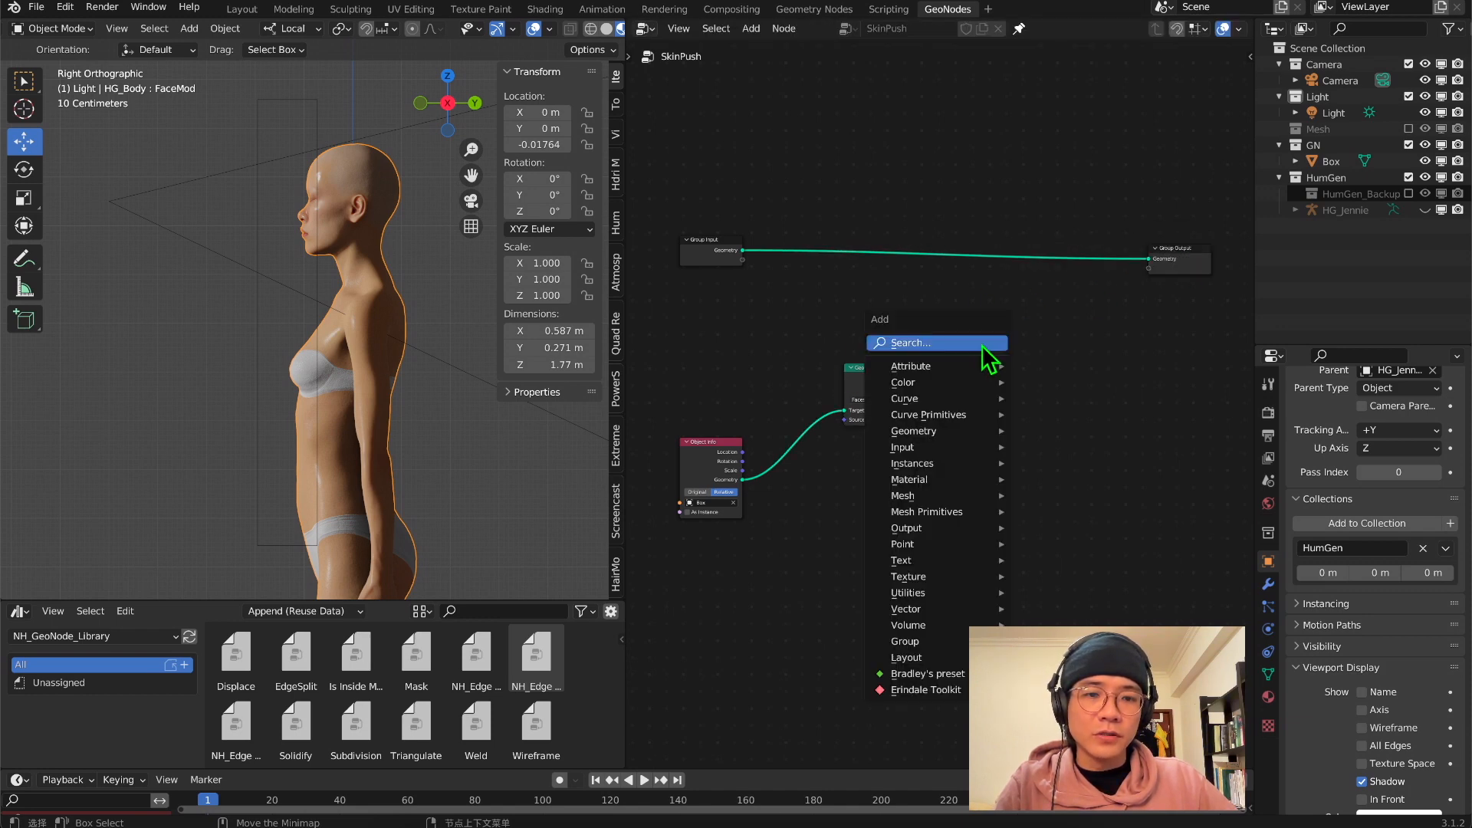
click(982, 341)
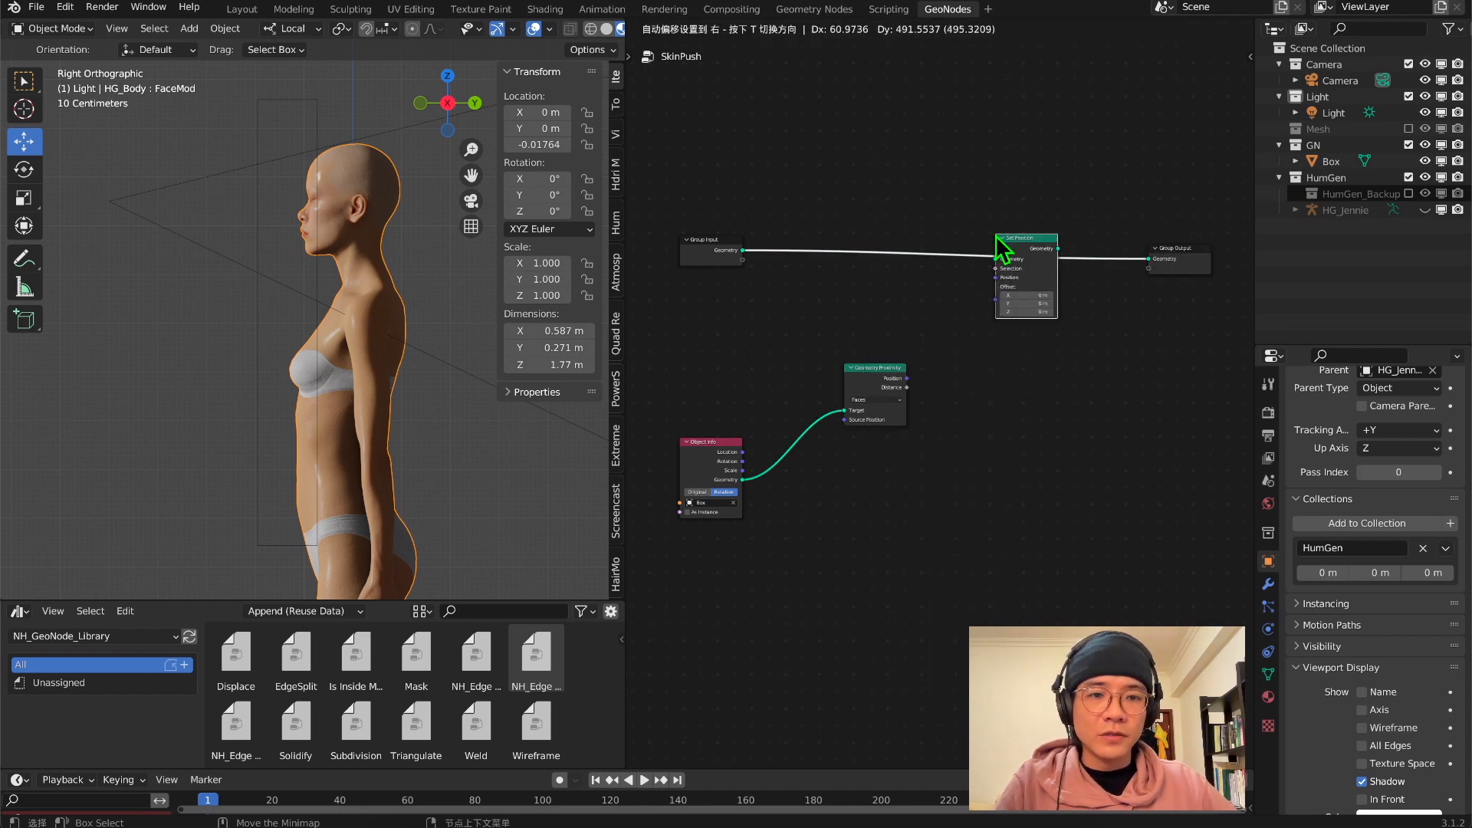
click(997, 237)
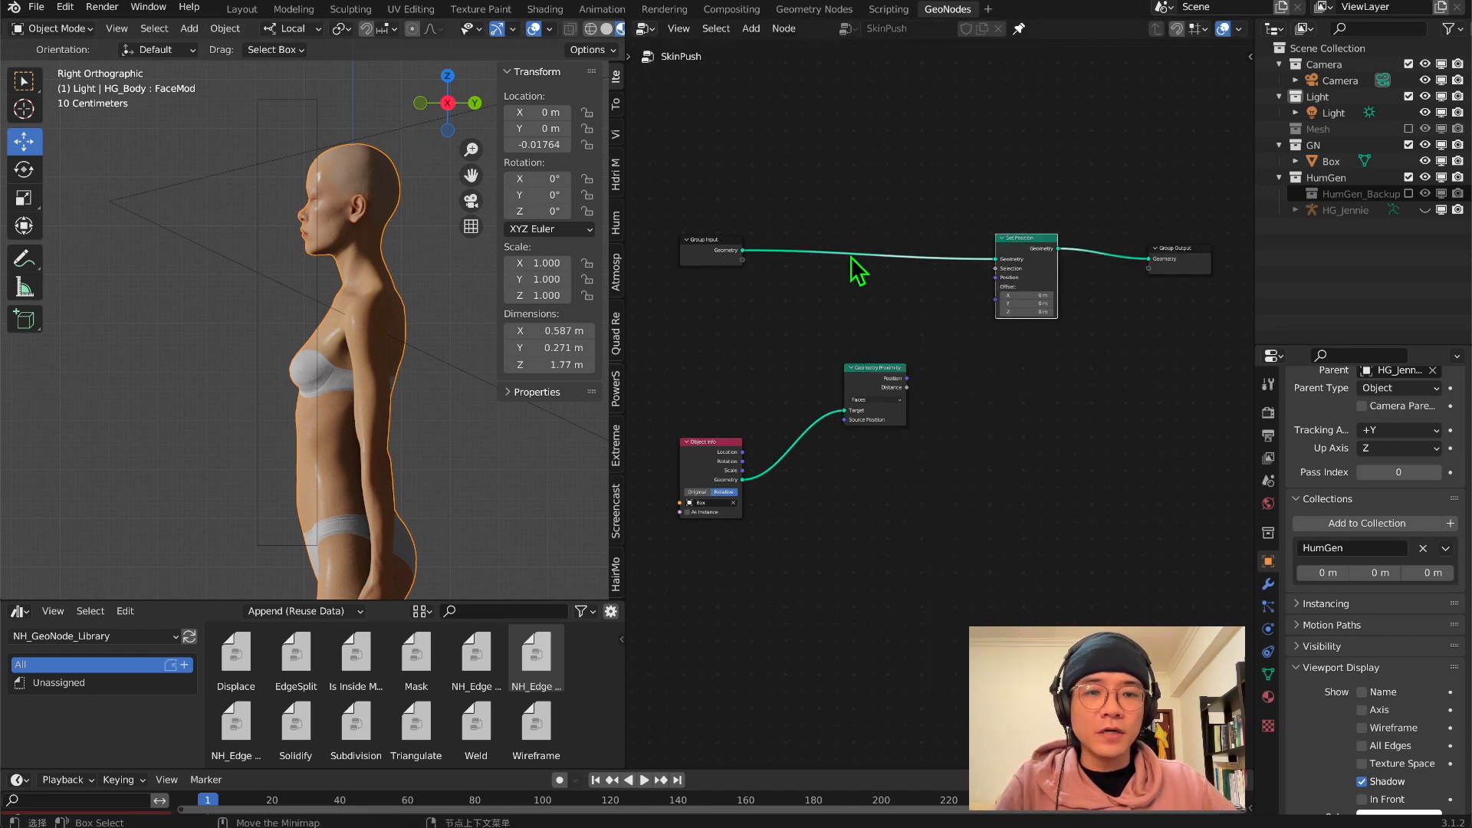
Connect Geometry Proximity's Position to Set Position's Position and inspect the deformed body around the box
scroll(939, 397, up, 2)
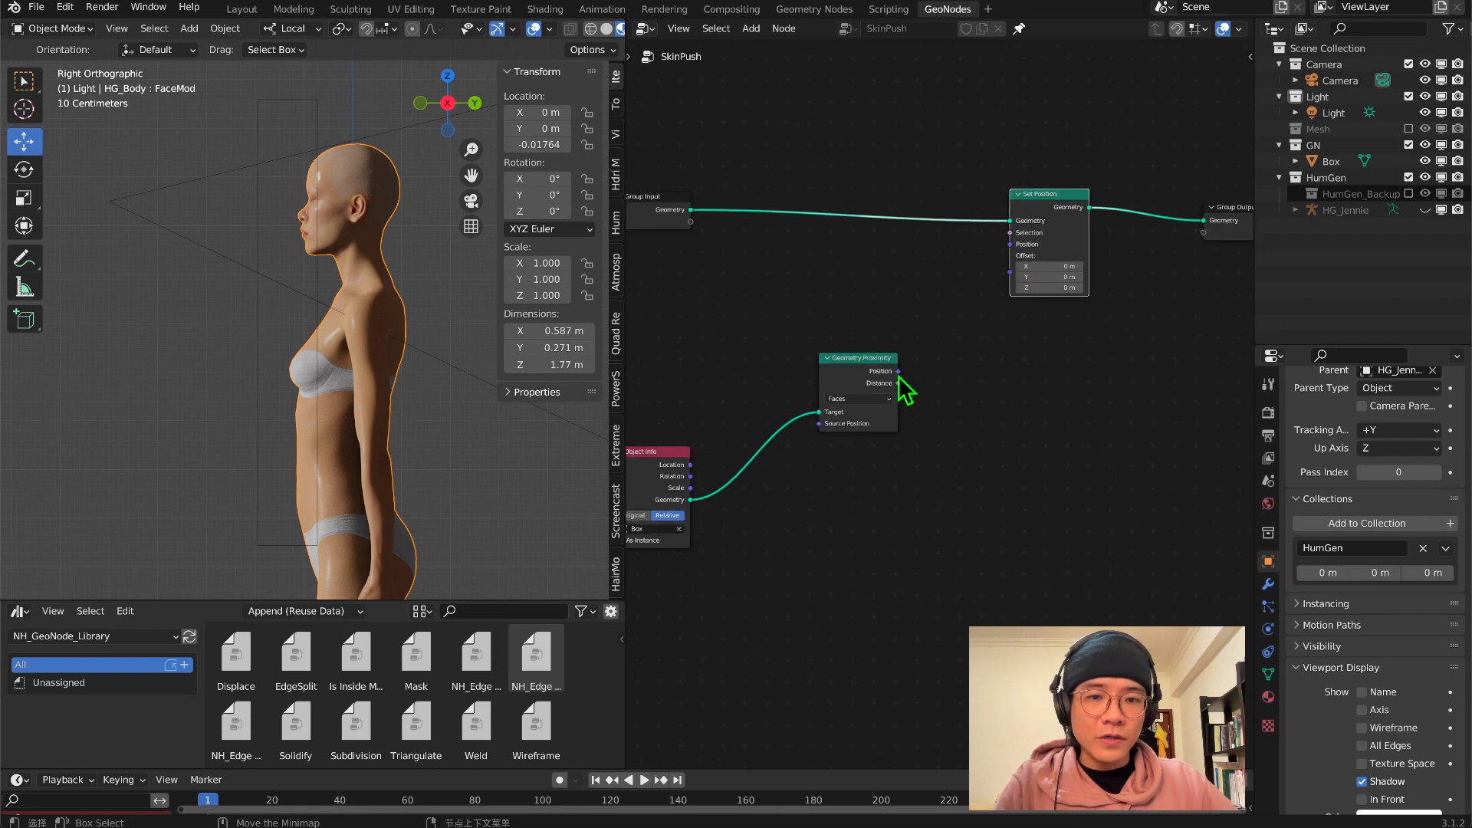
drag(899, 371, 1010, 243)
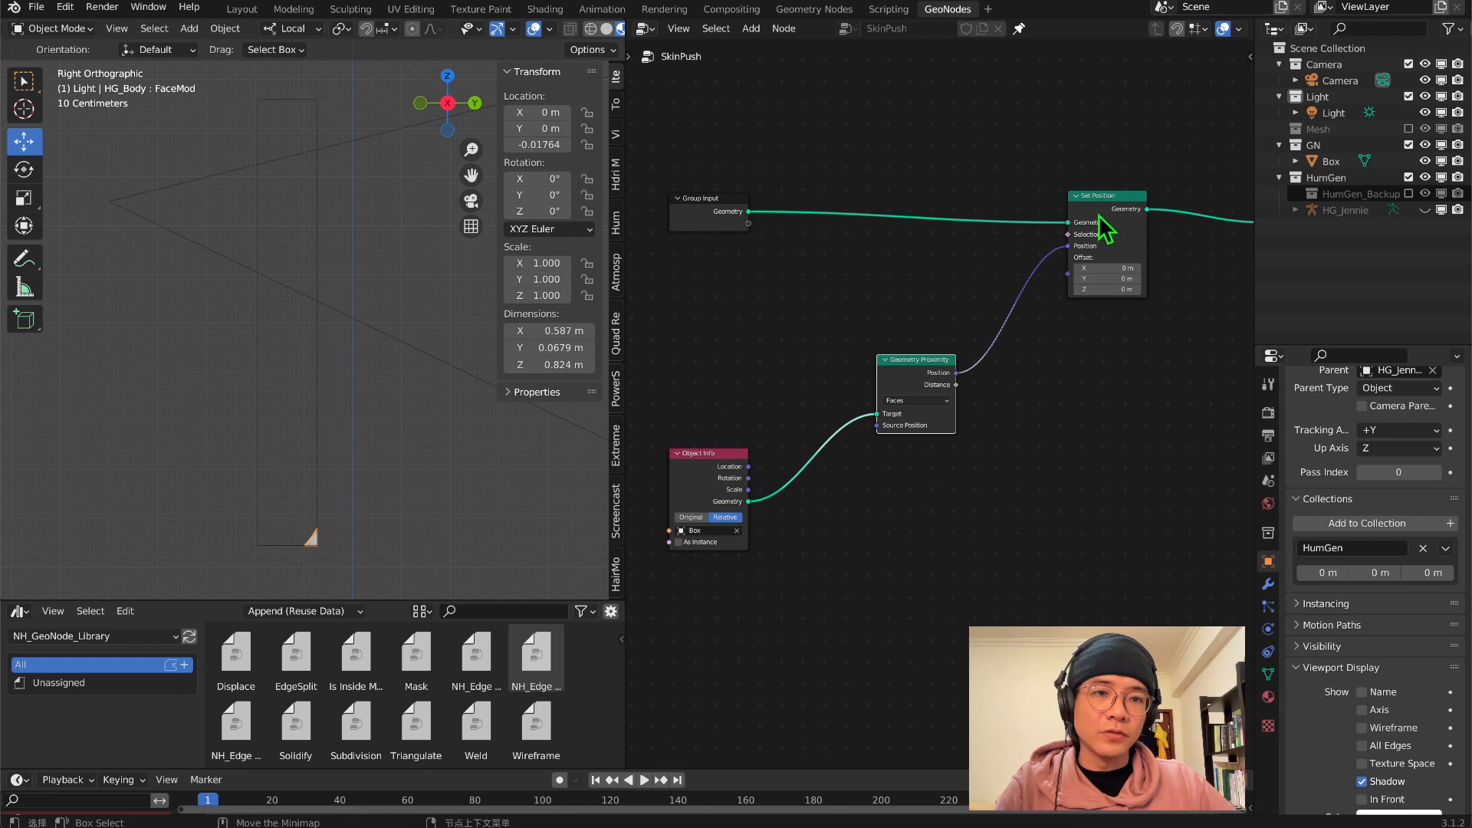
scroll(939, 260, down, 2)
mouse_move(320, 363)
middle_down()
mouse_move(393, 383)
mouse_move(312, 381)
mouse_move(286, 355)
mouse_move(220, 352)
mouse_move(371, 316)
mouse_move(352, 385)
mouse_move(312, 407)
mouse_move(306, 384)
middle_up()
scroll(371, 316, up, 4)
scroll(370, 316, down, 2)
middle_drag(776, 447, 917, 427)
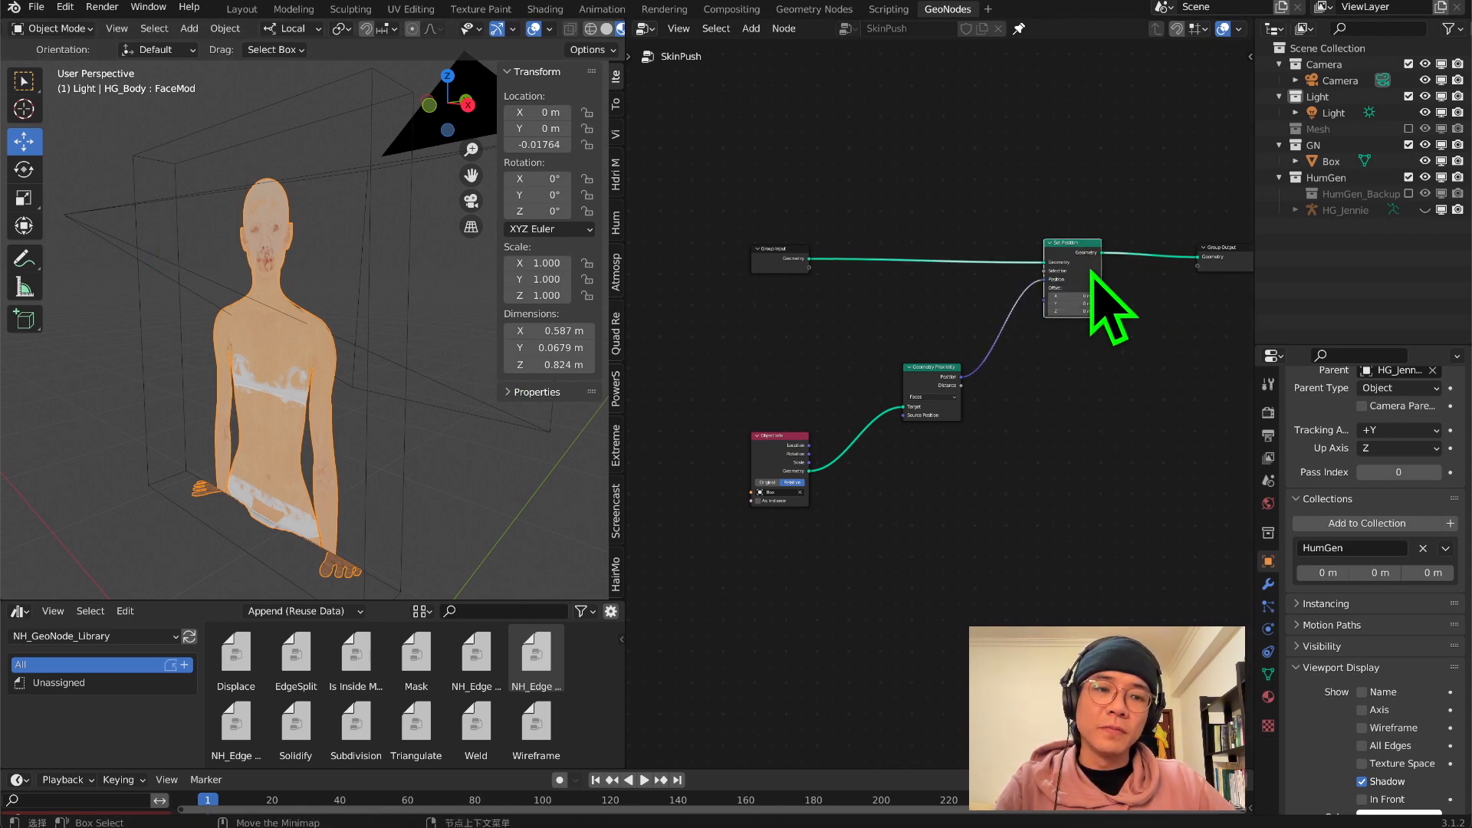
middle_drag(1096, 280, 991, 295)
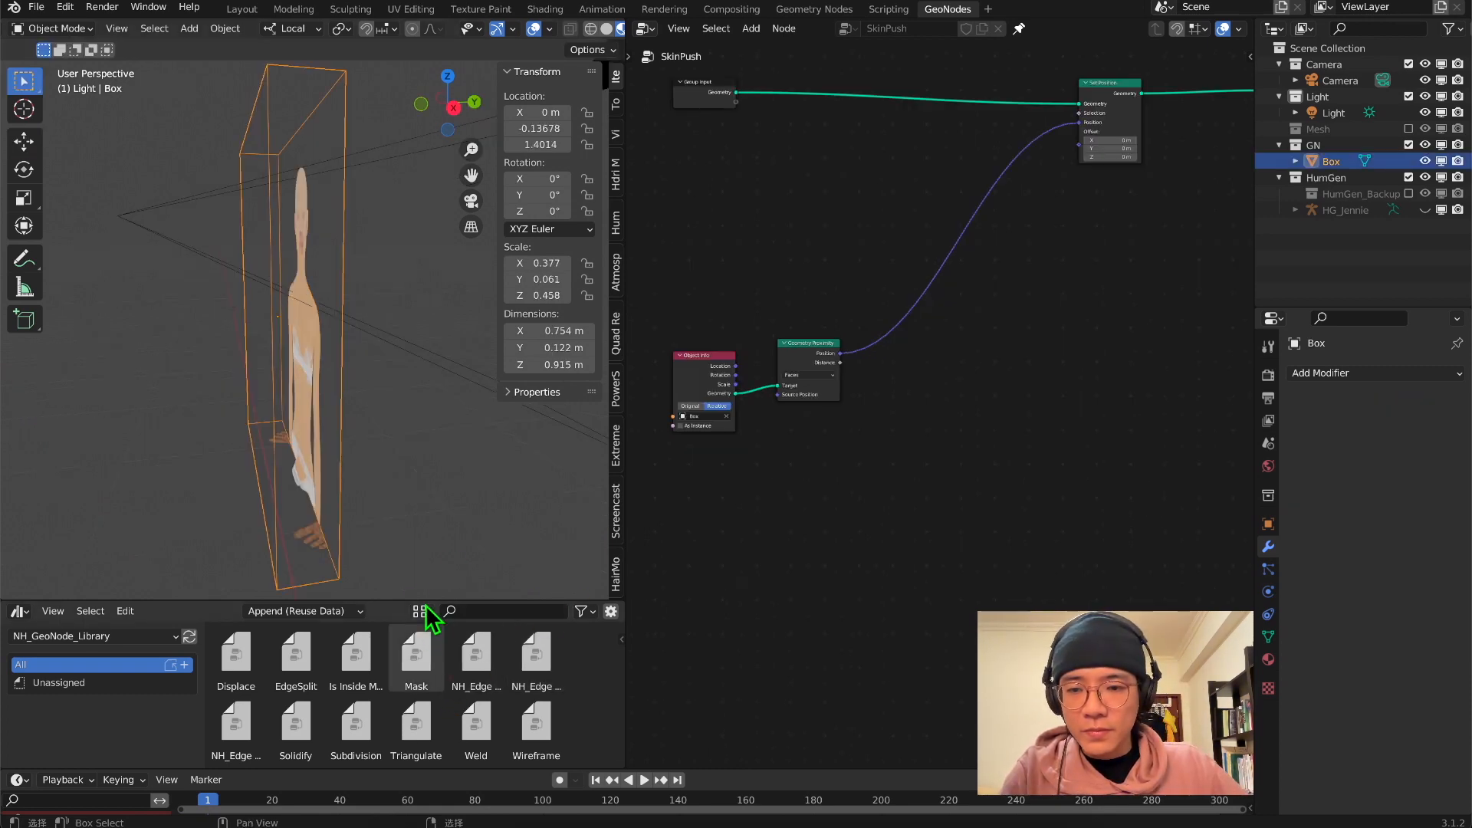
Enlarge the asset browser and add the Is Inside Mesh node group from the library above Geometry Proximity
drag(427, 601, 422, 496)
drag(353, 546, 774, 218)
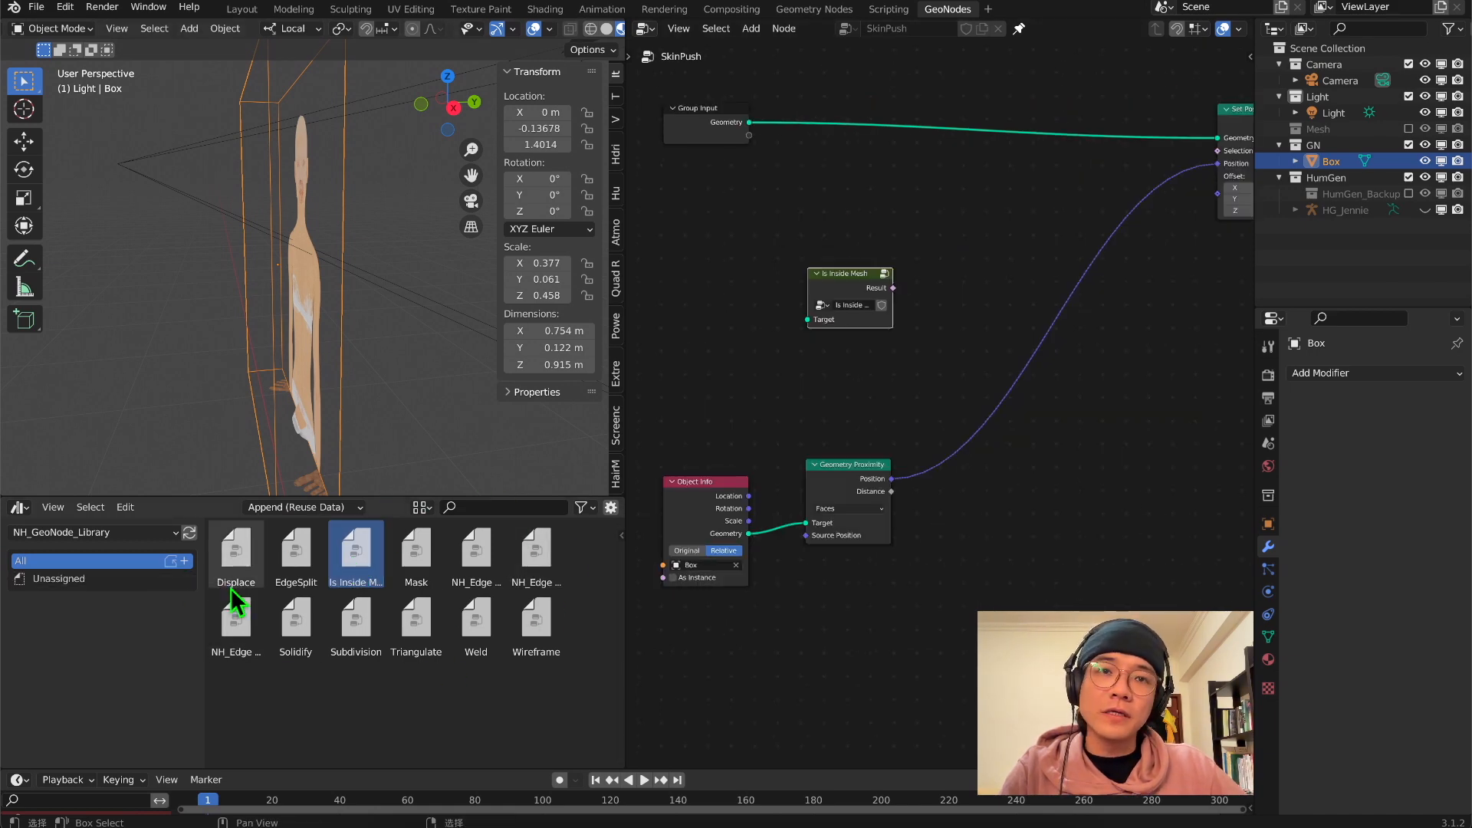
middle_drag(939, 340, 834, 389)
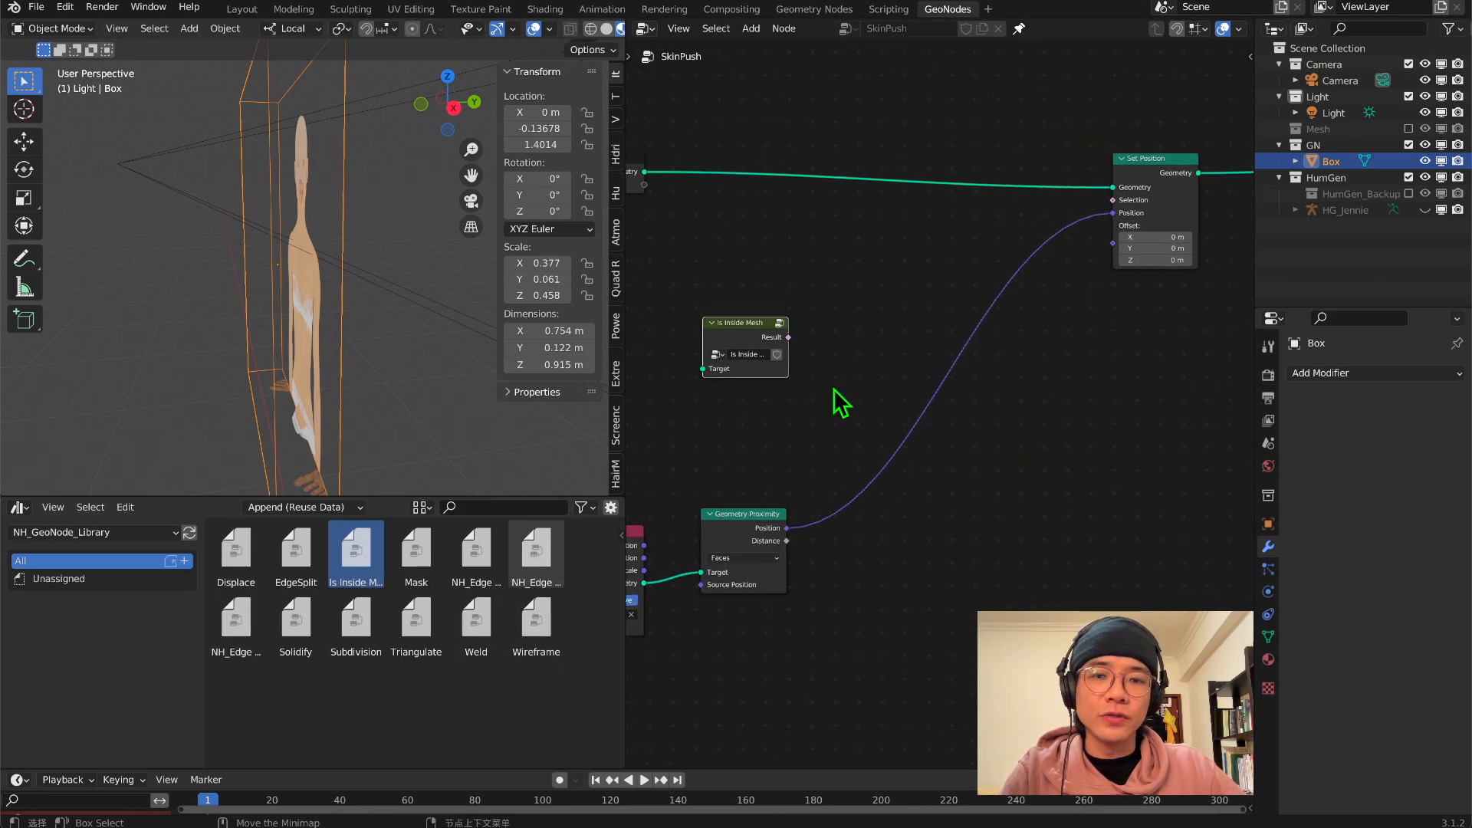
scroll(834, 390, down, 3)
drag(792, 353, 872, 320)
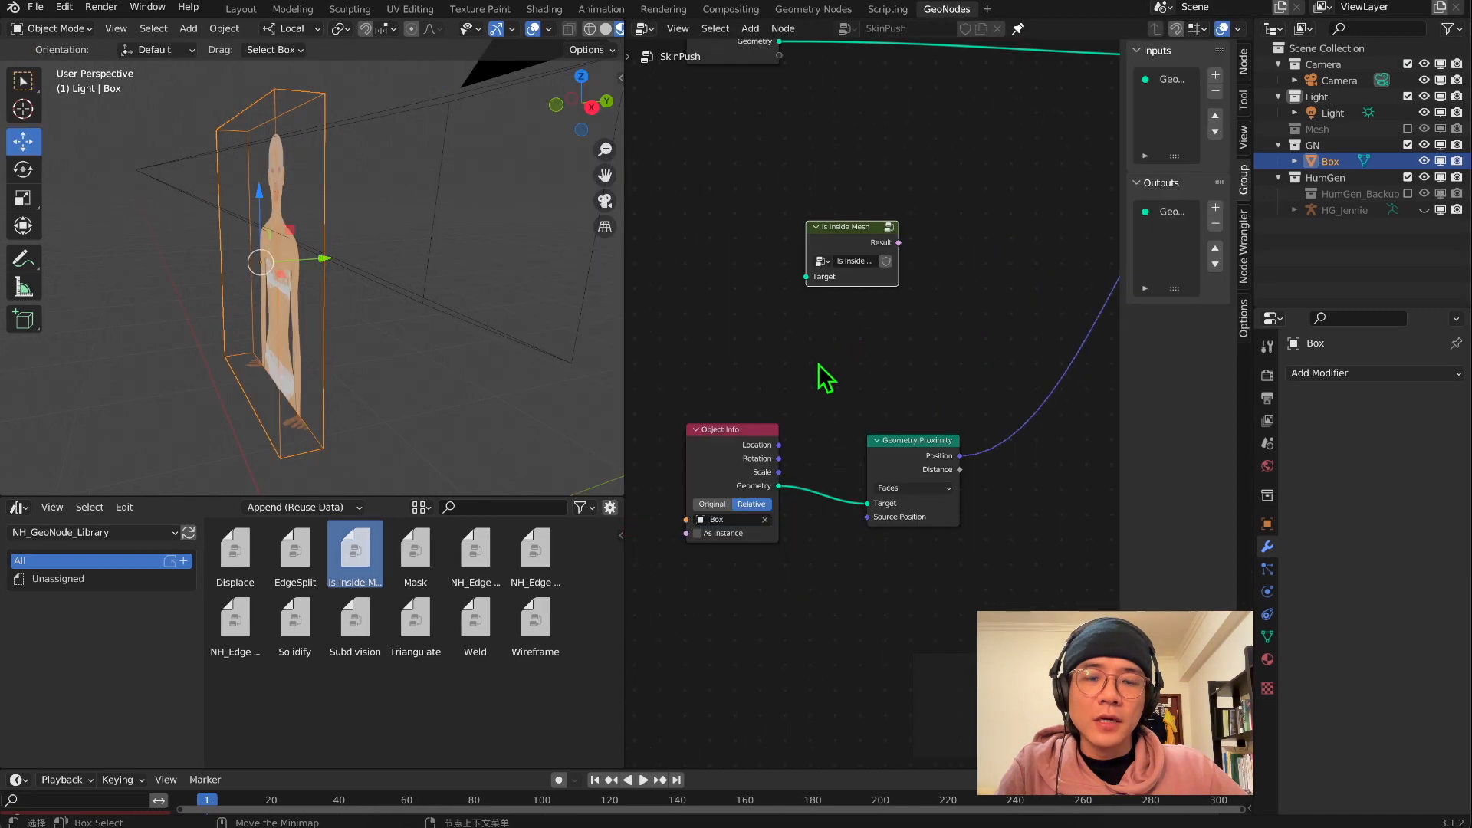
Connect the Object Info Geometry to Is Inside Mesh's Target and its Result to Set Position's Selection
middle_drag(857, 328, 796, 413)
scroll(793, 409, down, 2)
drag(817, 350, 875, 337)
drag(744, 541, 821, 375)
middle_drag(874, 373, 752, 444)
drag(758, 430, 986, 317)
Move the Box along Y into the body in the right side view and examine how the skin is pushed
key(KP_3)
key(g)
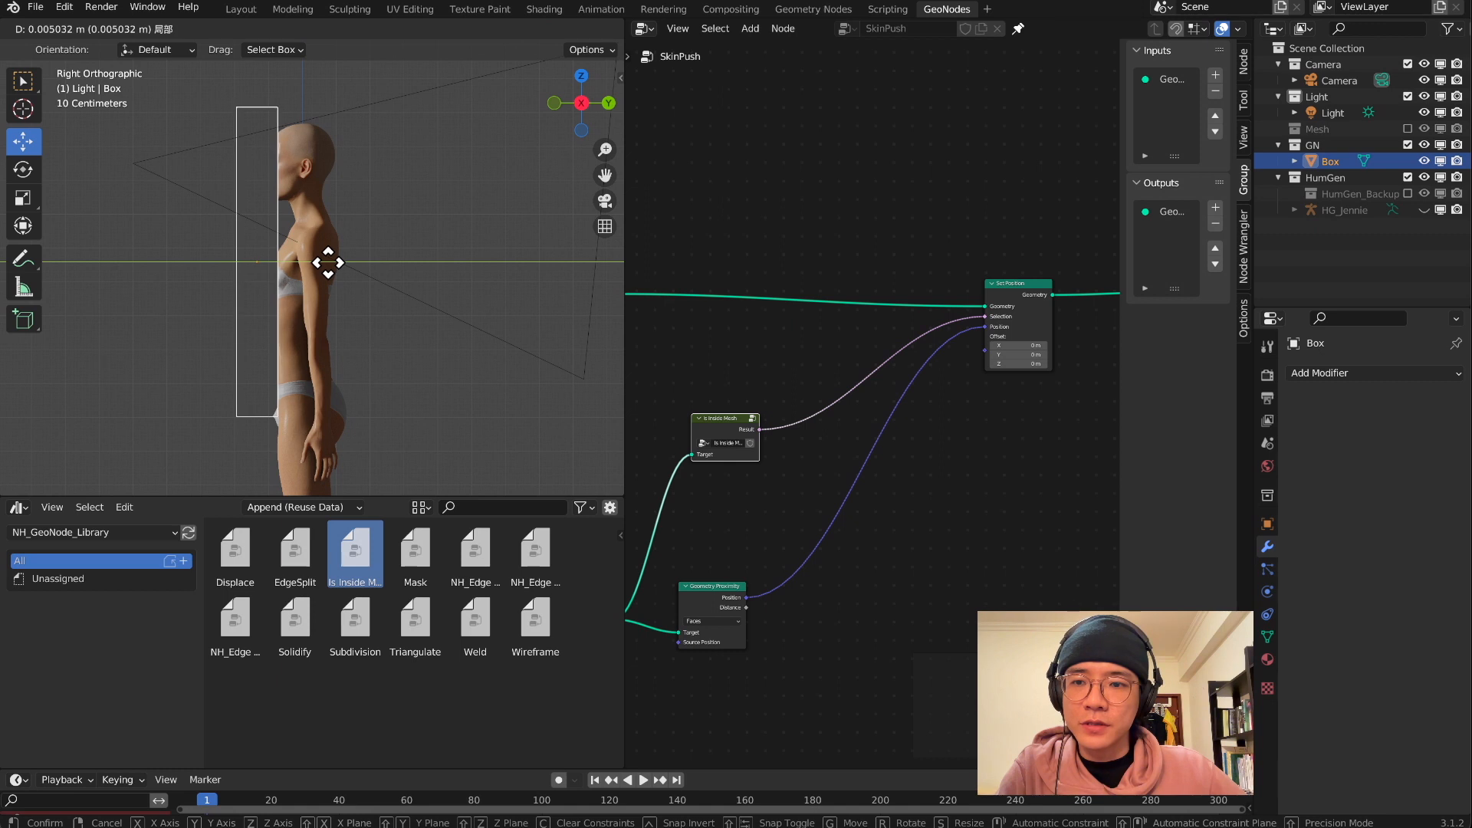
click(328, 262)
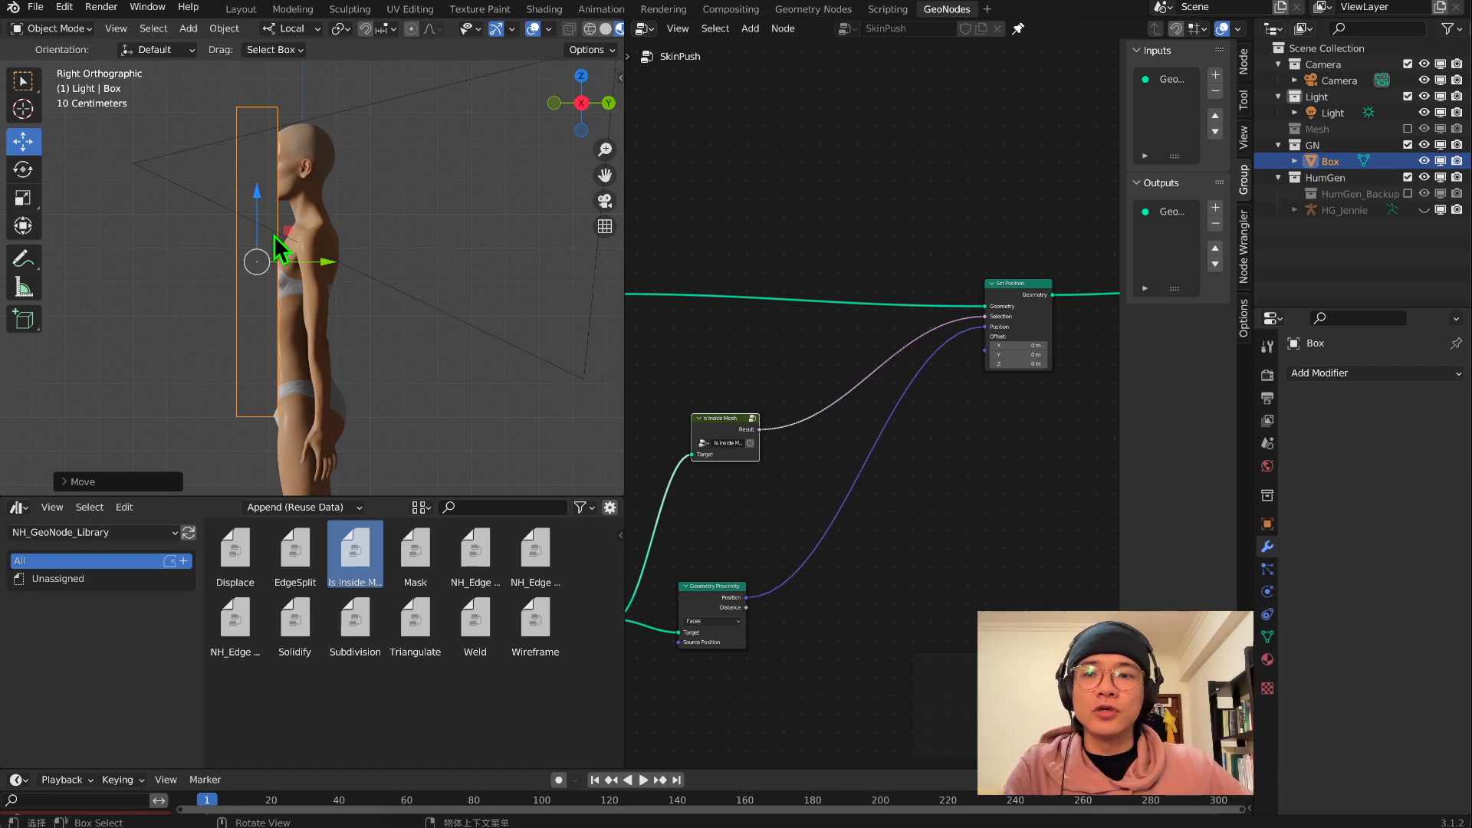
drag(331, 268, 342, 257)
scroll(273, 260, up, 2)
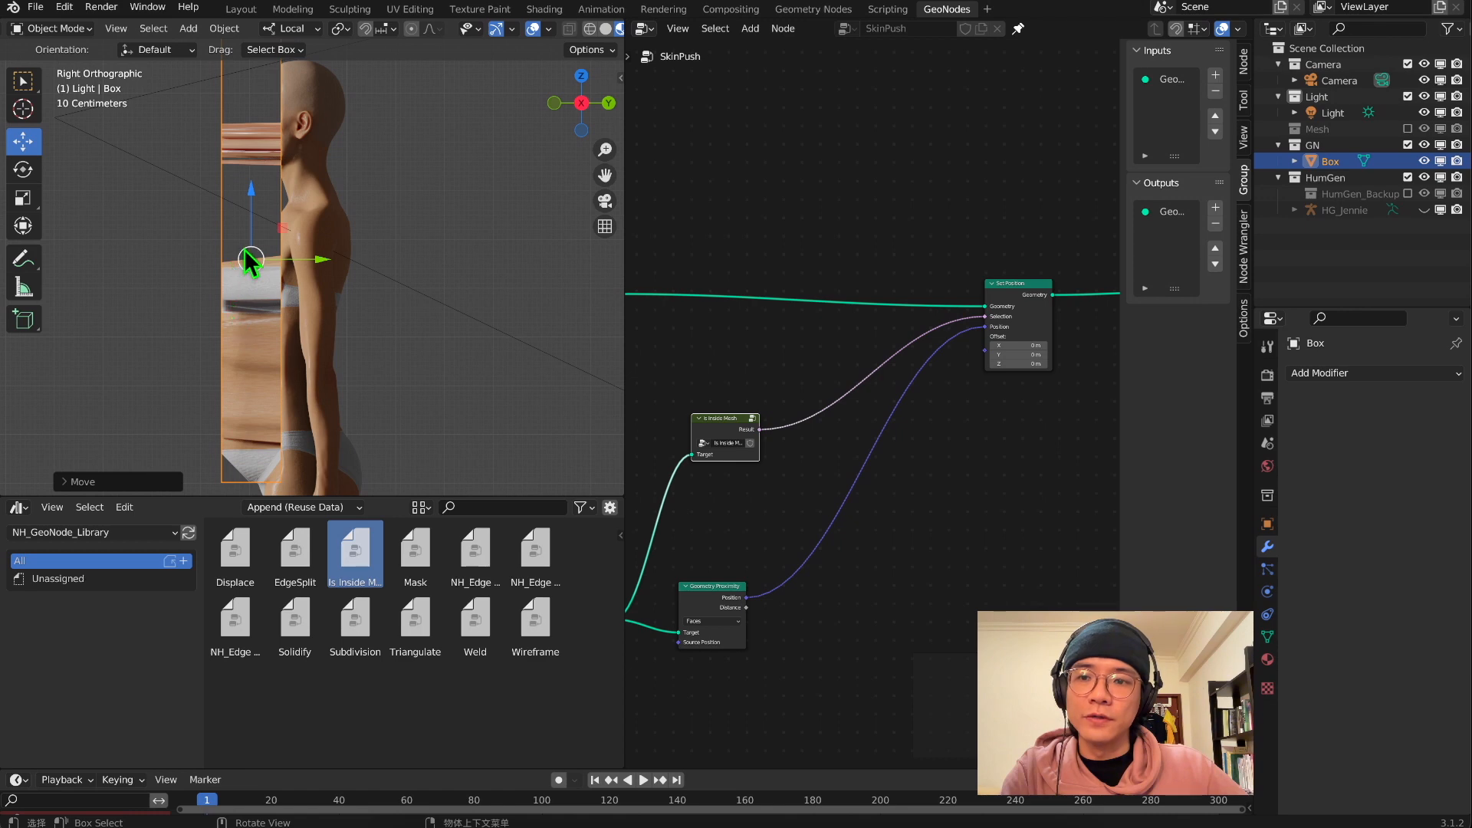
scroll(258, 260, down, 2)
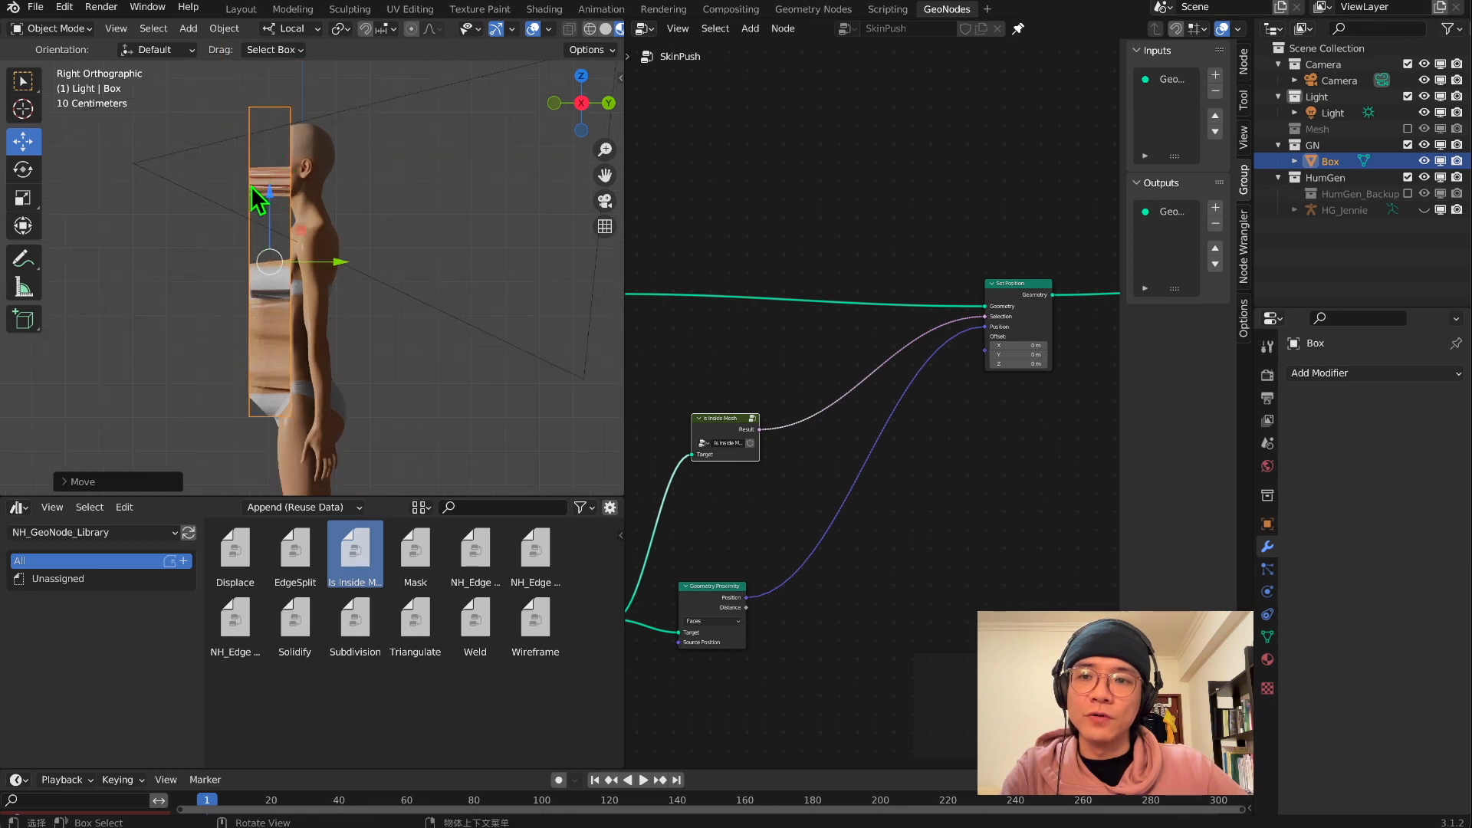
scroll(313, 243, down, 2)
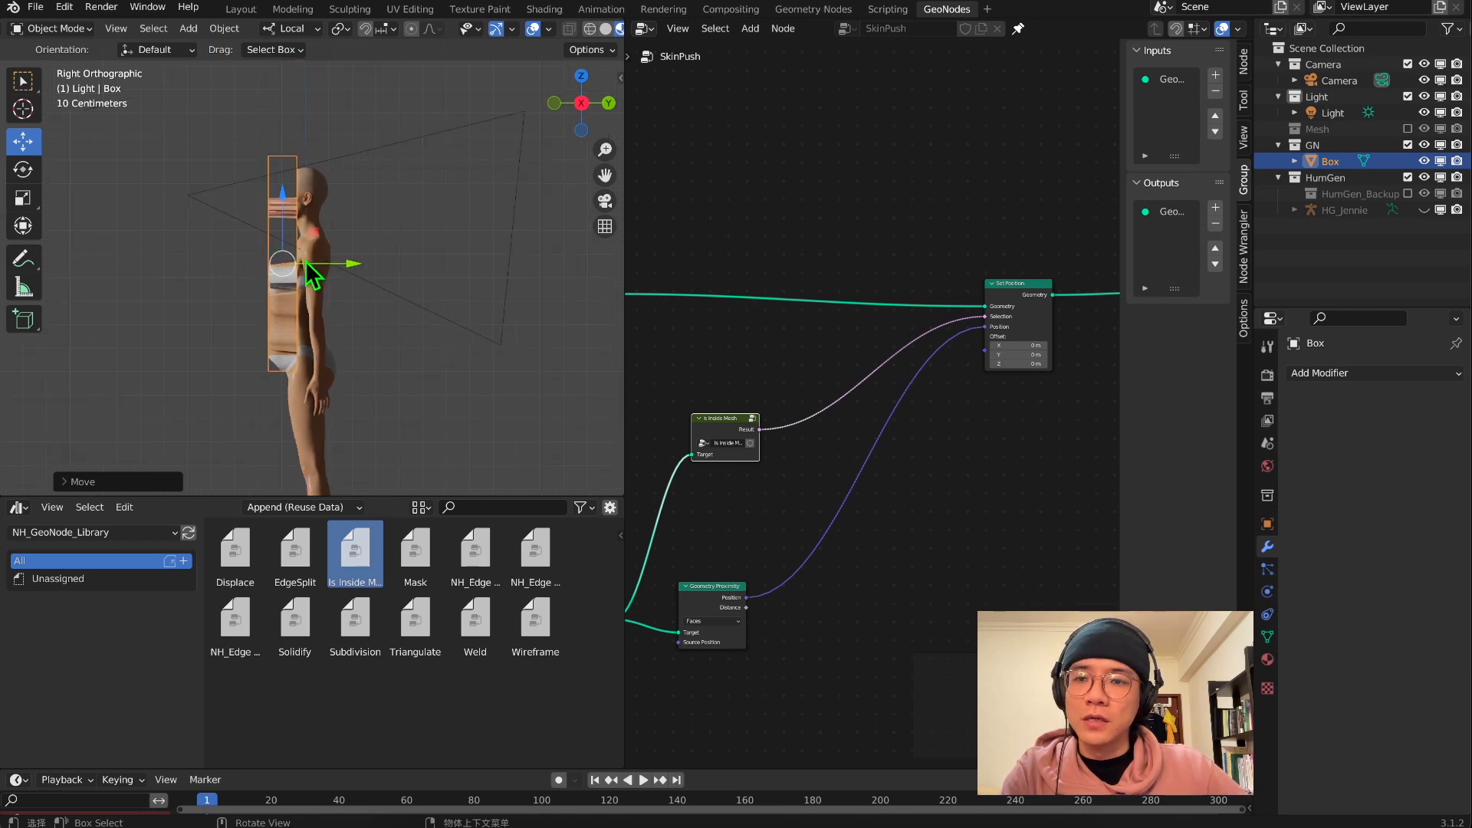
middle_drag(306, 262, 338, 270)
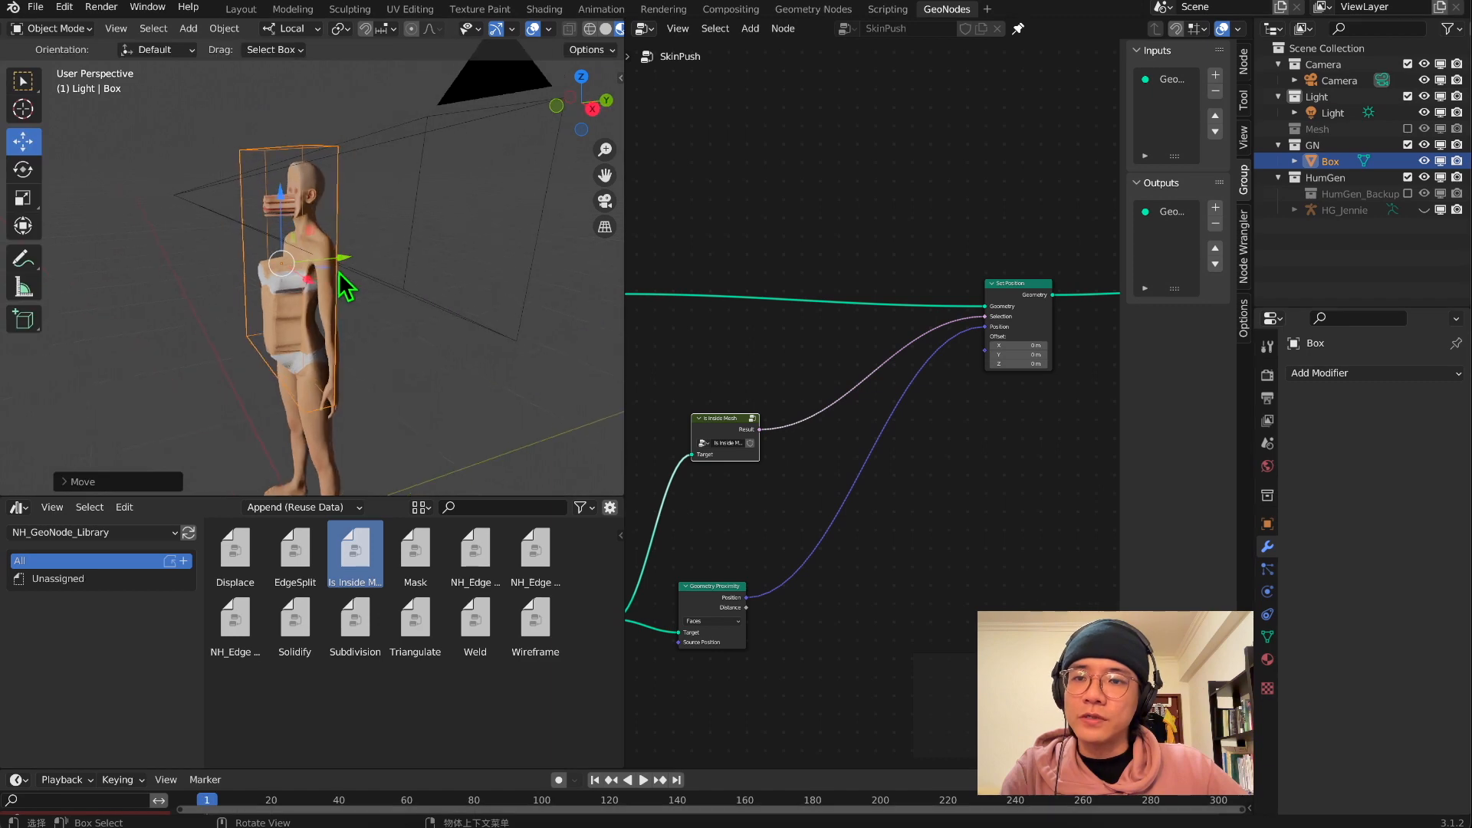
Deepen the Box in Edit Mode by moving its front face along Y away from the body, and return to Object Mode
click(308, 168)
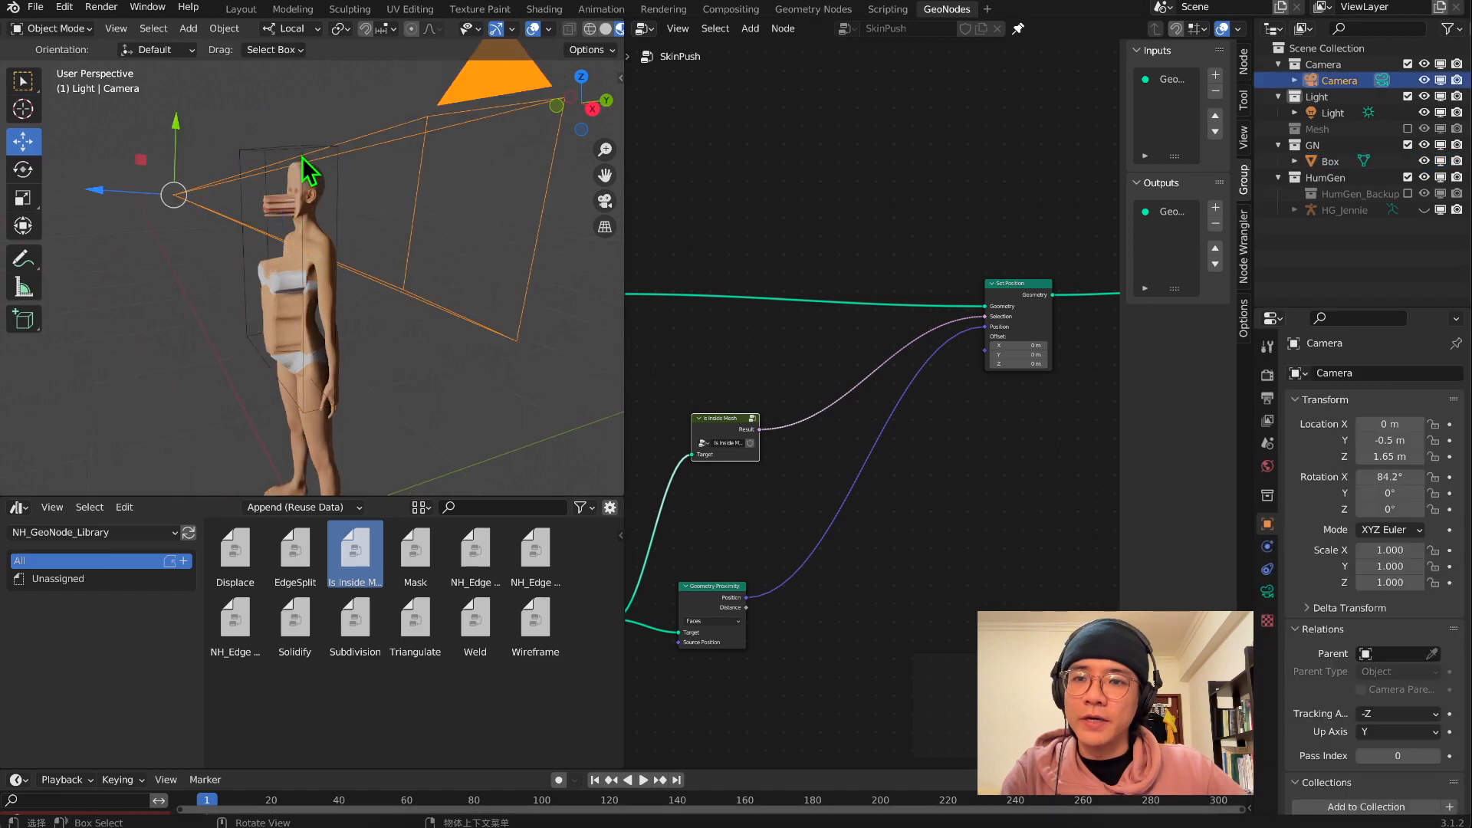
click(308, 197)
click(51, 28)
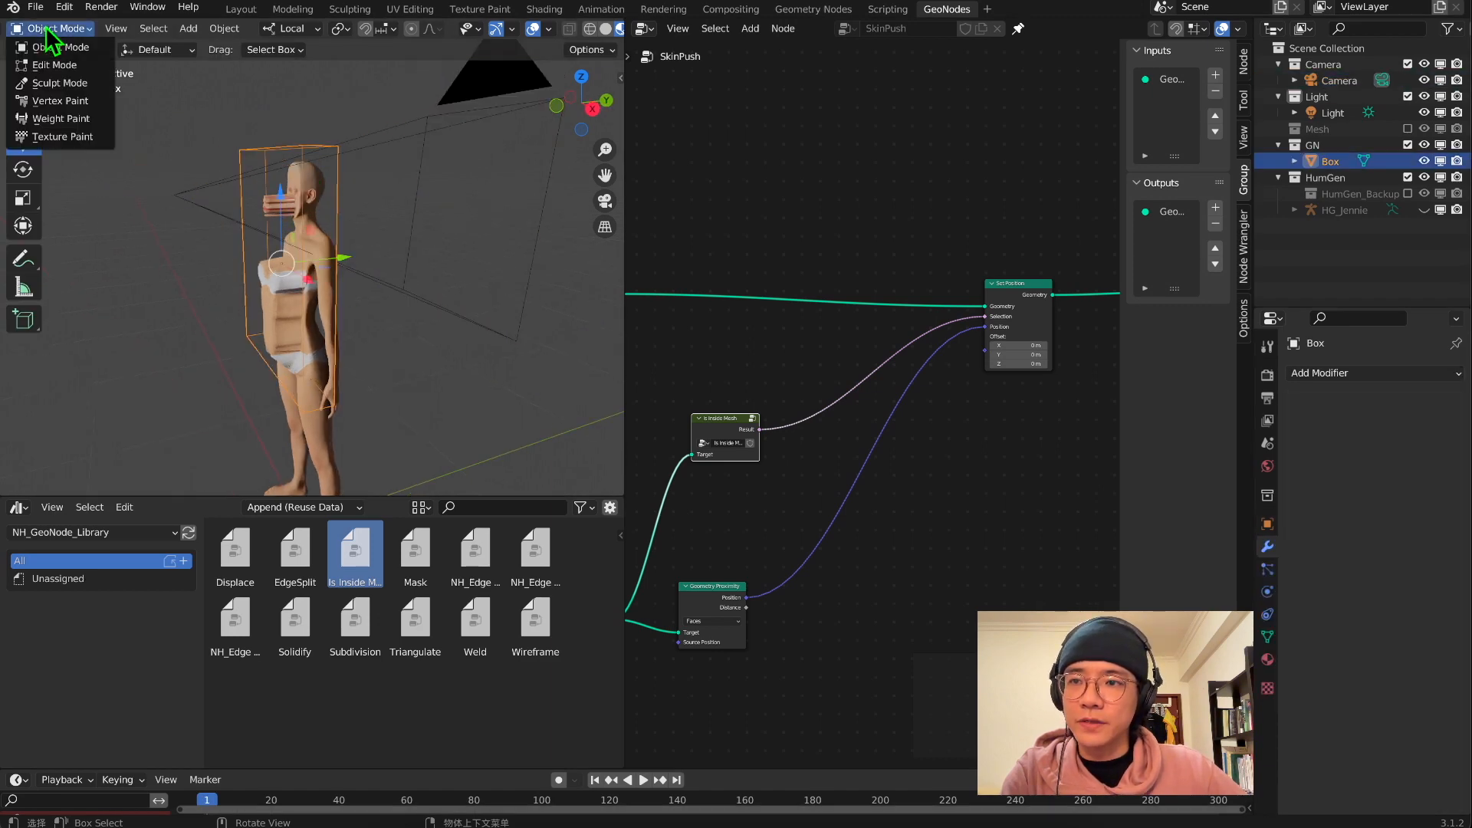
click(55, 67)
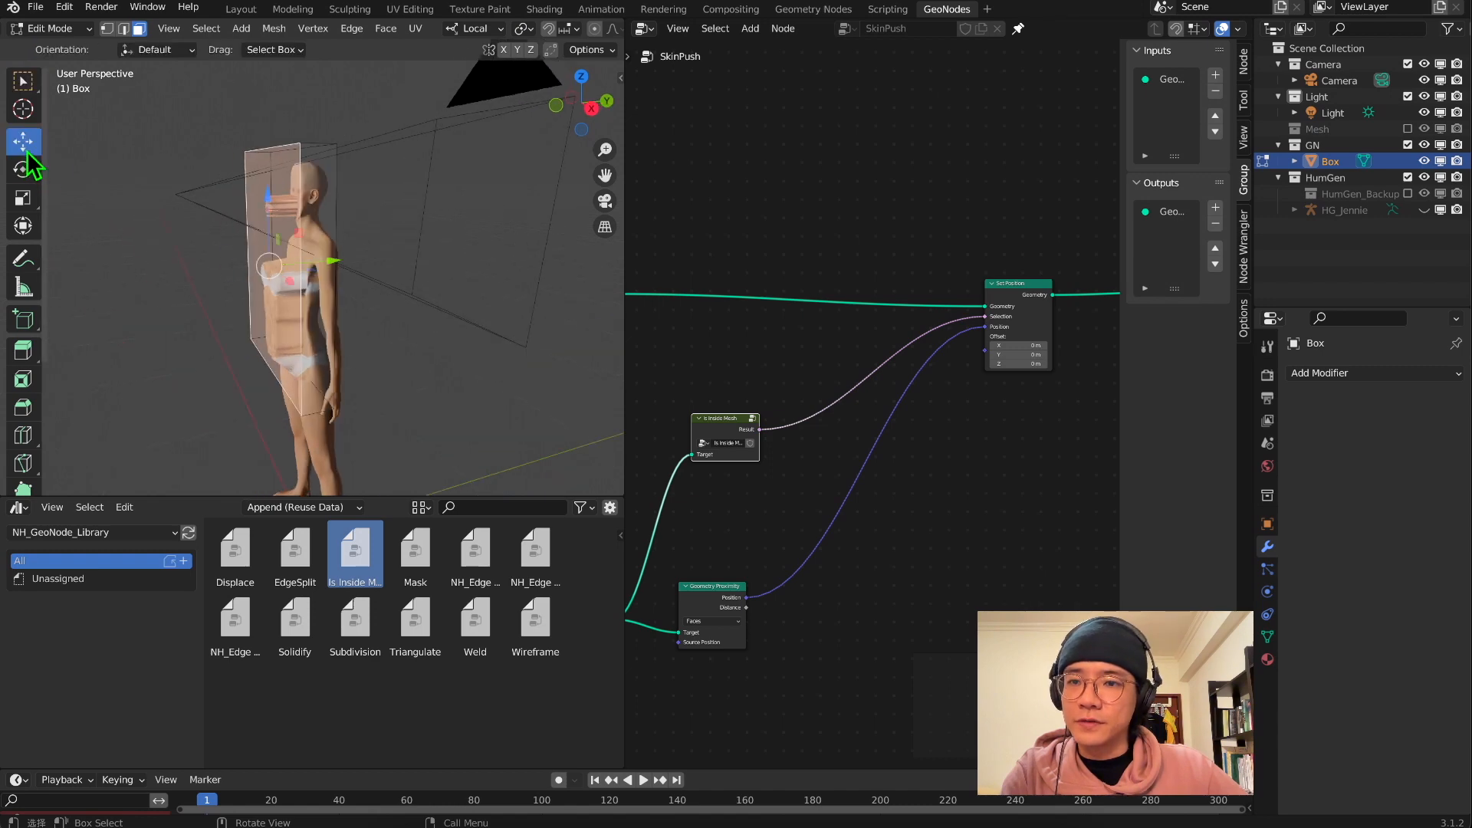
drag(330, 285, 217, 292)
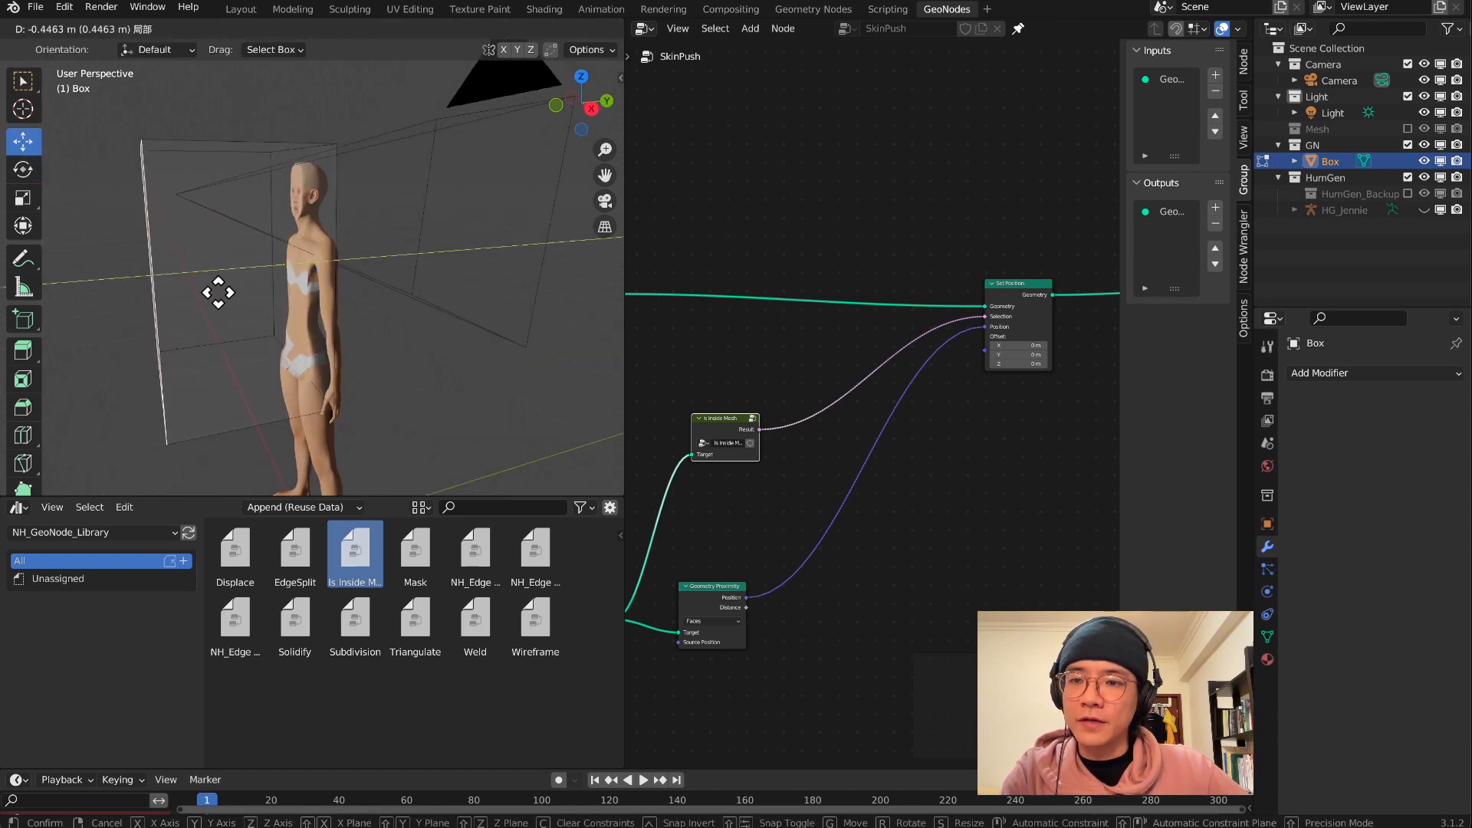
middle_drag(217, 292, 197, 271)
key(Tab)
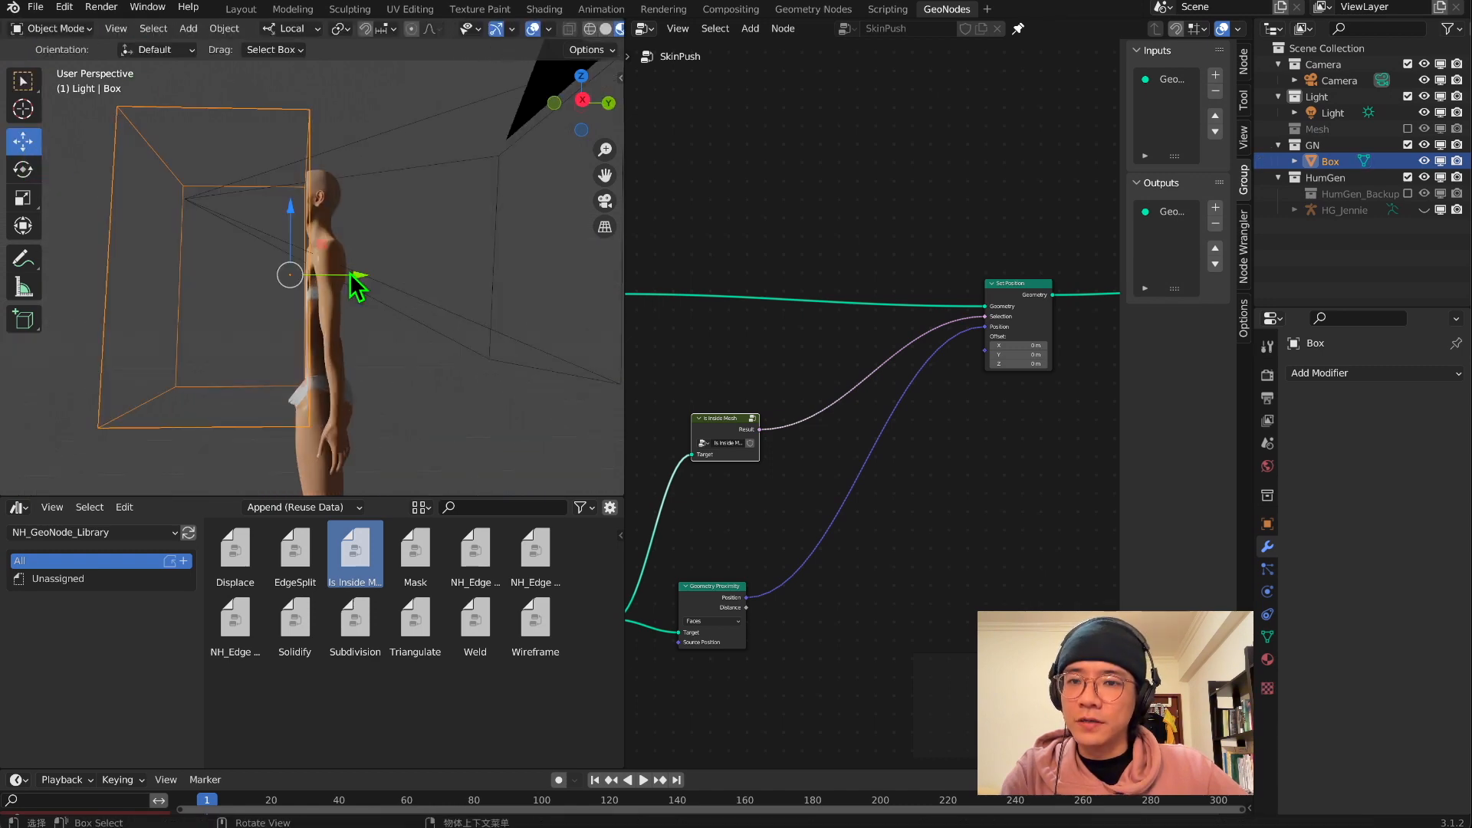
Move the Box along Y through the body and examine the pushed skin from the side and front
drag(355, 286, 366, 253)
middle_drag(366, 253, 326, 264)
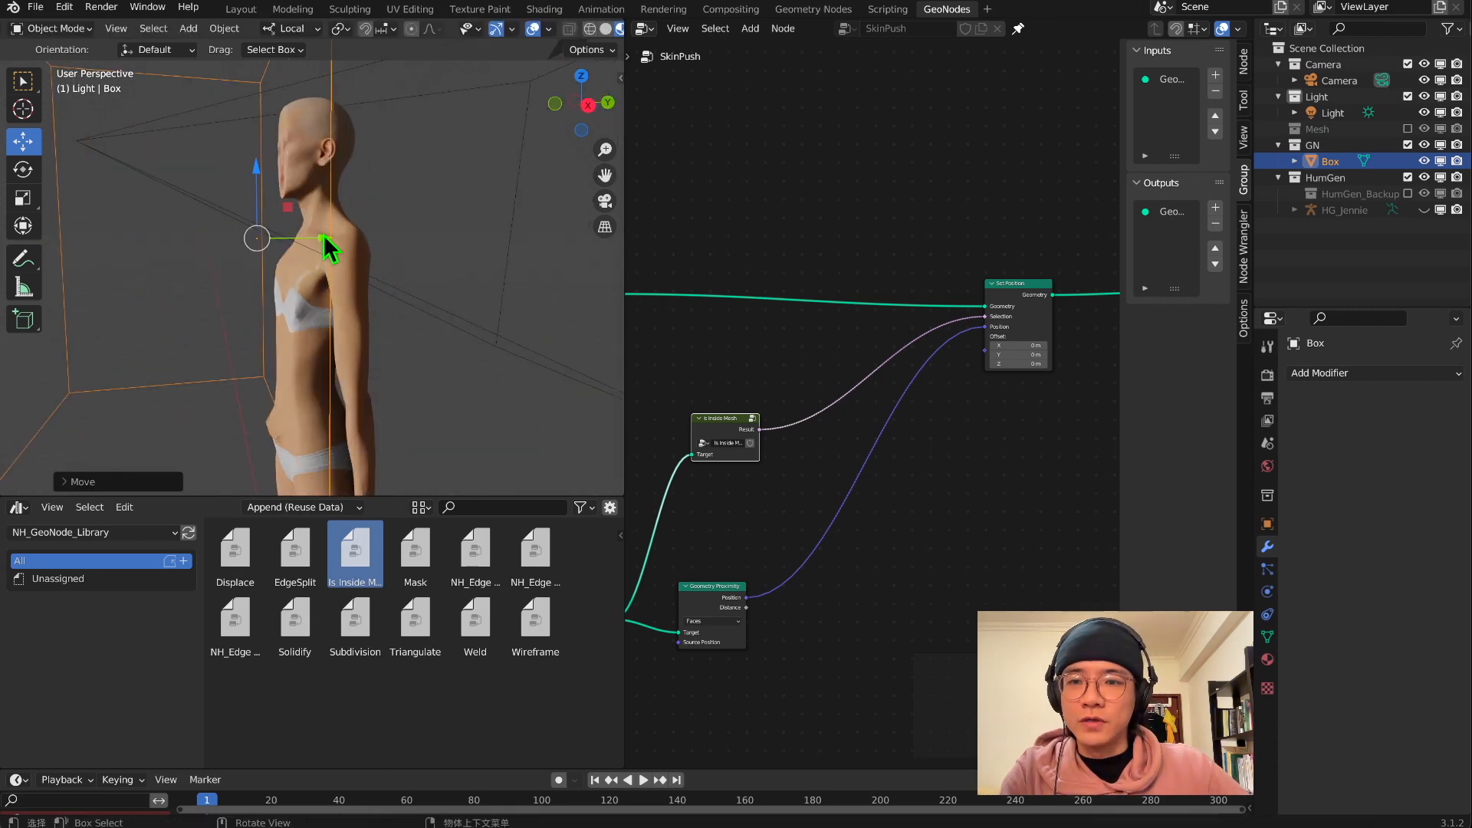
drag(328, 245, 316, 239)
middle_drag(322, 246, 433, 275)
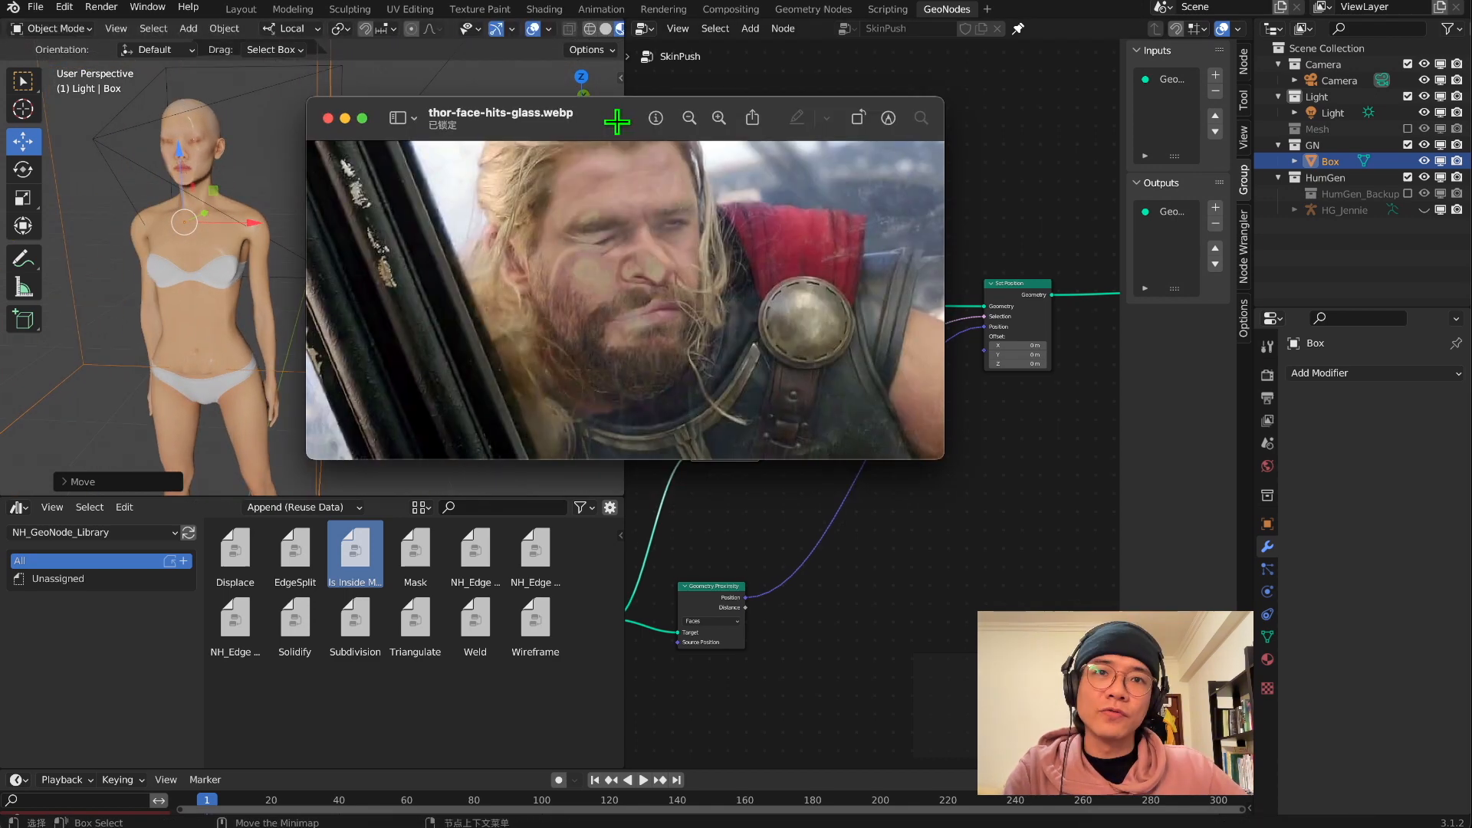
Duplicate Geometry Proximity, place the copy beside Is Inside Mesh, and connect the Object Info Geometry to its Target
drag(614, 125, 804, 165)
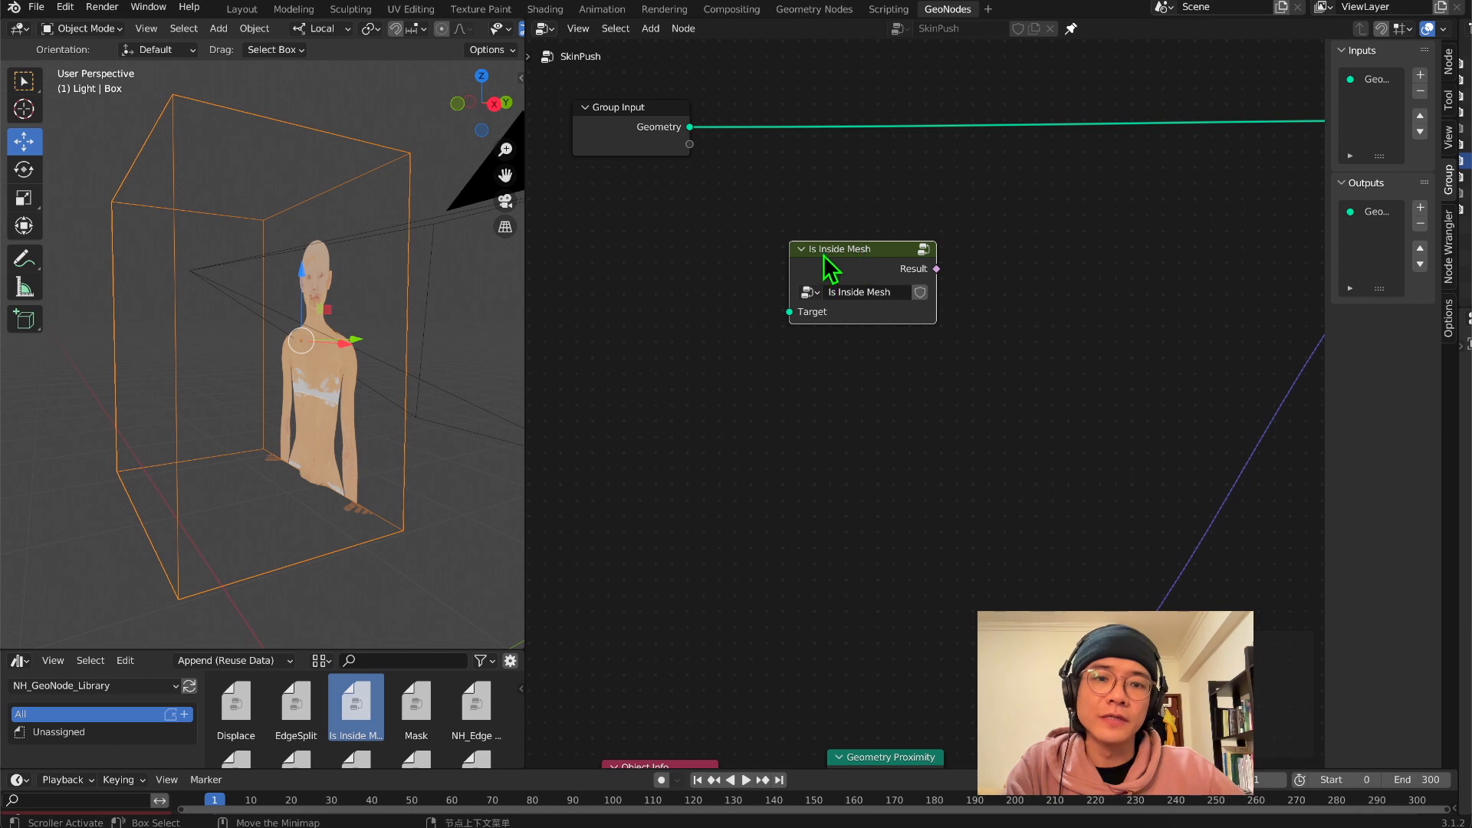
middle_drag(840, 453, 831, 411)
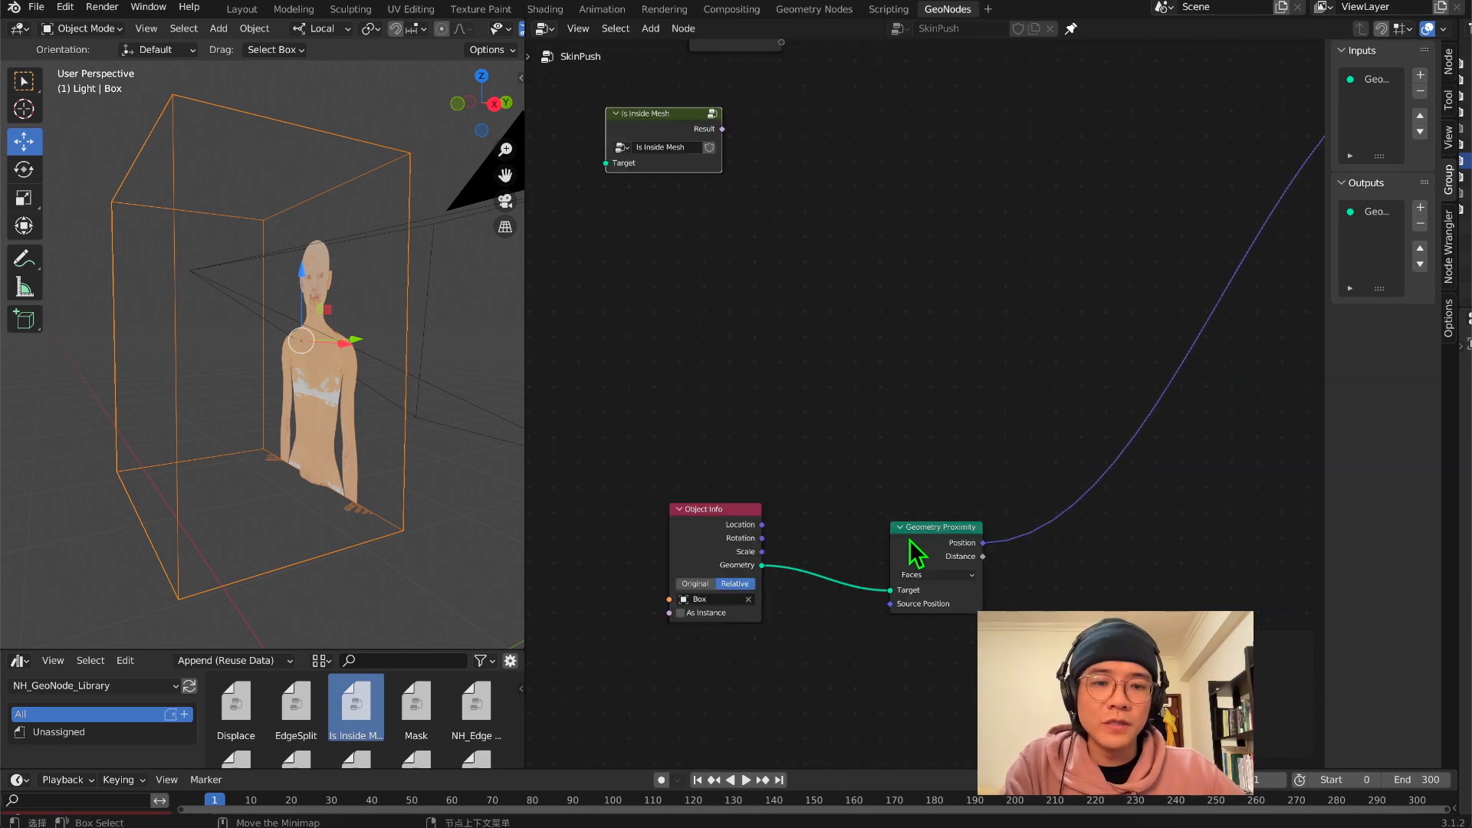
key(shift+d)
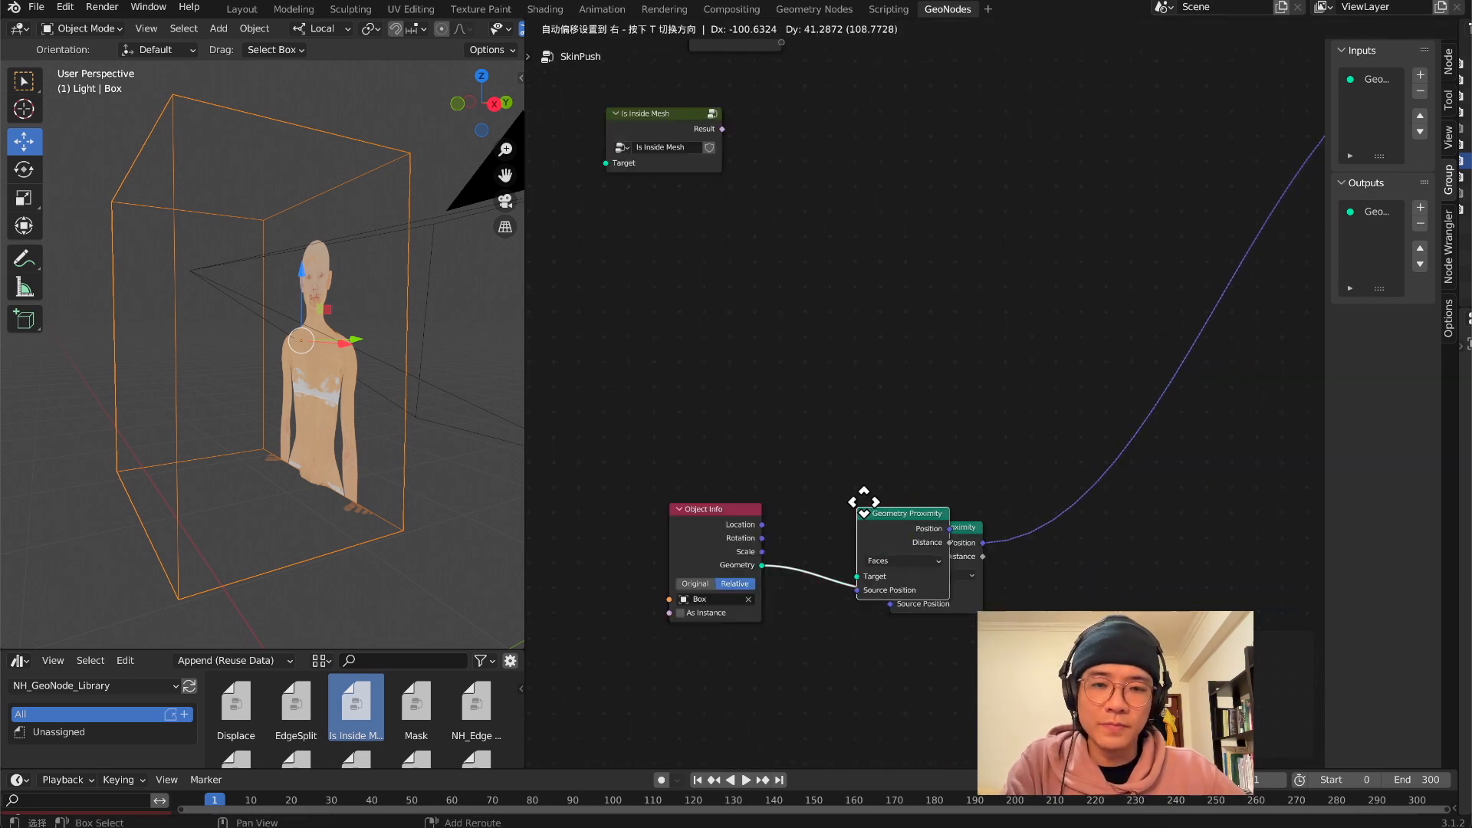
click(821, 204)
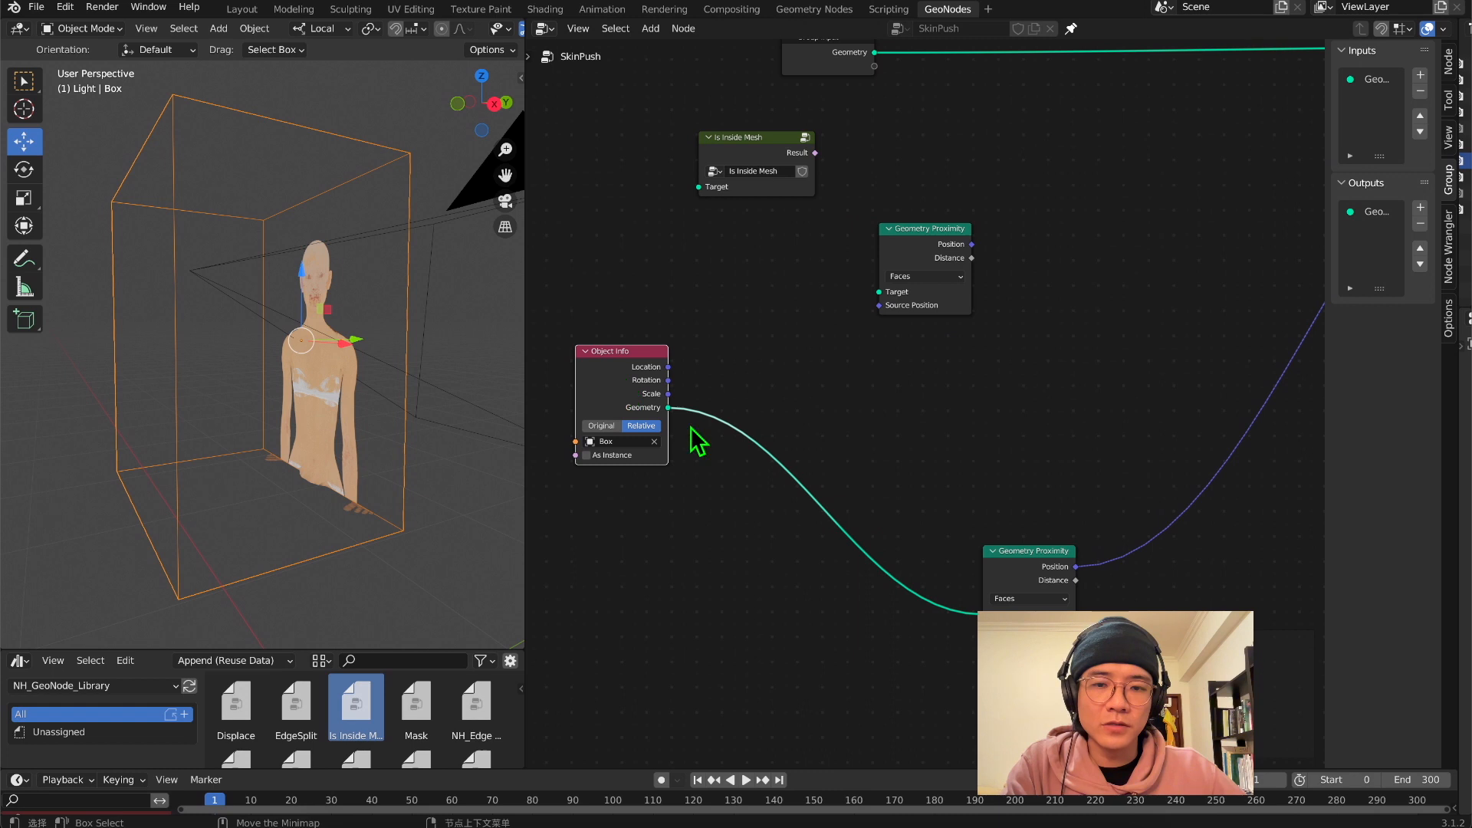
drag(668, 408, 878, 291)
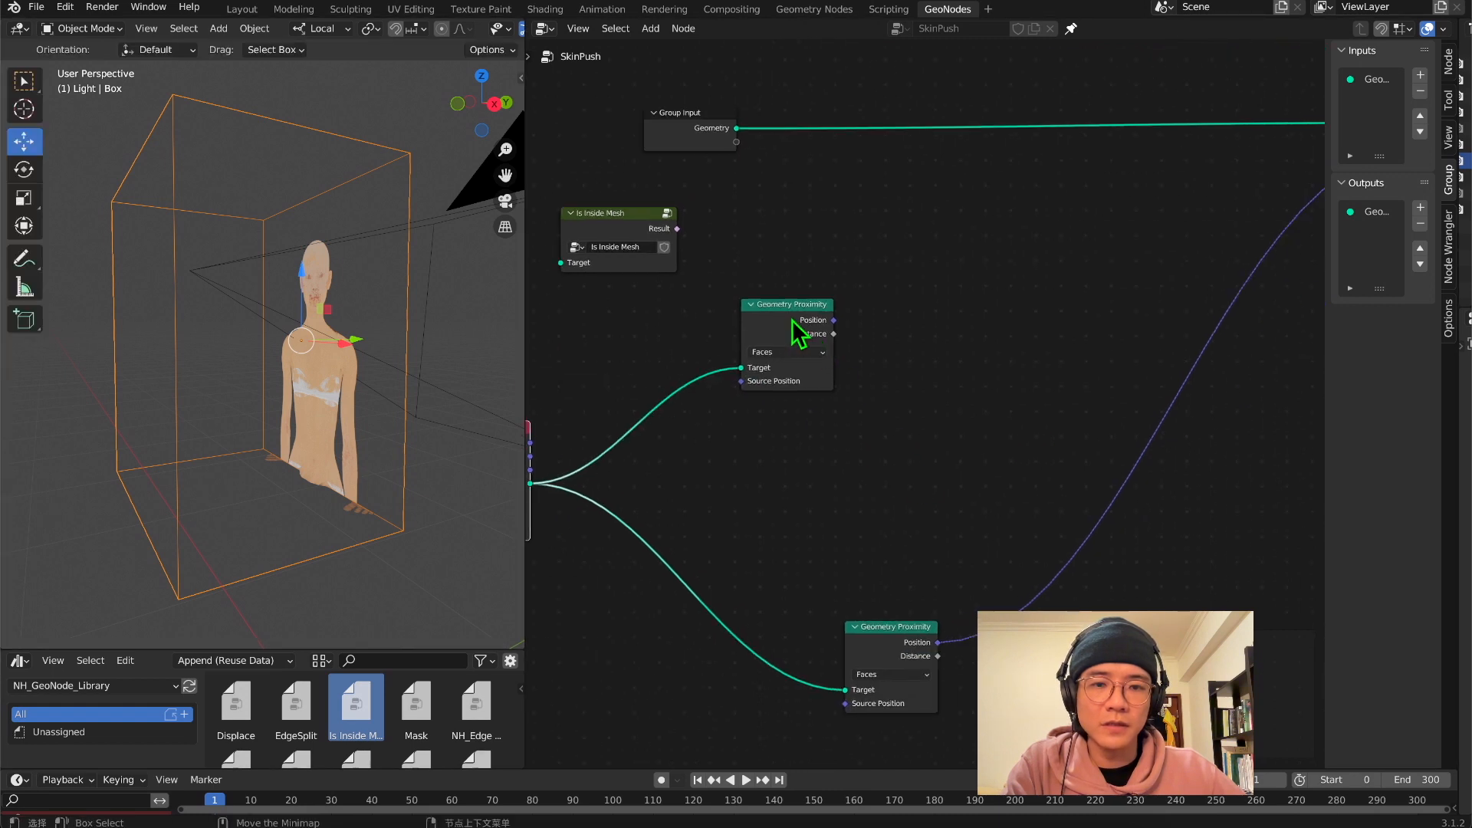
Add a Vector Math node set to Subtract and connect the duplicated Geometry Proximity's Position to its first Vector
drag(792, 320, 840, 266)
key(shift+a)
click(906, 352)
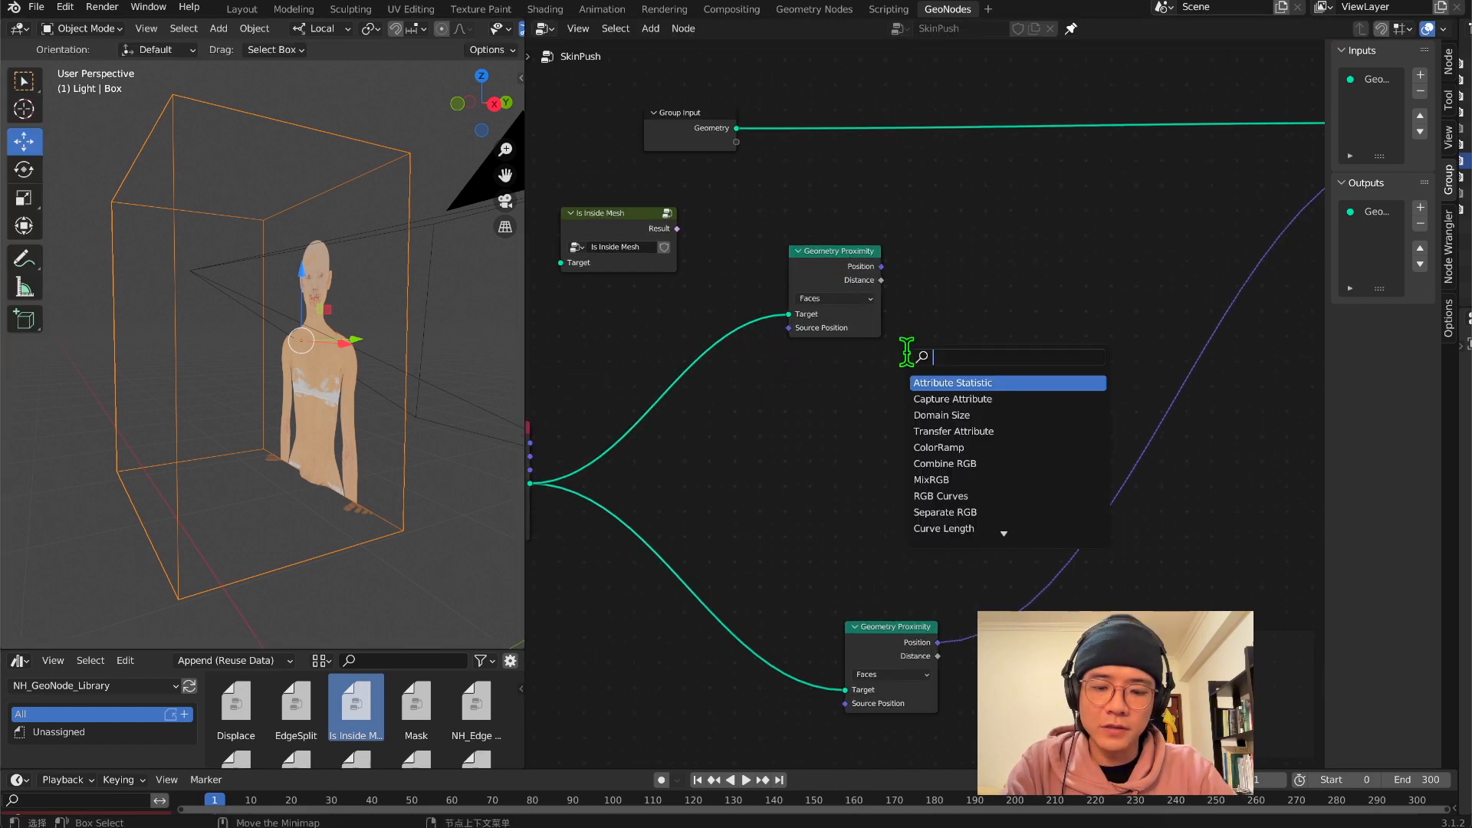
text(v)
key(BackSpace)
text(v)
click(1024, 287)
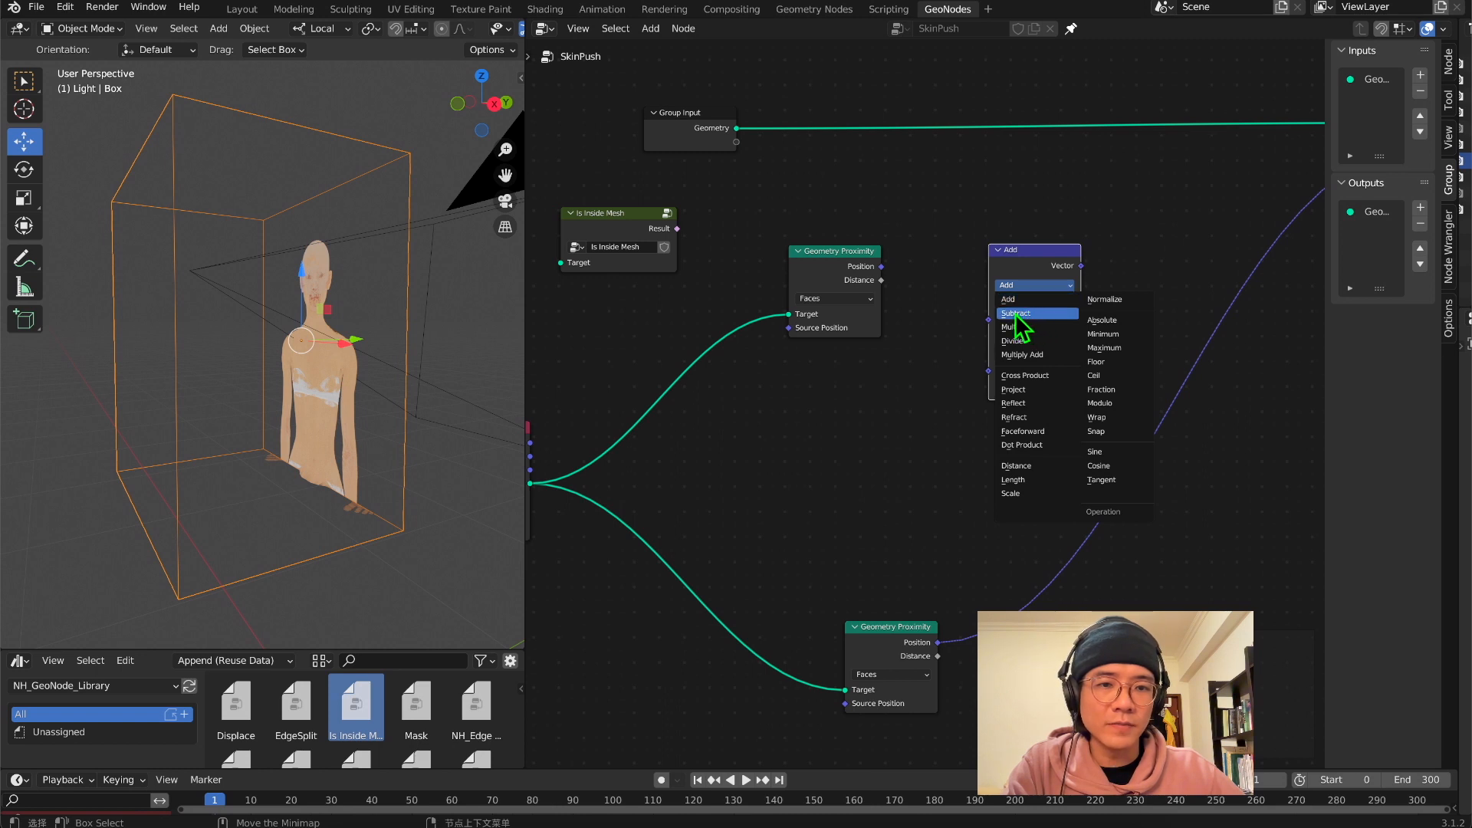
click(1017, 314)
drag(881, 266, 991, 301)
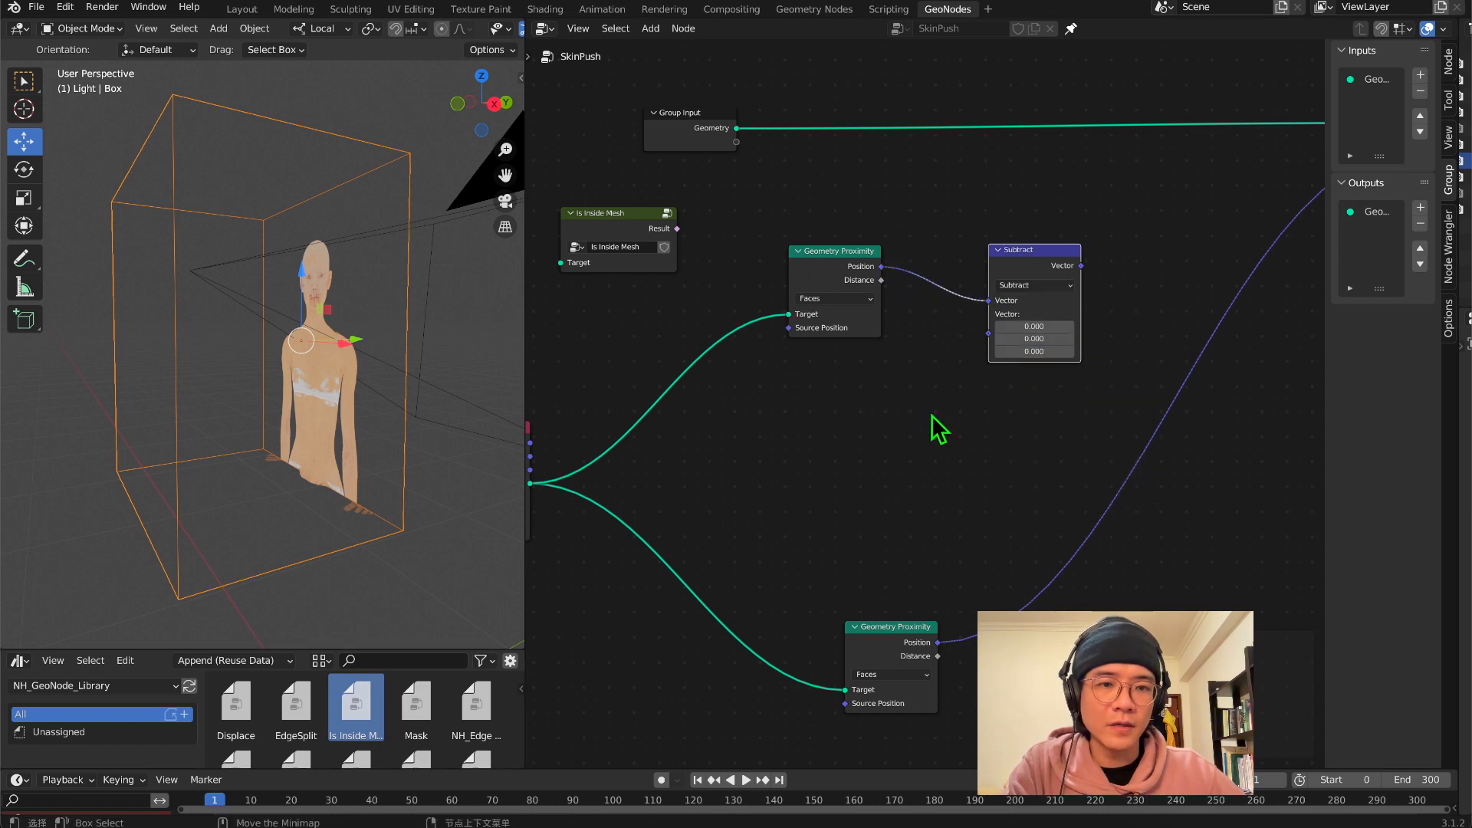
Add a Position node below the duplicated Geometry Proximity and connect it to Subtract's second Vector
middle_drag(932, 416, 975, 411)
drag(888, 220, 944, 265)
click(935, 186)
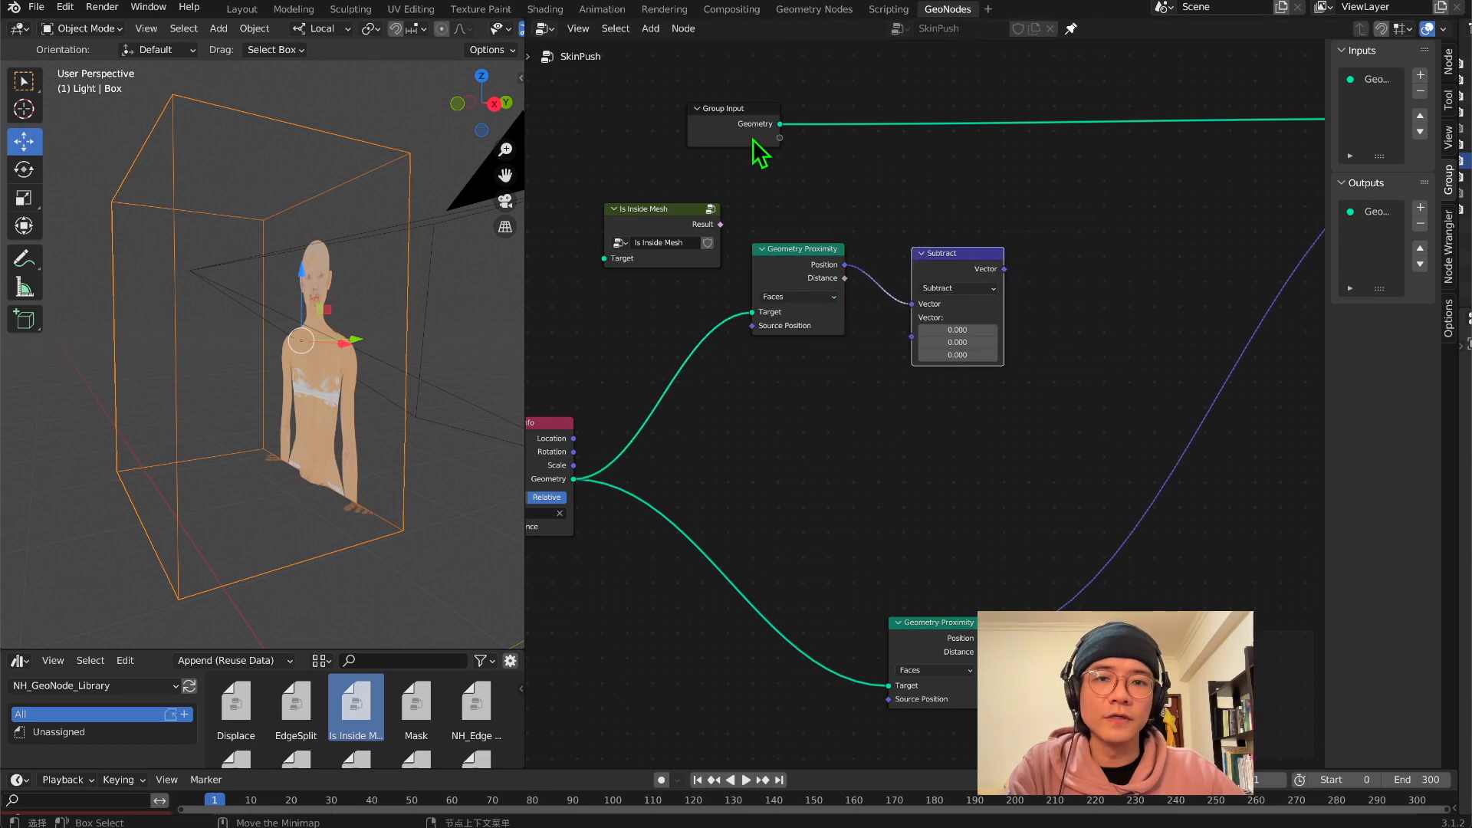
drag(753, 139, 782, 121)
key(shift+a)
click(871, 366)
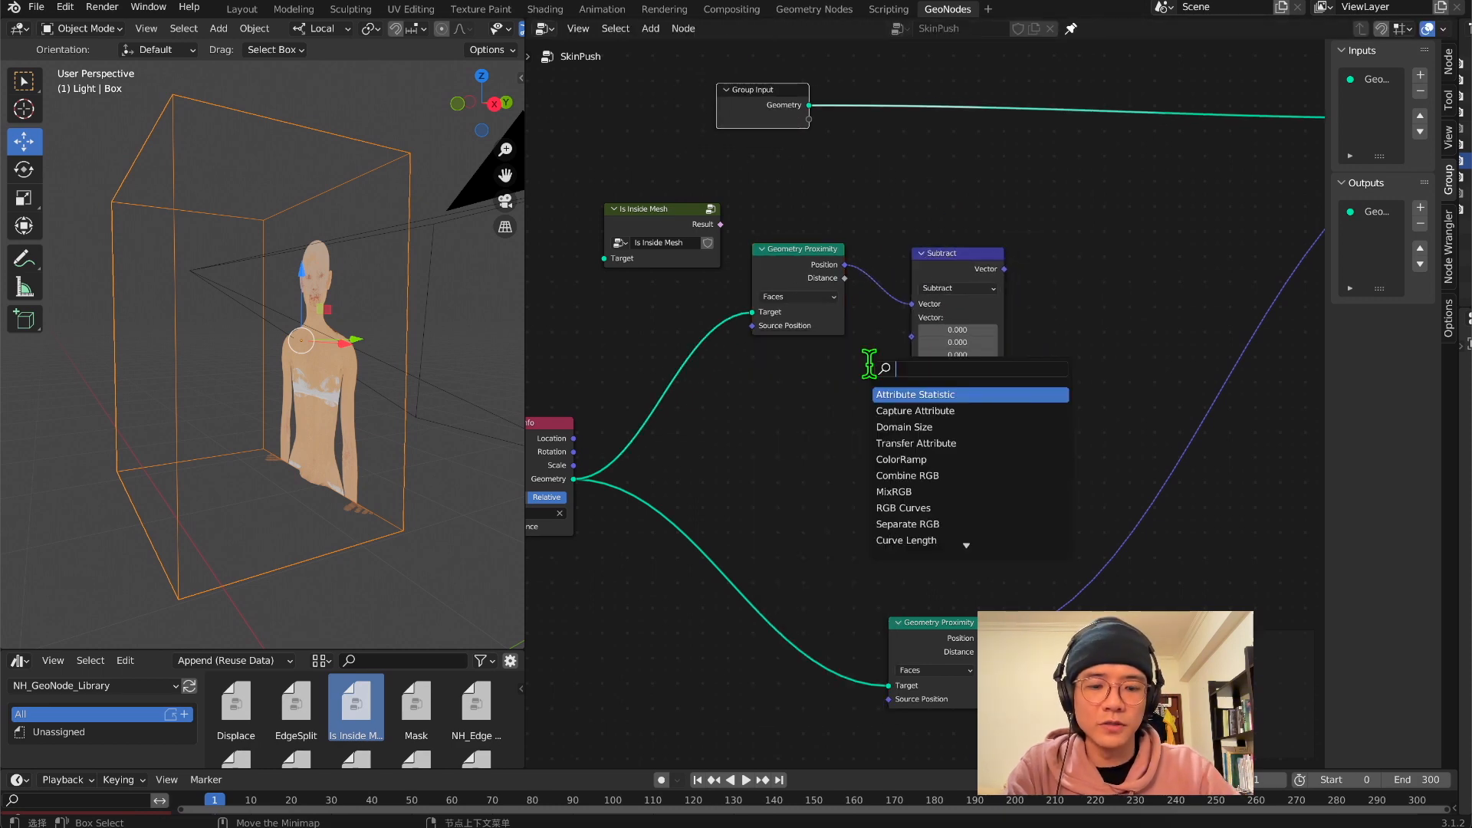
text(pos)
key(Return)
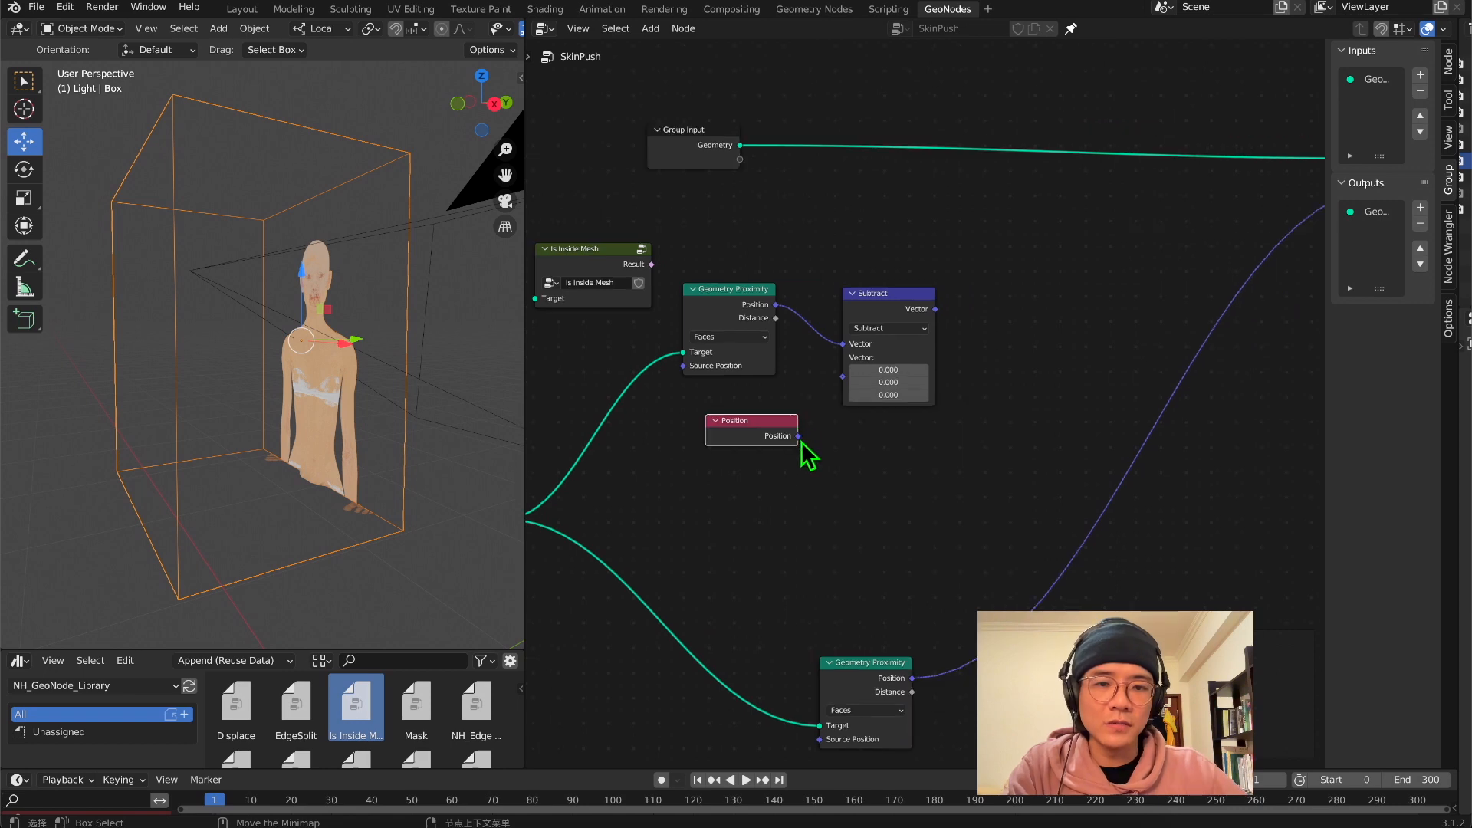
drag(798, 436, 844, 376)
drag(767, 416, 716, 420)
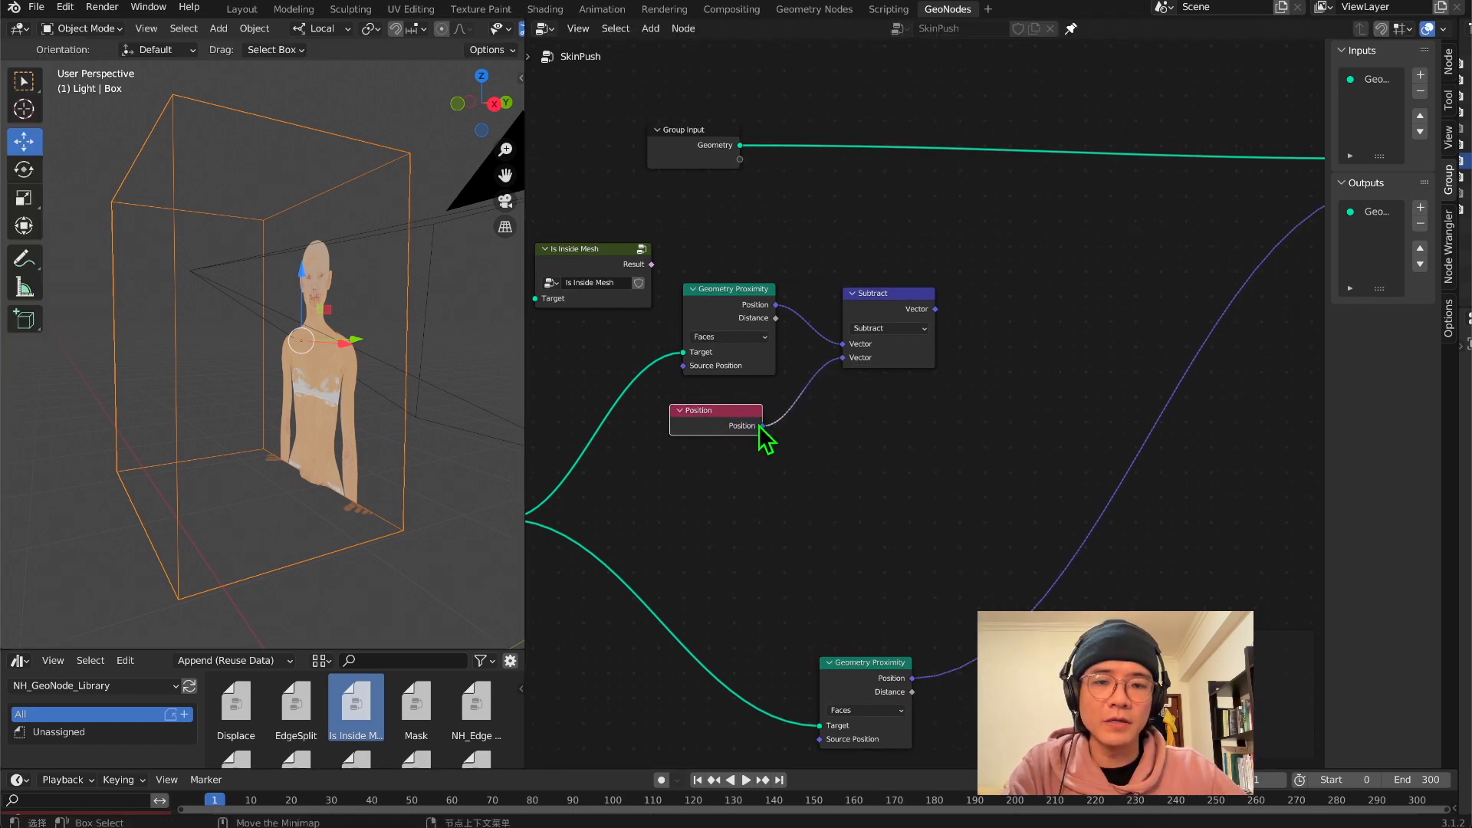
Add a Vector Math node set to Dot Product and connect Subtract's Vector output to its first Vector
middle_drag(1081, 295, 874, 331)
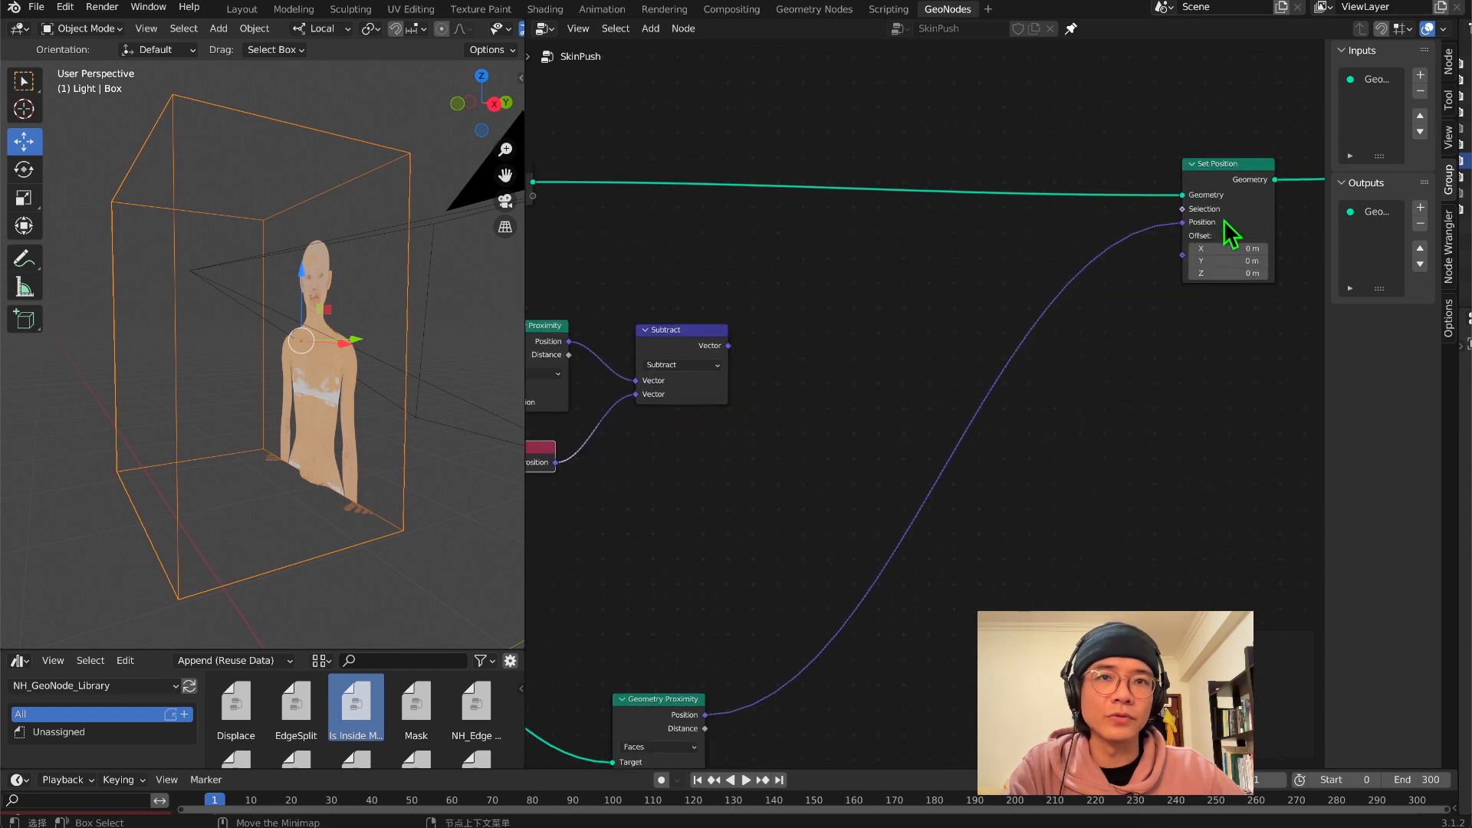
middle_drag(563, 439, 851, 387)
drag(829, 397, 846, 388)
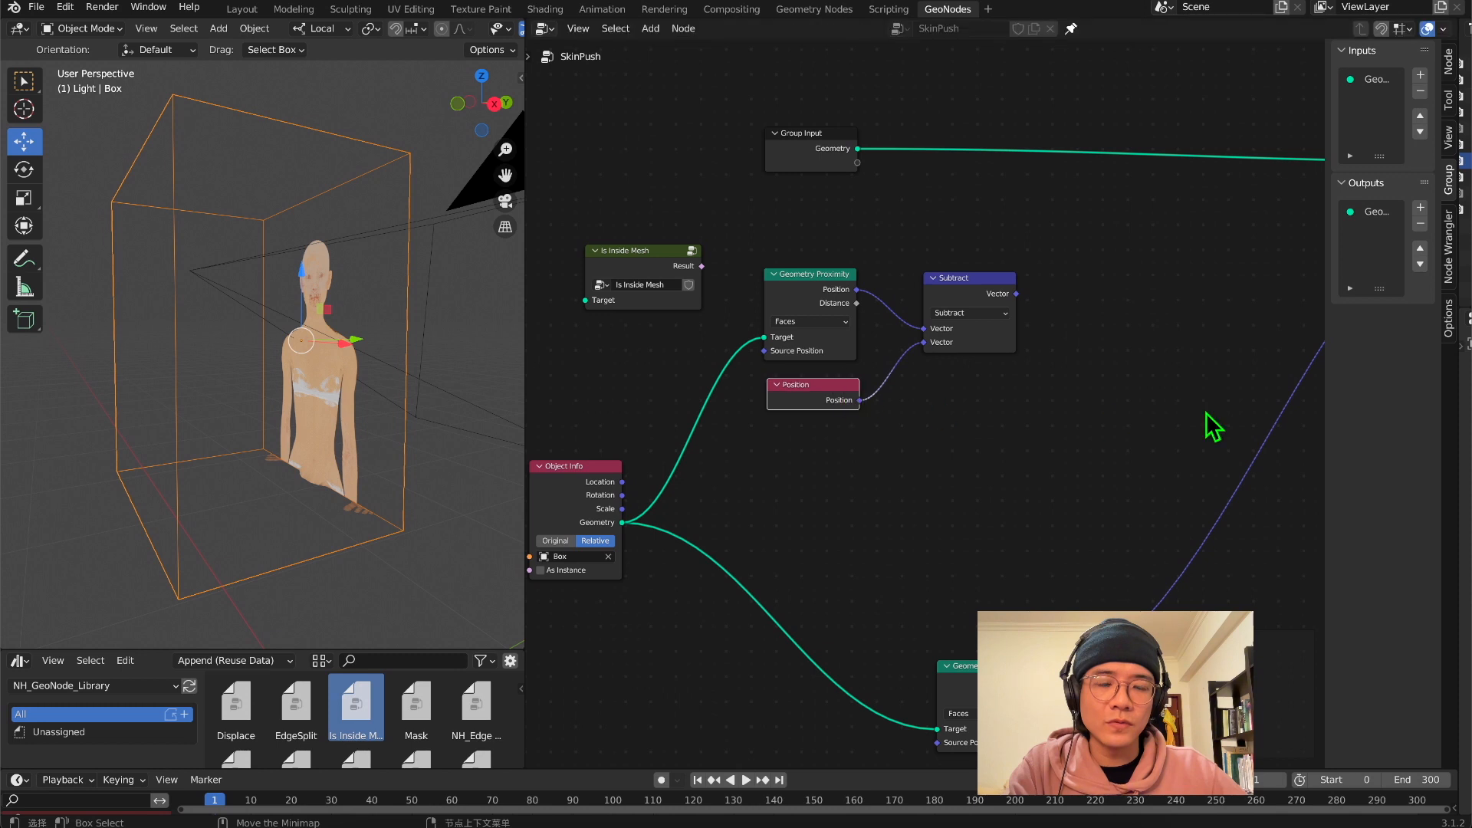
key(shift+a)
text(s)
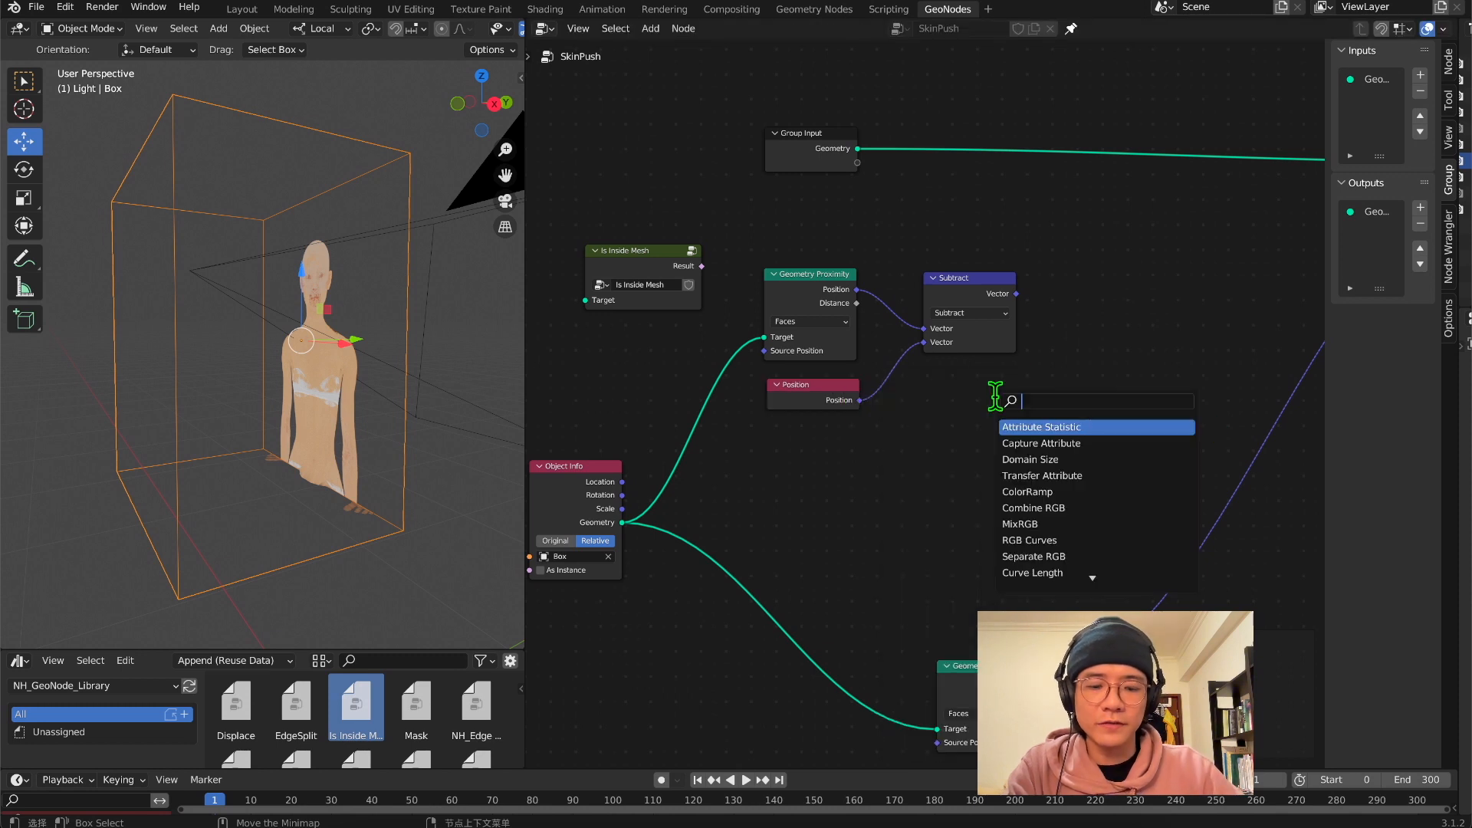
text(math)
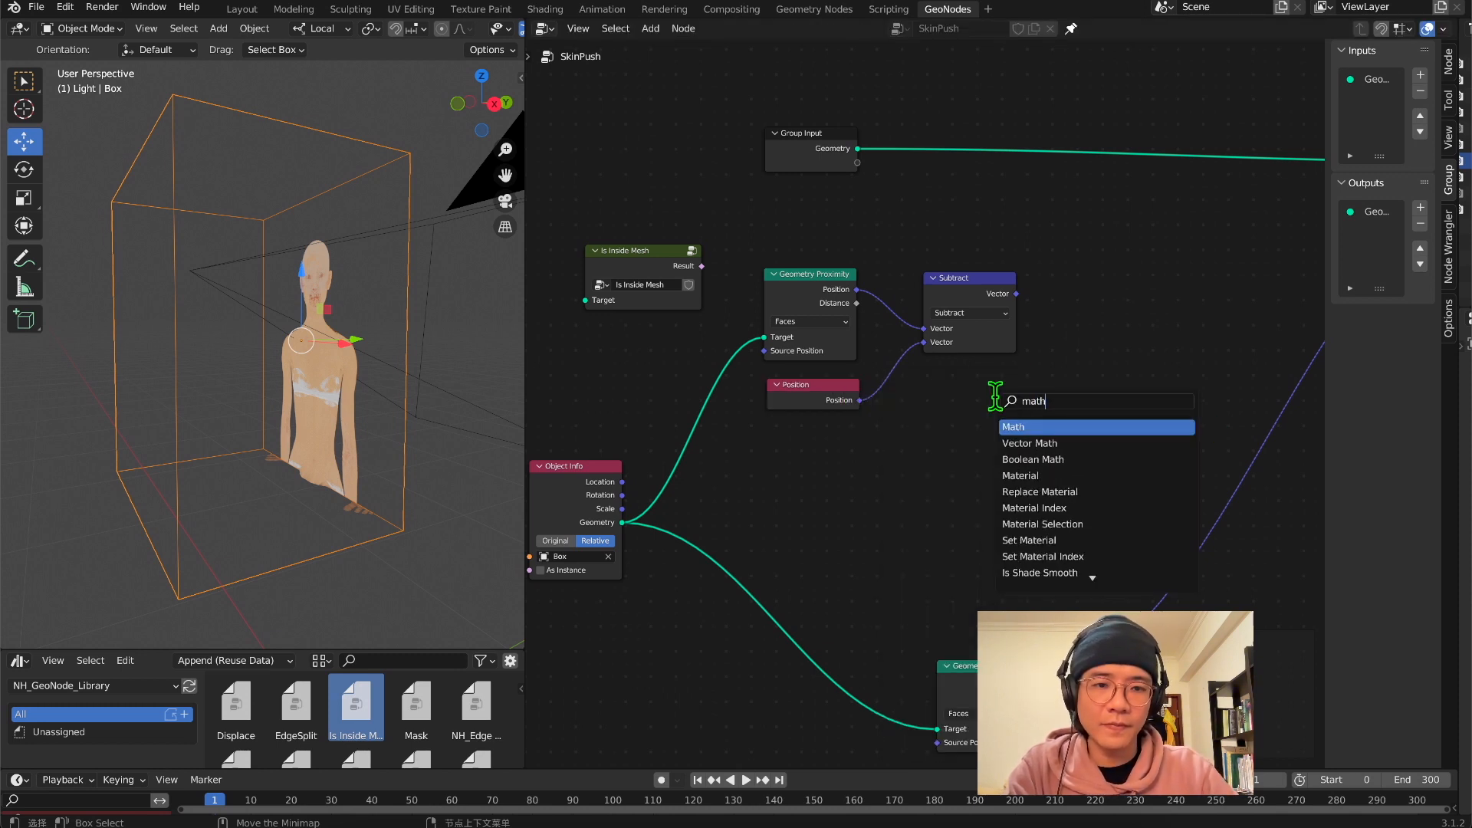
key(Down)
key(Return)
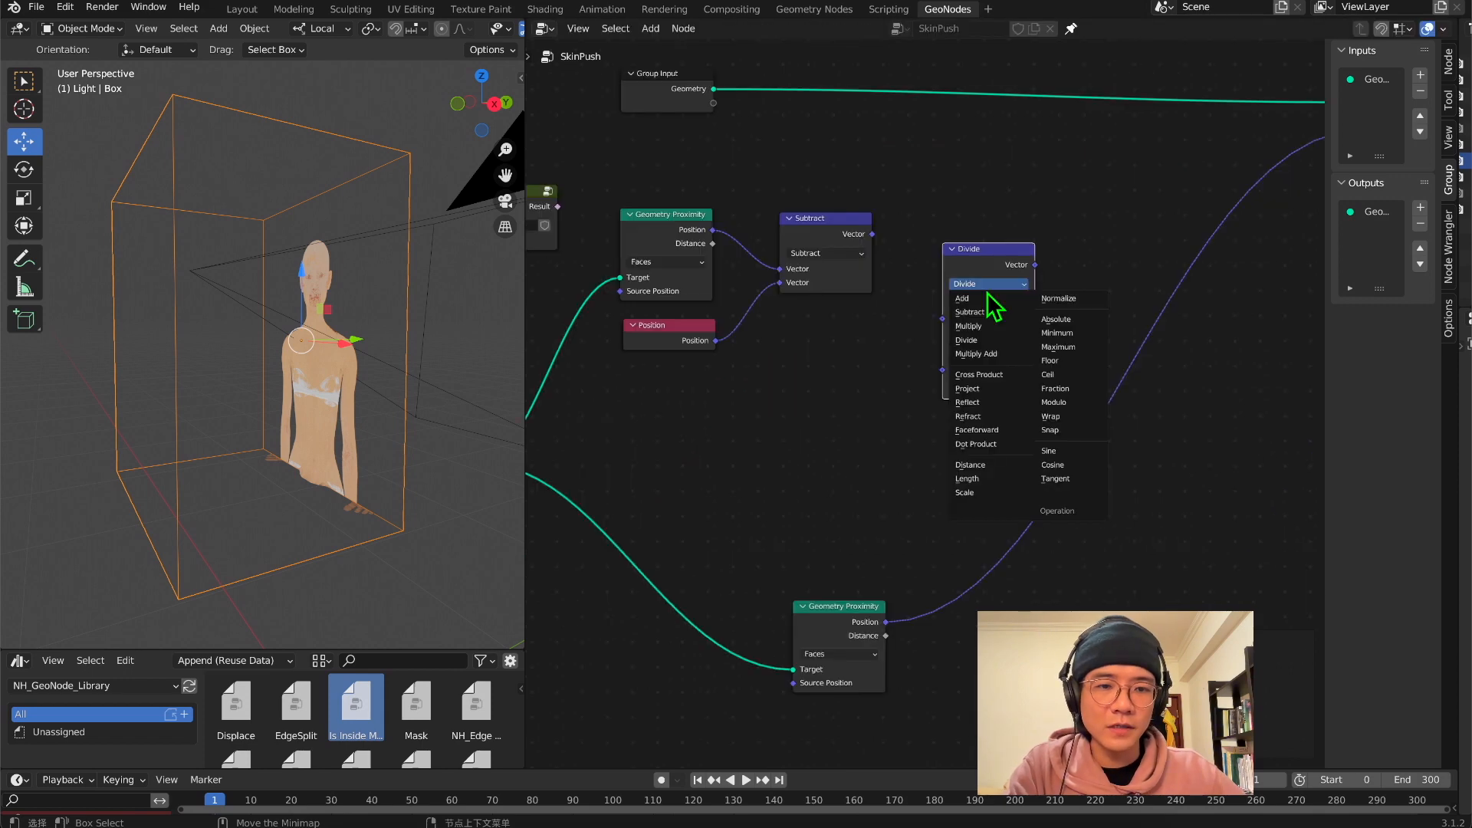
click(976, 444)
drag(873, 234, 941, 320)
scroll(854, 332, down, 2)
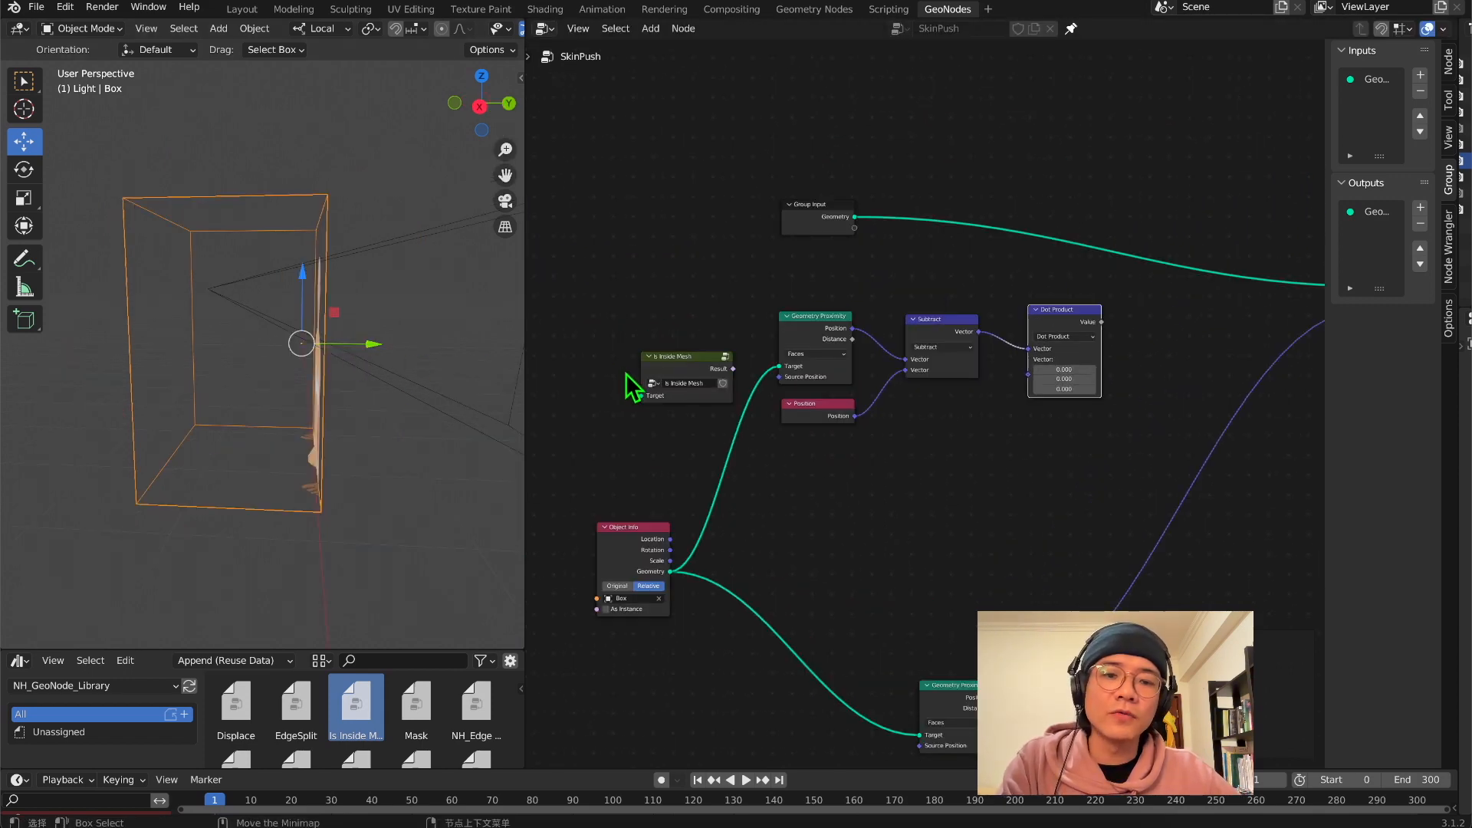
Add a Transfer Attribute node below Subtract and set its data type to Vector
middle_drag(498, 372, 473, 370)
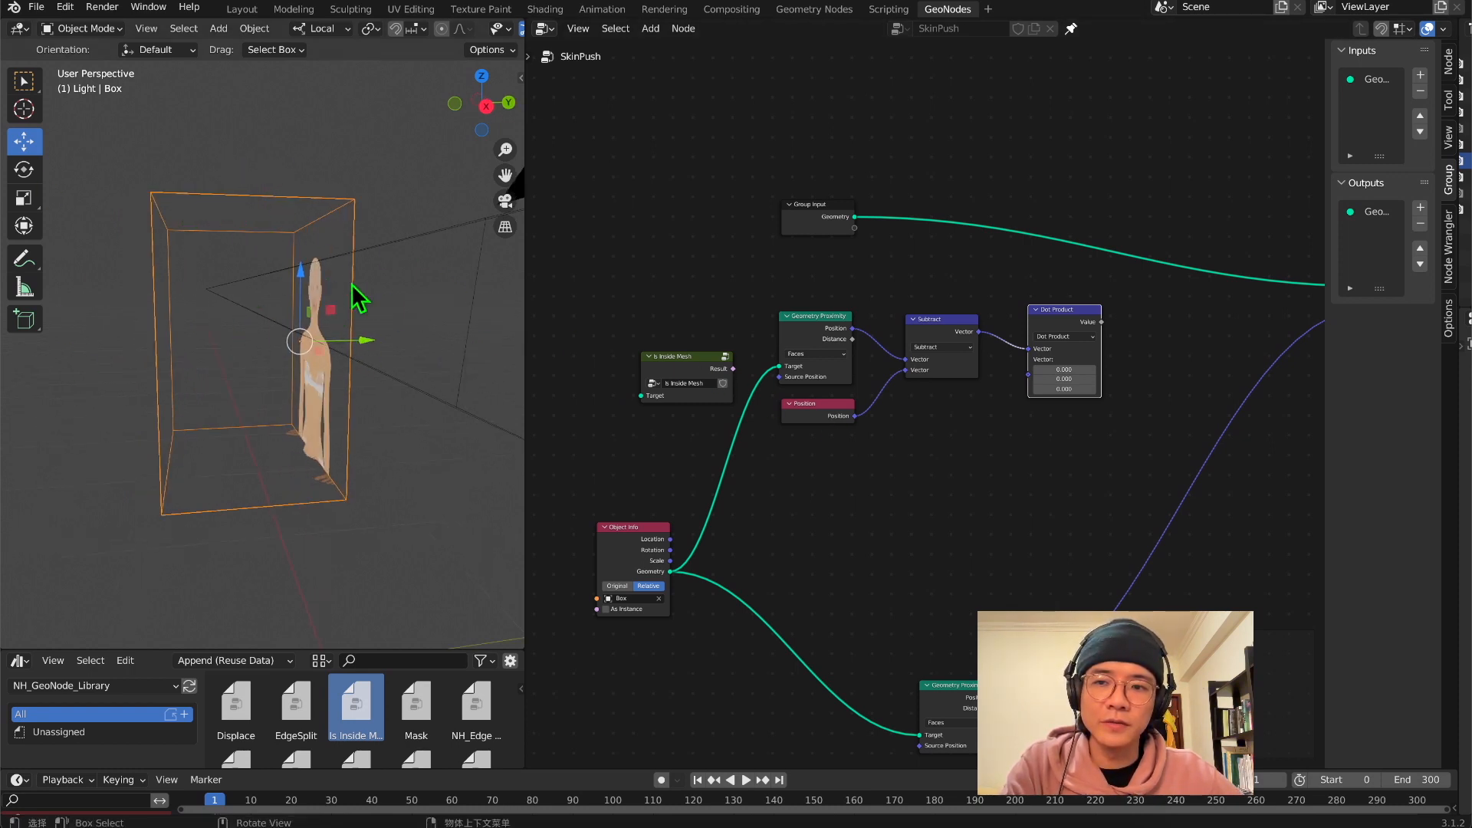
drag(1081, 319, 1087, 342)
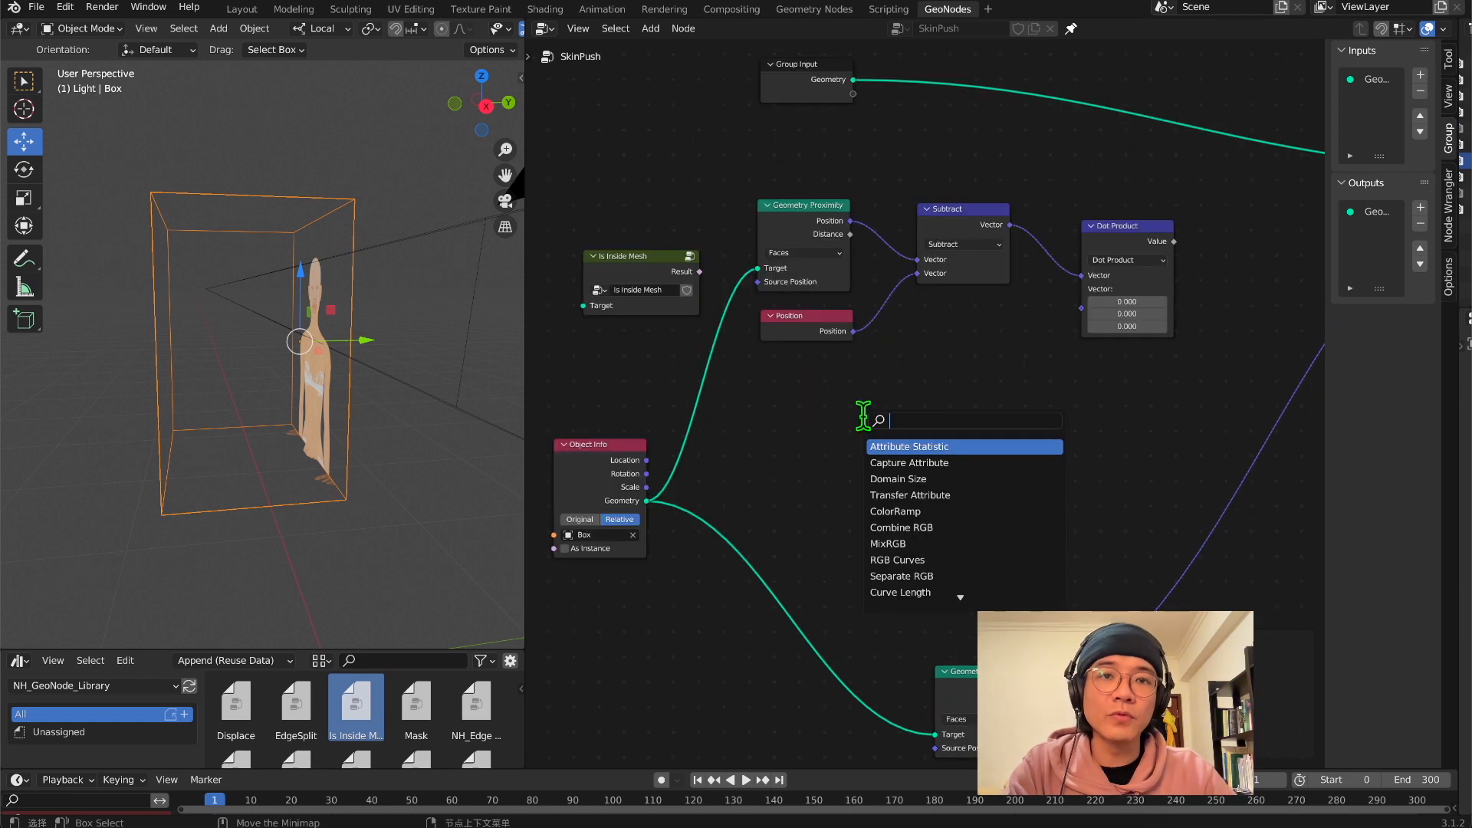
text(t c)
key(BackSpace)
text(a)
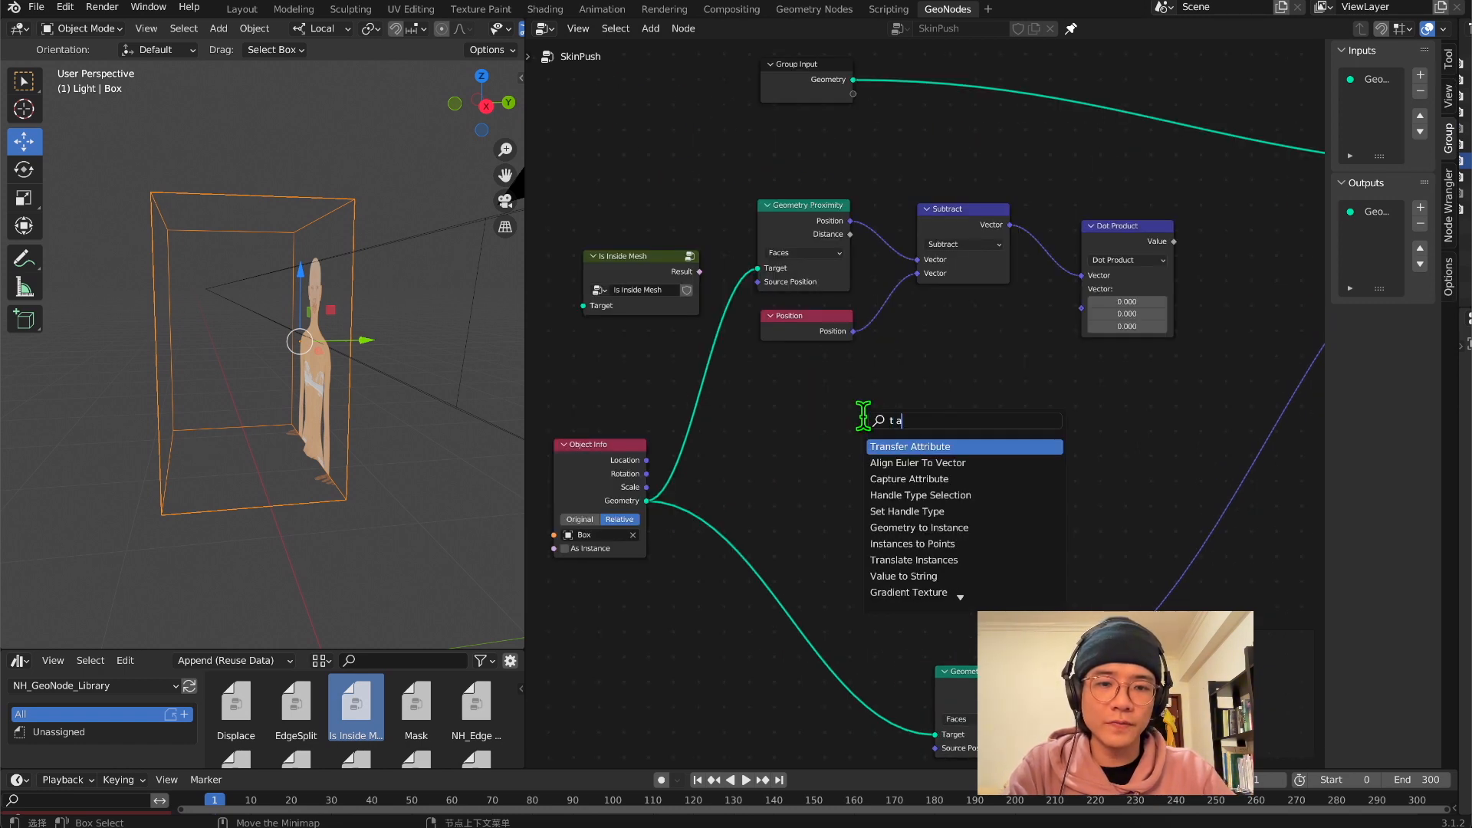
key(Return)
click(898, 388)
click(938, 427)
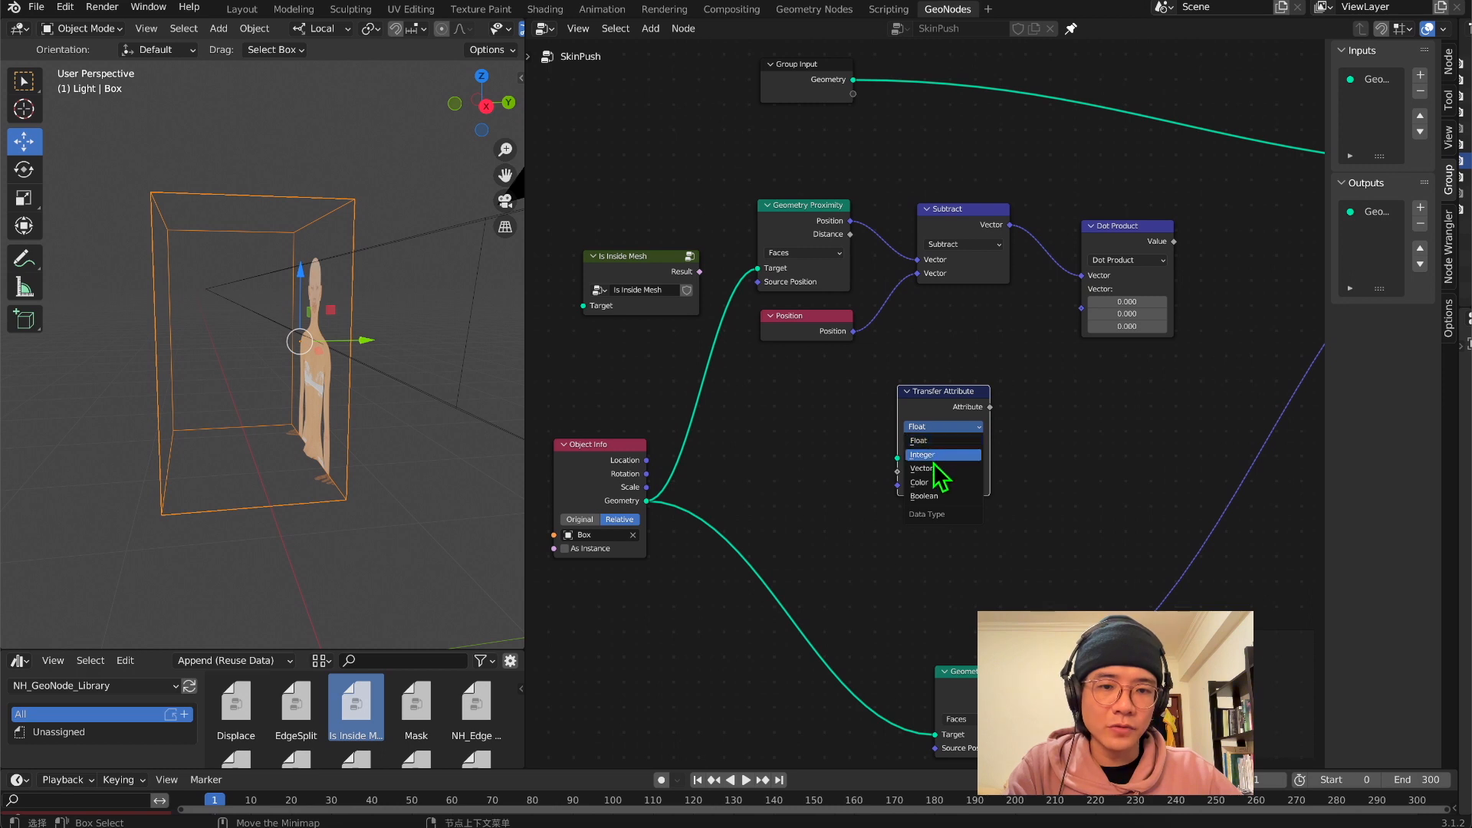
click(928, 469)
Add a Normal node and connect it to Transfer Attribute's Attribute input
key(shift+a)
click(815, 422)
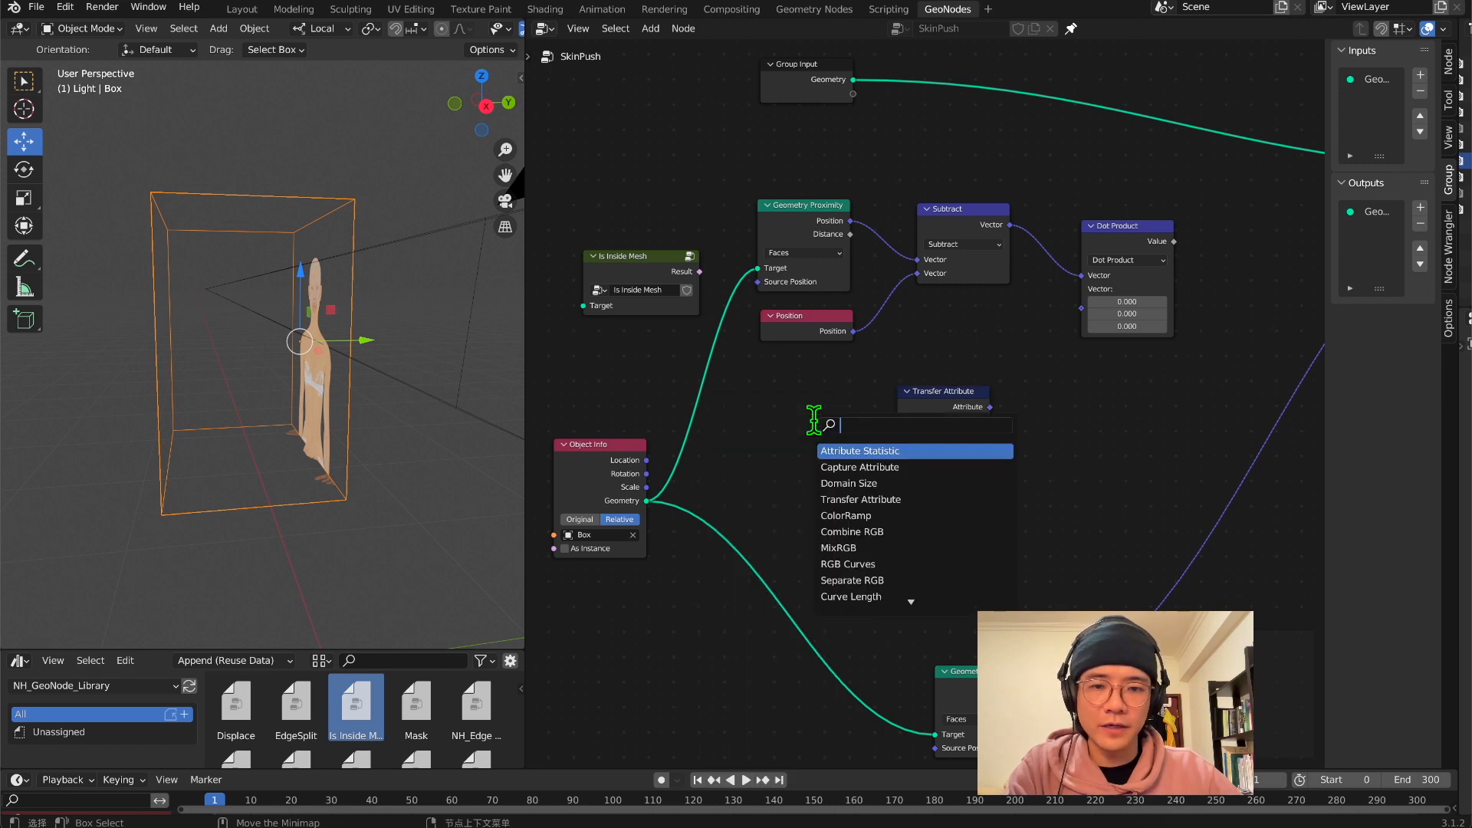
text(nom)
key(Down)
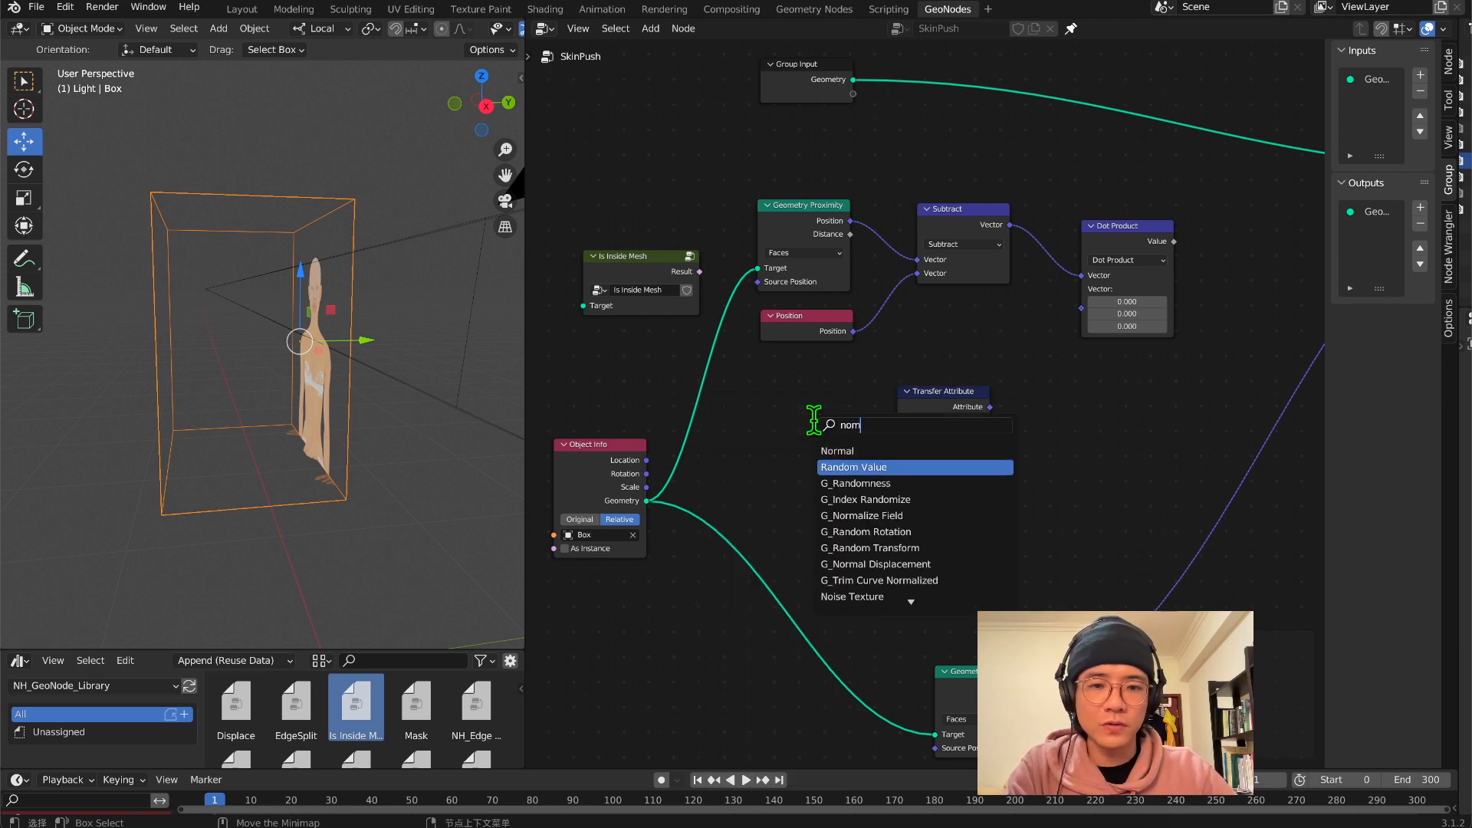
key(Up)
key(Return)
click(735, 454)
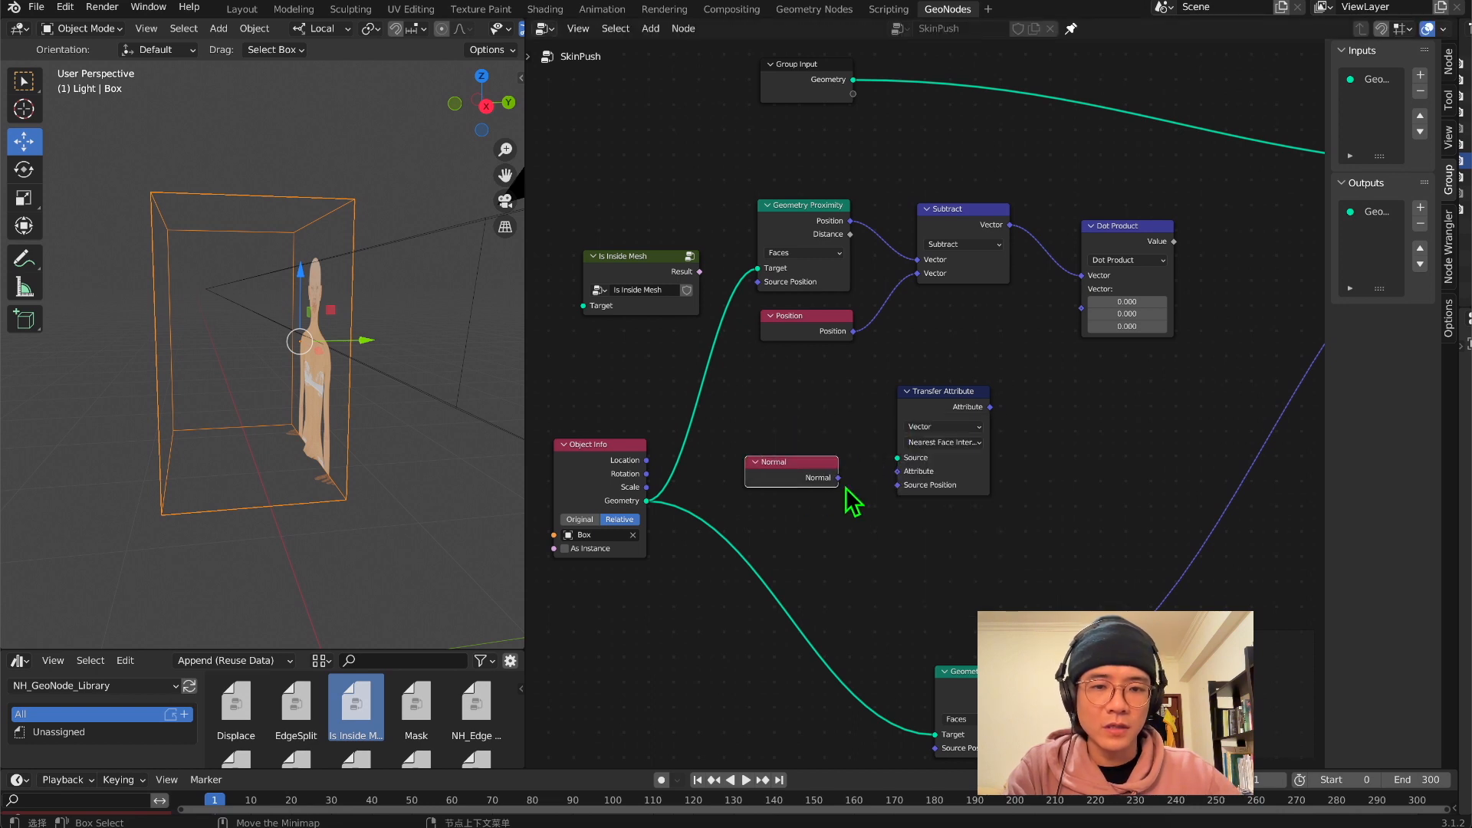
drag(839, 478, 898, 471)
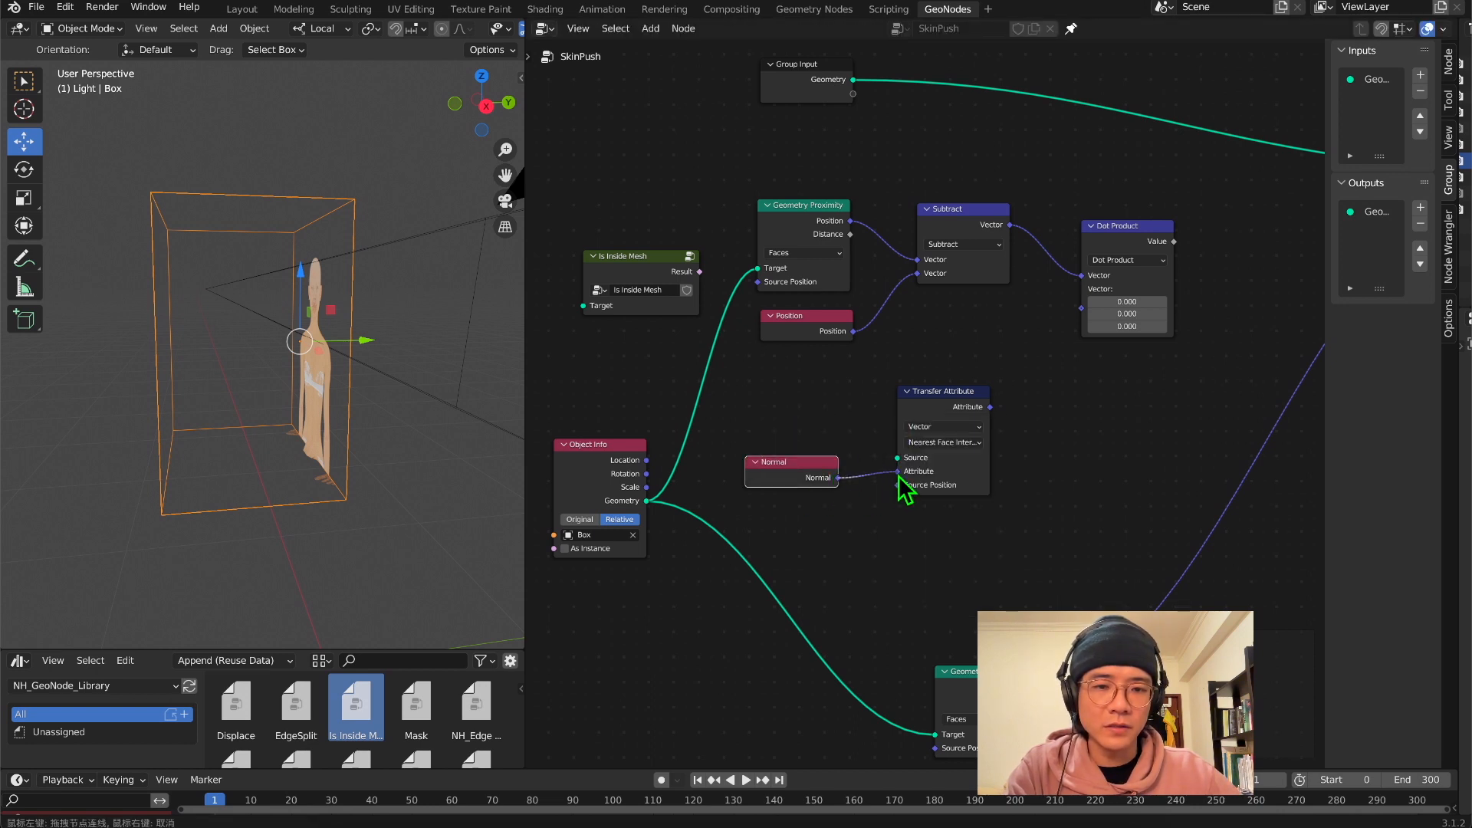
Connect the Object Info Geometry to Transfer Attribute's Source and its Attribute output to Dot Product's second Vector
drag(646, 501, 898, 458)
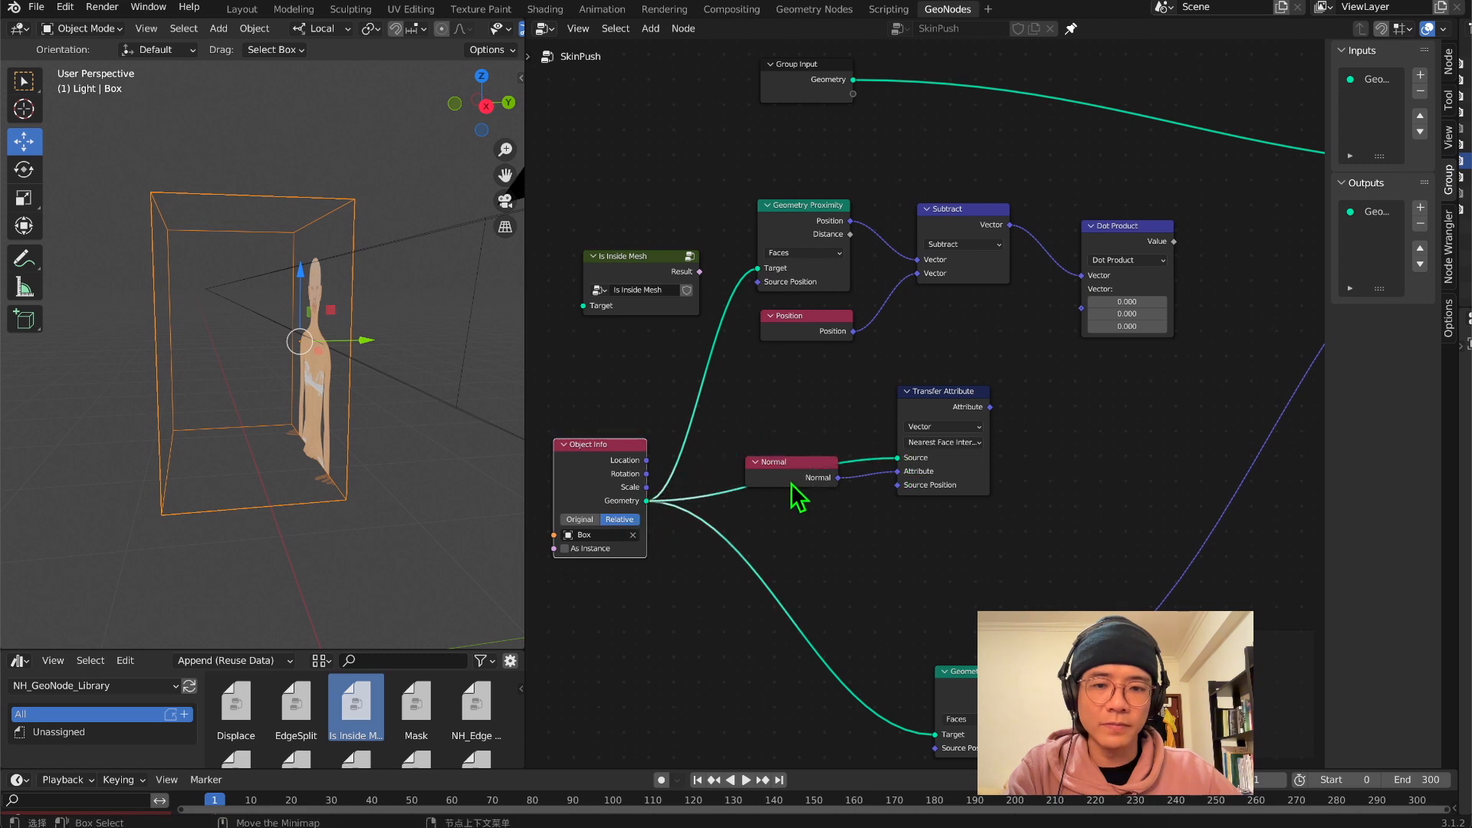
drag(792, 481, 822, 509)
drag(918, 400, 933, 388)
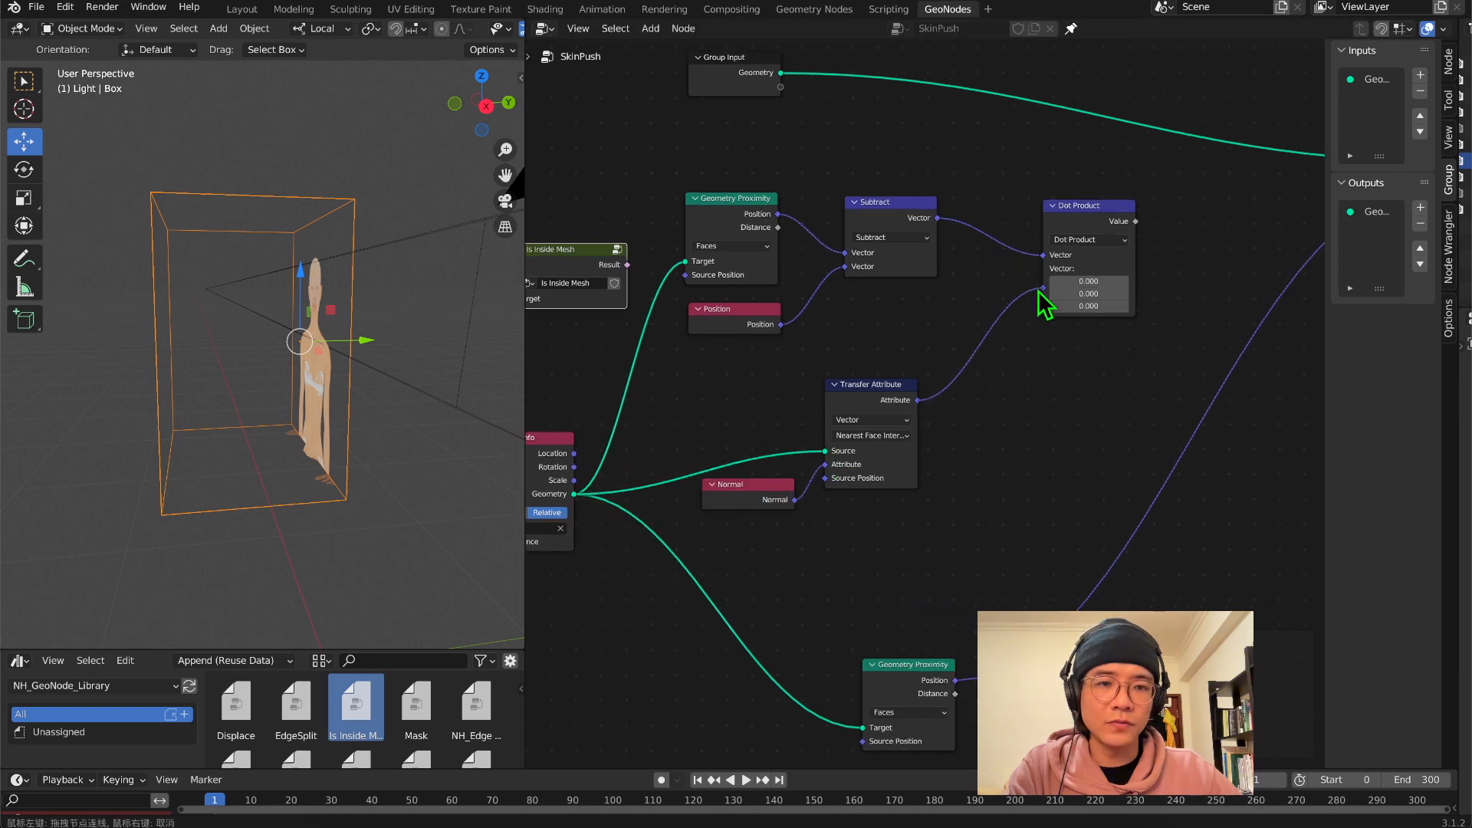
drag(1037, 290, 1040, 292)
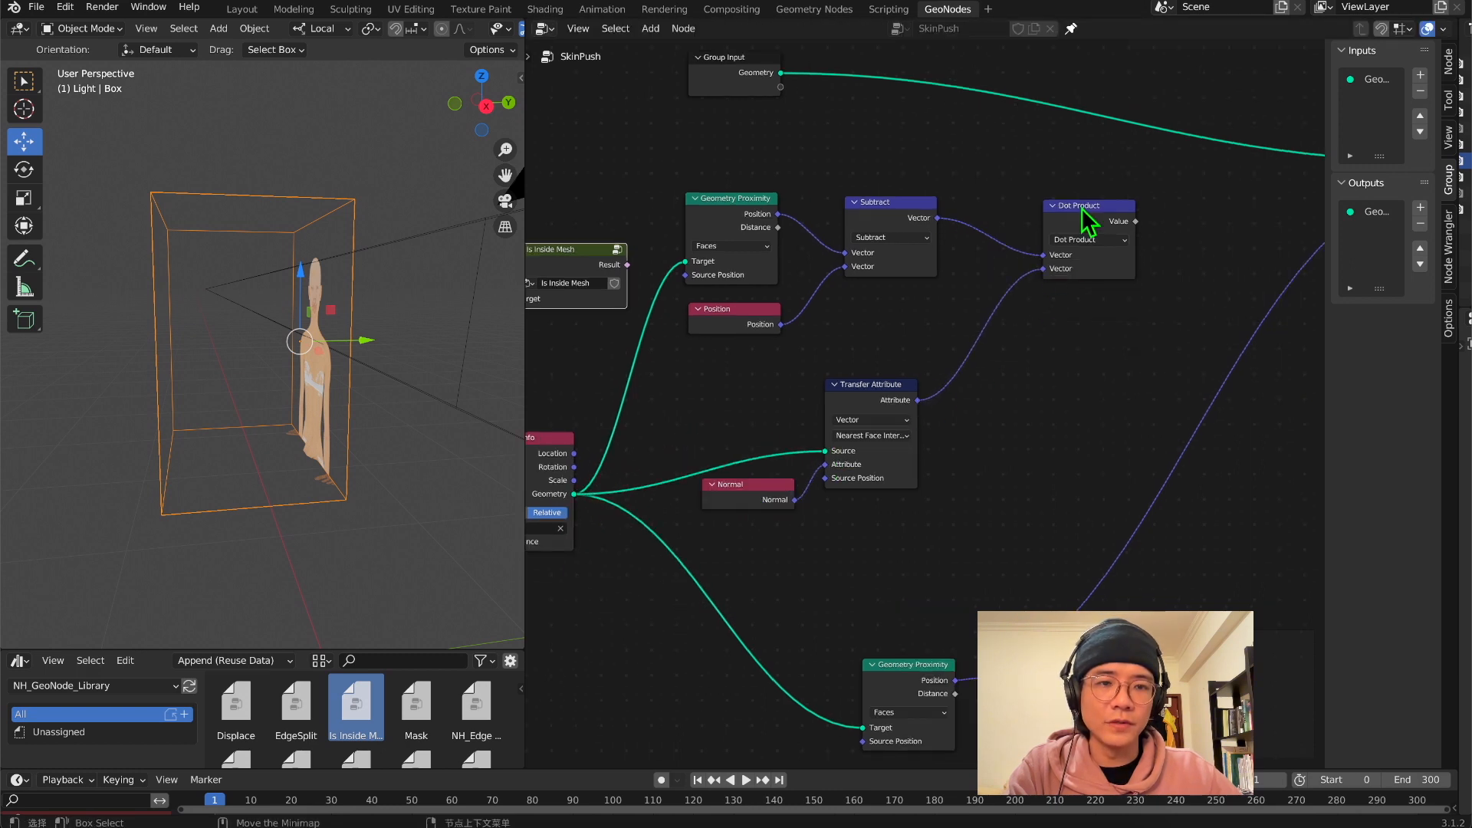
Add a Compare node set to Greater Than, feeding Dot Product's Value into A and its Result into Set Position's Selection
middle_drag(1040, 309, 902, 413)
key(shift+a)
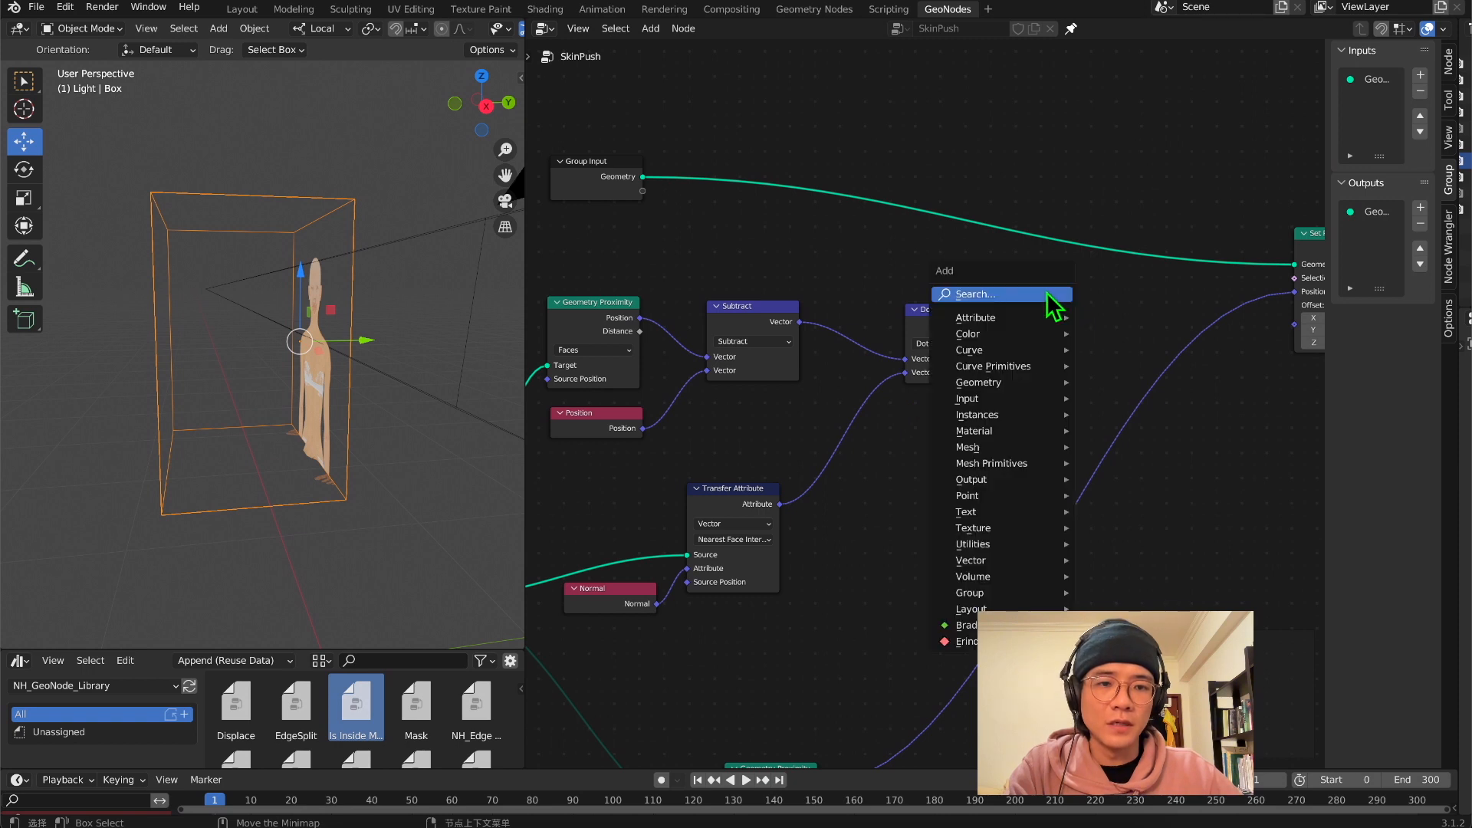
text(com)
key(Return)
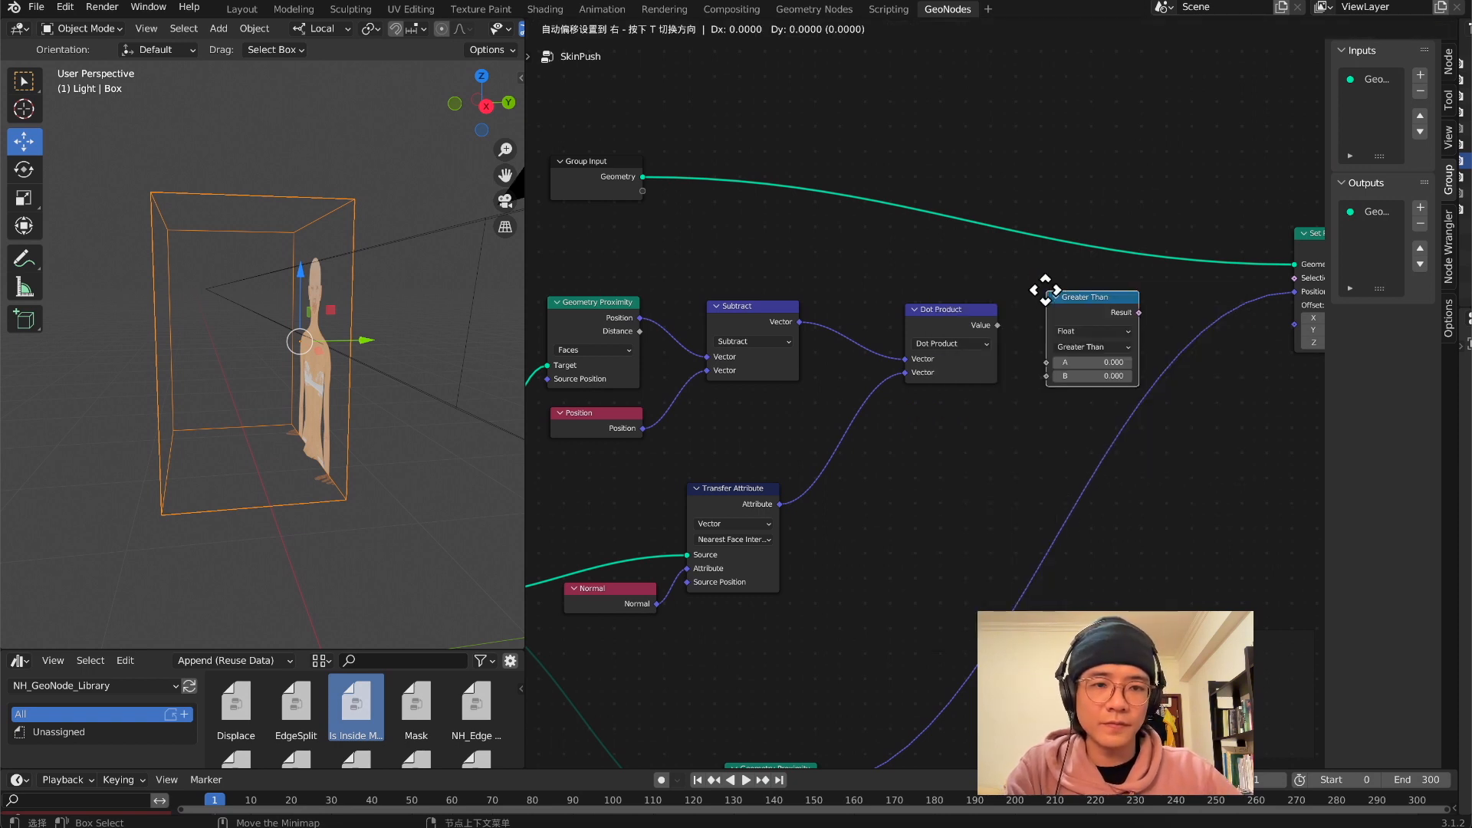
click(1046, 290)
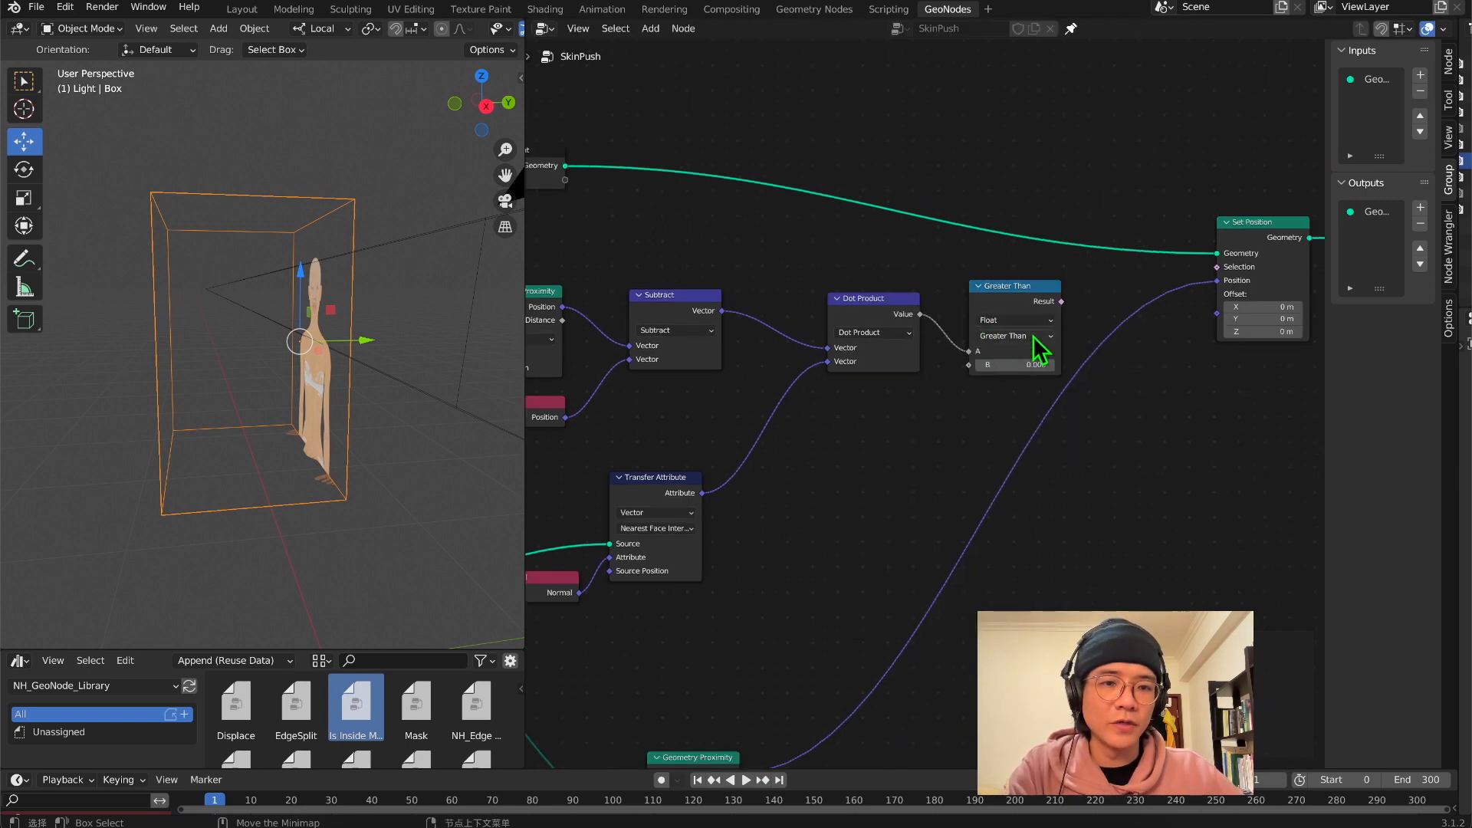
drag(1012, 299, 1219, 267)
Examine the body from the side and space out the Greater Than, Dot Product and Object Info nodes
middle_drag(429, 360, 393, 338)
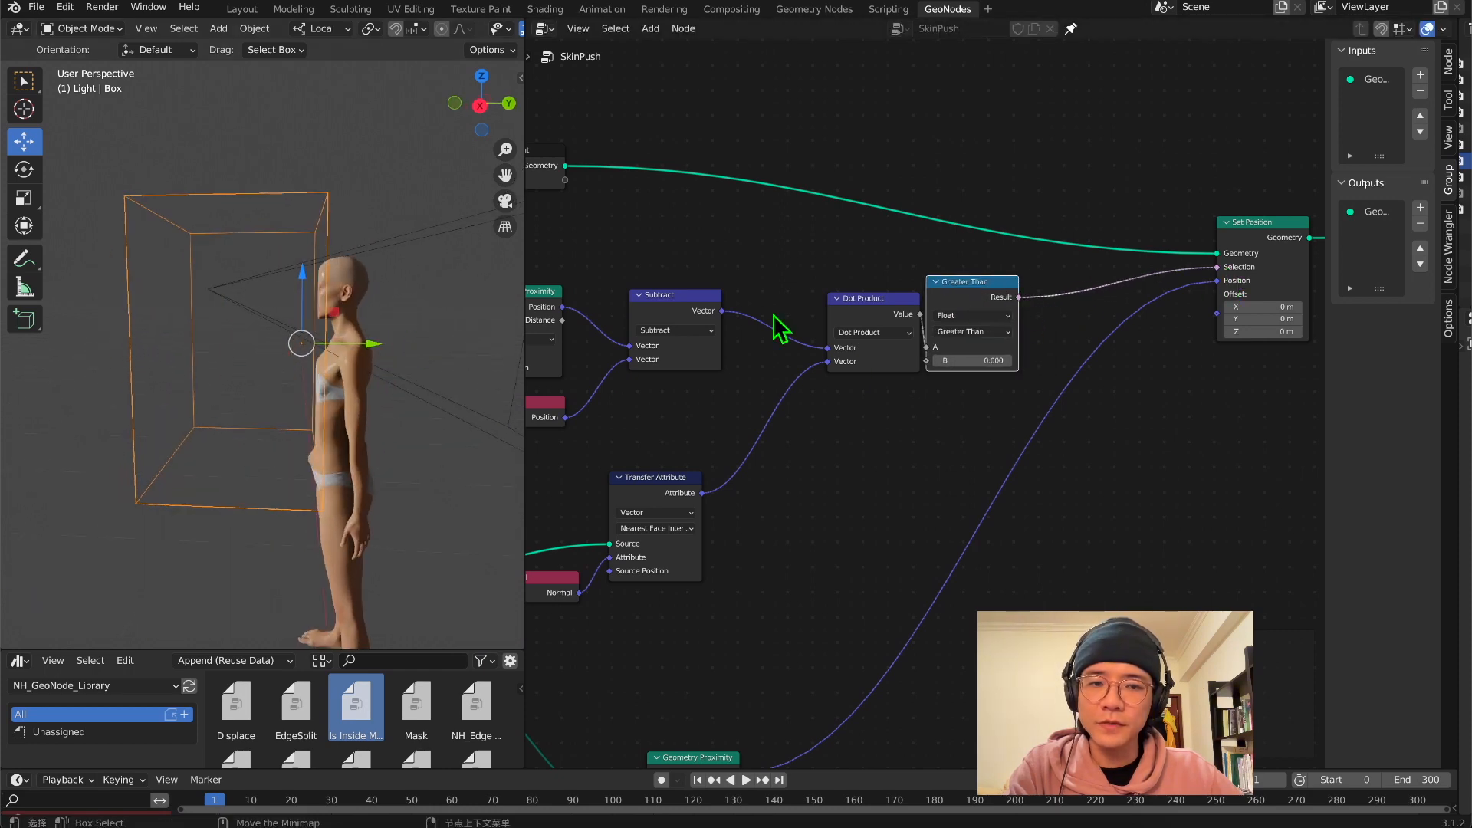
scroll(828, 302, down, 5)
middle_drag(849, 286, 980, 299)
drag(987, 333, 942, 342)
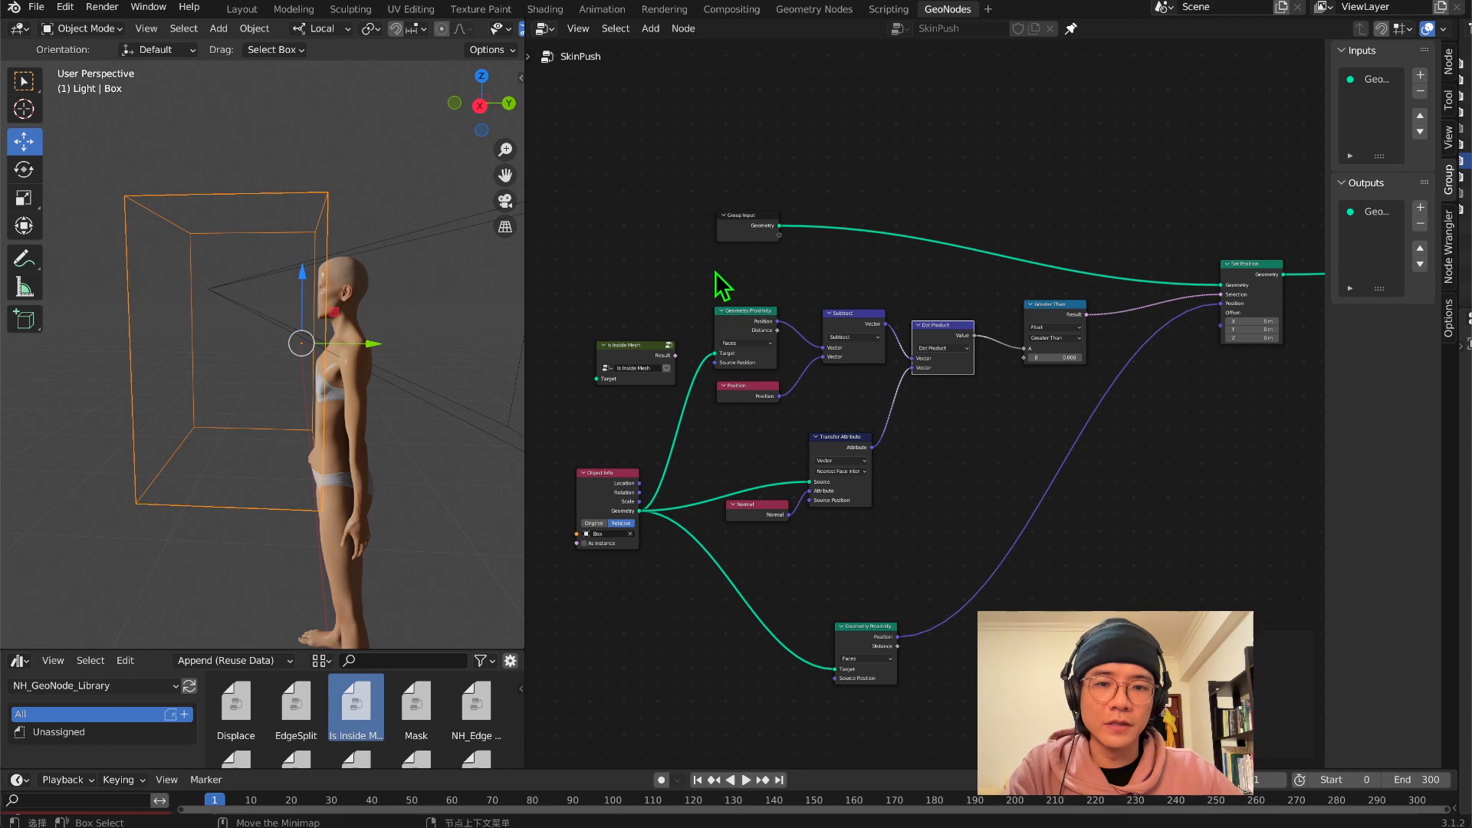
drag(720, 285, 1061, 551)
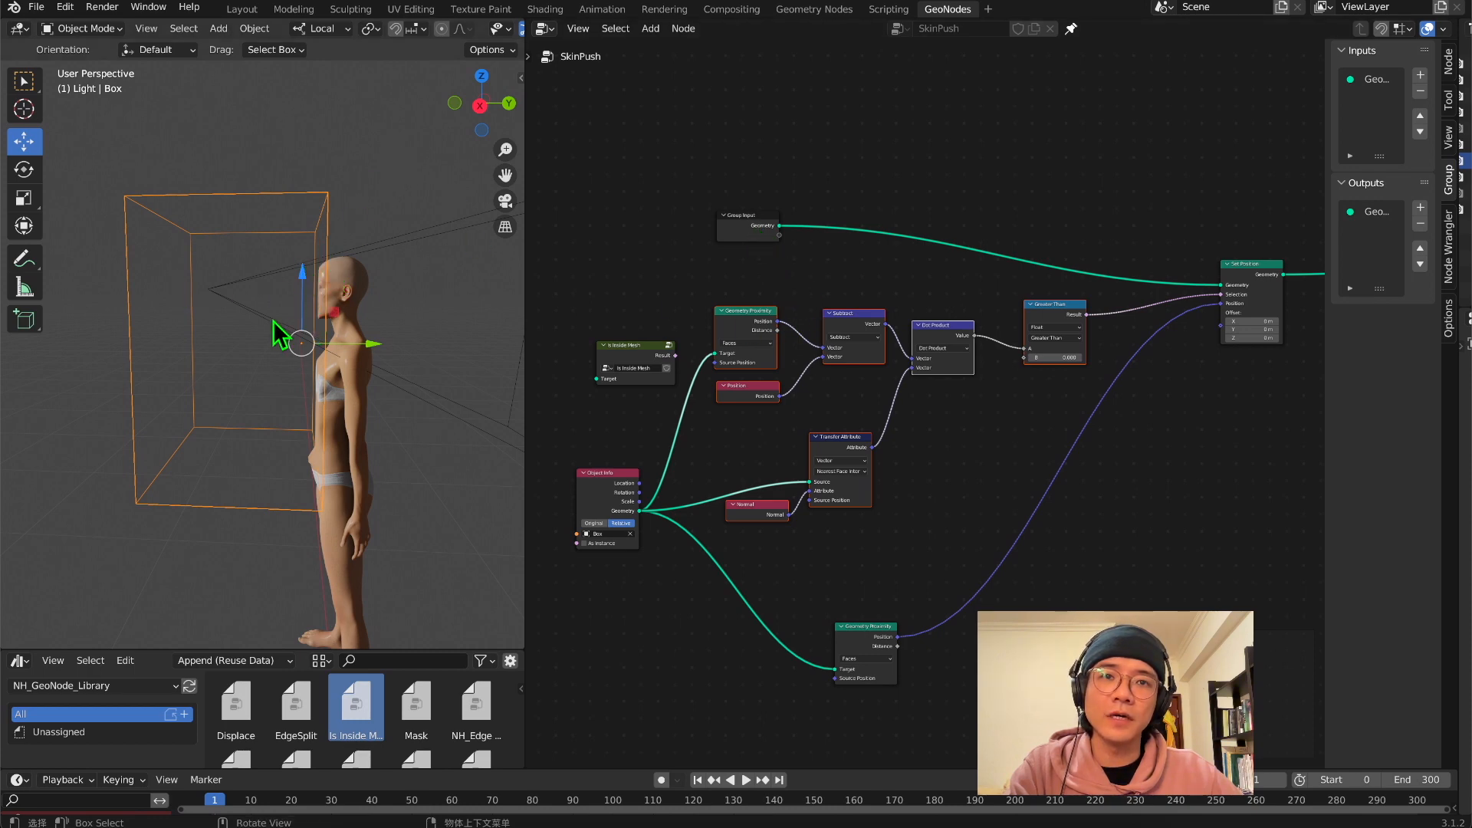
drag(633, 491, 559, 473)
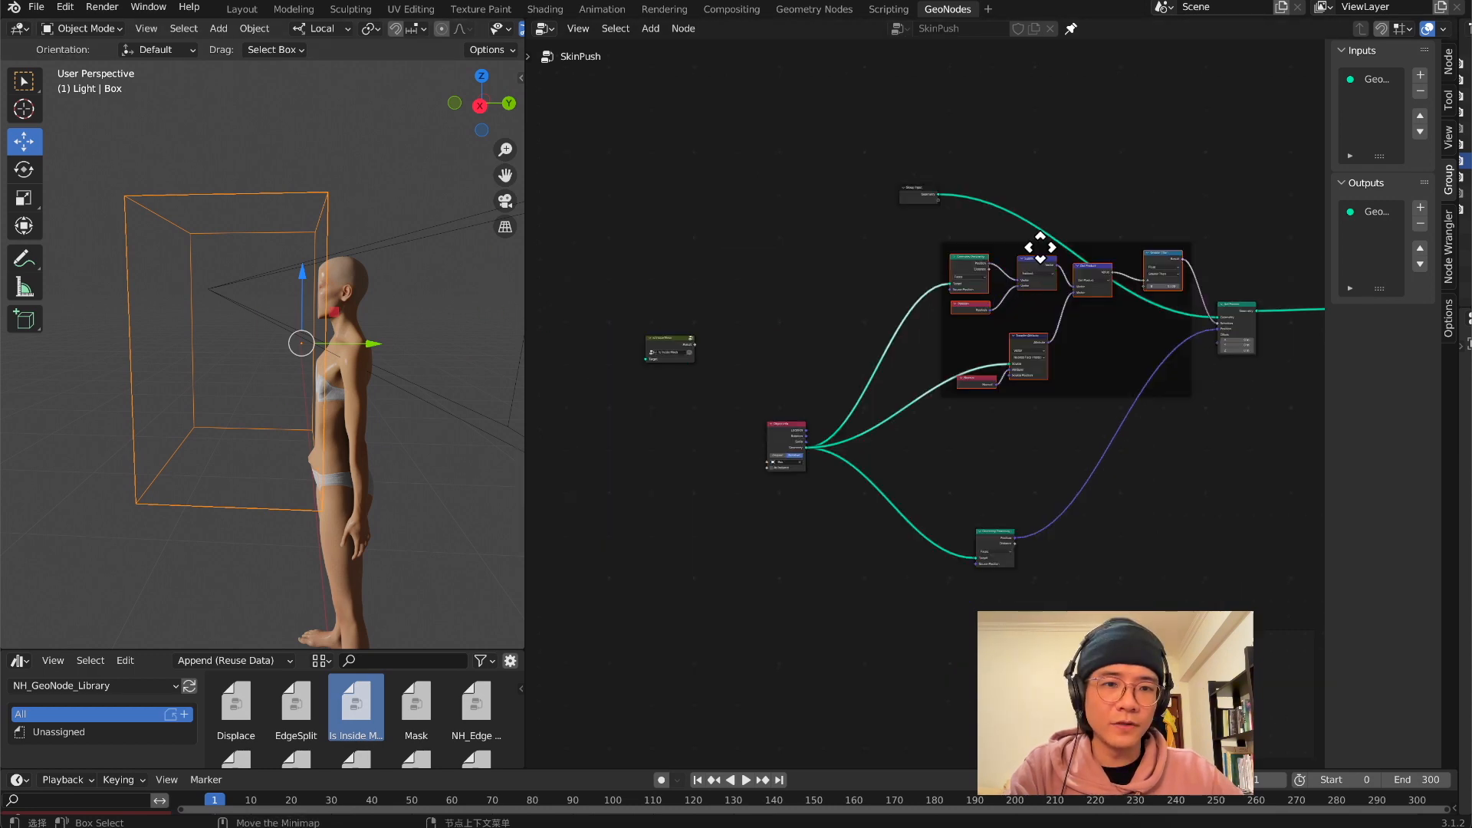
Move the Object Info node away from the framed inside-mesh nodes and add a reroute on its two links into the frame
drag(1041, 246, 958, 299)
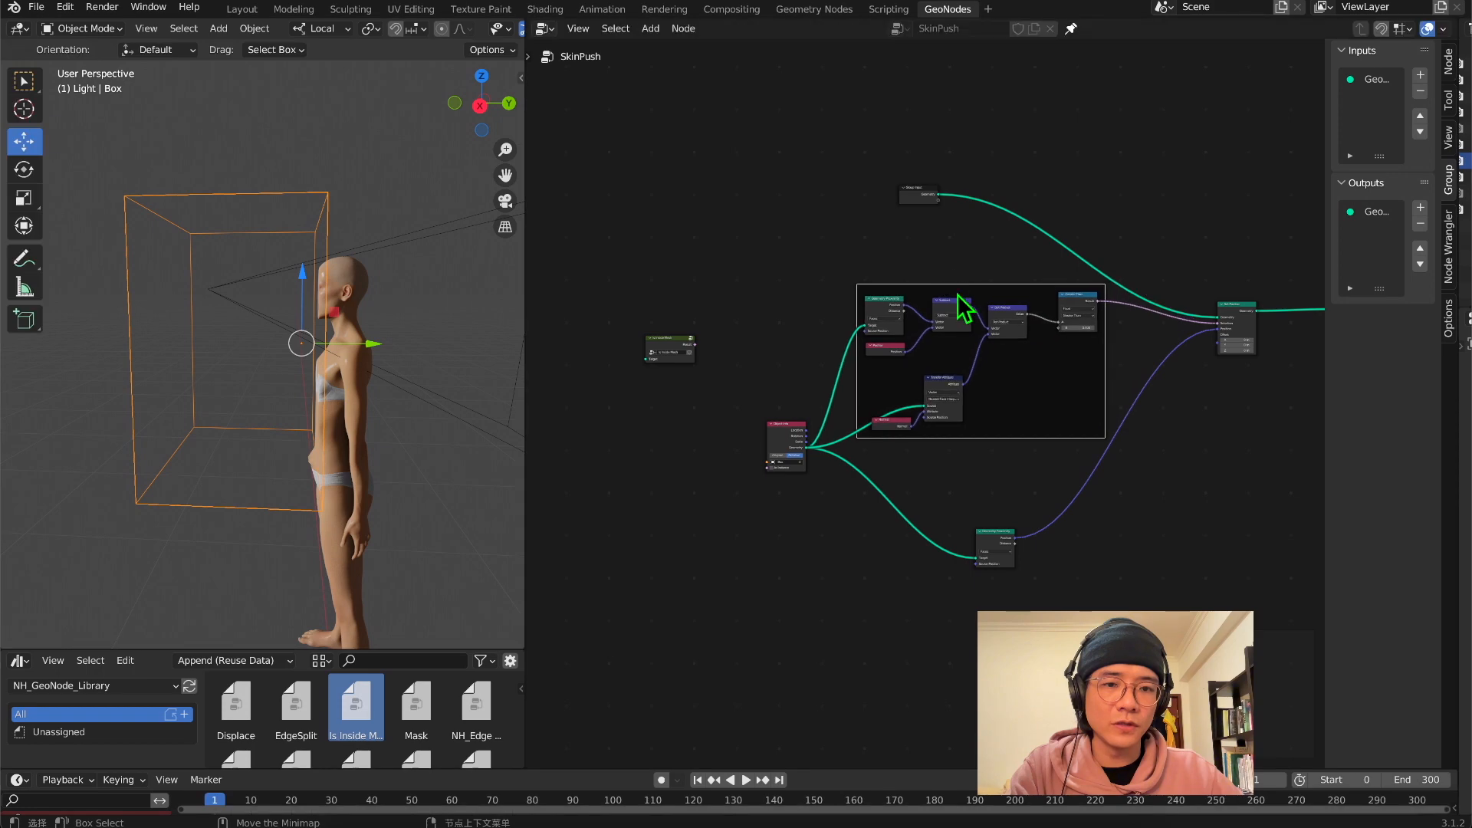
drag(801, 433, 693, 437)
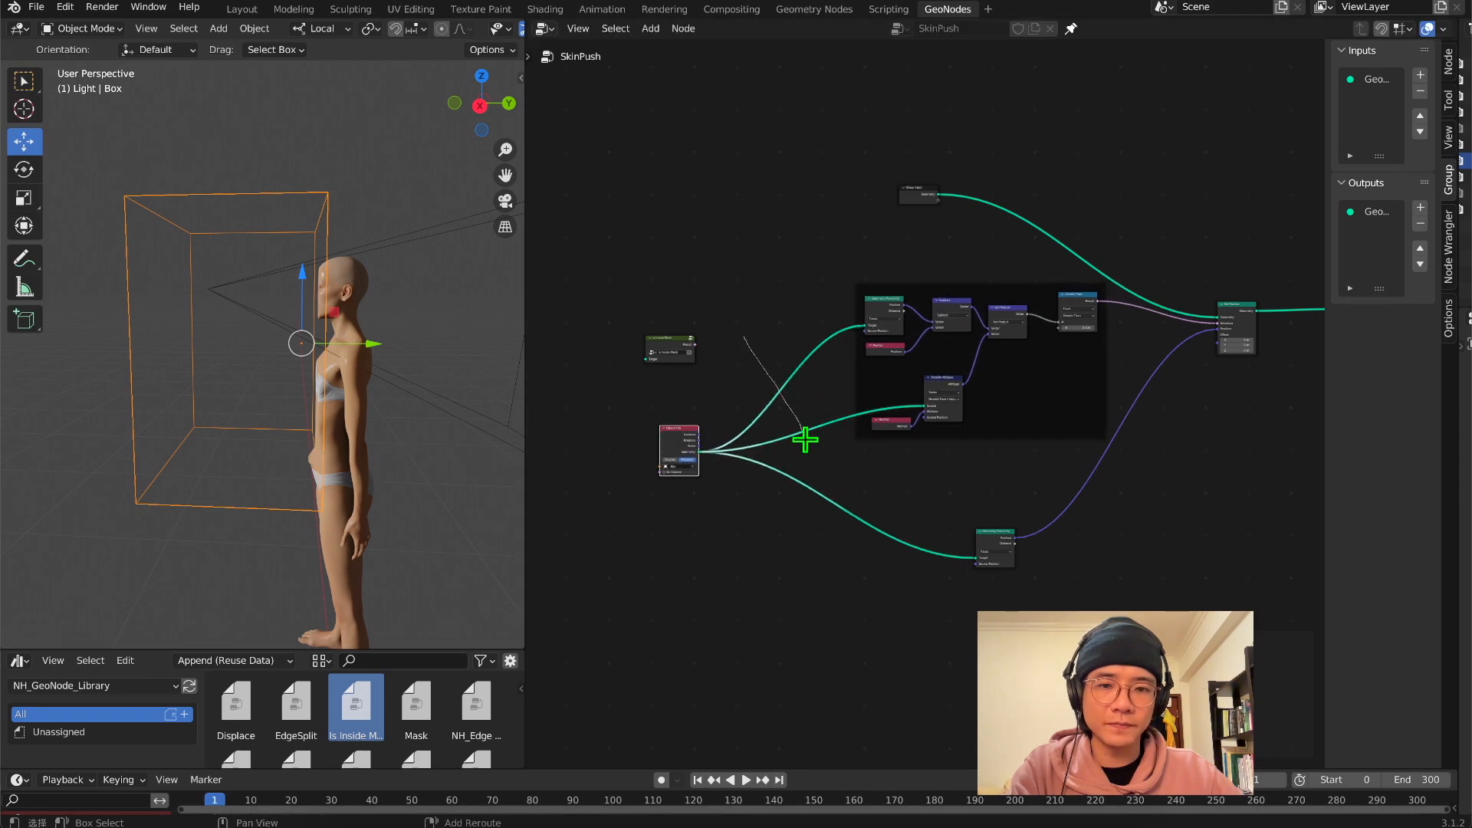
ctrl+right_drag(804, 438, 813, 452)
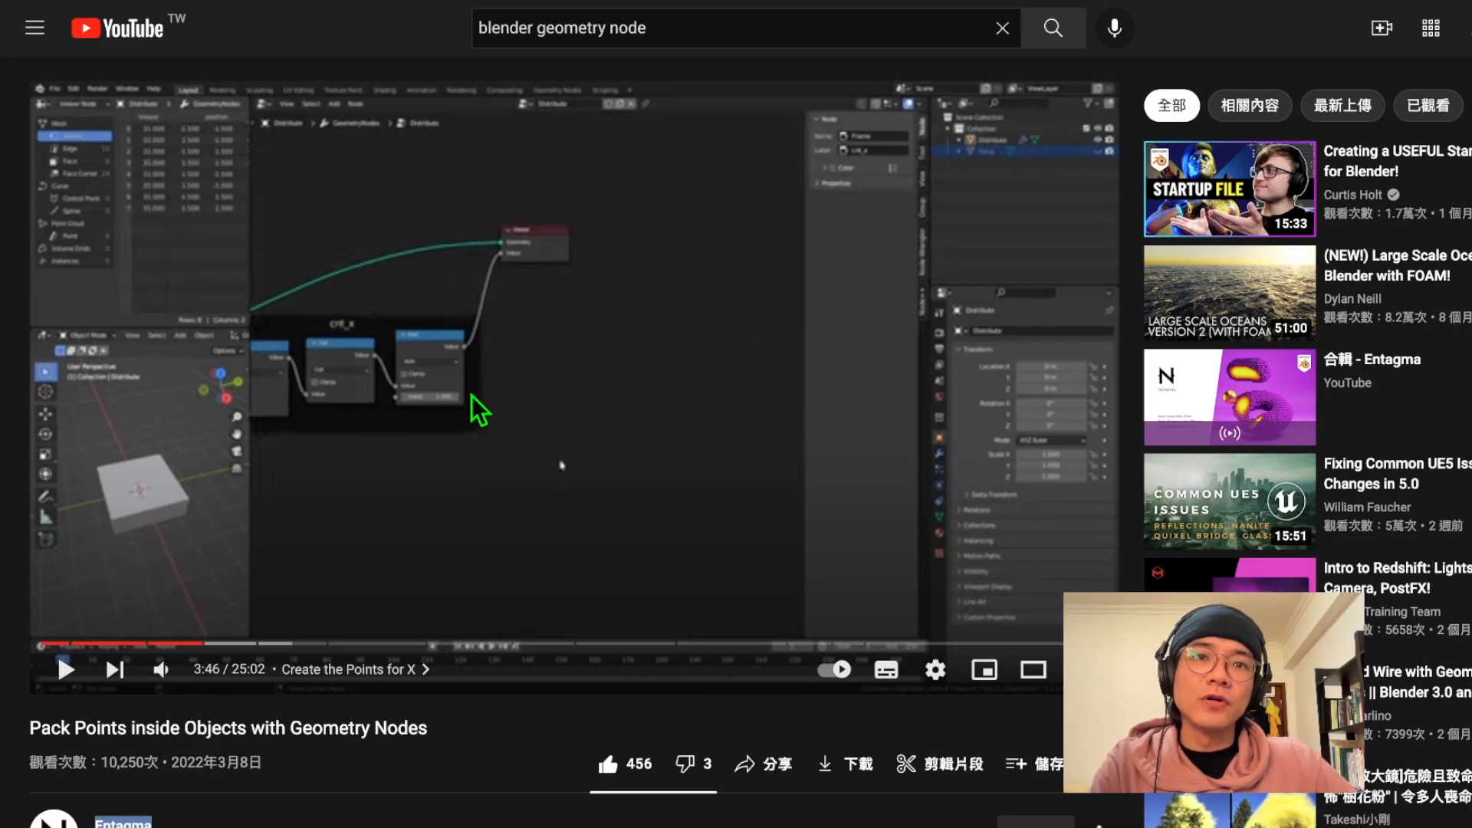
Switch to YouTube and open the Entagma channel from the "Pack Points inside Objects with Geometry Nodes" video
scroll(500, 326, down, 1)
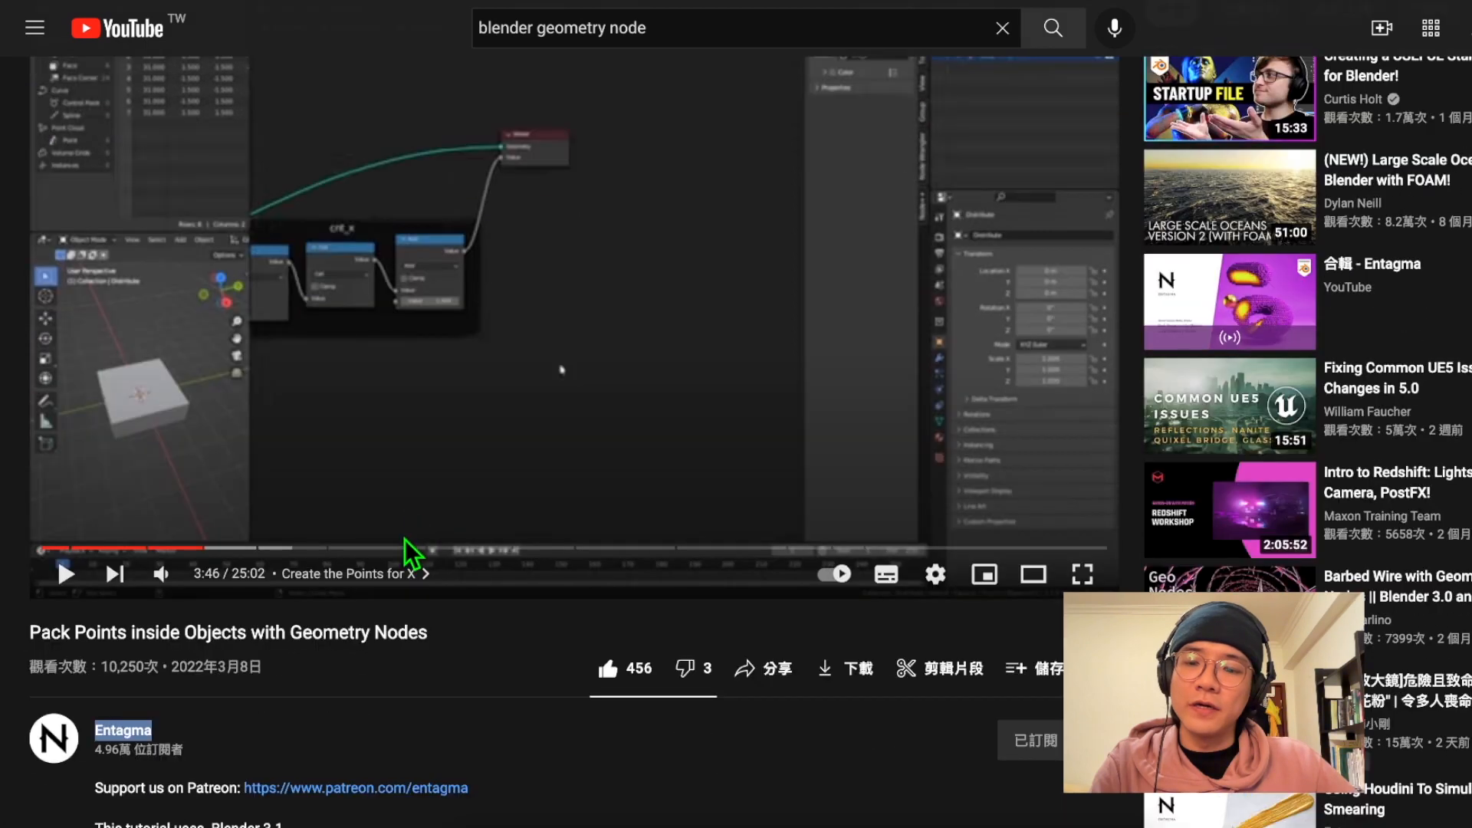
click(59, 767)
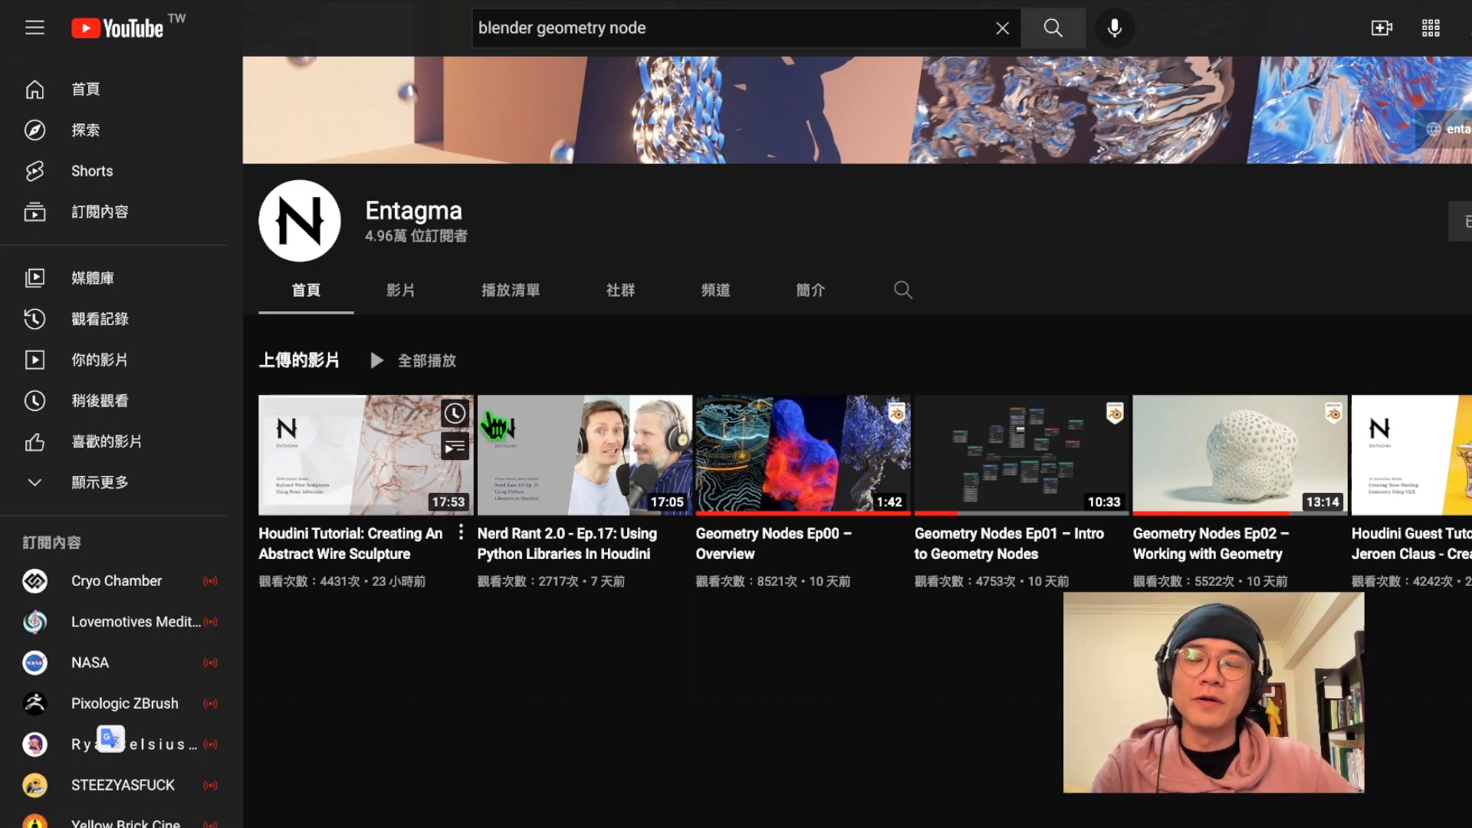
mouse_move(498, 422)
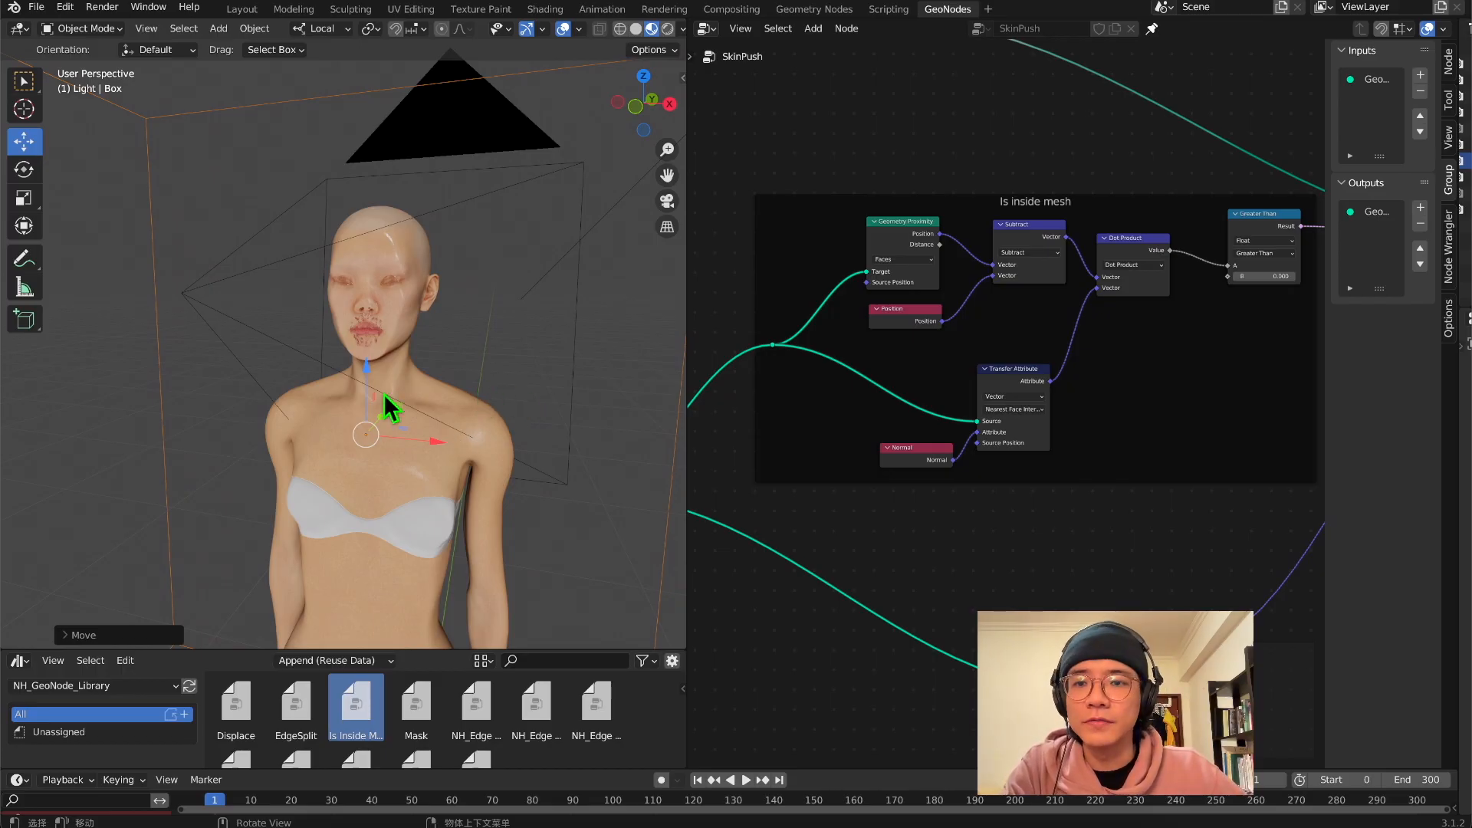
Examine the flattened face and the body's contact with the box from the front and the side
scroll(431, 395, up, 5)
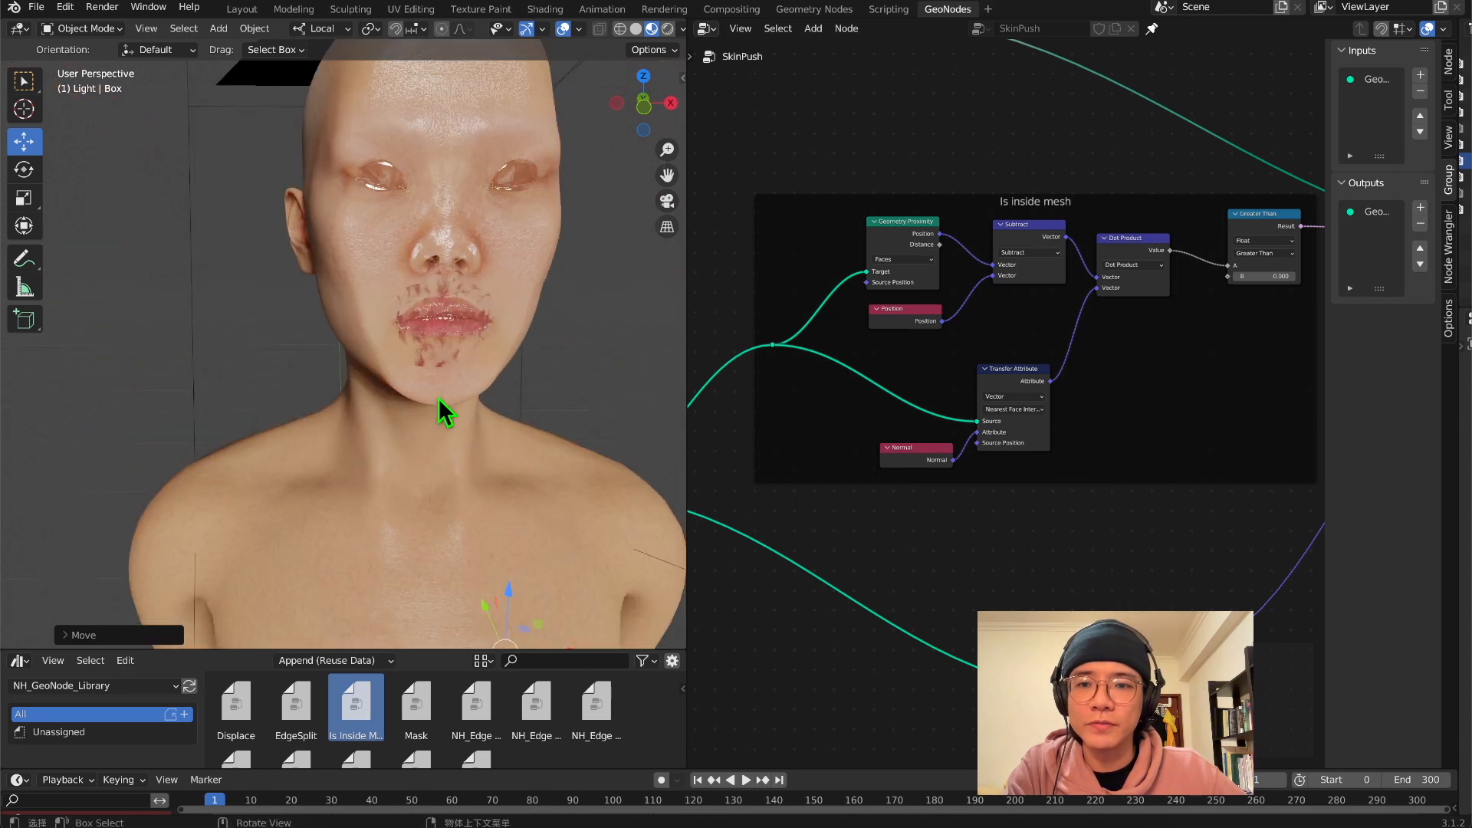
mouse_move(438, 398)
middle_down()
mouse_move(458, 403)
mouse_move(420, 401)
middle_up()
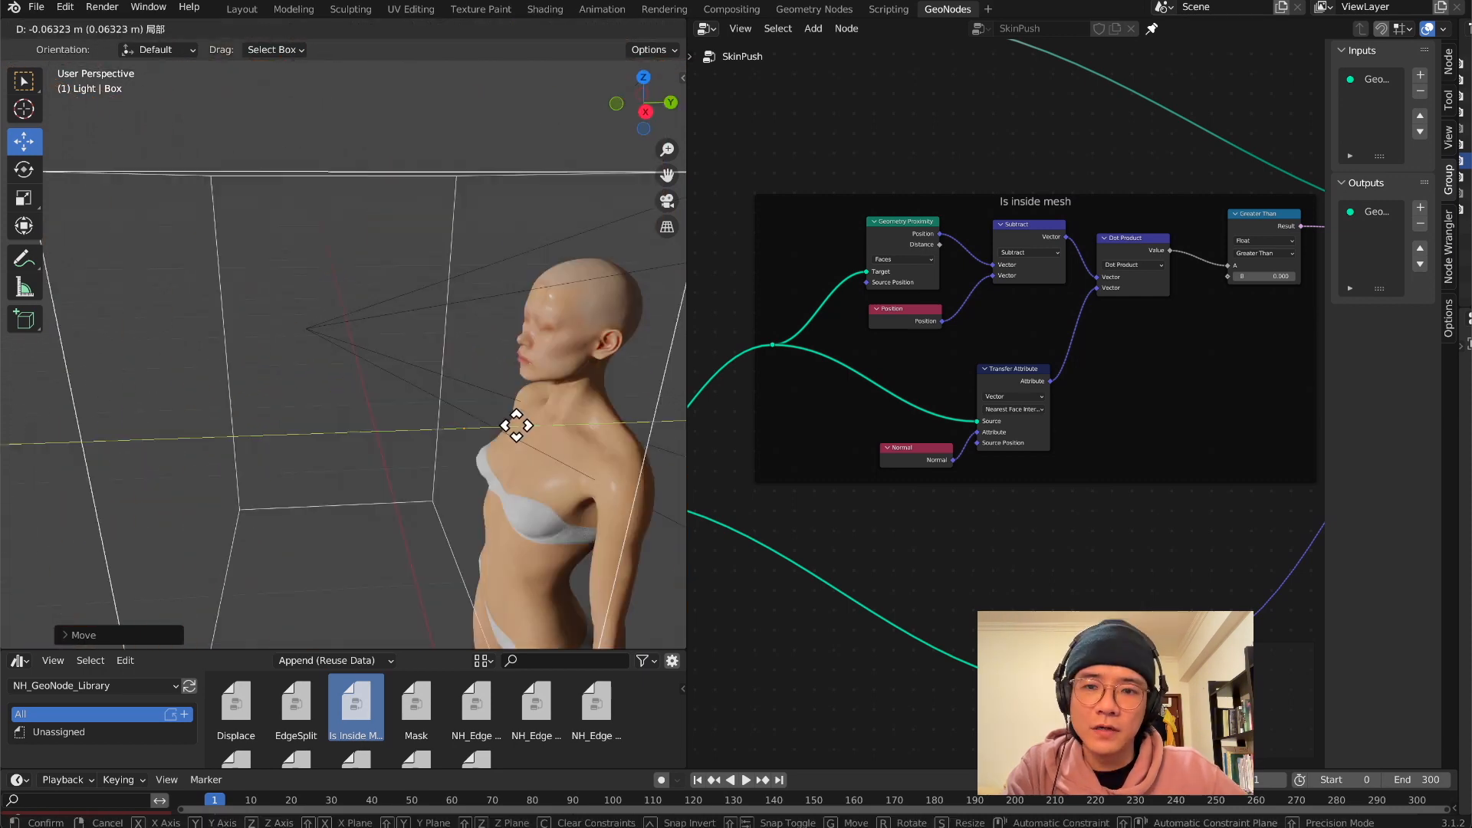
drag(516, 426, 556, 425)
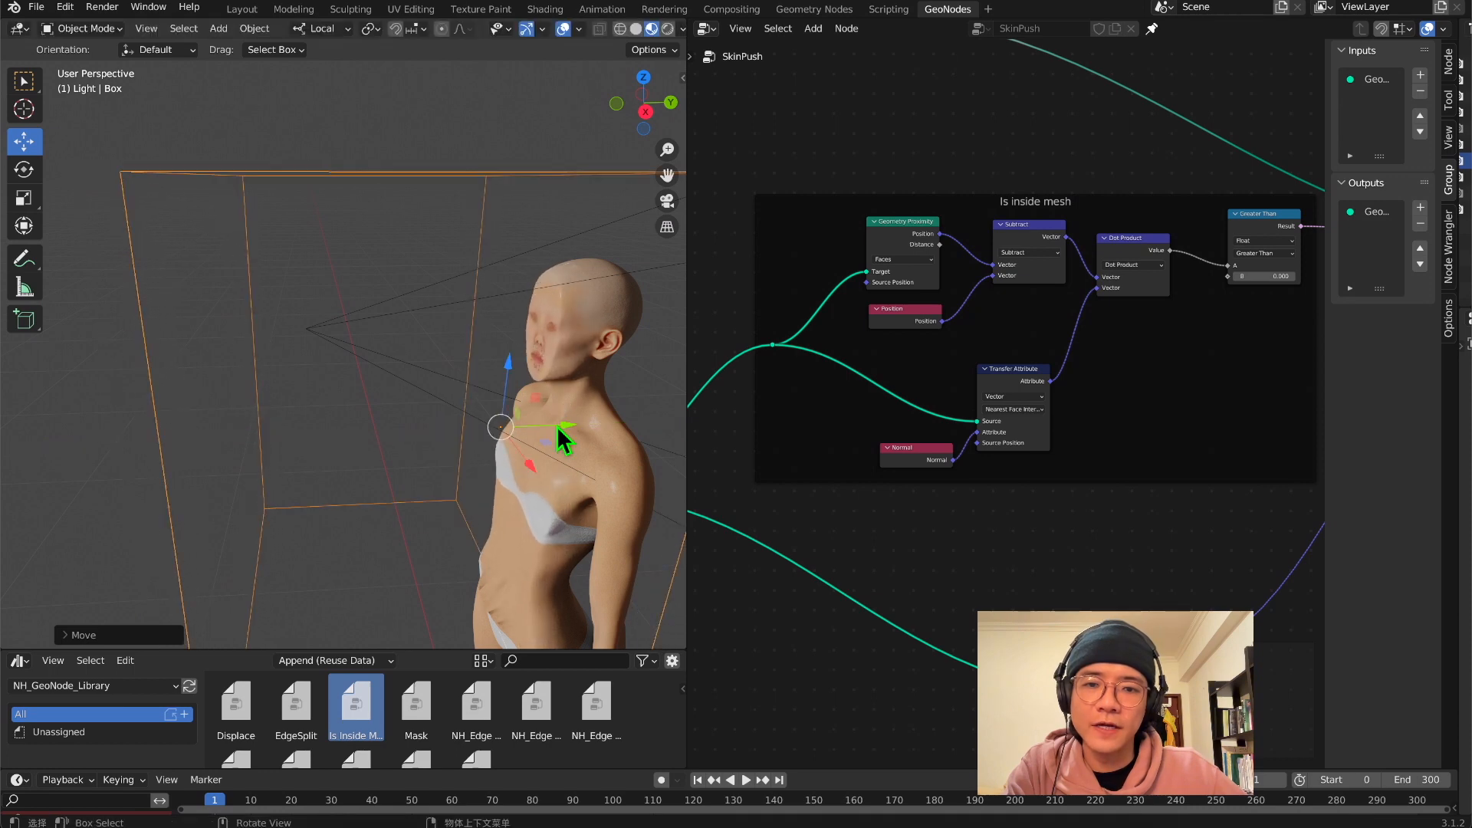
scroll(855, 390, down, 1)
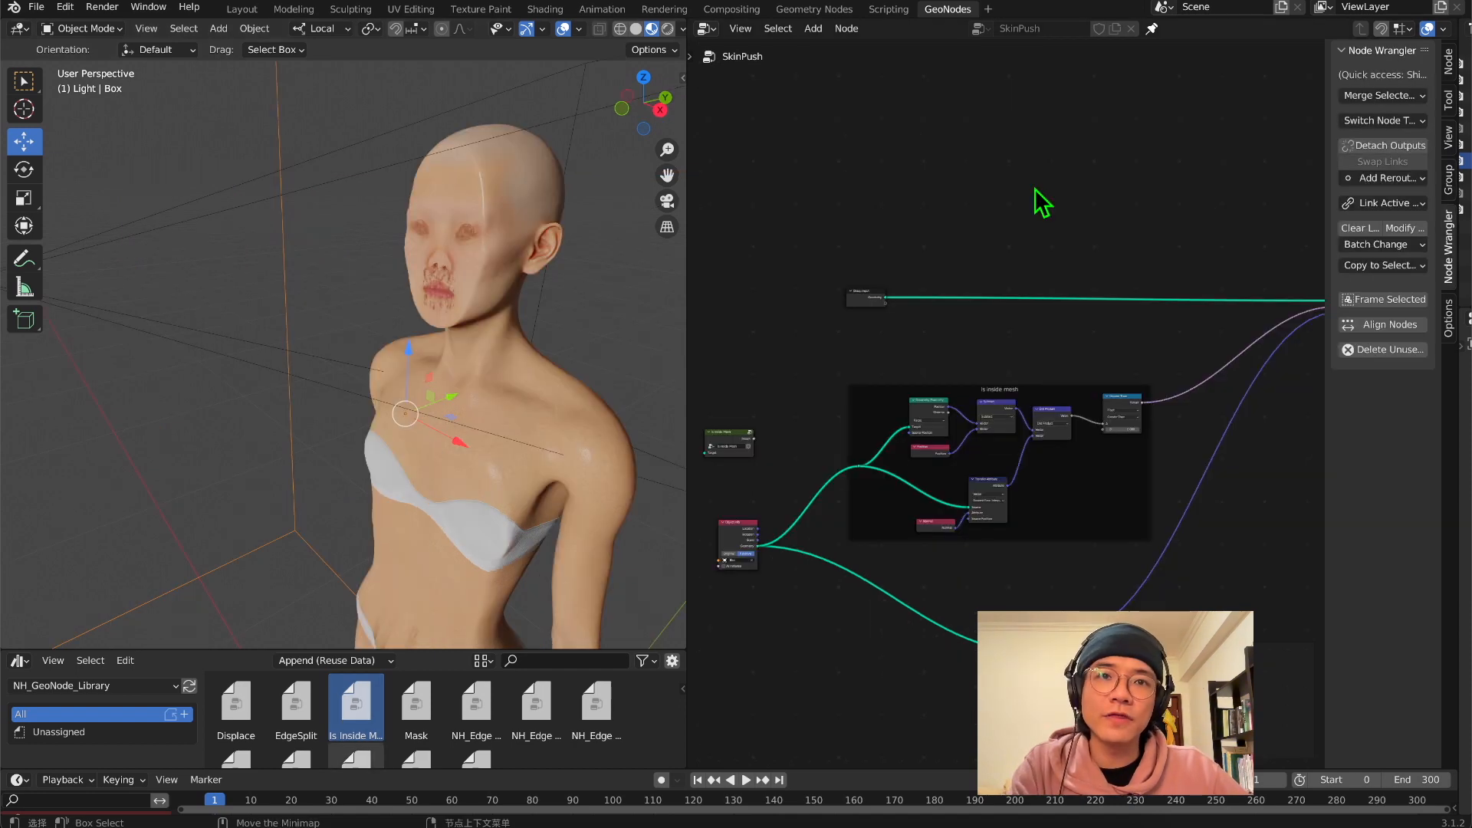
Add an Extrude Mesh node on the Geometry link between Group Input and Set Position
key(shift+a)
click(1022, 179)
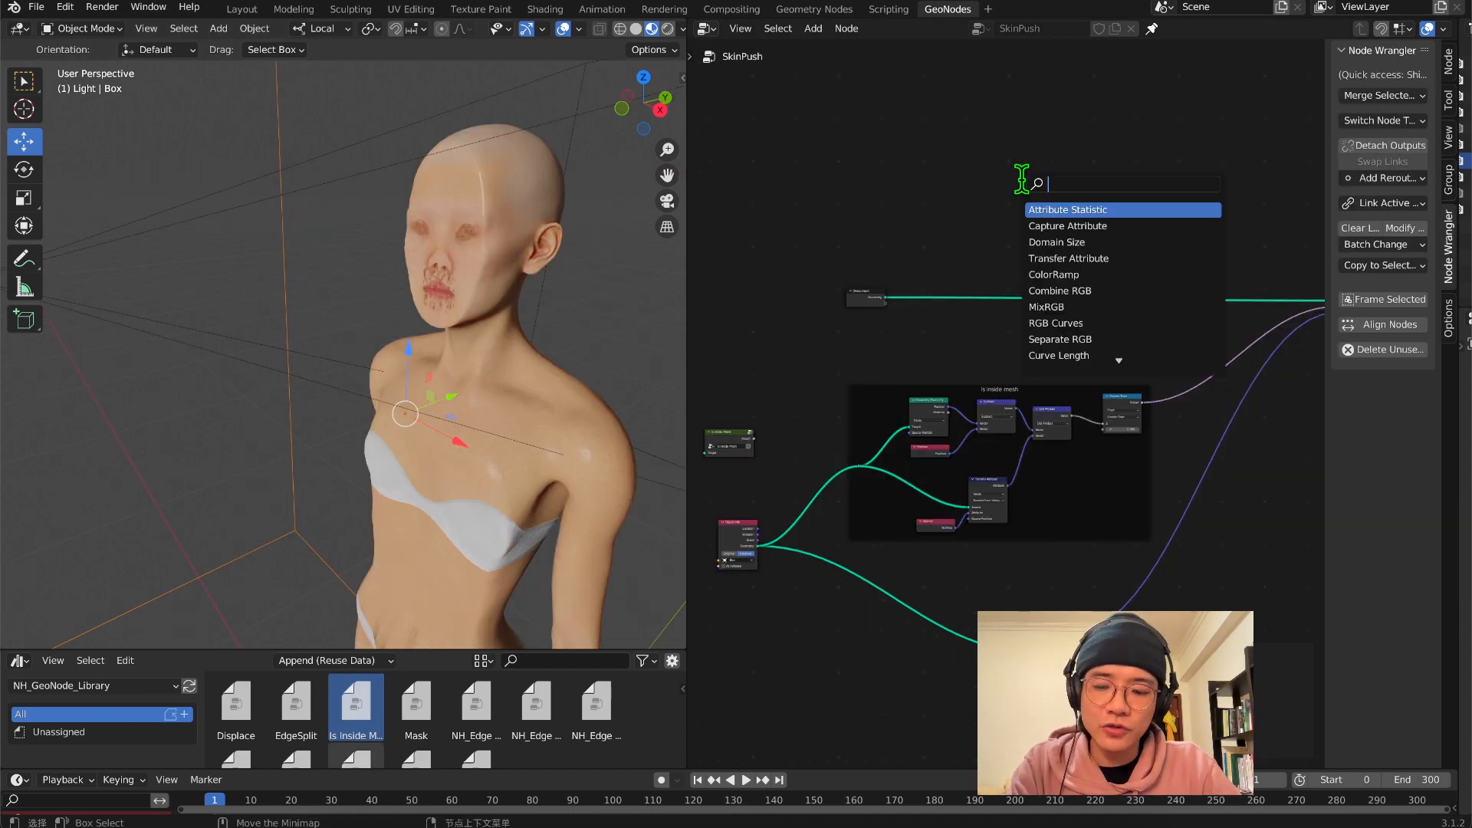
text(ex m)
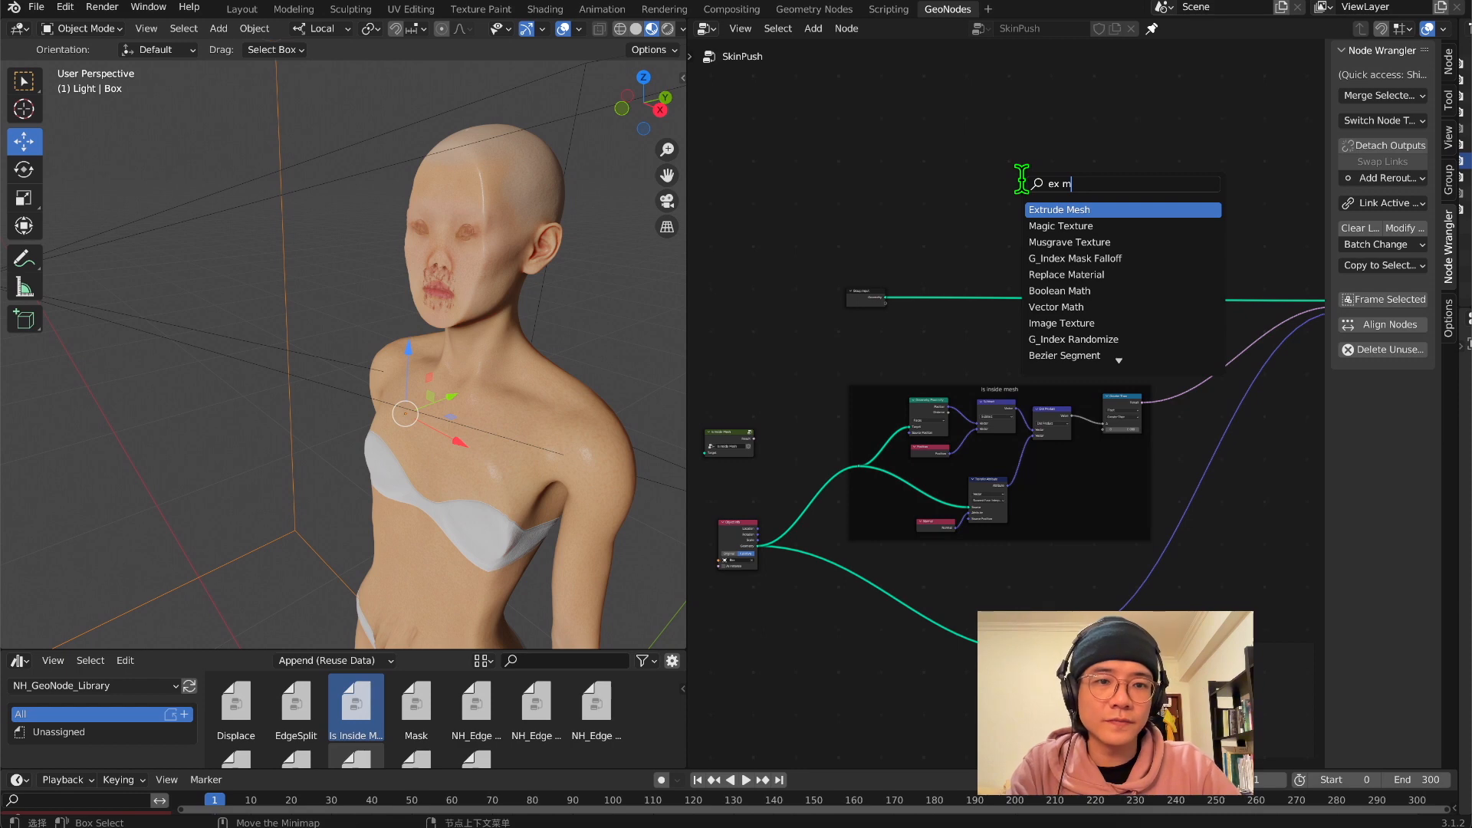
key(Return)
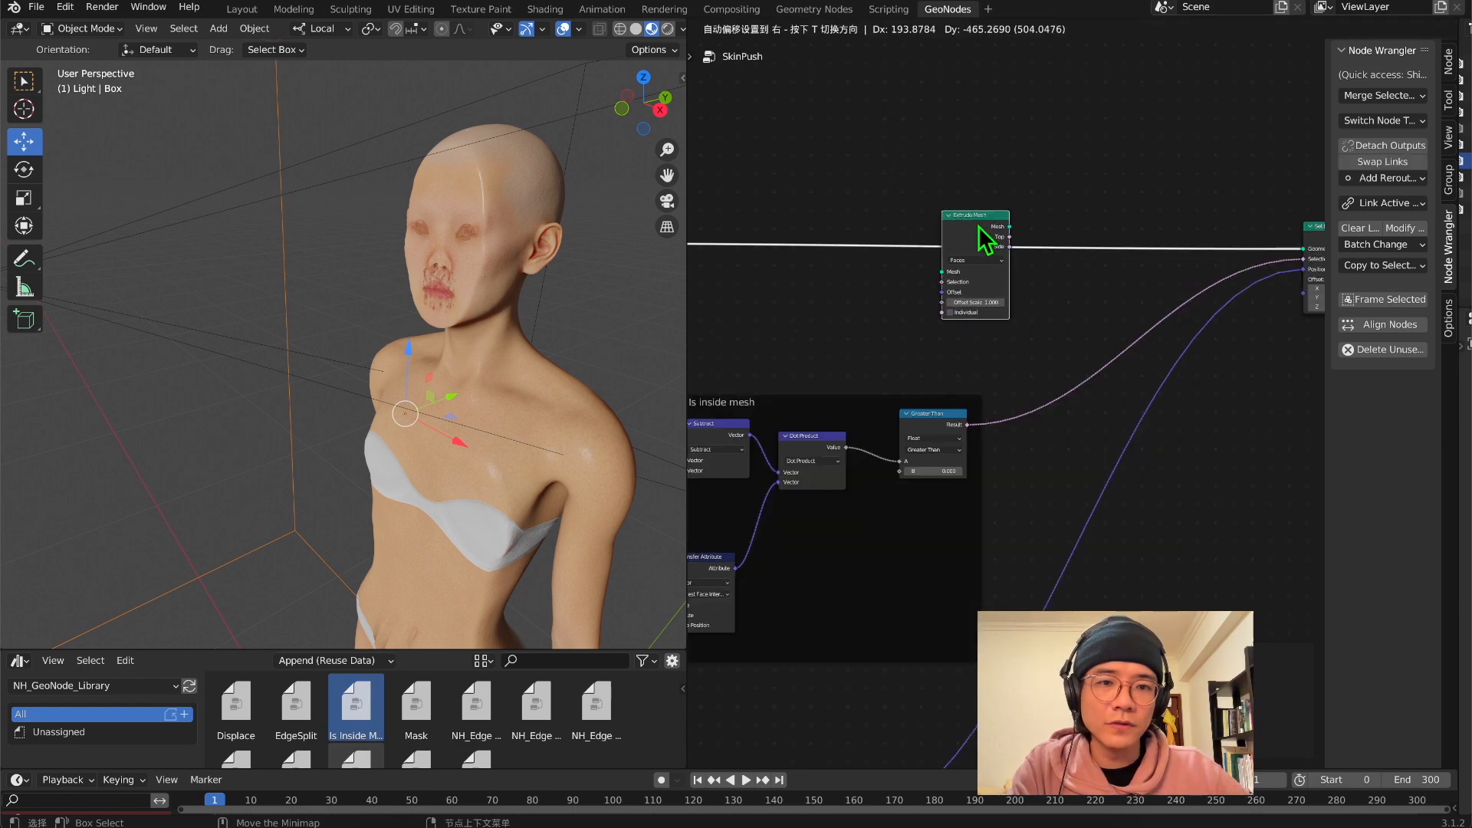
click(978, 226)
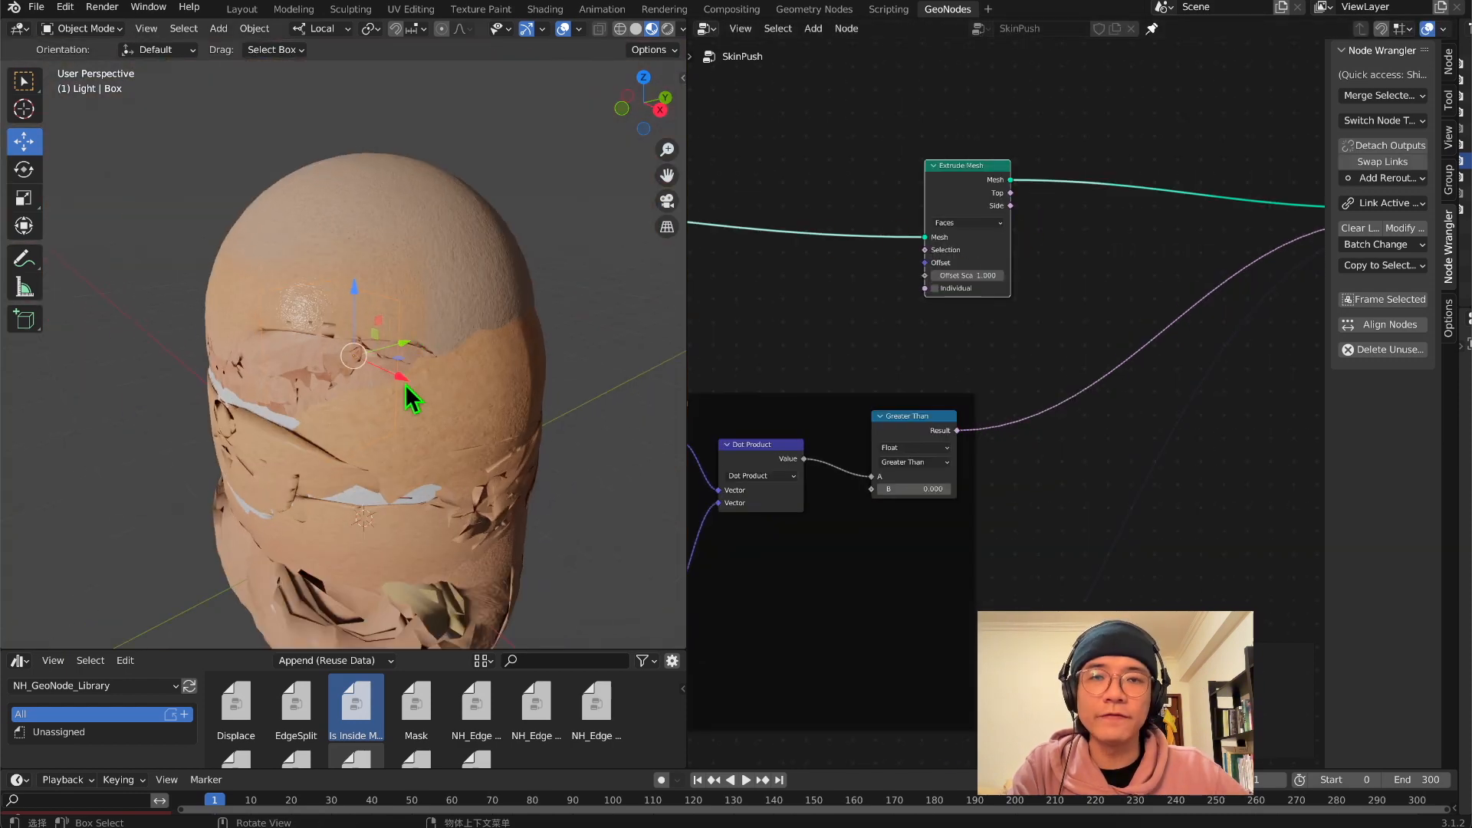
Set the Extrude Mesh node's Offset Scale to 0.01
scroll(998, 192, up, 4)
double_click(956, 229)
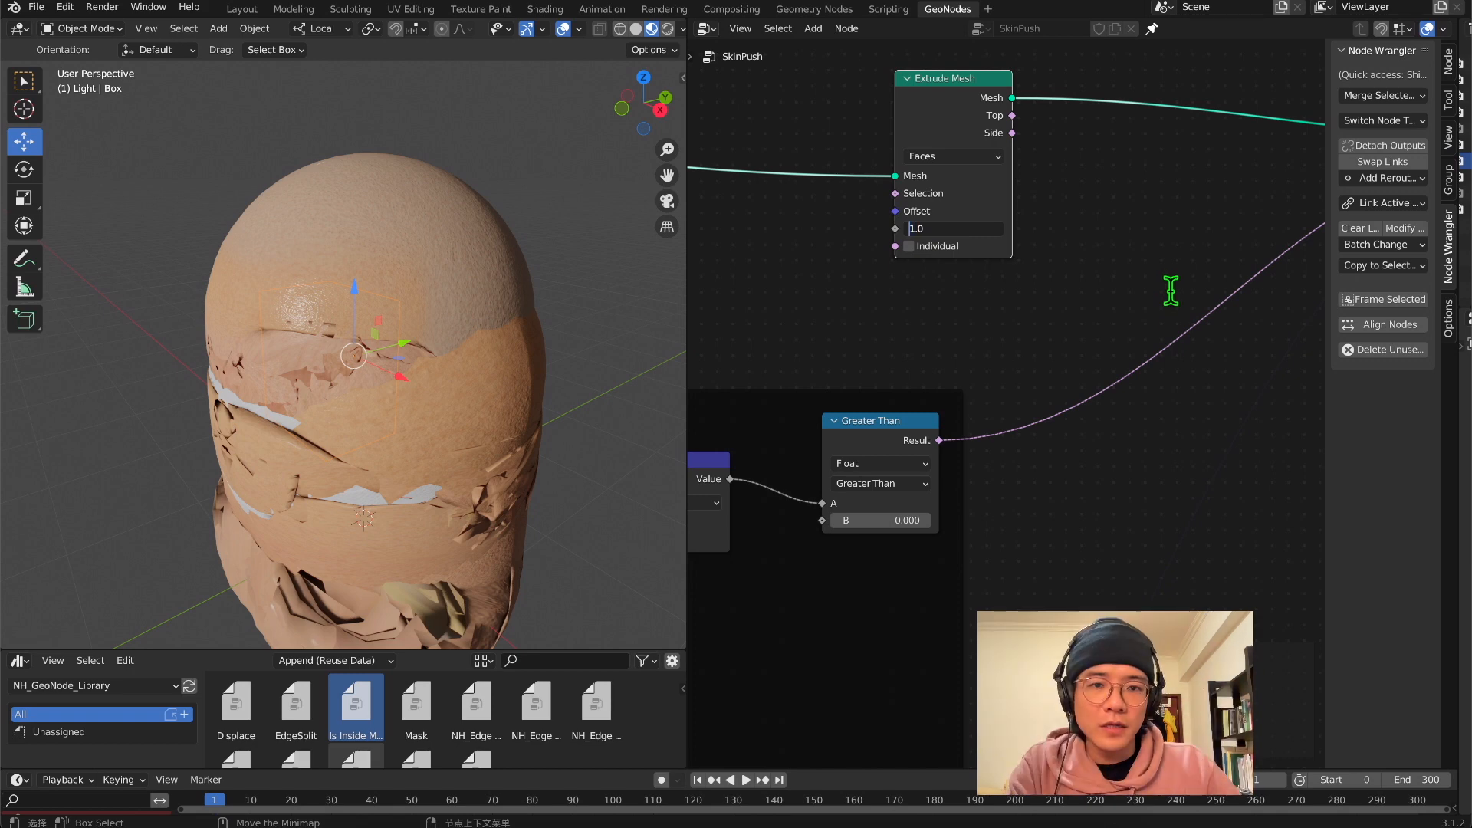
text(0.01)
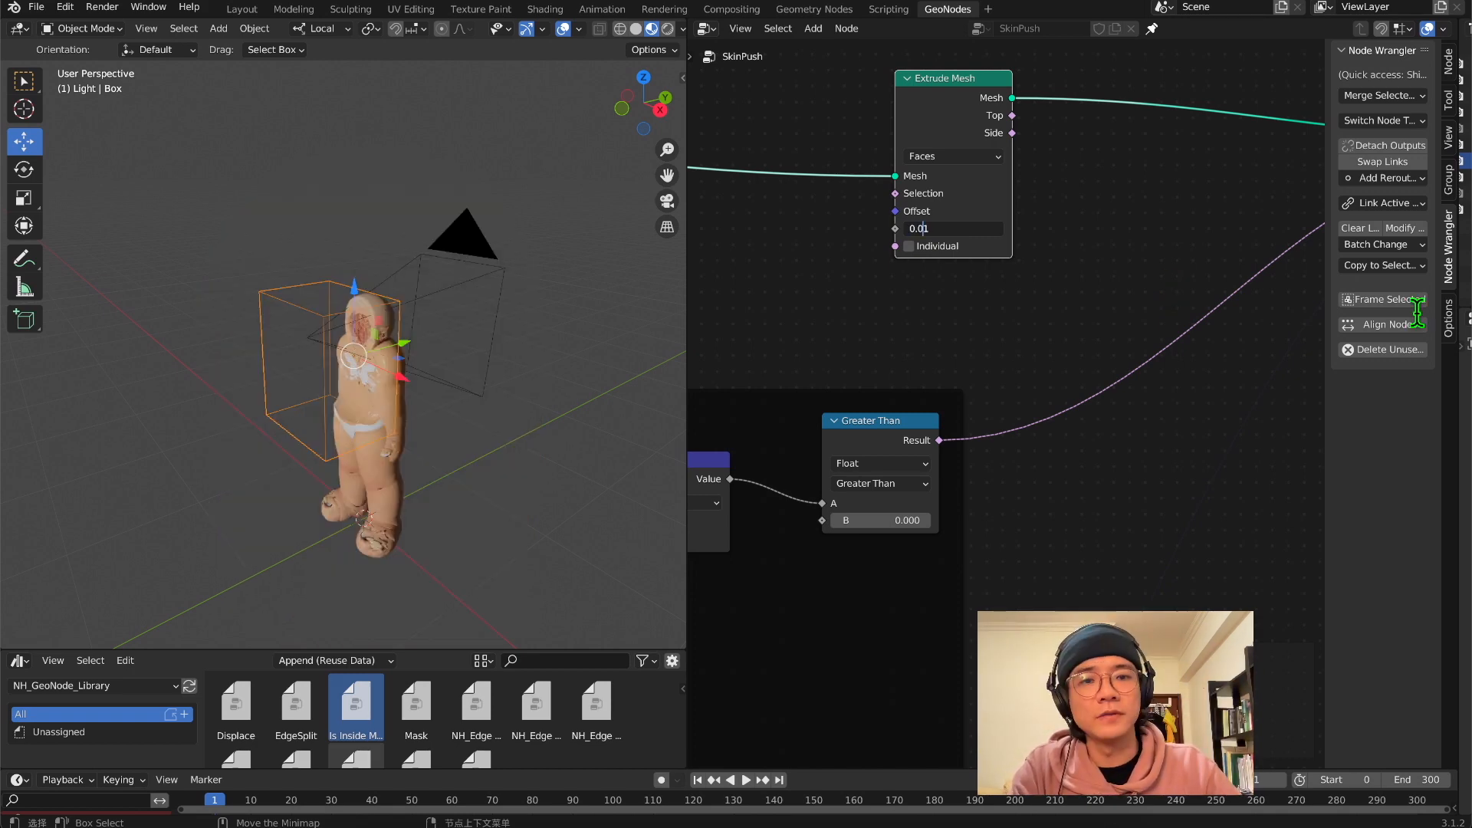
key(Return)
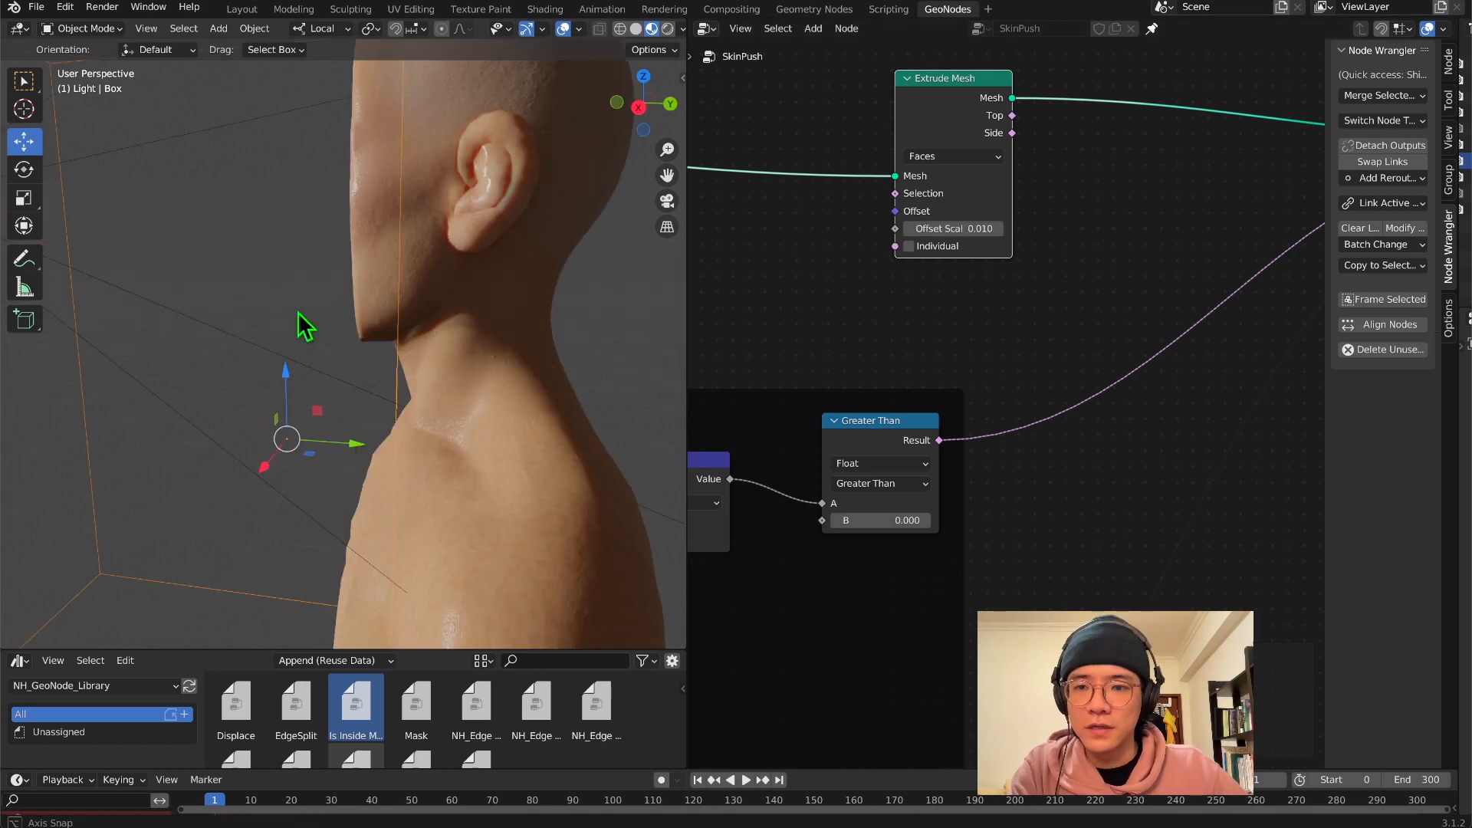
scroll(315, 299, down, 3)
Connect the Greater Than node's Result to Extrude Mesh's Selection so only the inside-mesh faces are extruded
middle_drag(297, 313, 353, 287)
scroll(855, 353, down, 4)
key(g)
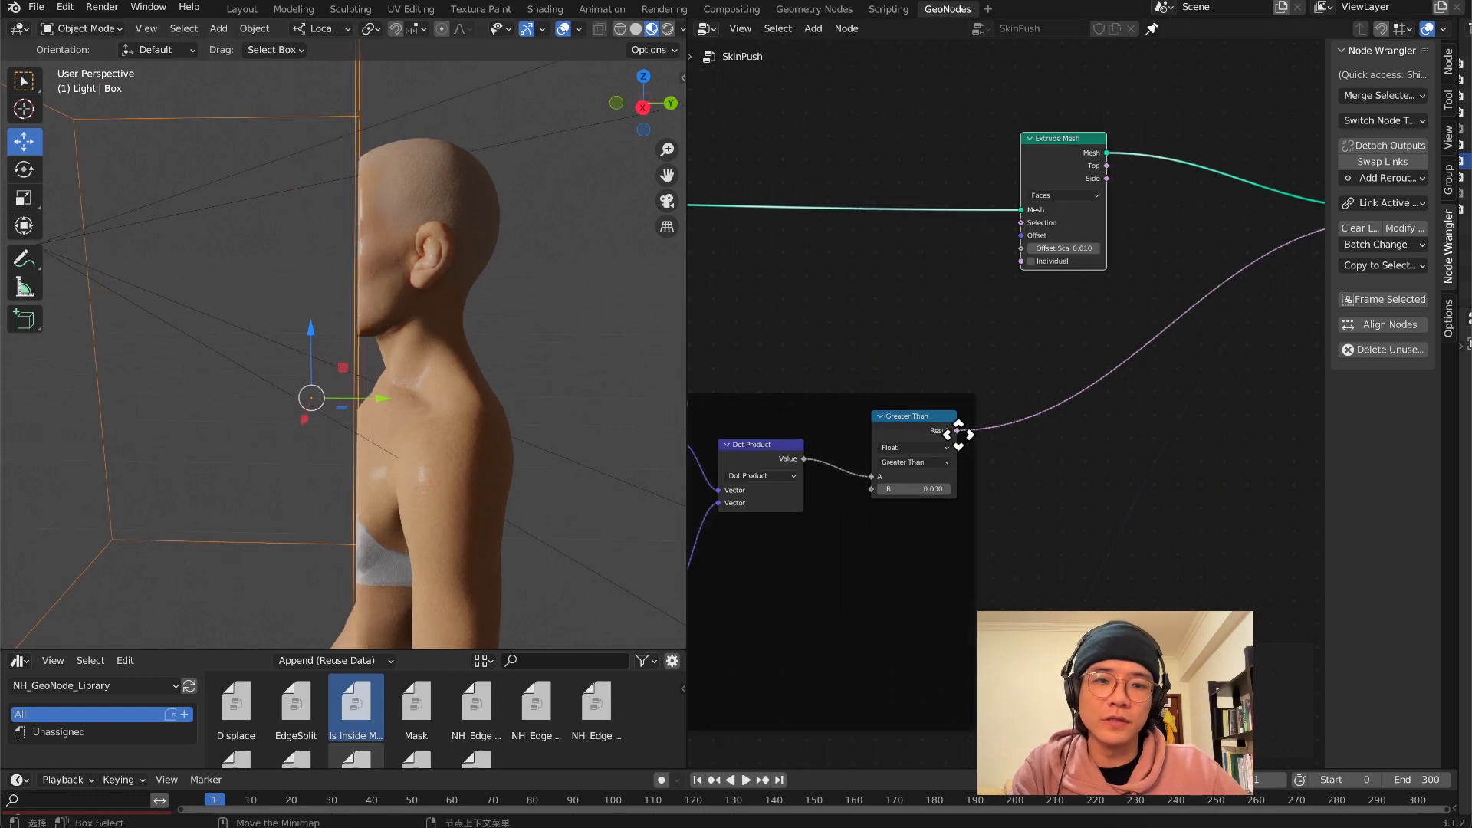
click(956, 430)
click(957, 431)
drag(957, 430, 1021, 223)
middle_drag(441, 341, 401, 398)
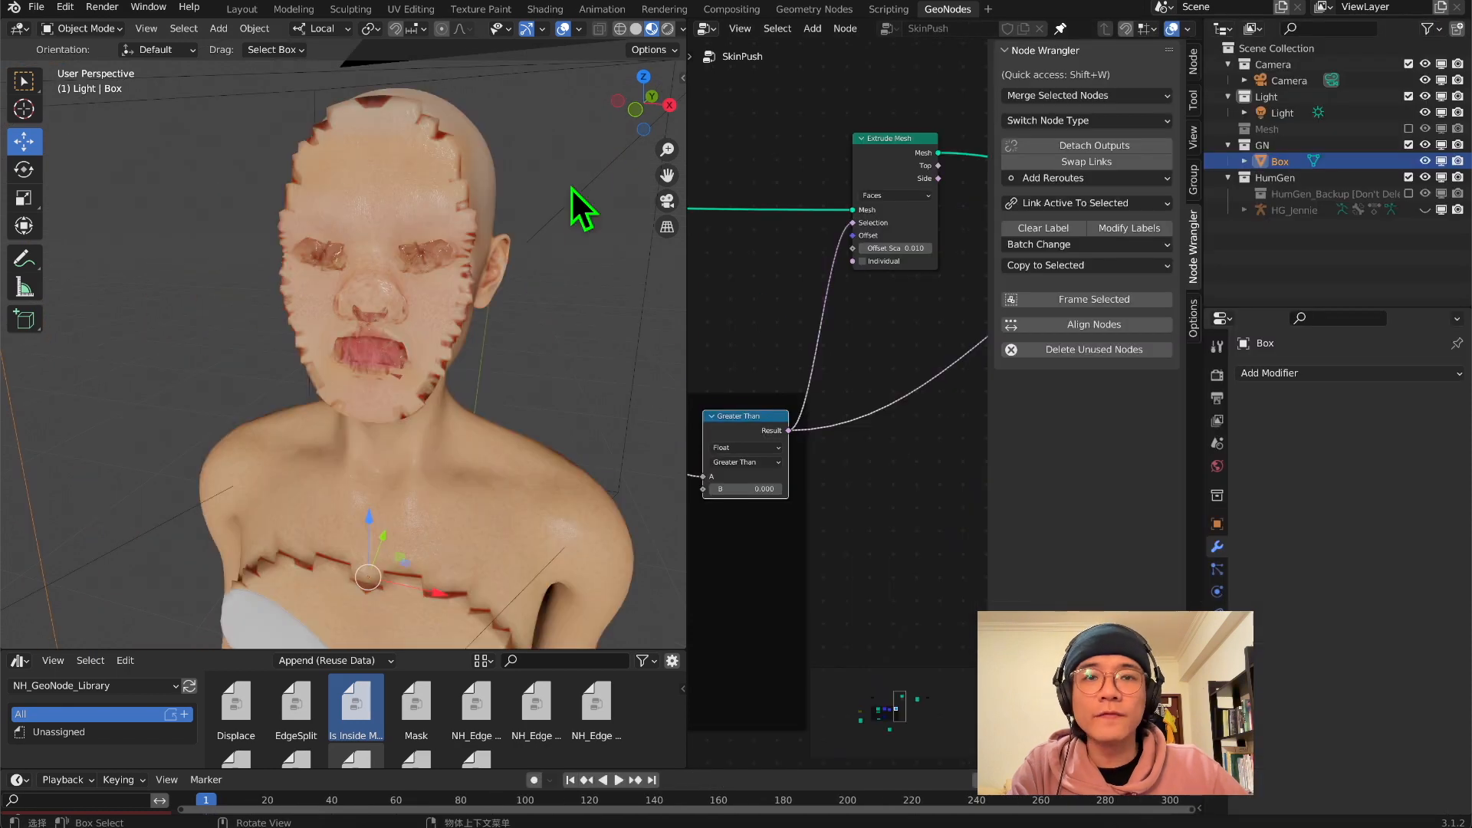
Add a Smooth modifier to the body after GeometryNodes, with Factor 1.000 and Repeat 10
click(536, 302)
click(1303, 372)
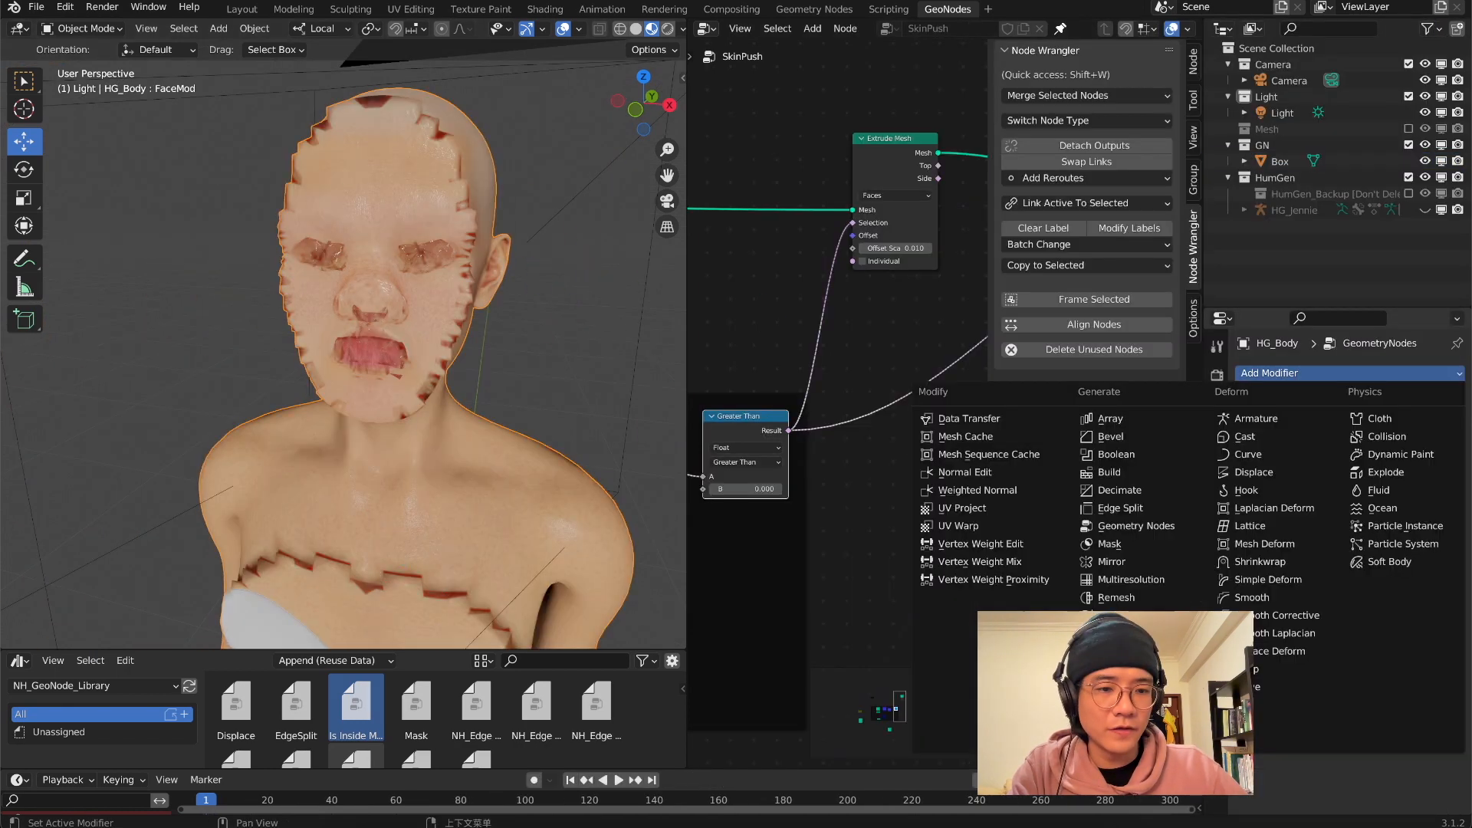
click(1257, 605)
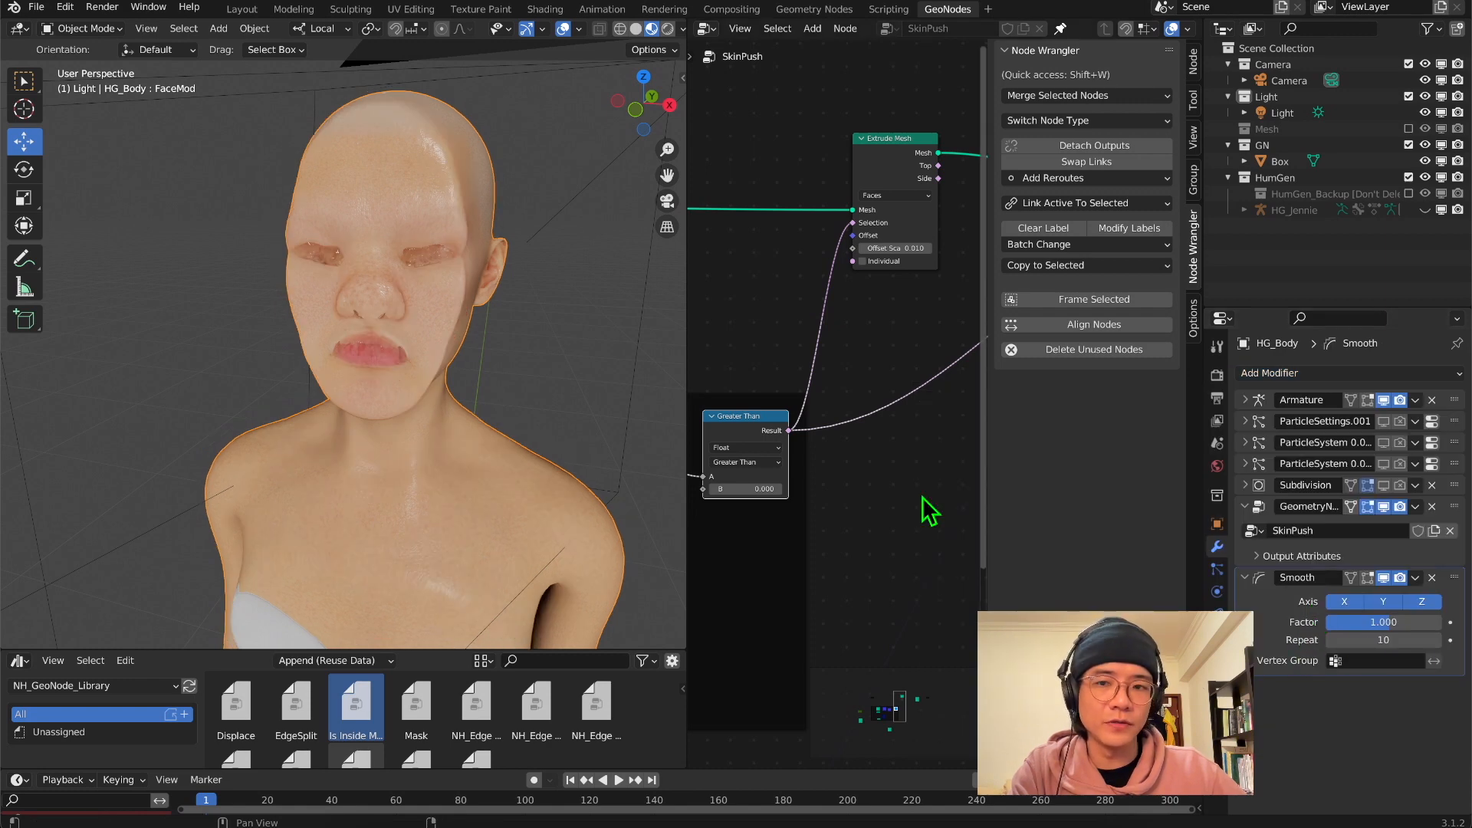
Examine the smoothed, flattened face from several angles, checking the profile, eyes, nose and lips
scroll(491, 348, up, 5)
scroll(491, 348, down, 5)
middle_drag(491, 348, 504, 319)
scroll(509, 324, up, 4)
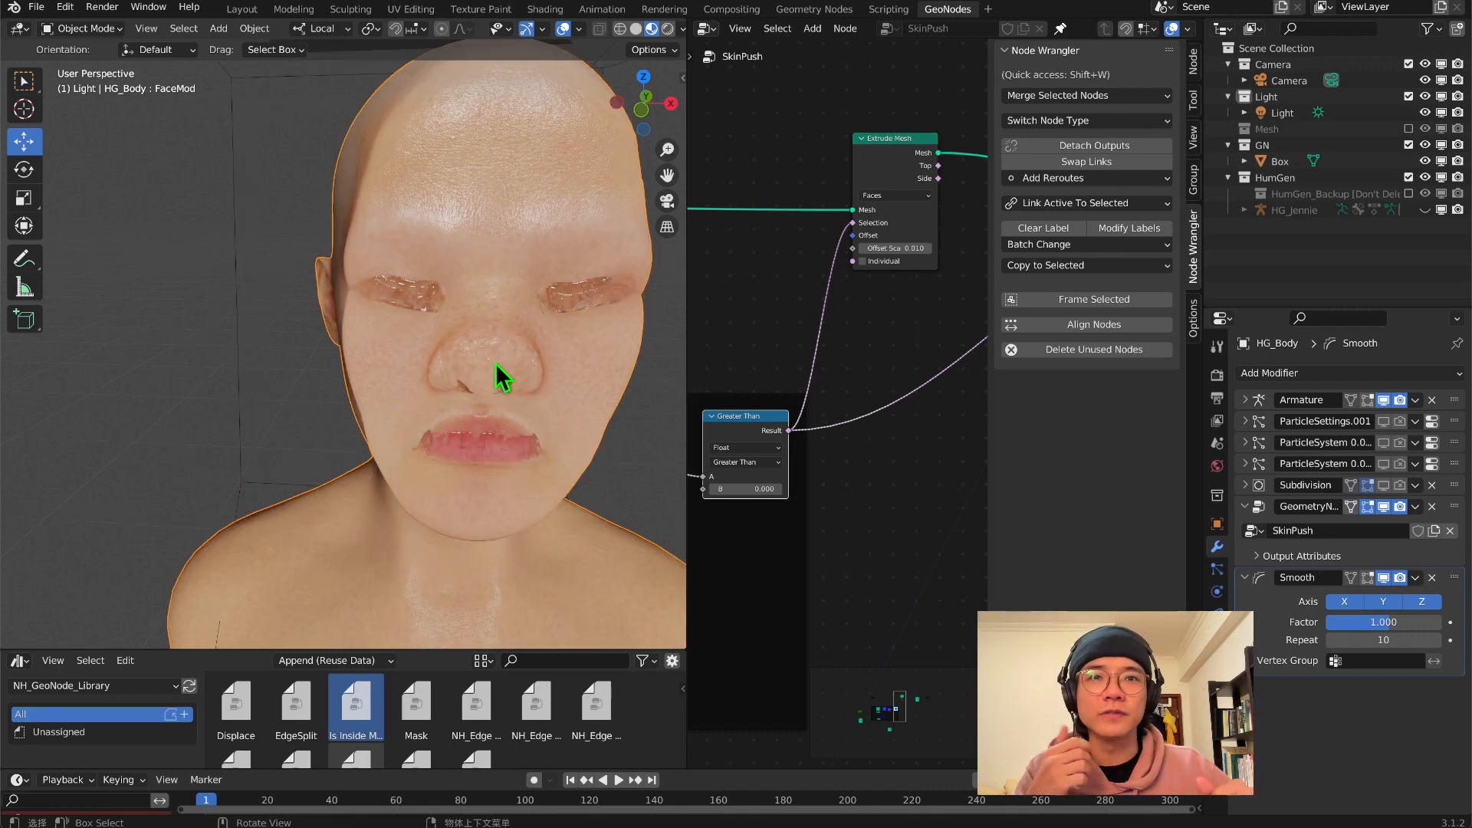
middle_drag(502, 376, 333, 292)
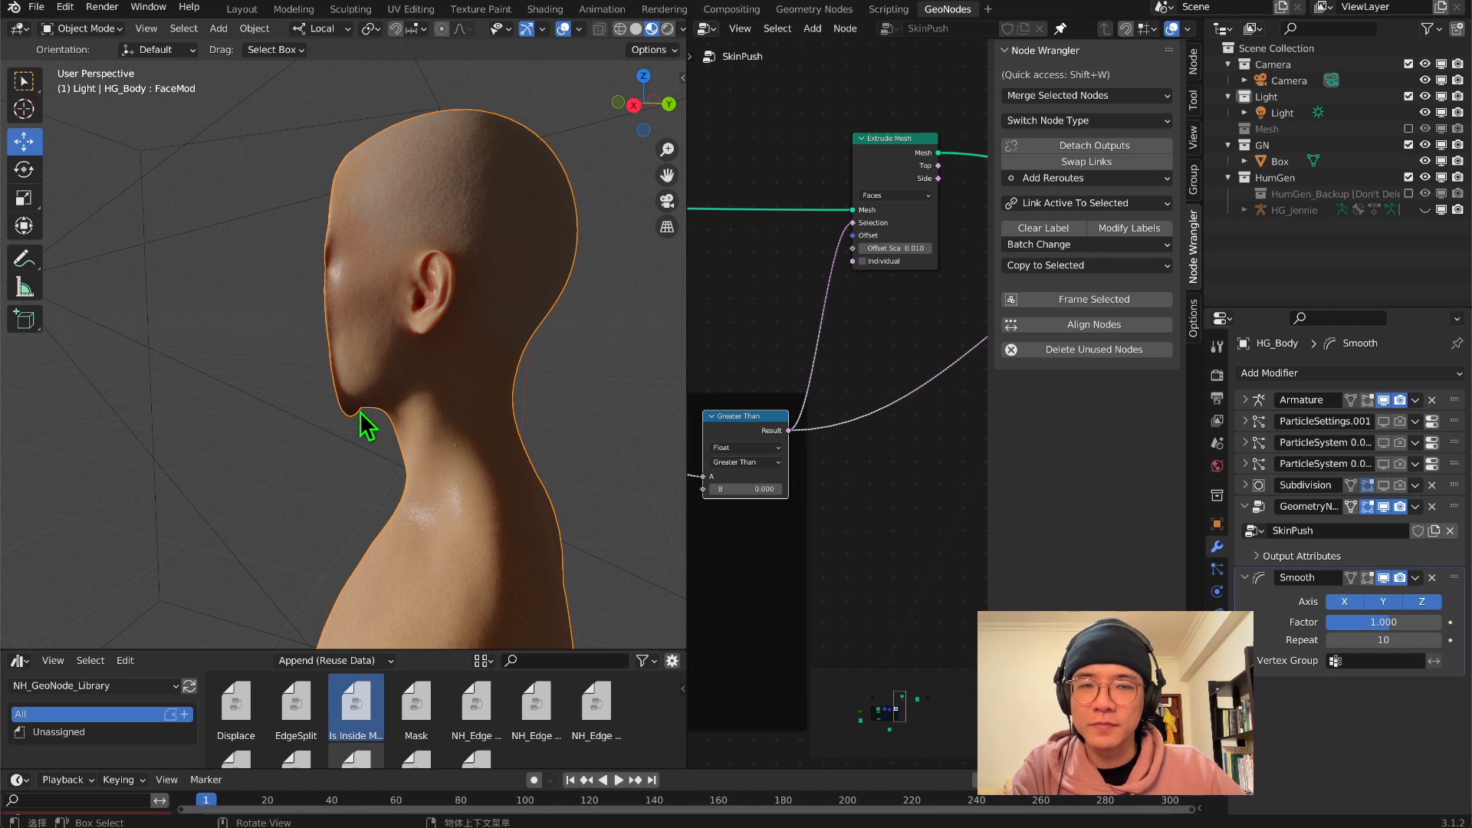
middle_drag(307, 374, 611, 381)
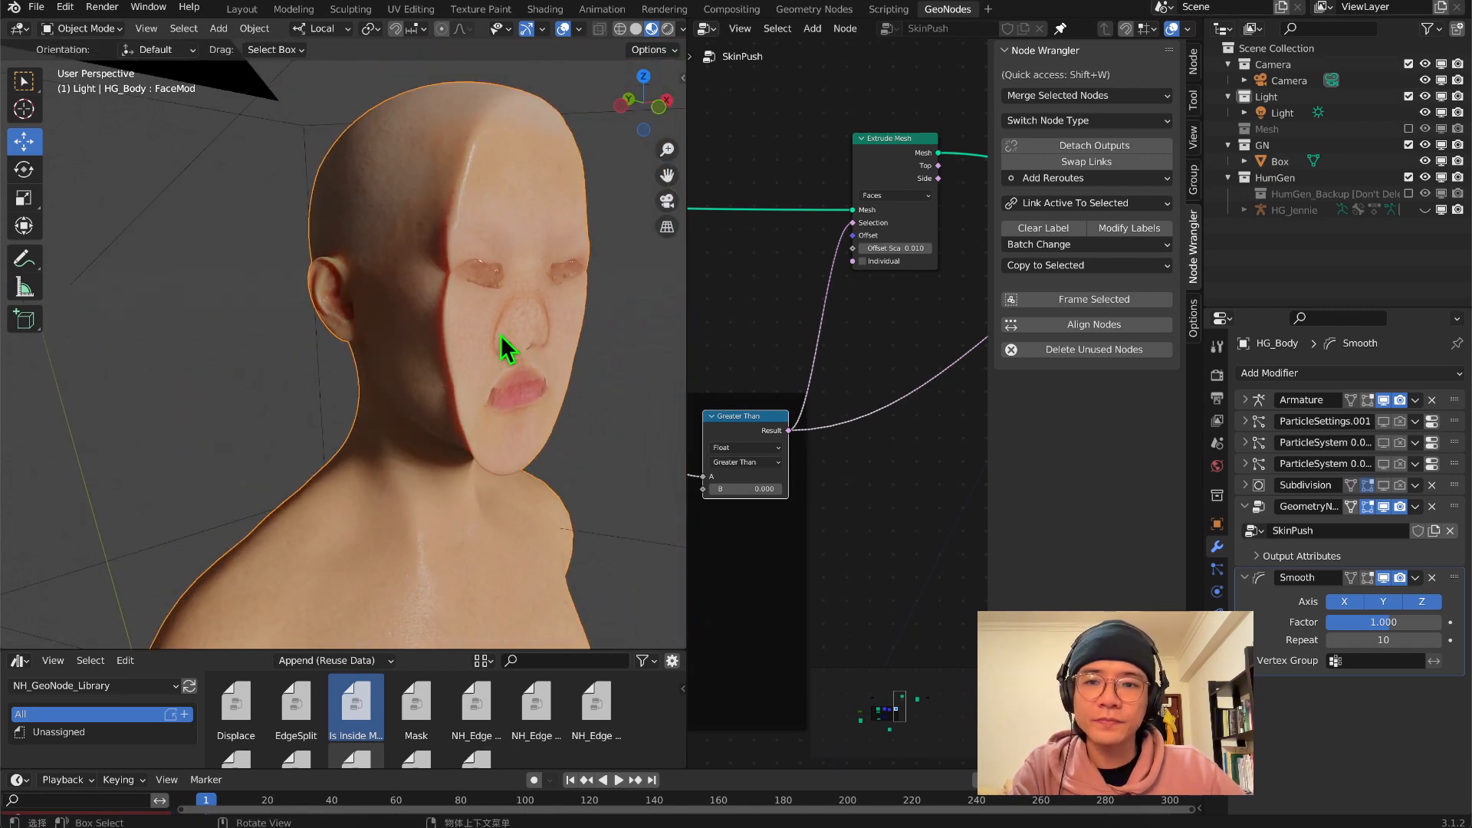
middle_drag(509, 352, 457, 315)
scroll(463, 320, up, 2)
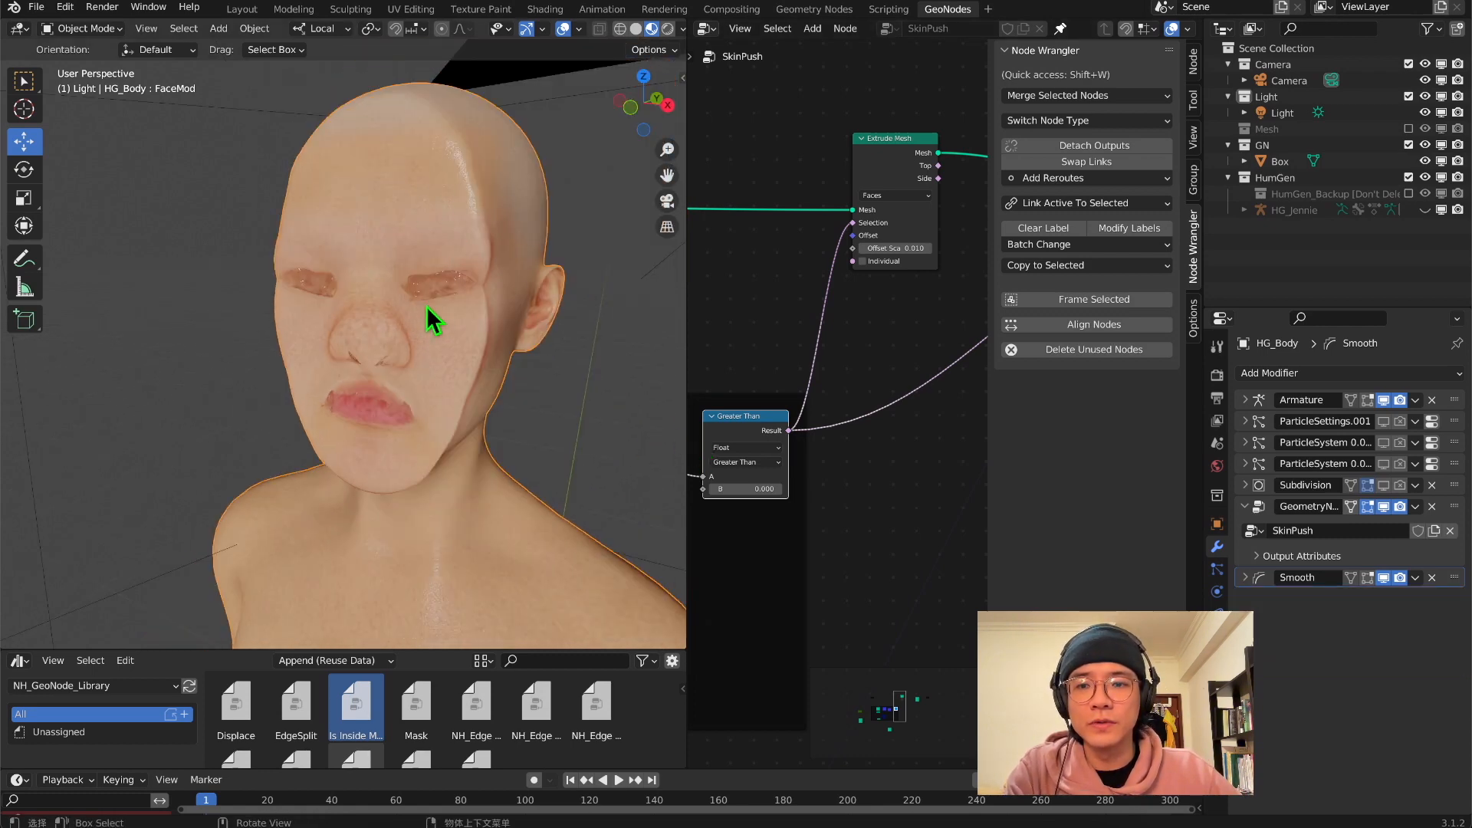
mouse_move(426, 306)
middle_down()
mouse_move(514, 307)
mouse_move(452, 301)
mouse_move(355, 256)
middle_up()
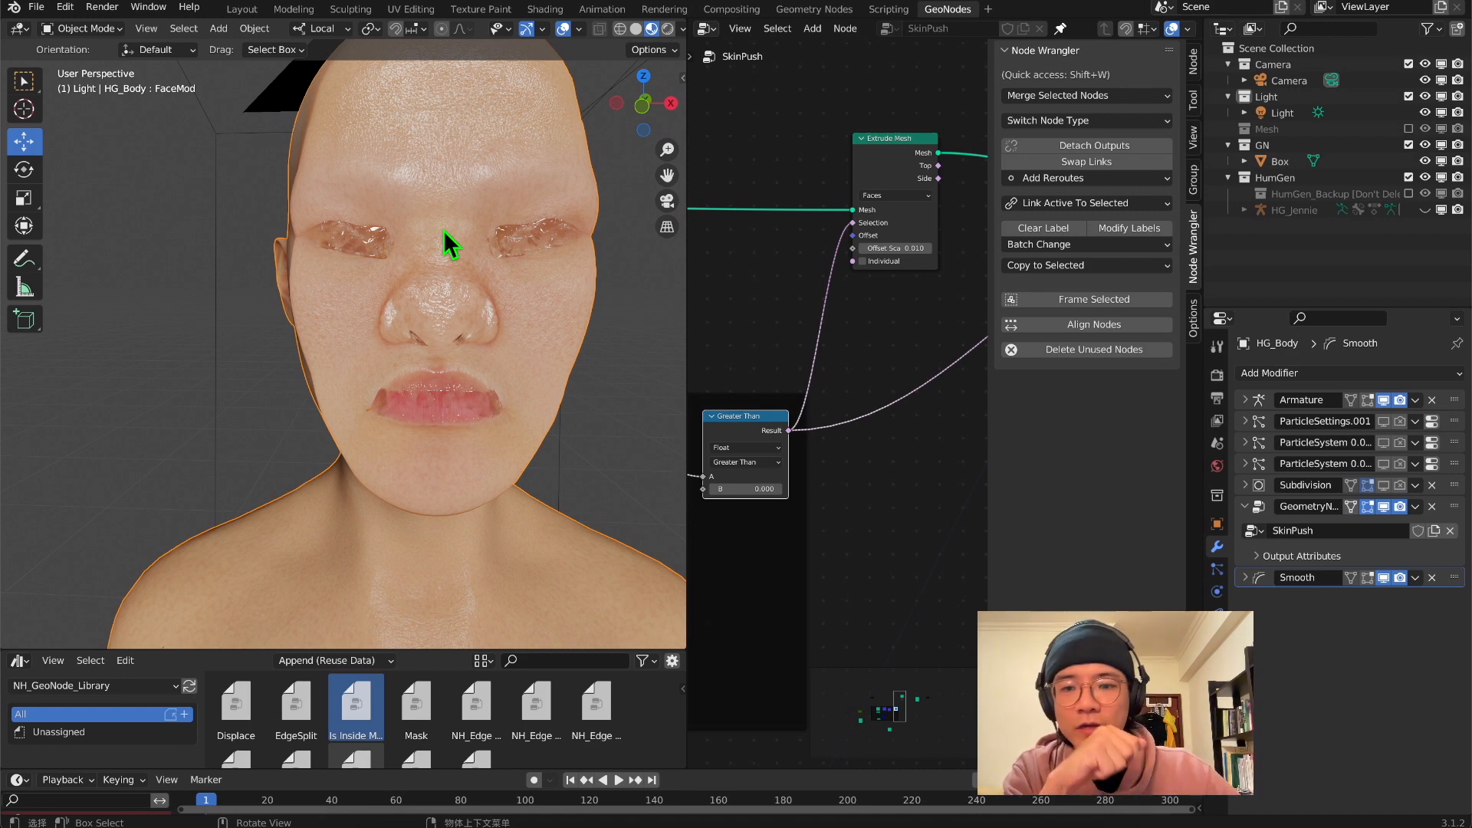
mouse_move(437, 329)
middle_down()
mouse_move(486, 352)
mouse_move(526, 338)
mouse_move(440, 332)
middle_up()
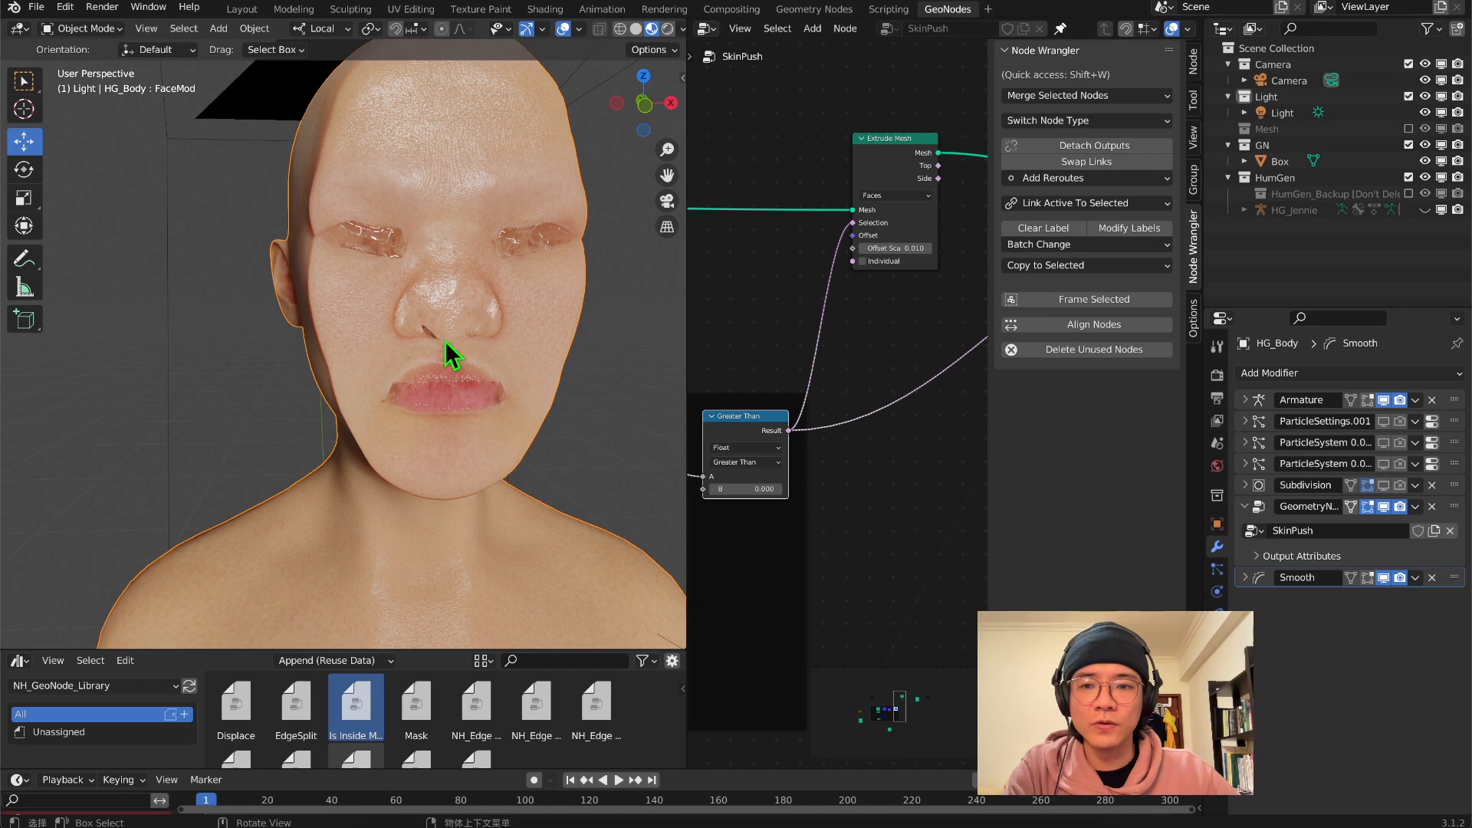
middle_drag(488, 390, 432, 265)
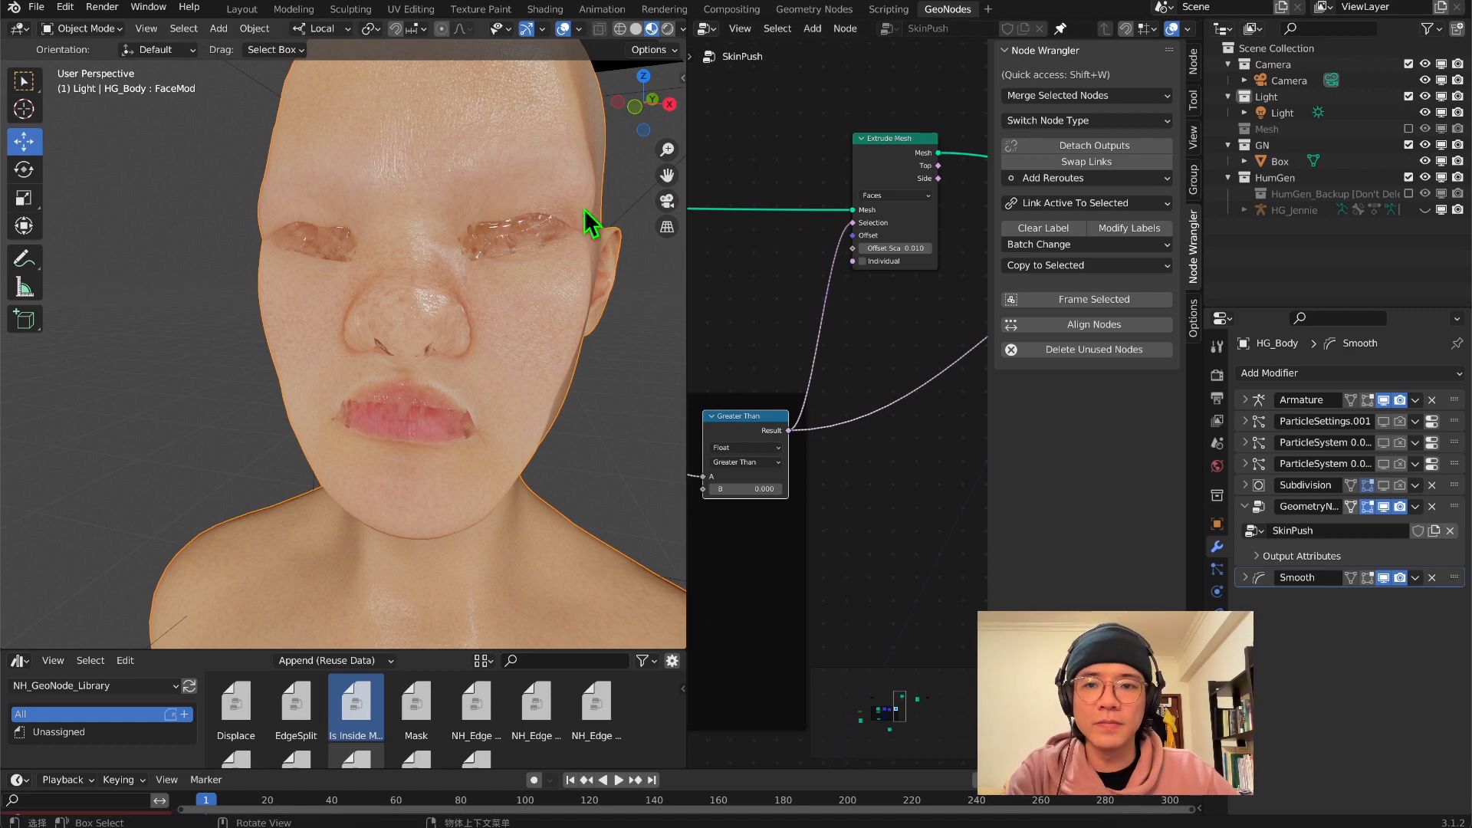
scroll(515, 240, down, 3)
middle_drag(510, 240, 493, 239)
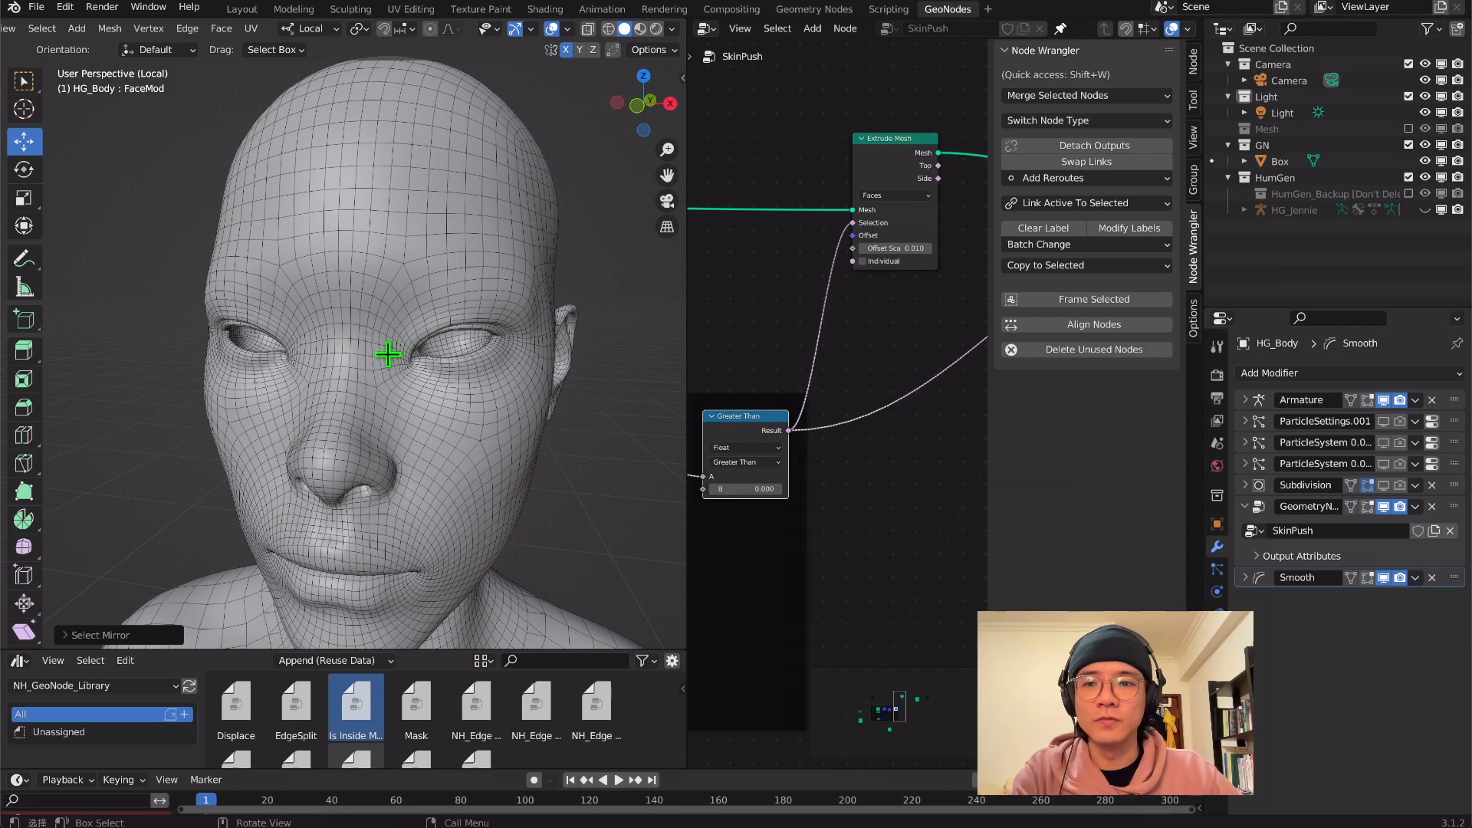
Select the inner faces of one eye socket on the body mesh, bounded by the eyelid edge
middle_drag(388, 353, 341, 358)
scroll(334, 387, up, 8)
ctrl+click(335, 406)
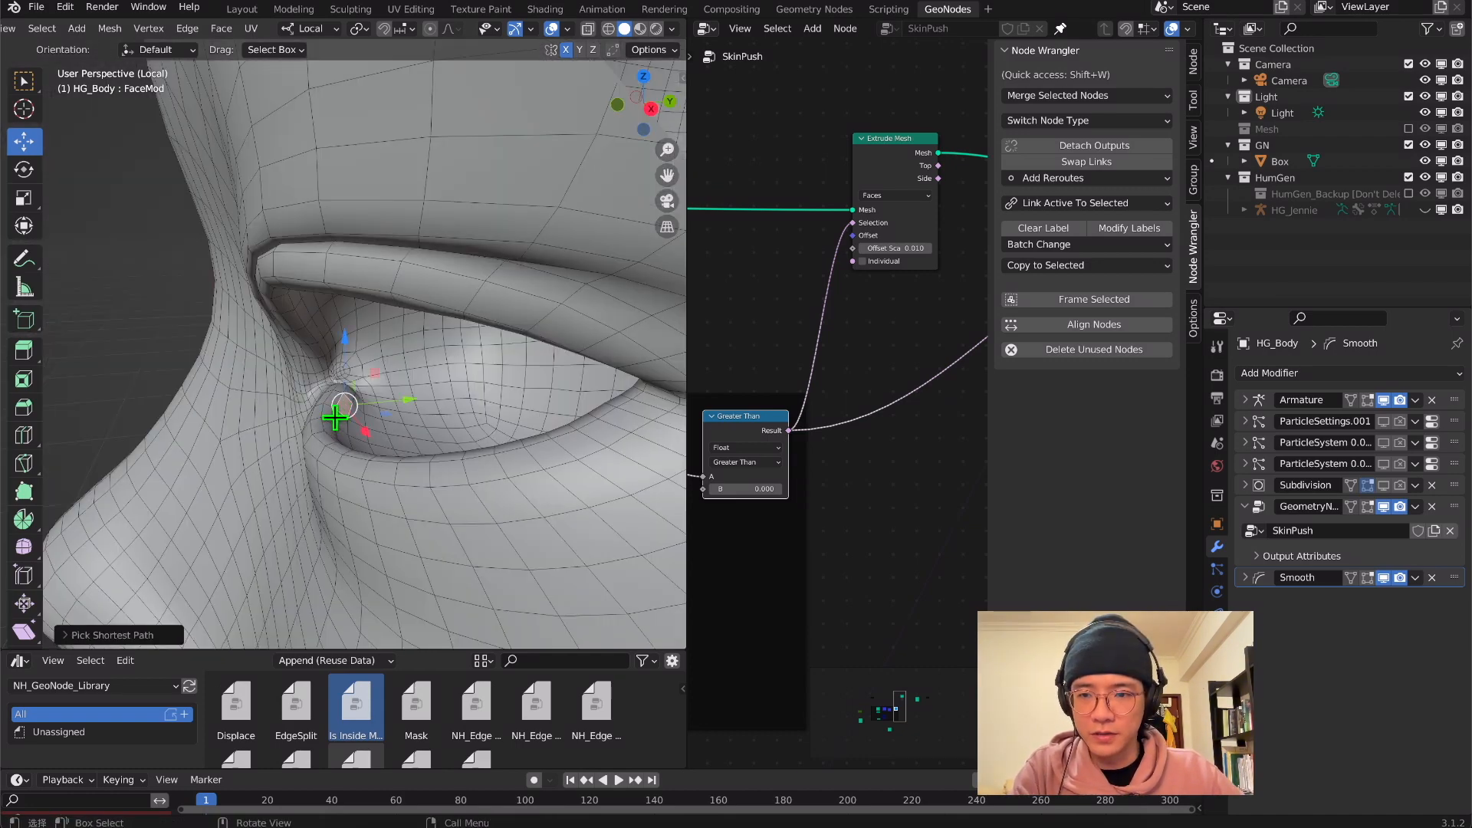
click(335, 418)
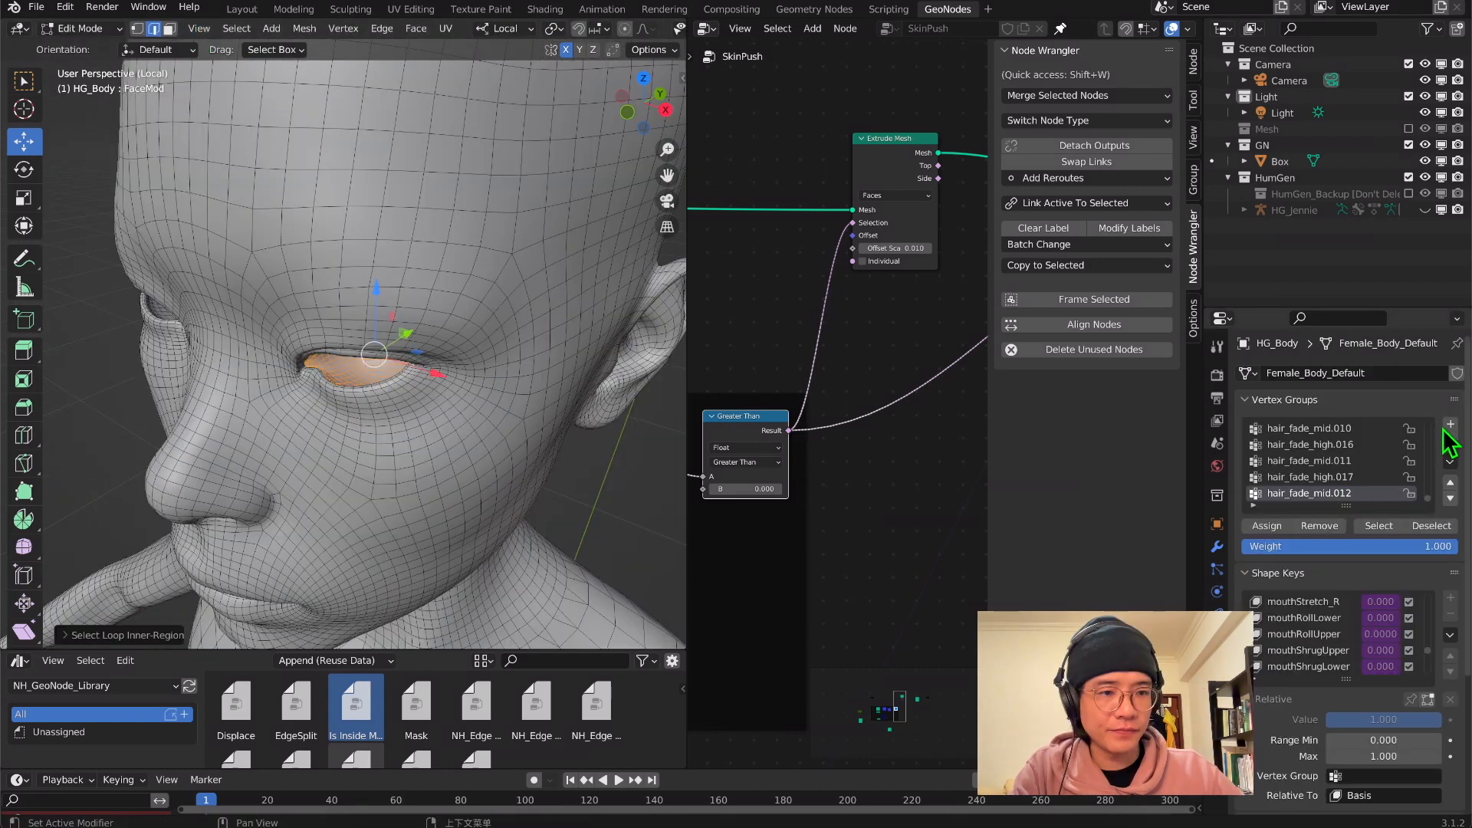
Create a vertex group named Hide on the body and assign the selected eye-socket faces to it
click(1449, 424)
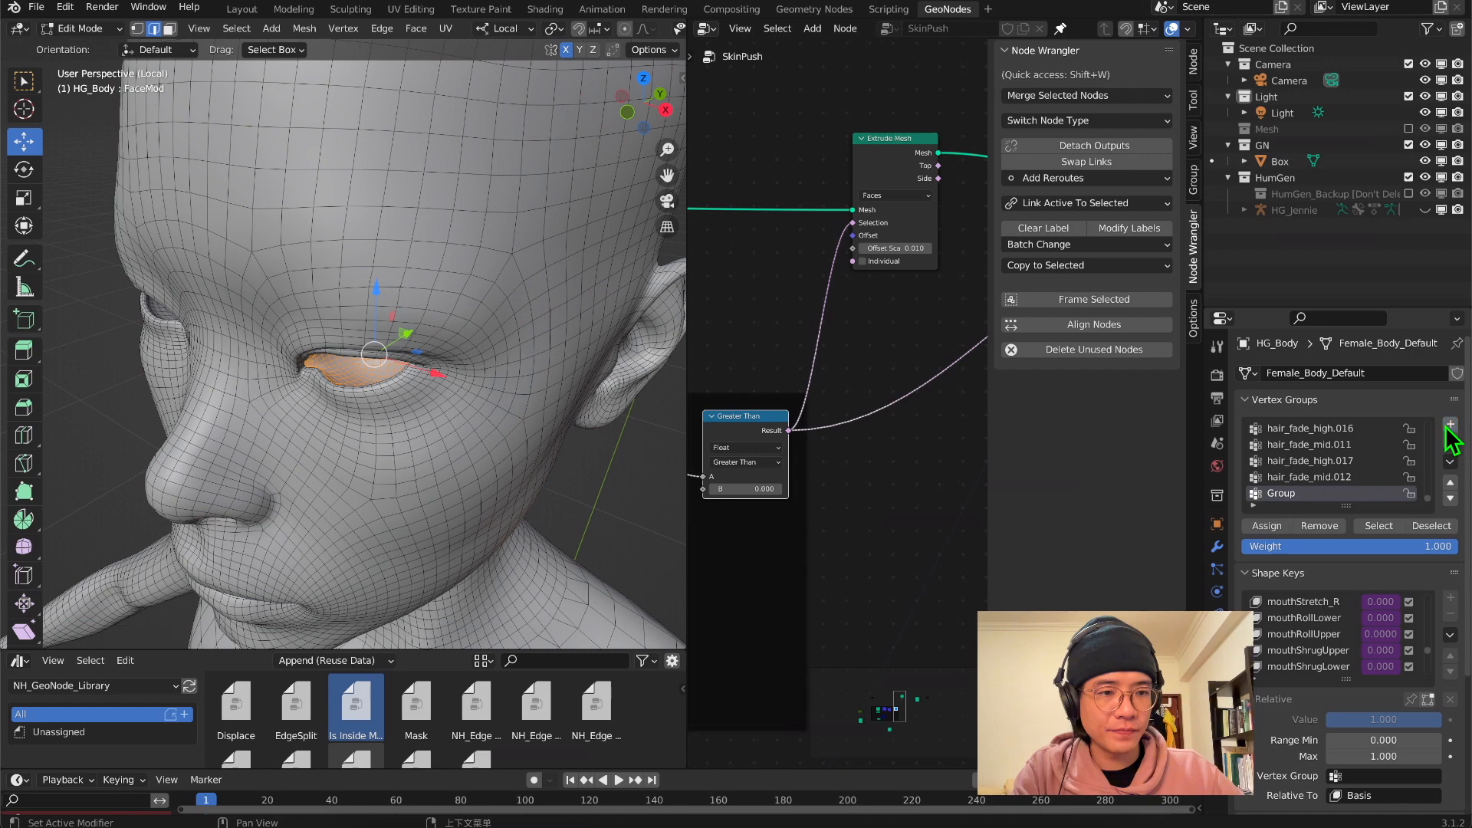
double_click(1281, 495)
text(Hif)
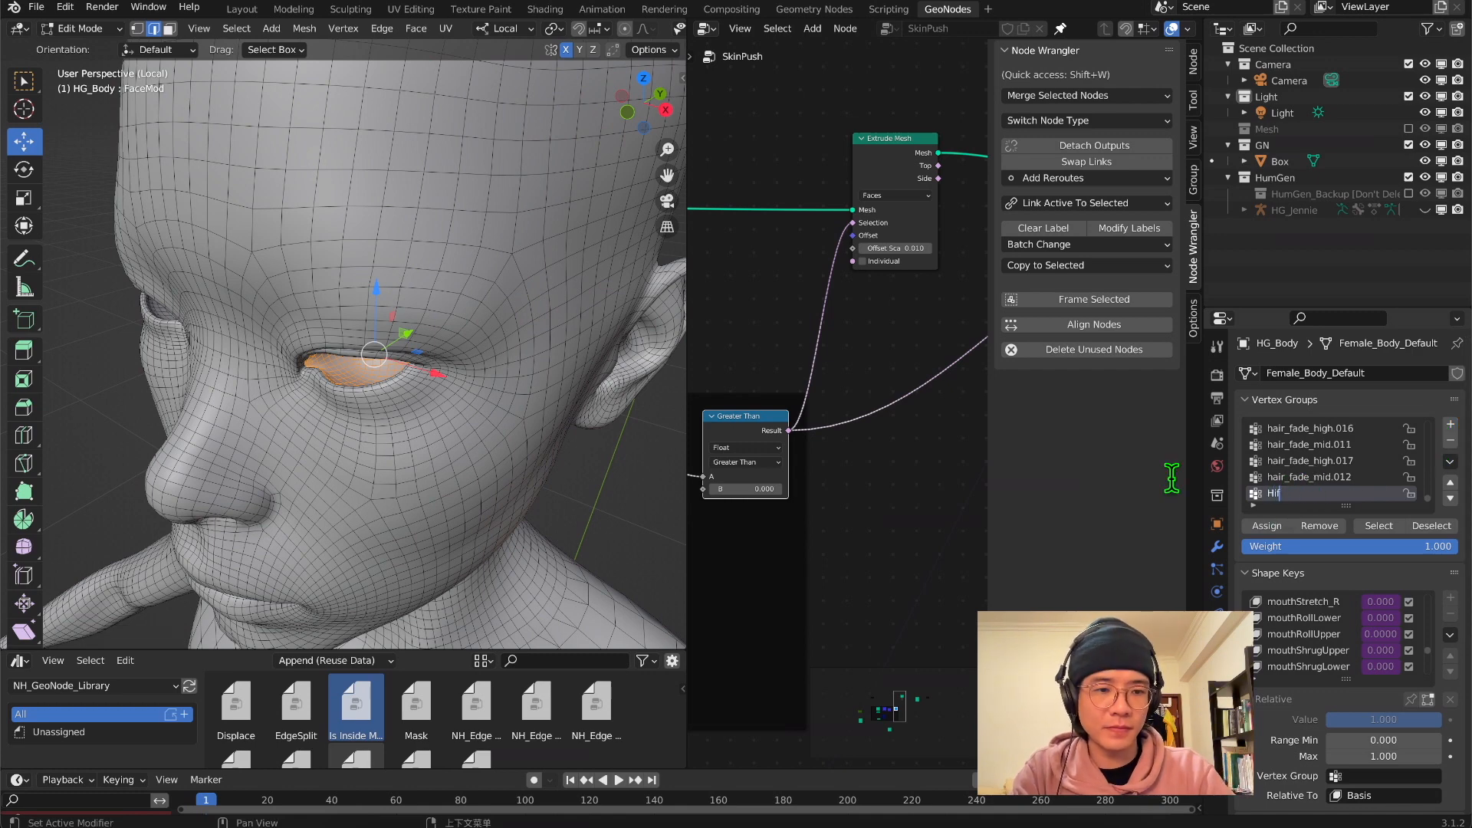
text(de)
key(Return)
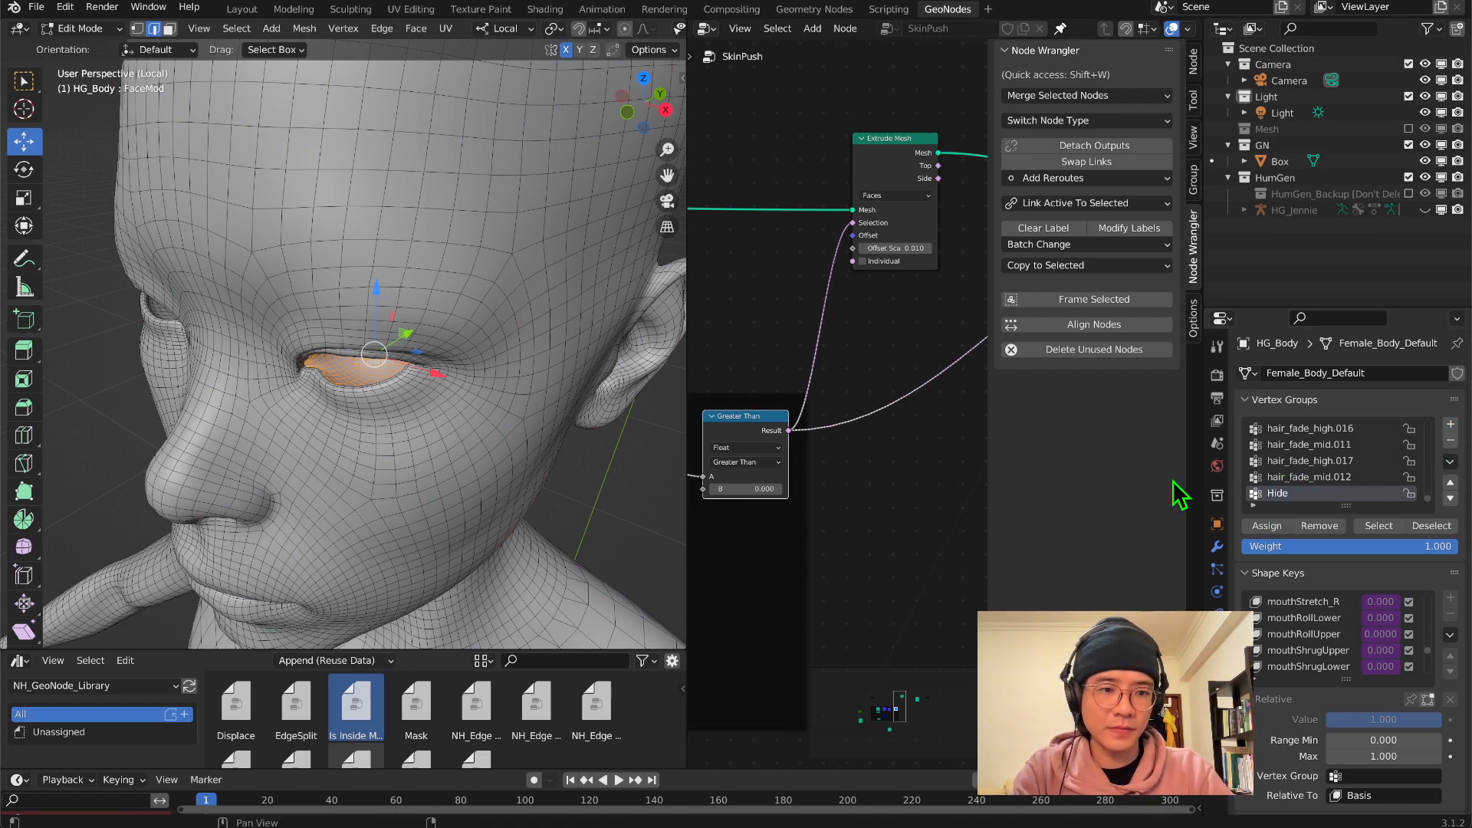
click(1276, 529)
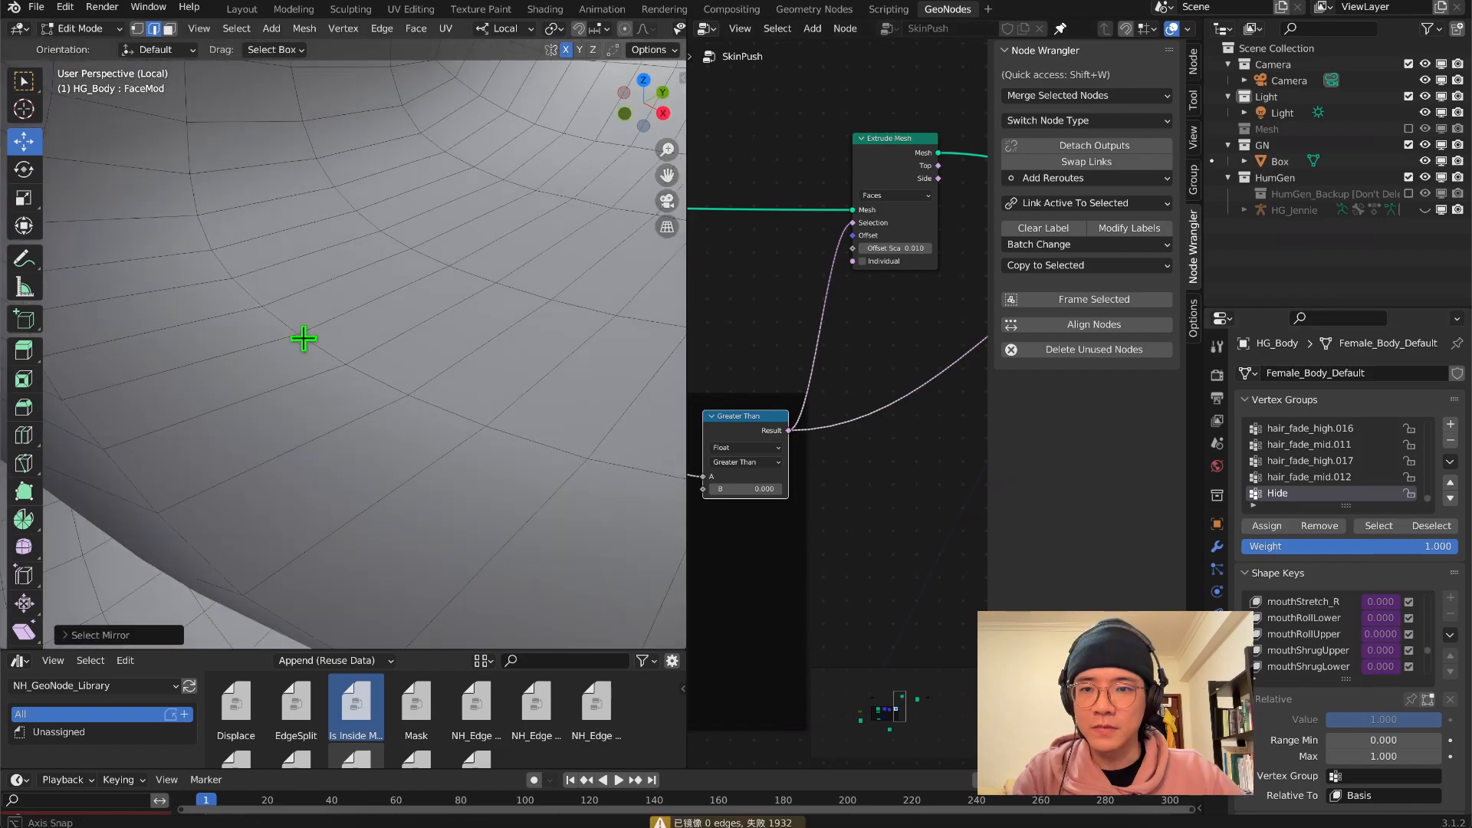
Mirror the eye-socket face selection to the other eye and include the mouth and nostril interiors in the Hide vertex group
middle_drag(304, 339, 227, 253)
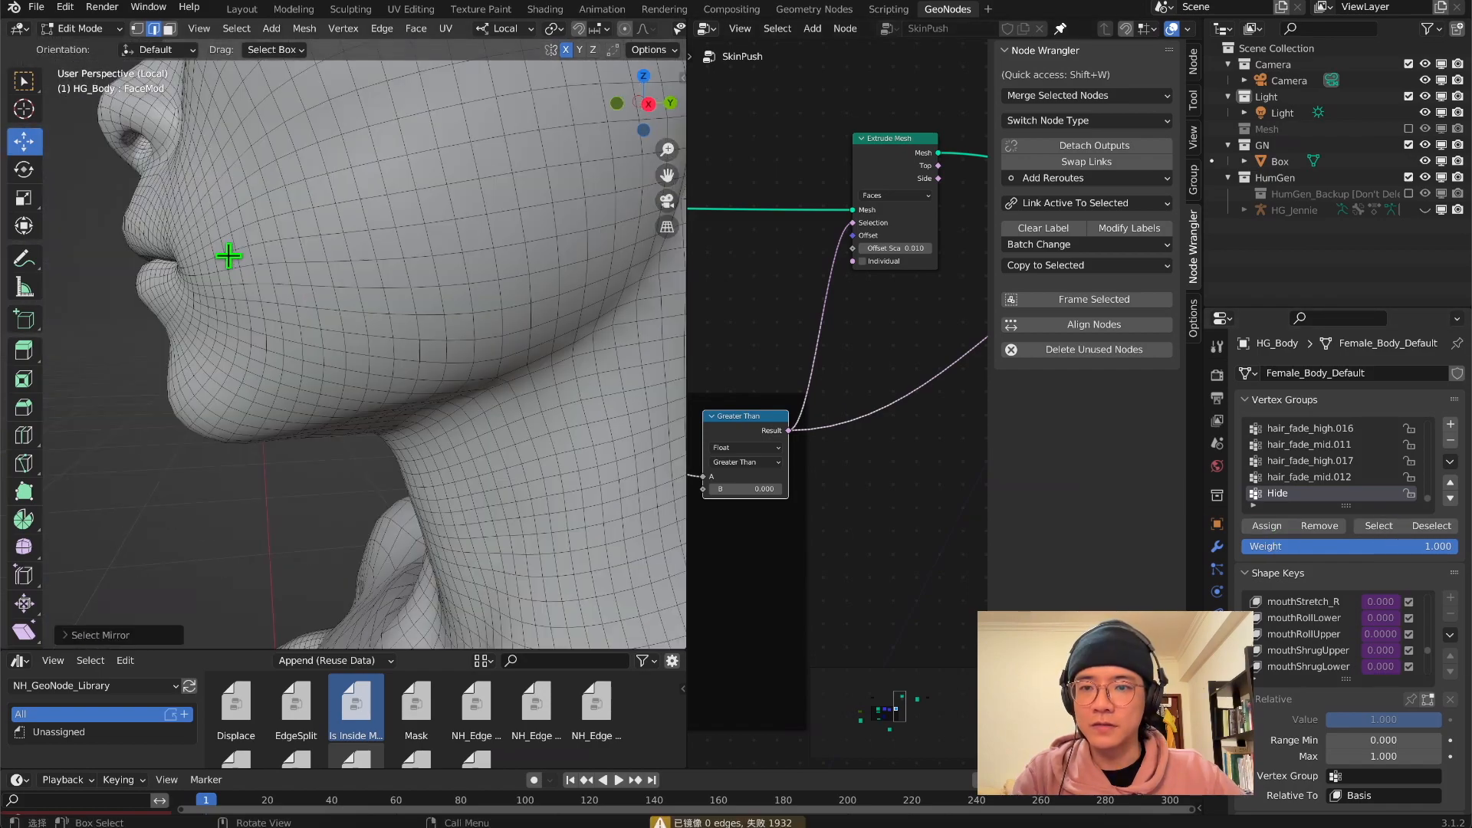
middle_drag(371, 269, 238, 267)
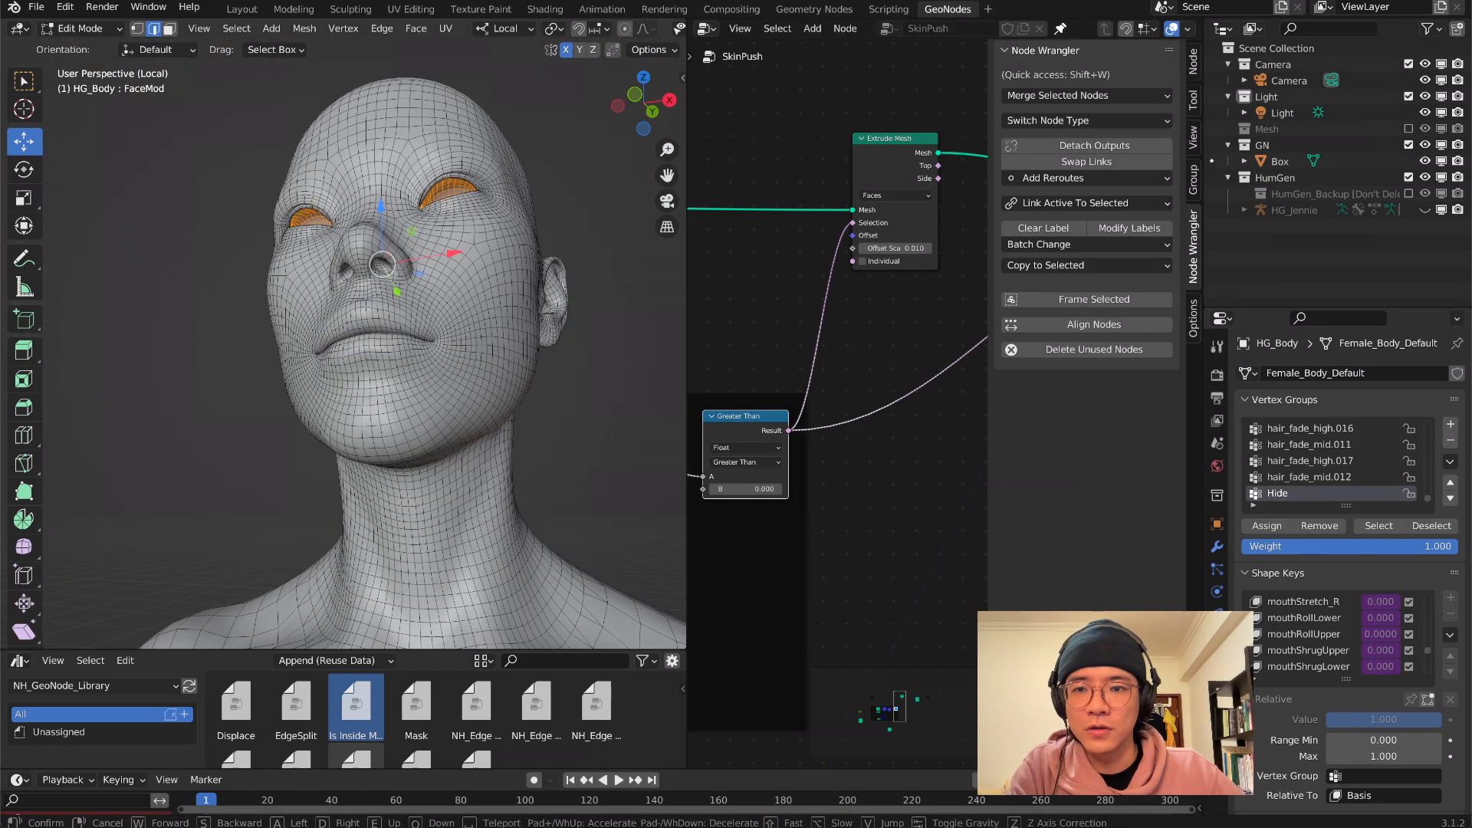
scroll(399, 306, up, 5)
middle_drag(295, 326, 341, 343)
middle_drag(315, 360, 600, 375)
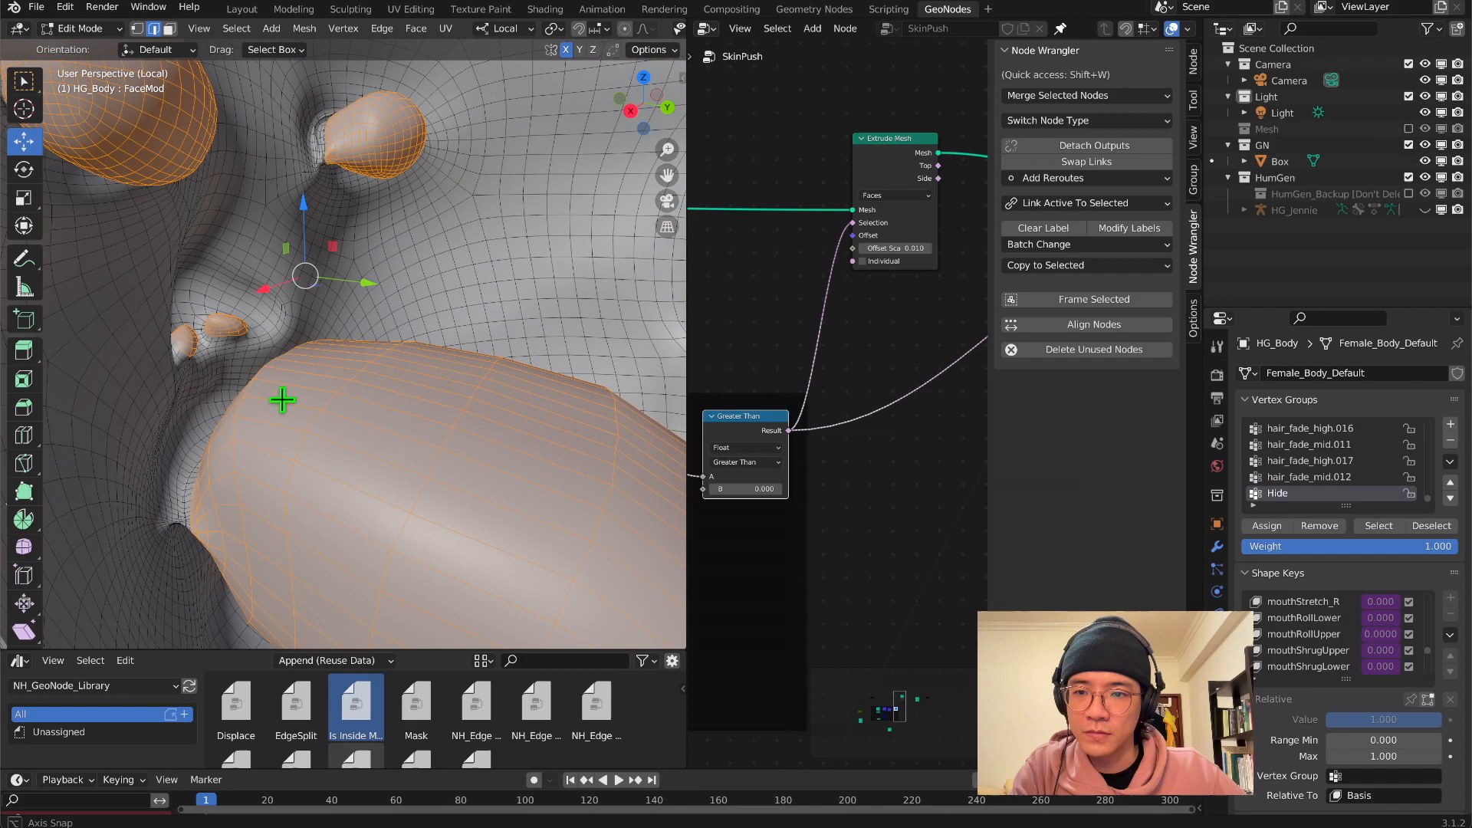
scroll(600, 375, down, 7)
middle_drag(407, 368, 532, 279)
scroll(282, 331, up, 3)
scroll(427, 296, up, 4)
mouse_move(427, 296)
middle_down()
mouse_move(135, 392)
mouse_move(384, 378)
middle_up()
scroll(384, 378, down, 3)
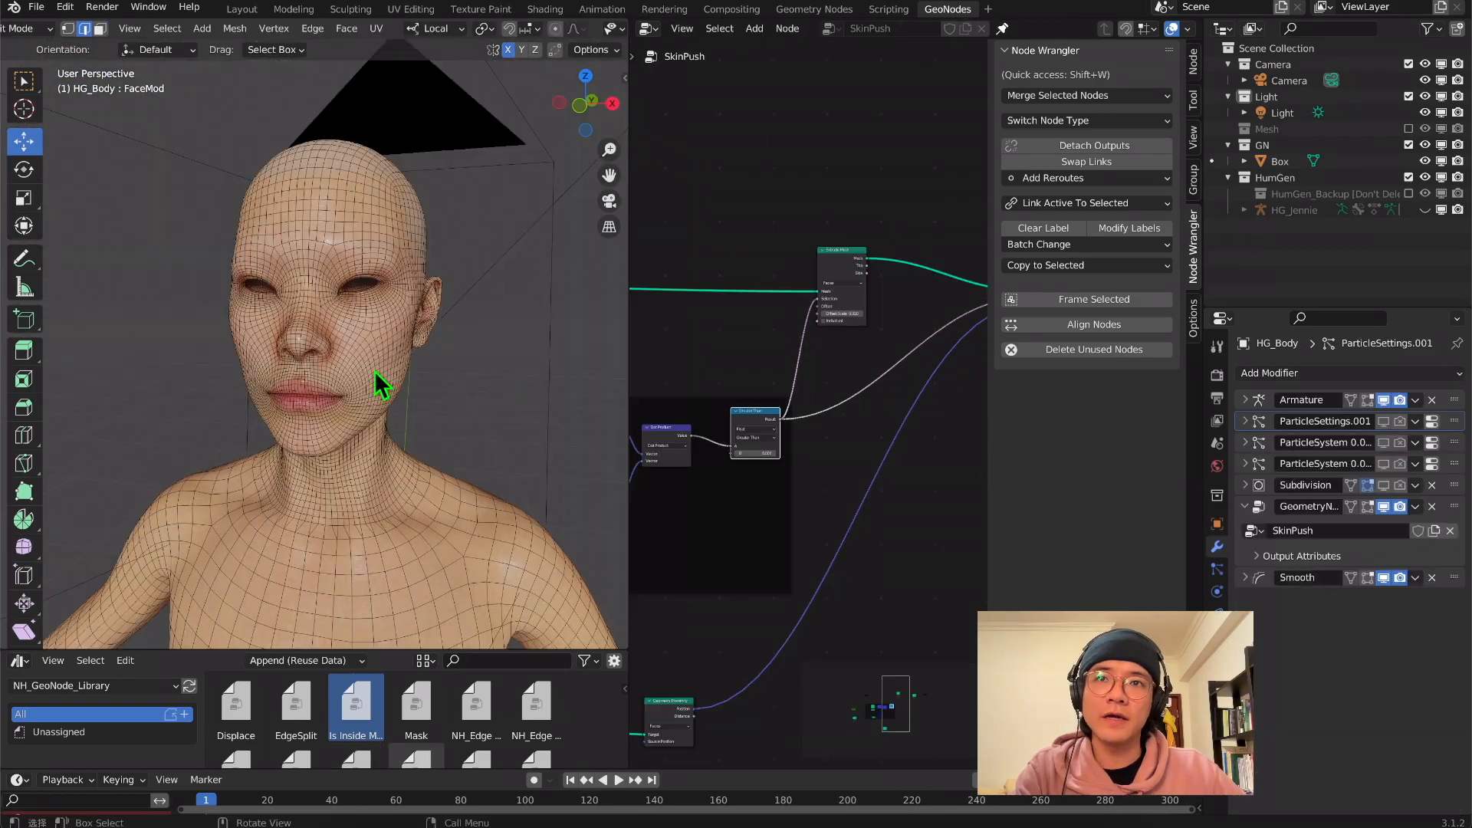
Add a Mask modifier to the body after Smooth in Object Mode, using the Hide vertex group inverted
key(Tab)
click(1303, 372)
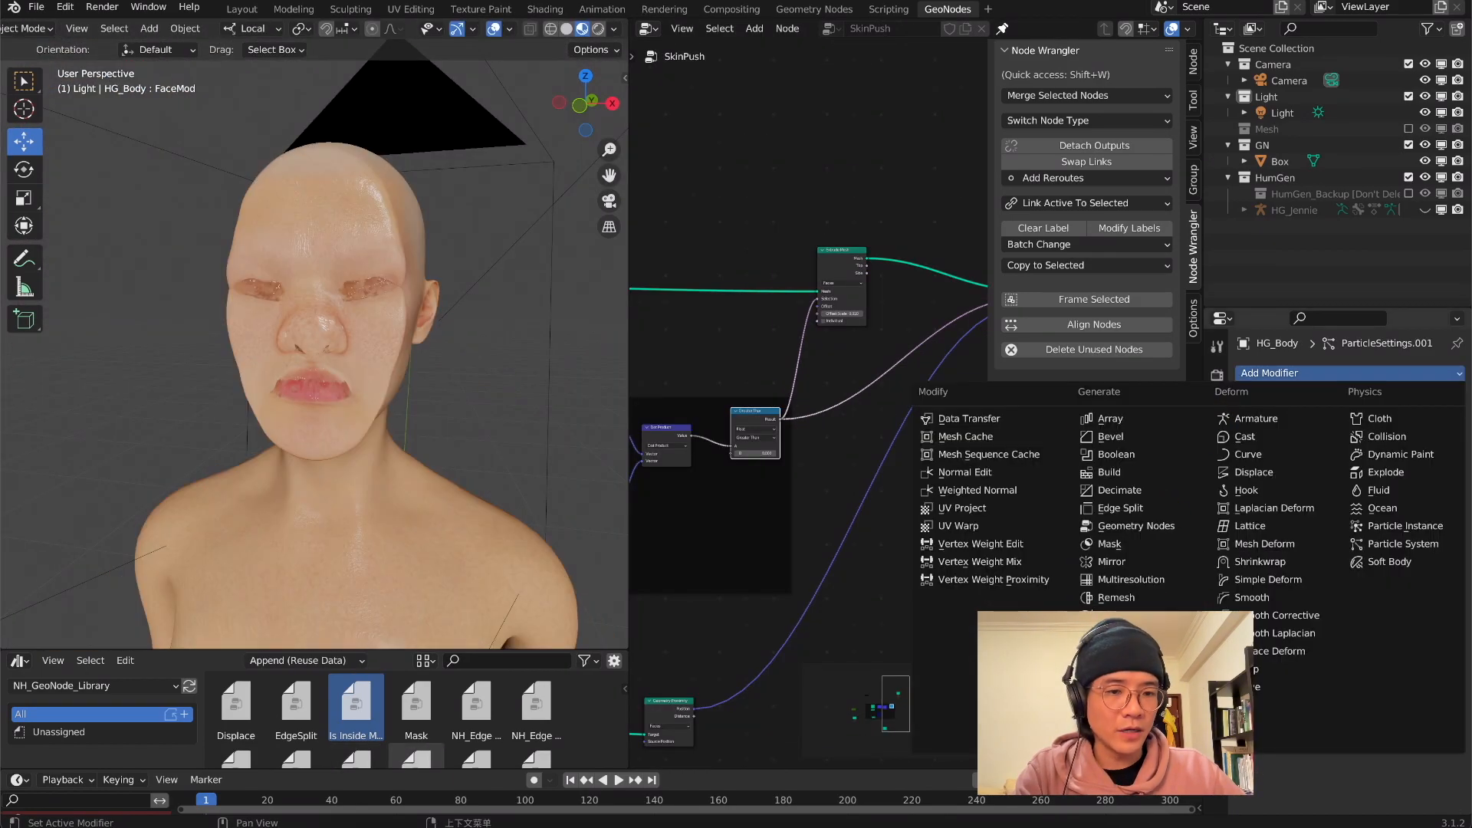
click(1145, 546)
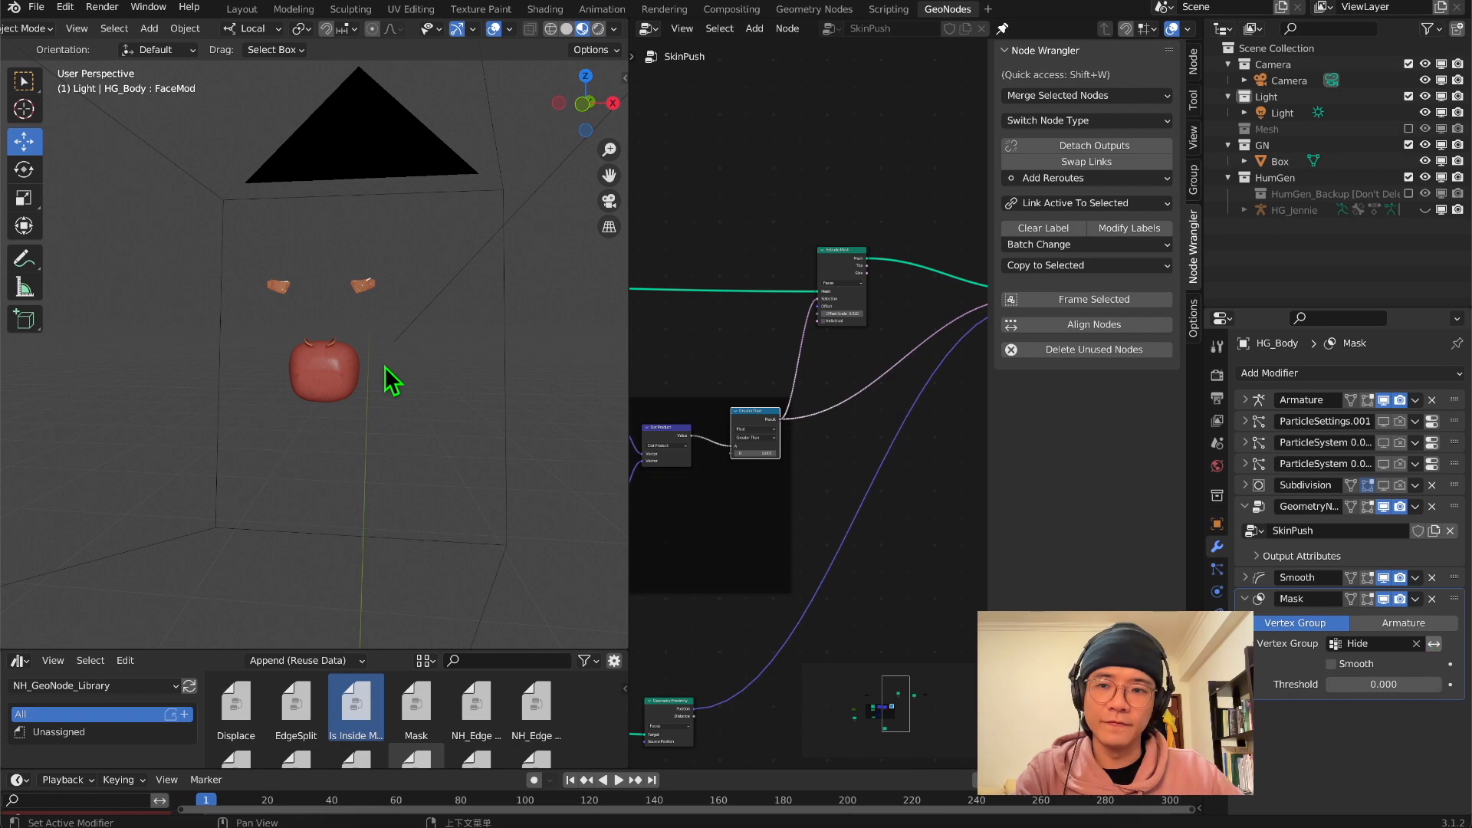
click(1245, 598)
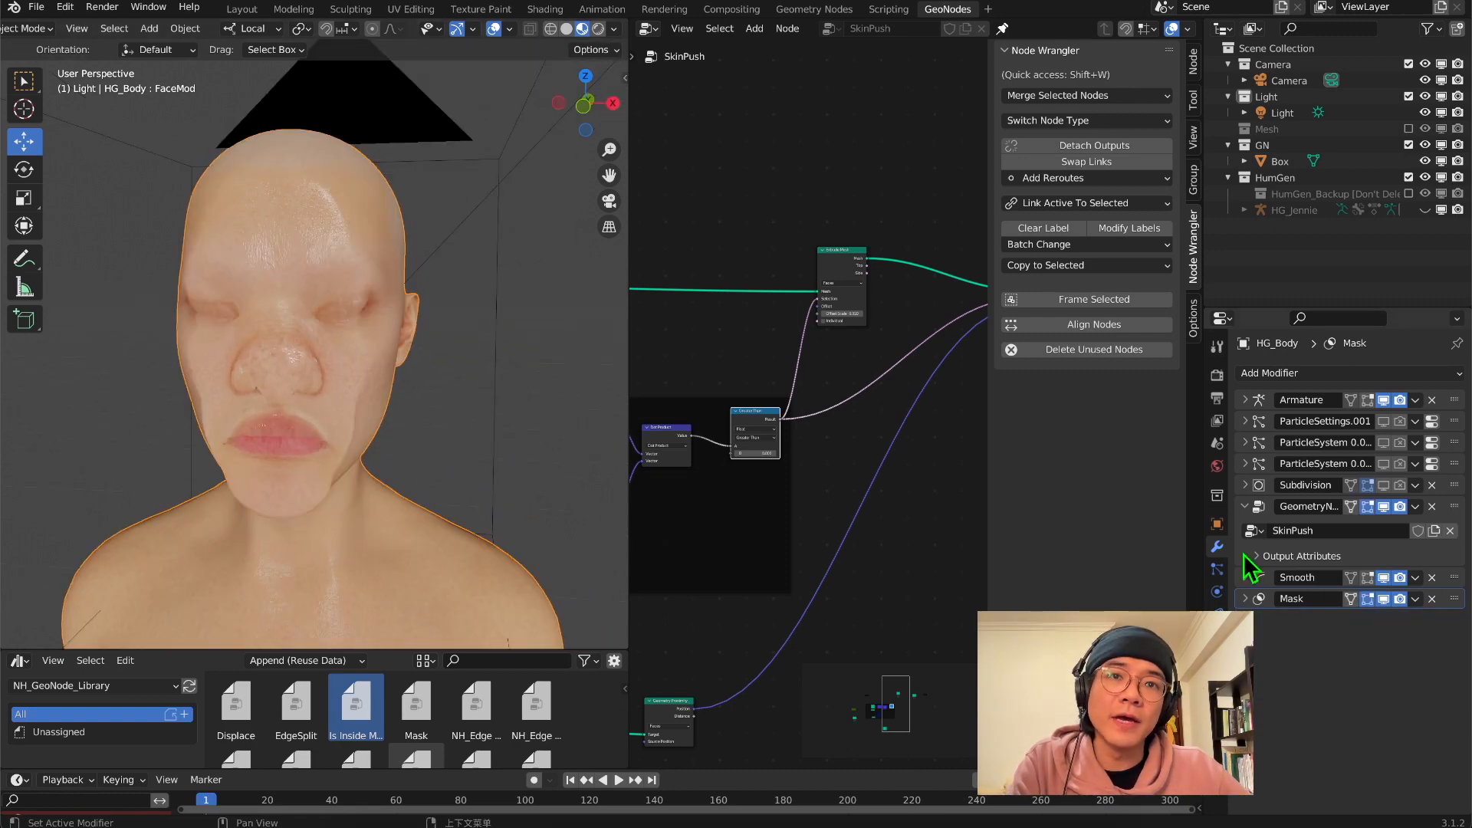
Compare the face with the Mask modifier's viewport display switched off and on
scroll(312, 427, up, 3)
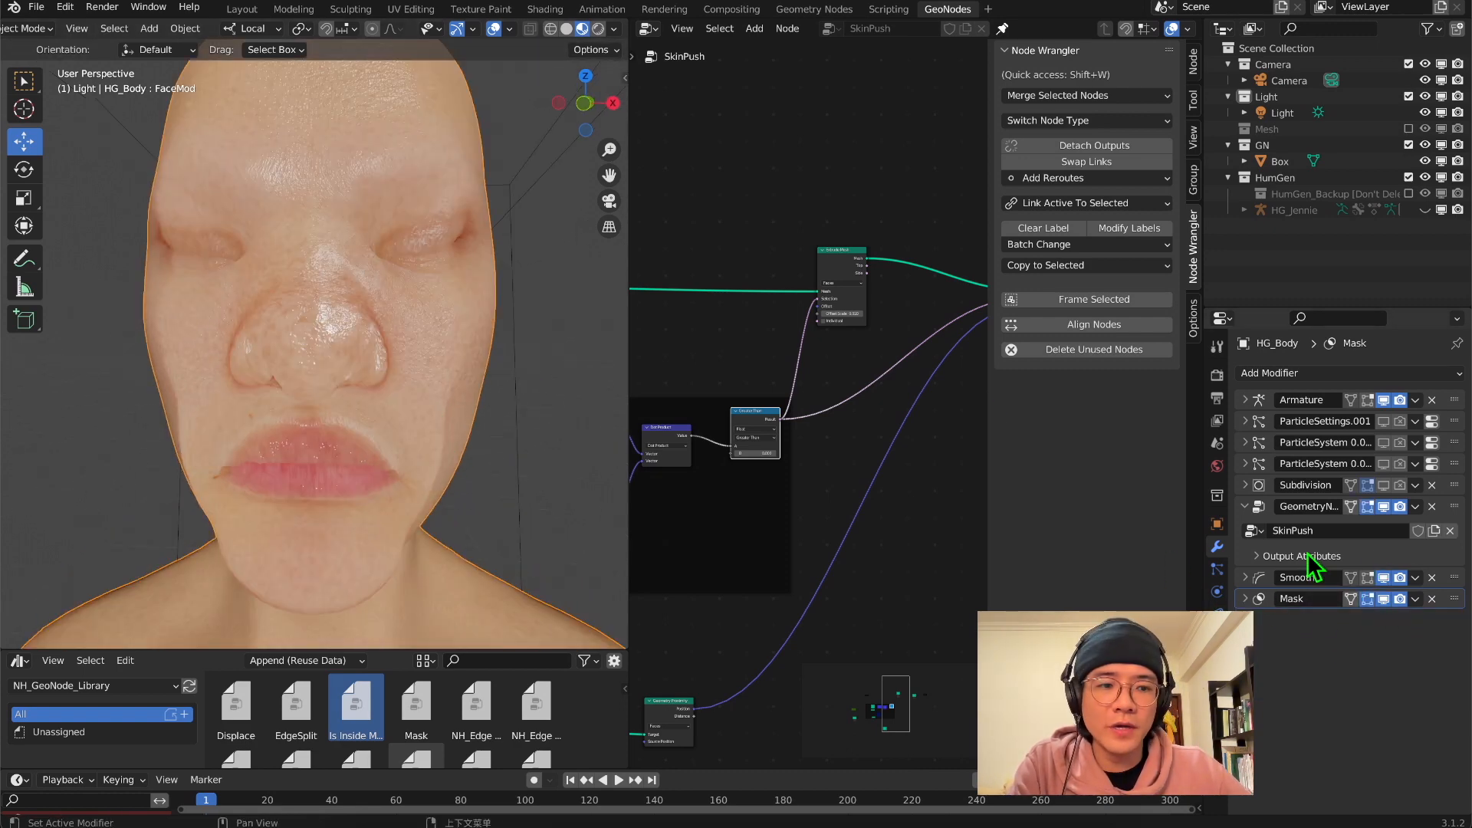
click(1383, 599)
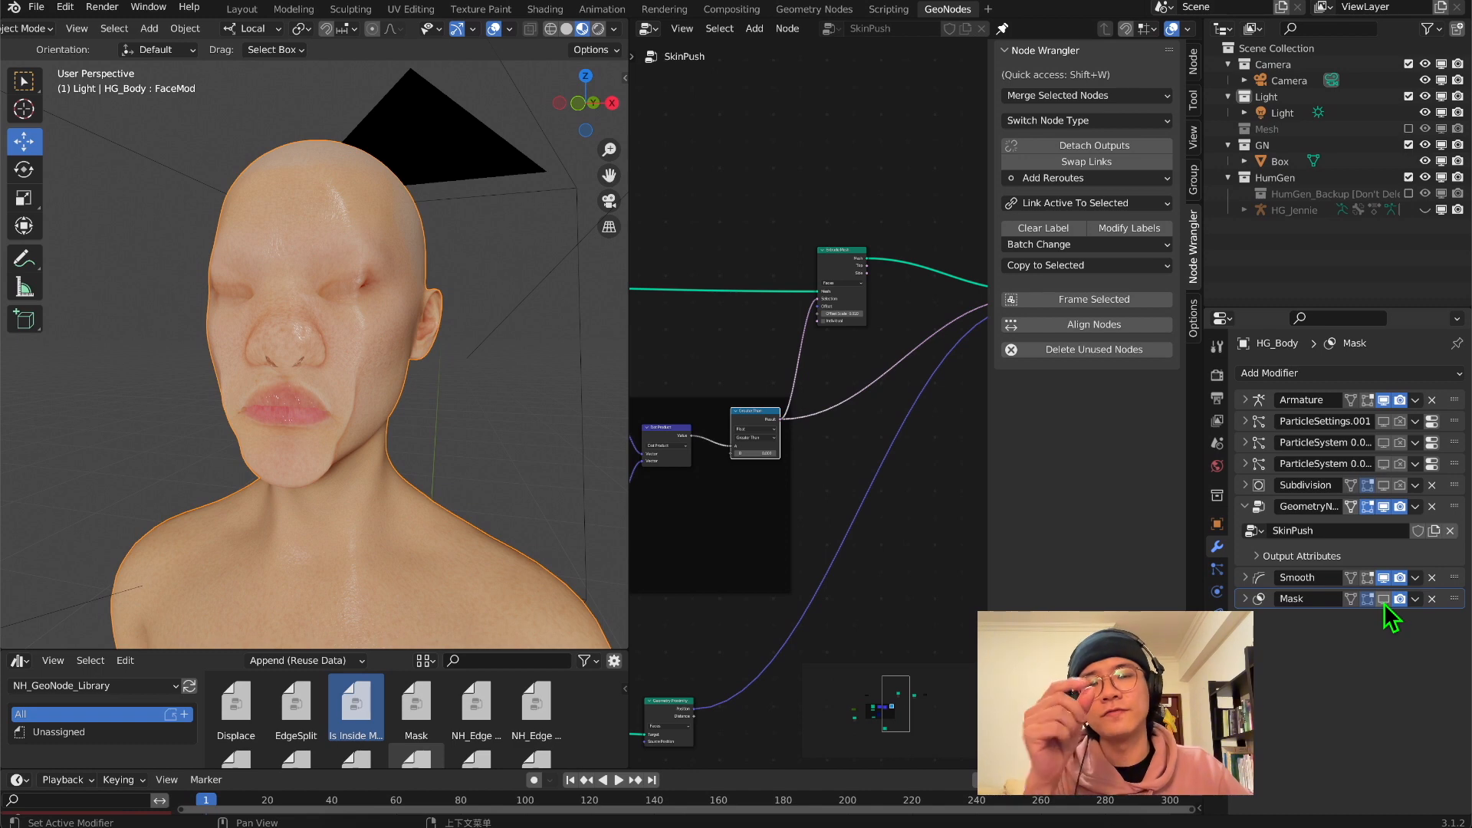
click(1384, 604)
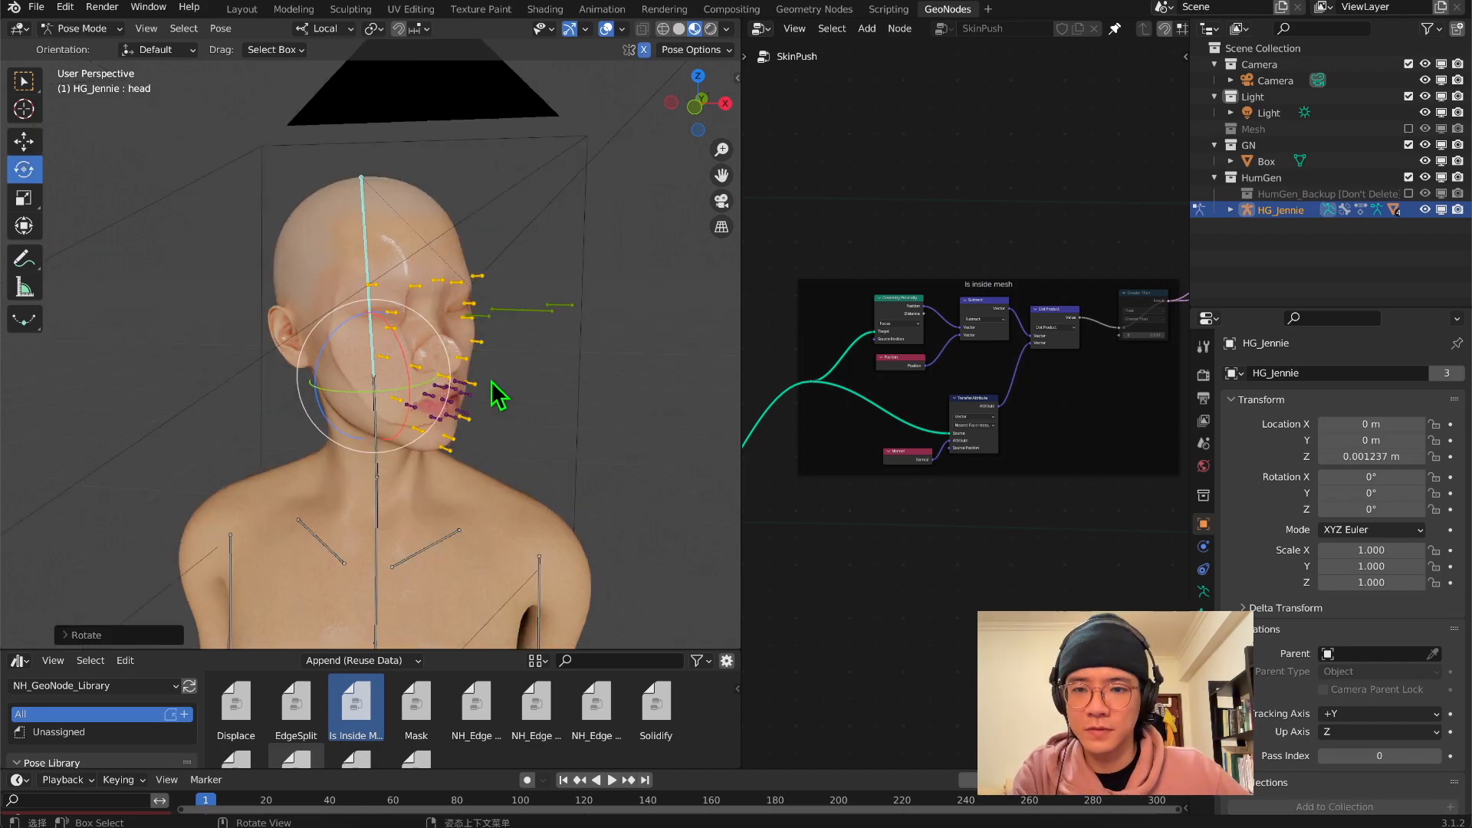
Check the rotated head from several angles and return the armature from Pose Mode to Object Mode
drag(491, 380, 458, 497)
middle_drag(458, 497, 460, 504)
scroll(470, 391, down, 5)
middle_drag(470, 391, 461, 263)
click(93, 29)
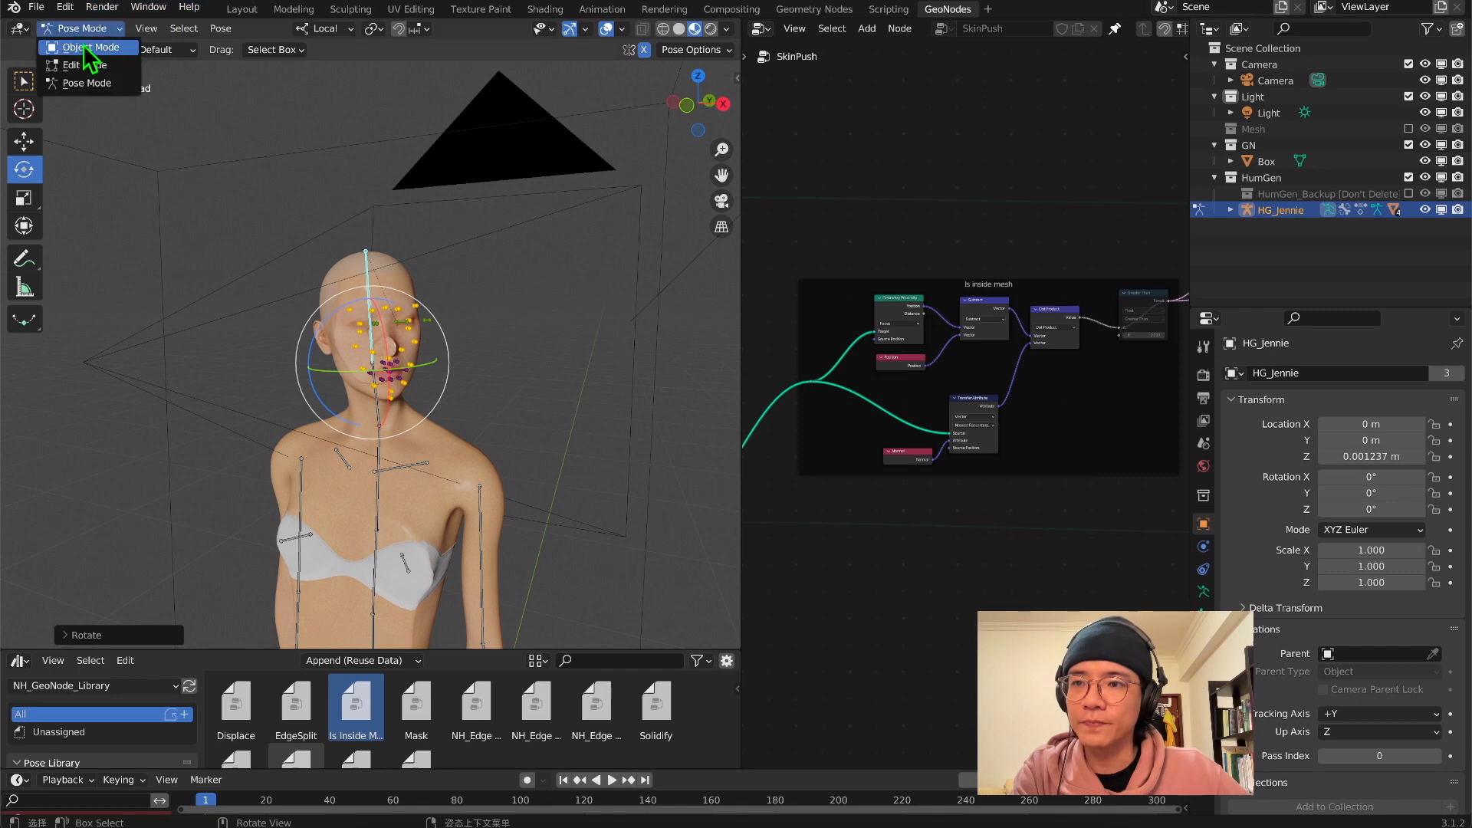
click(85, 48)
Examine the squashed nose, lips and cheek through the camera and in a close-up side profile
middle_drag(362, 391, 402, 376)
scroll(422, 385, up, 4)
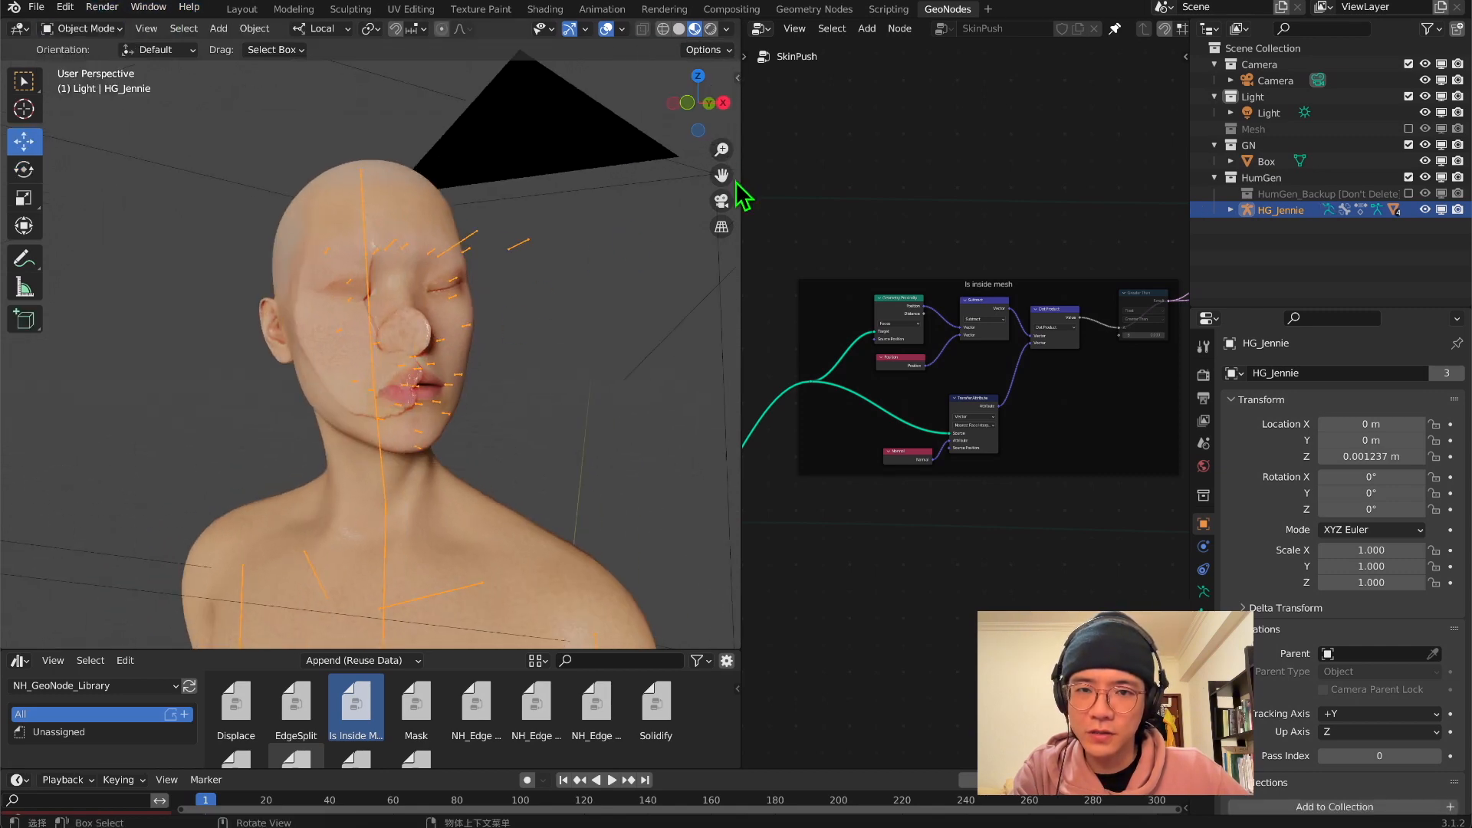
click(724, 198)
scroll(518, 352, up, 5)
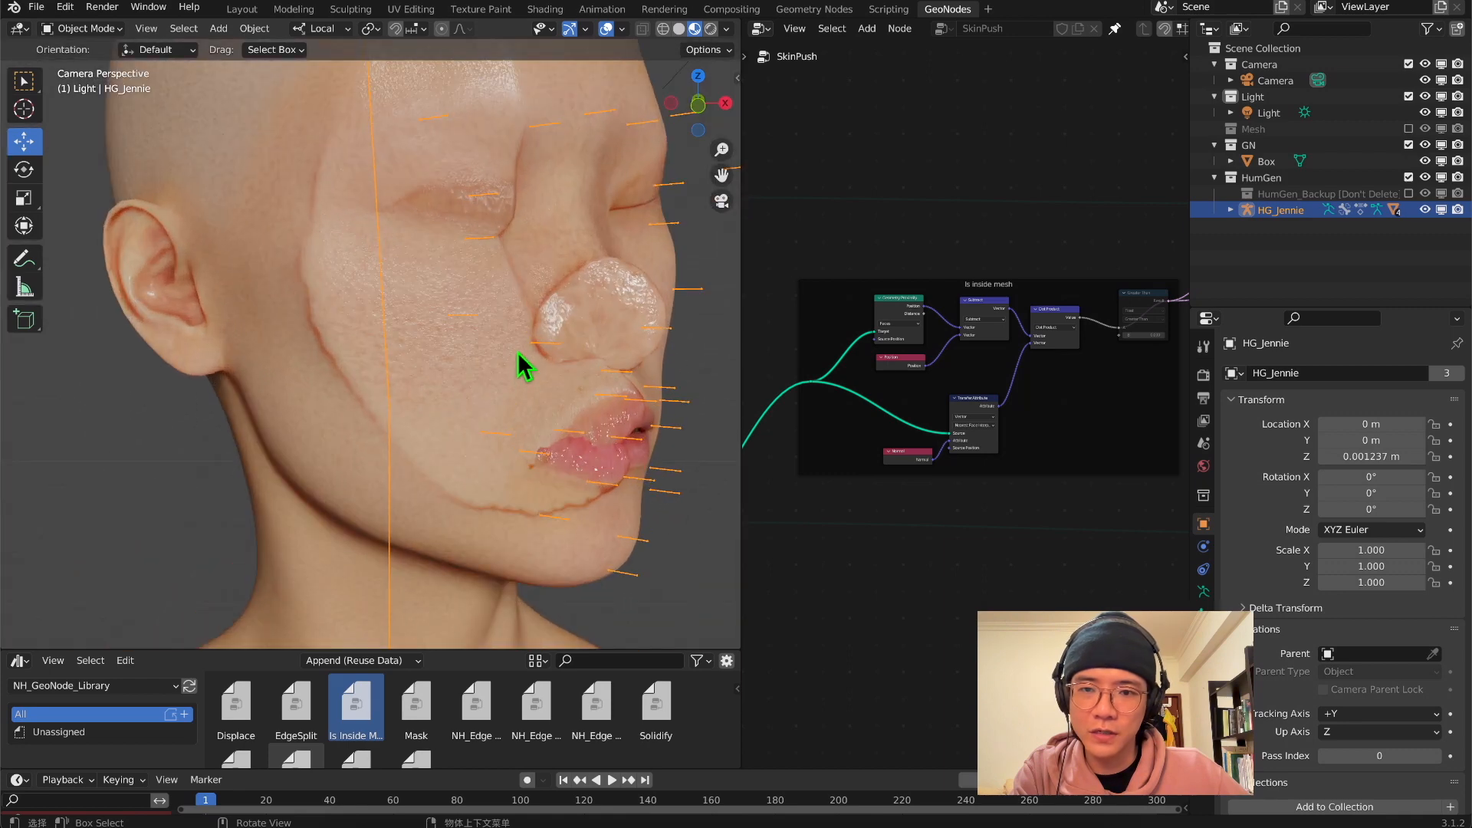
middle_drag(527, 334, 253, 362)
scroll(255, 364, up, 6)
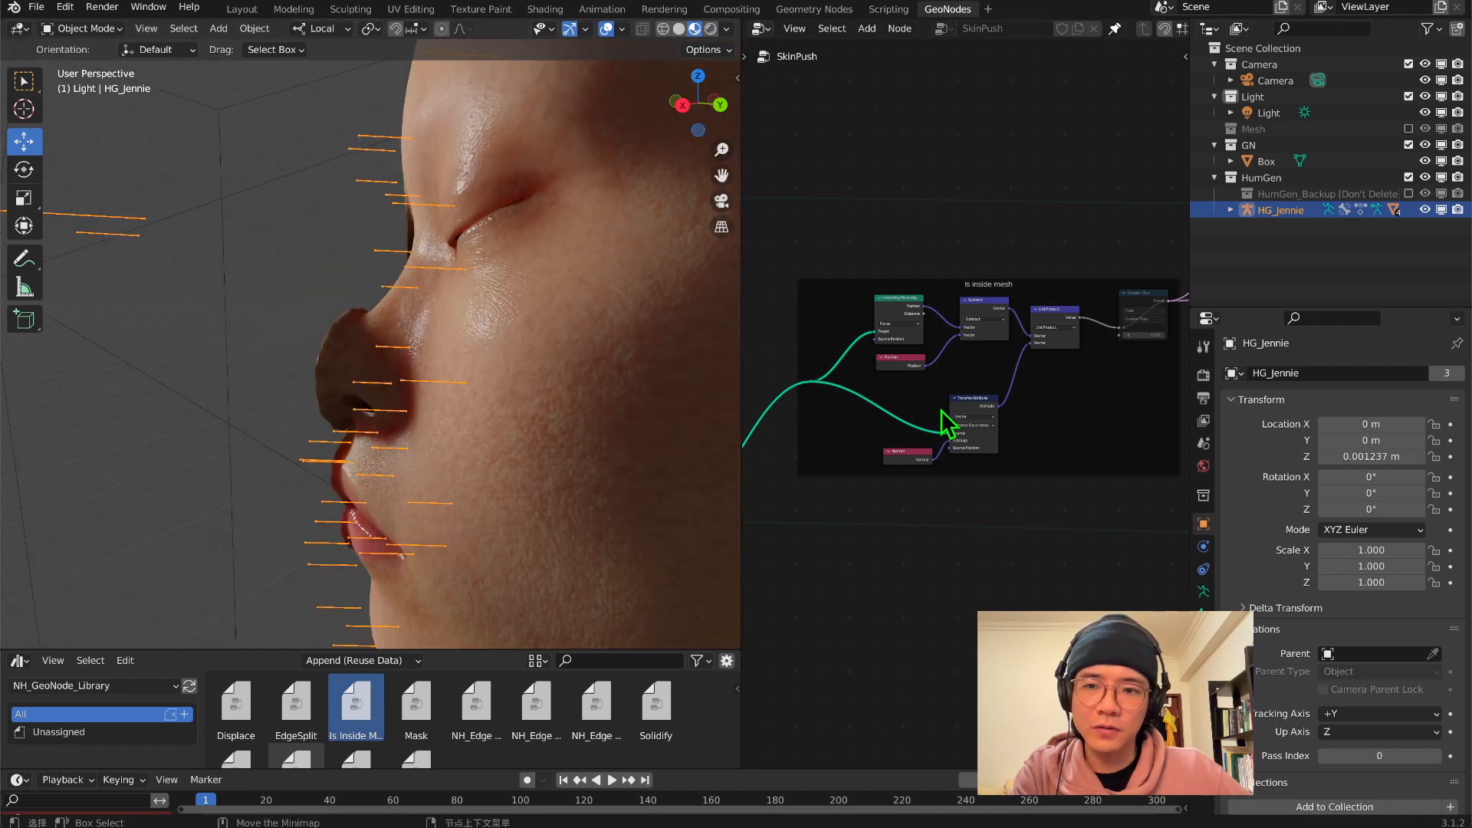
Set the Extrude Mesh node's Offset Scale to 0.007 and check the head in the viewport
middle_drag(1078, 401, 789, 444)
scroll(978, 296, up, 7)
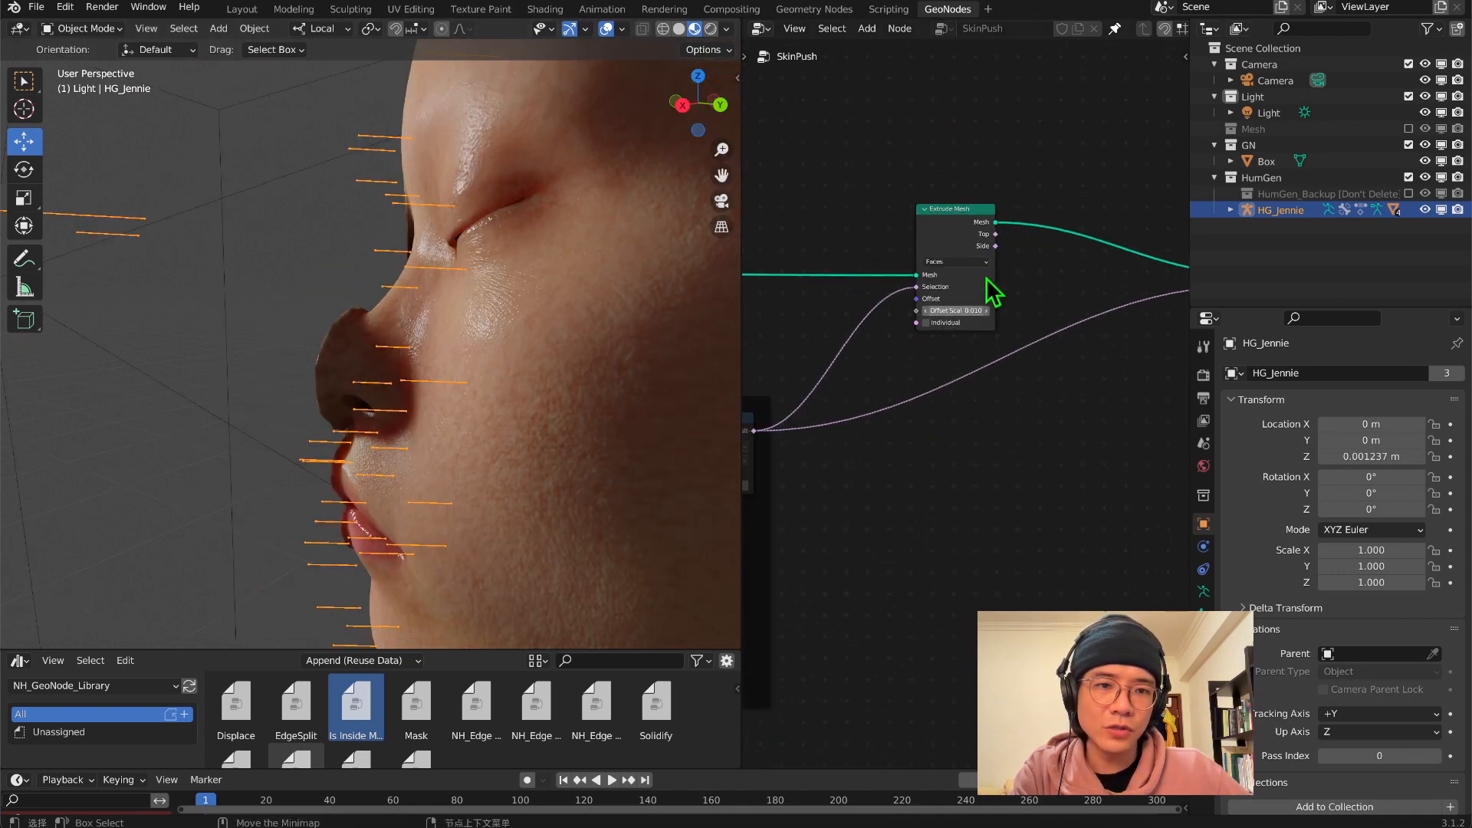
click(979, 286)
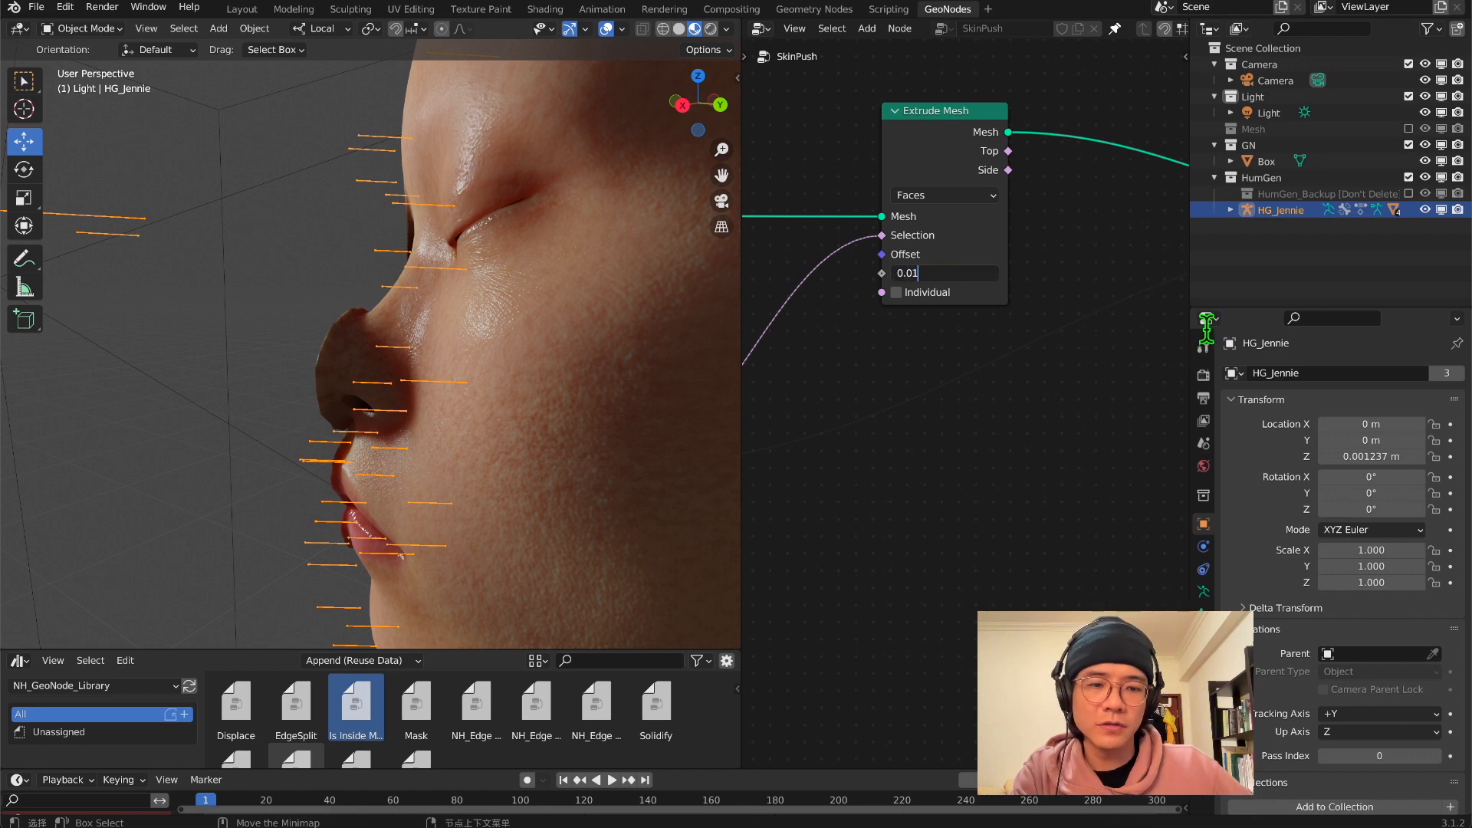
scroll(549, 288, down, 4)
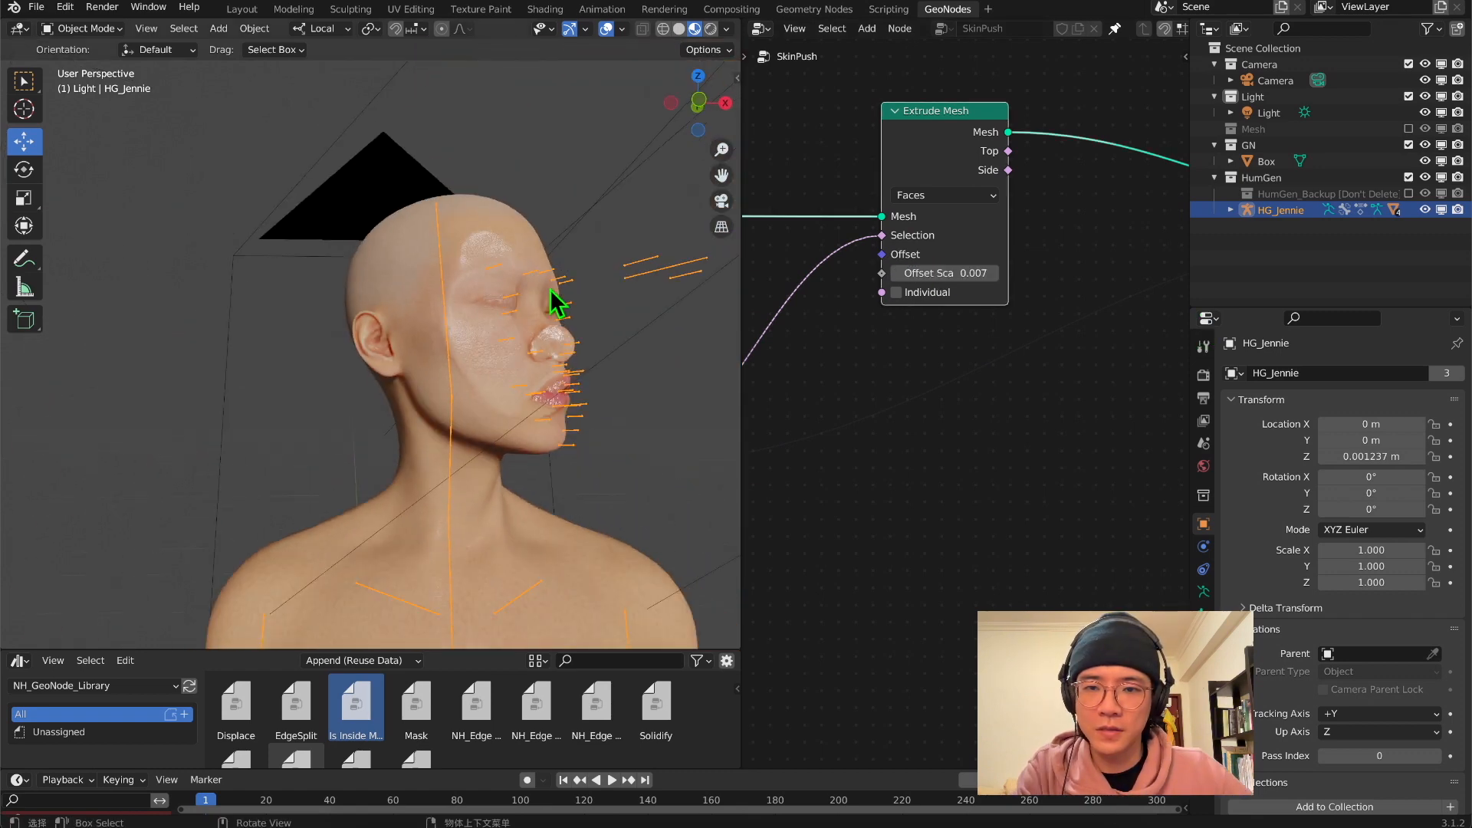
scroll(550, 289, up, 3)
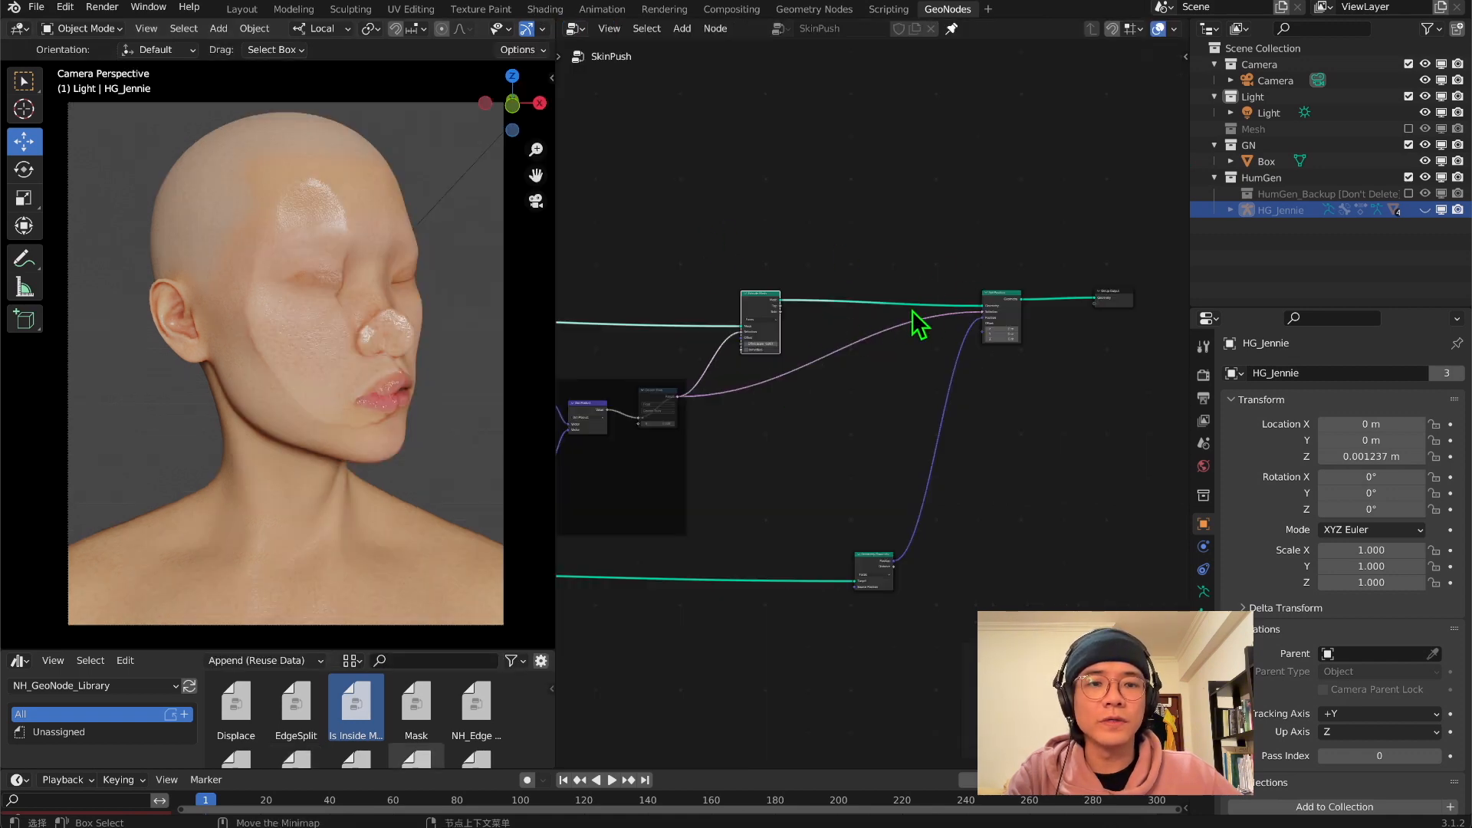
Make room after the Extrude Mesh node and put a frame around the Set Position node that feeds the Group Output
scroll(844, 299, up, 2)
drag(720, 268, 685, 272)
drag(1061, 266, 1142, 263)
middle_drag(1070, 306, 897, 309)
middle_drag(897, 309, 862, 310)
key(shift+a)
text(s)
text(f)
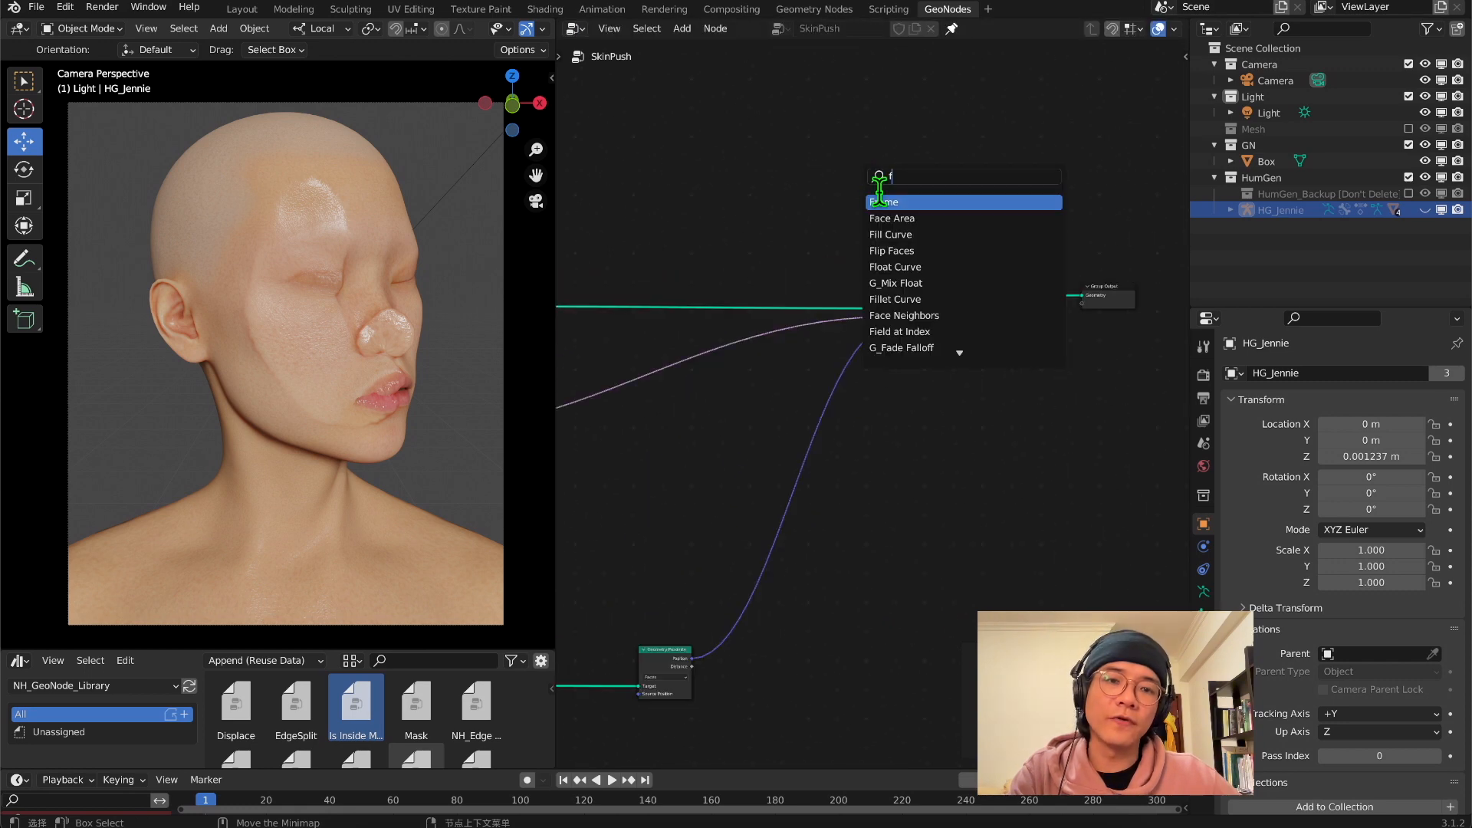
key(Return)
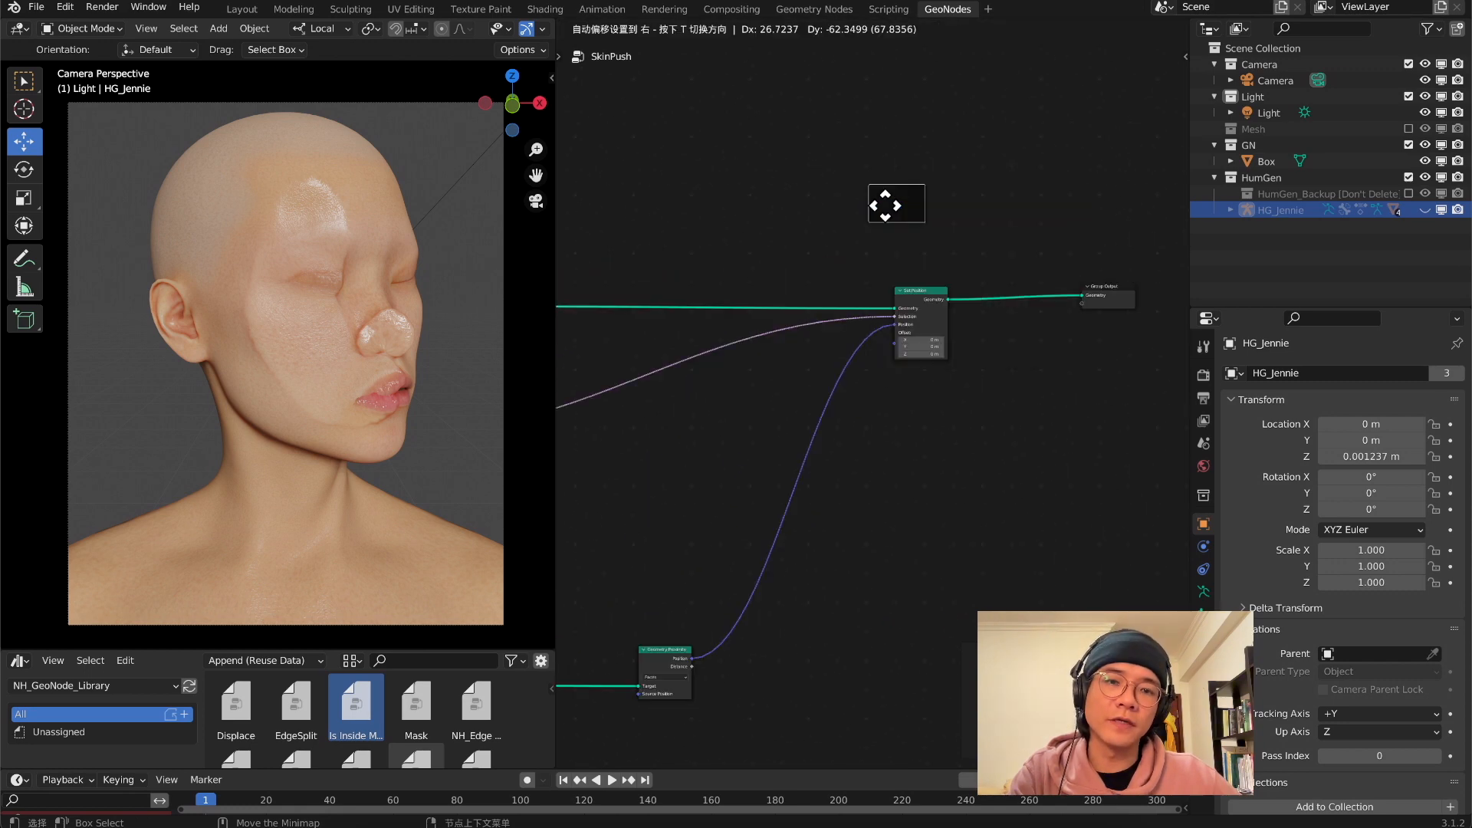
click(882, 233)
scroll(889, 257, up, 2)
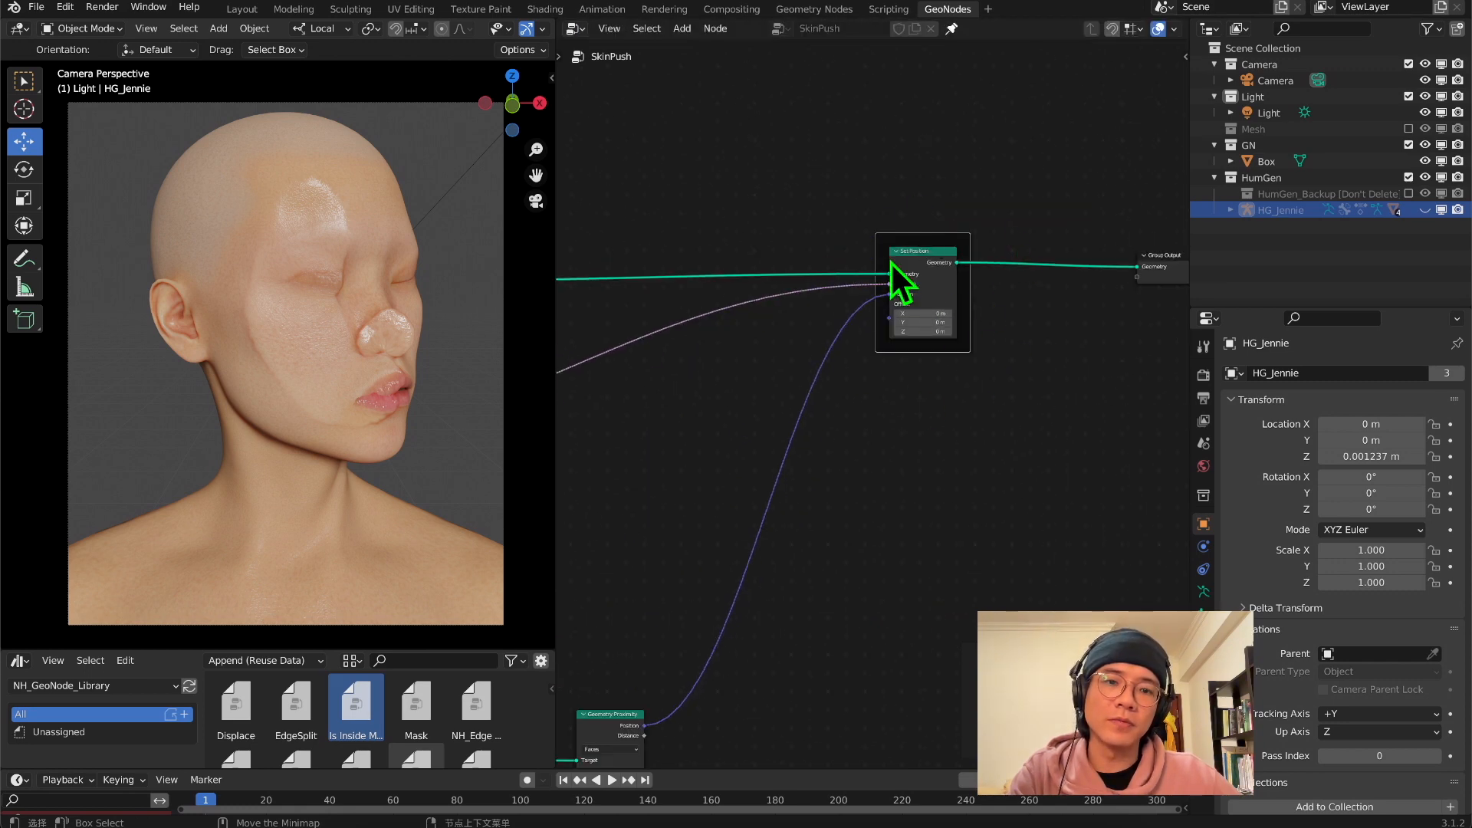
Label the frame around the Set Position node Push
right_click(921, 228)
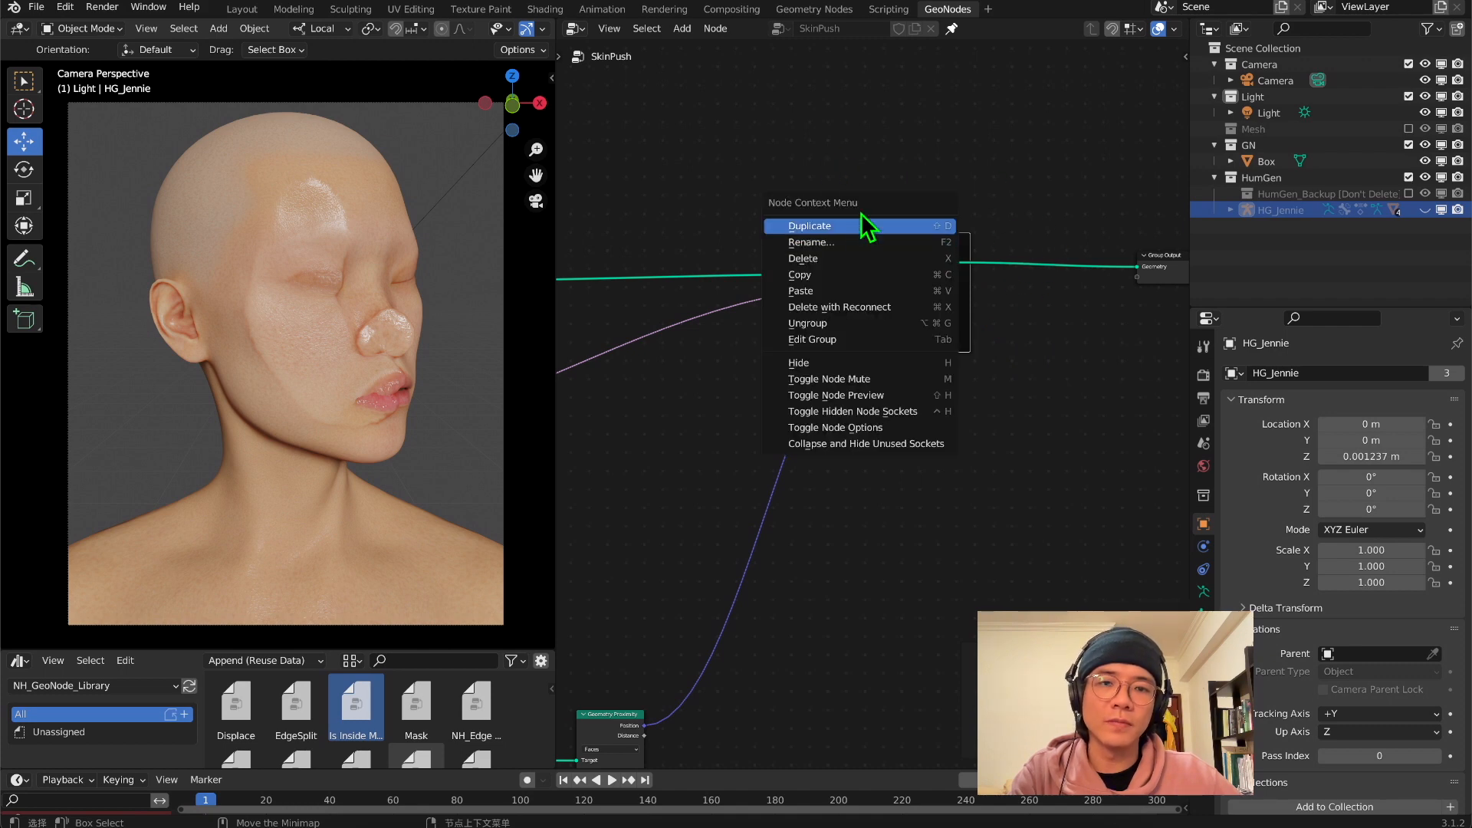
click(834, 243)
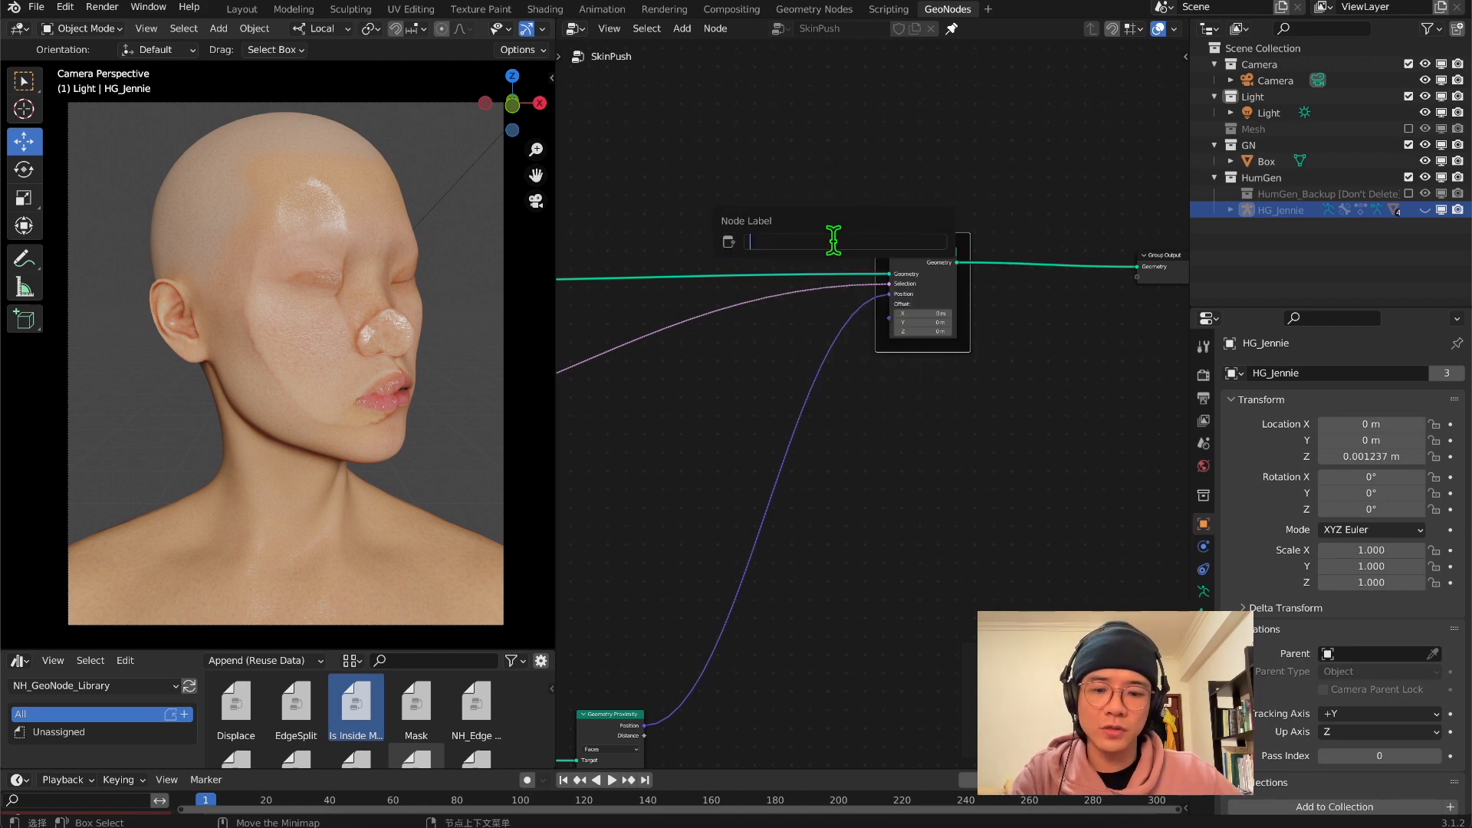
text(Push)
key(Return)
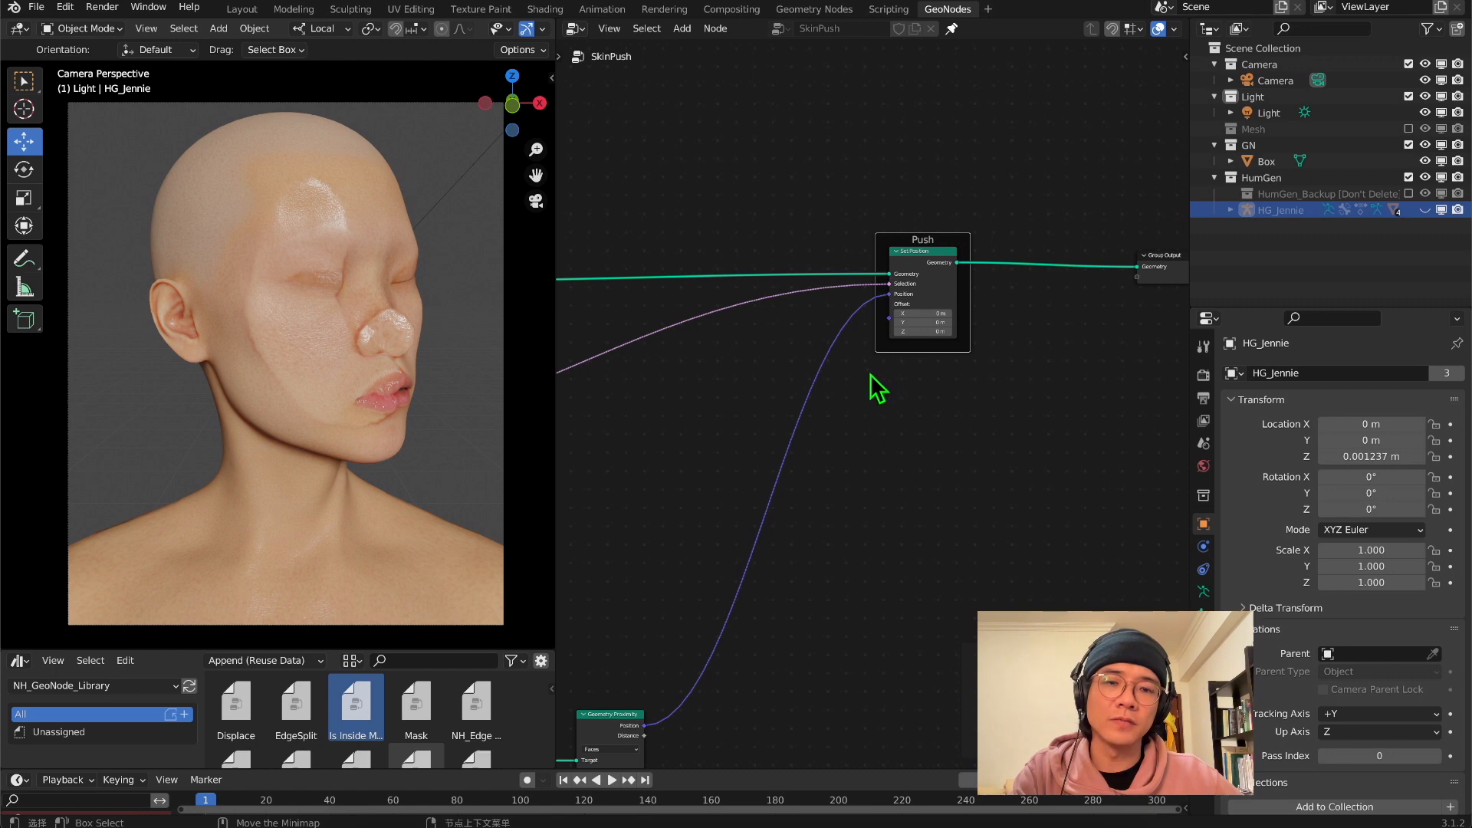
Insert a second Set Position node between Extrude Mesh and the Push frame's Set Position, raised above the other nodes
middle_drag(871, 374, 1132, 385)
scroll(758, 310, down, 2)
middle_drag(1013, 305, 997, 303)
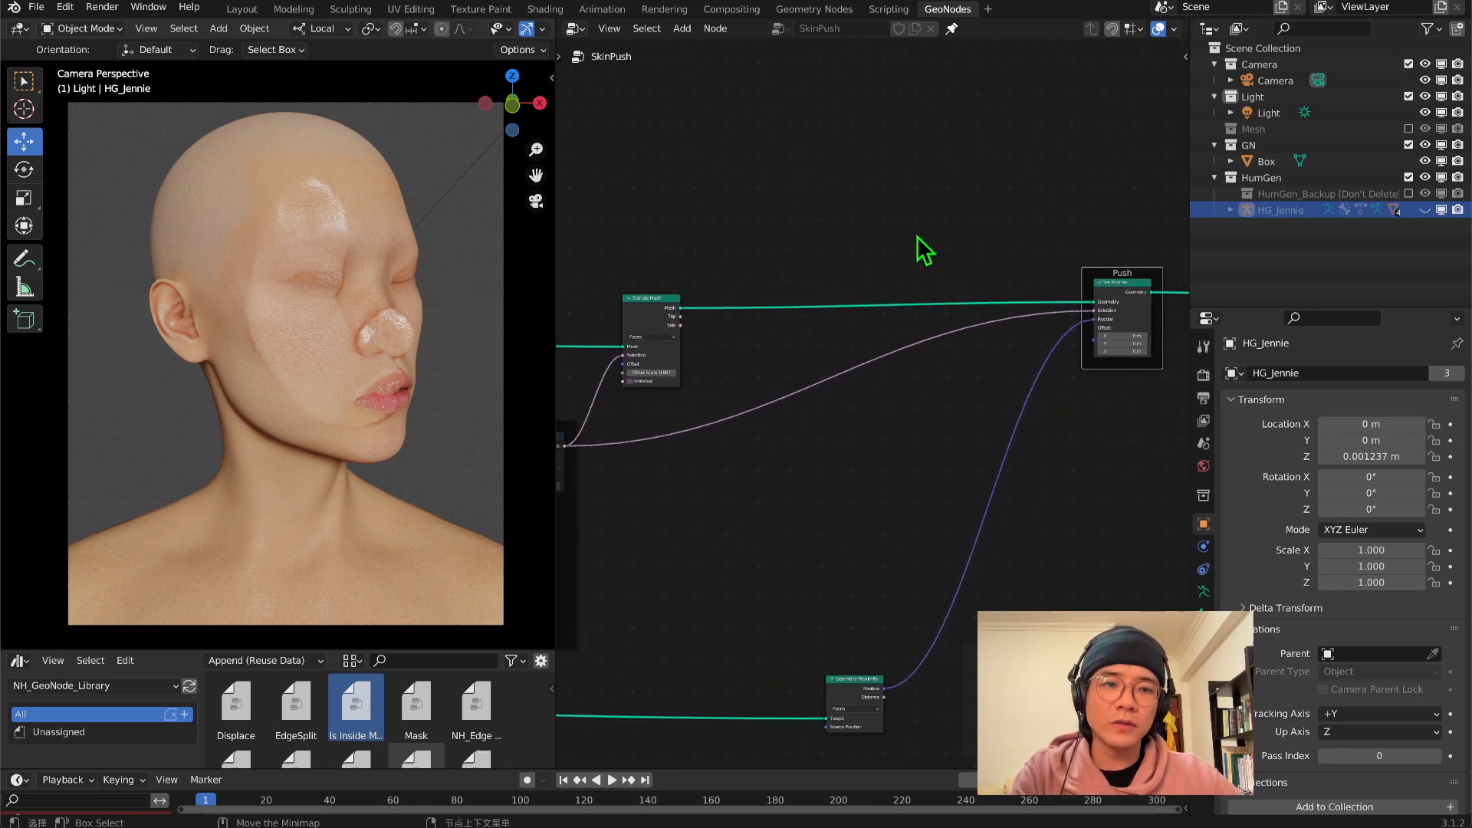
key(shift+a)
text(s)
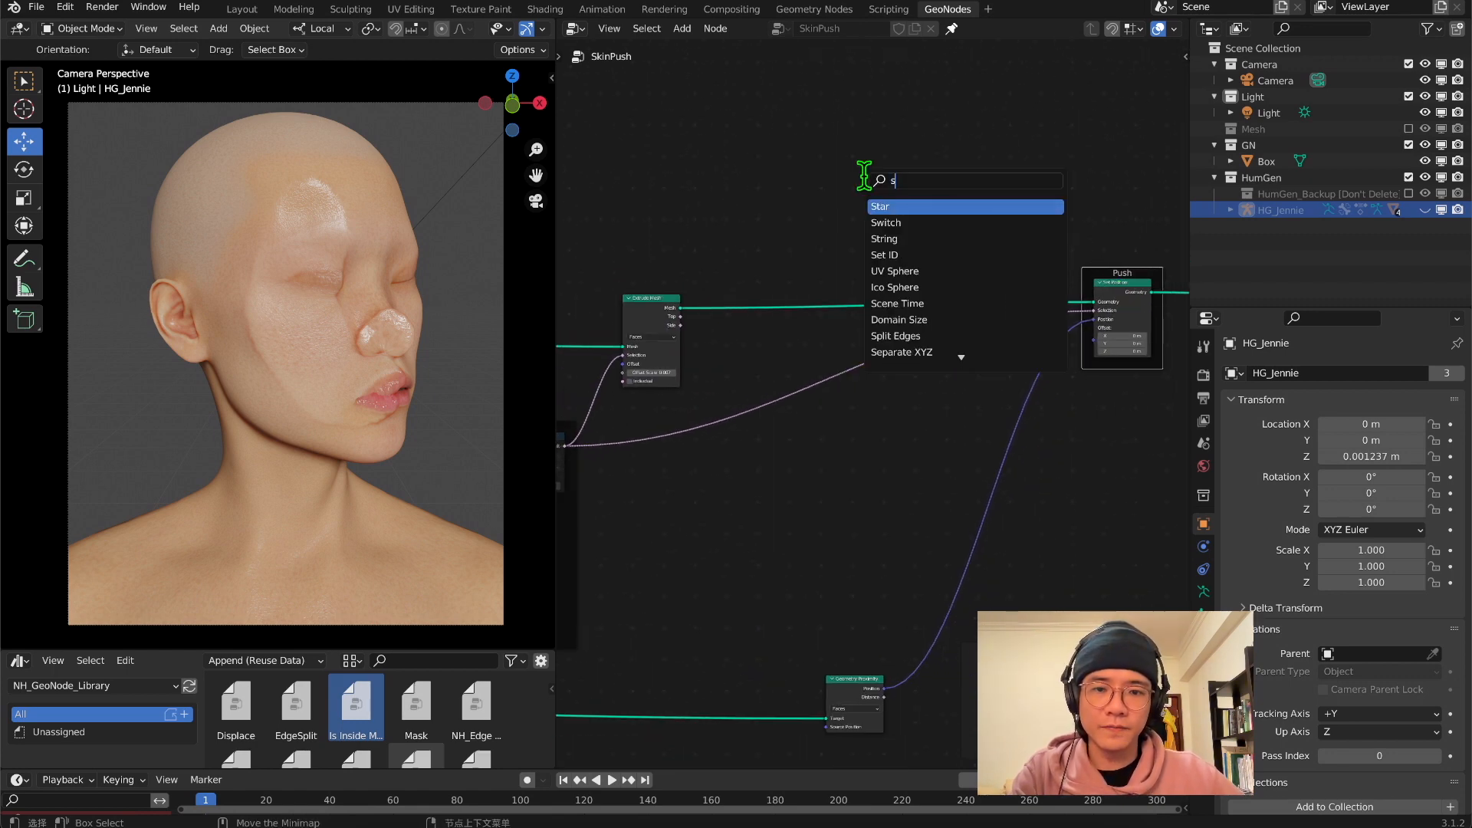
text(et p)
key(Return)
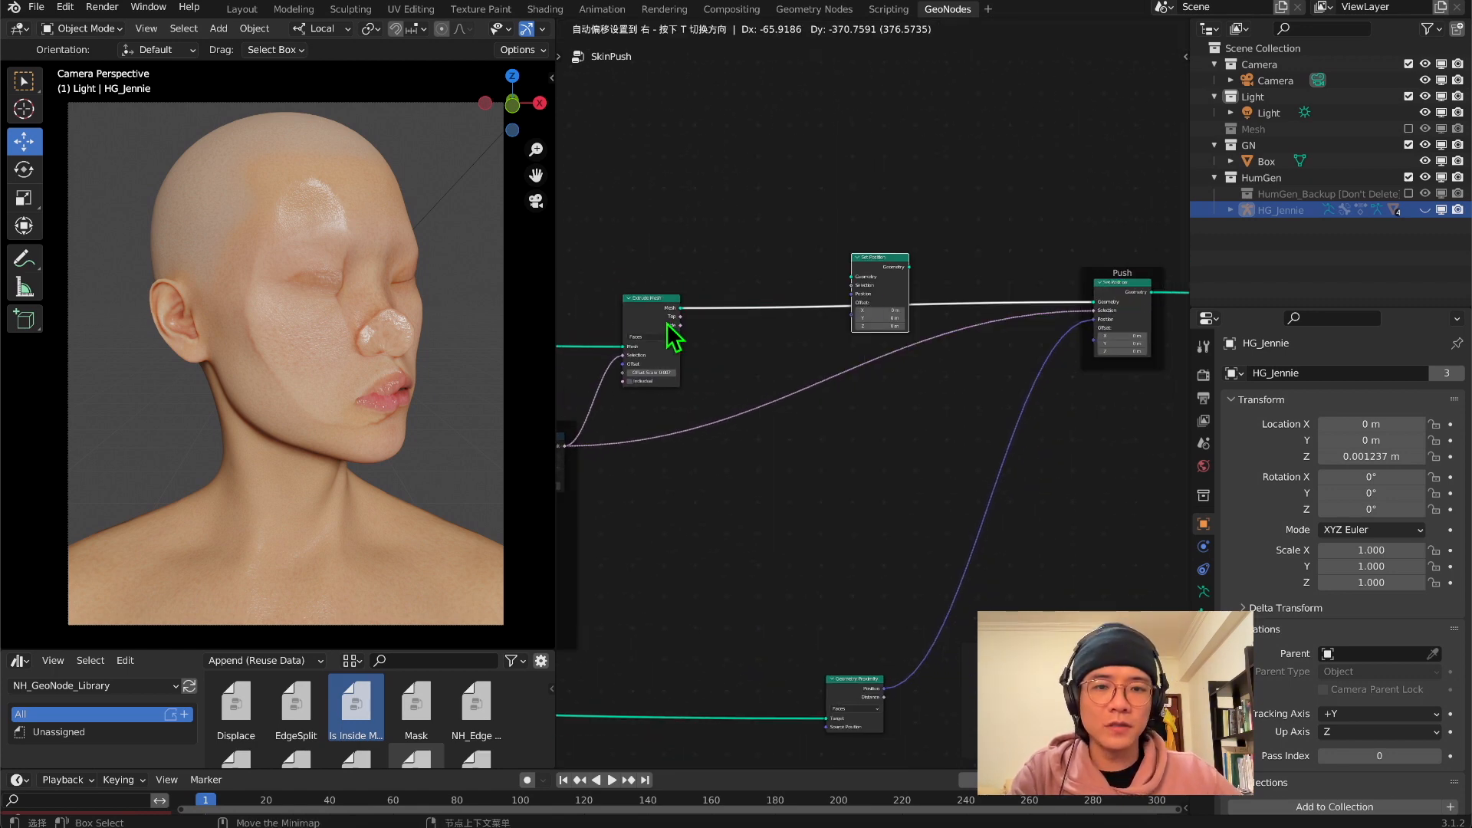
click(674, 335)
drag(879, 278, 881, 145)
middle_drag(881, 145, 859, 348)
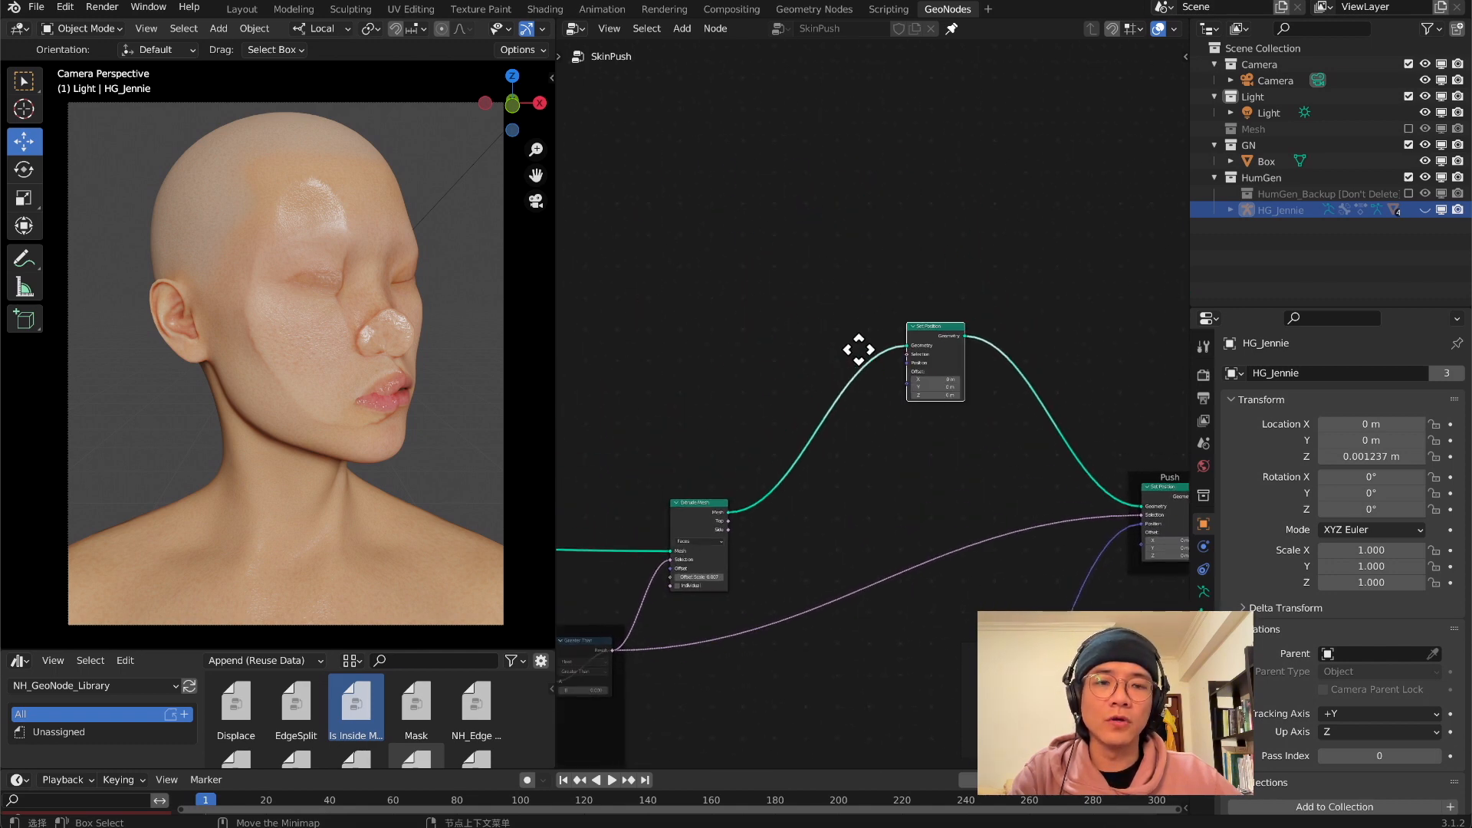
Add a Noise Texture node and connect its Color output to the new Set Position node's Offset
scroll(805, 325, up, 2)
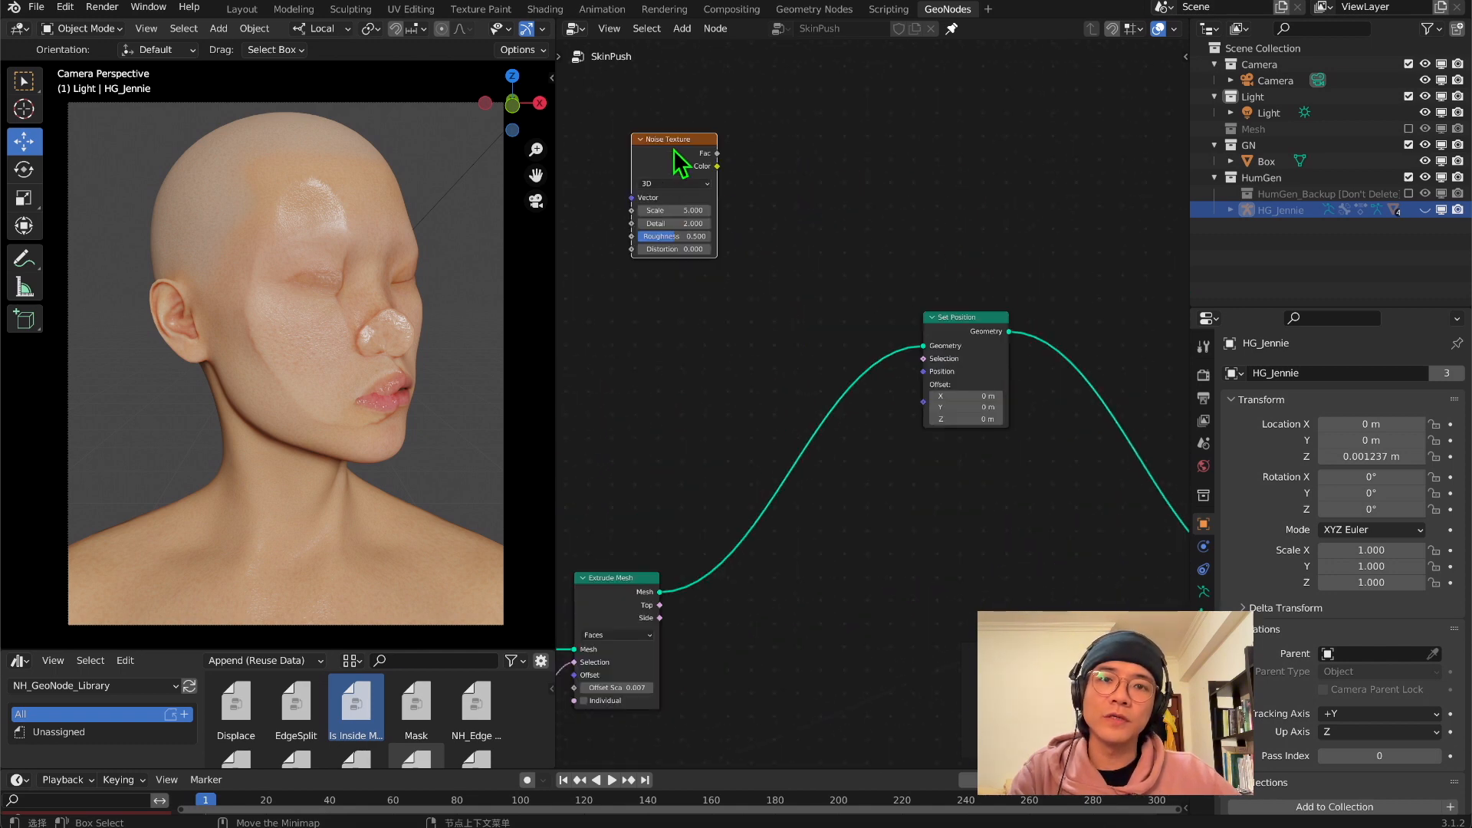
drag(675, 156, 923, 402)
middle_drag(460, 383, 401, 414)
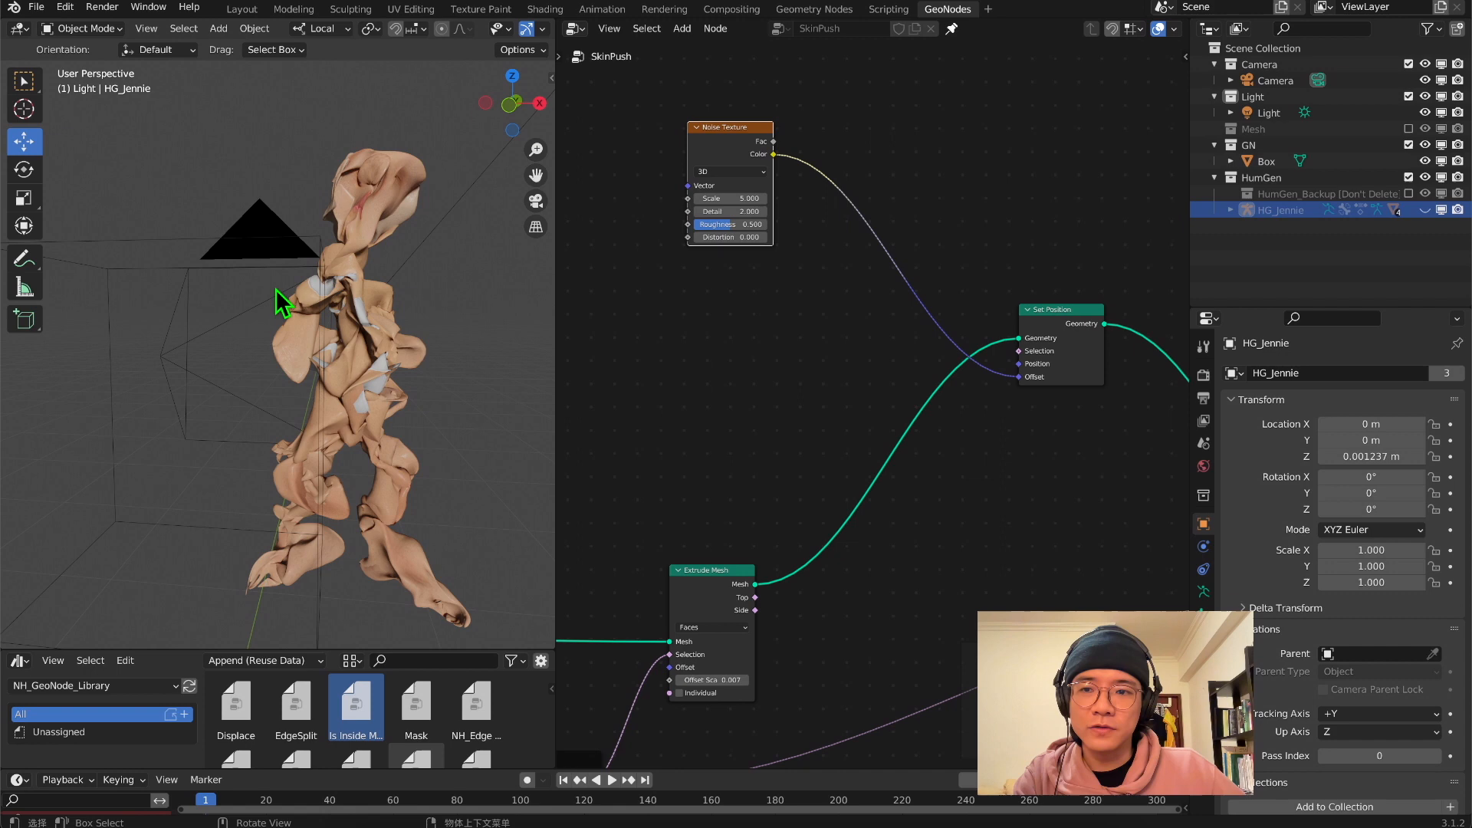
middle_drag(293, 310, 306, 299)
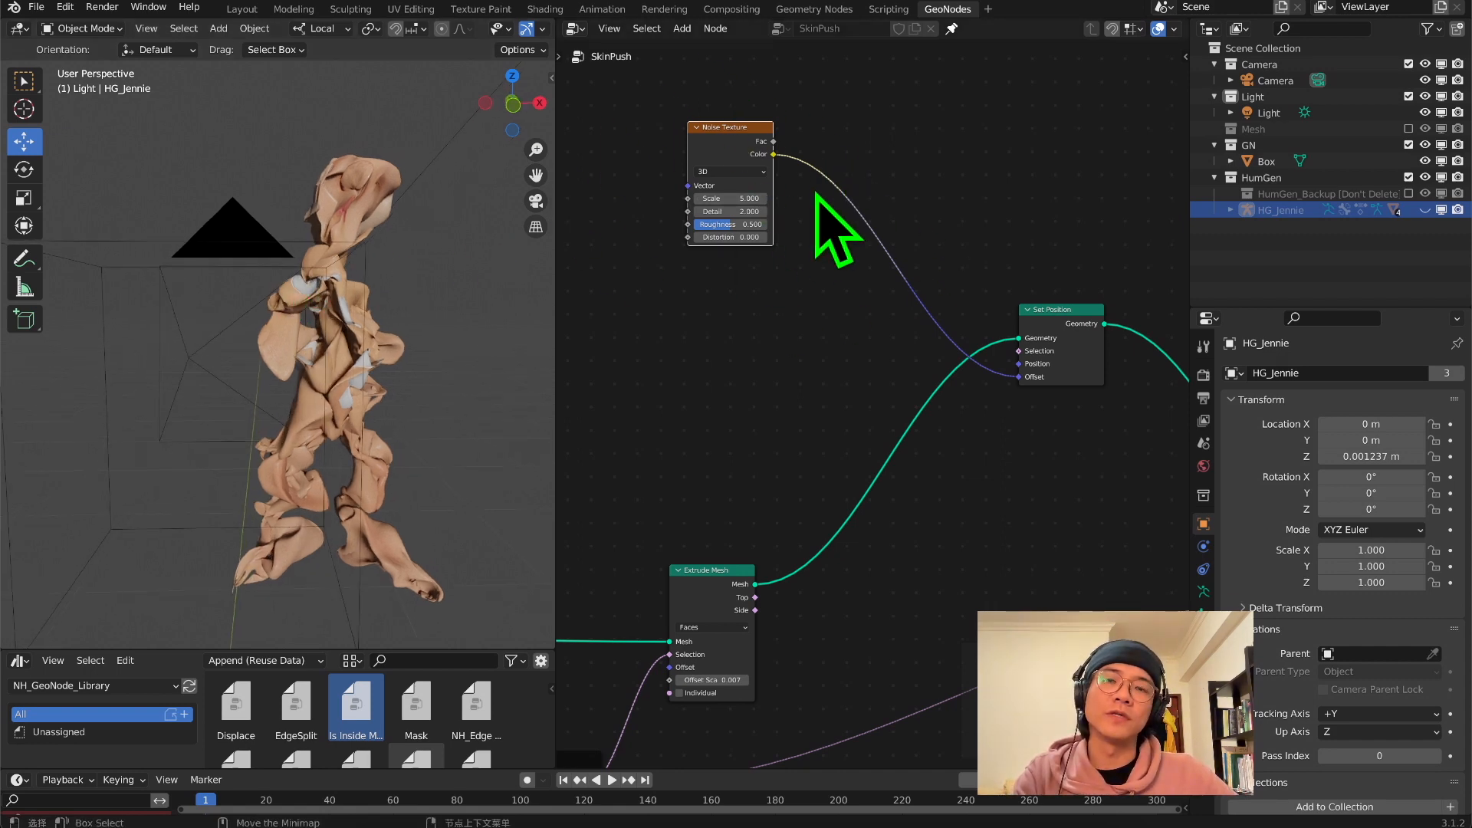
Insert a Vector Math node set to Subtract 0.5 on all three components between the noise Color and the Set Position Offset
key(shift+a)
click(910, 146)
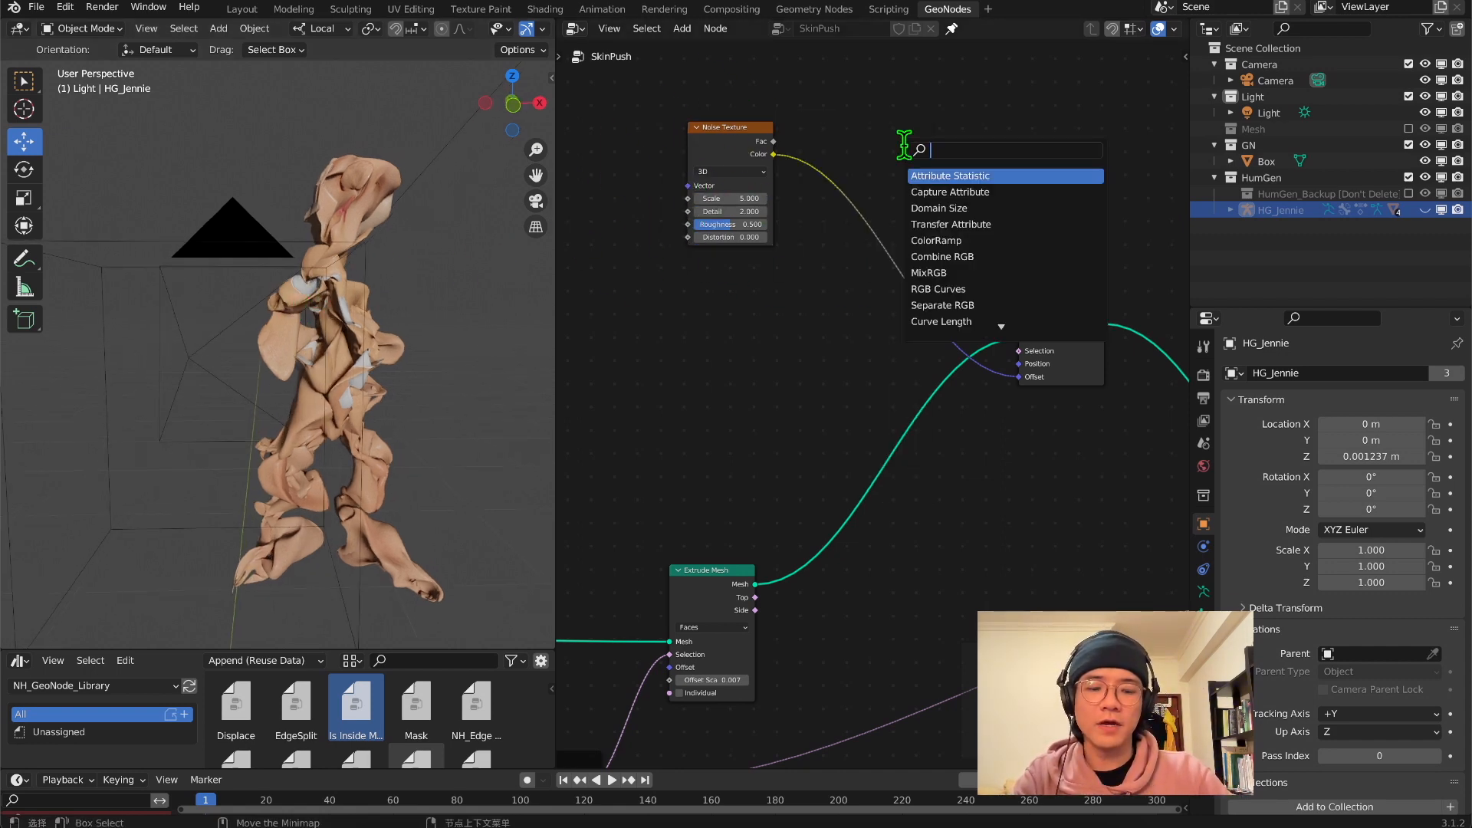
text(math)
key(Down)
key(Return)
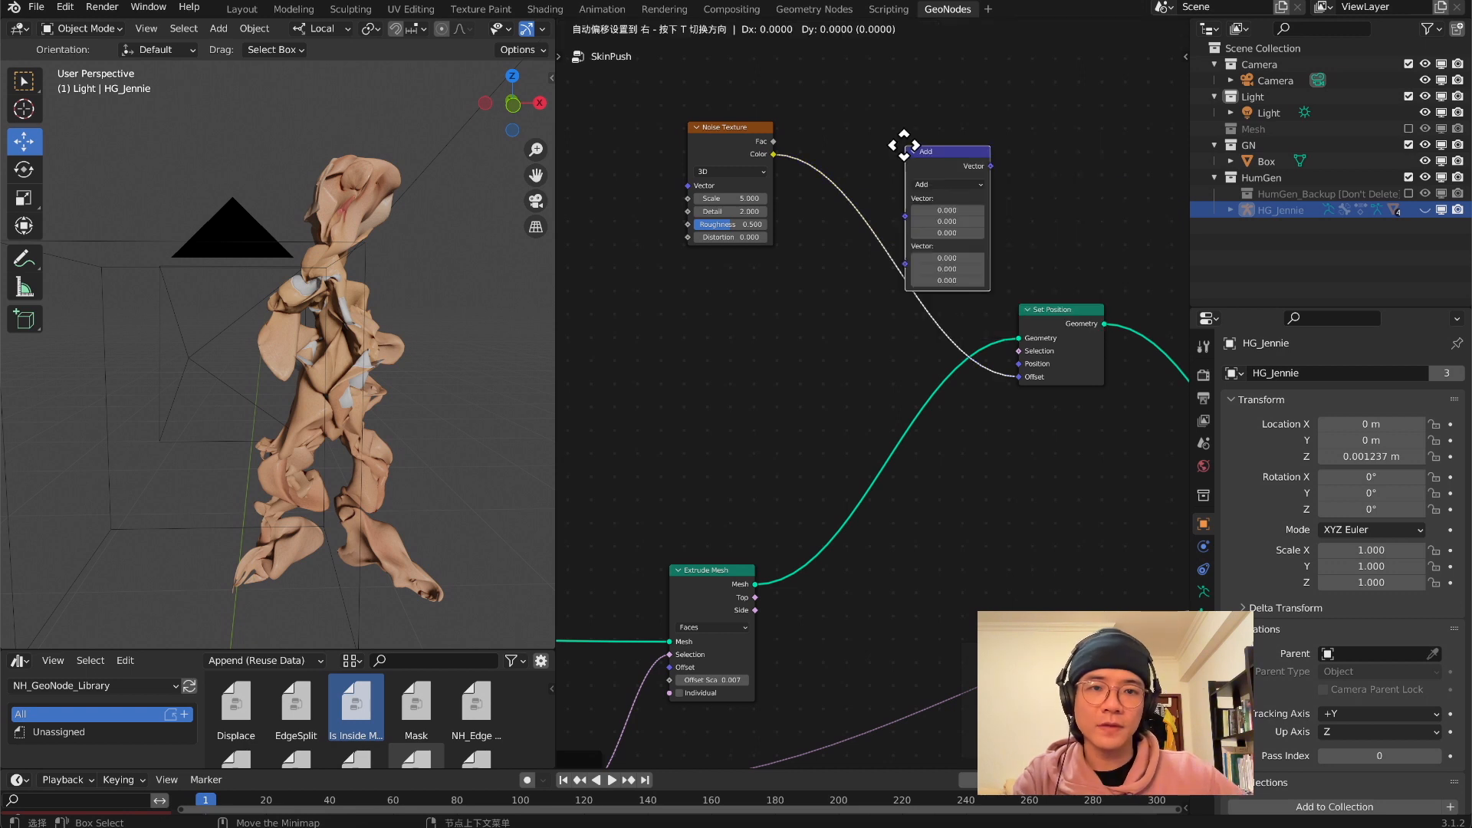
click(970, 98)
click(1020, 134)
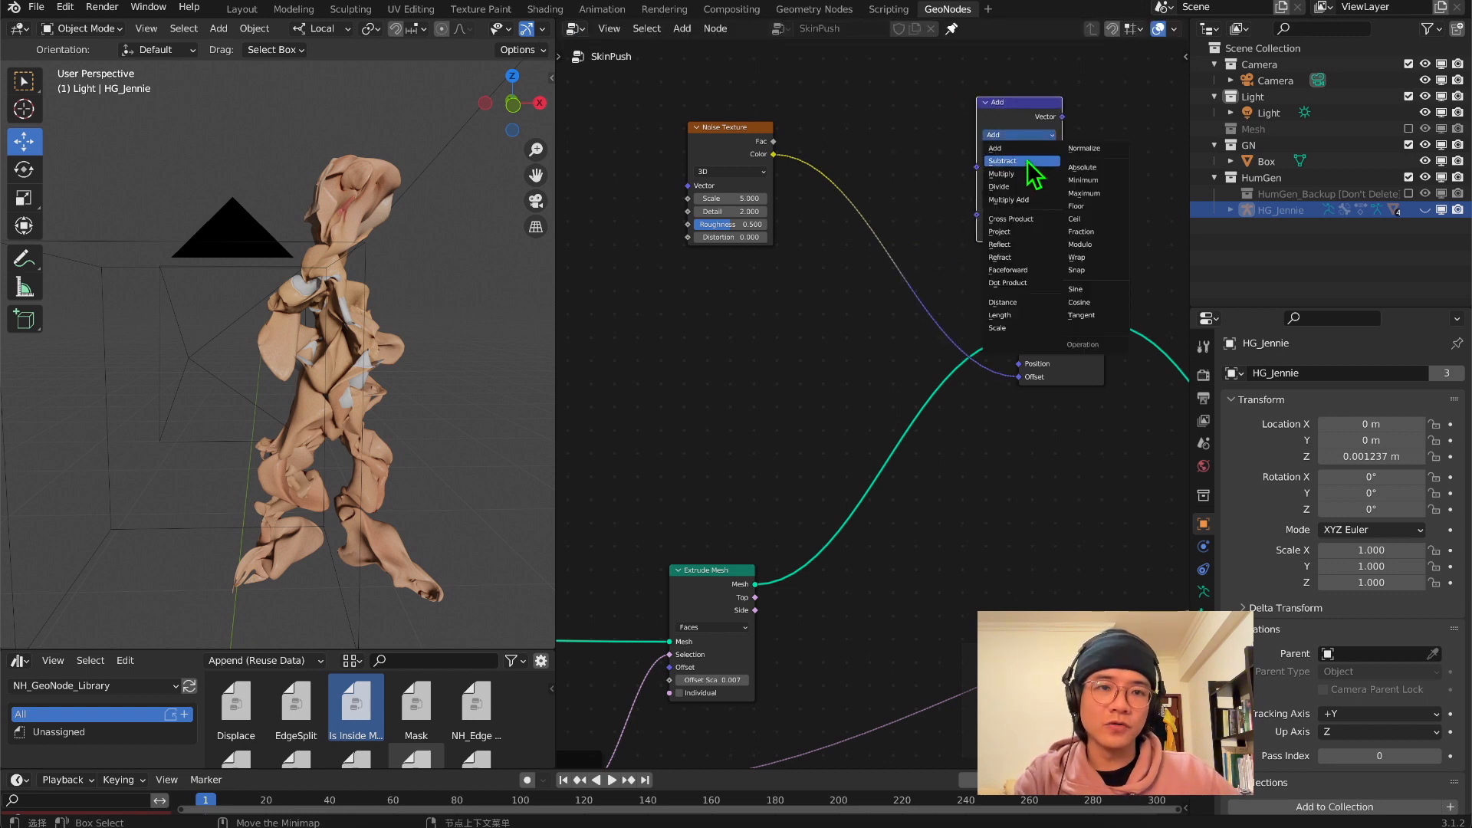
click(1028, 163)
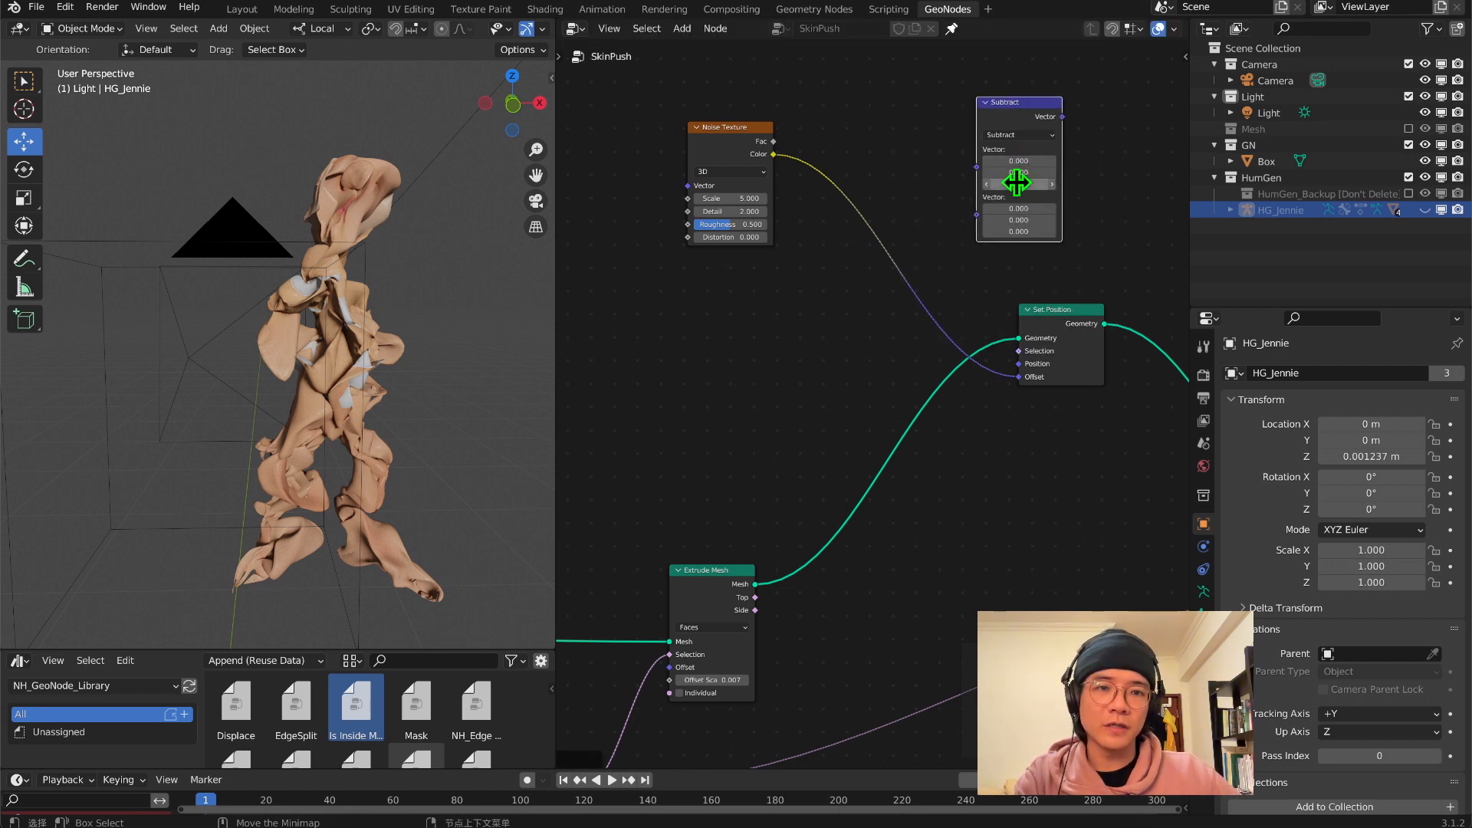
drag(1027, 212, 1026, 232)
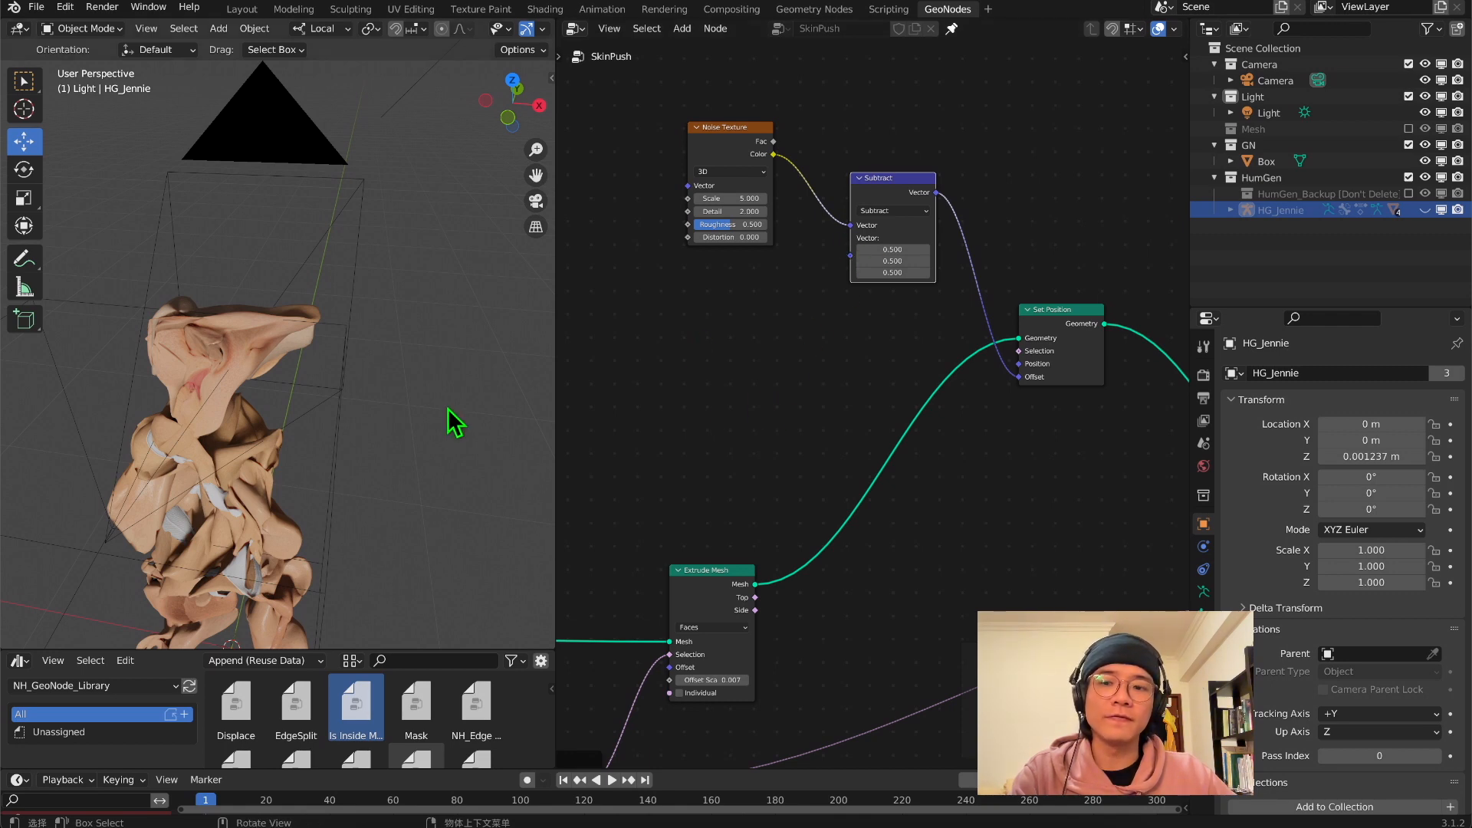
Connect the Greater Than Result to the noise Set Position node's Selection and check the body from the side
middle_drag(371, 408, 416, 377)
scroll(264, 375, up, 5)
middle_drag(264, 375, 153, 216)
scroll(325, 226, down, 5)
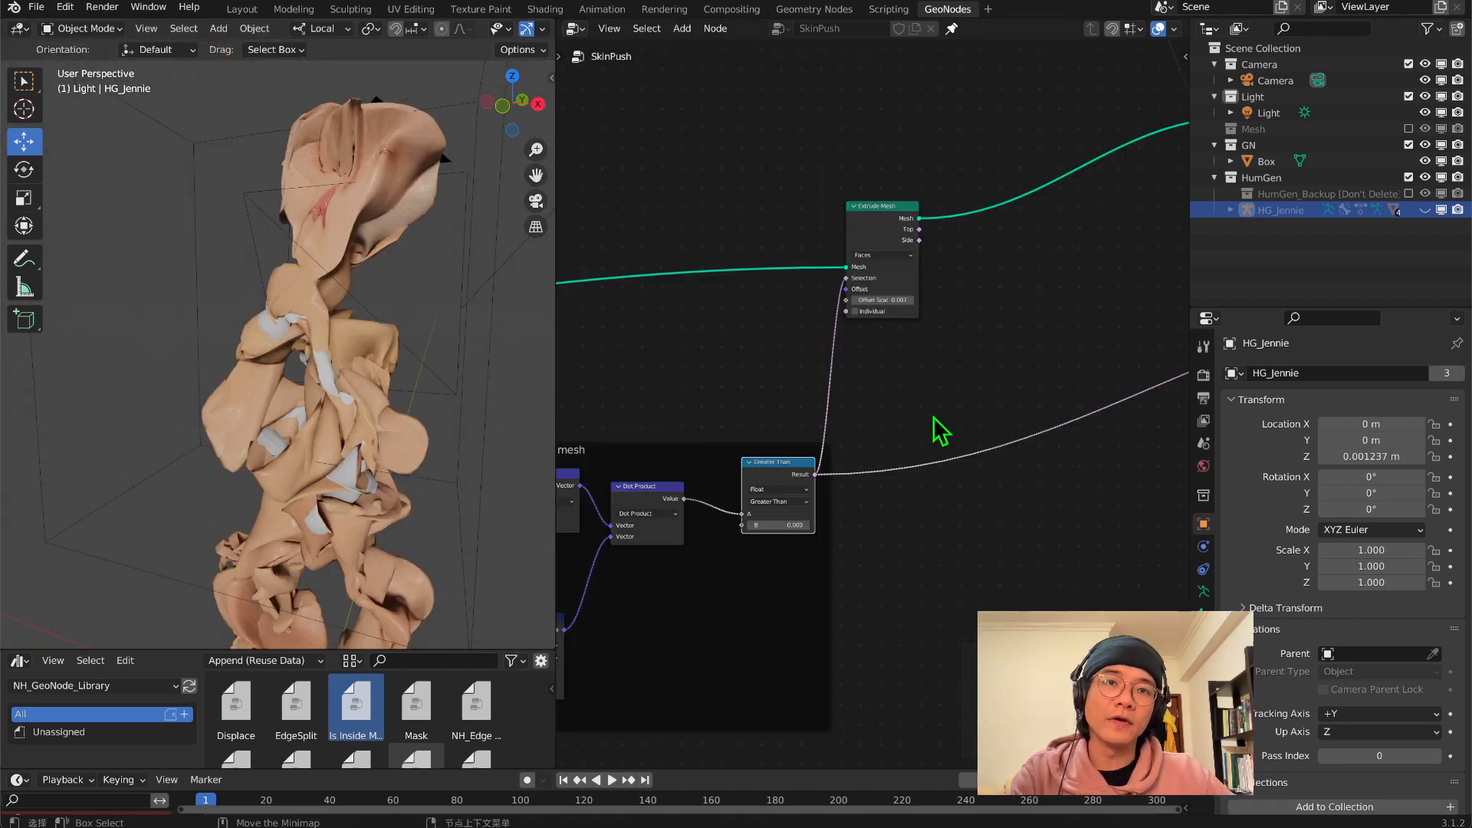
middle_drag(939, 432, 805, 475)
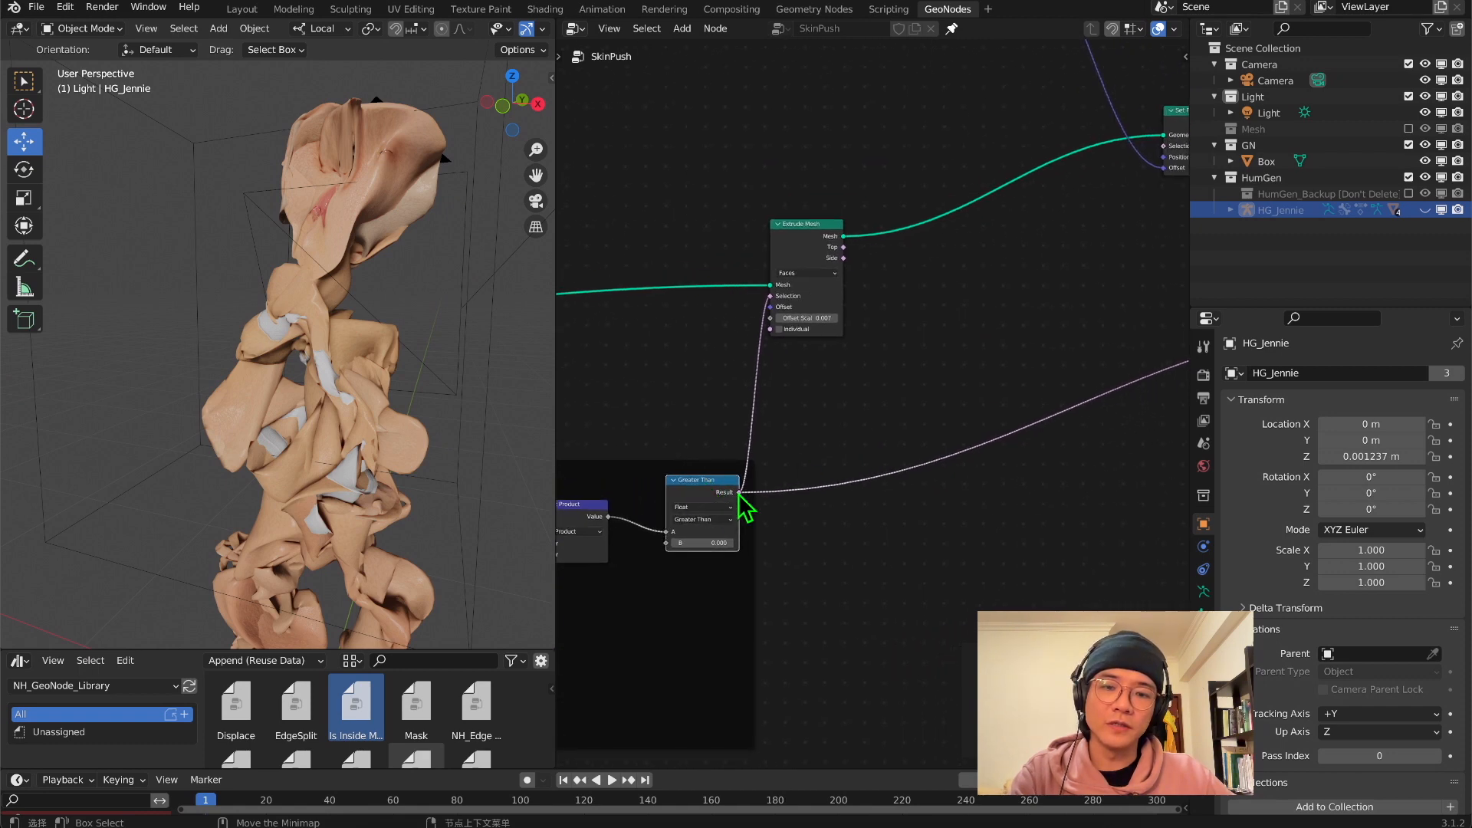
drag(738, 492, 1120, 151)
middle_drag(356, 366, 183, 349)
middle_drag(277, 372, 309, 362)
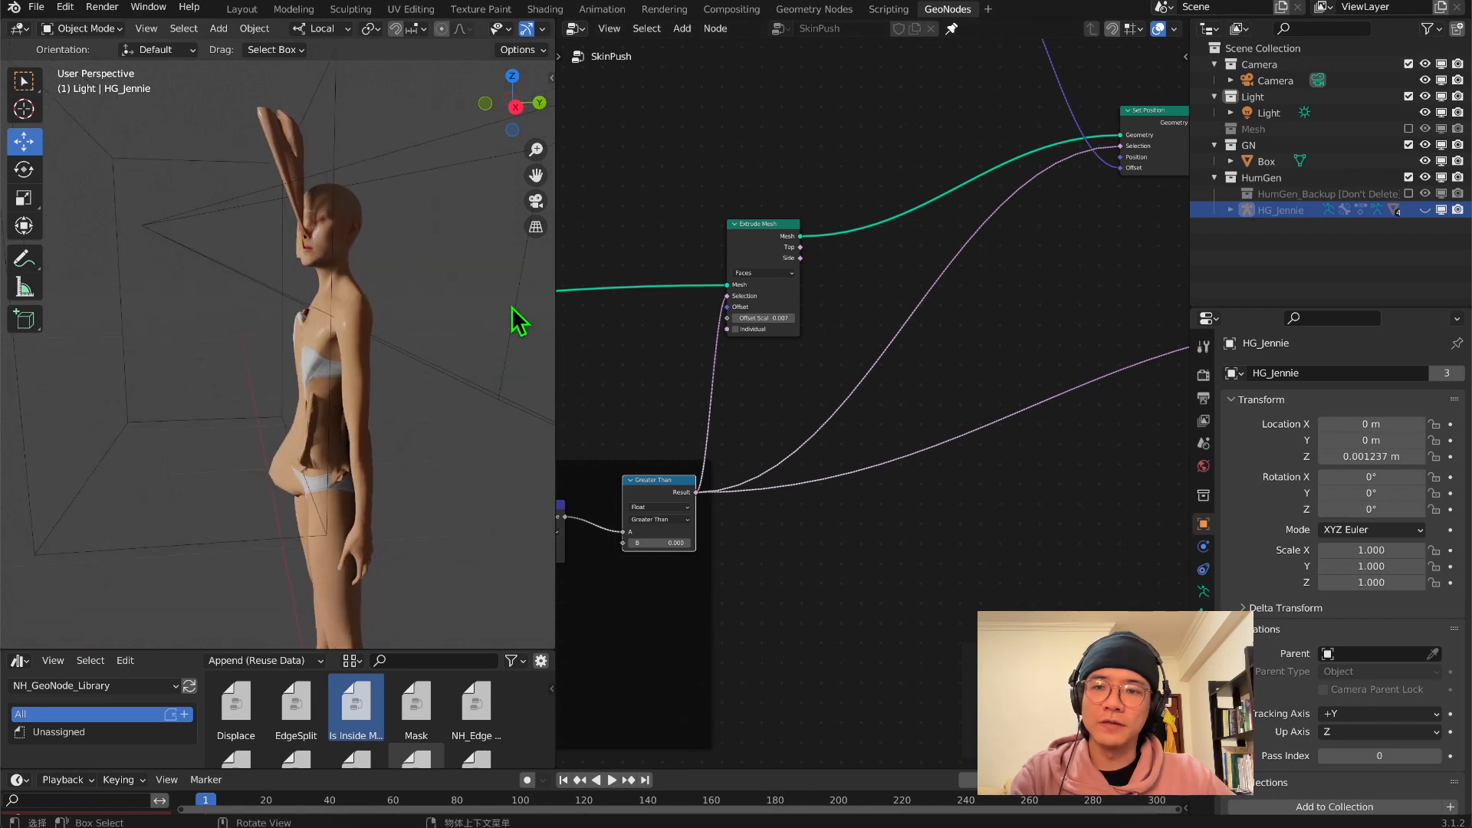
Insert a copy of the Subtract node between Subtract and the noise Set Position's Offset, switched to Multiply
middle_drag(979, 230, 929, 585)
middle_drag(929, 585, 929, 603)
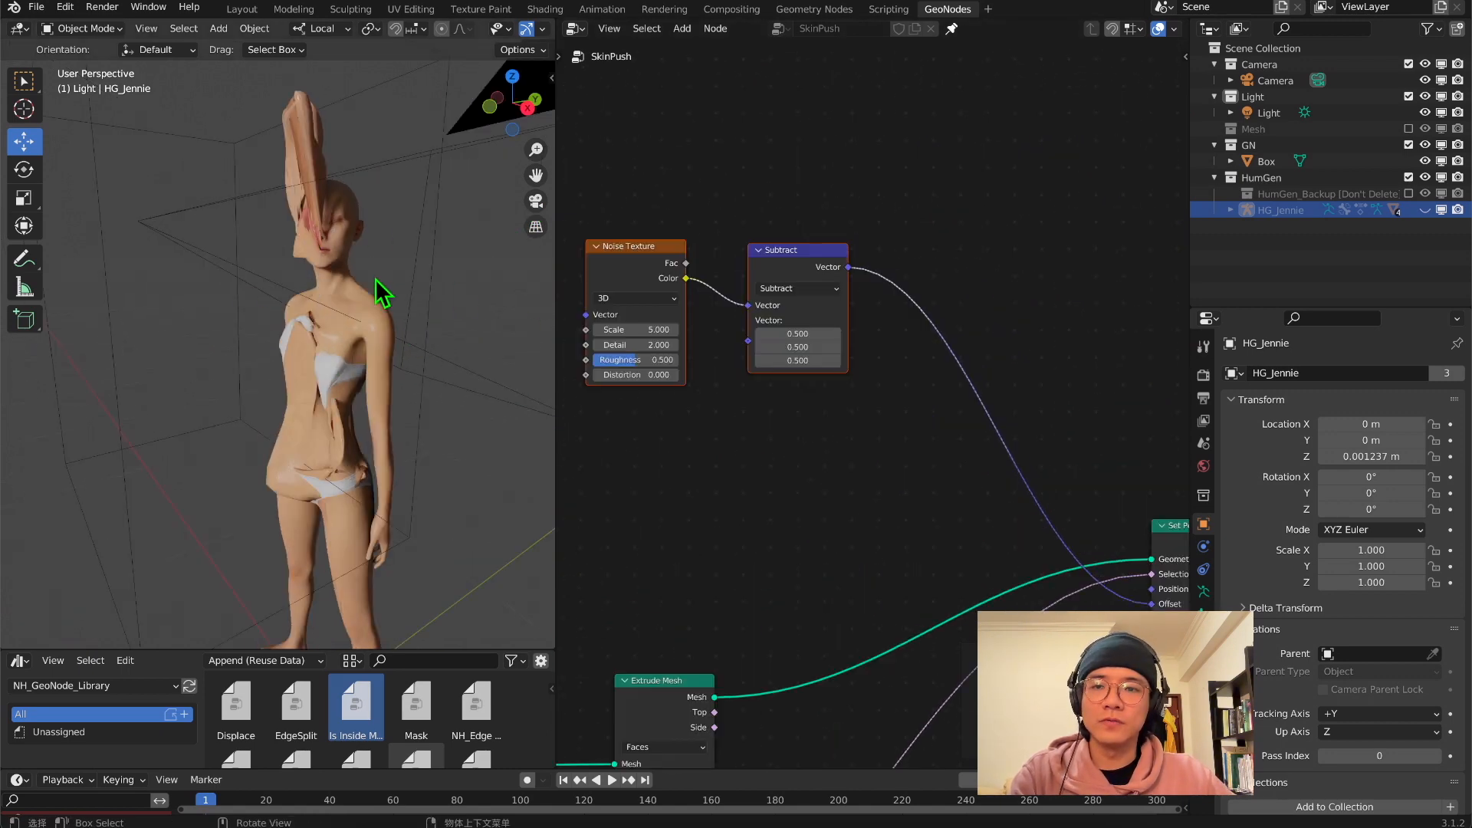
click(794, 254)
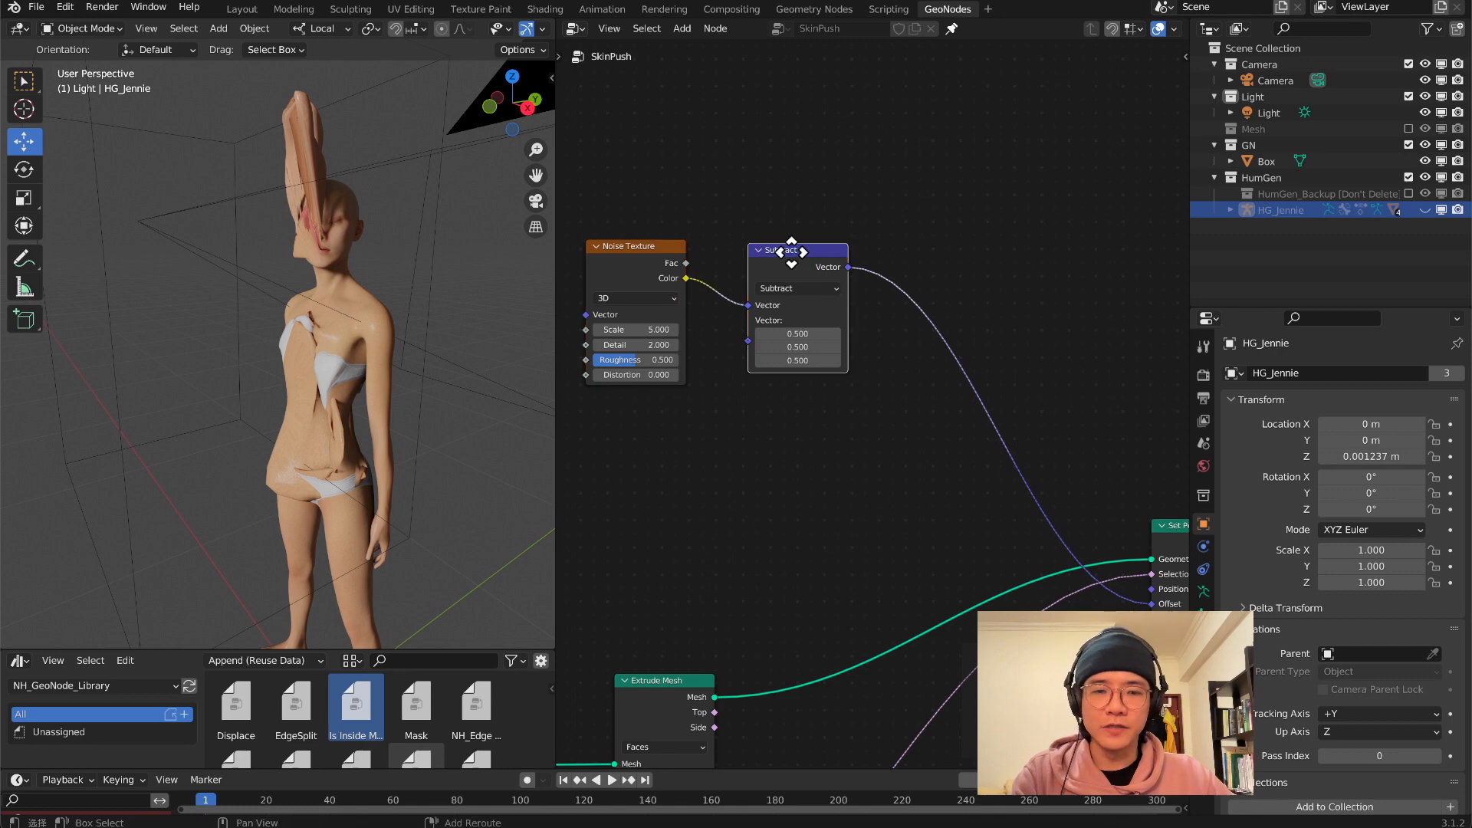
key(shift+d)
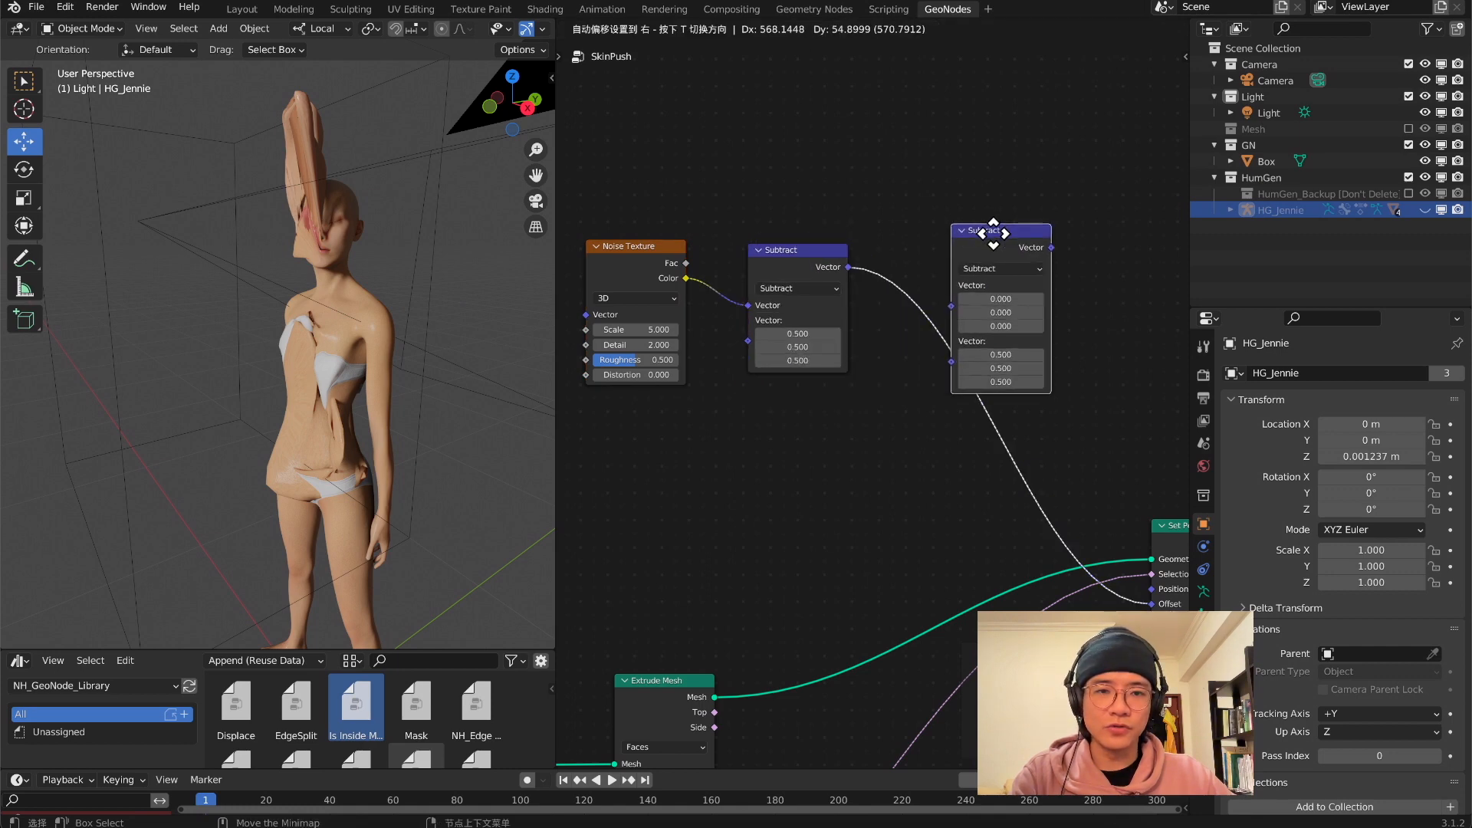
click(953, 303)
click(953, 307)
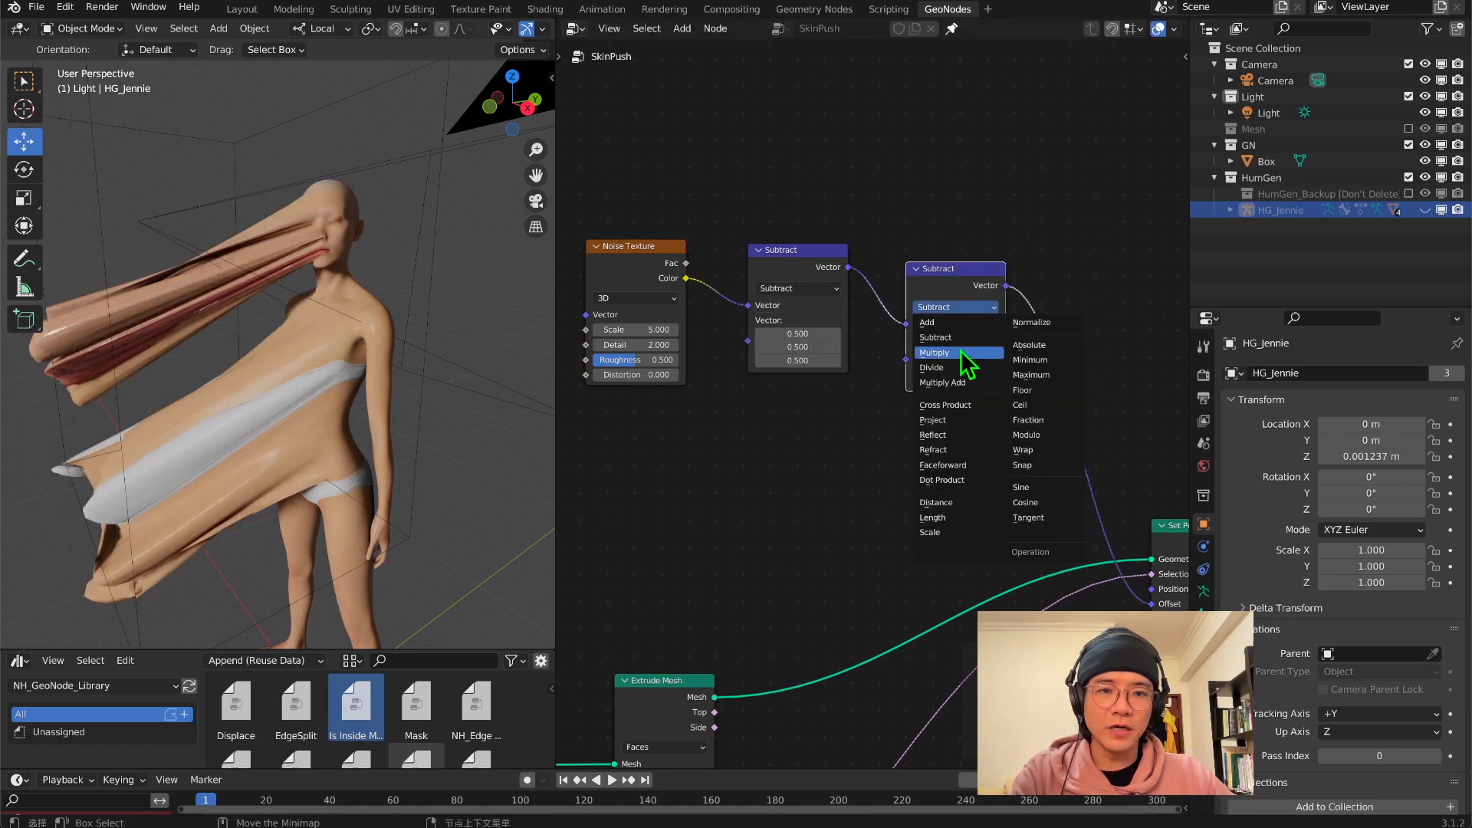
click(935, 352)
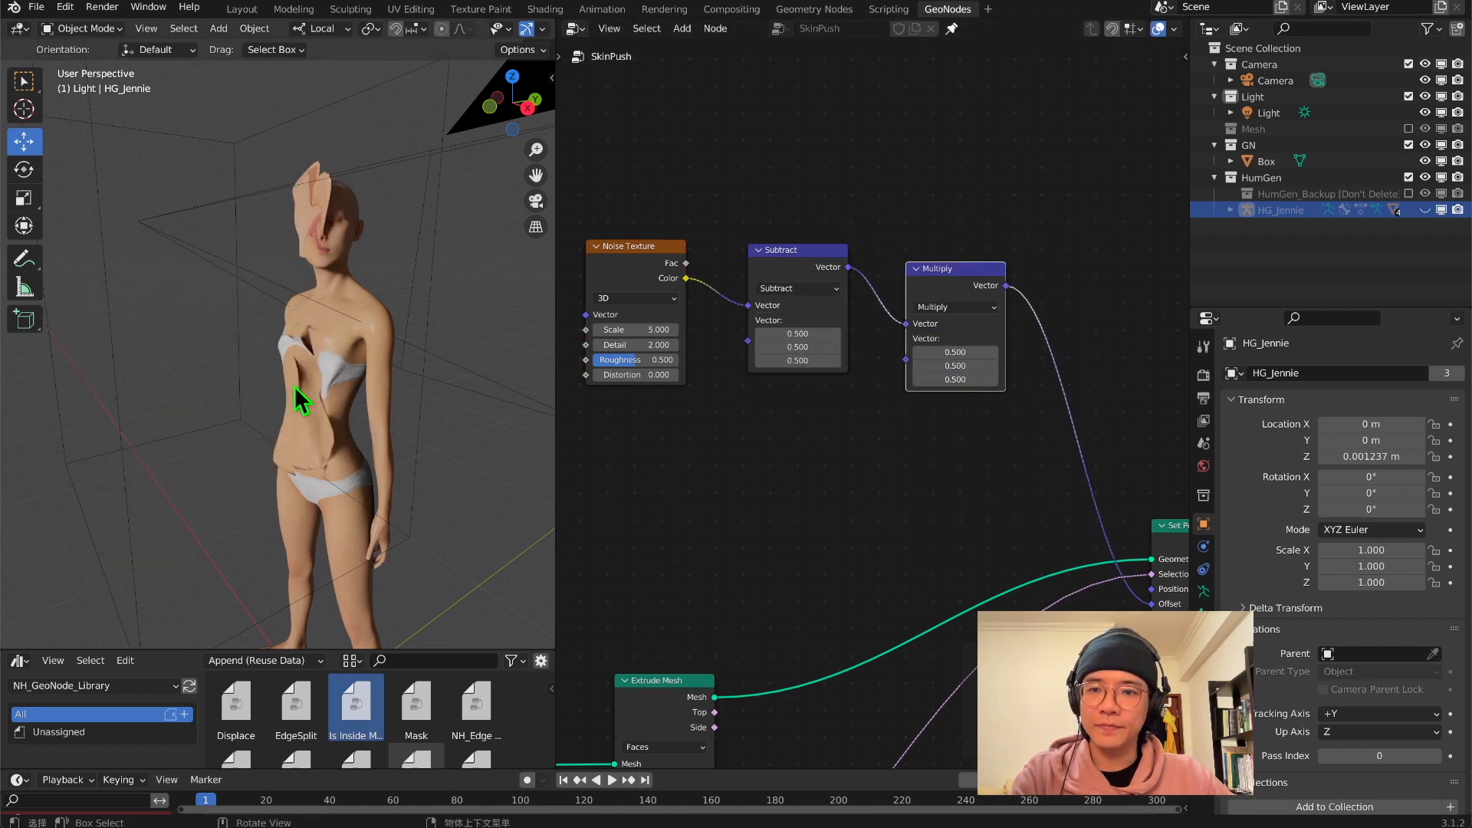
middle_drag(295, 388, 450, 388)
scroll(328, 406, up, 1)
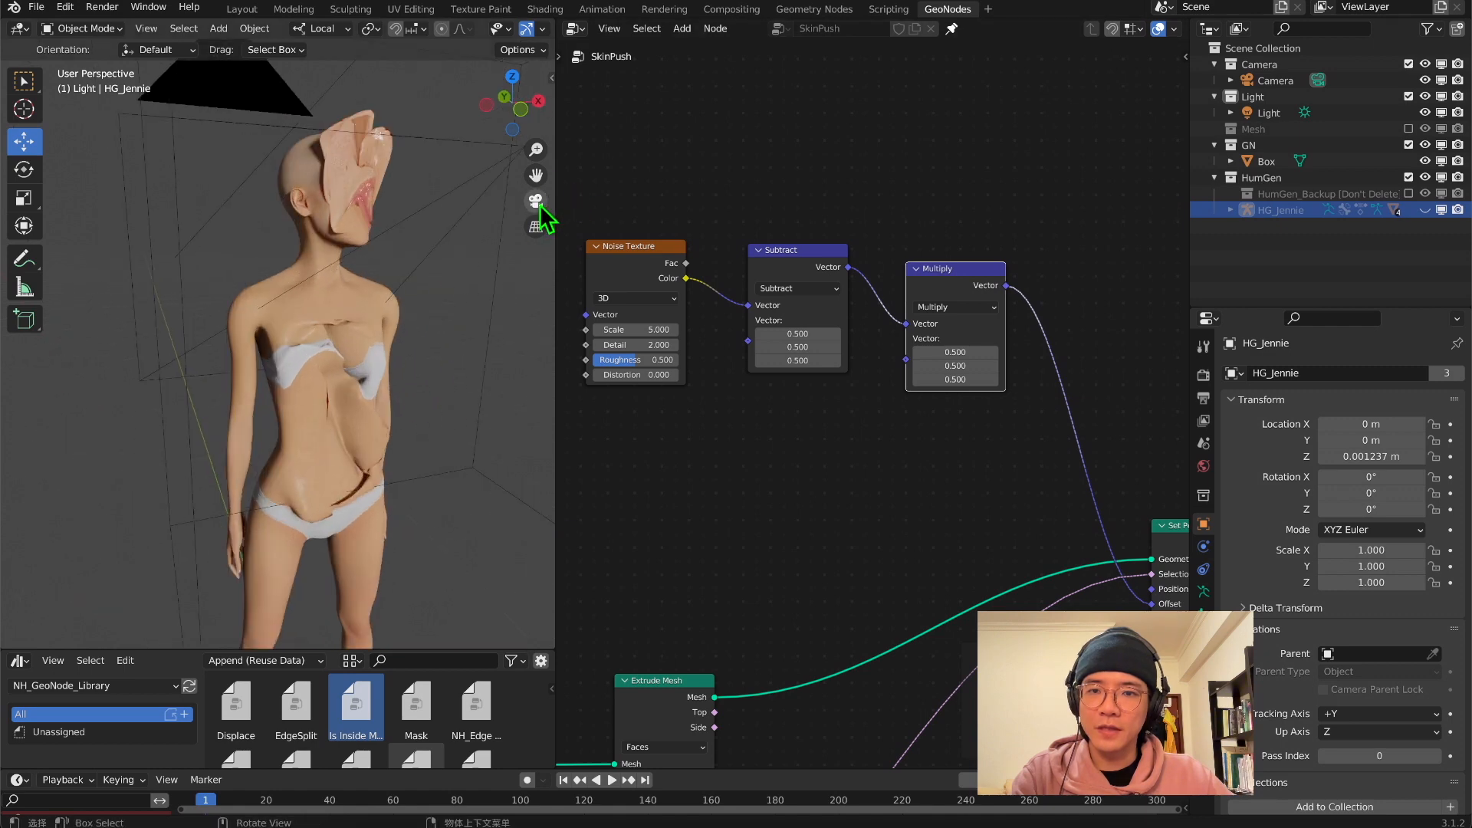
middle_drag(418, 322, 153, 393)
scroll(131, 401, up, 4)
Try 0.1 on all three Multiply components, check the body, and return them to 0.5
drag(954, 352, 955, 380)
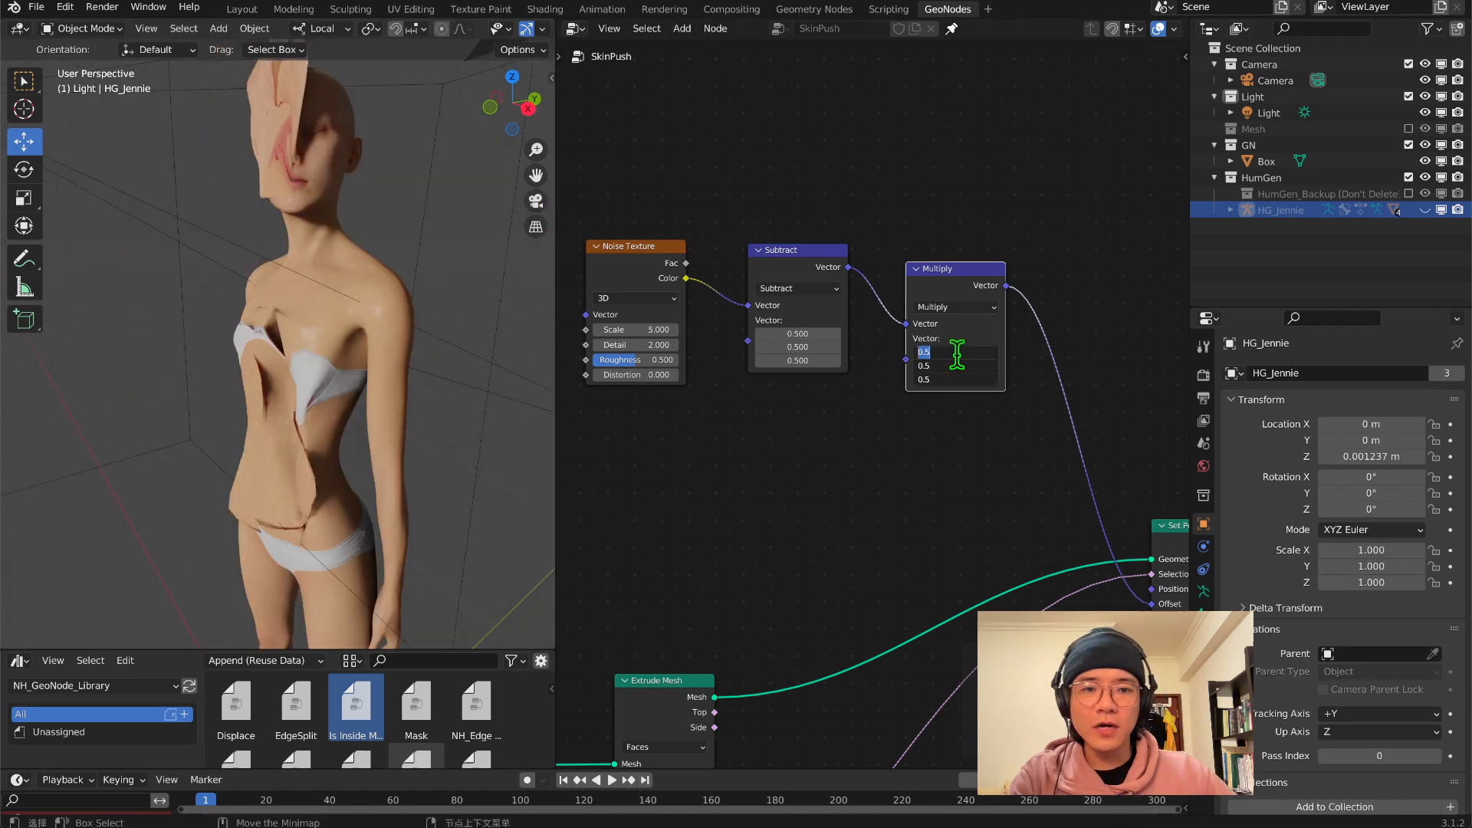
text(0.1)
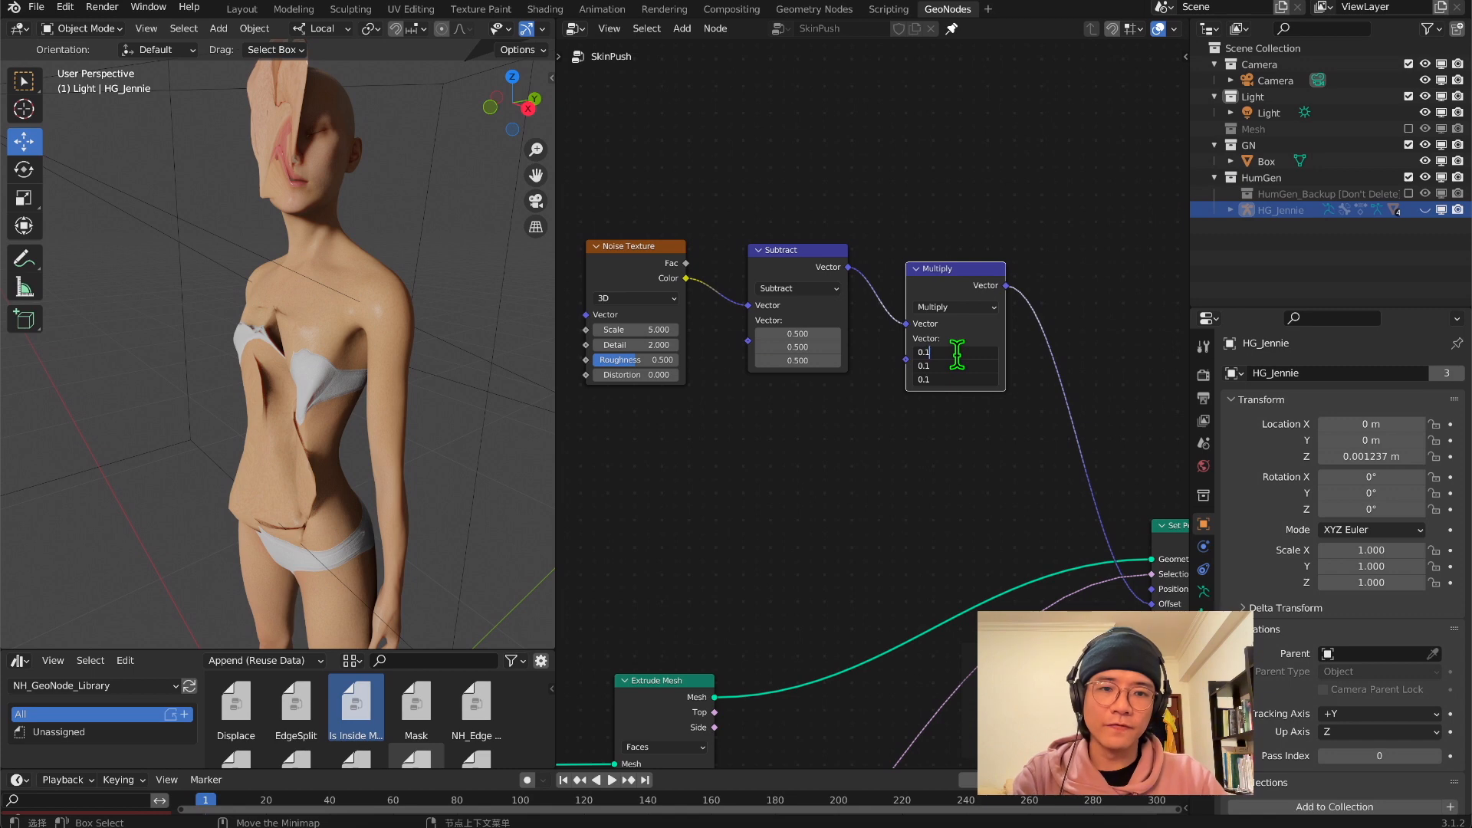
key(Return)
middle_drag(439, 366, 529, 329)
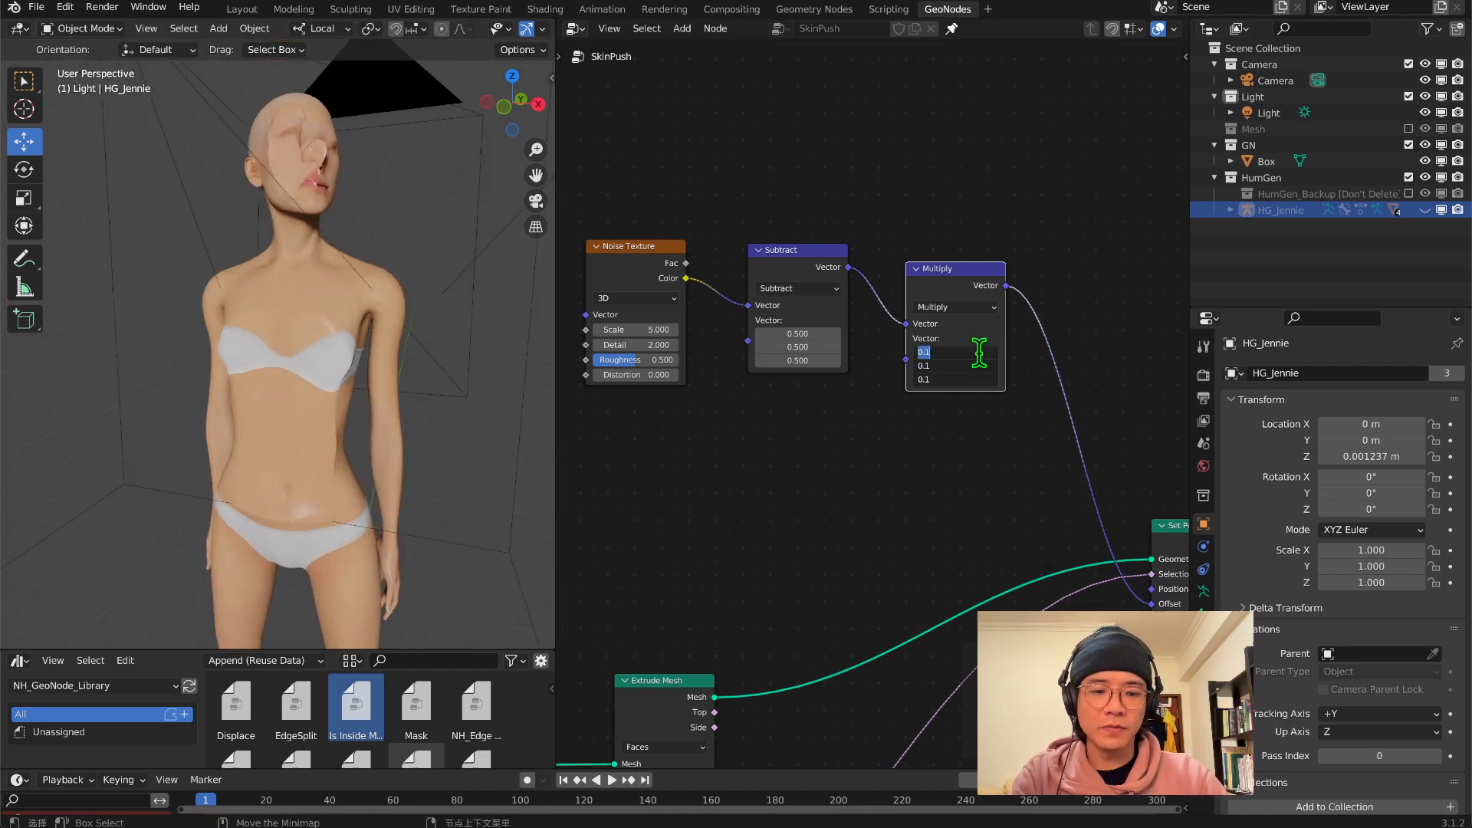
text(0.5)
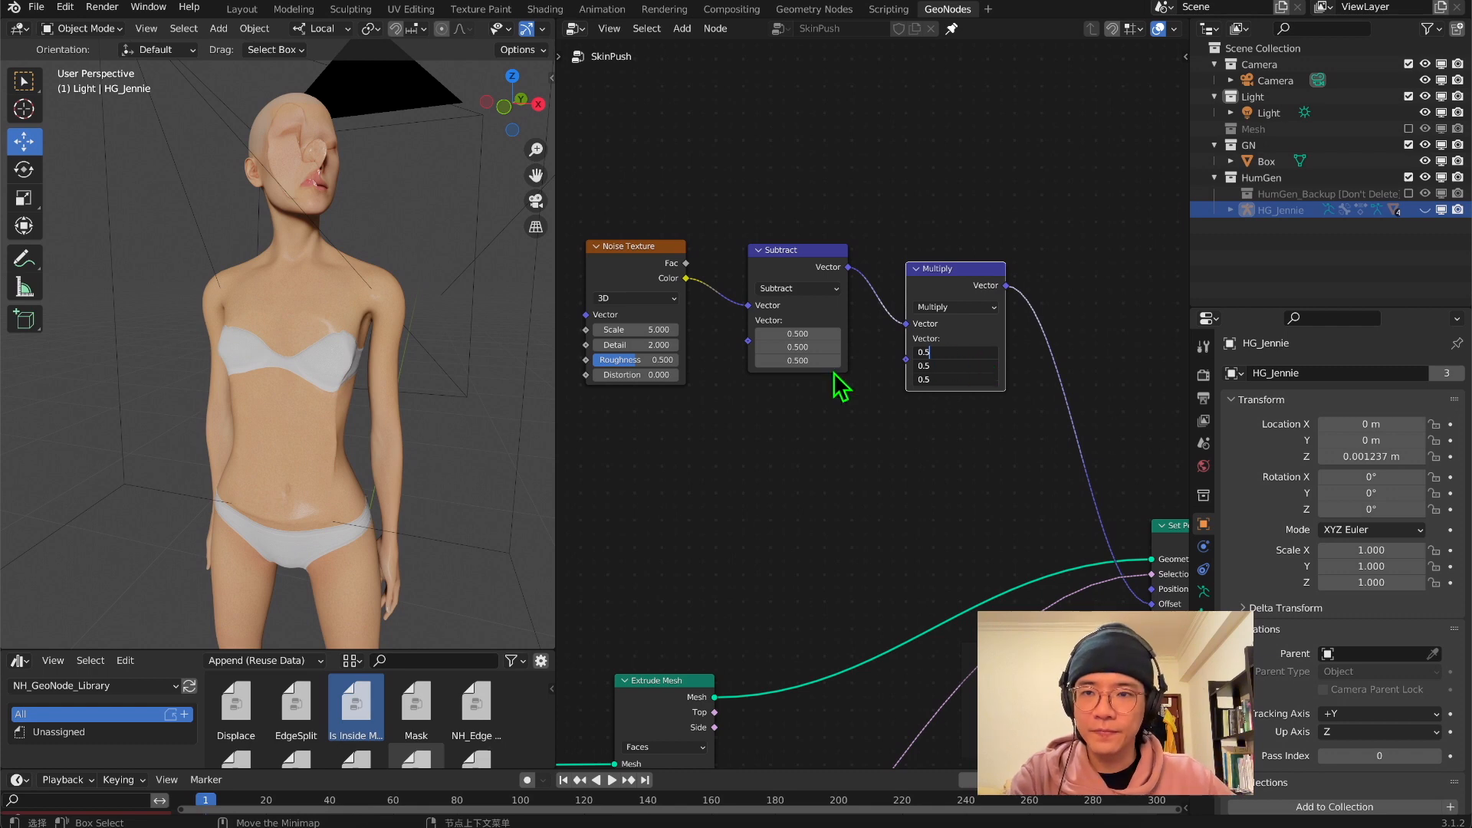
key(Return)
middle_drag(411, 483, 319, 401)
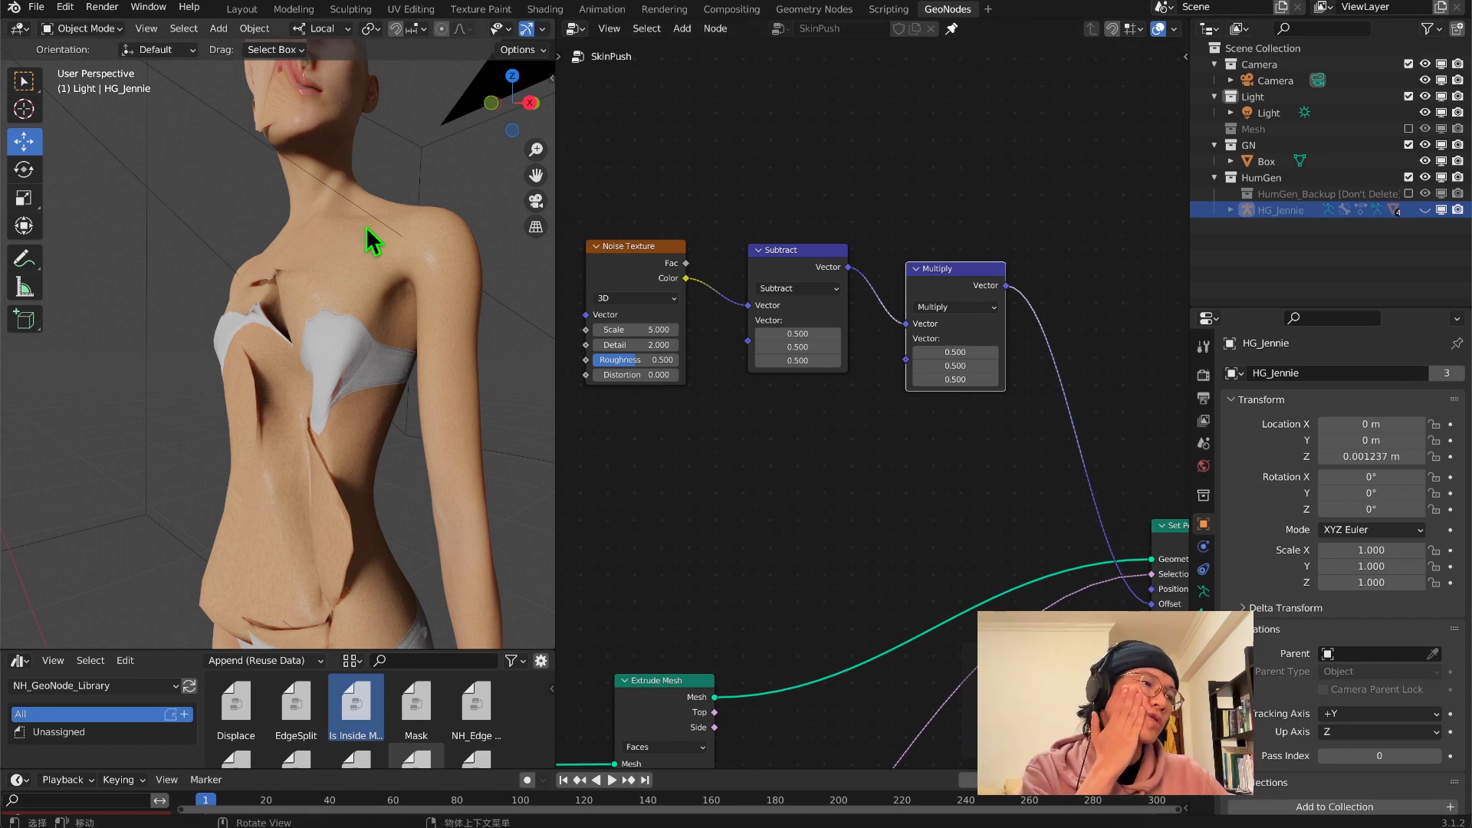
Set the Multiply node's Y component to 0 and check the displaced body skin
key(KP_3)
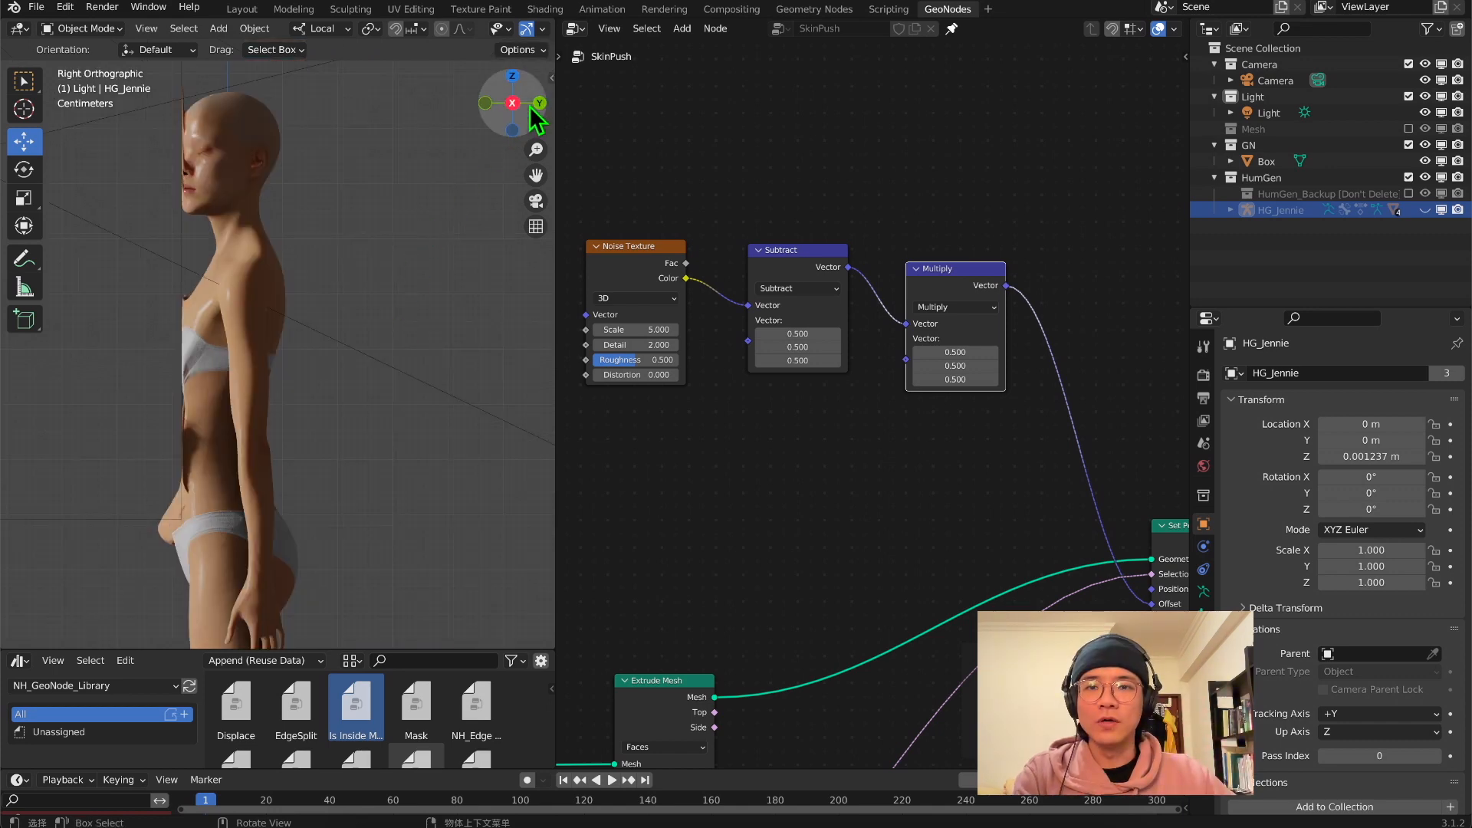
scroll(972, 476, up, 3)
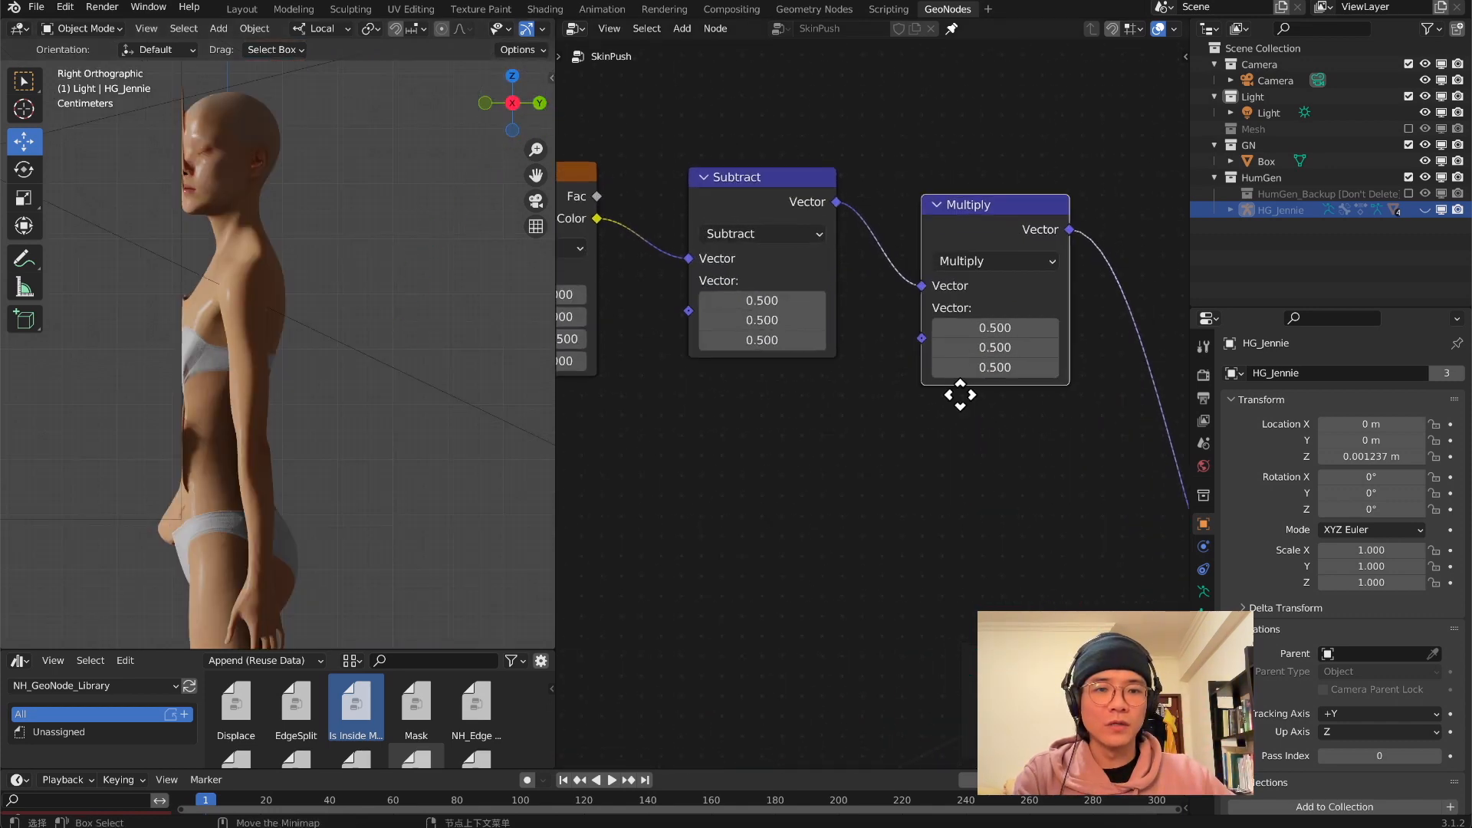
click(930, 452)
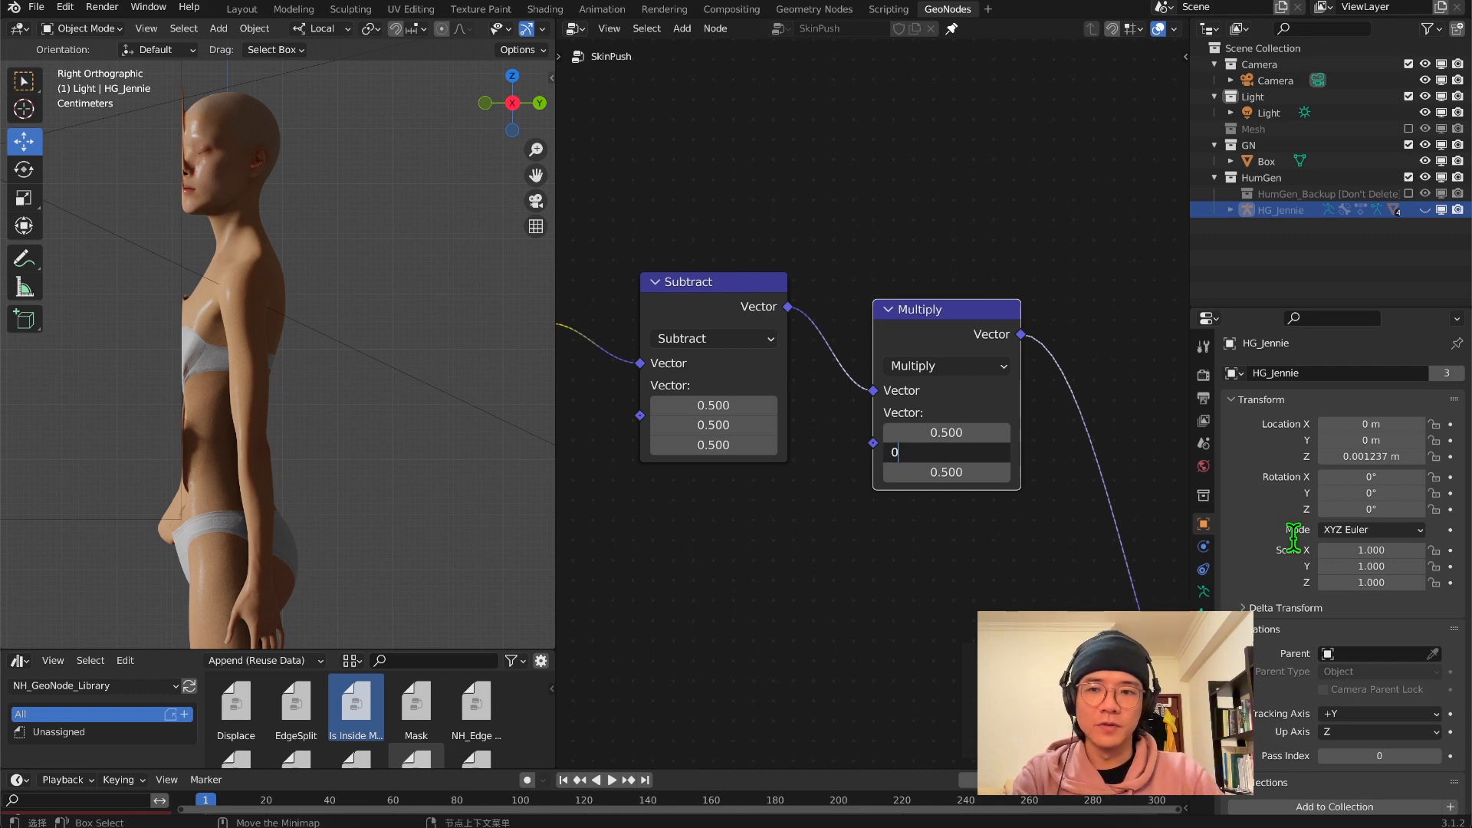
text(0)
key(Return)
middle_drag(223, 404, 255, 409)
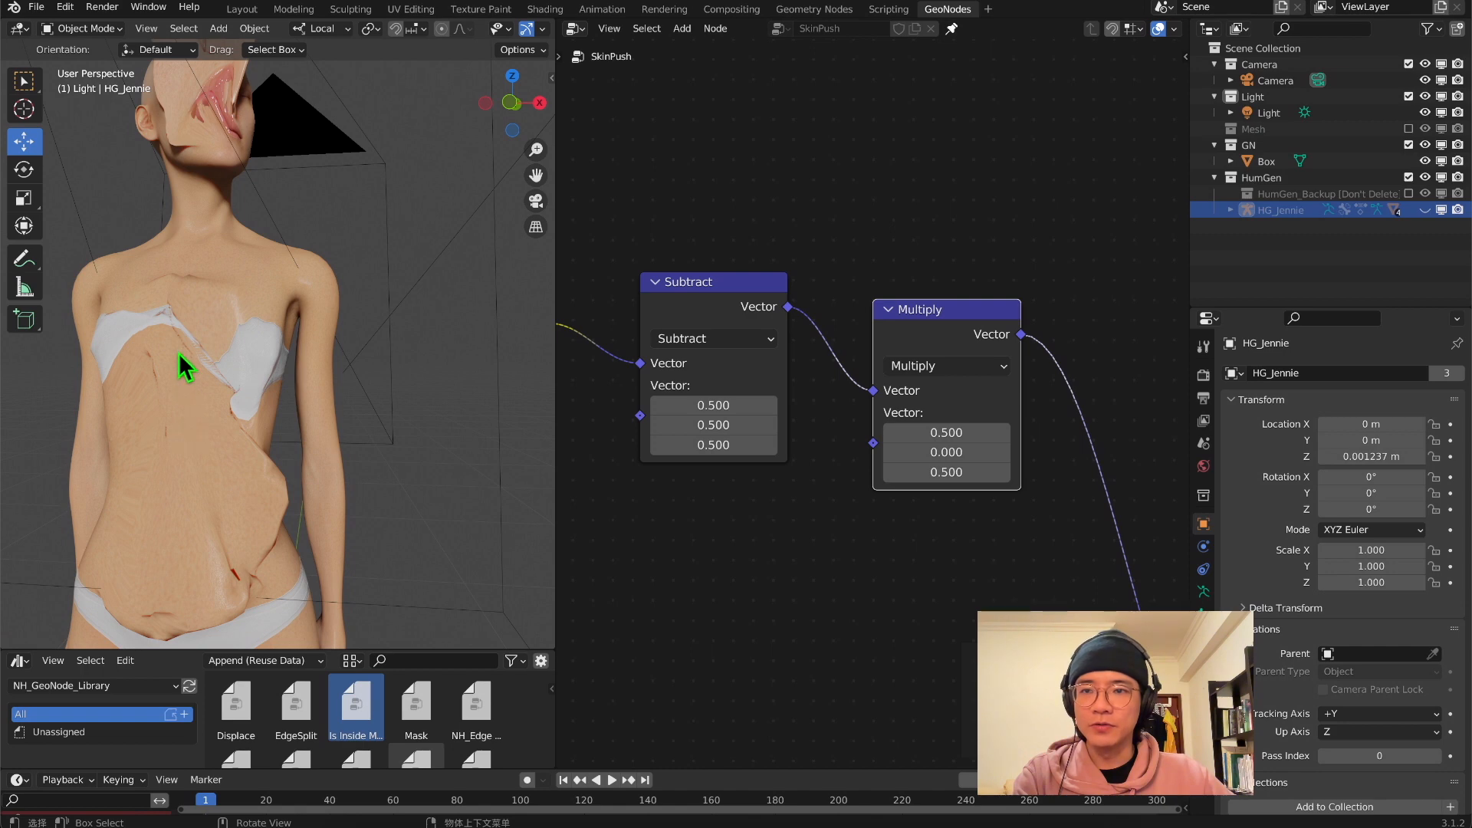
middle_drag(179, 354, 516, 394)
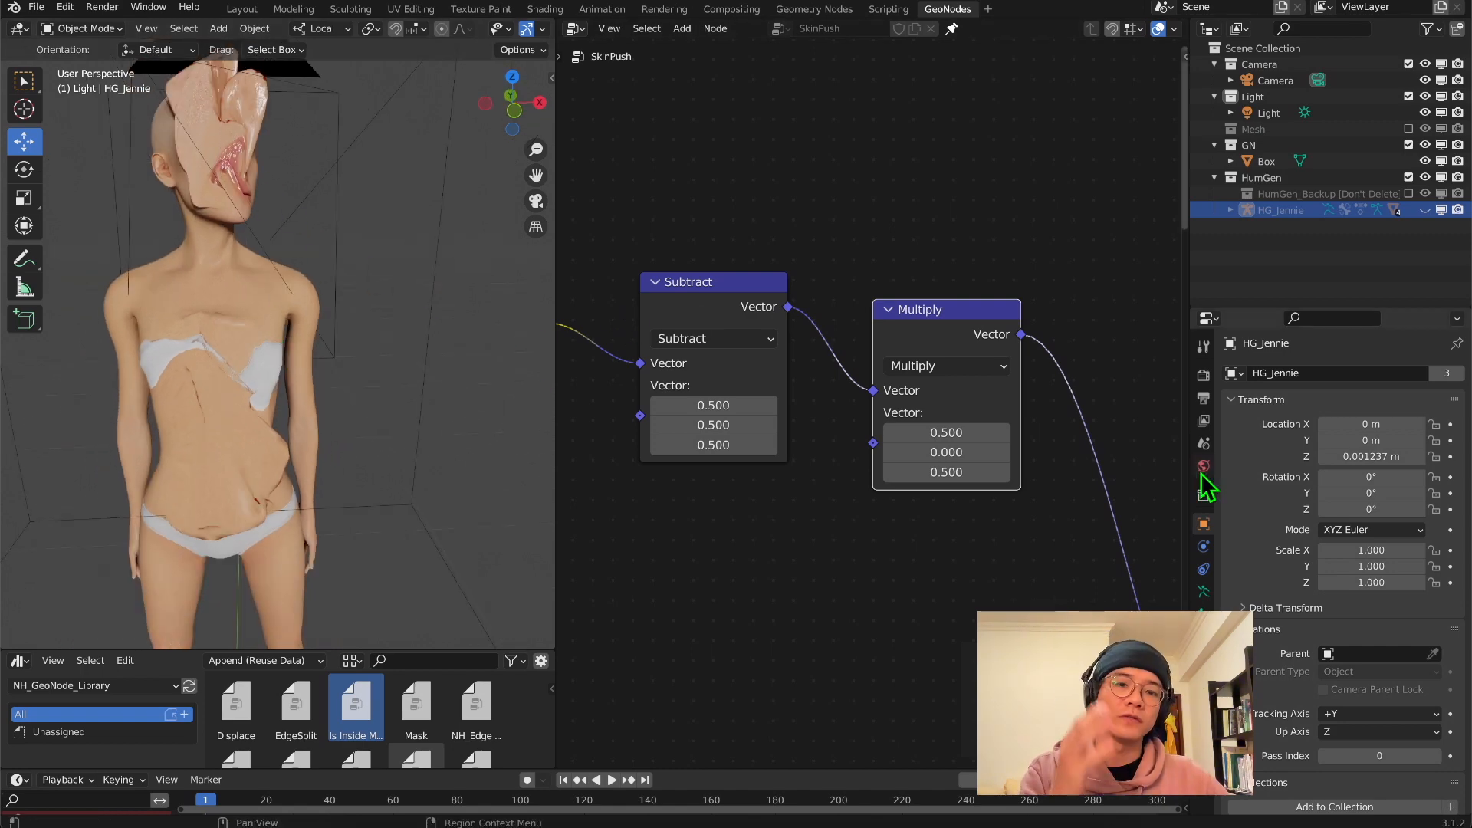
Set the Multiply node's X and Z components to 0.1 and inspect the face through the camera
click(946, 432)
text(0.1)
key(Return)
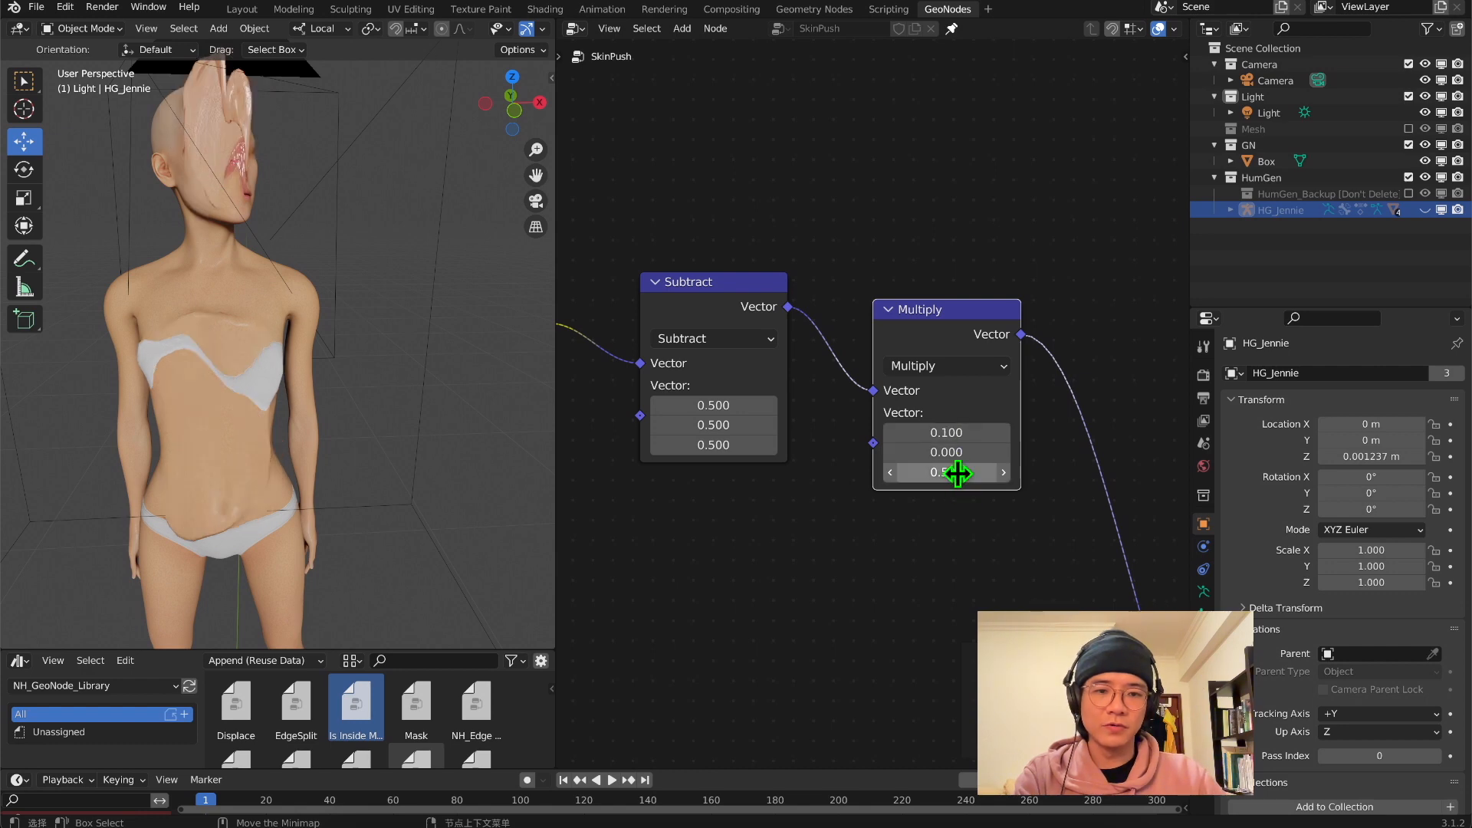
text(0.1)
key(Return)
middle_drag(307, 430, 196, 479)
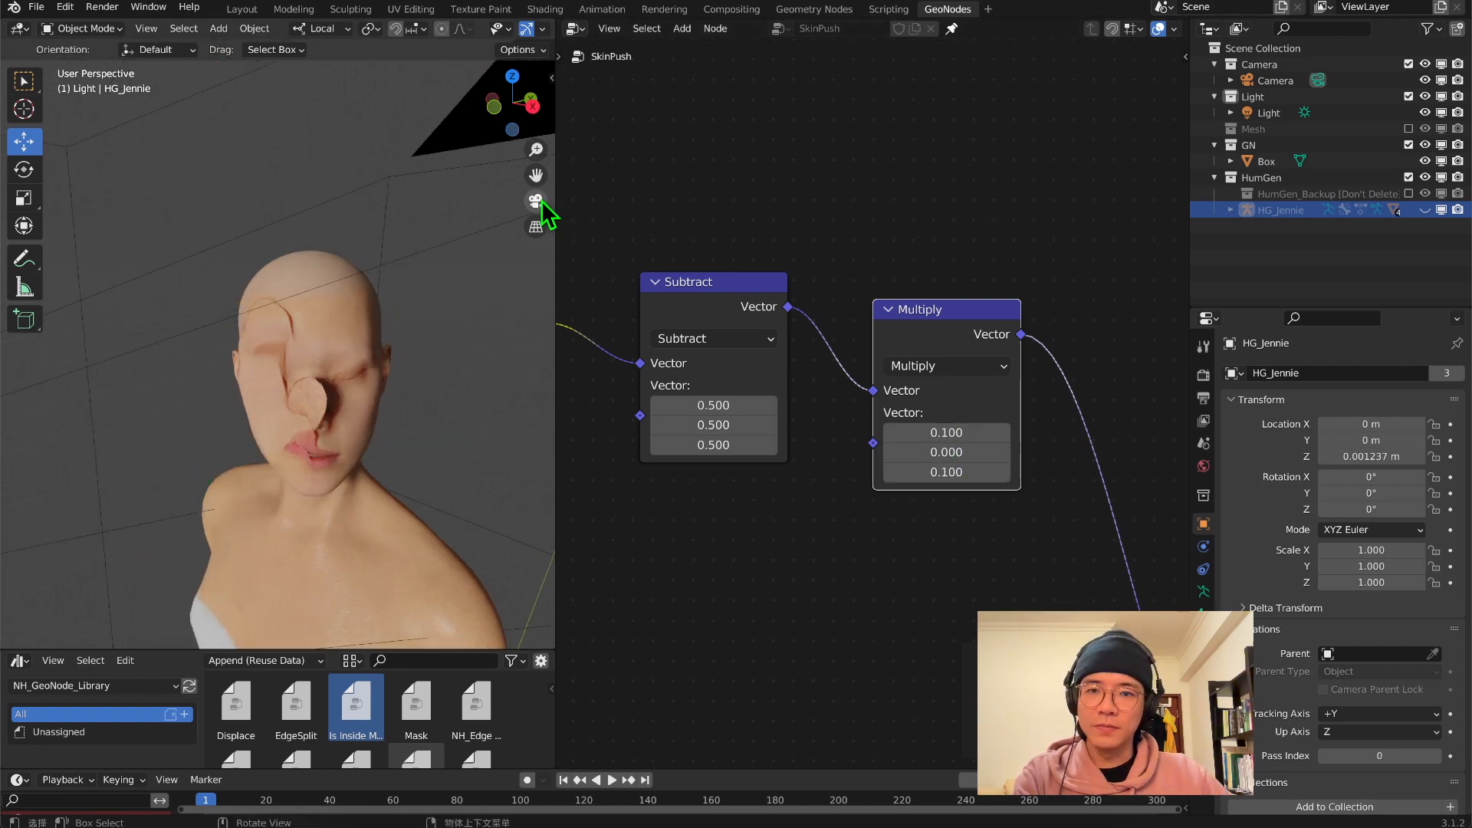
click(536, 201)
scroll(350, 378, up, 5)
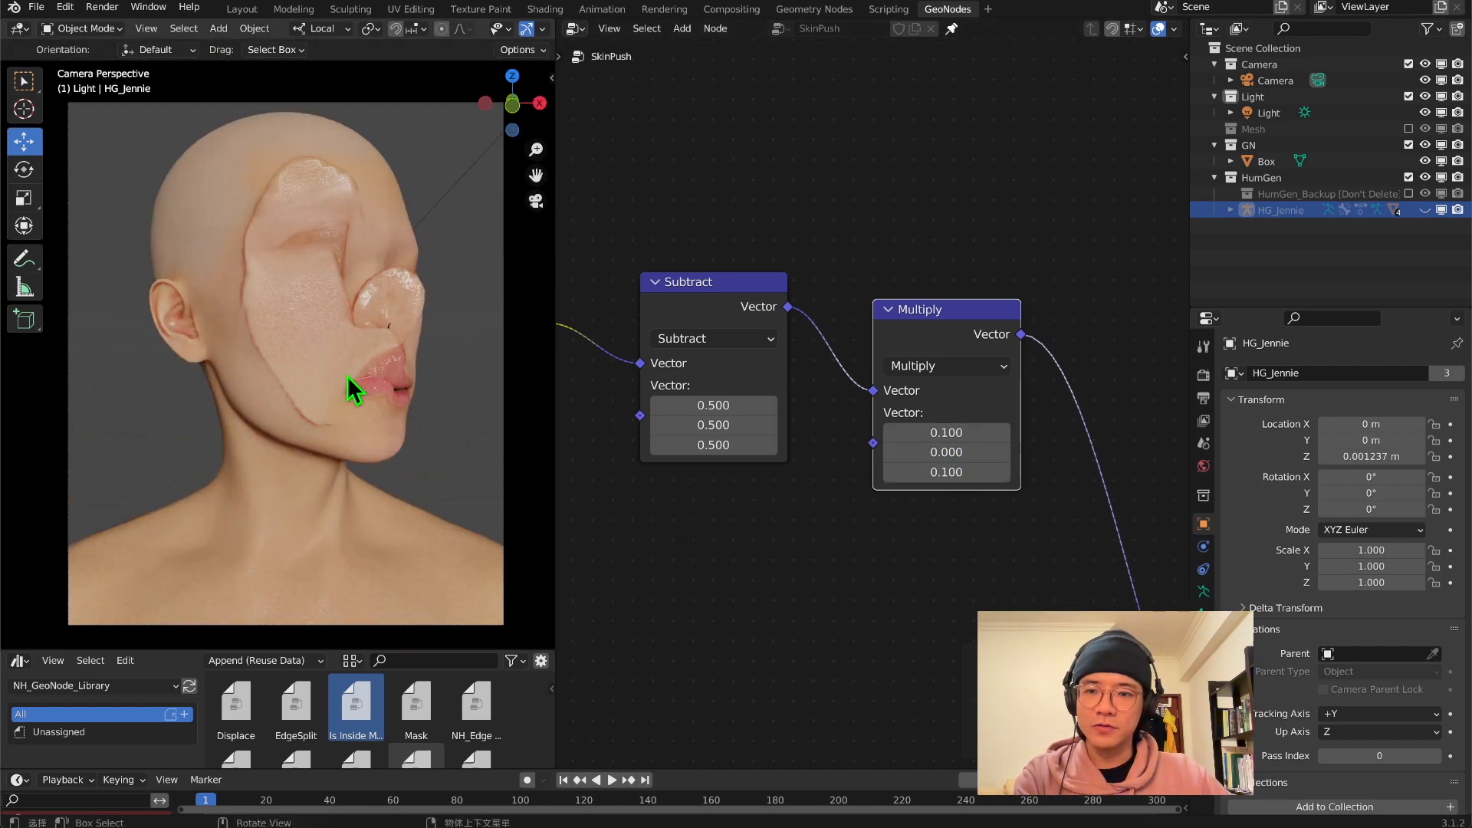
middle_drag(348, 377, 284, 385)
Switch the Noise Texture to 4D and raise its W value to 12.8 while watching the face
middle_drag(751, 521, 878, 403)
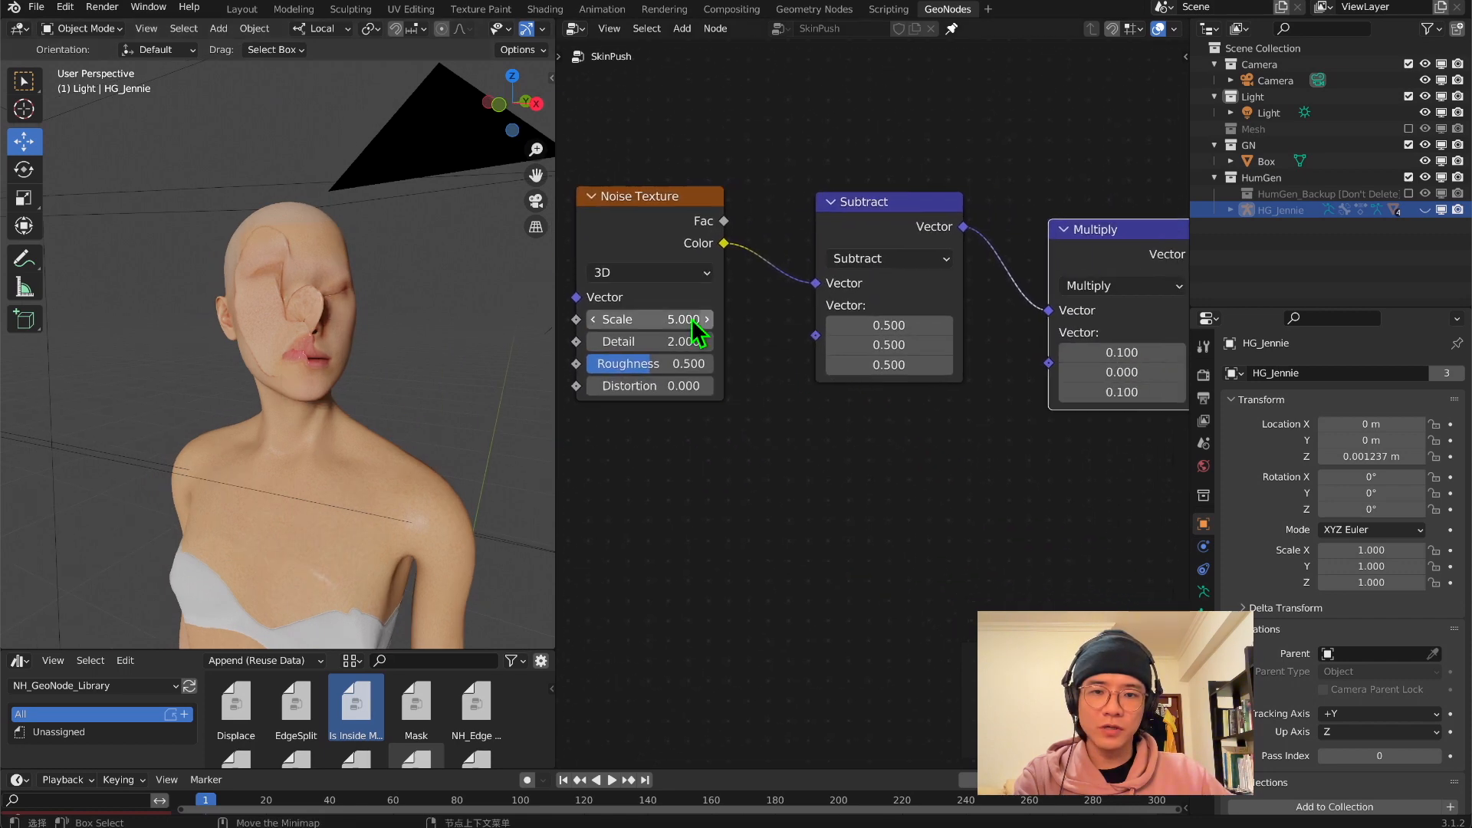
click(650, 273)
click(640, 362)
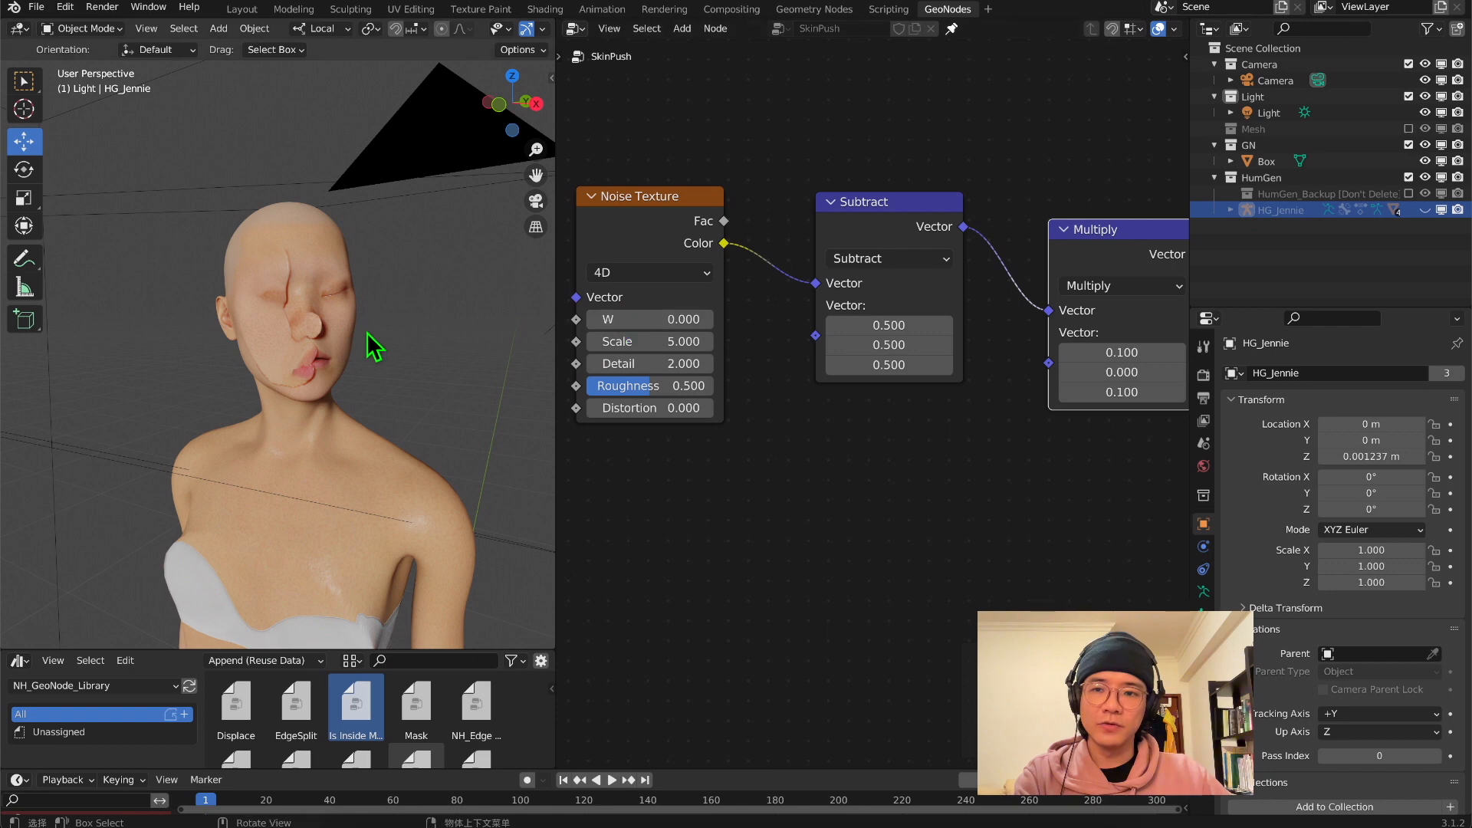
middle_drag(368, 342, 470, 329)
drag(650, 319, 748, 318)
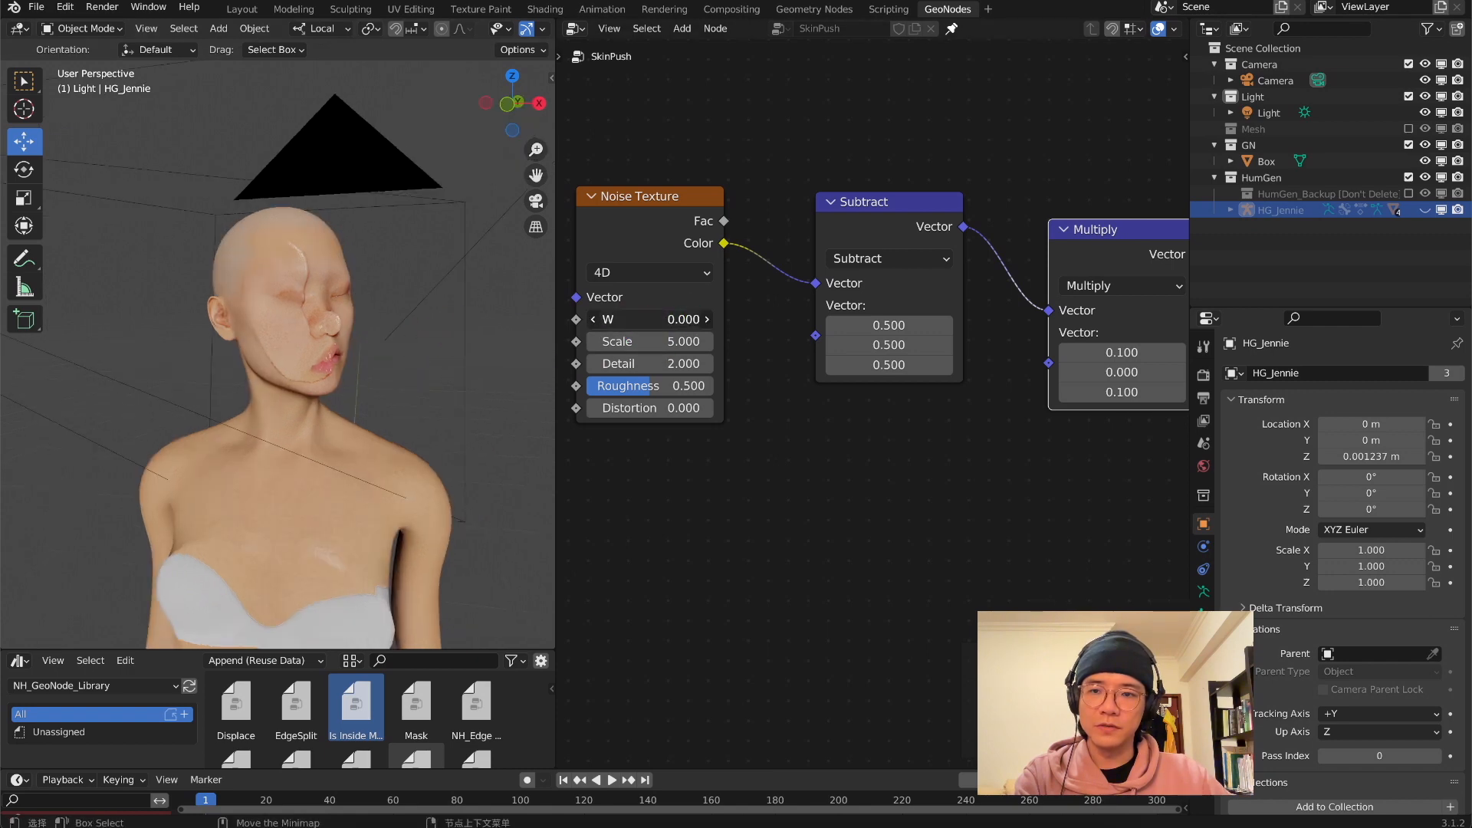
mouse_move(311, 372)
middle_down()
mouse_move(367, 355)
mouse_move(312, 384)
middle_up()
scroll(312, 384, up, 5)
scroll(606, 373, down, 3)
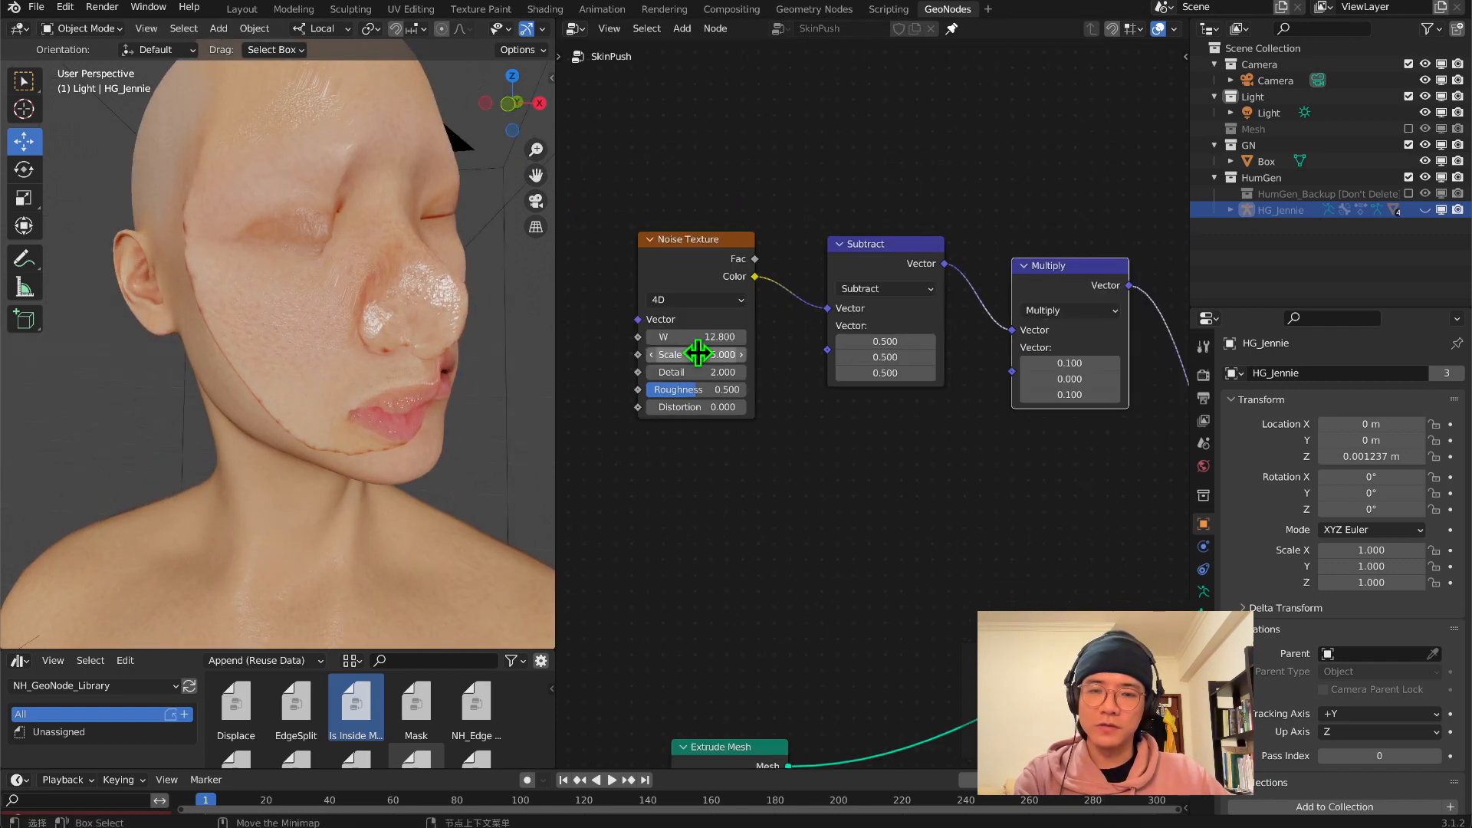
Set the Noise Texture's Scale, Roughness and Distortion each to 1
drag(695, 354, 664, 354)
drag(696, 390, 711, 392)
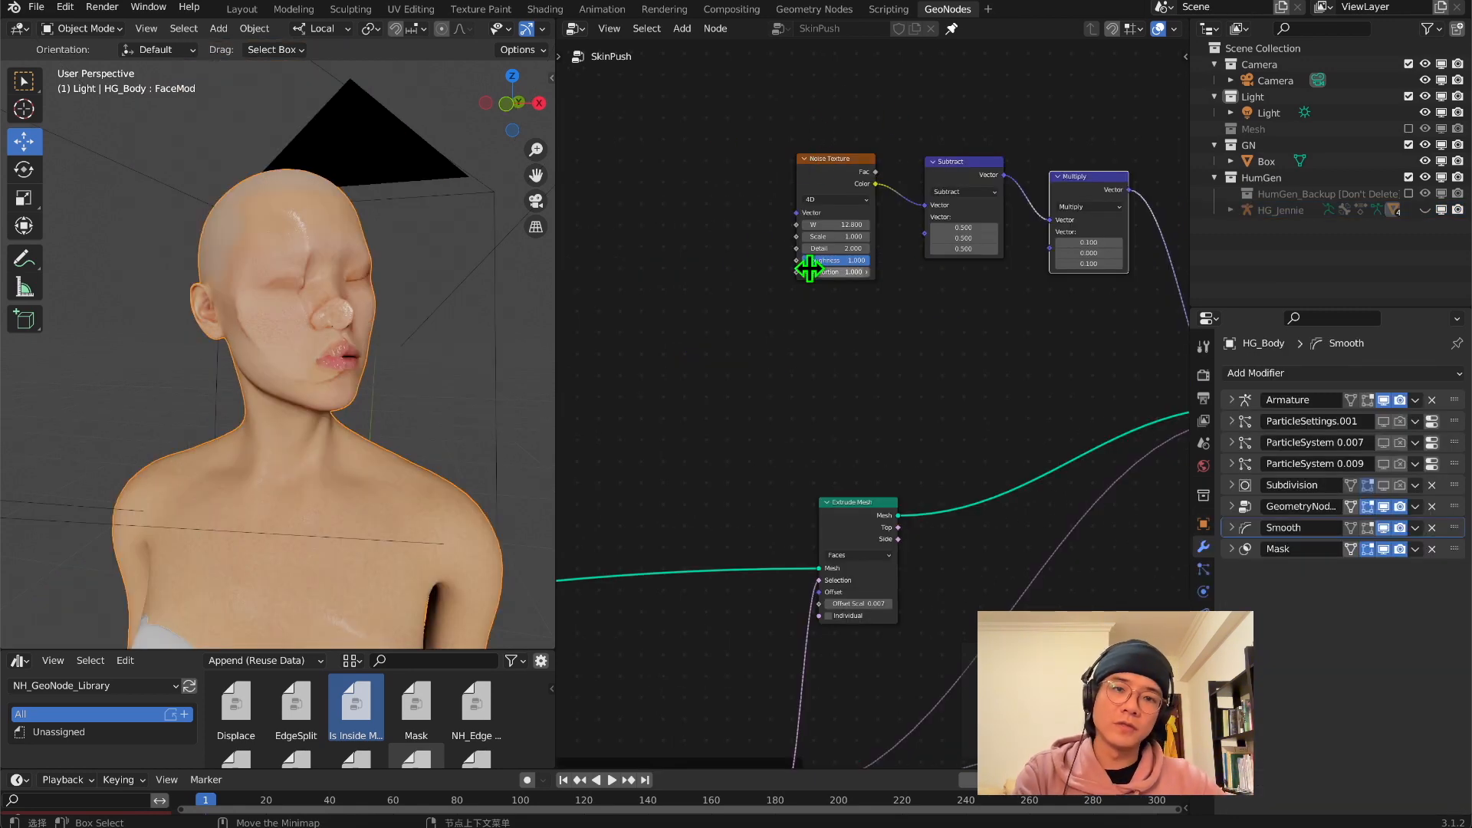
middle_drag(759, 405, 998, 346)
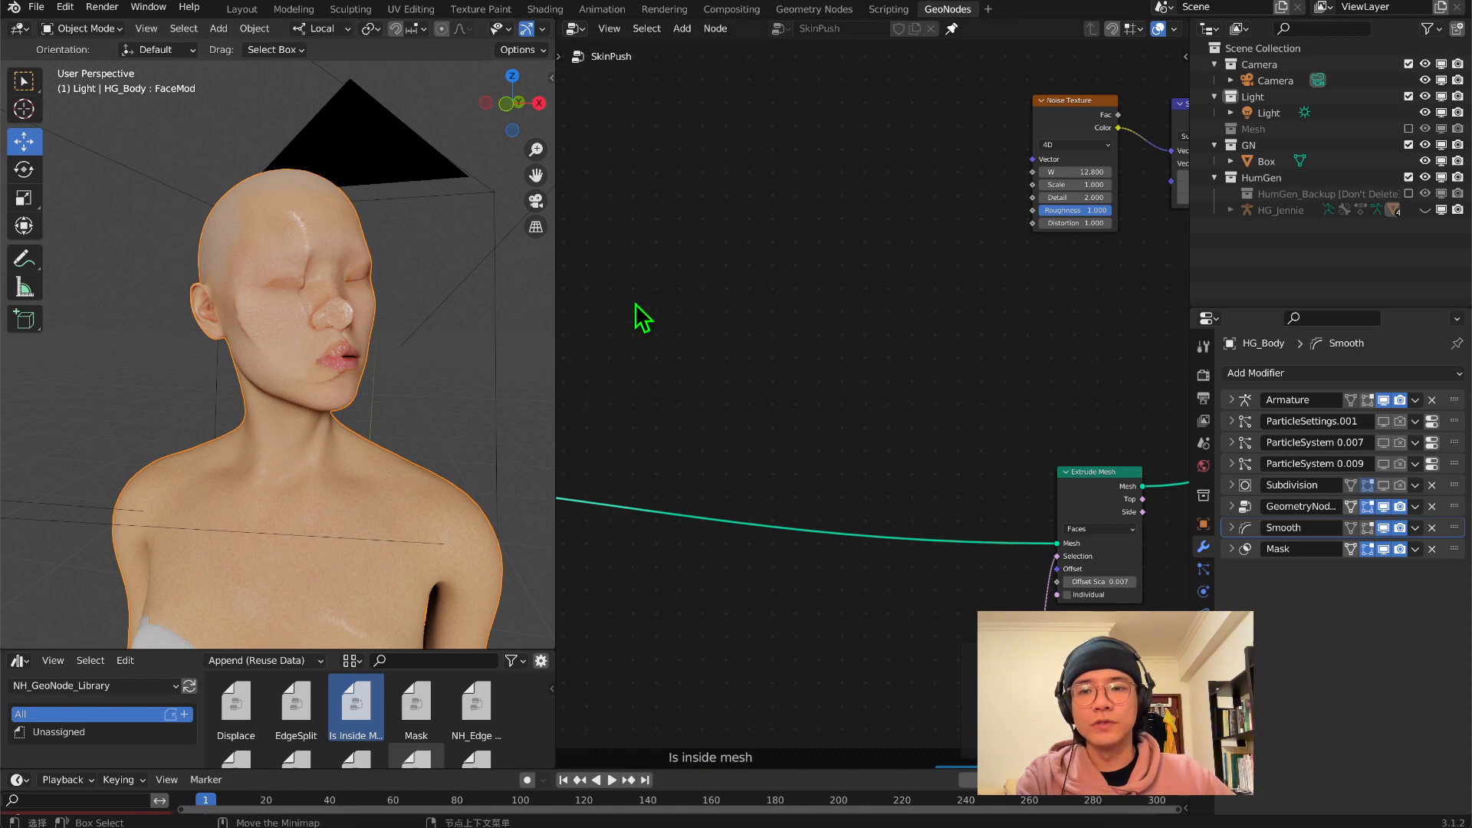
Insert a Subdivision Surface node on the mesh link ahead of Extrude Mesh and examine the face
middle_drag(281, 343, 316, 335)
key(shift+a)
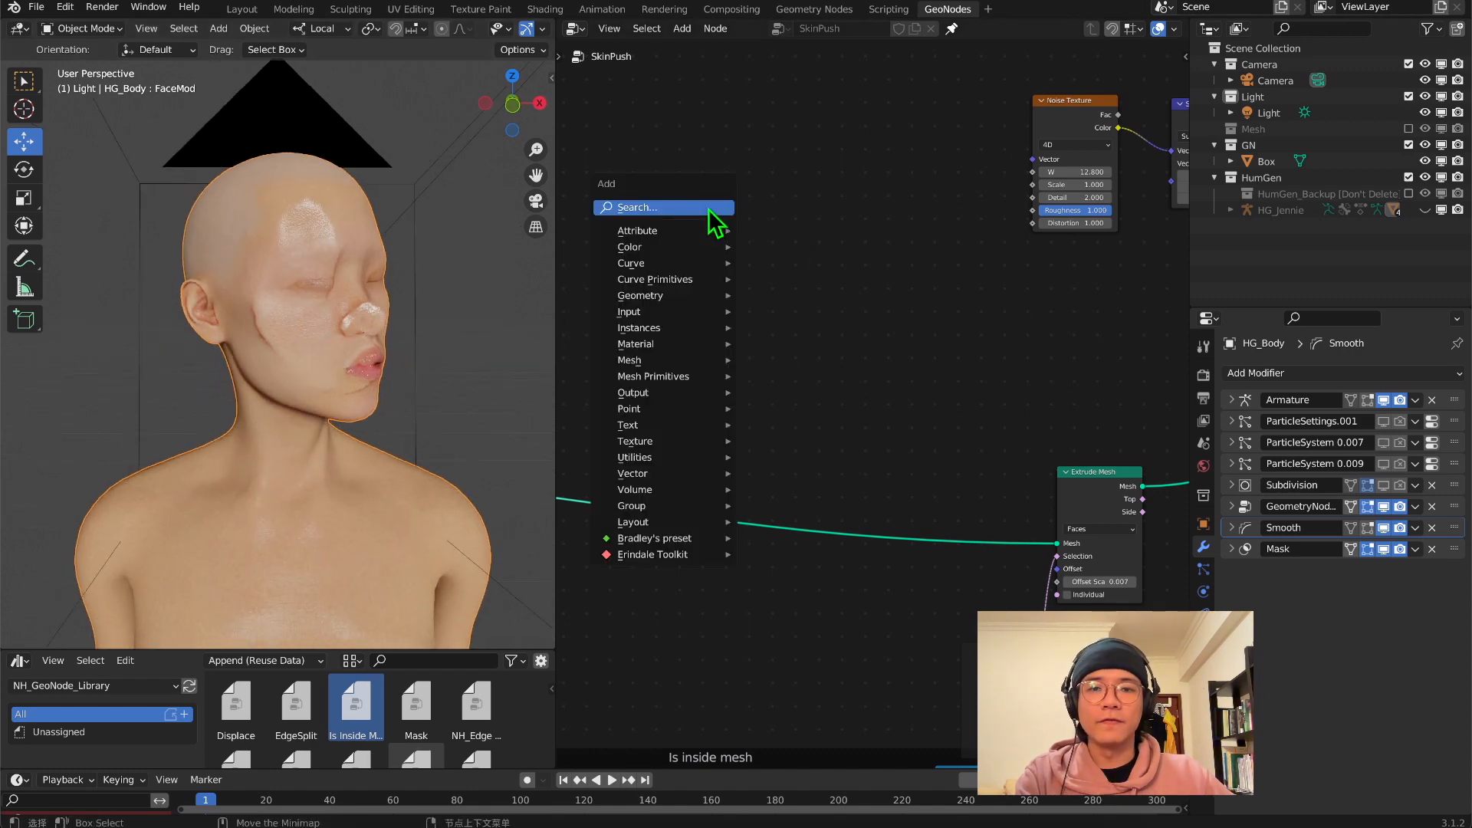
click(707, 214)
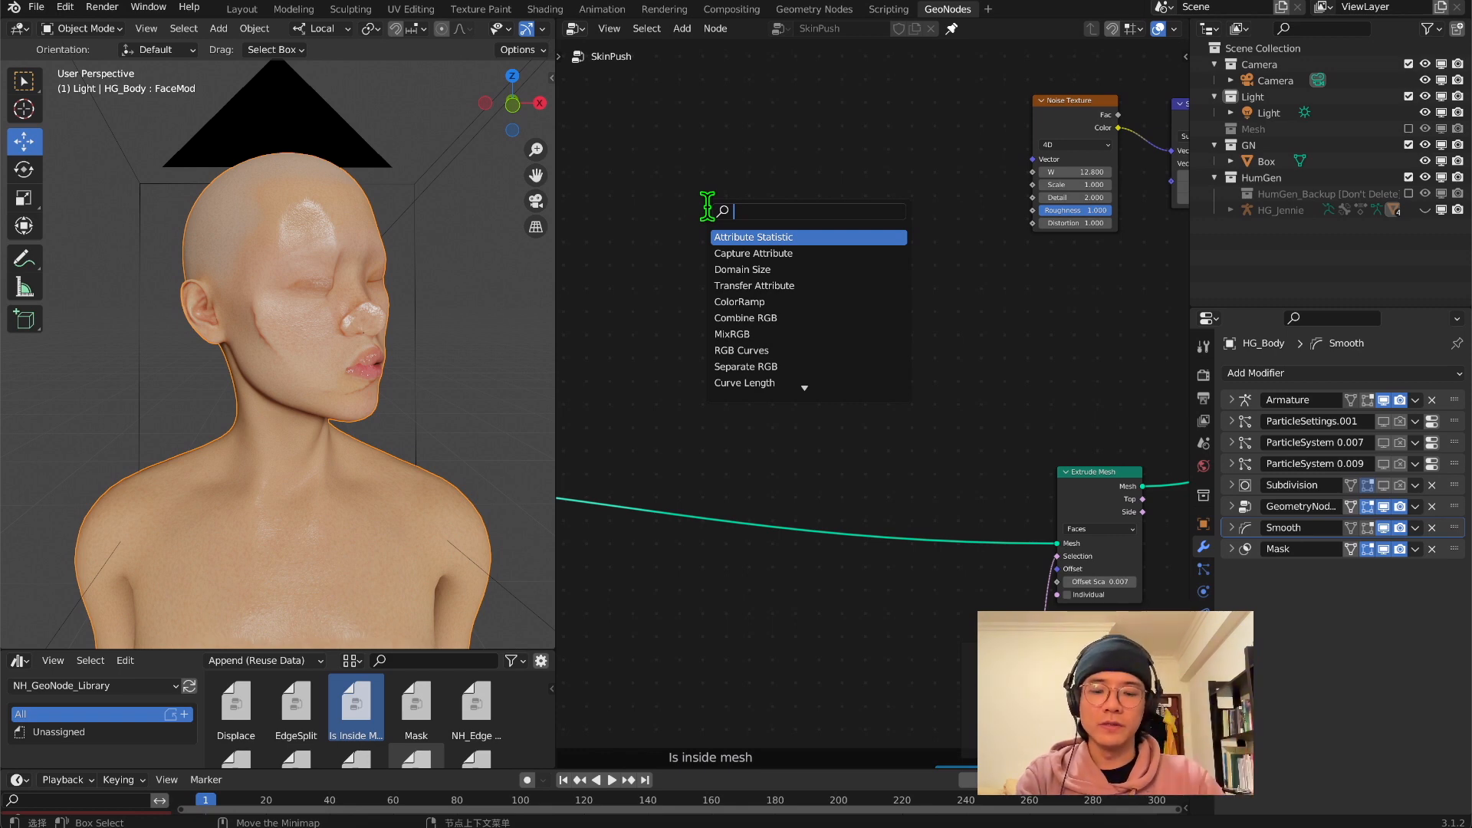
text(sub)
key(Return)
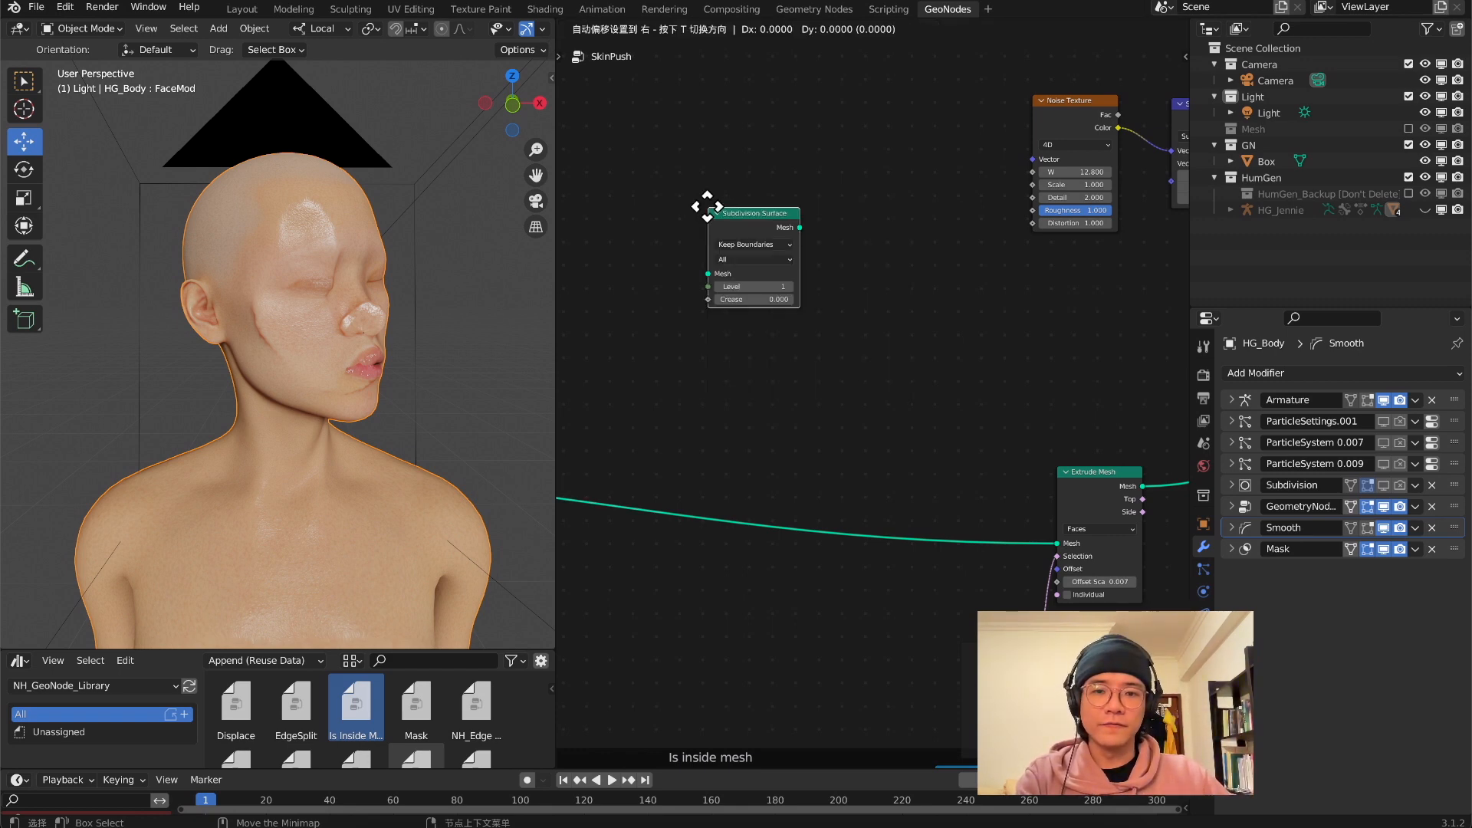
click(628, 428)
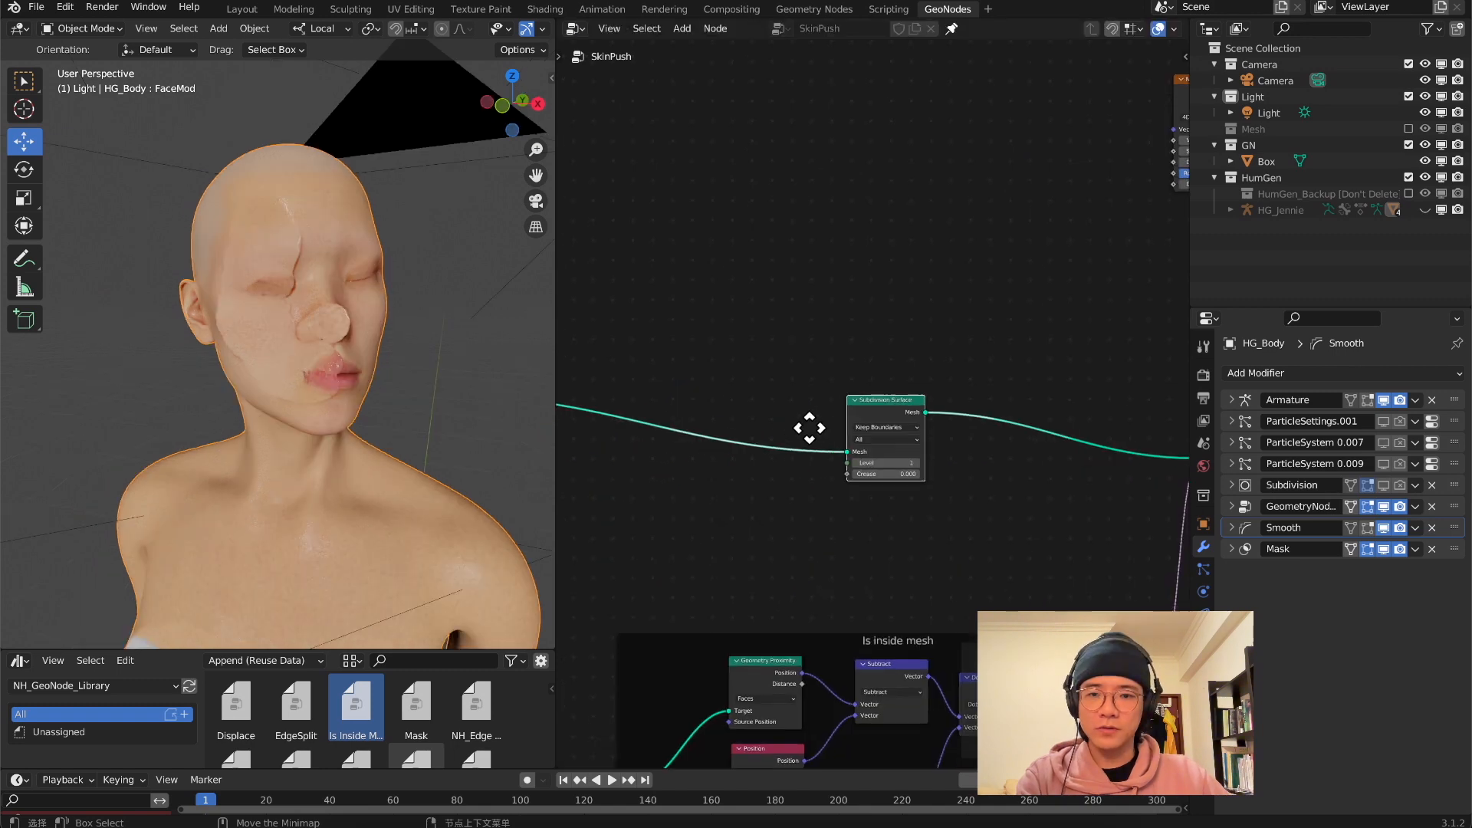
middle_drag(808, 427, 1084, 548)
scroll(1031, 400, up, 7)
middle_drag(969, 312, 902, 532)
middle_drag(151, 385, 187, 401)
scroll(335, 418, up, 5)
middle_drag(335, 417, 375, 435)
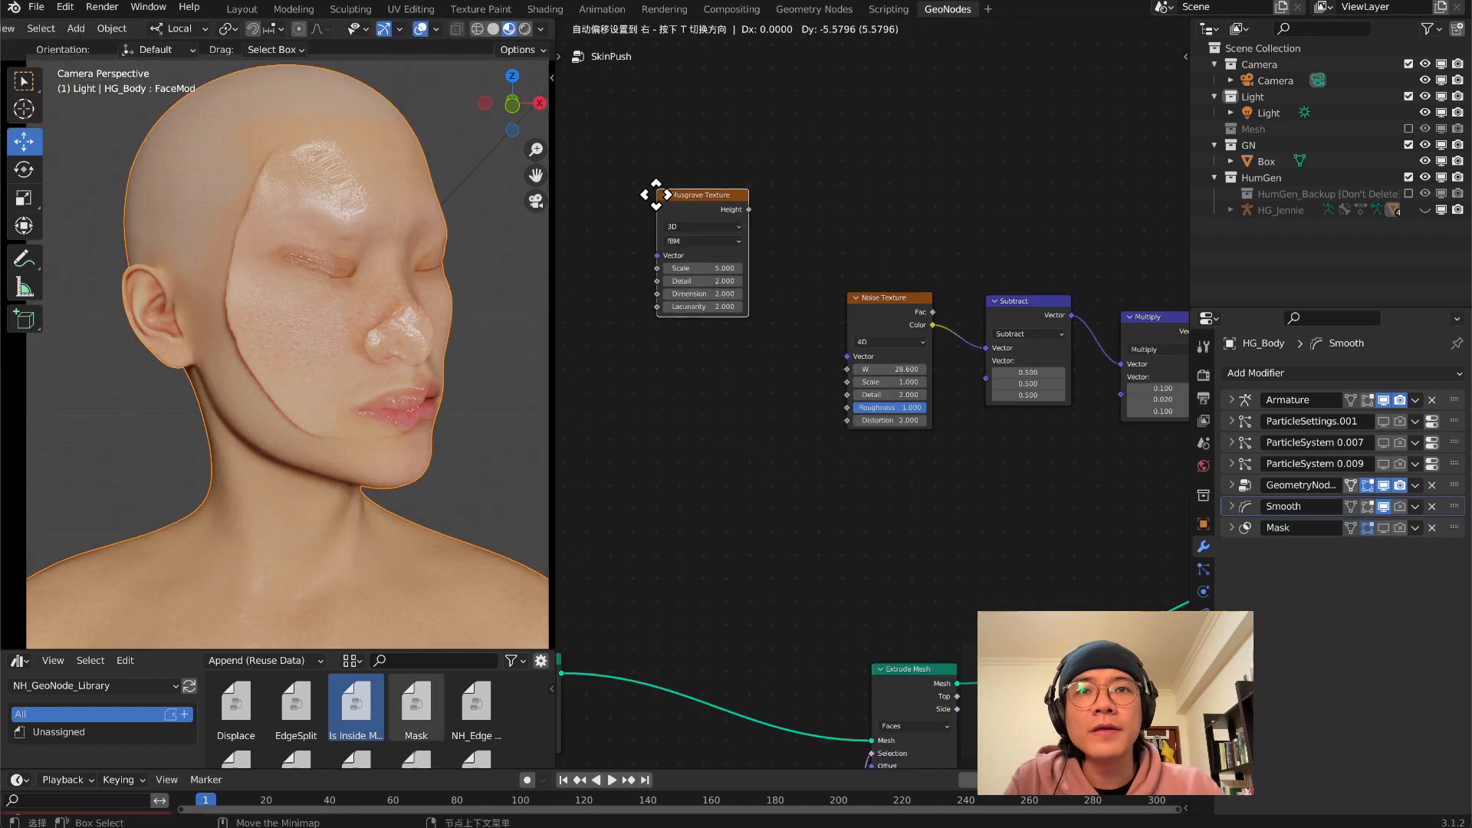
Place a Musgrave Texture node ahead of the Noise Texture and shift the Noise Texture slightly upward
click(655, 194)
scroll(739, 318, up, 2)
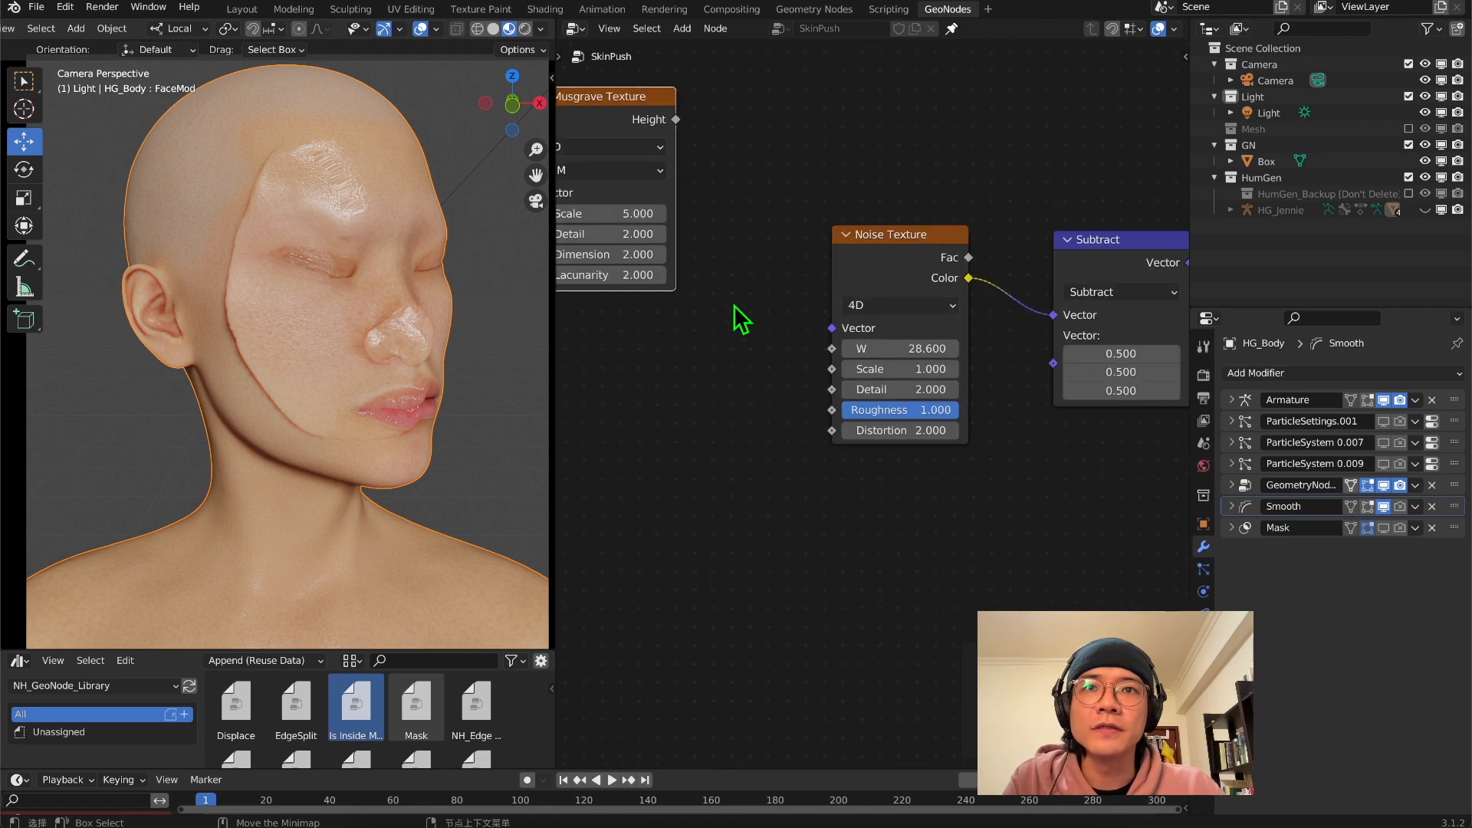
middle_drag(740, 319, 813, 448)
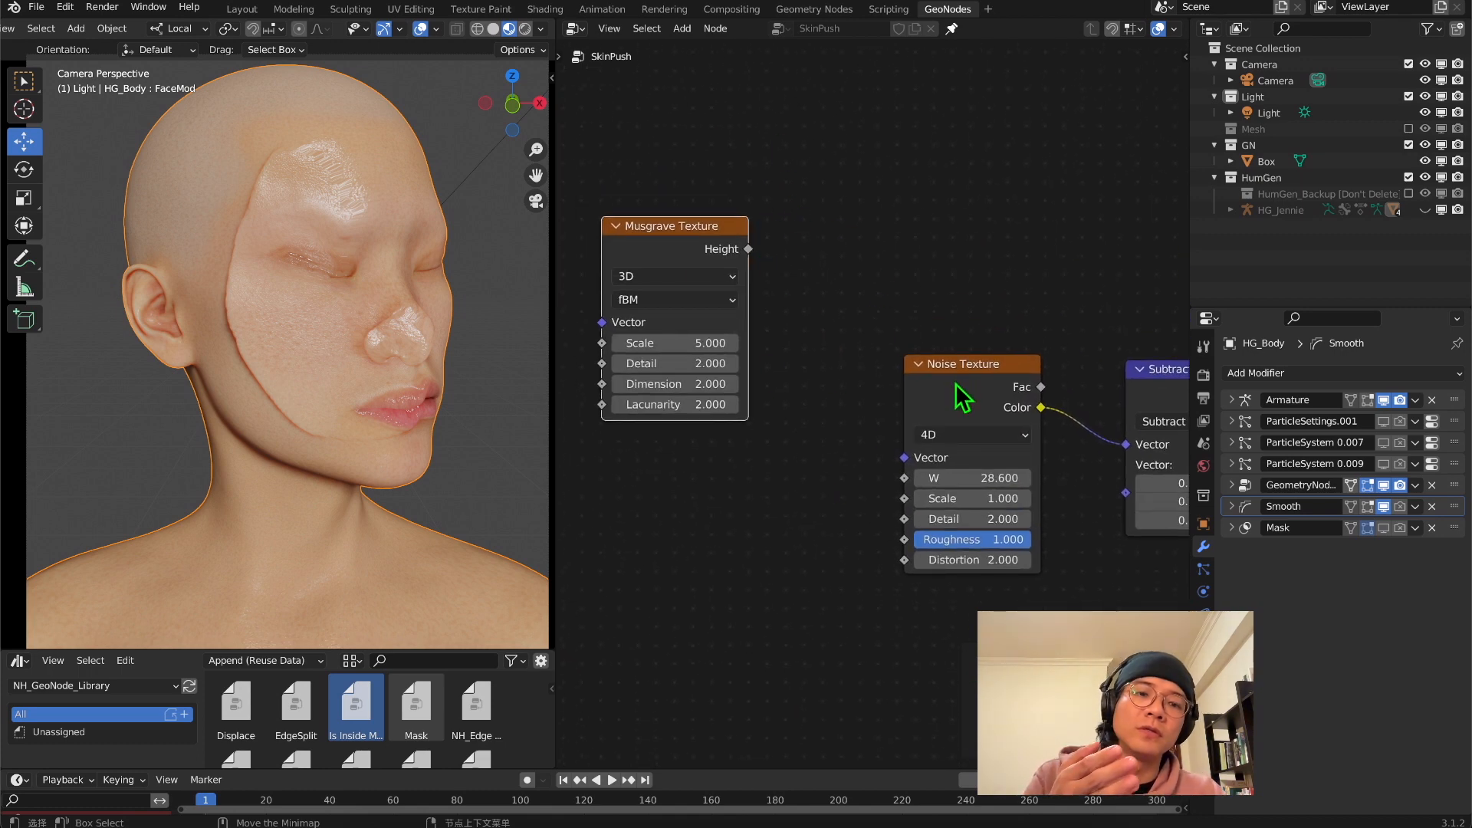
drag(959, 395, 944, 367)
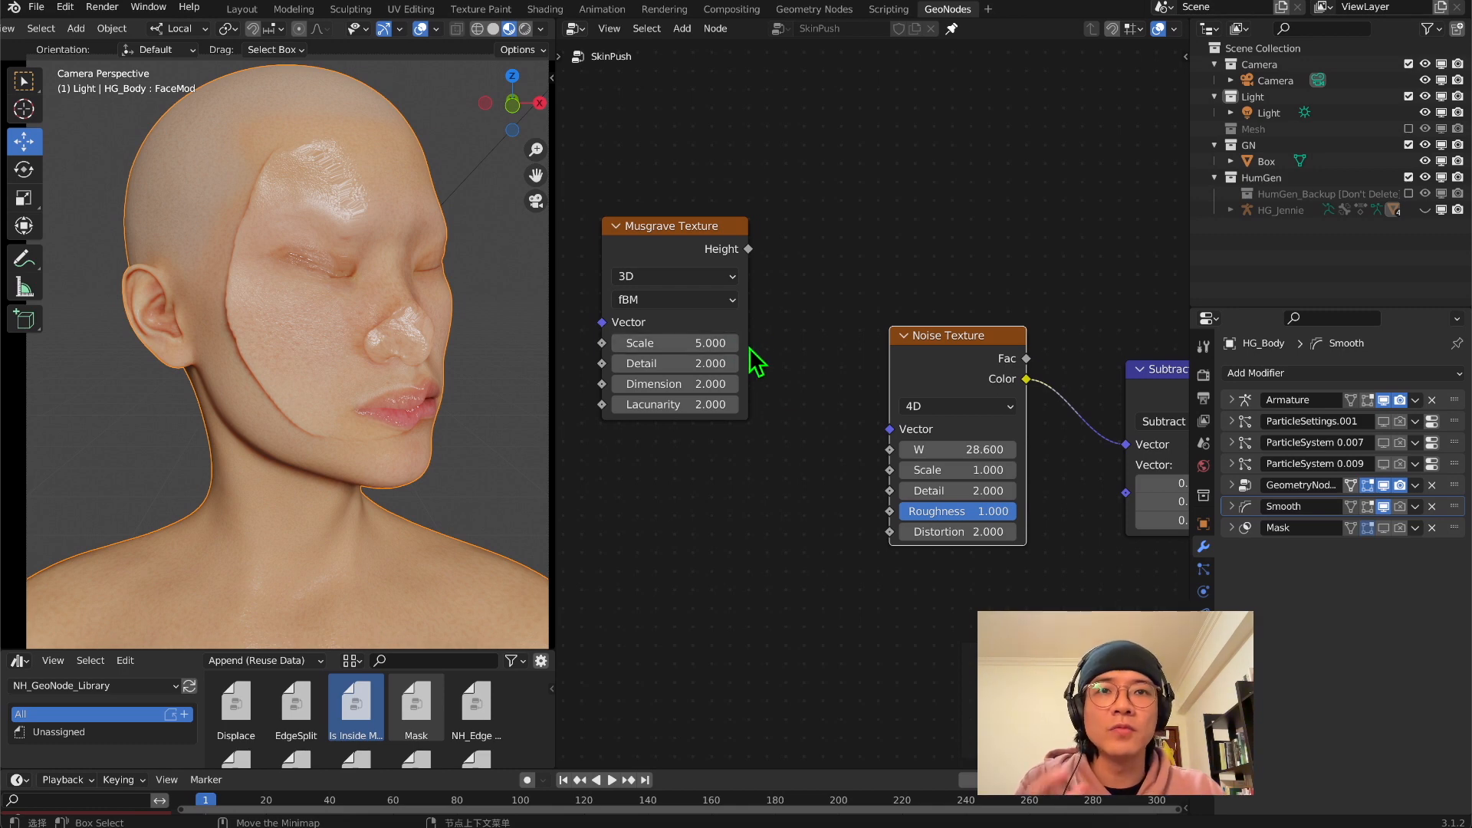
middle_drag(802, 353, 851, 273)
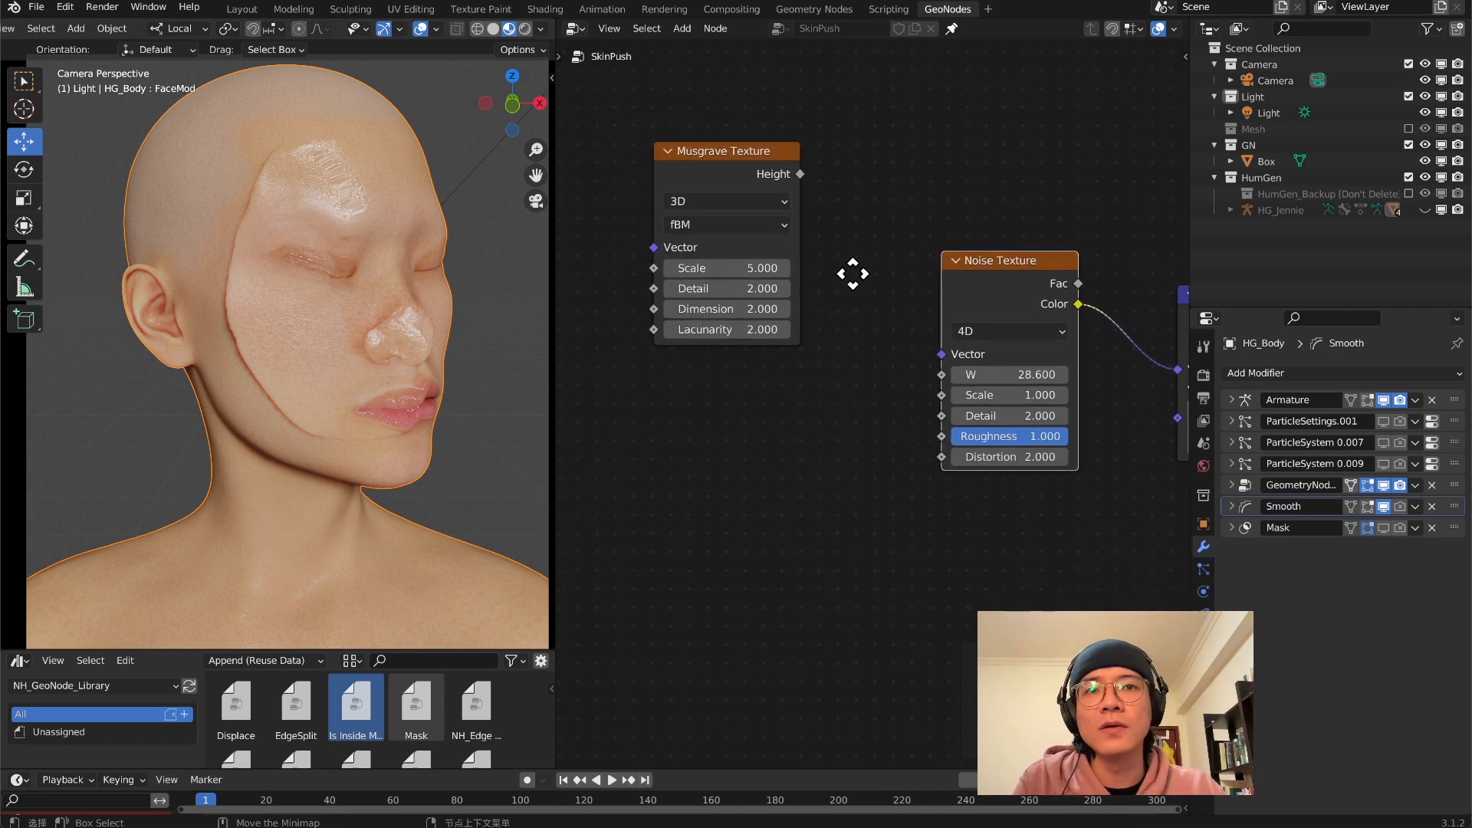
Connect the Musgrave Texture's Height output to the Noise Texture's Vector input
drag(800, 175, 931, 356)
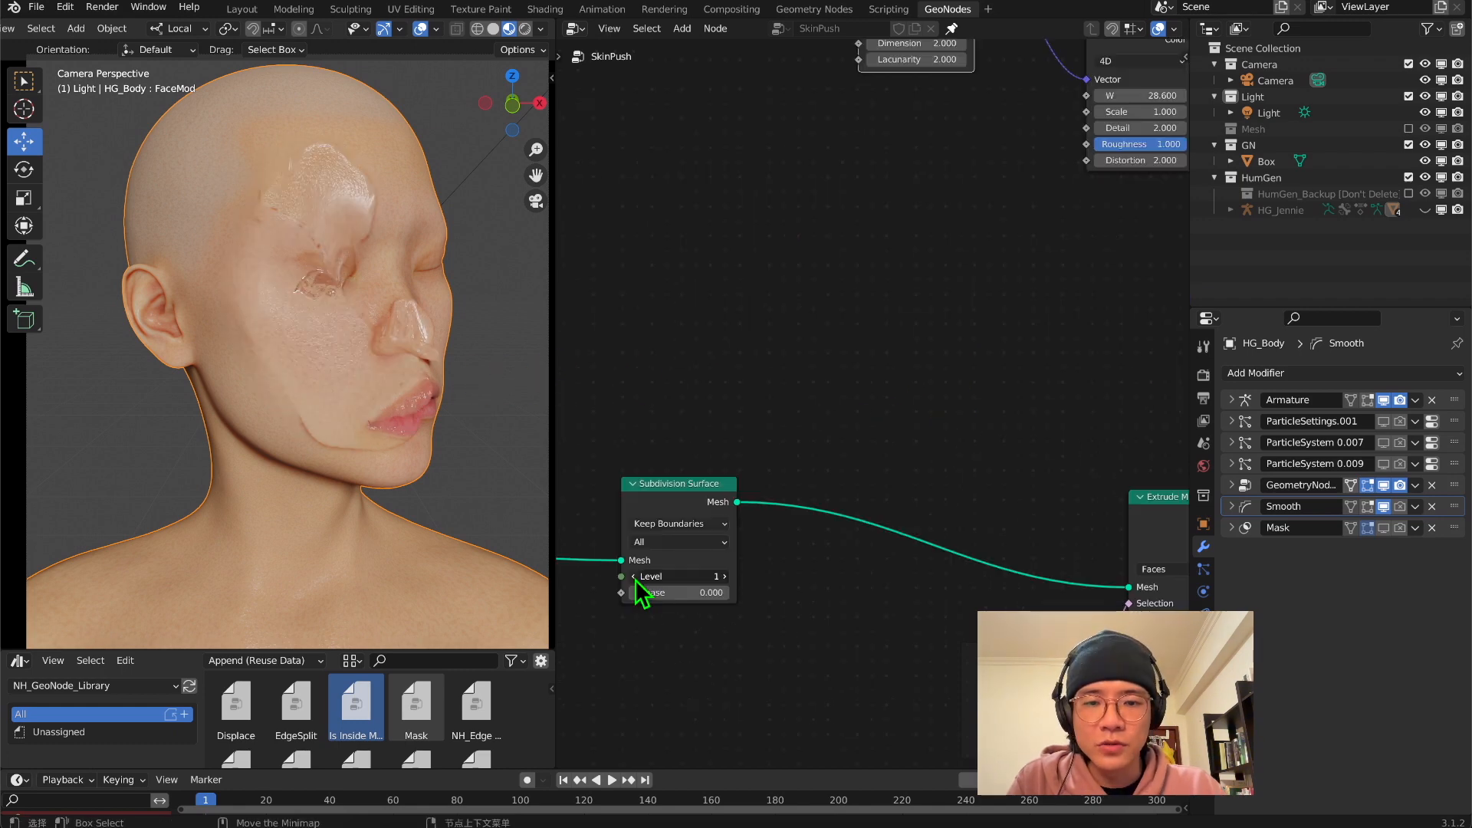
click(634, 578)
scroll(895, 324, down, 6)
middle_drag(966, 291, 752, 348)
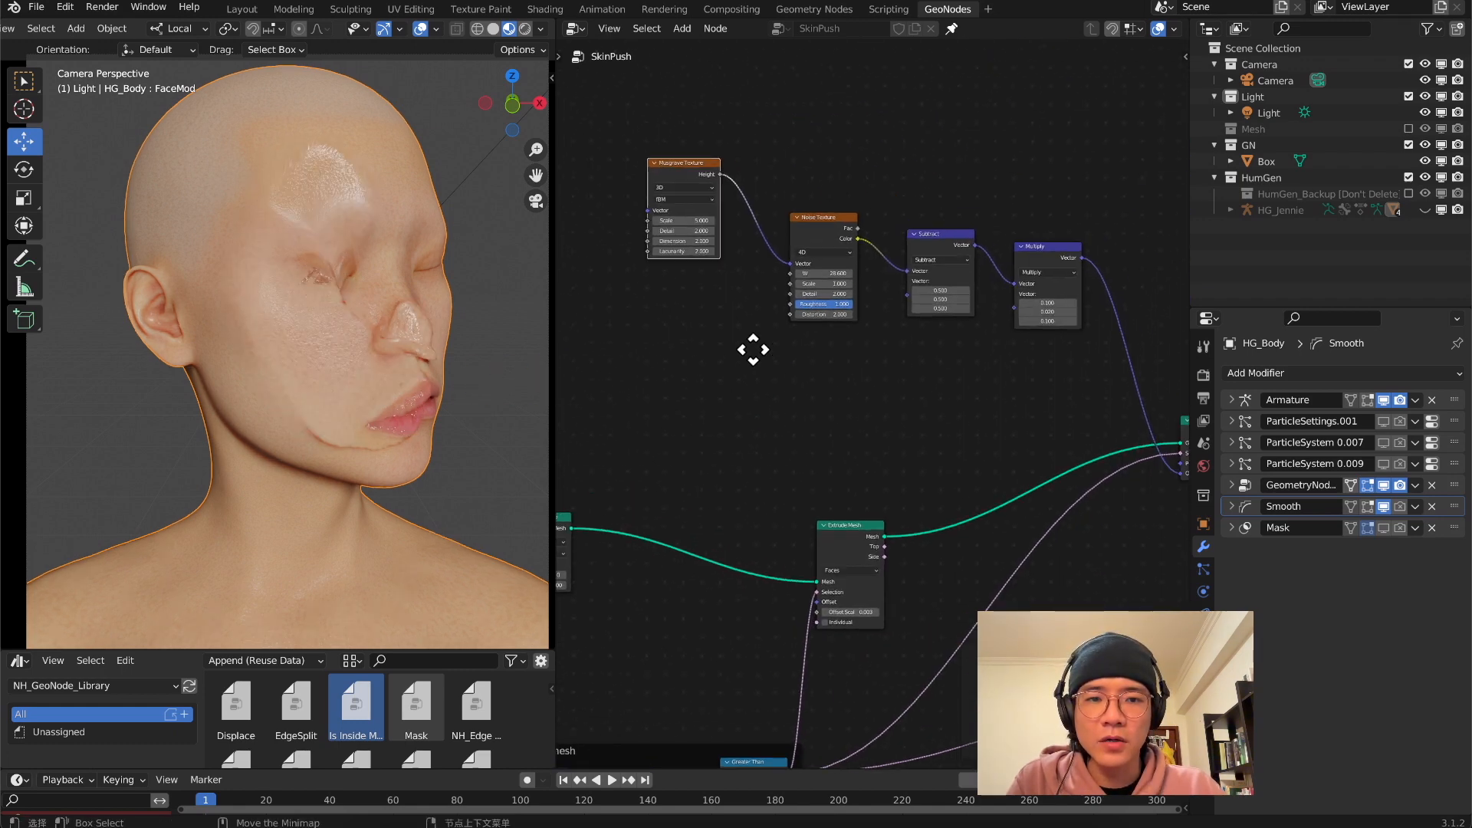
scroll(812, 322, down, 1)
middle_drag(832, 280, 748, 293)
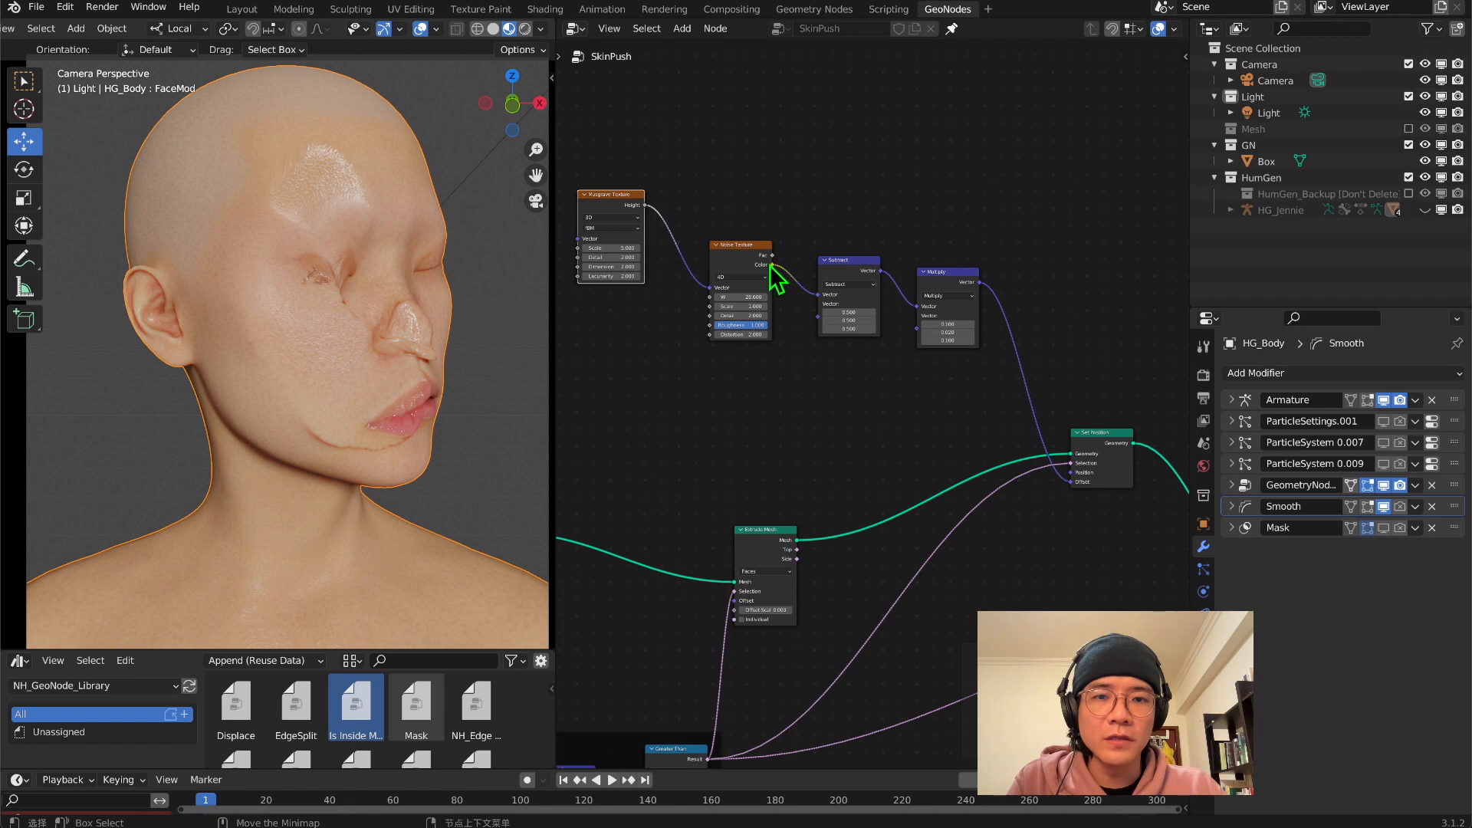
Output the Noise Texture's Color through the Group Output and name the modifier's Color output attribute NoiseColor
drag(772, 265, 816, 605)
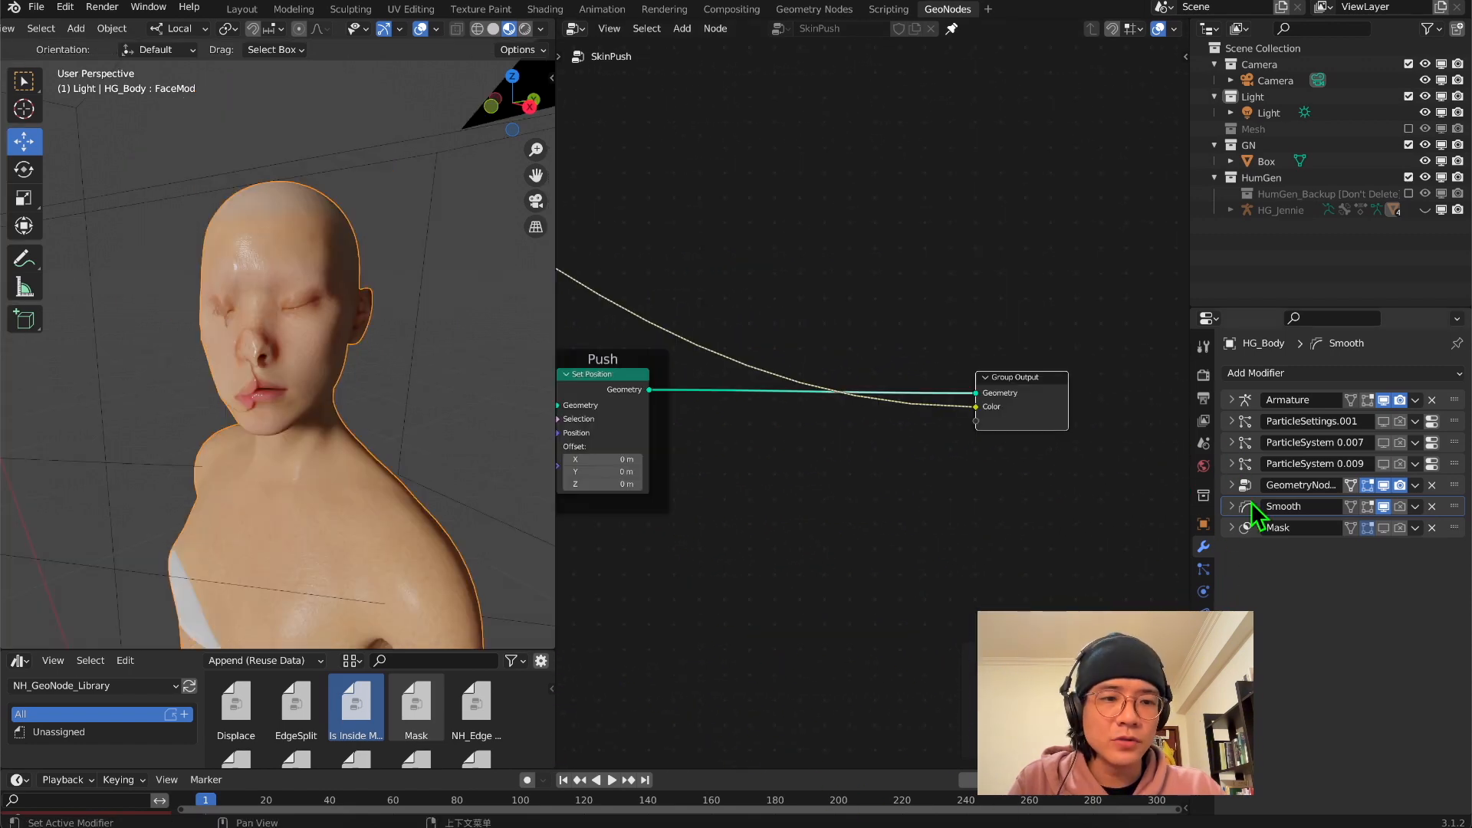
click(1231, 485)
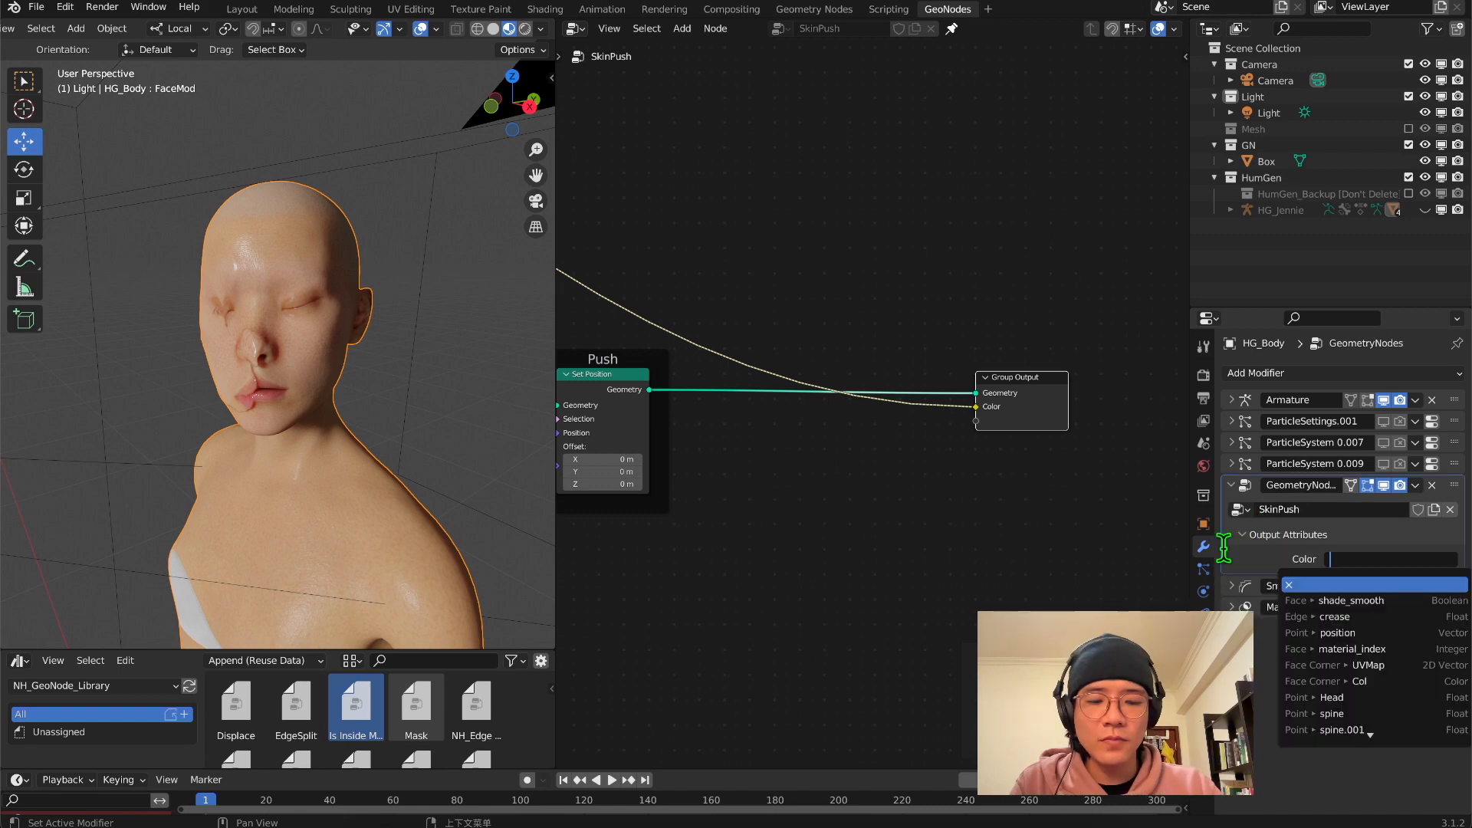
text(NoiseColor)
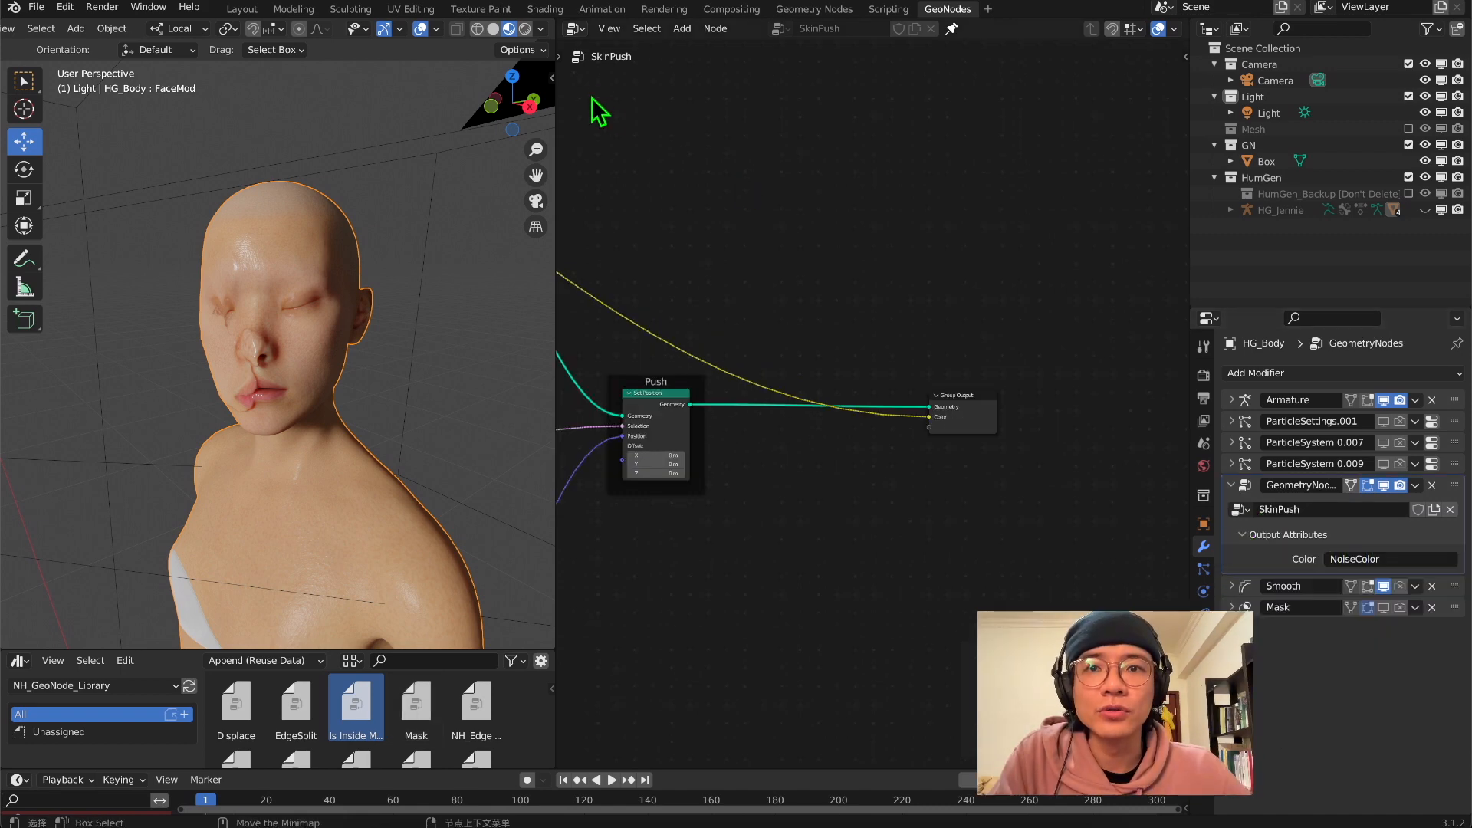
Switch the node editor to the Shader Editor and place an Attribute node above the Principled BSDF's input links
click(575, 28)
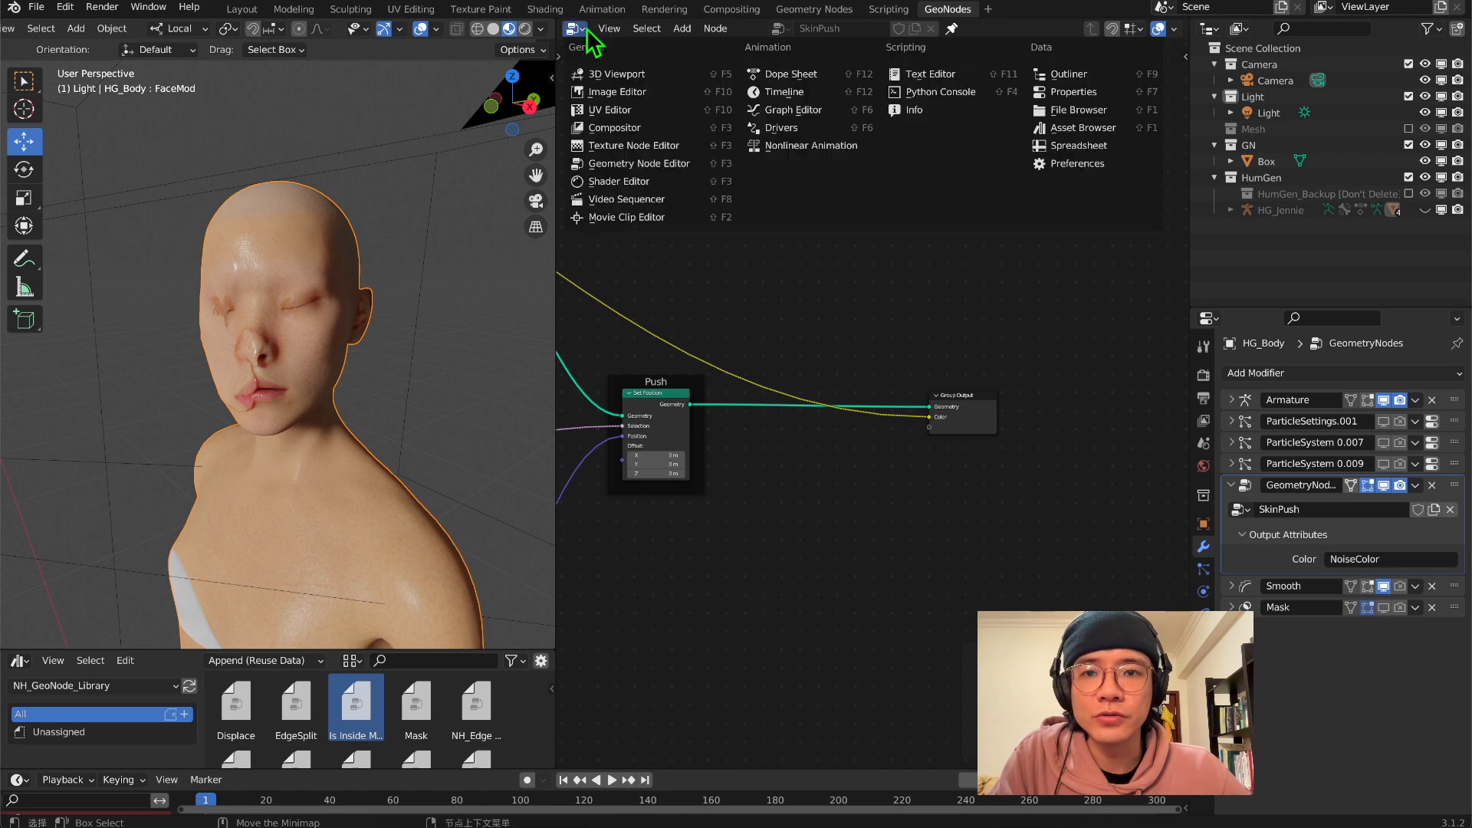
click(620, 181)
key(shift+a)
click(880, 144)
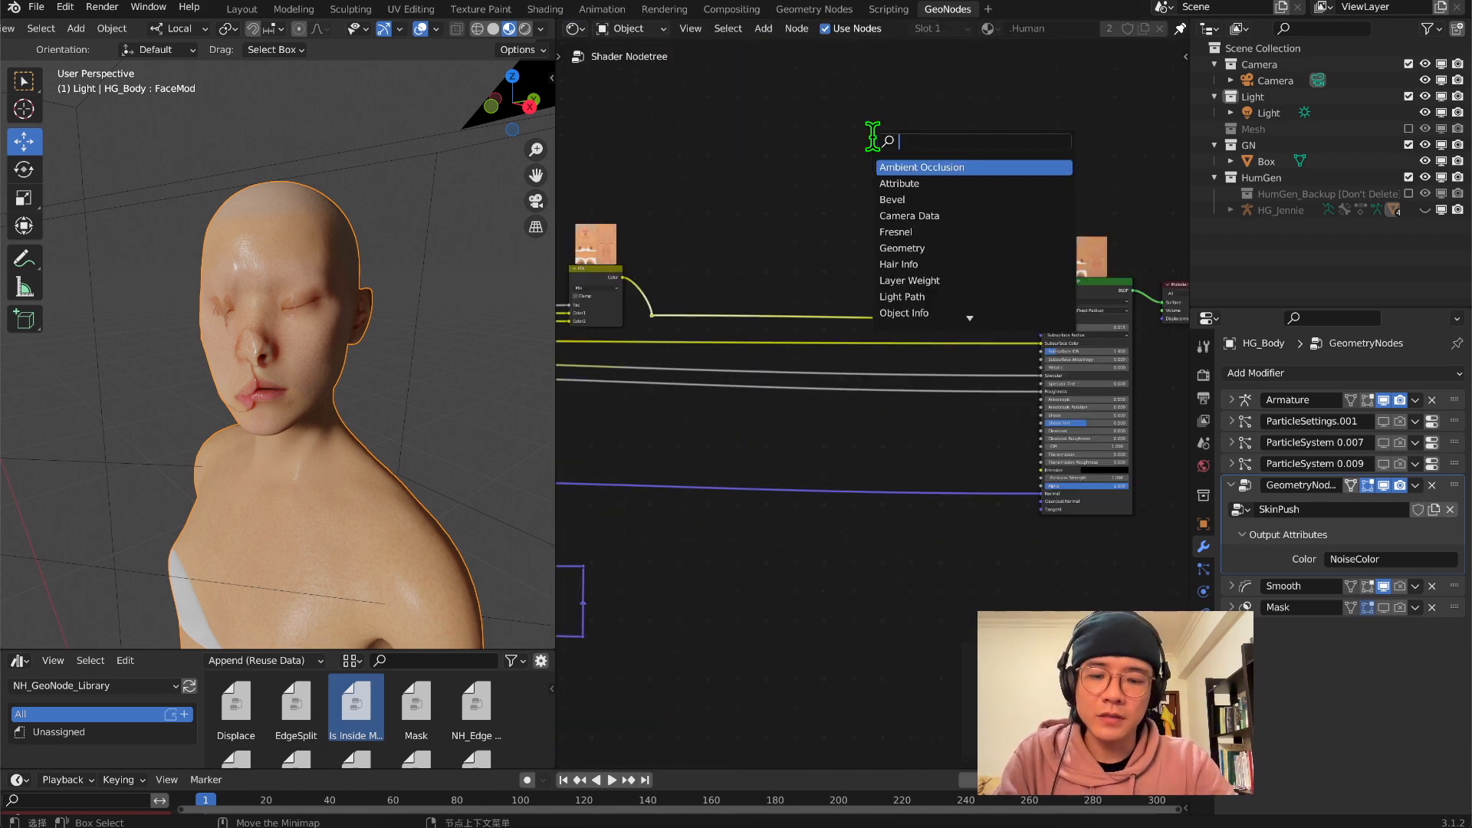
text(ac)
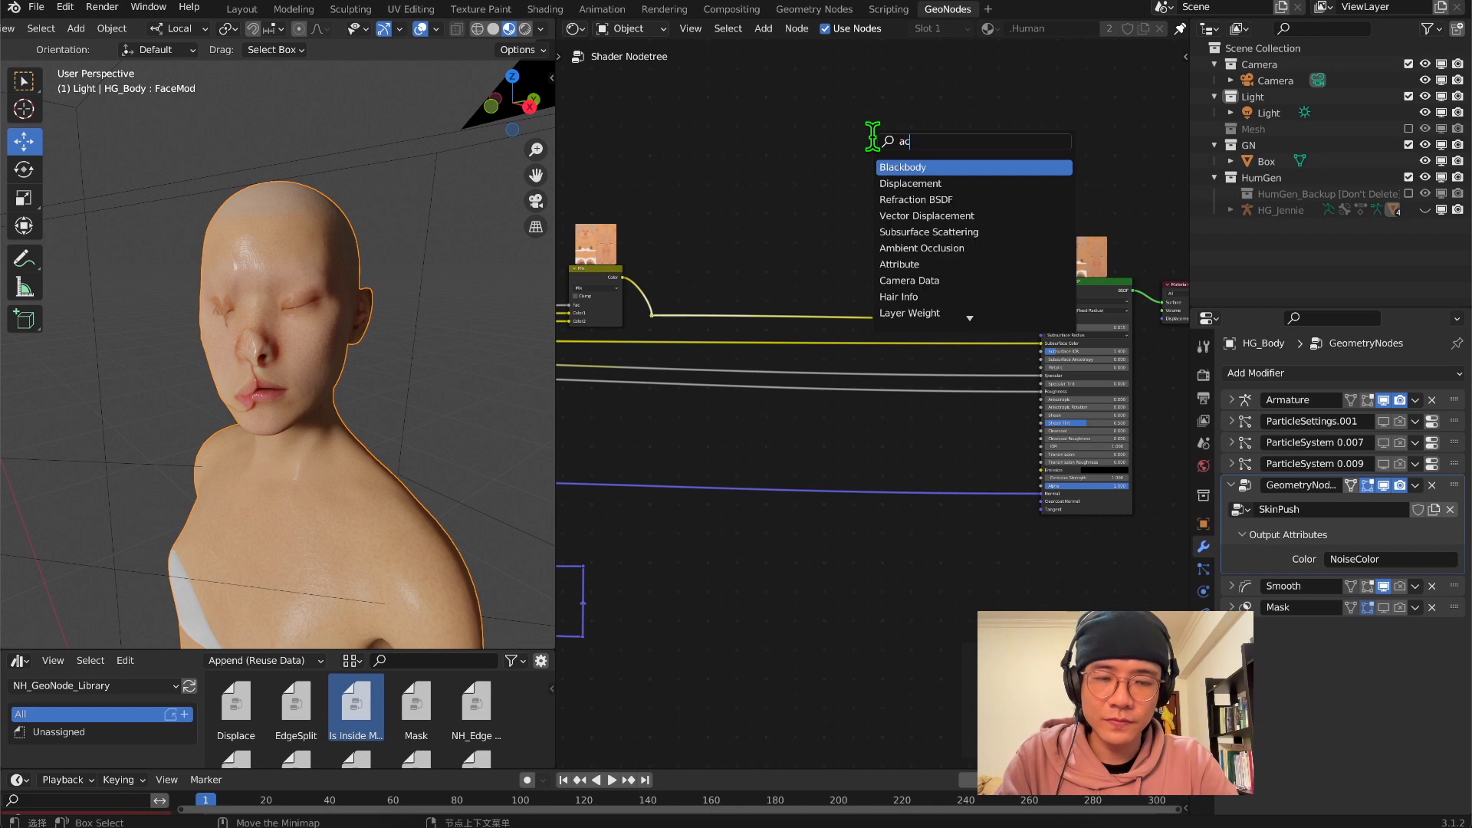
text(c)
key(BackSpace)
key(BackSpace)
key(Return)
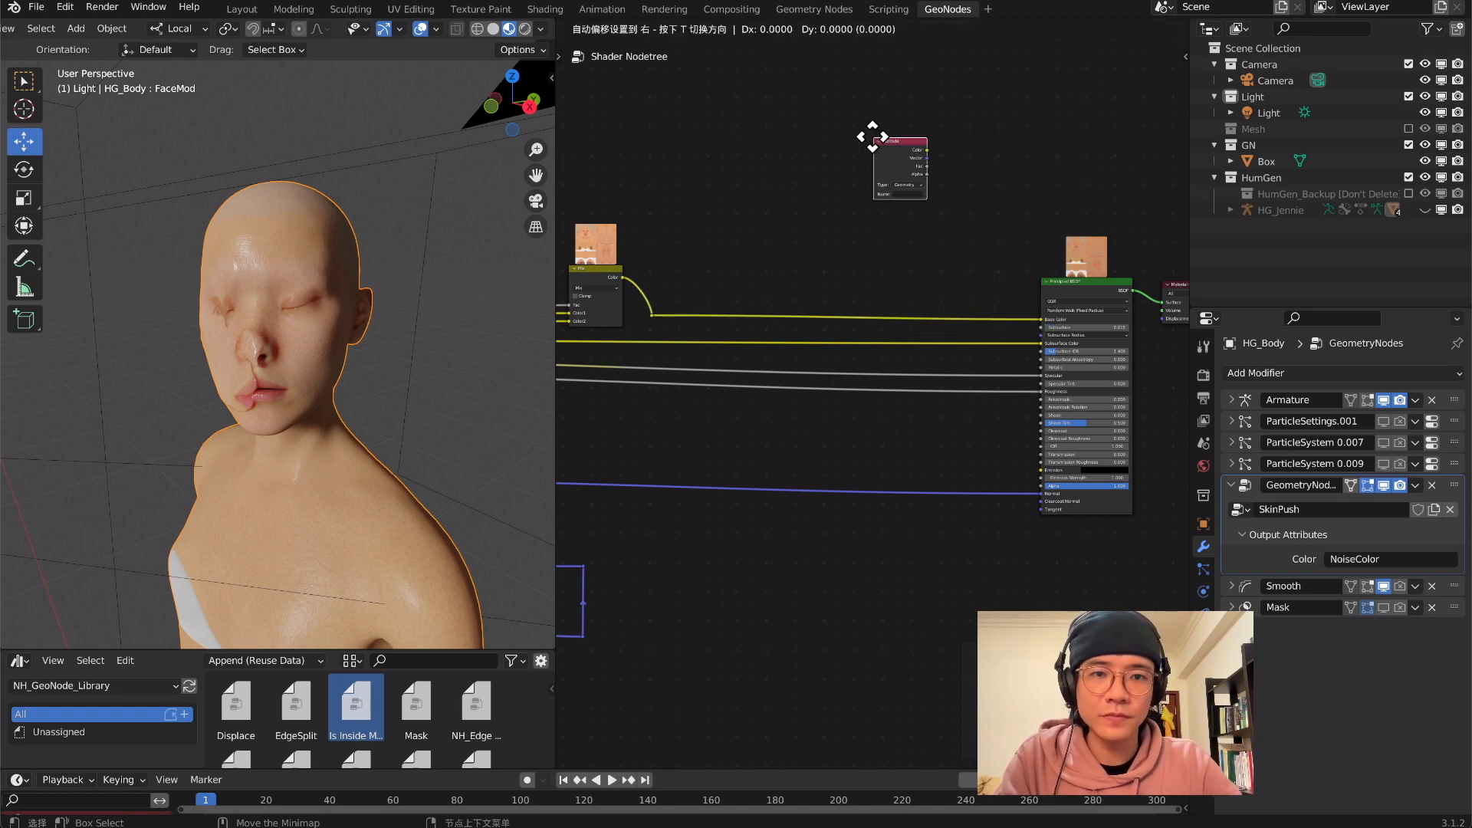
click(849, 169)
Set the Attribute node's name to NoiseColor
scroll(836, 204, up, 2)
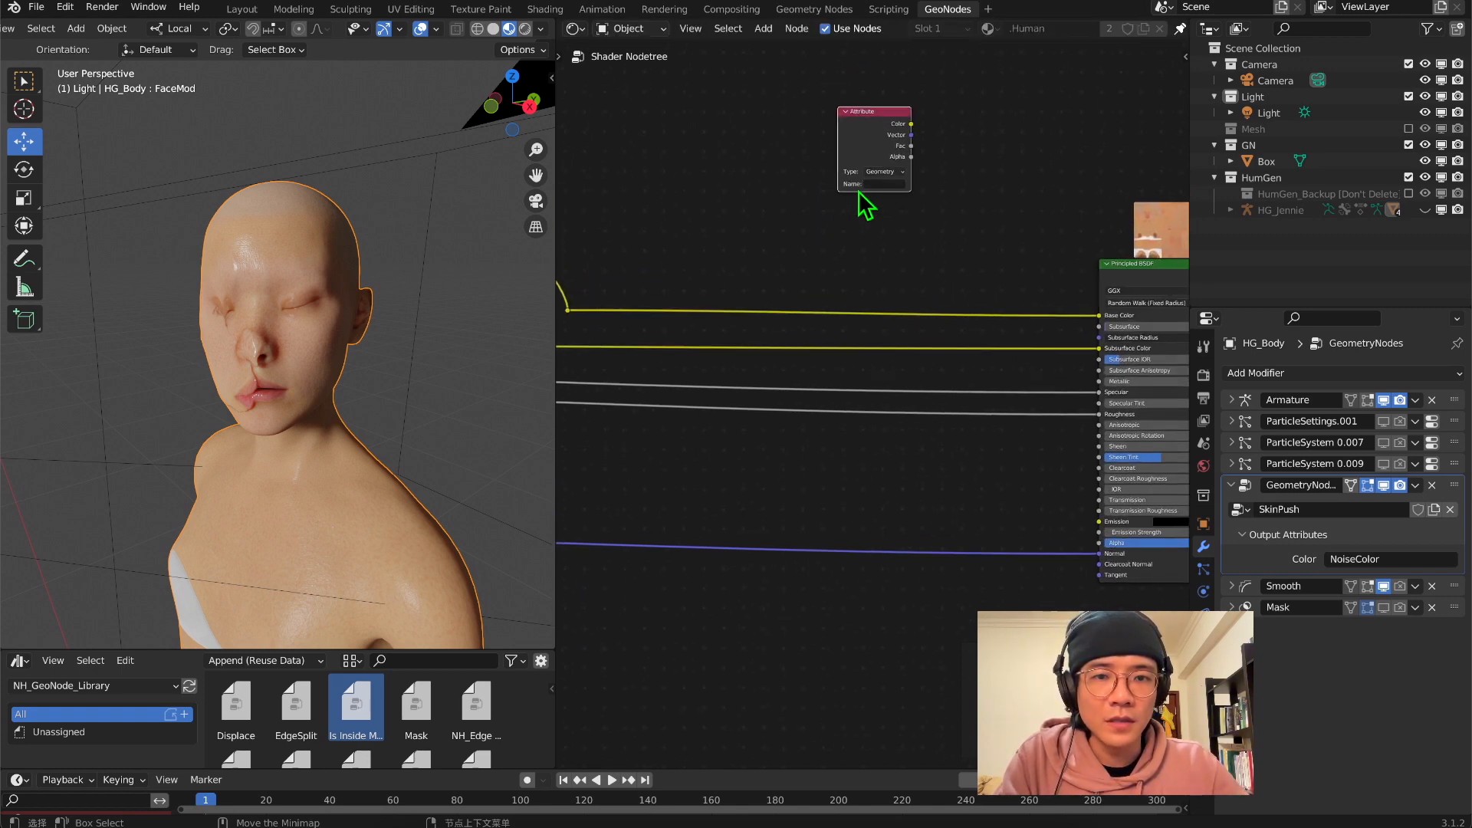
click(882, 184)
text(NoiseColor)
key(Return)
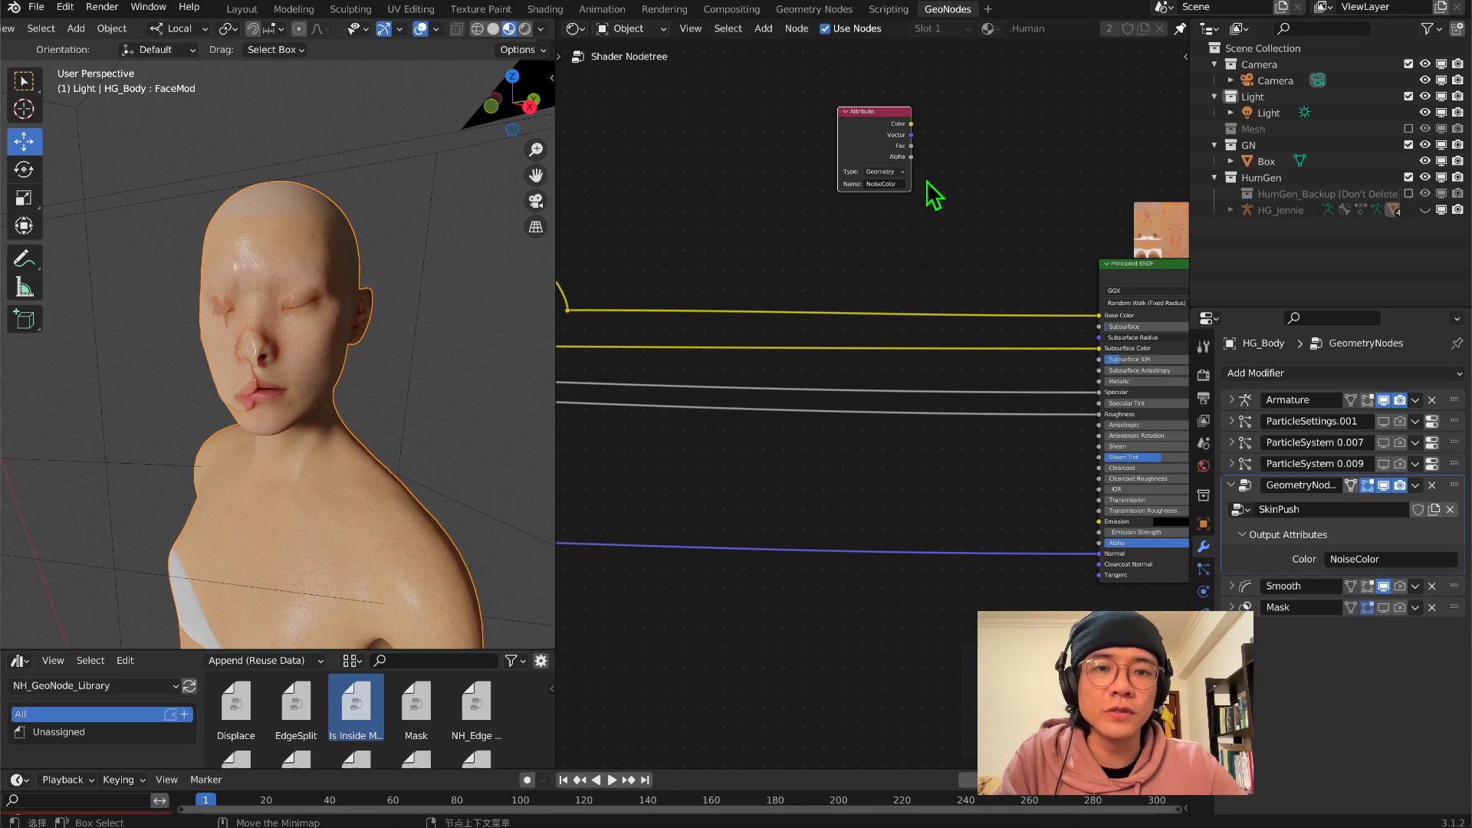
Connect the Attribute node's Color to the Principled BSDF's Base Color and examine the noise on the body
drag(906, 136, 1104, 330)
middle_drag(949, 297, 894, 276)
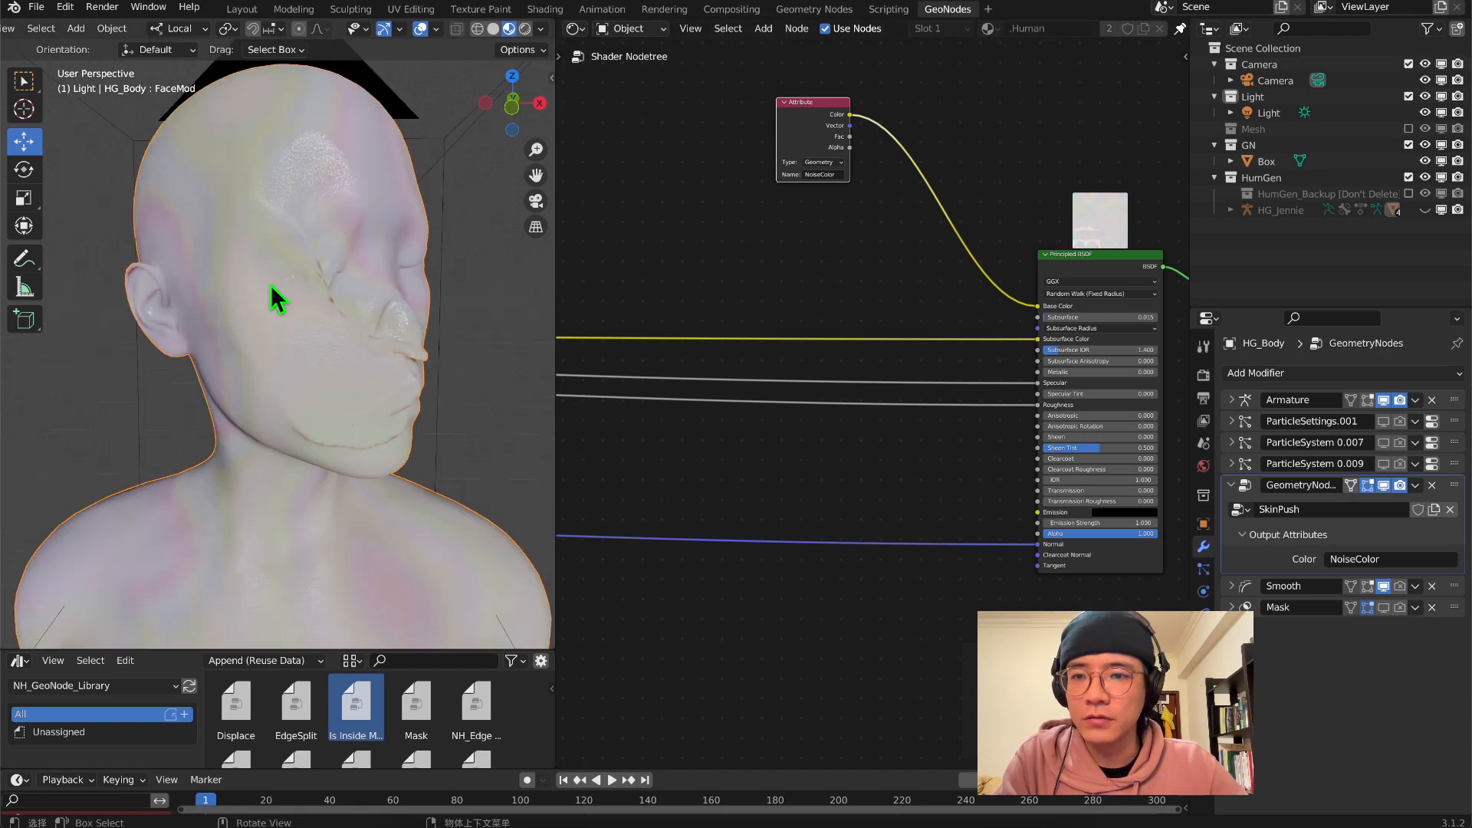
middle_drag(342, 305, 368, 326)
middle_drag(815, 270, 677, 385)
Insert a ColorRamp between the Attribute and Principled BSDF, with the black stop at 0.455 and the white stop moved closer to it
key(shift+a)
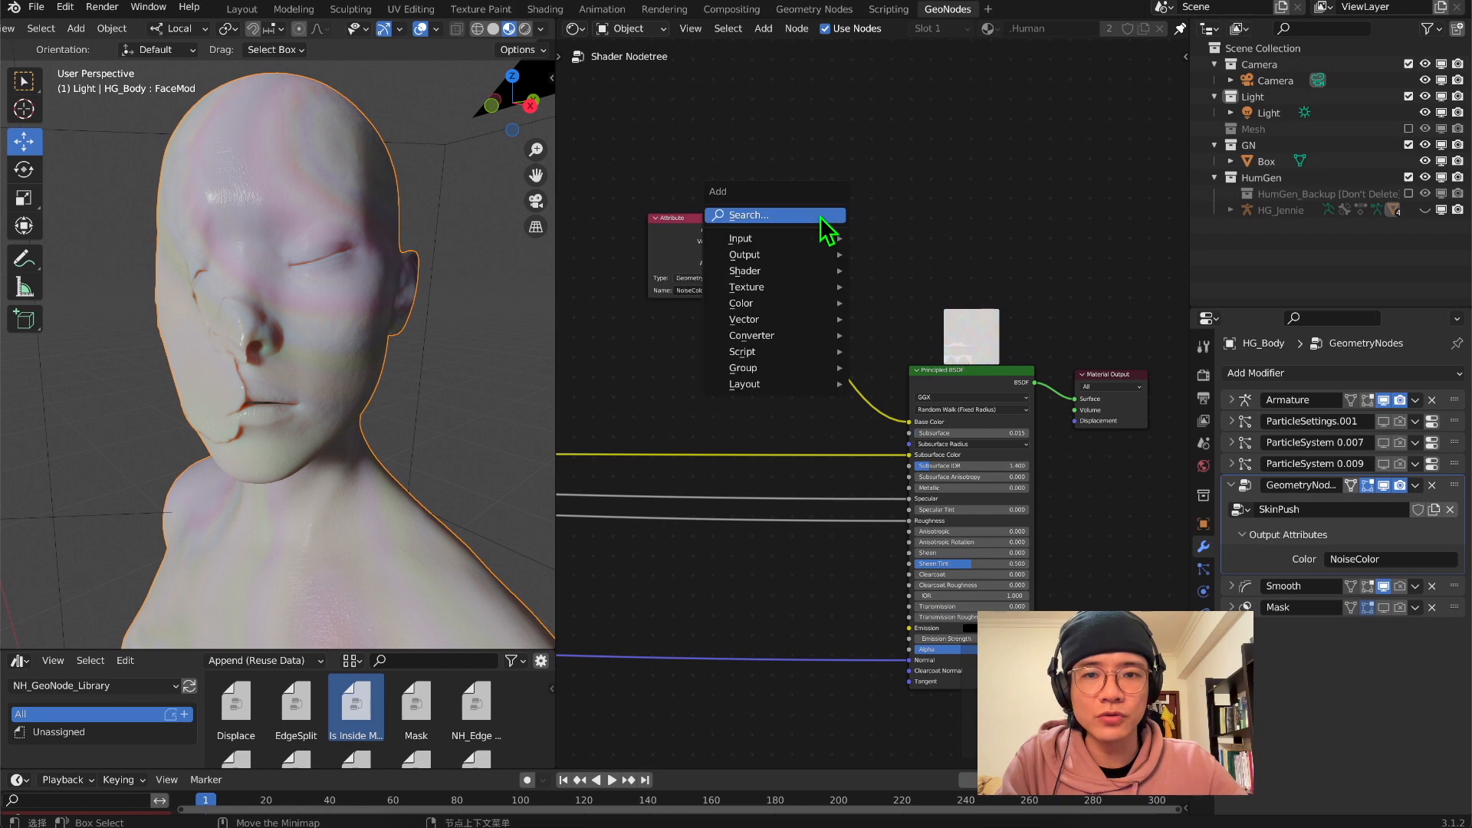
click(821, 218)
text(ramp)
key(Return)
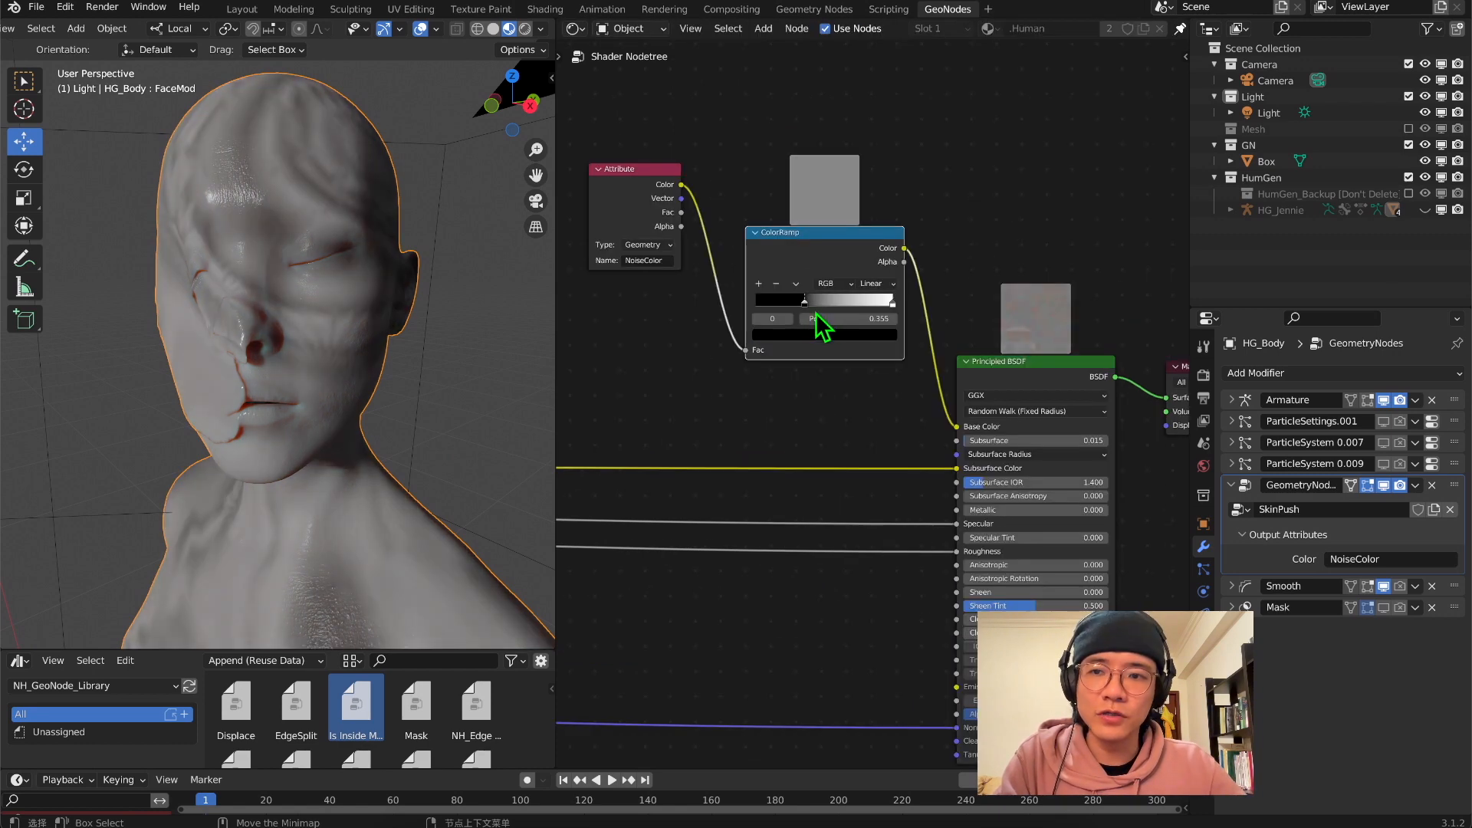
drag(892, 303, 847, 304)
Switch the node editor back to the Geometry Node Editor showing the whole SkinPush tree
click(628, 28)
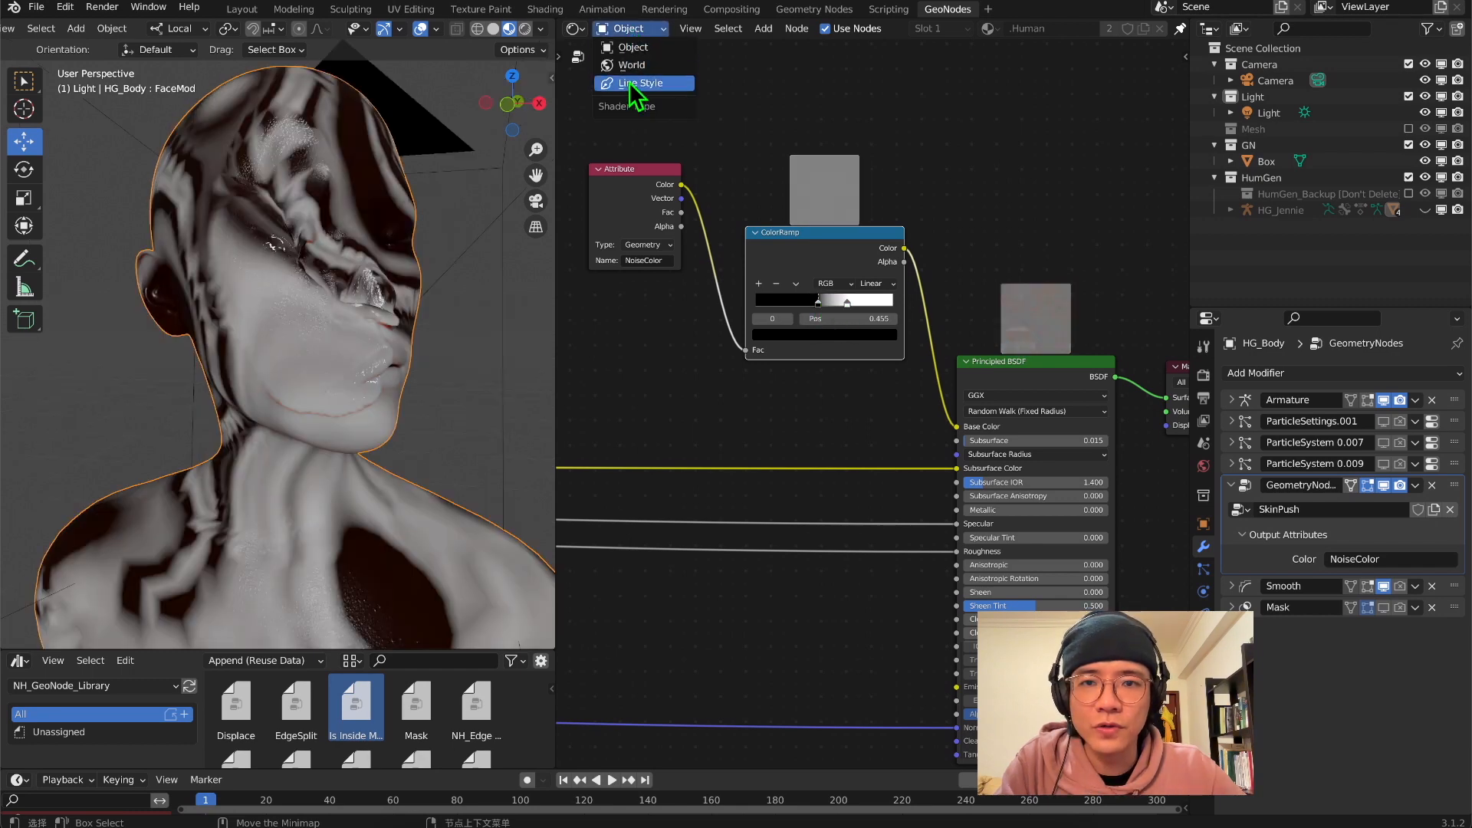
click(574, 29)
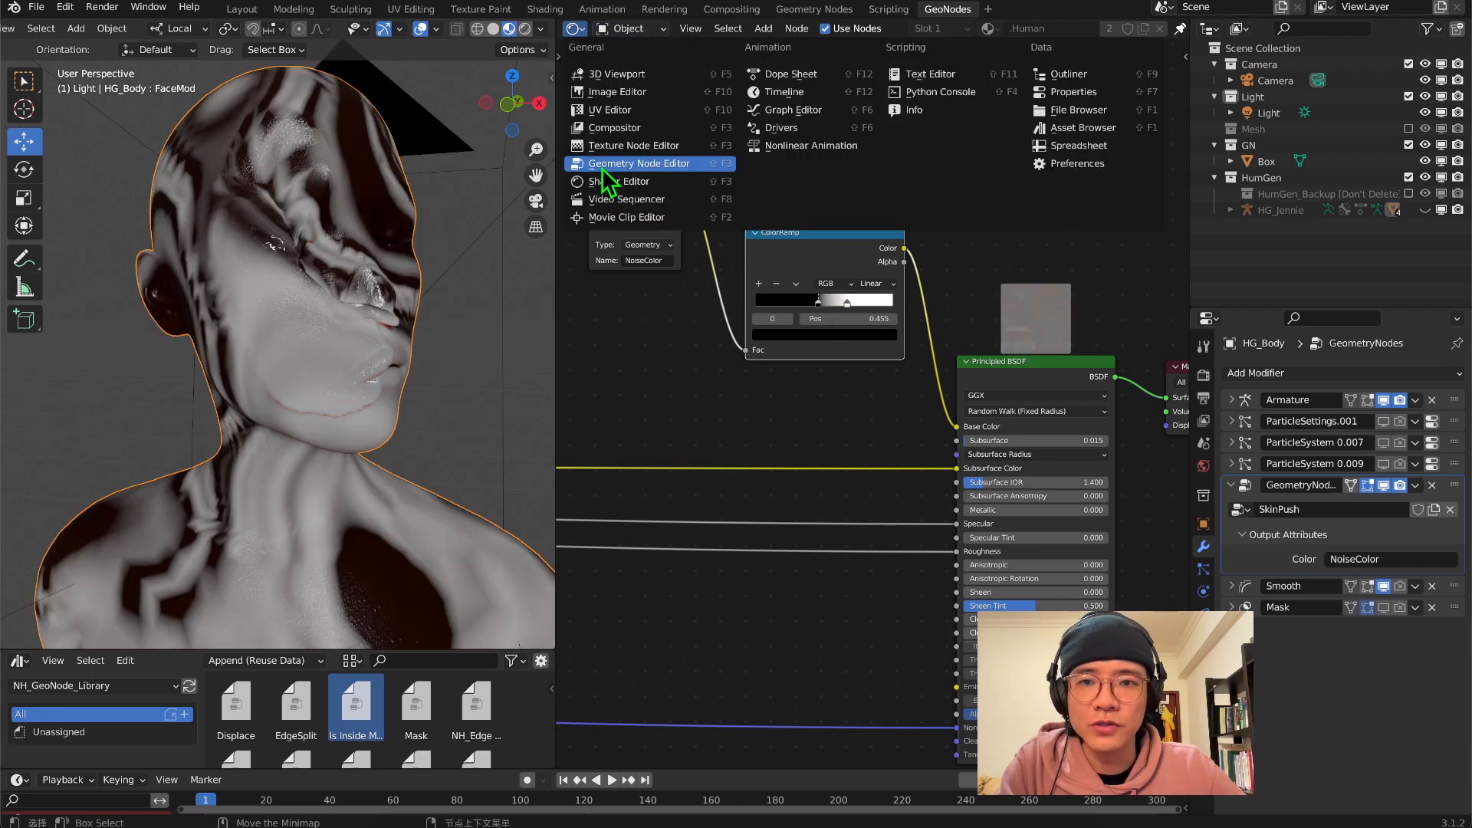
click(604, 166)
key(Home)
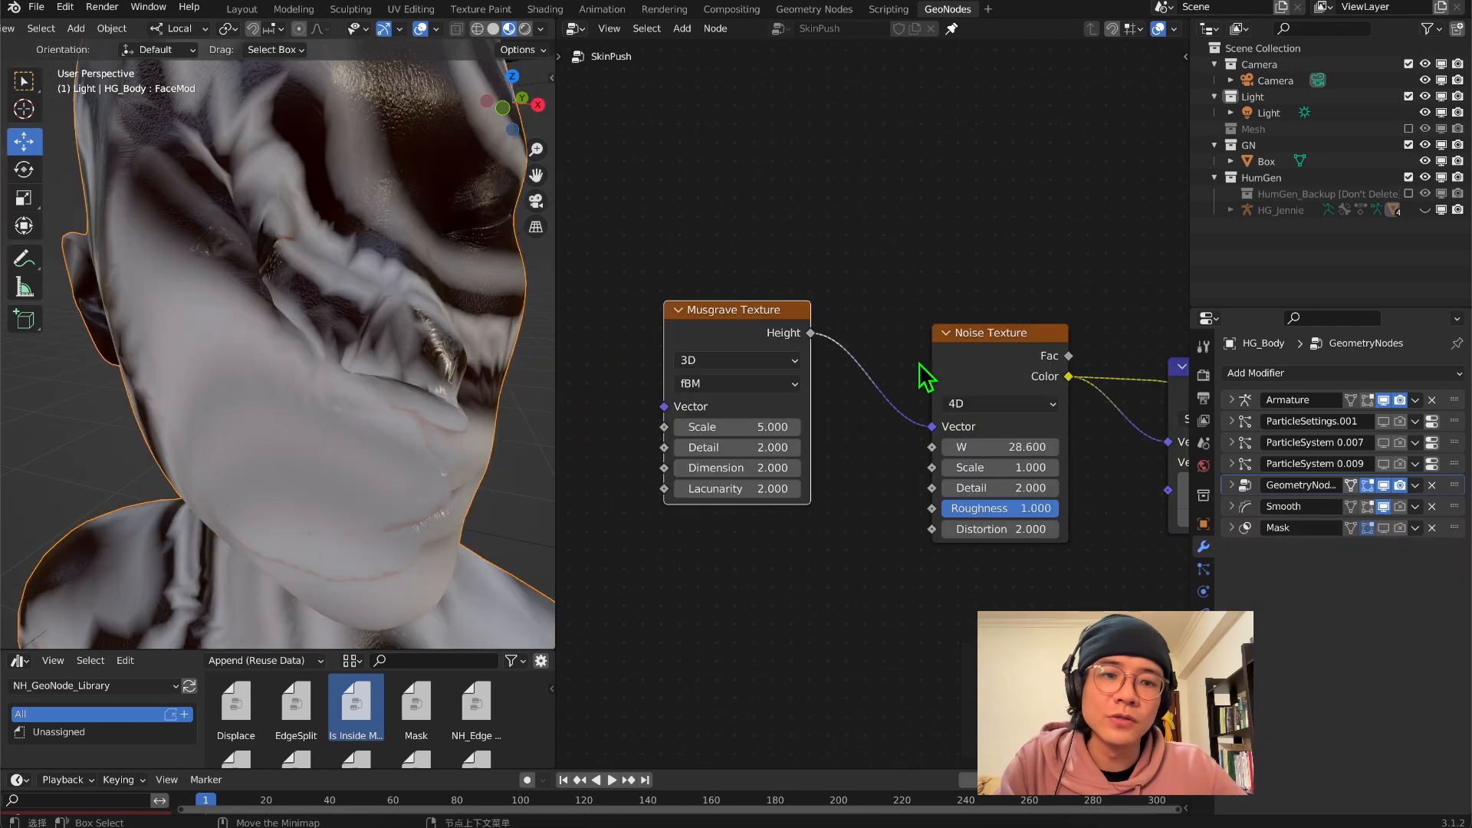
Move the Musgrave Texture and Noise Texture nodes upward, clear of the Subtract node, and inspect the displaced face
drag(759, 341, 742, 255)
drag(987, 349, 950, 237)
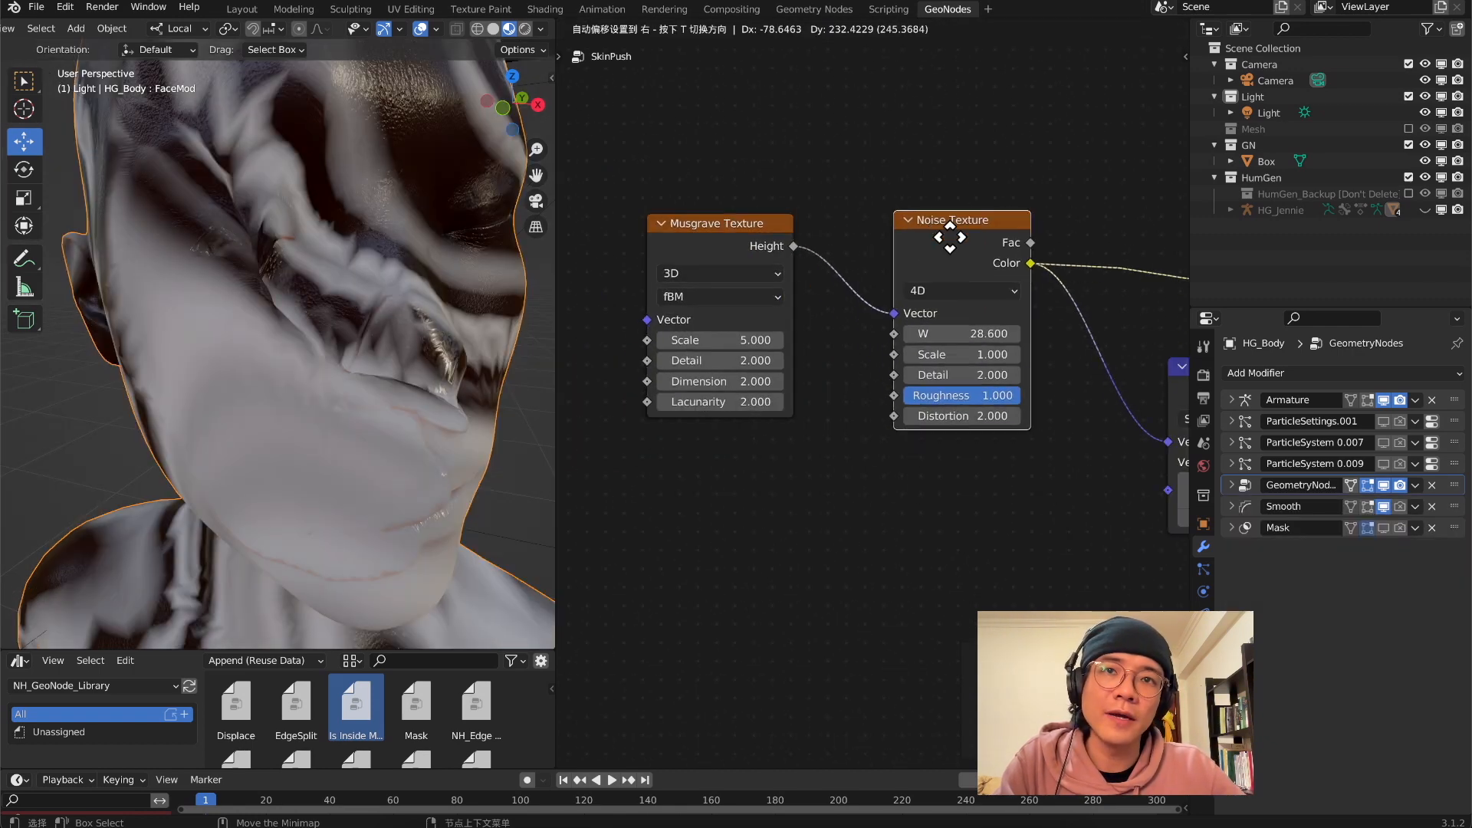
scroll(932, 369, down, 2)
scroll(468, 368, down, 7)
middle_drag(433, 360, 456, 329)
scroll(447, 339, up, 3)
drag(777, 351, 781, 350)
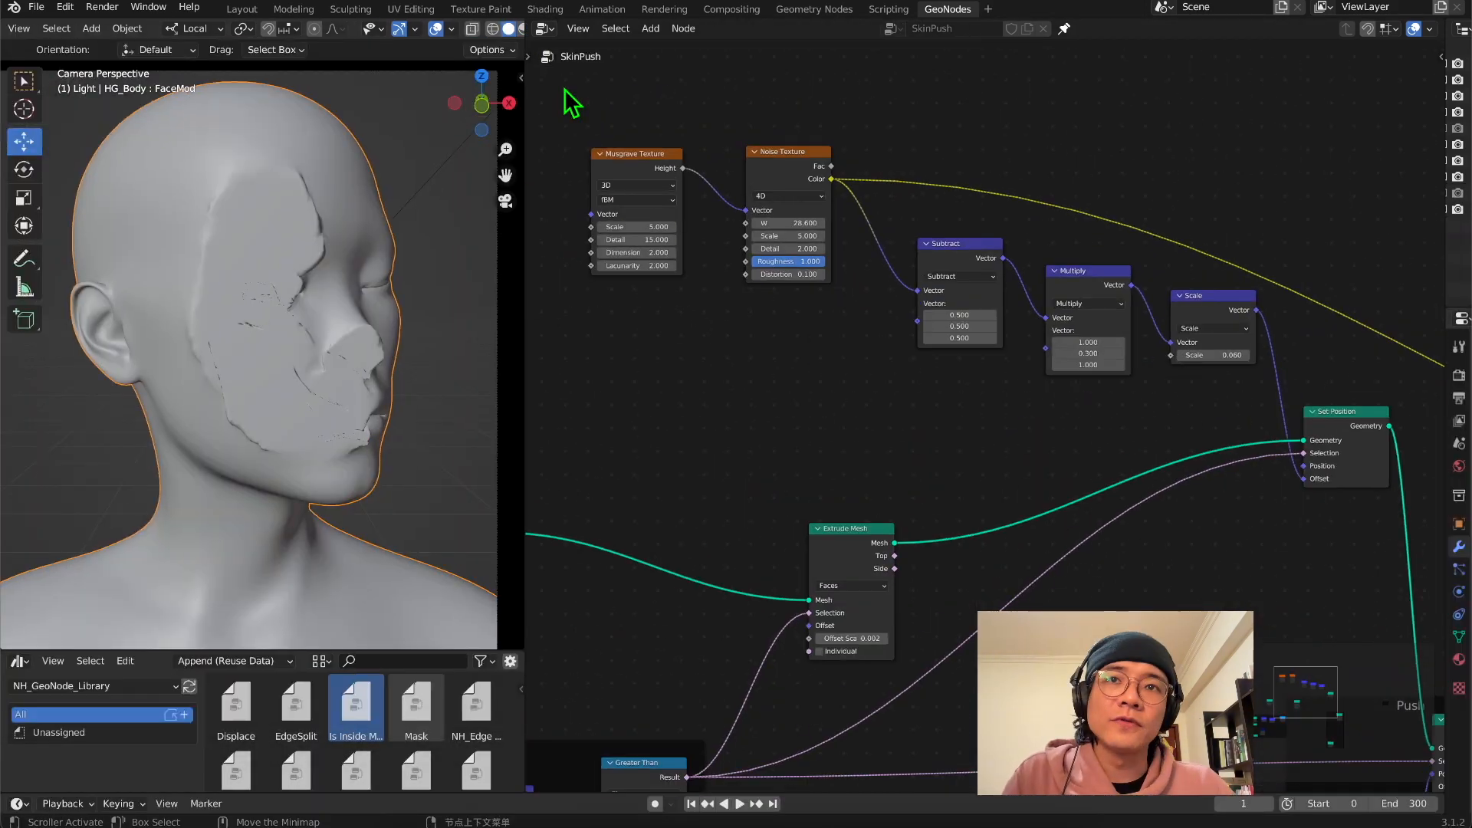
Select the Musgrave Texture and Noise Texture together and raise them further above the vector math nodes
drag(564, 89, 1367, 457)
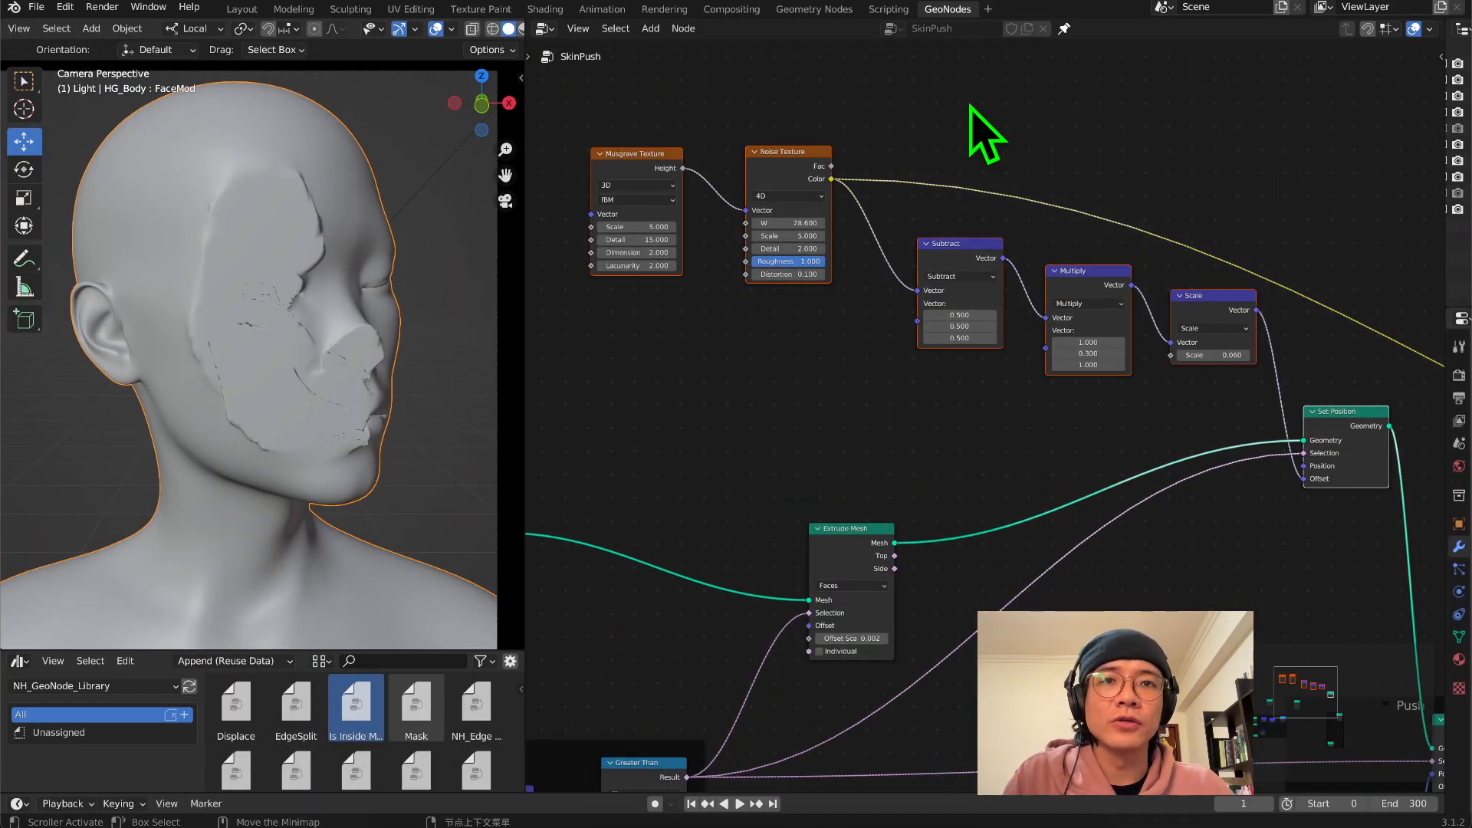
click(1005, 322)
drag(612, 101, 769, 174)
drag(772, 154, 768, 87)
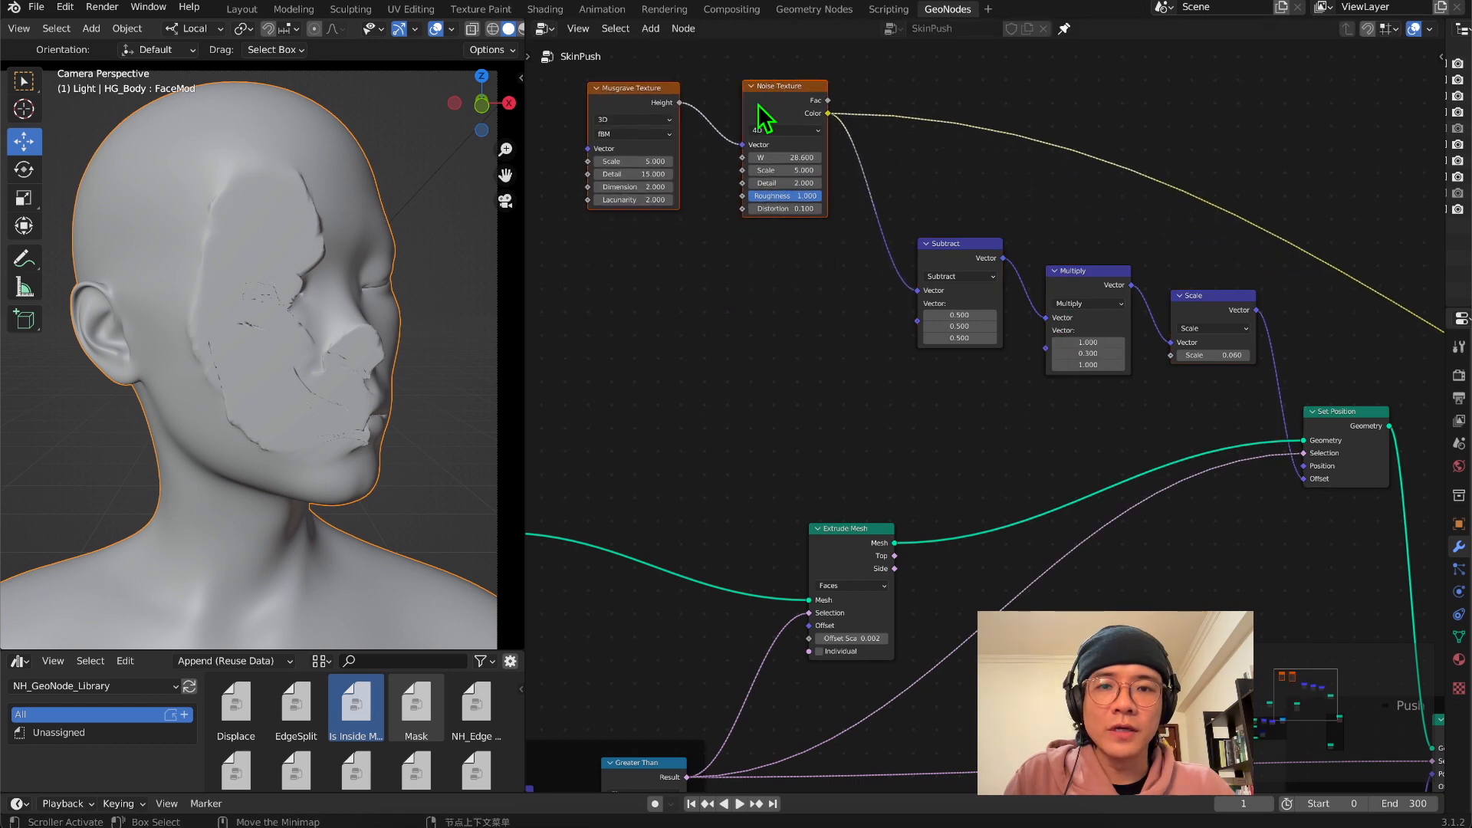
scroll(811, 236, up, 3)
middle_drag(809, 236, 975, 391)
scroll(904, 395, up, 2)
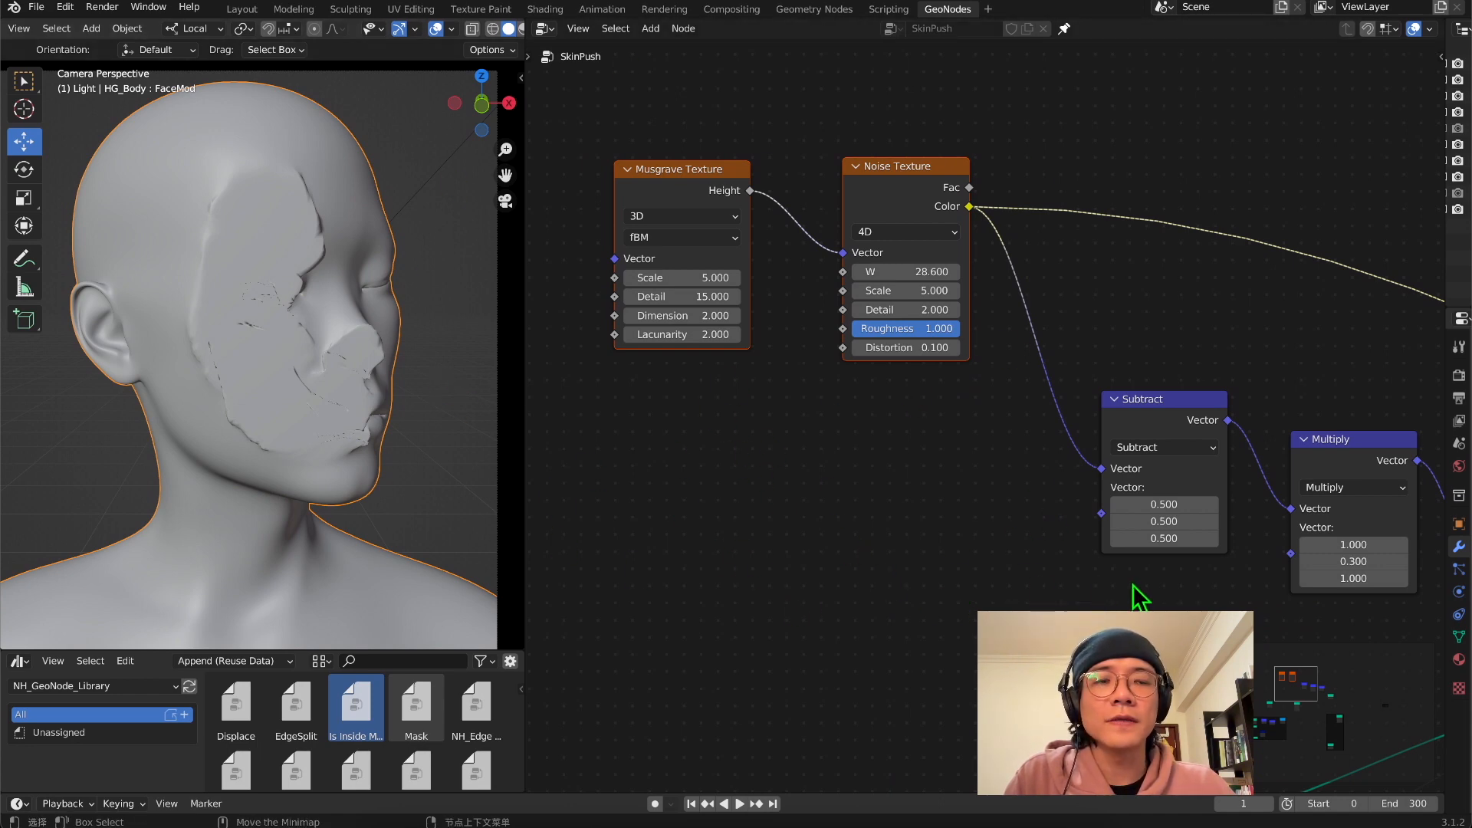
Raise the Multiply and Scale nodes slightly to line them up with the Subtract node
middle_drag(1178, 609, 716, 207)
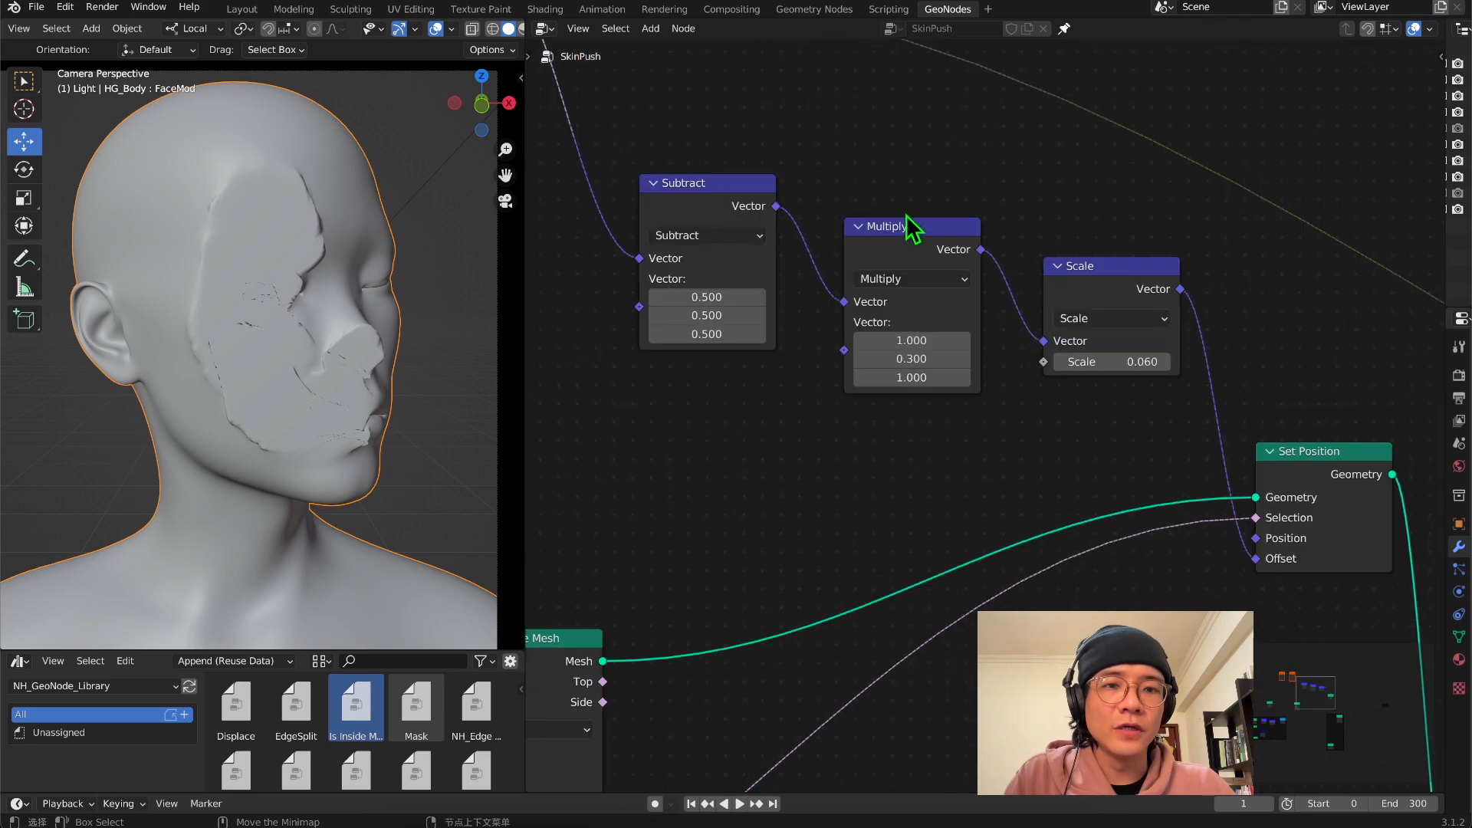
drag(895, 232, 882, 198)
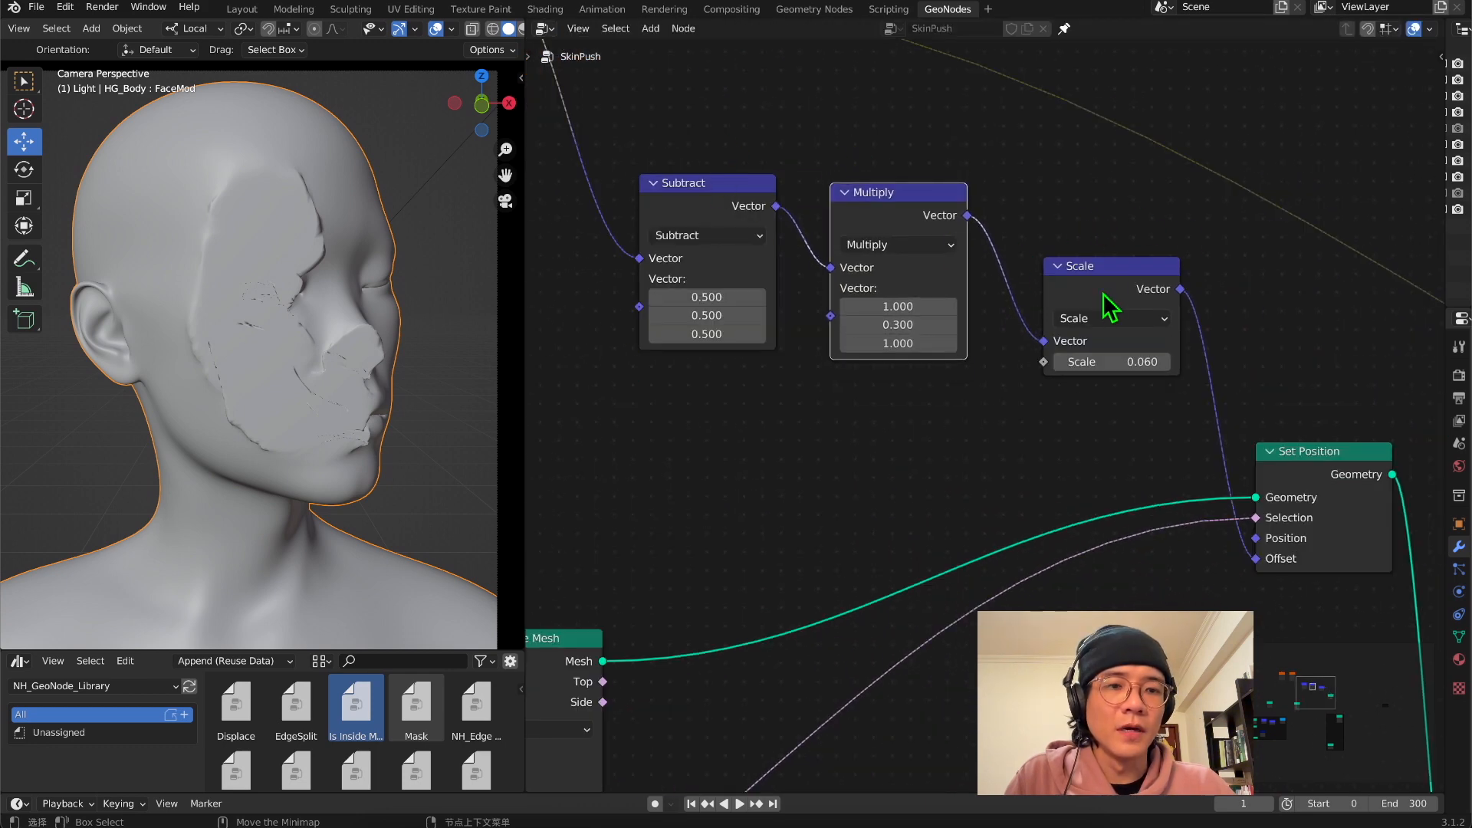
drag(1105, 276, 1107, 251)
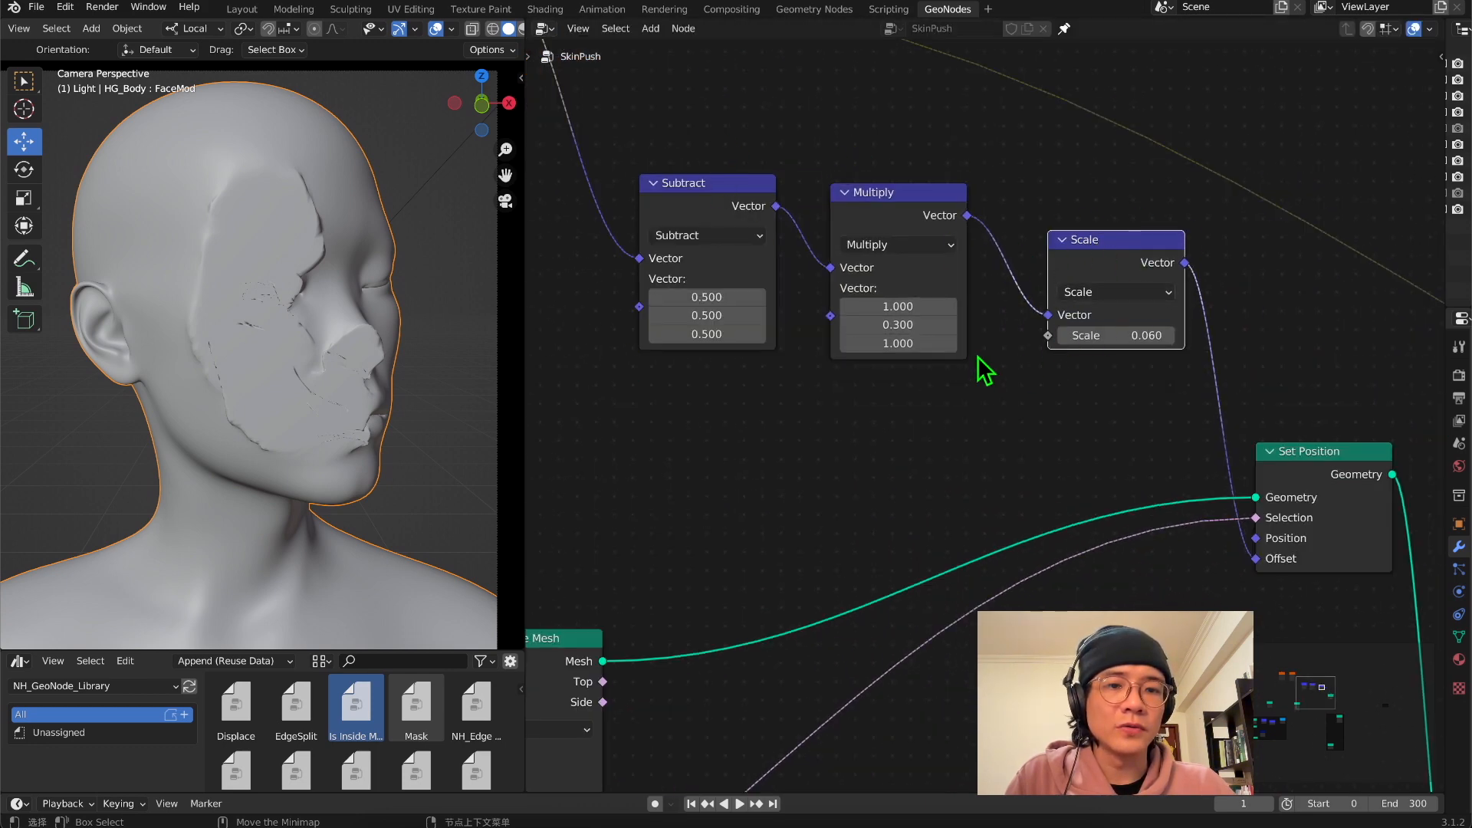
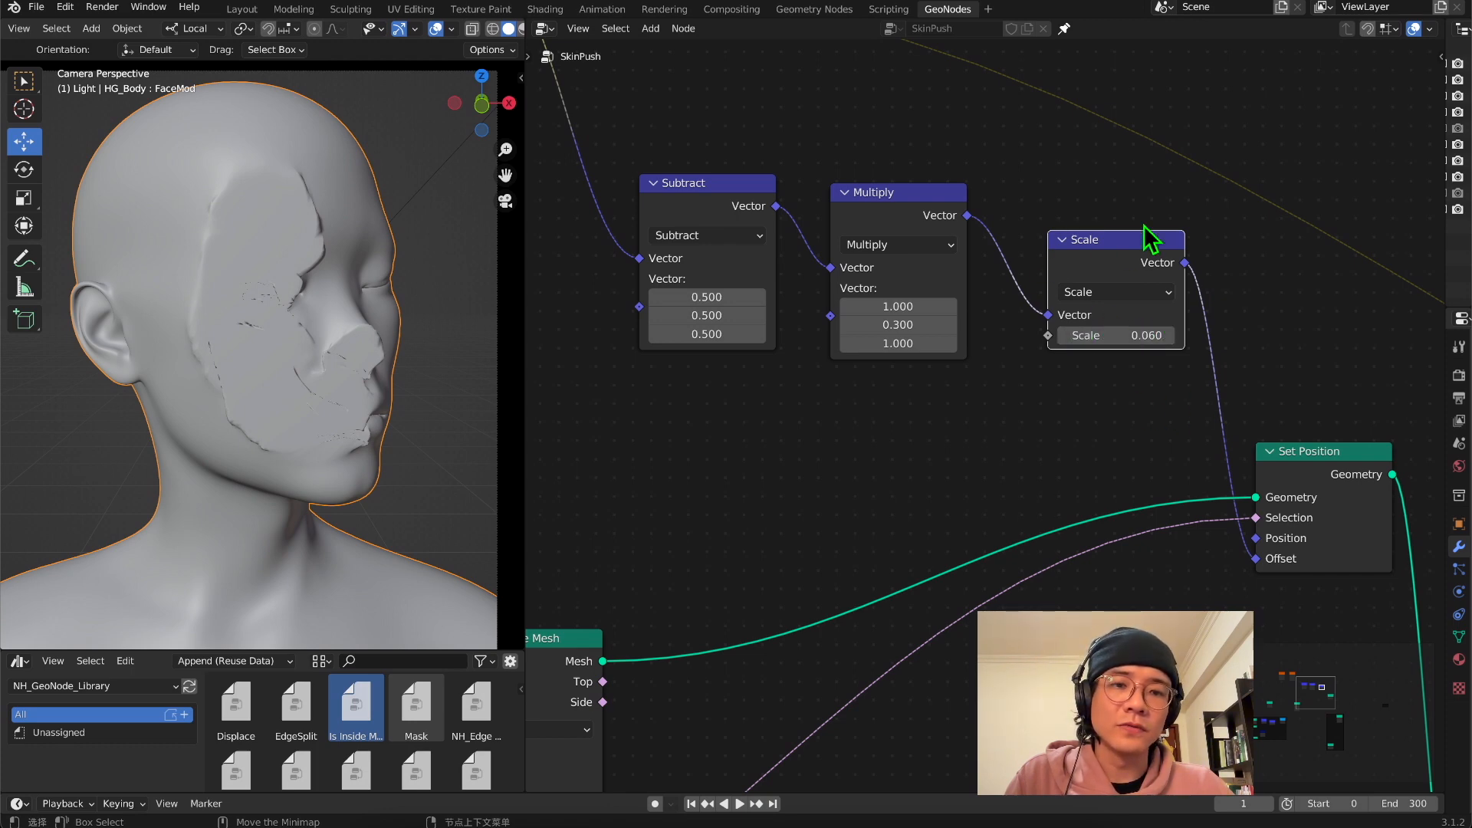
Preview the body with its noise material and examine the Musgrave-driven pattern around the head and shoulders, ending in the camera view
scroll(940, 424, down, 2)
middle_drag(706, 371, 1044, 488)
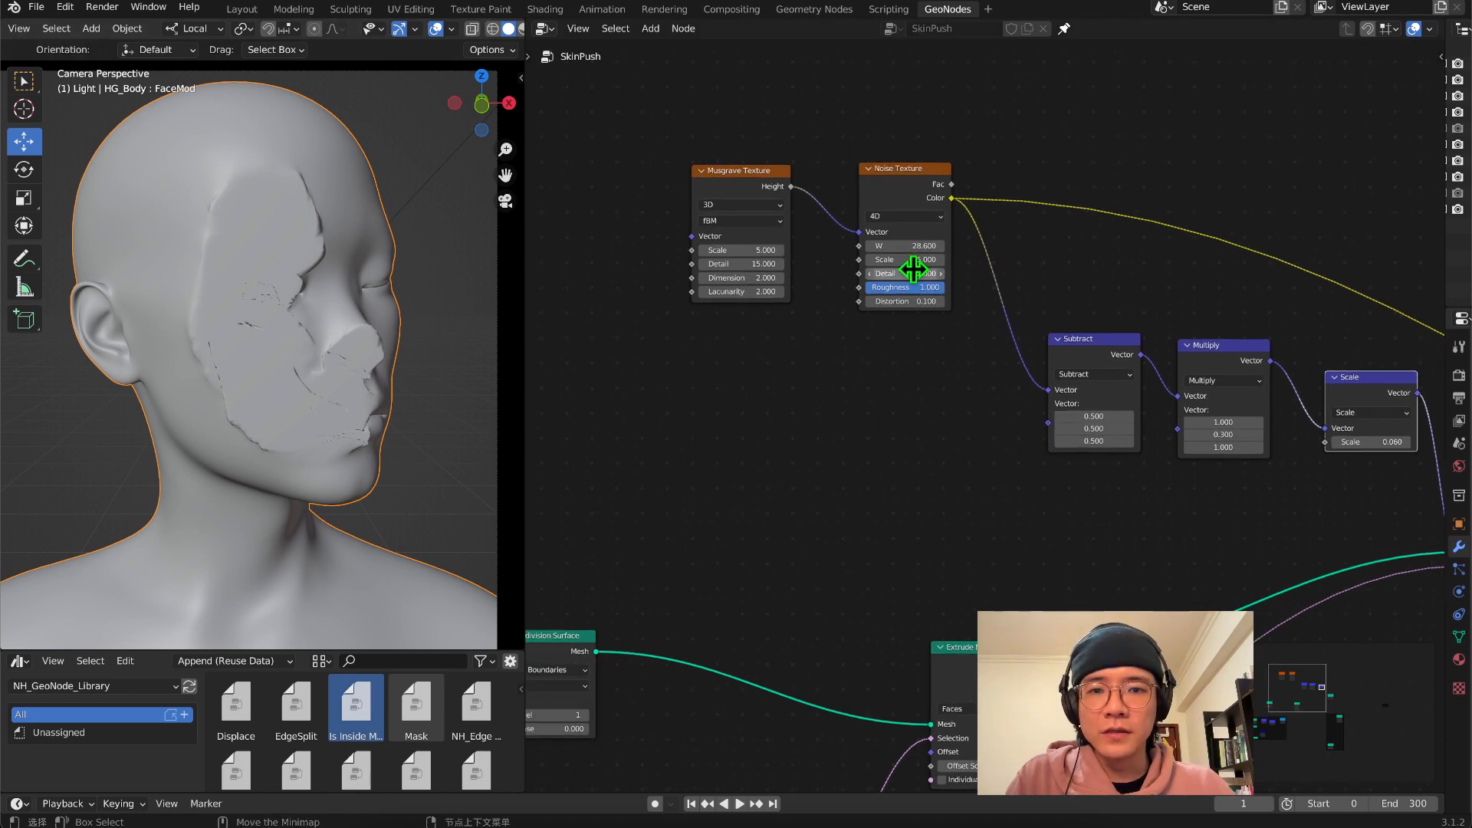
scroll(912, 269, up, 2)
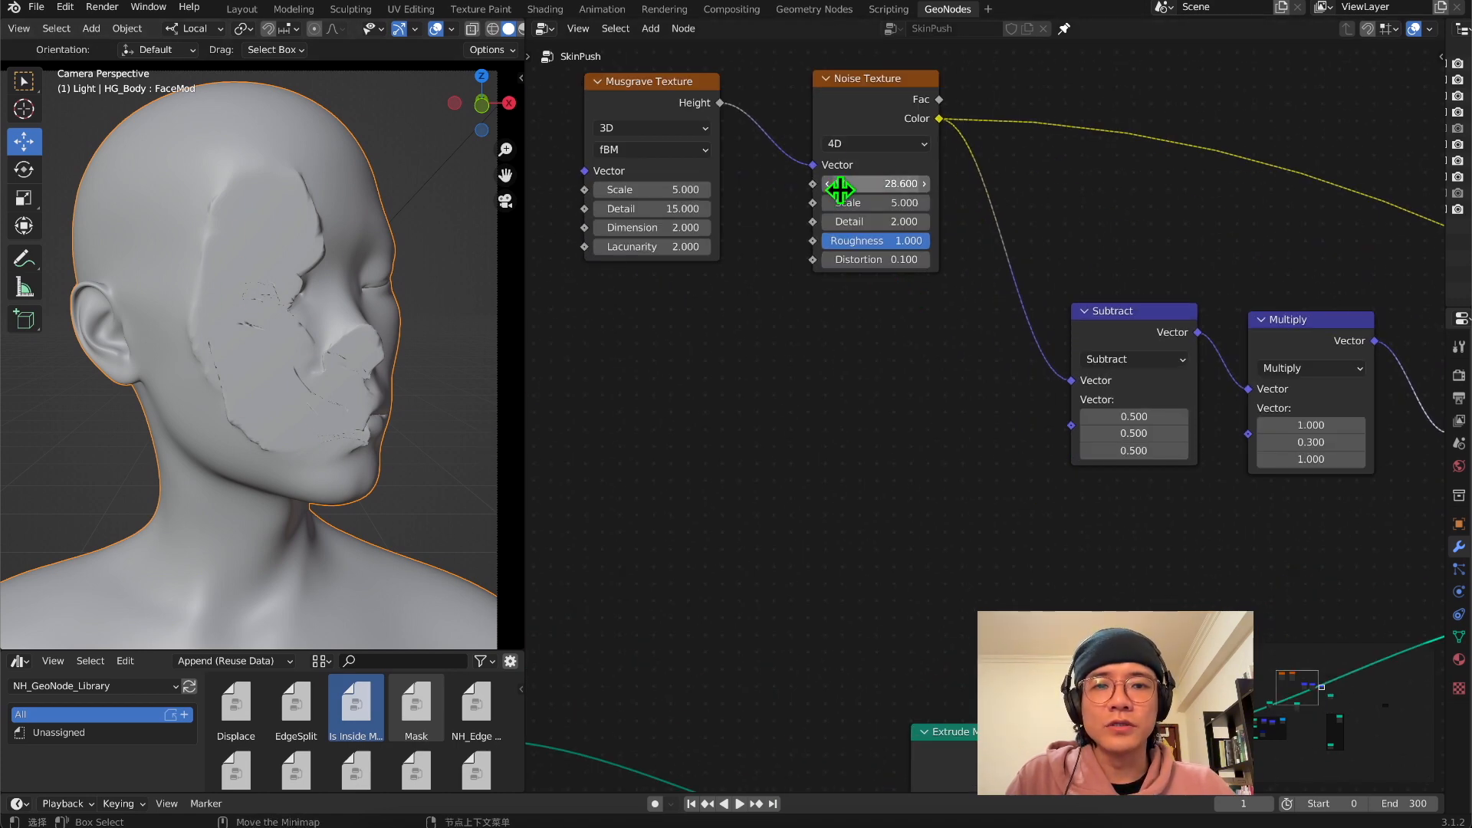
click(686, 128)
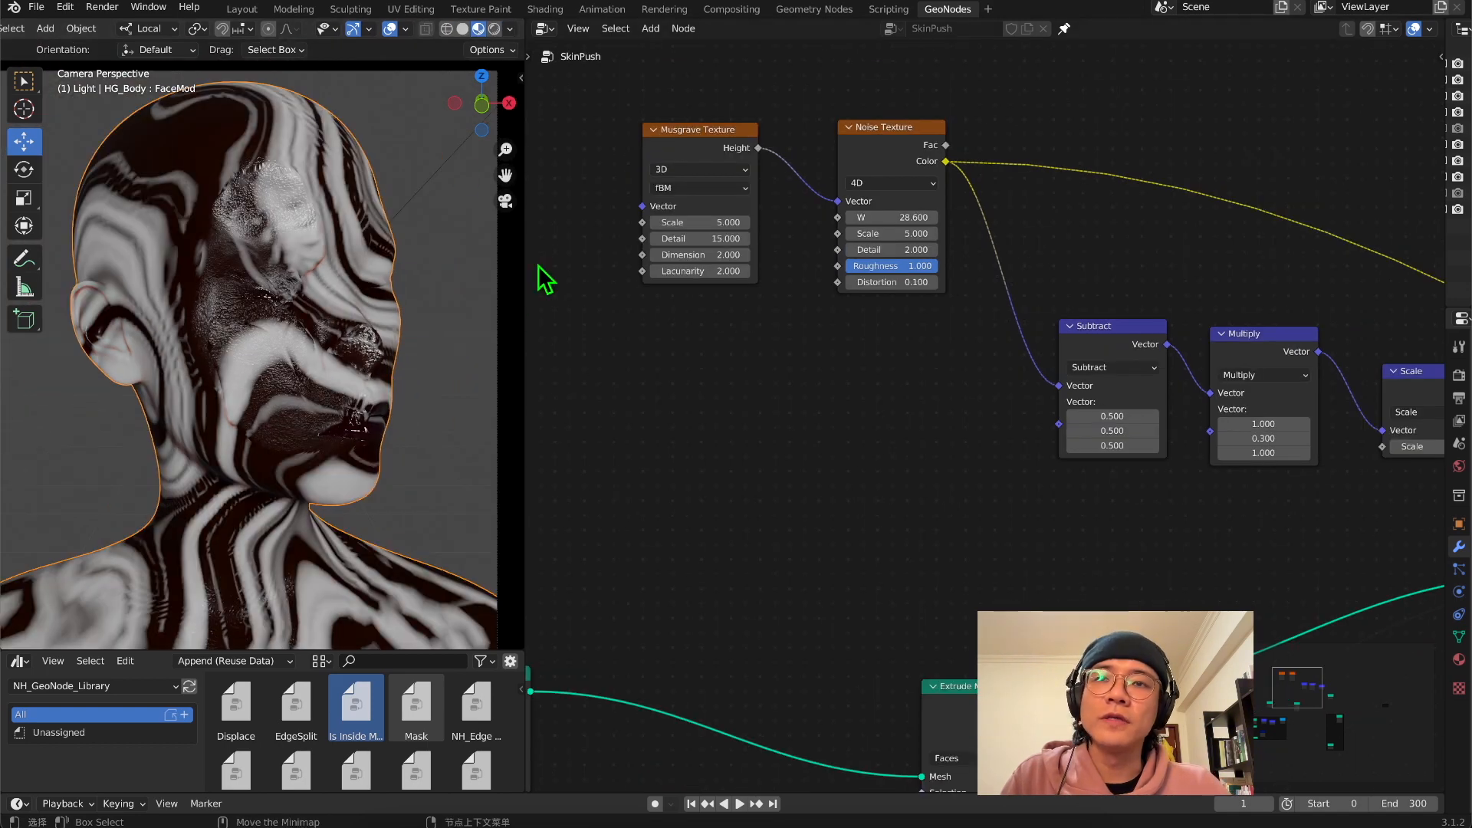
middle_drag(312, 256, 407, 378)
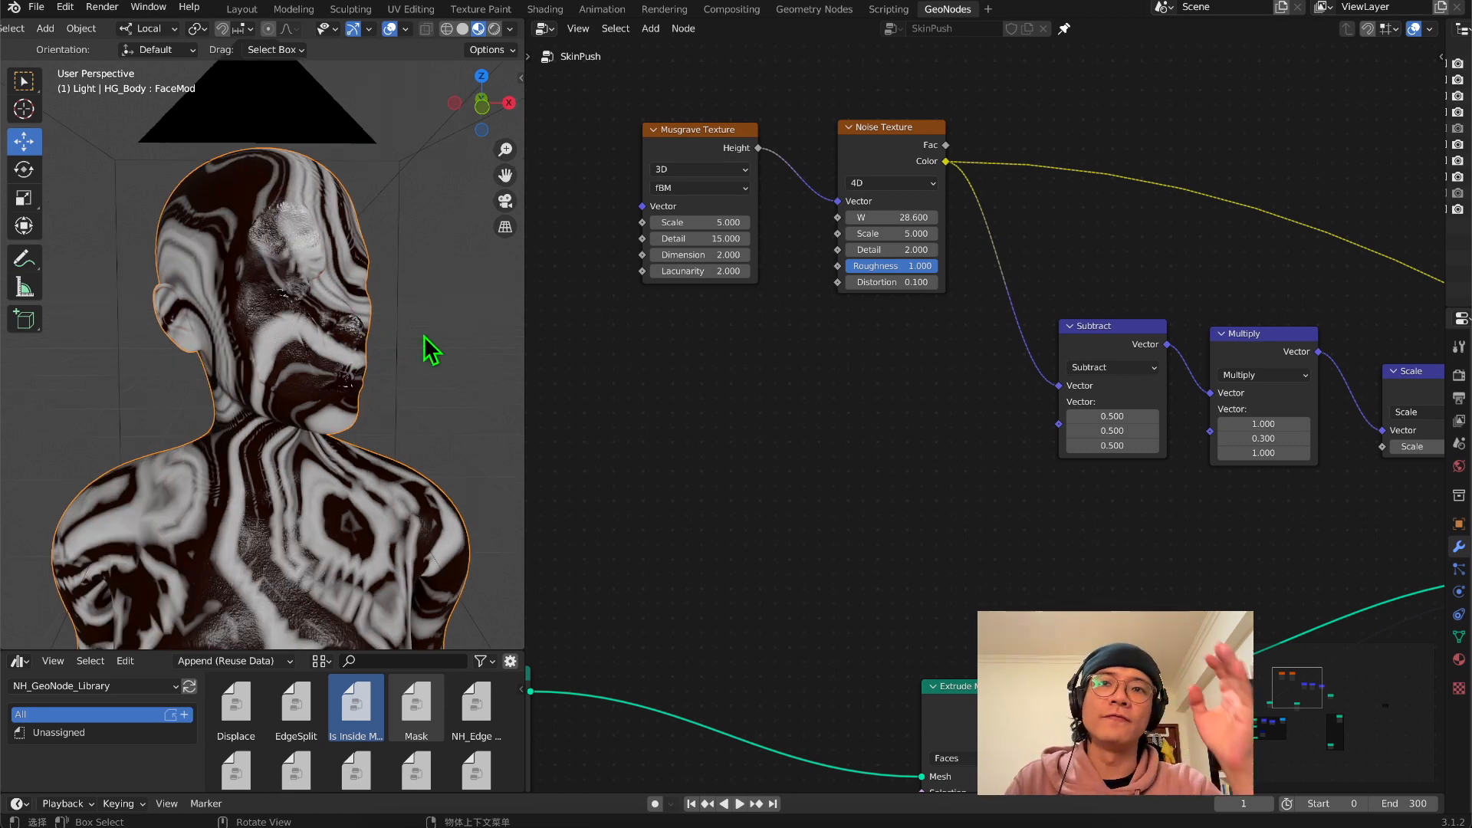
middle_drag(299, 399, 341, 349)
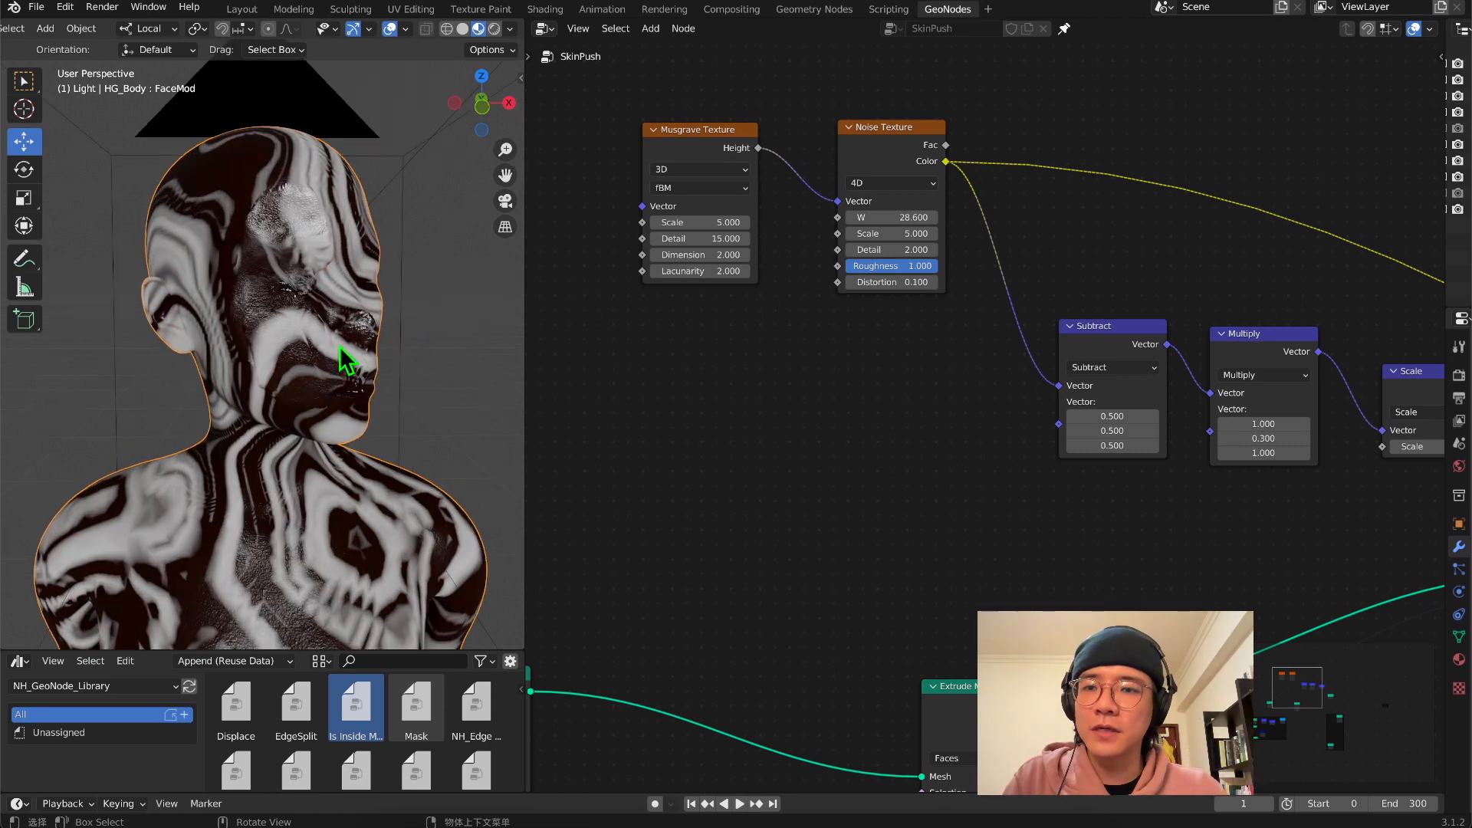
click(505, 201)
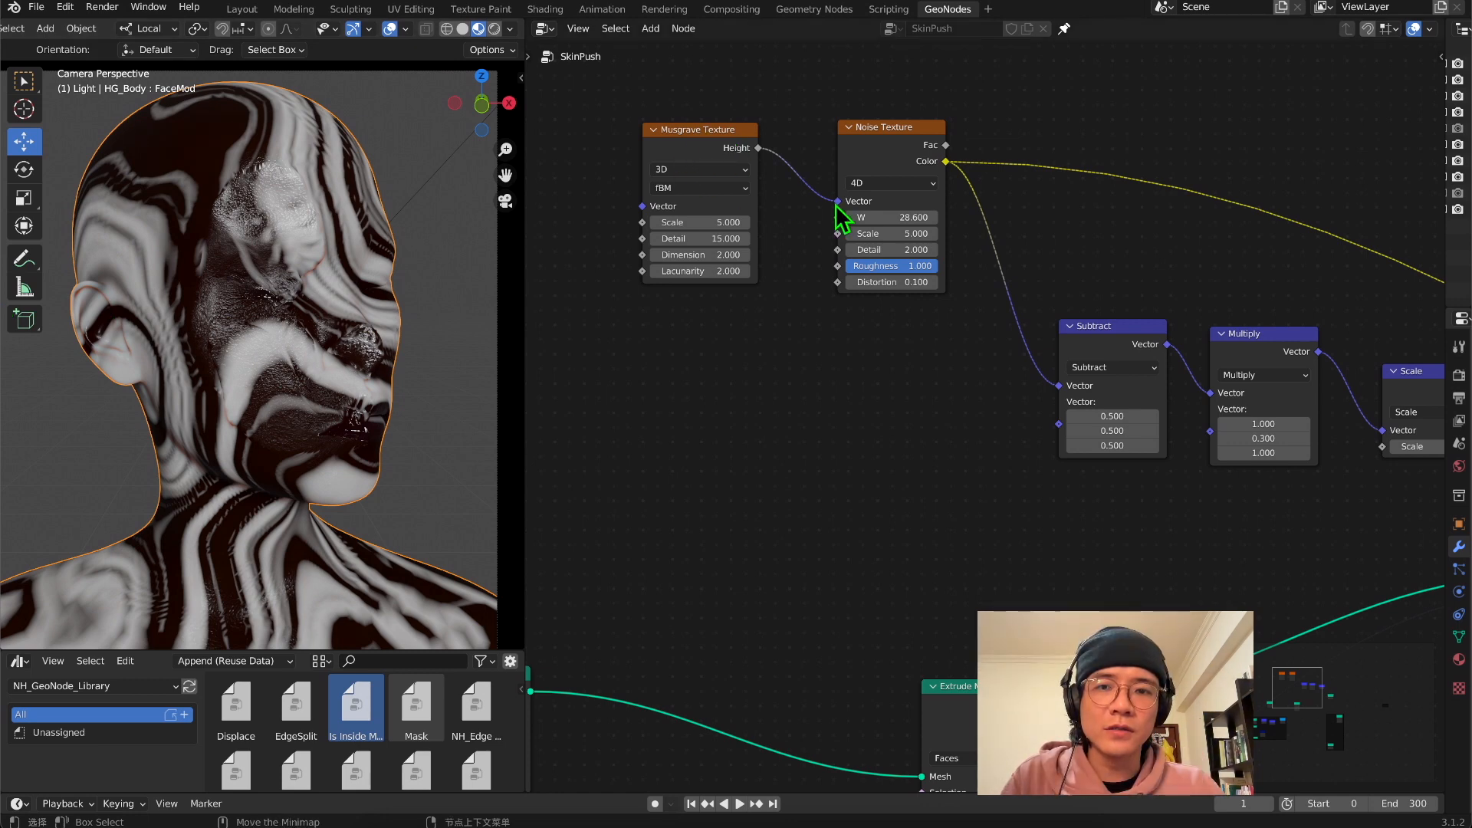
Disconnect the Musgrave Texture from the Noise Texture's Vector input and inspect the plain noise pattern around the head
drag(838, 203, 696, 315)
scroll(319, 371, down, 4)
middle_drag(72, 342, 329, 361)
scroll(236, 414, up, 3)
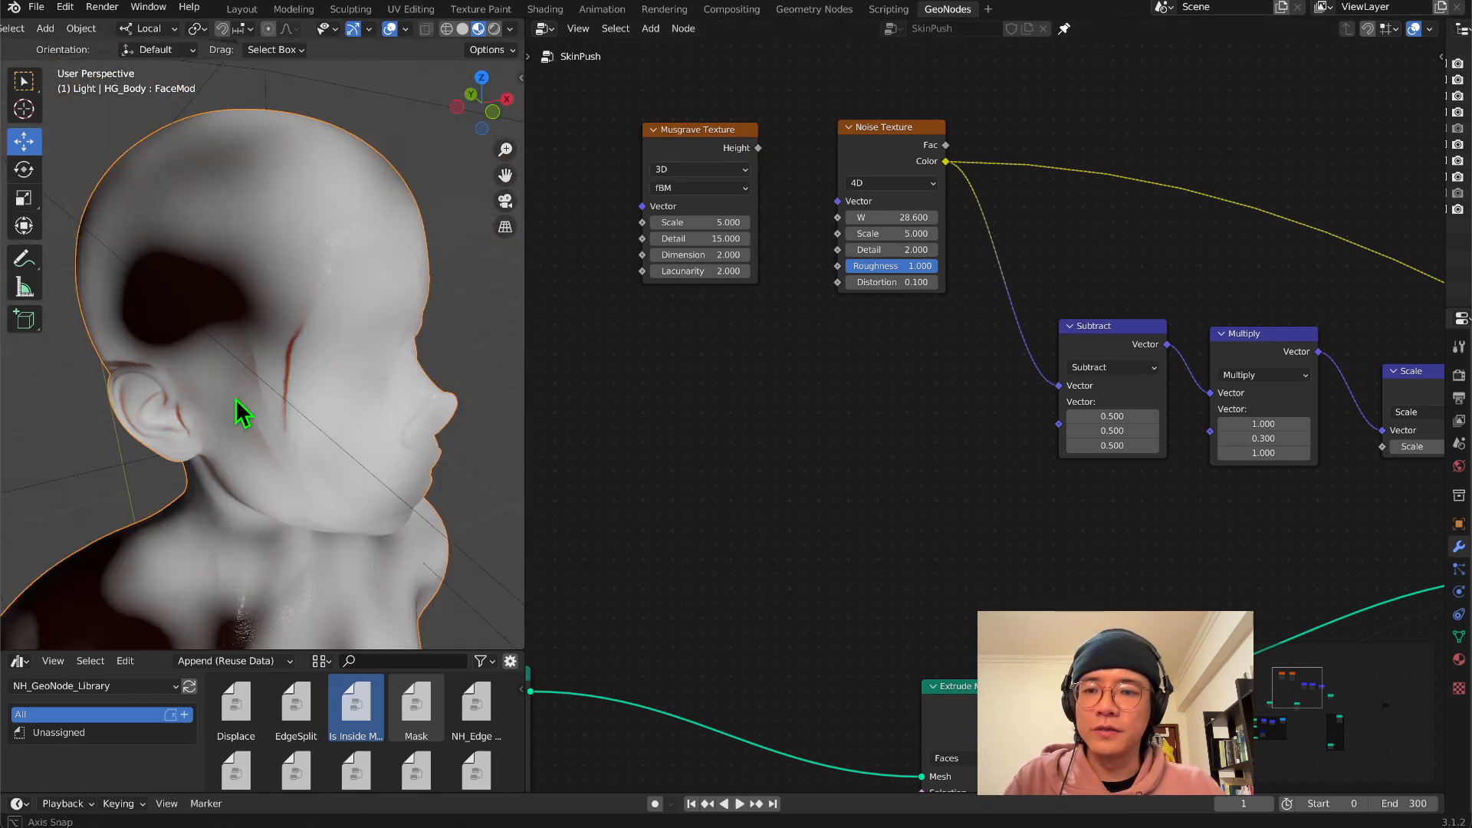
middle_drag(236, 398, 243, 383)
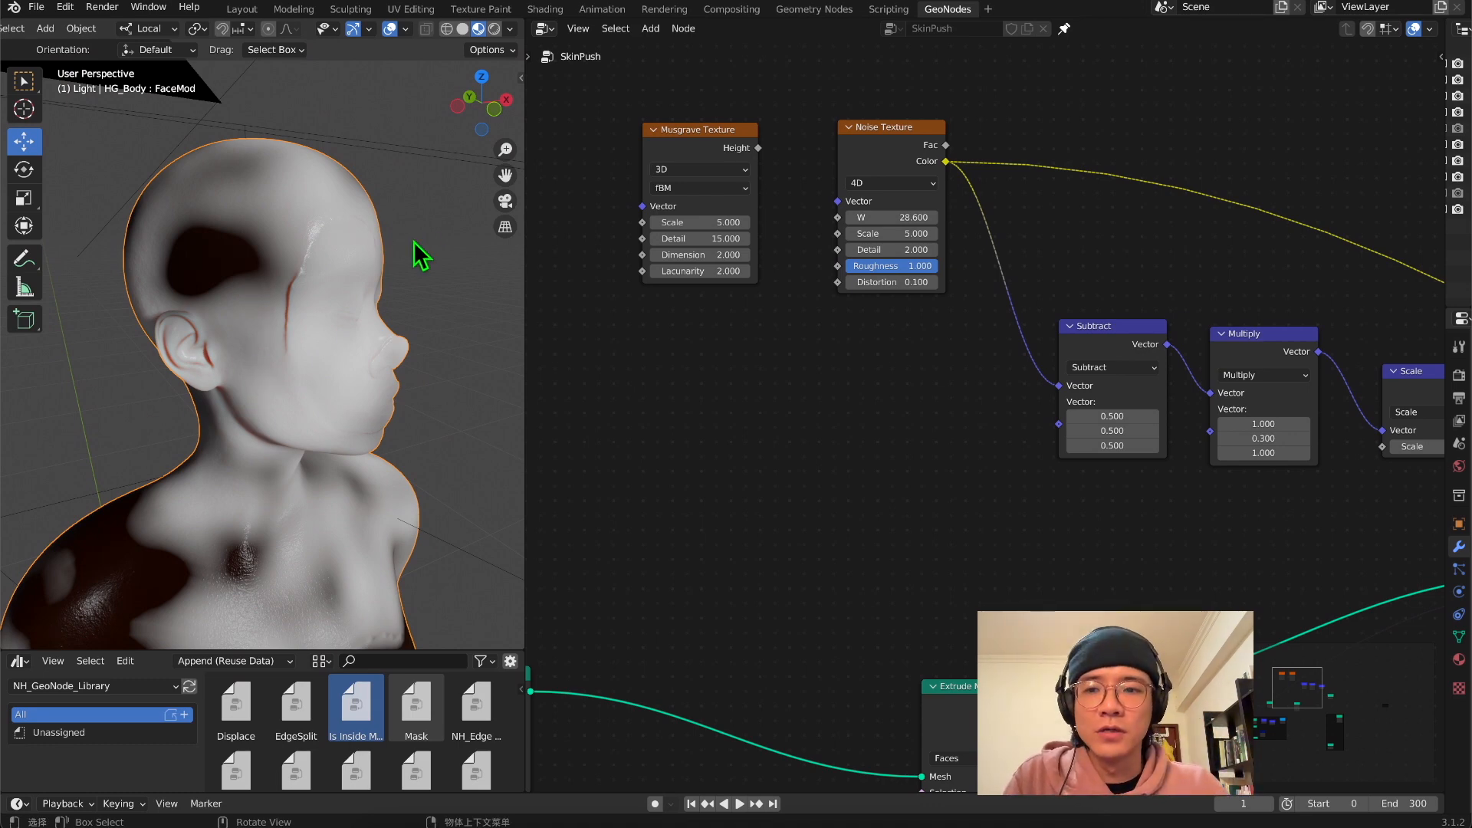
middle_drag(412, 240, 240, 362)
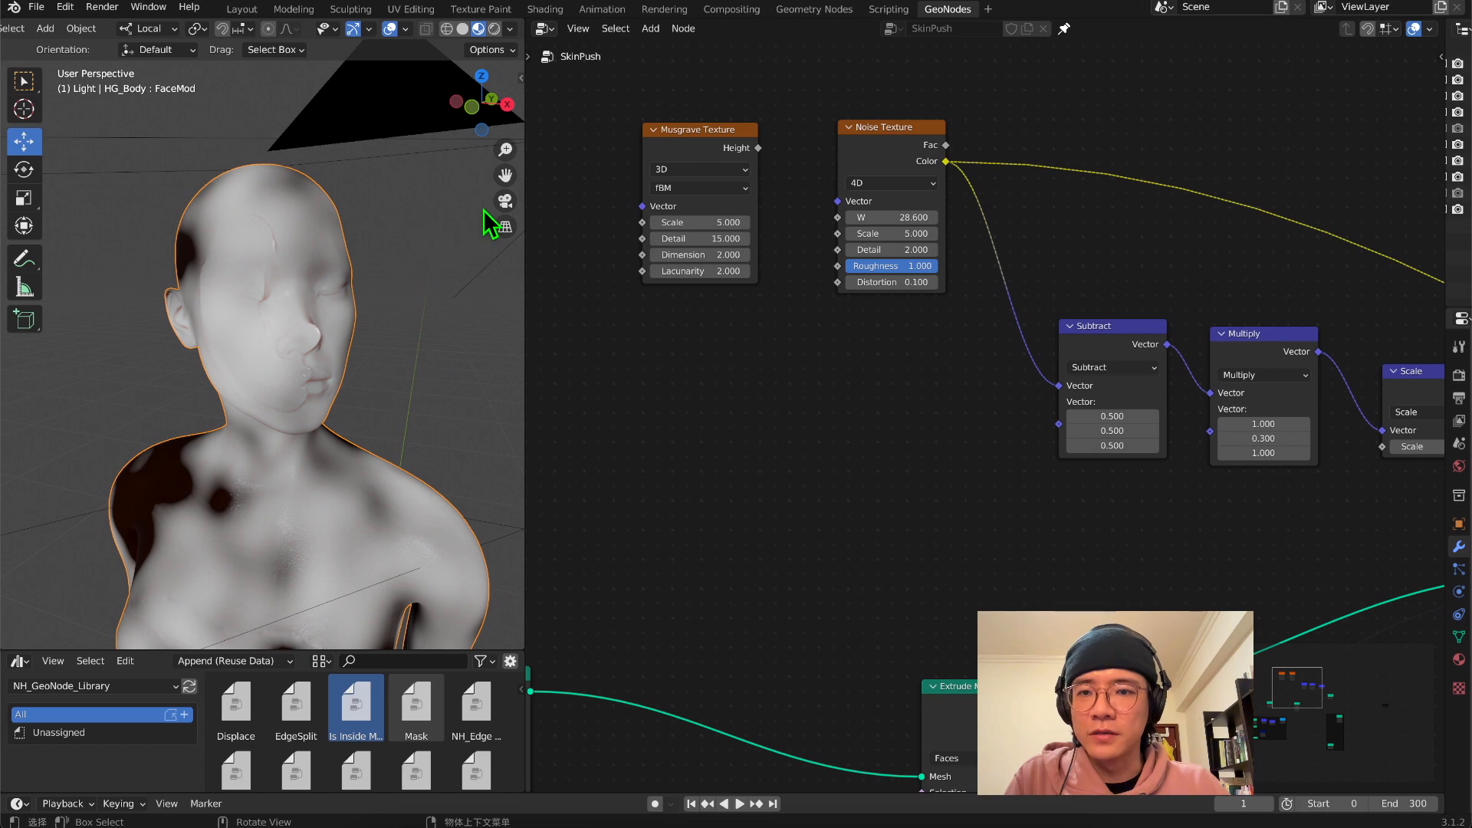
click(505, 201)
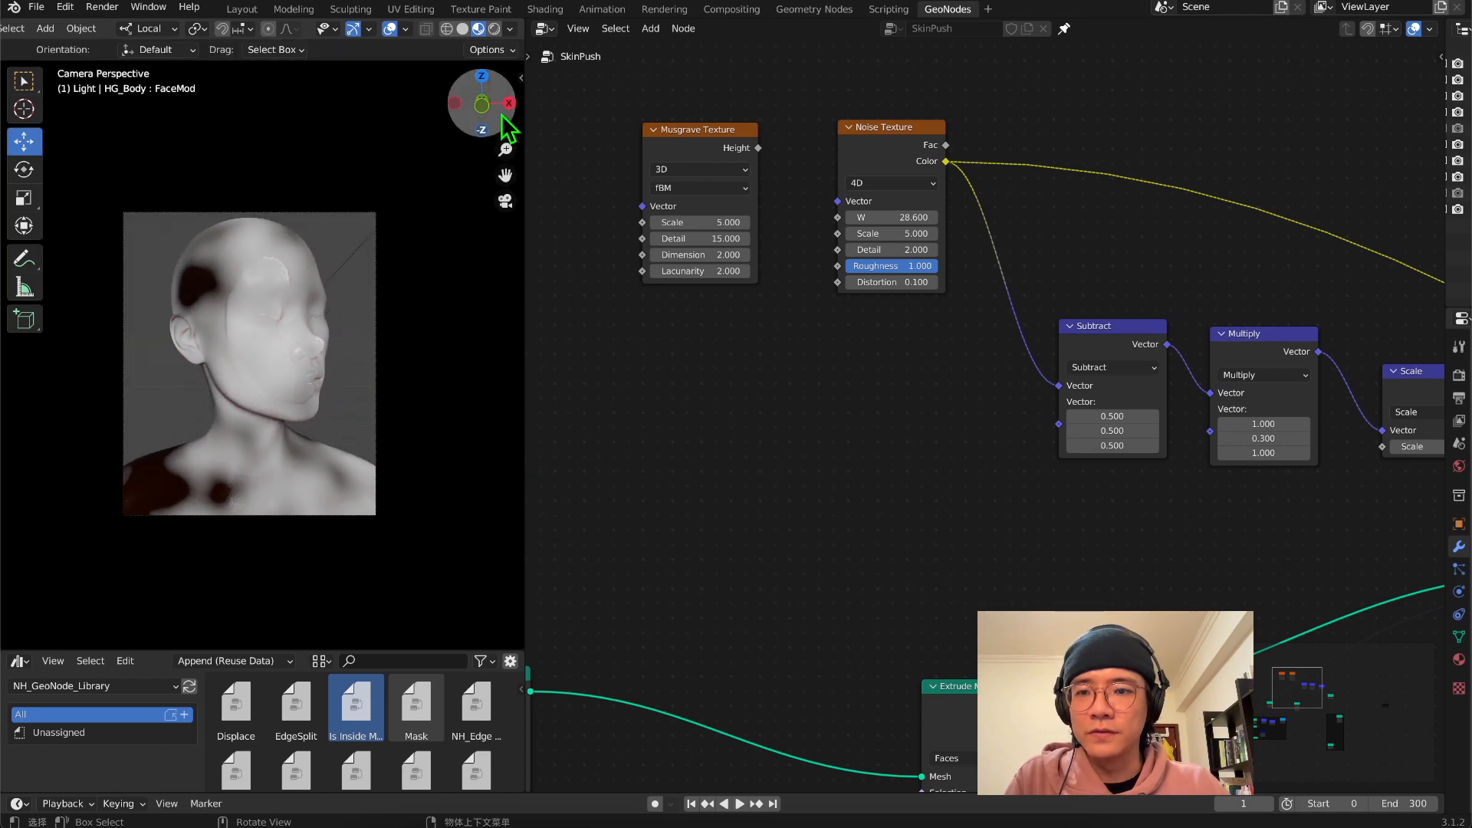
Reconnect the Musgrave Height output to the Noise Texture's Vector input and show the displaced face in solid shading
click(464, 29)
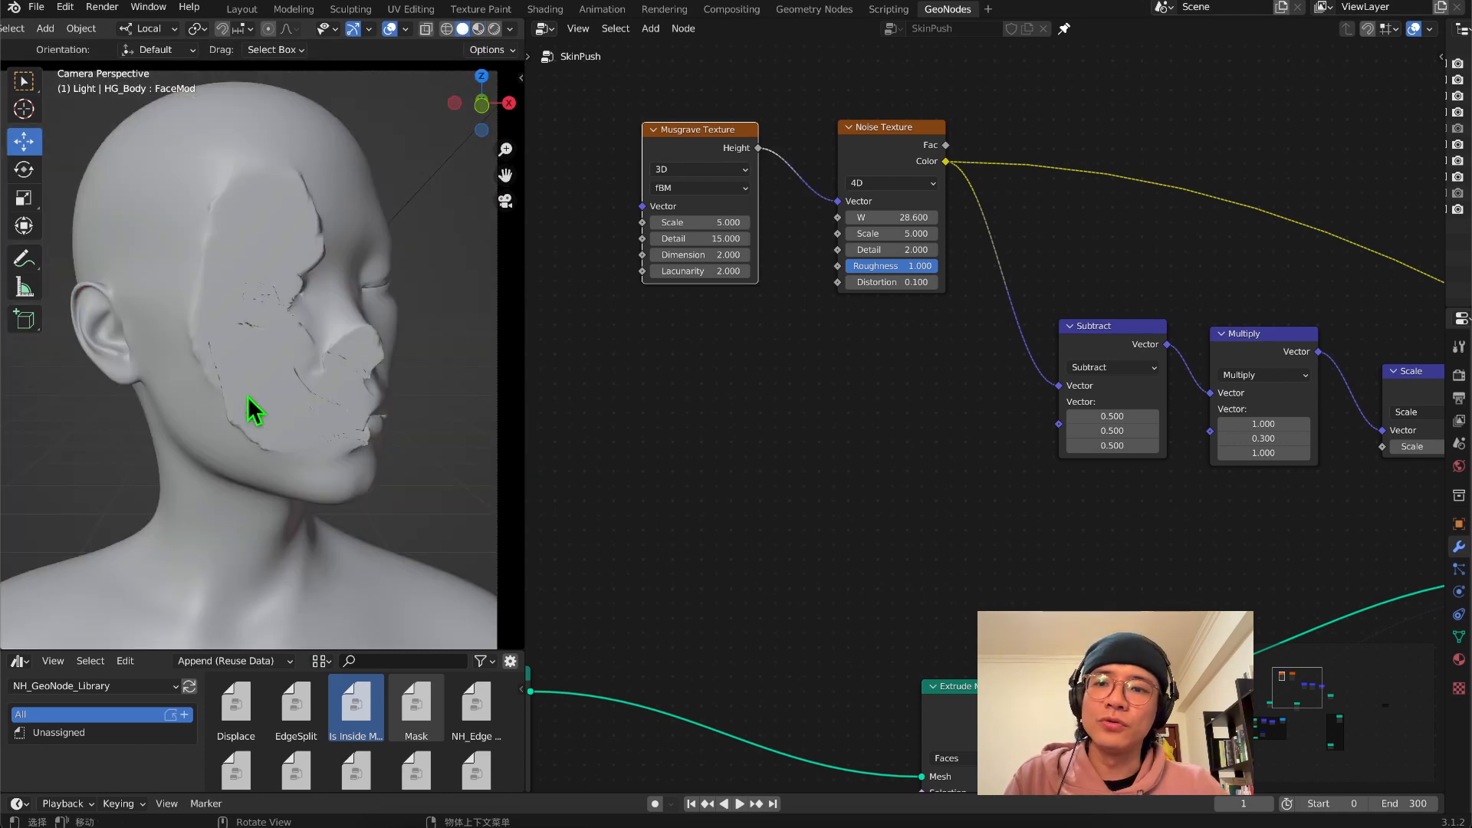
mouse_move(247, 397)
middle_down()
mouse_move(152, 391)
mouse_move(184, 371)
mouse_move(223, 410)
mouse_move(250, 391)
middle_up()
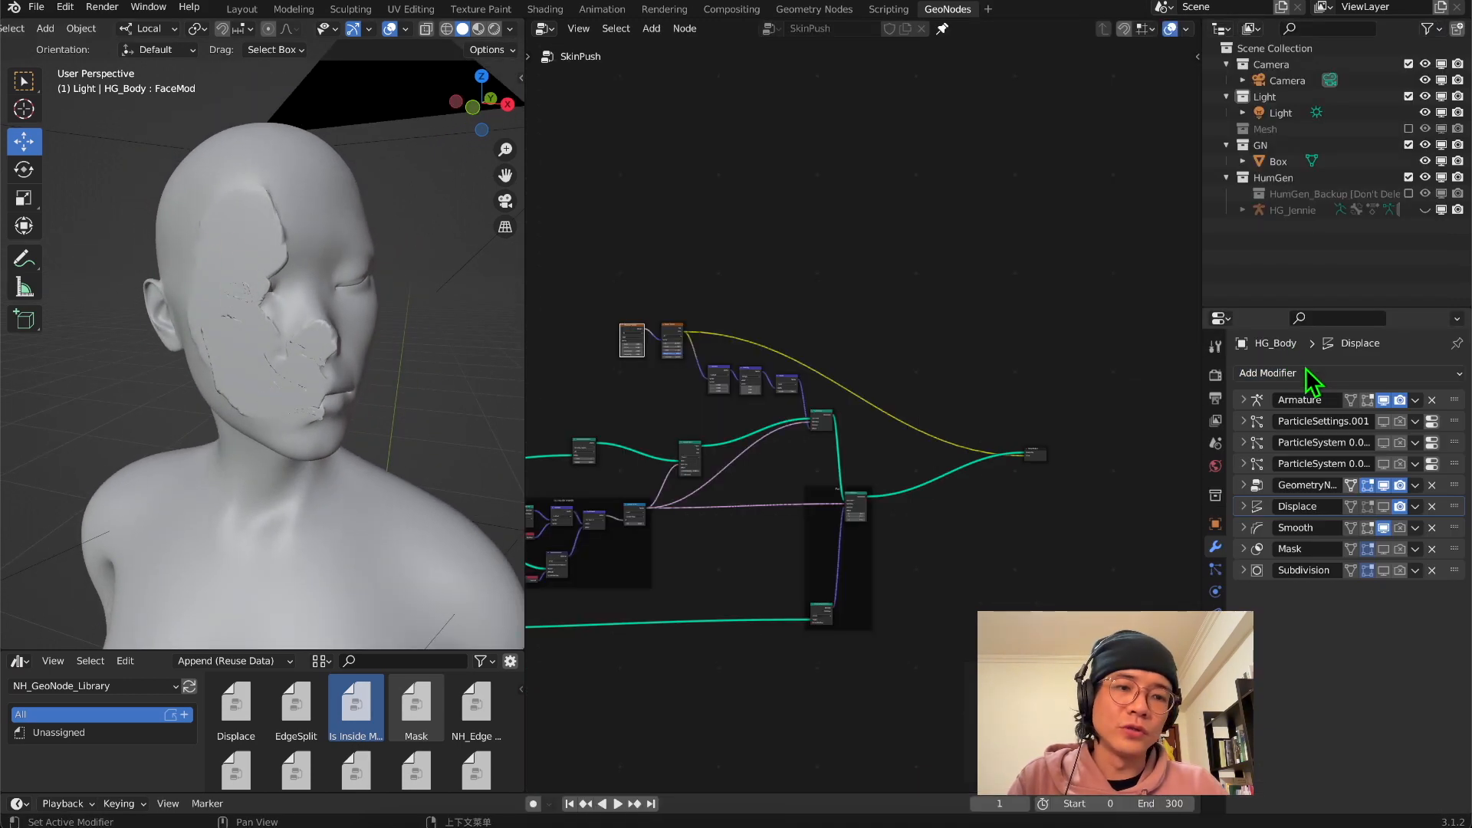
Add a Displace modifier with a strength of 0.01 to HG_Body, directly below the GeometryNodes modifier
click(1305, 372)
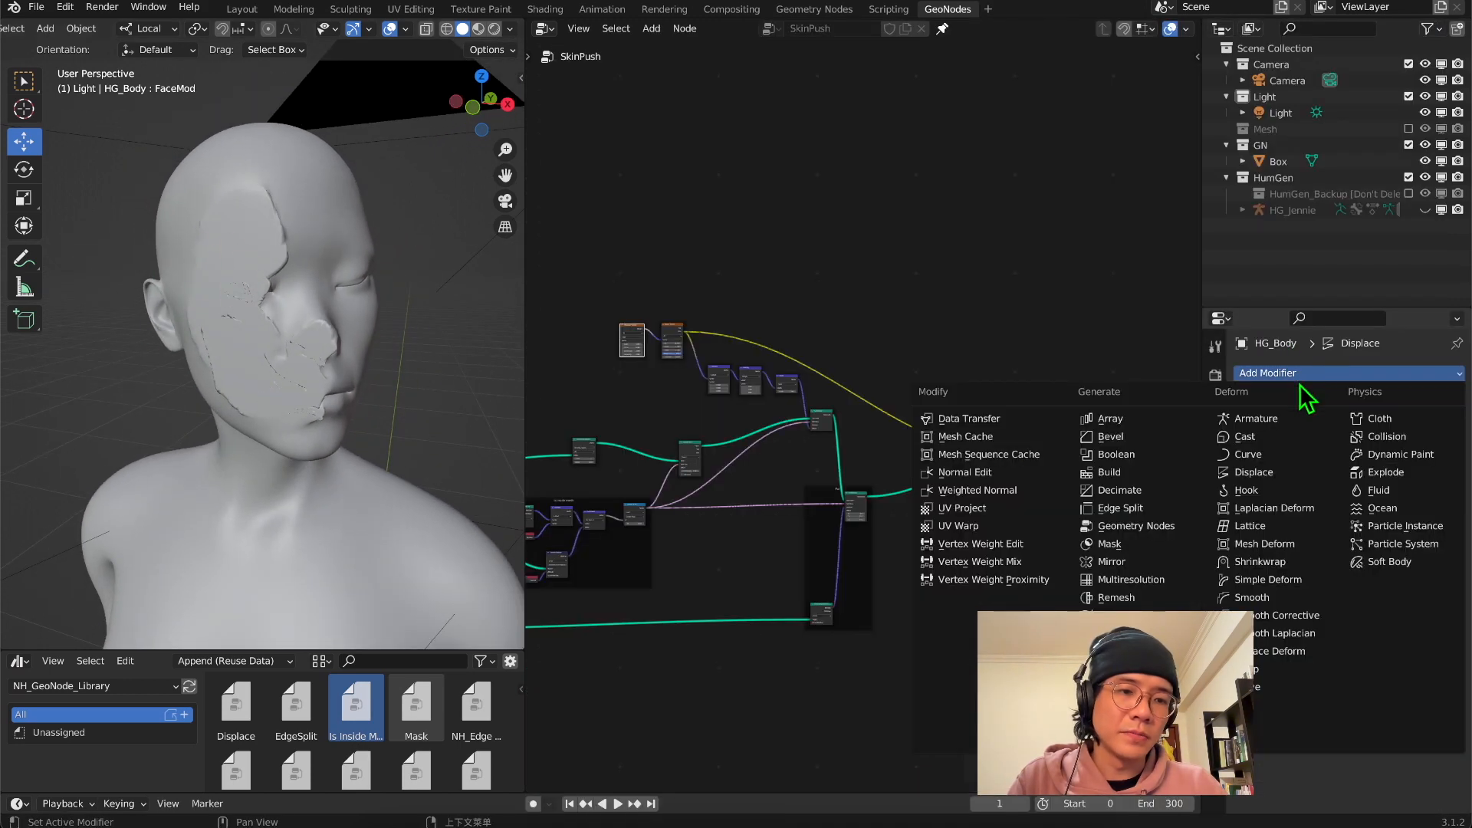
click(1253, 471)
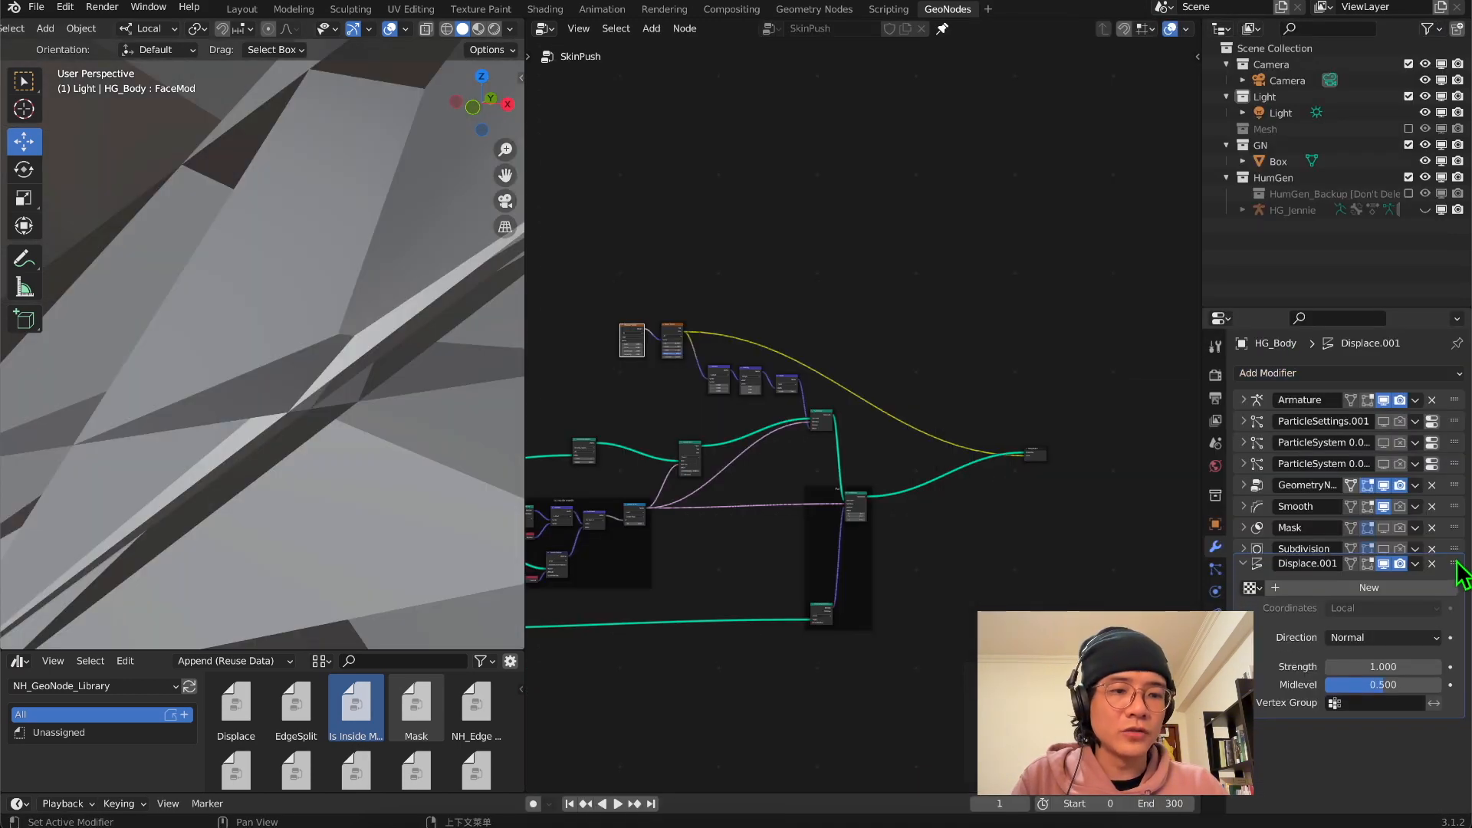
drag(1455, 563, 1461, 508)
click(1387, 609)
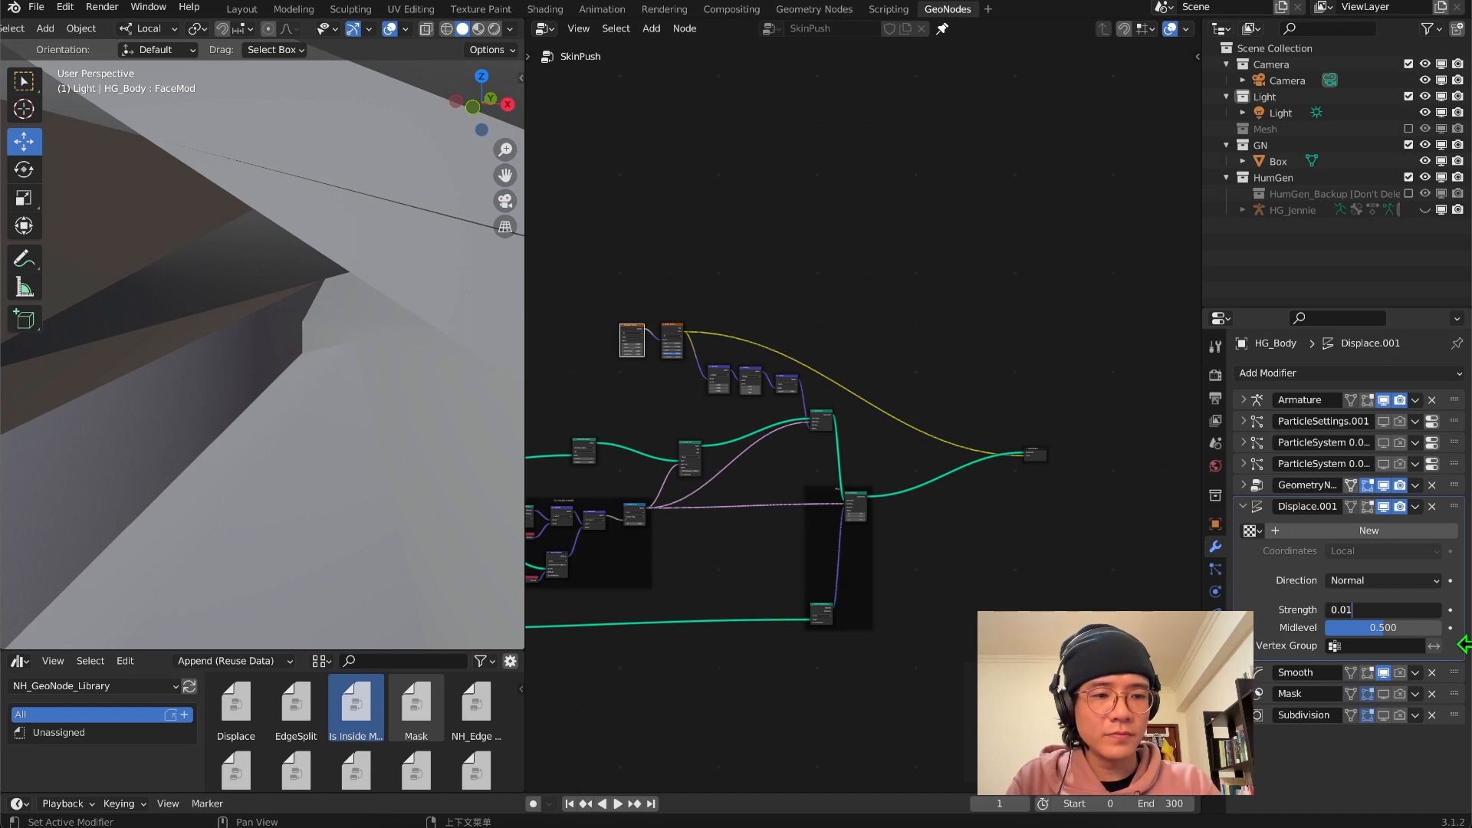
text(0.01)
key(Return)
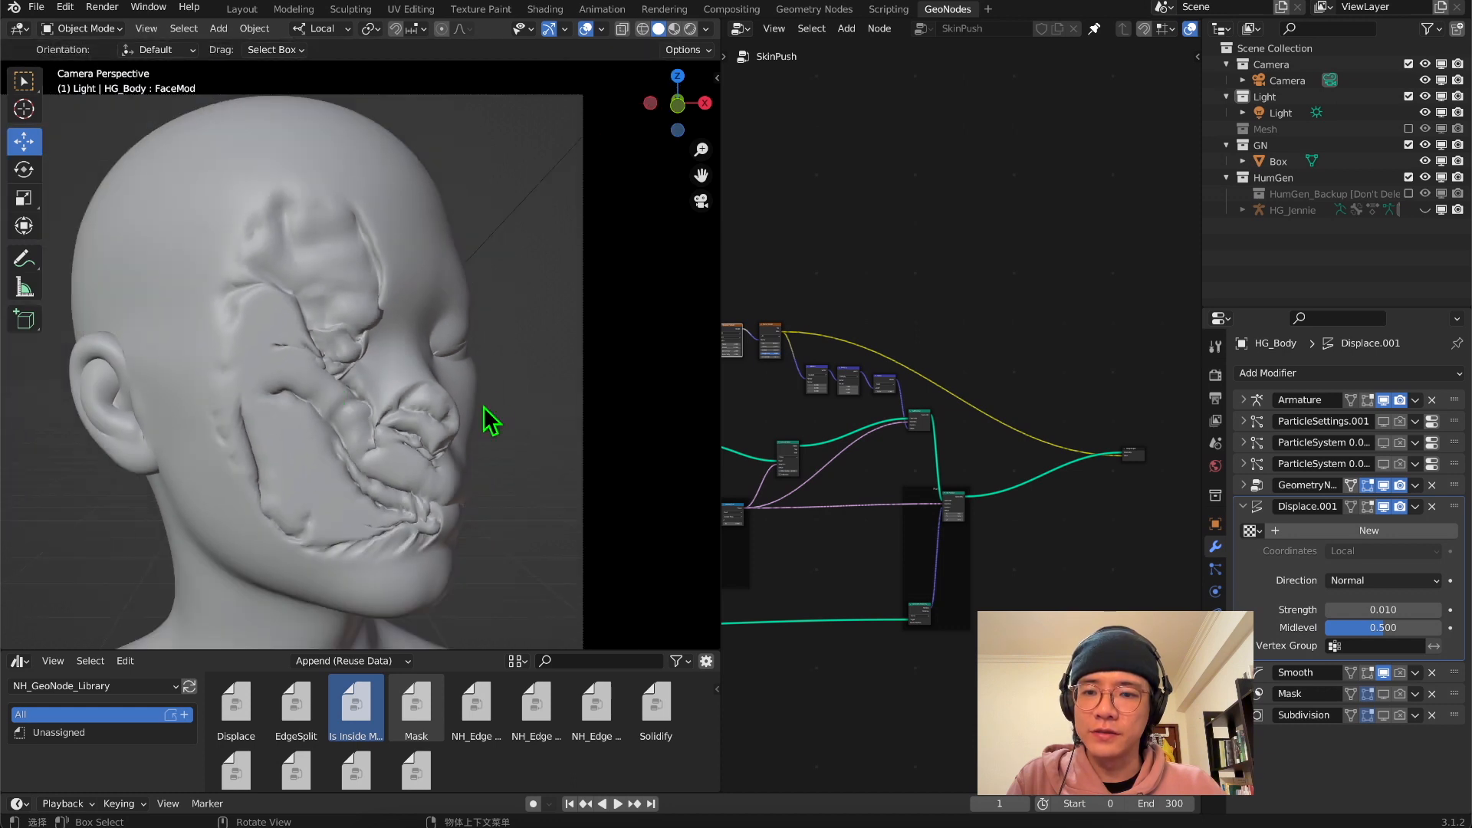
Switch the node editor to the Shader Editor and bring the Attribute, ColorRamp and Principled BSDF nodes into view
middle_drag(836, 215, 1104, 201)
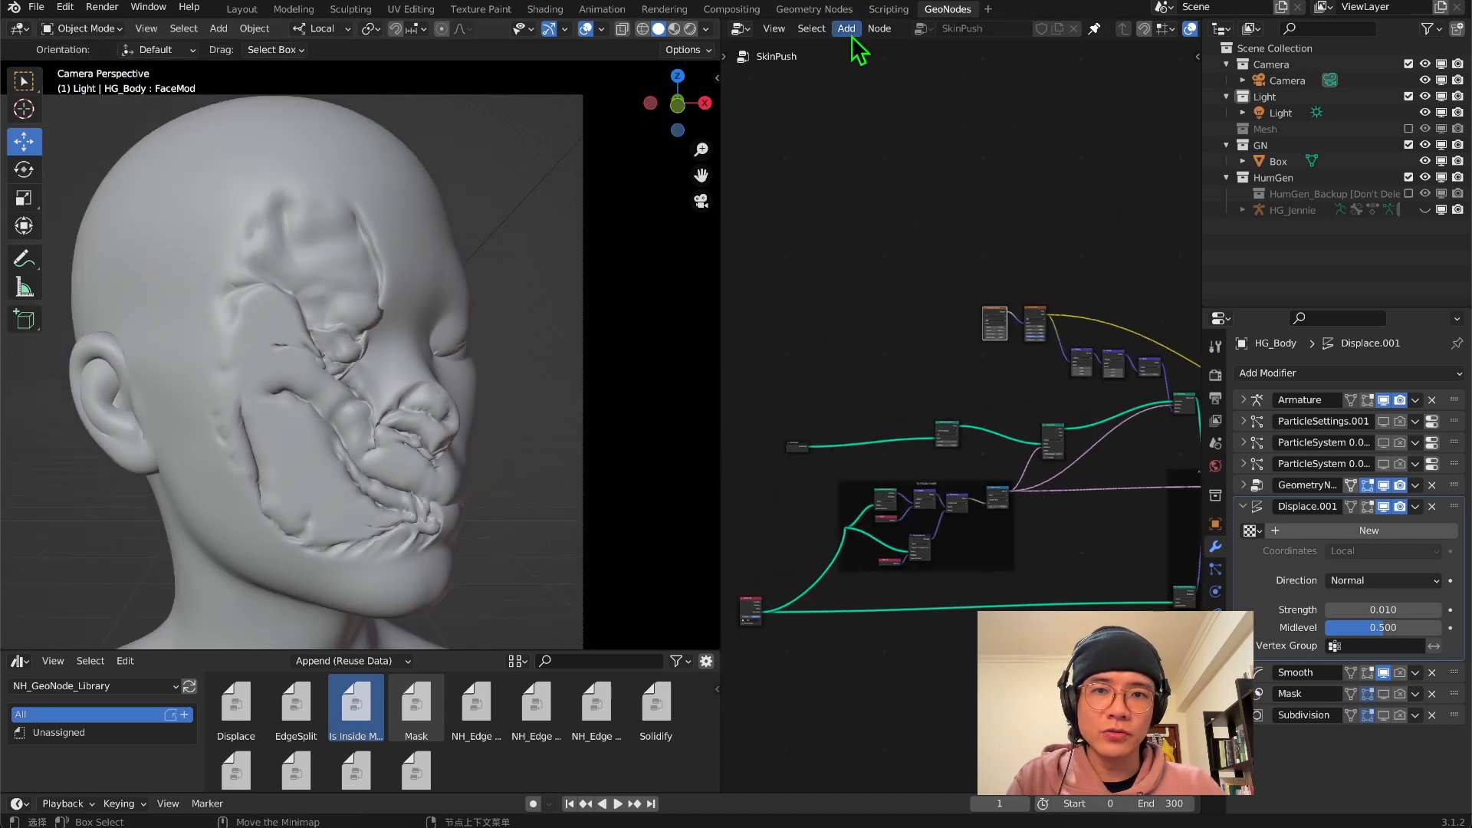
click(741, 28)
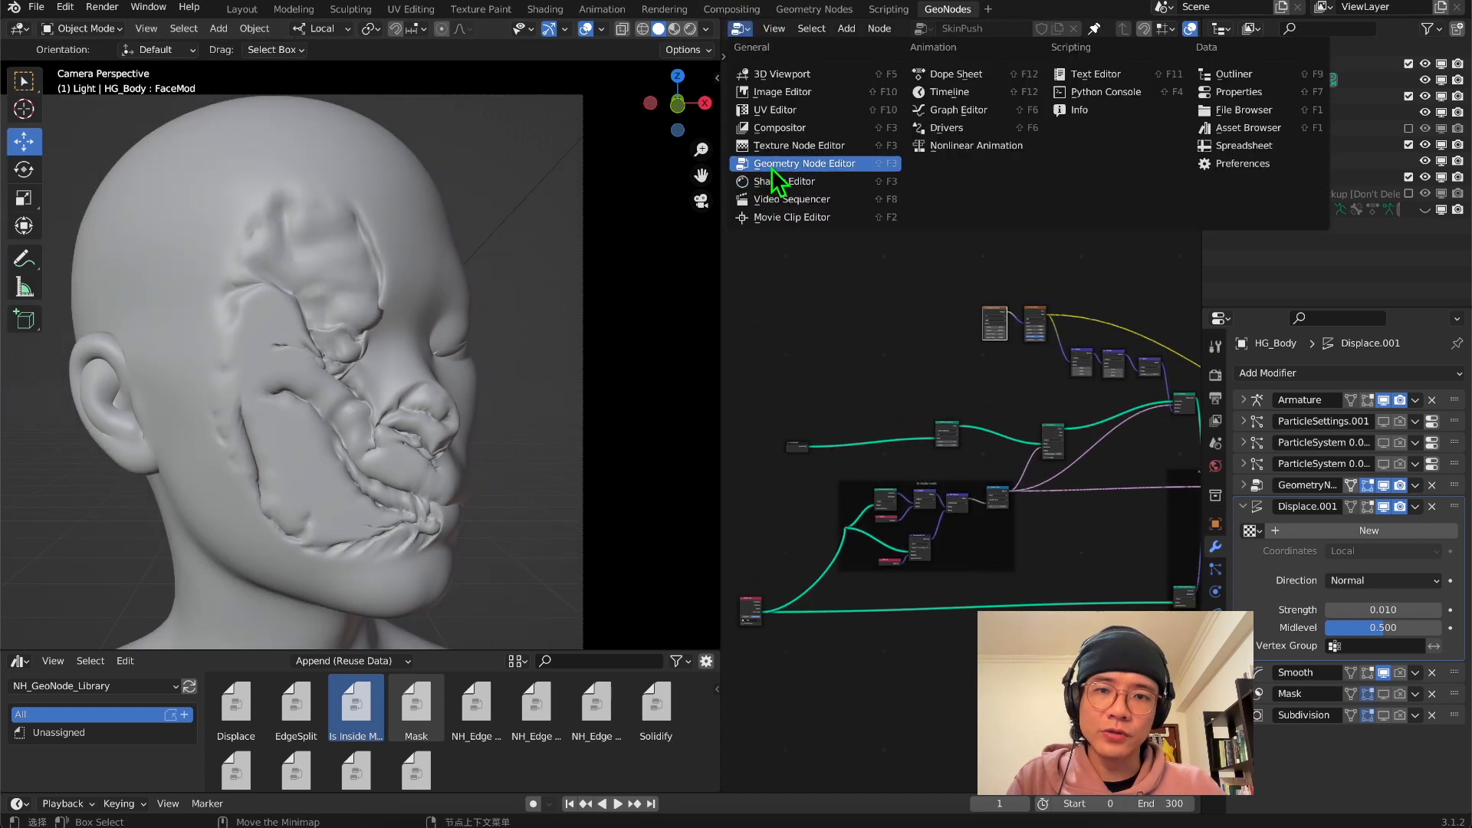
click(776, 183)
scroll(1061, 388, down, 3)
middle_drag(1062, 388, 786, 395)
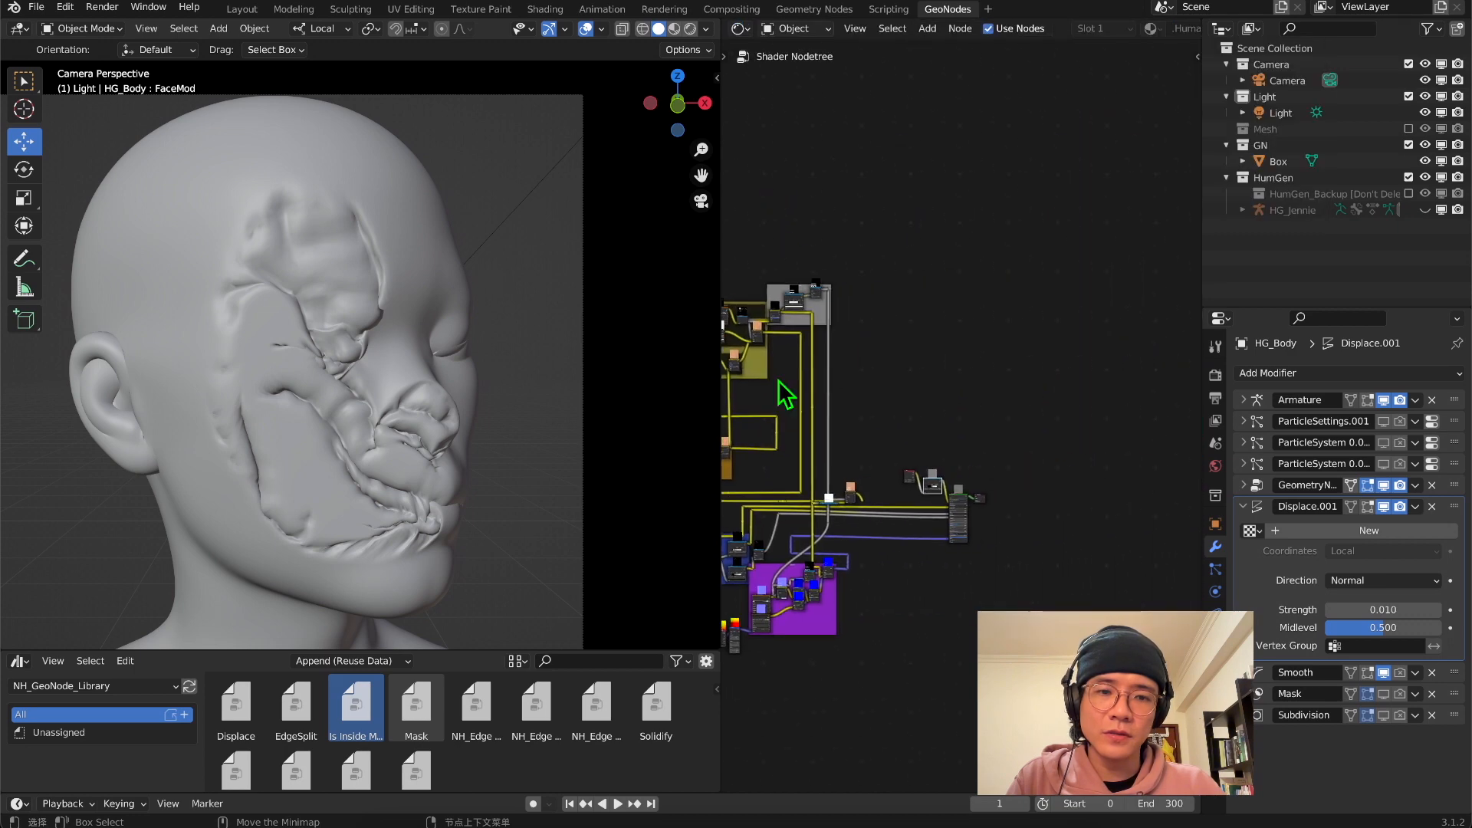
scroll(774, 387, down, 1)
scroll(927, 510, up, 3)
scroll(867, 568, up, 10)
middle_drag(866, 569, 1032, 170)
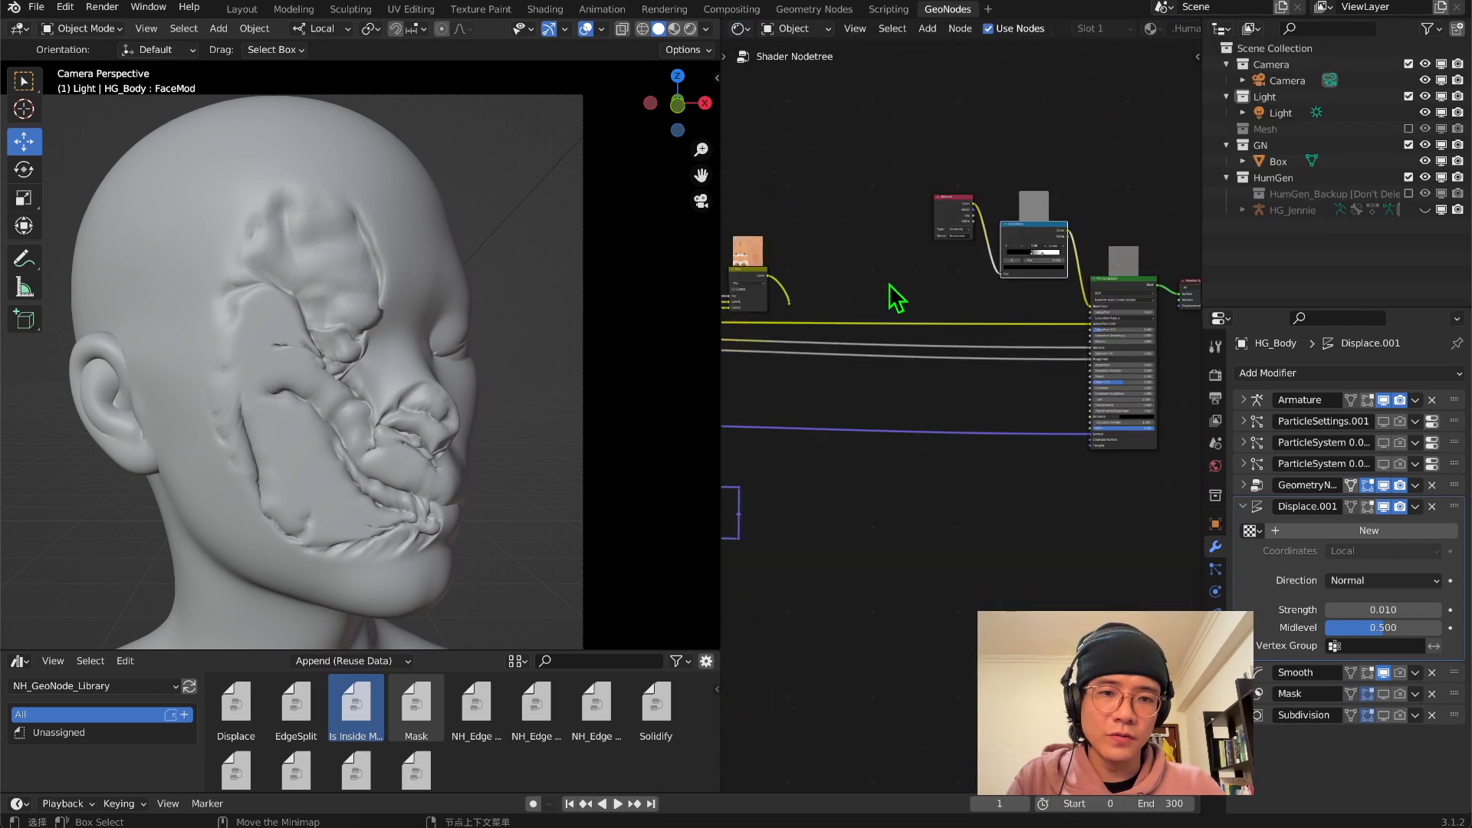
Feed the skin colour into the Principled BSDF's Base Color instead of the ColorRamp, and preview the textured face through the camera
scroll(889, 286, up, 3)
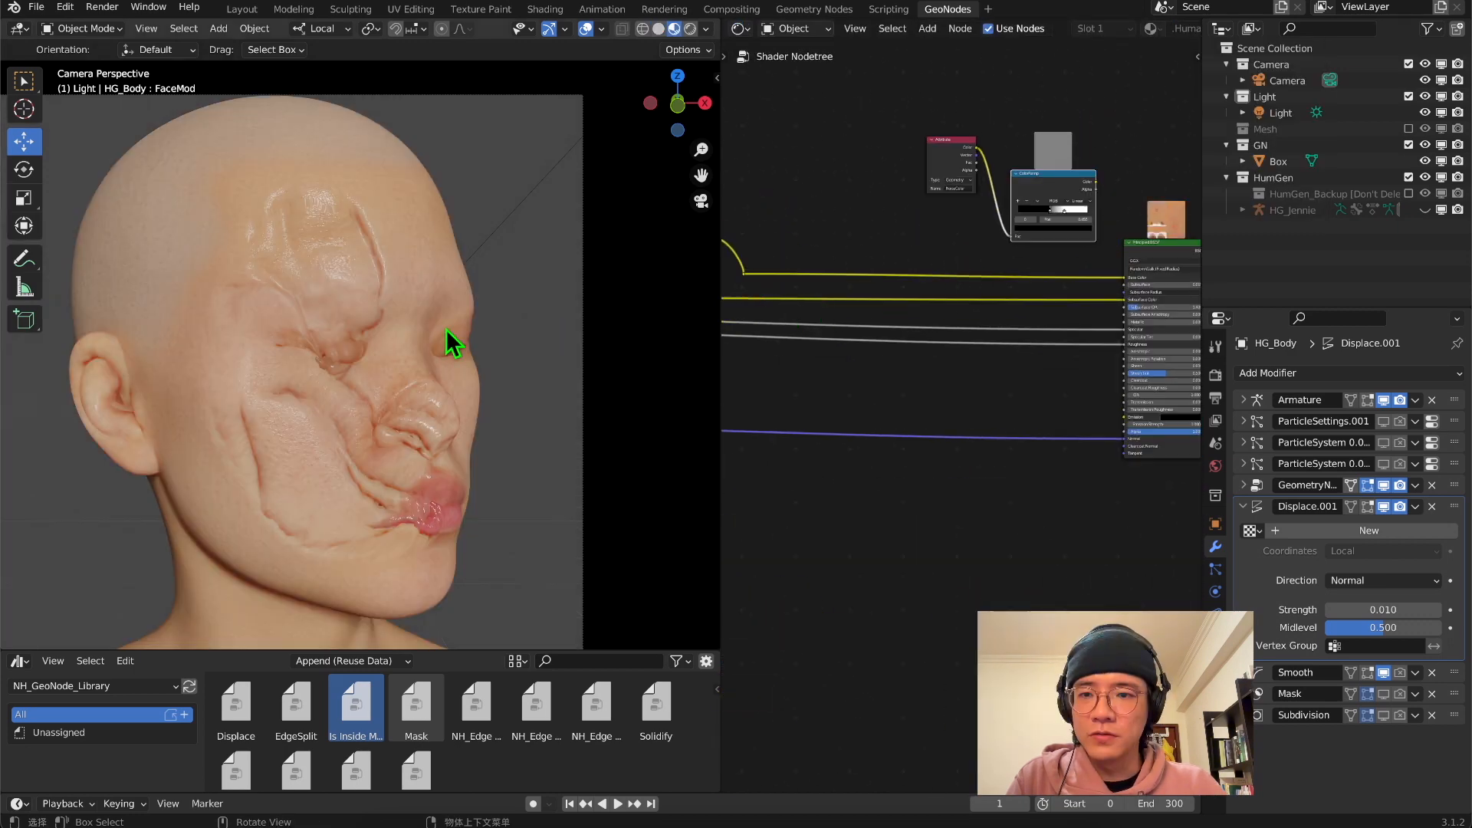
middle_drag(447, 329, 411, 343)
click(700, 201)
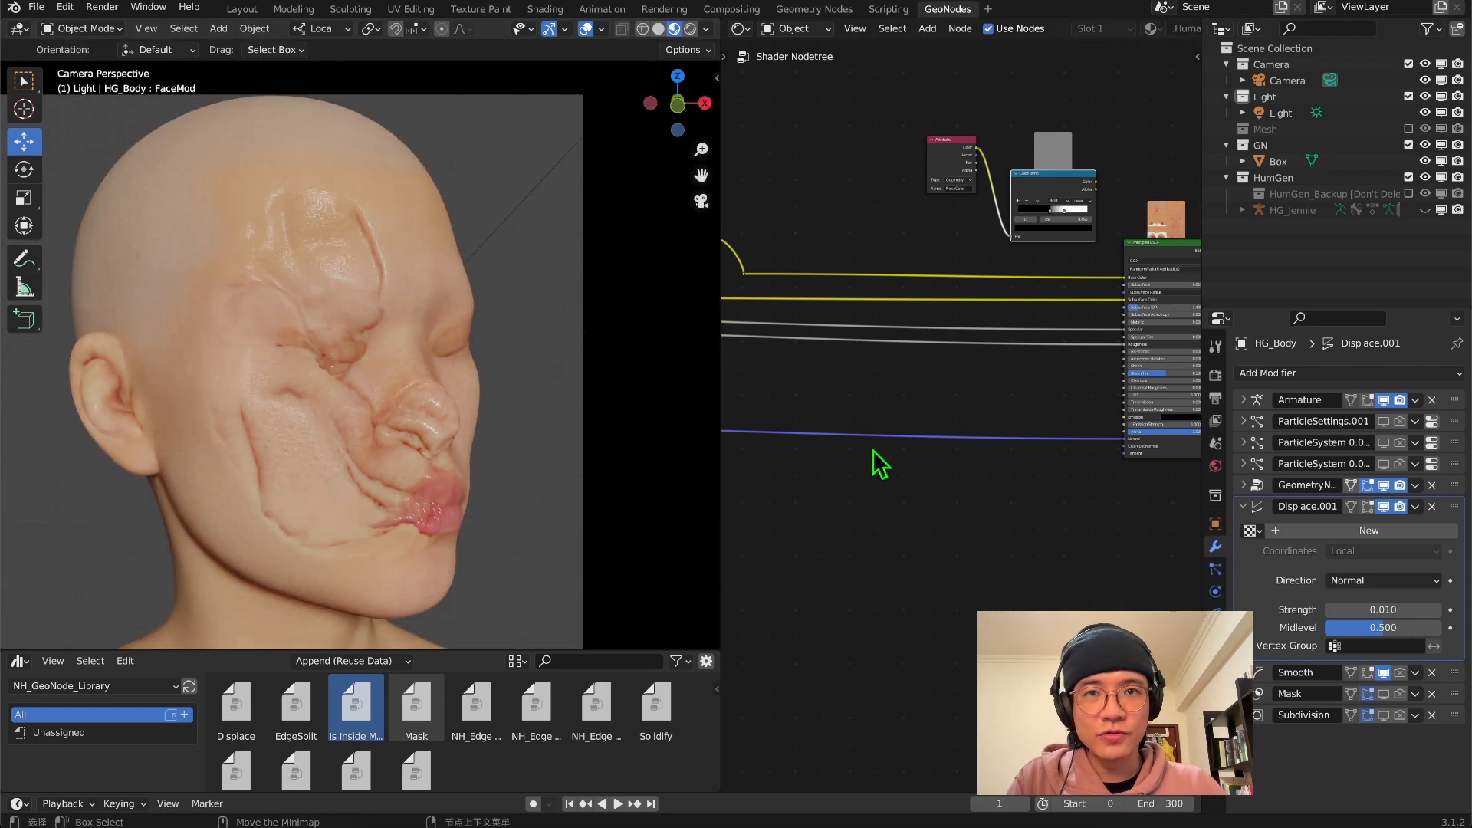
Set the Displace modifier's strength to 0.005 and the second value of the SkinPush Multiply node to 0.010
middle_drag(882, 464, 826, 364)
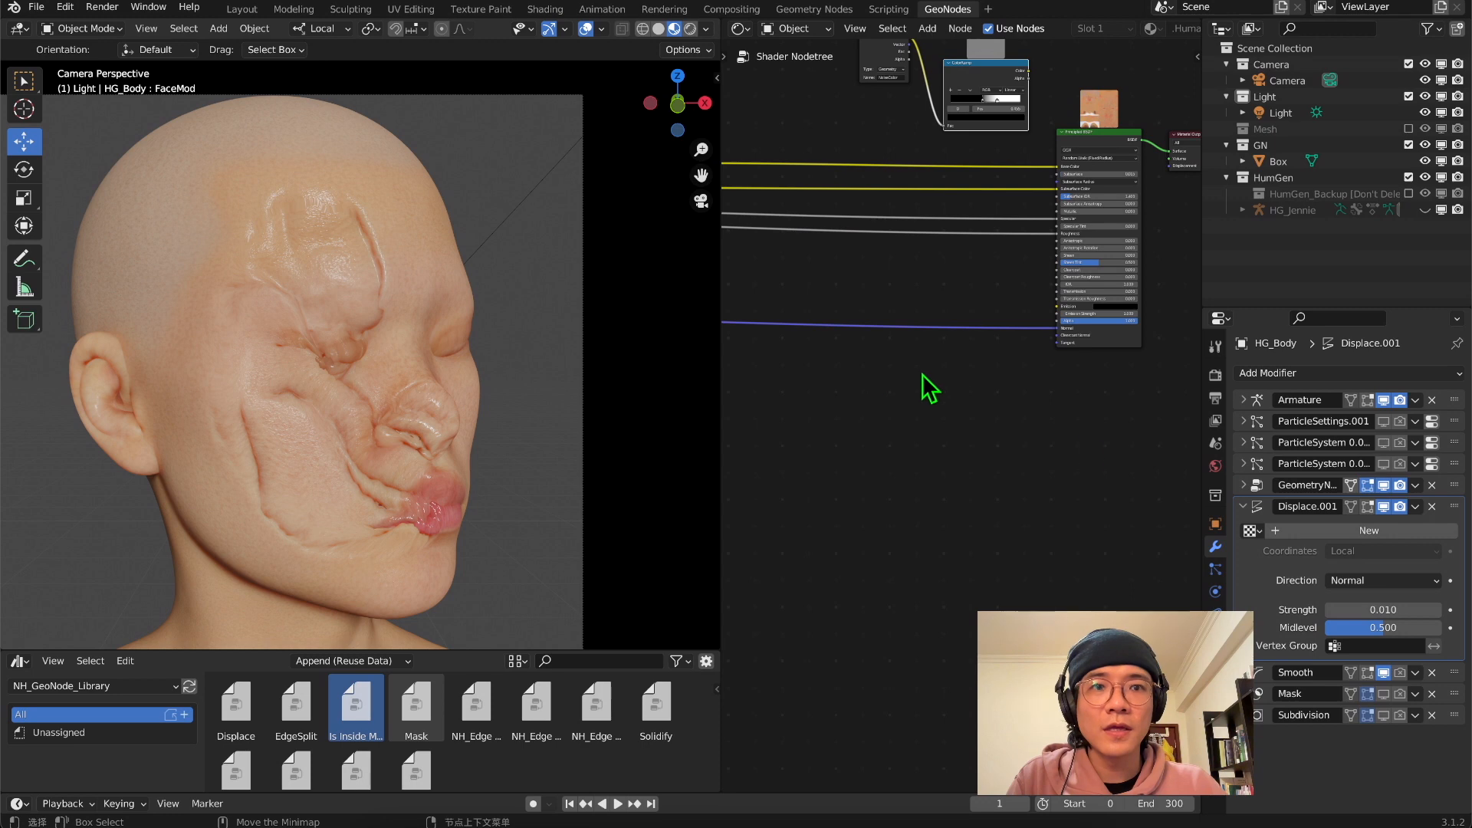
click(1360, 611)
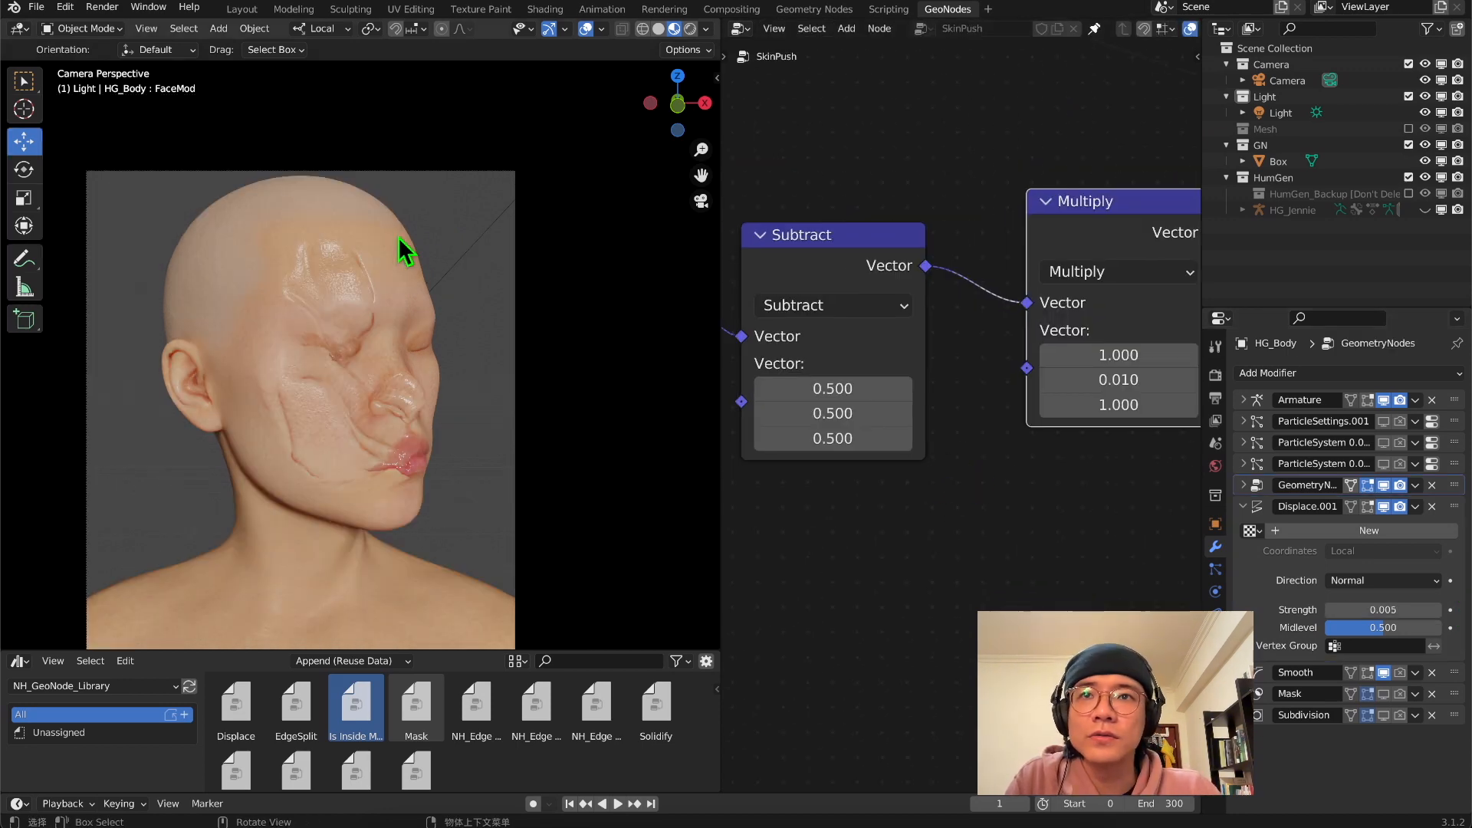
shift+middle_drag(442, 354, 480, 256)
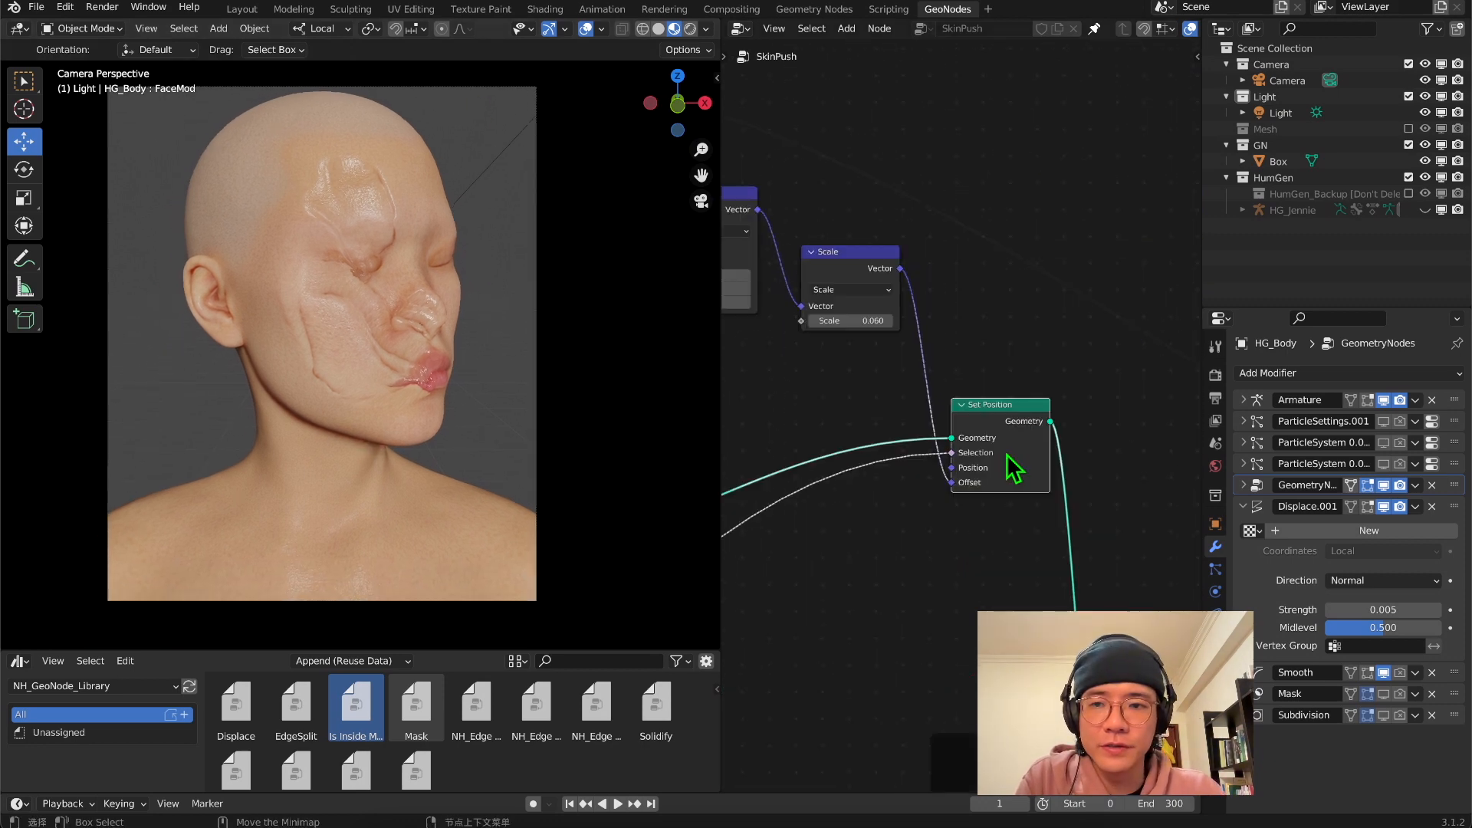
Mute and unmute the Set Position node after Scale to compare the face with and without the noise displacement
key(m)
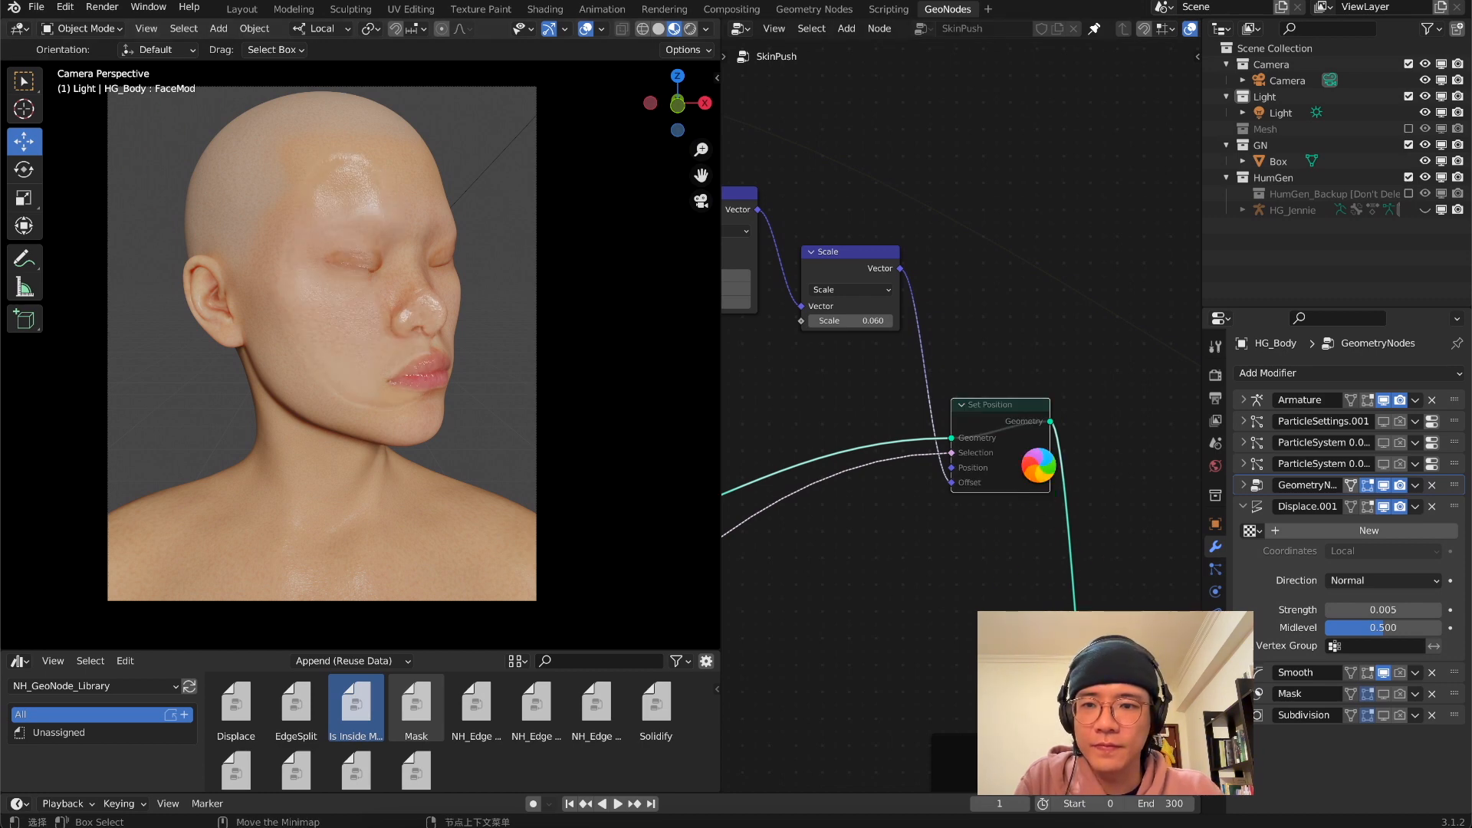
key(m)
scroll(418, 366, down, 2)
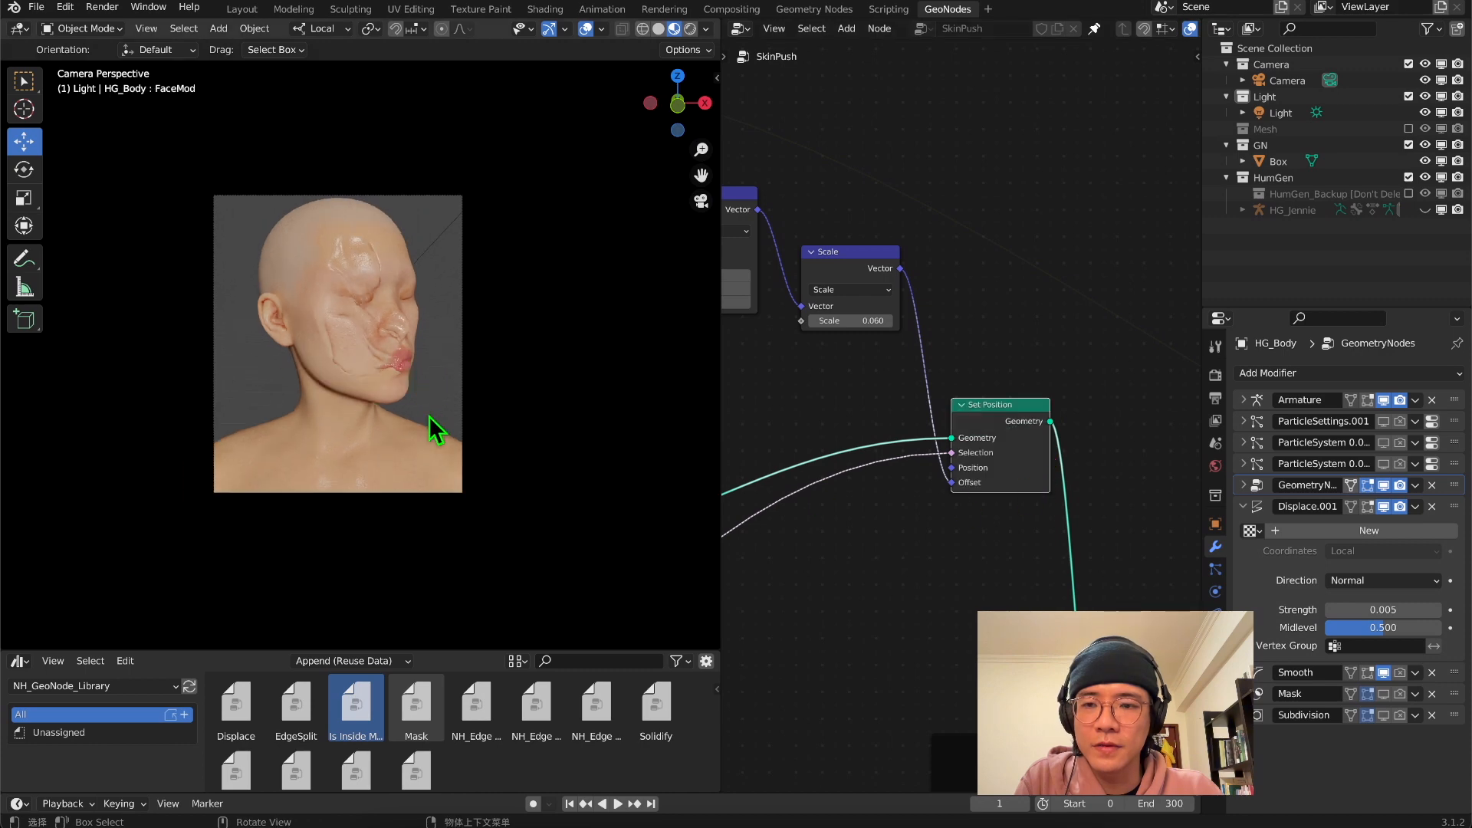
scroll(427, 416, up, 3)
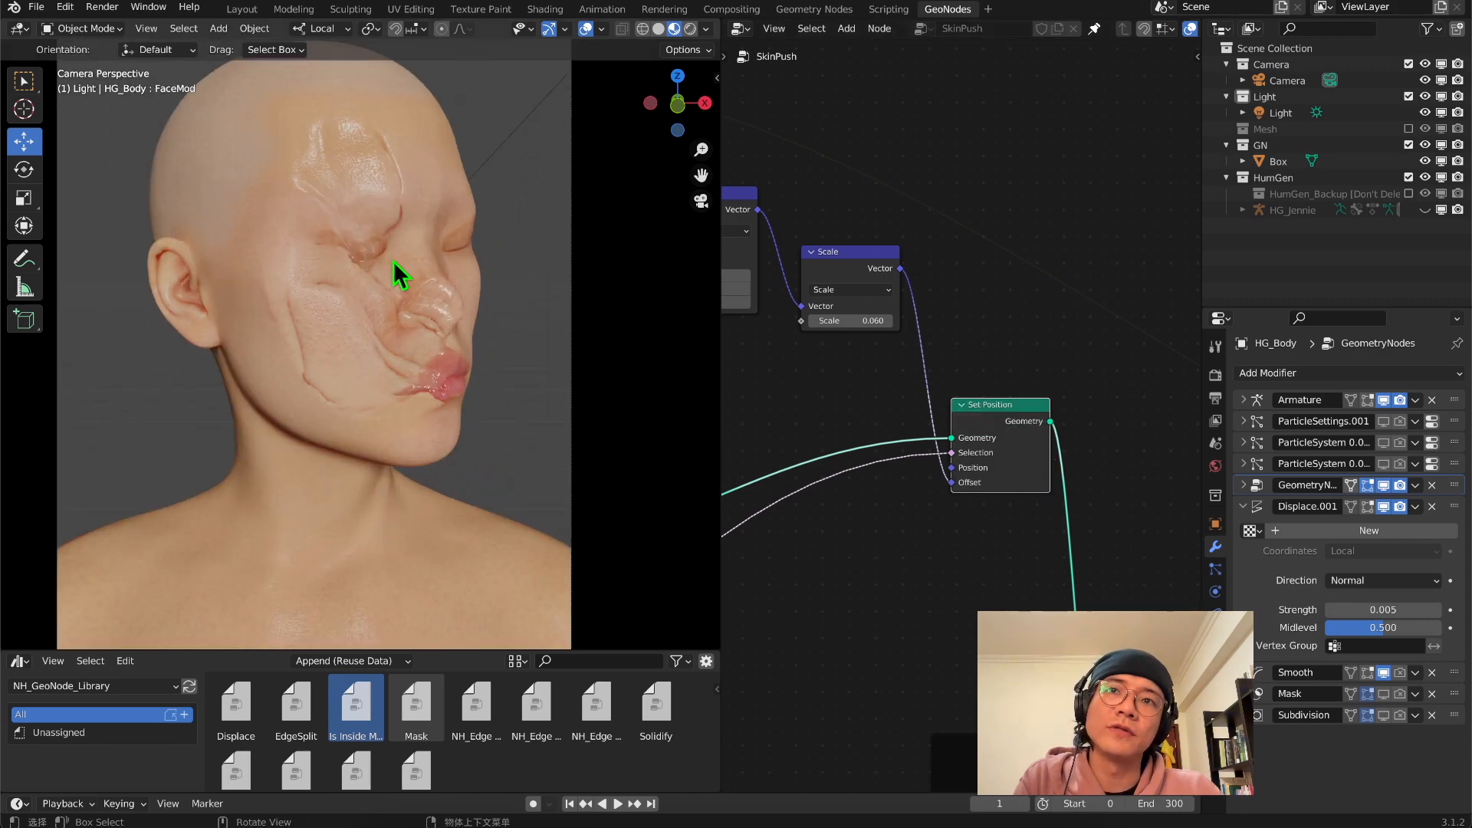
scroll(837, 184, down, 10)
Collapse the Displace modifier and examine the squashed face and ear from the side, returning to the camera view
middle_drag(1104, 526, 882, 616)
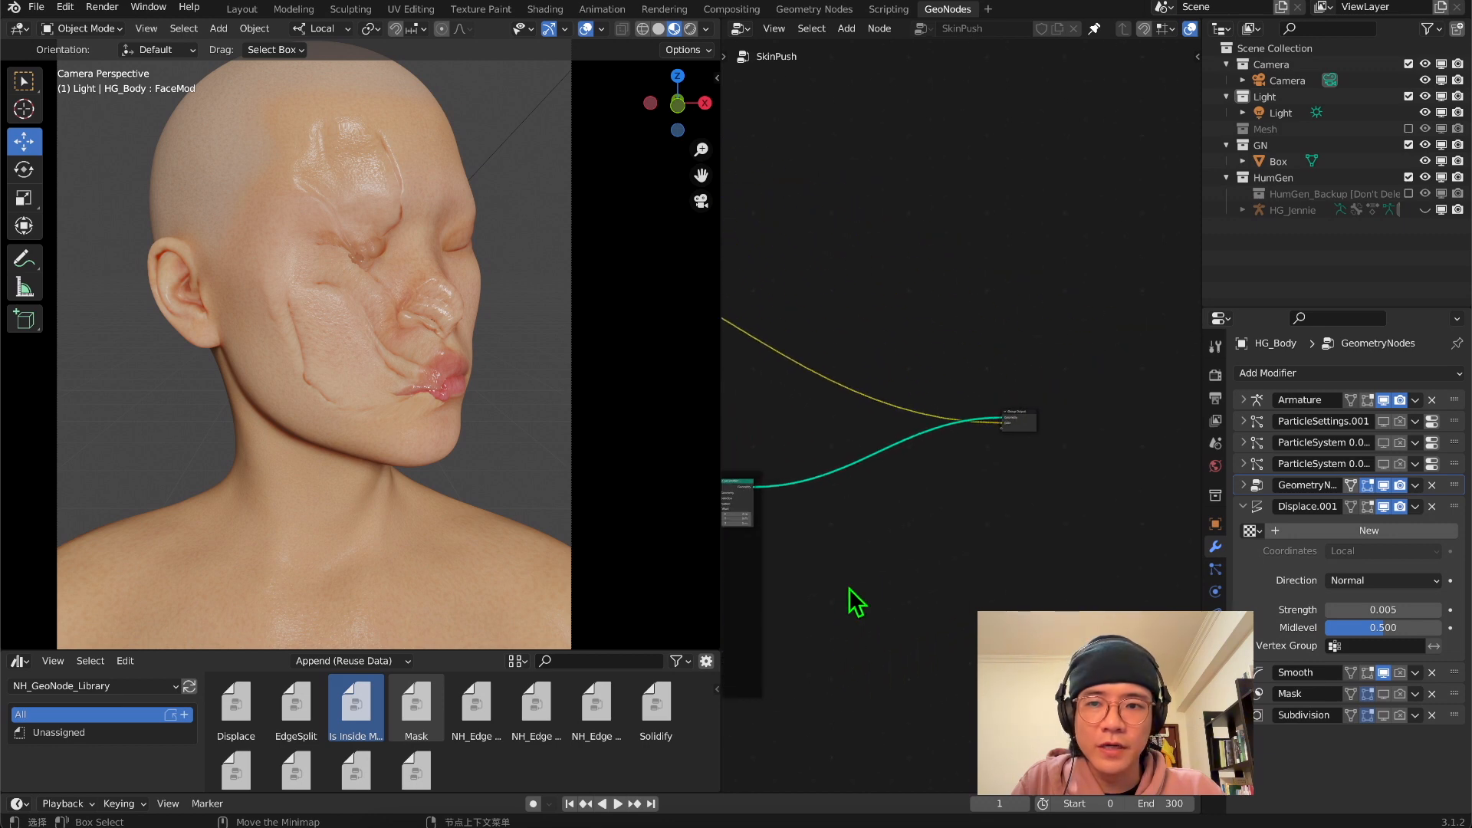
click(1243, 506)
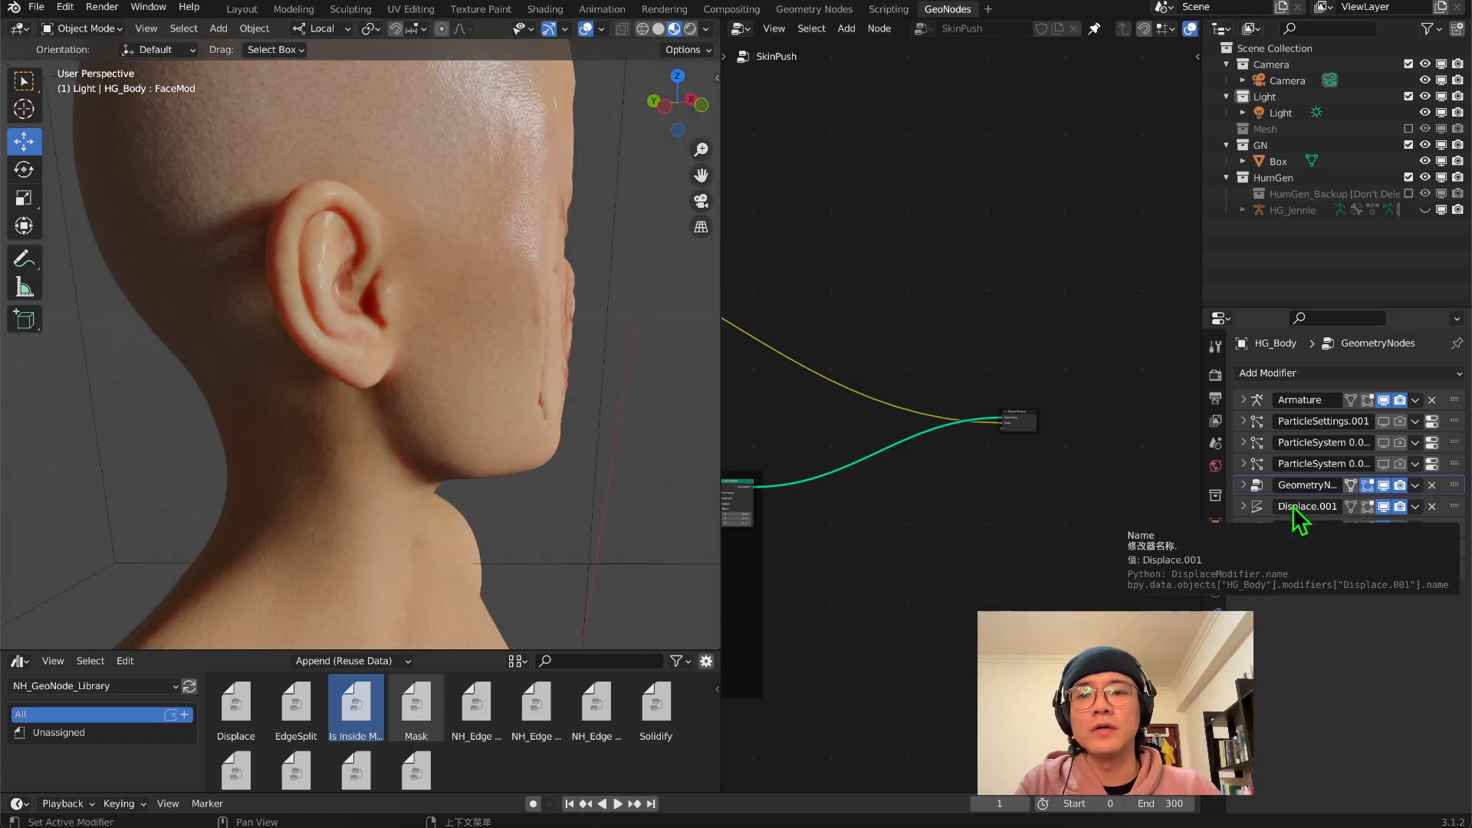
middle_drag(529, 303, 482, 123)
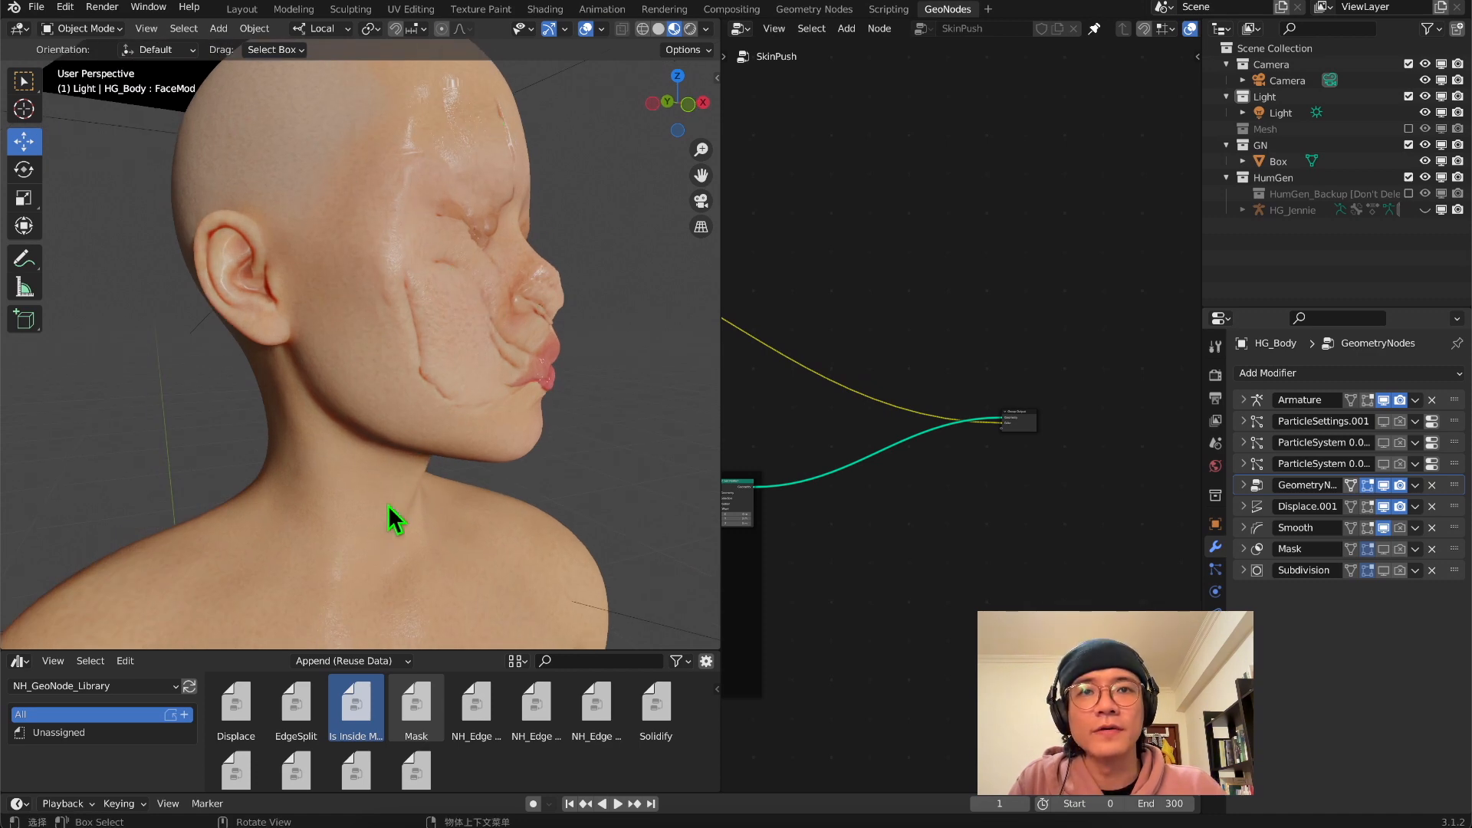
middle_drag(197, 310, 237, 306)
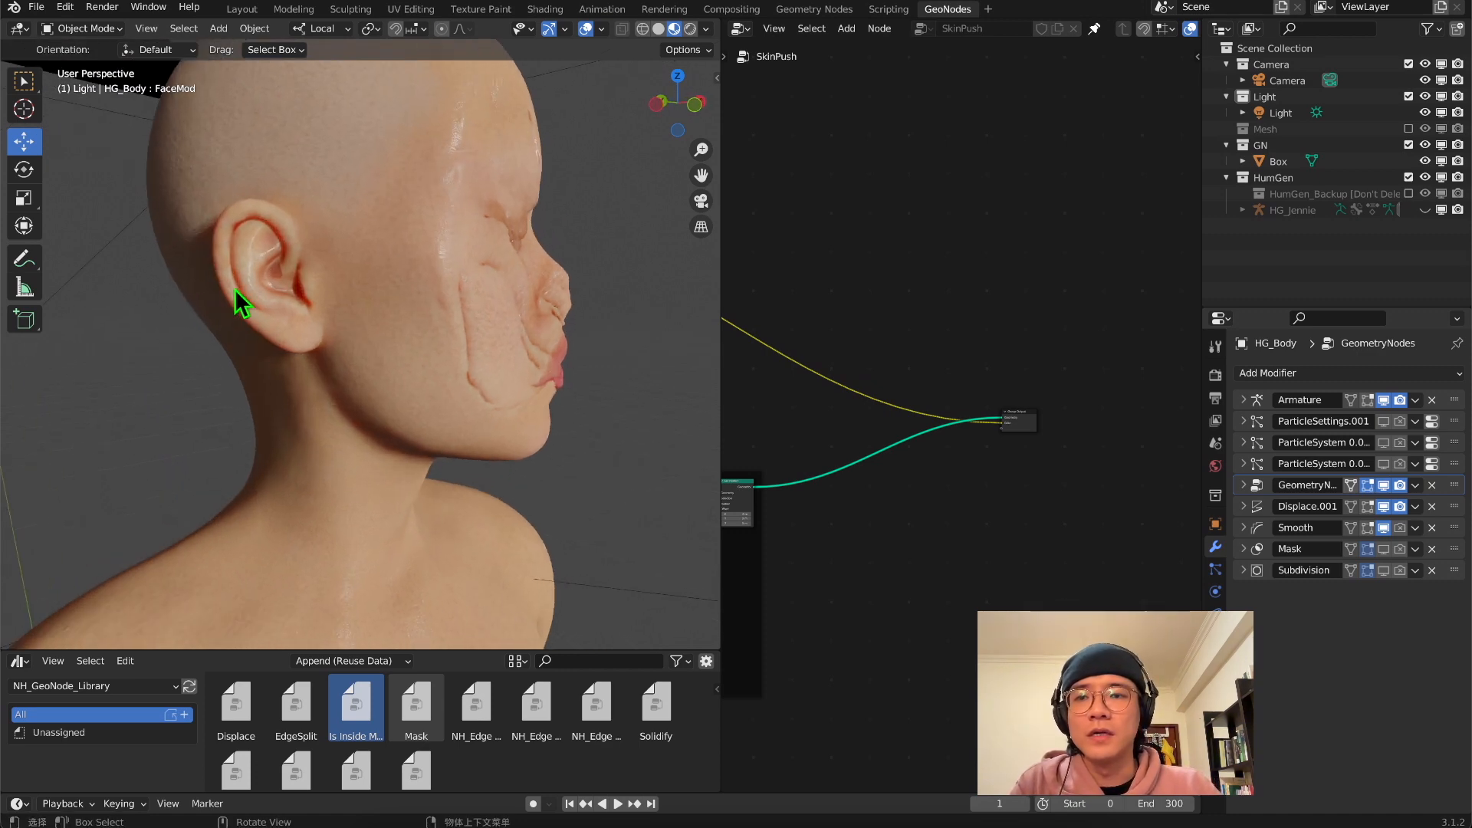
click(242, 228)
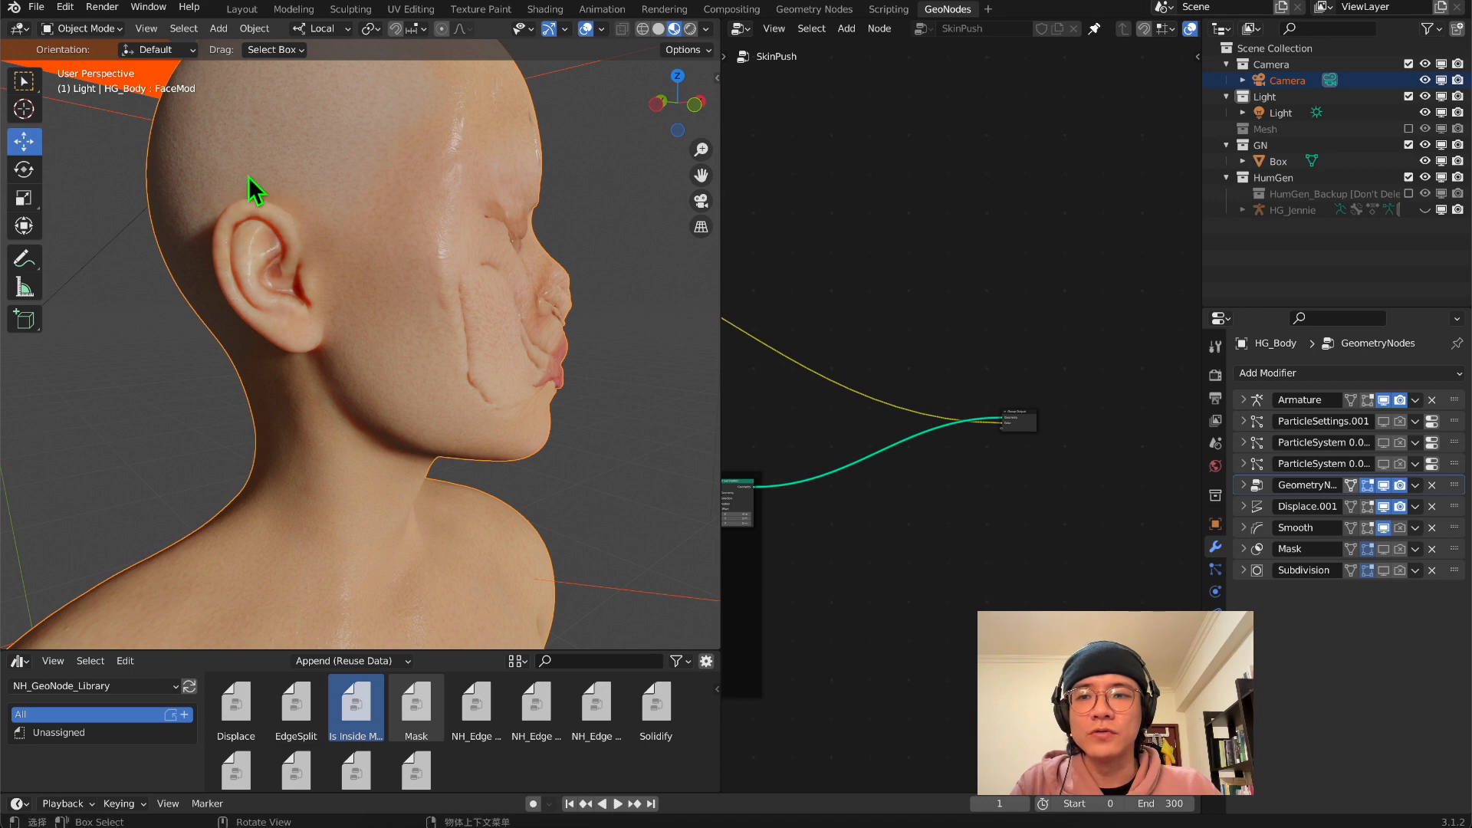
mouse_move(444, 269)
middle_down()
mouse_move(250, 270)
mouse_move(138, 243)
mouse_move(323, 273)
mouse_move(421, 263)
middle_up()
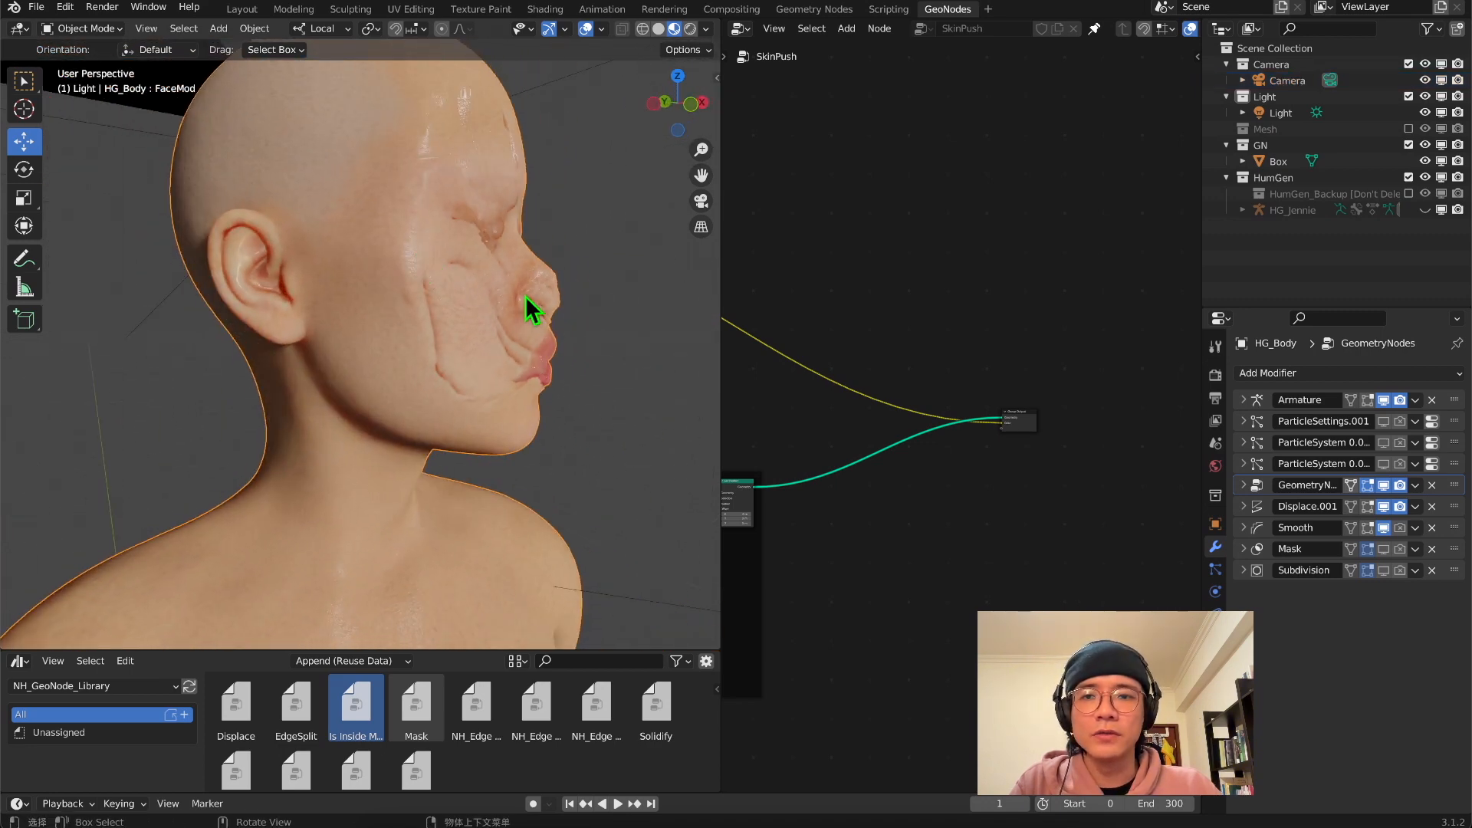
click(701, 201)
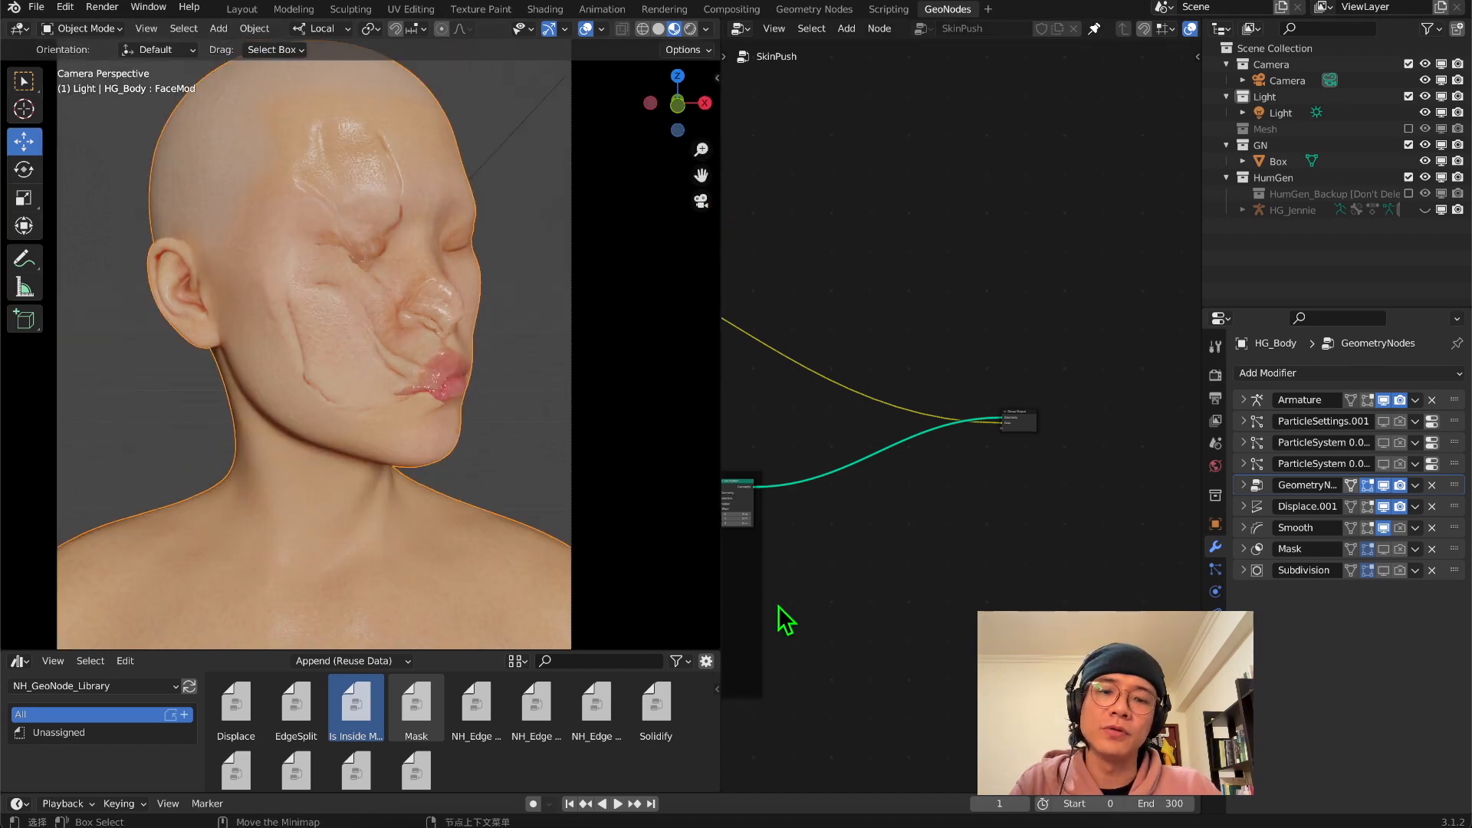
Move the framed node feeding the Group Output further right, widening its frame in the SkinPush tree
middle_drag(809, 538, 840, 430)
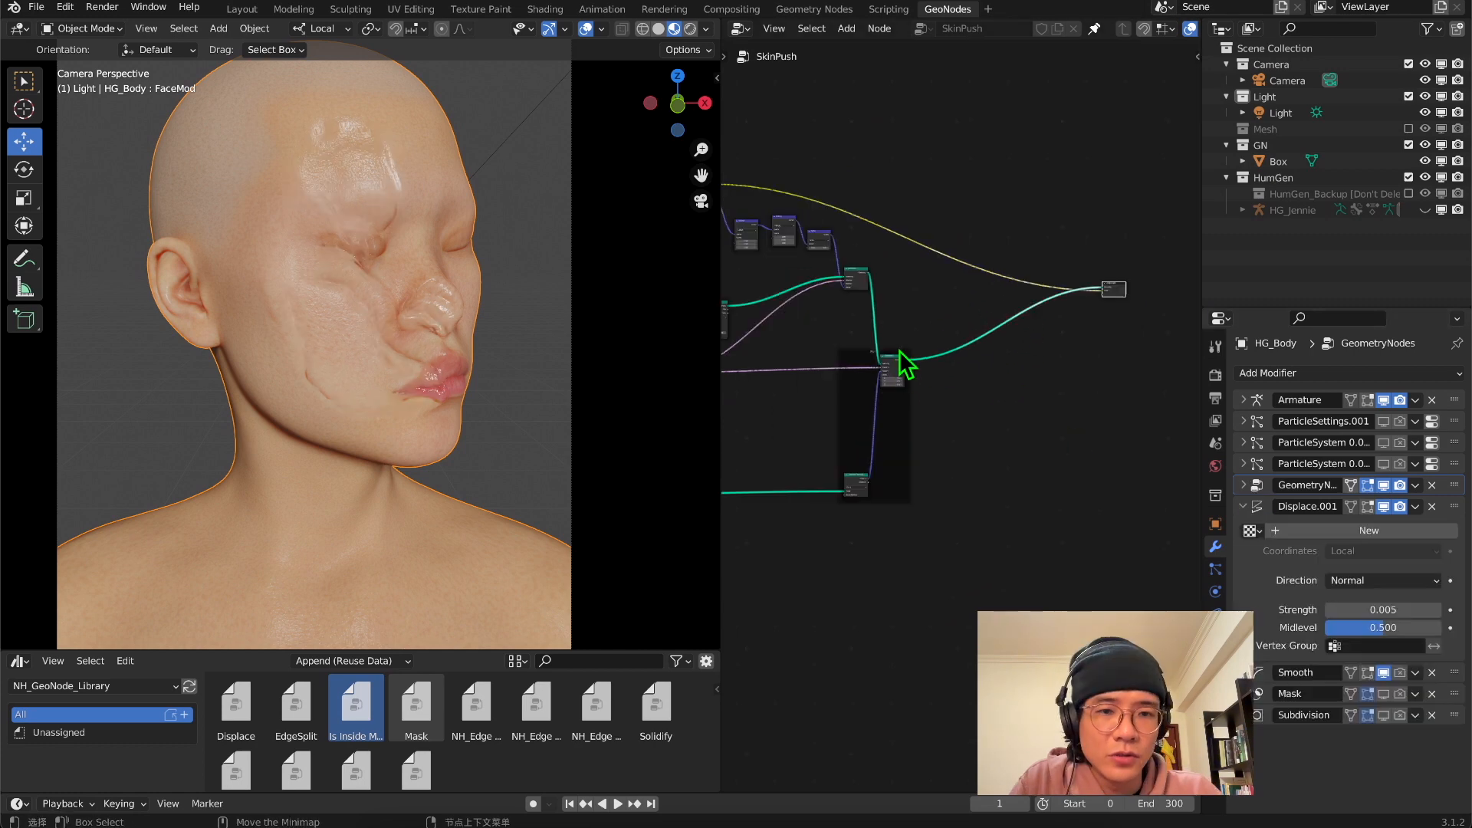
drag(898, 355, 984, 356)
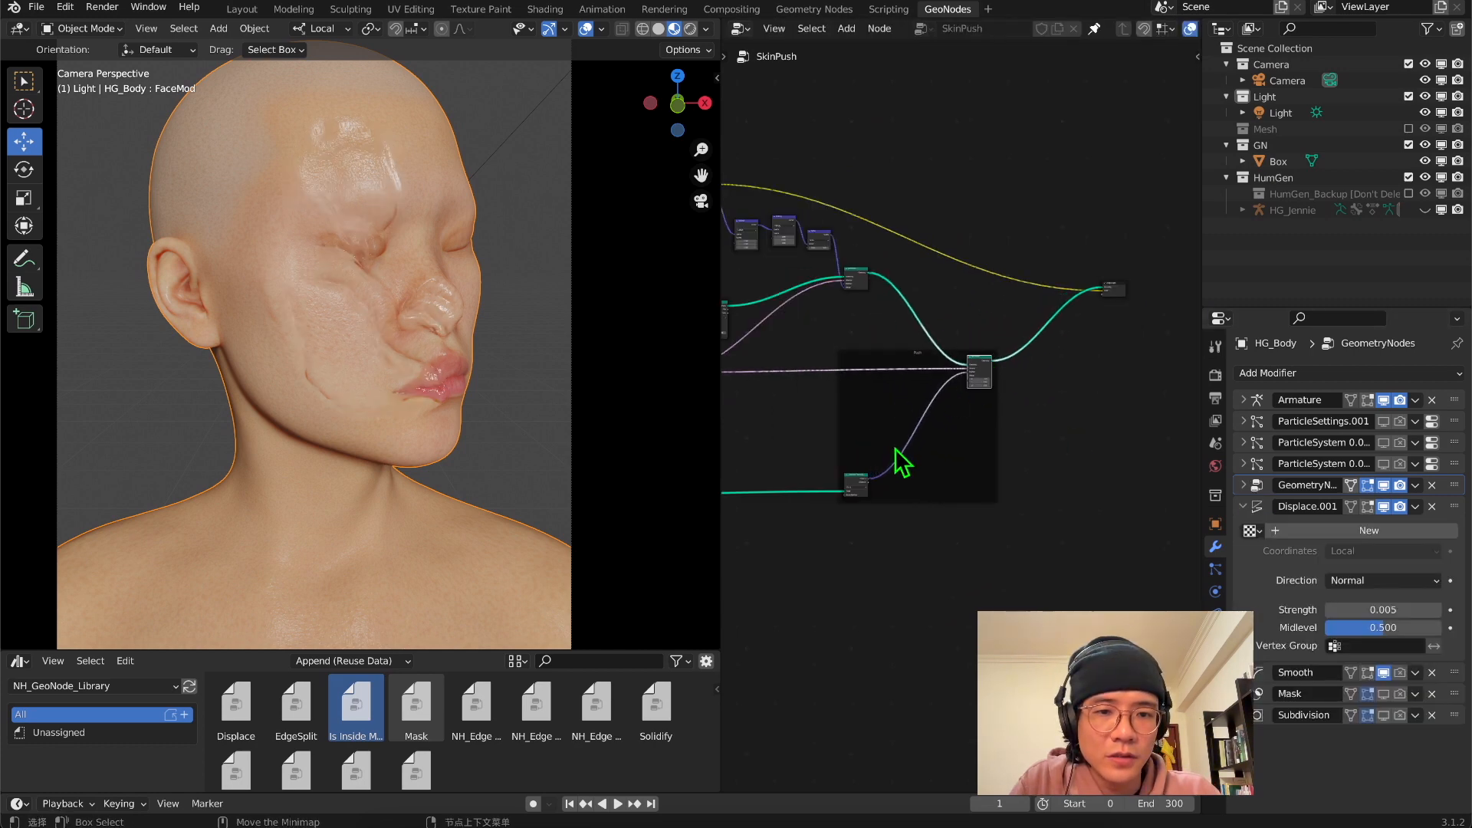
Move the Geometry Proximity node within the Push frame closer to its Set Position node
scroll(894, 466, up, 2)
middle_drag(847, 510, 986, 363)
scroll(883, 437, up, 18)
scroll(986, 364, down, 5)
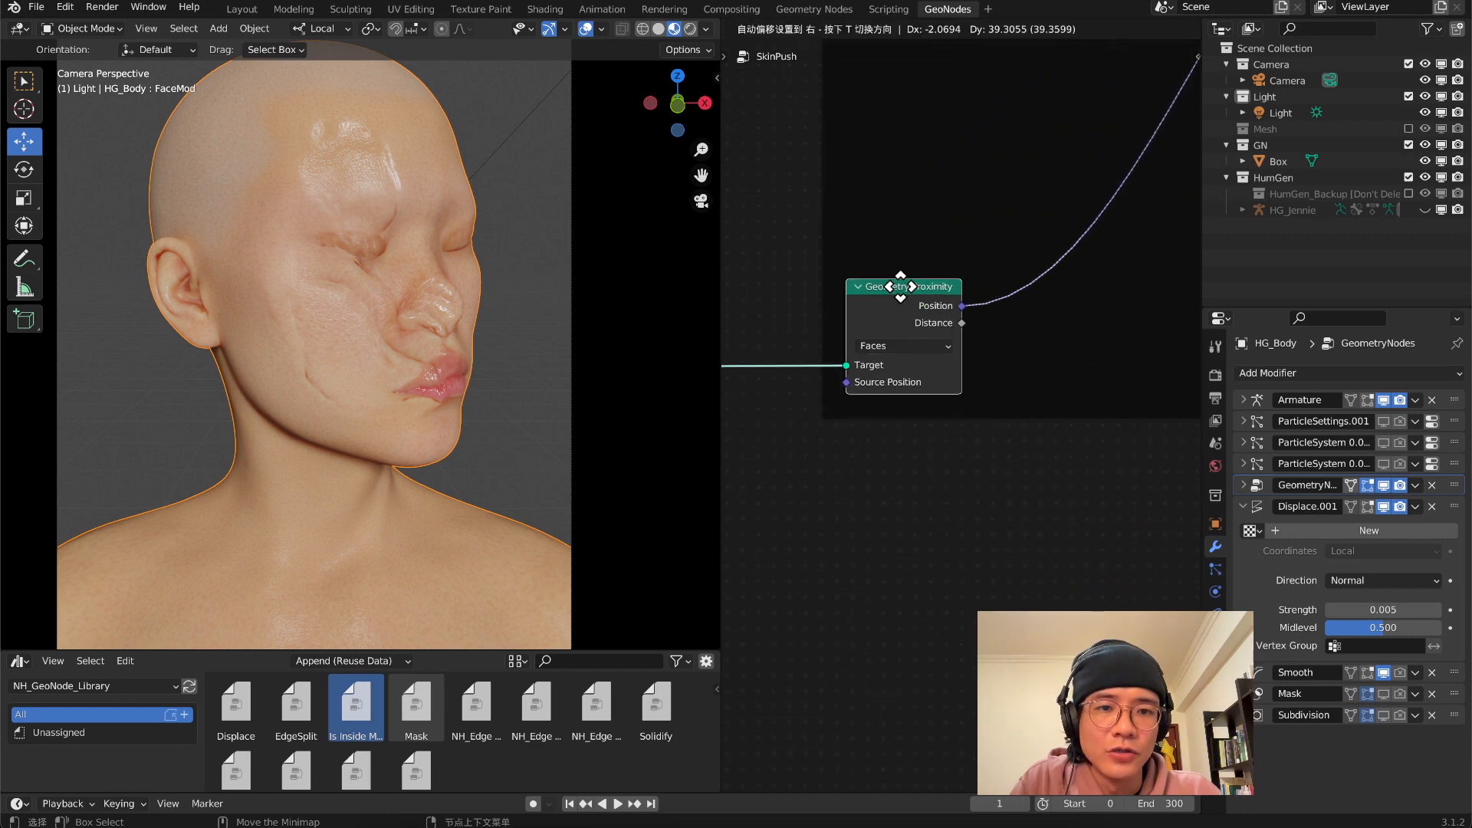
middle_drag(1099, 204, 958, 242)
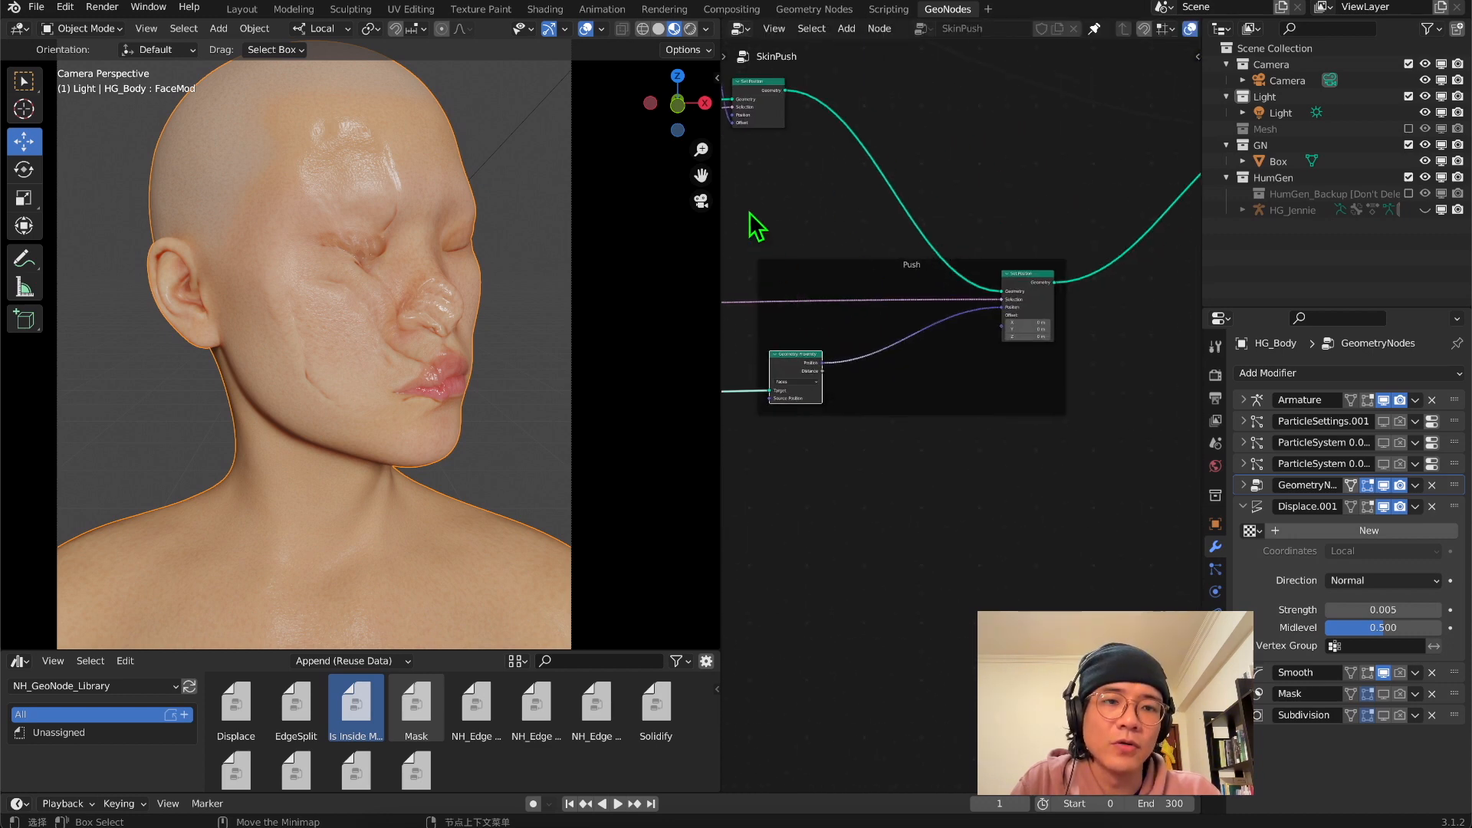
Widen the node editor and shift the Push frame further right of the noise nodes
drag(720, 454, 529, 452)
scroll(827, 400, down, 3)
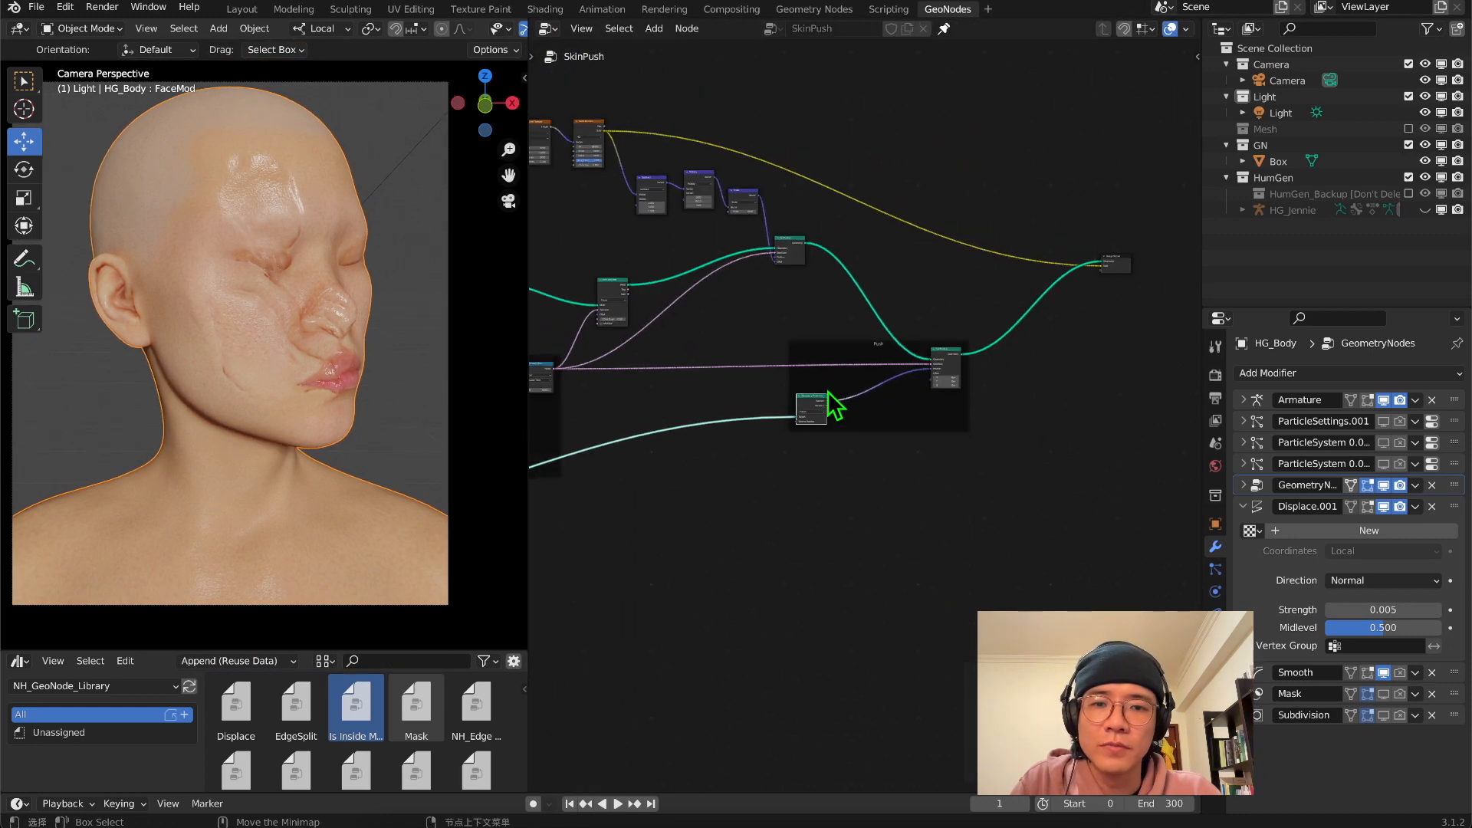
middle_drag(820, 405, 994, 386)
middle_drag(726, 437, 959, 439)
scroll(874, 338, up, 2)
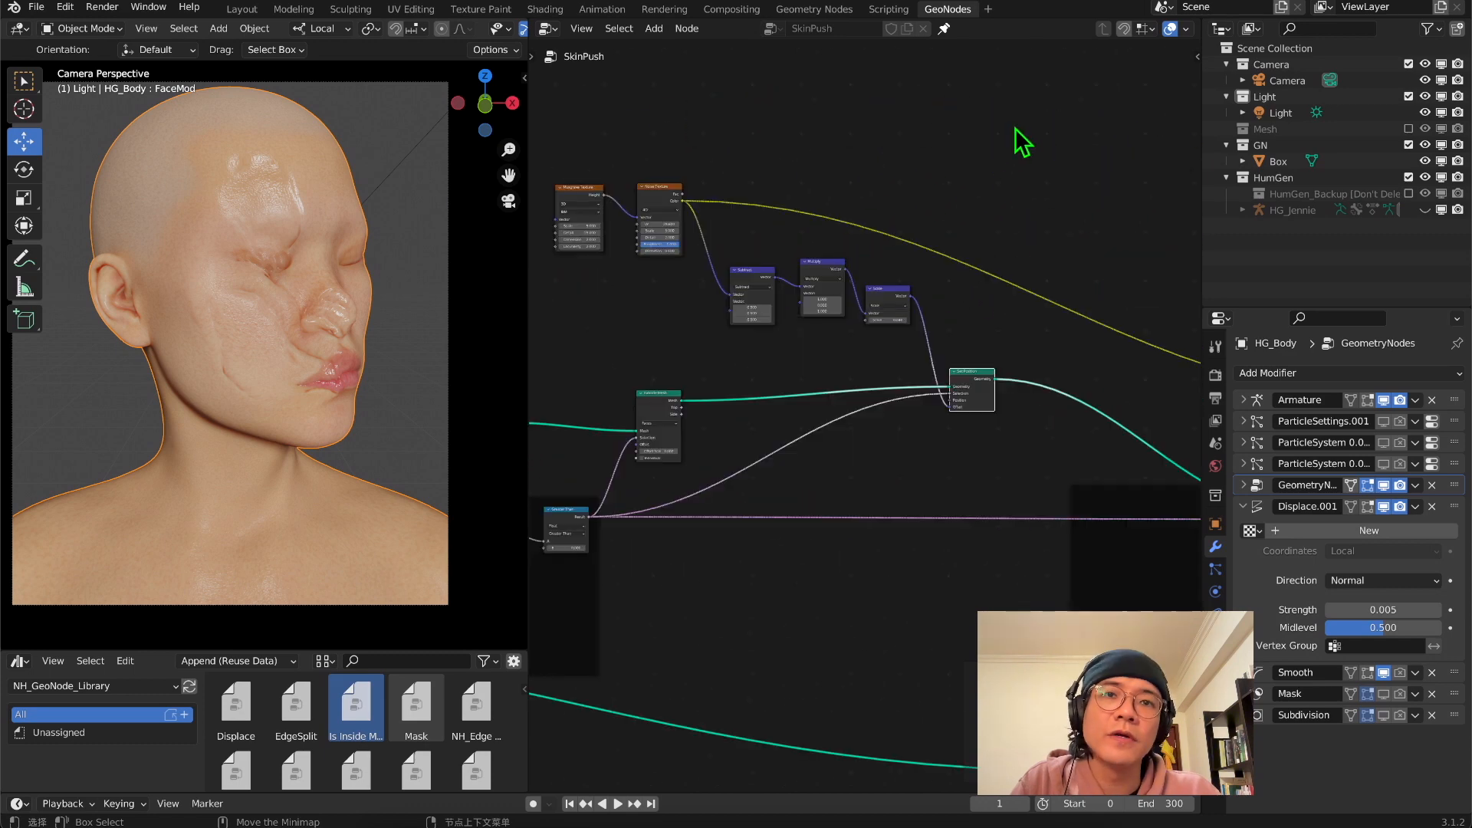
Enclose the noise texture nodes, vector math nodes and their Set Position in a new labelled frame
key(shift+a)
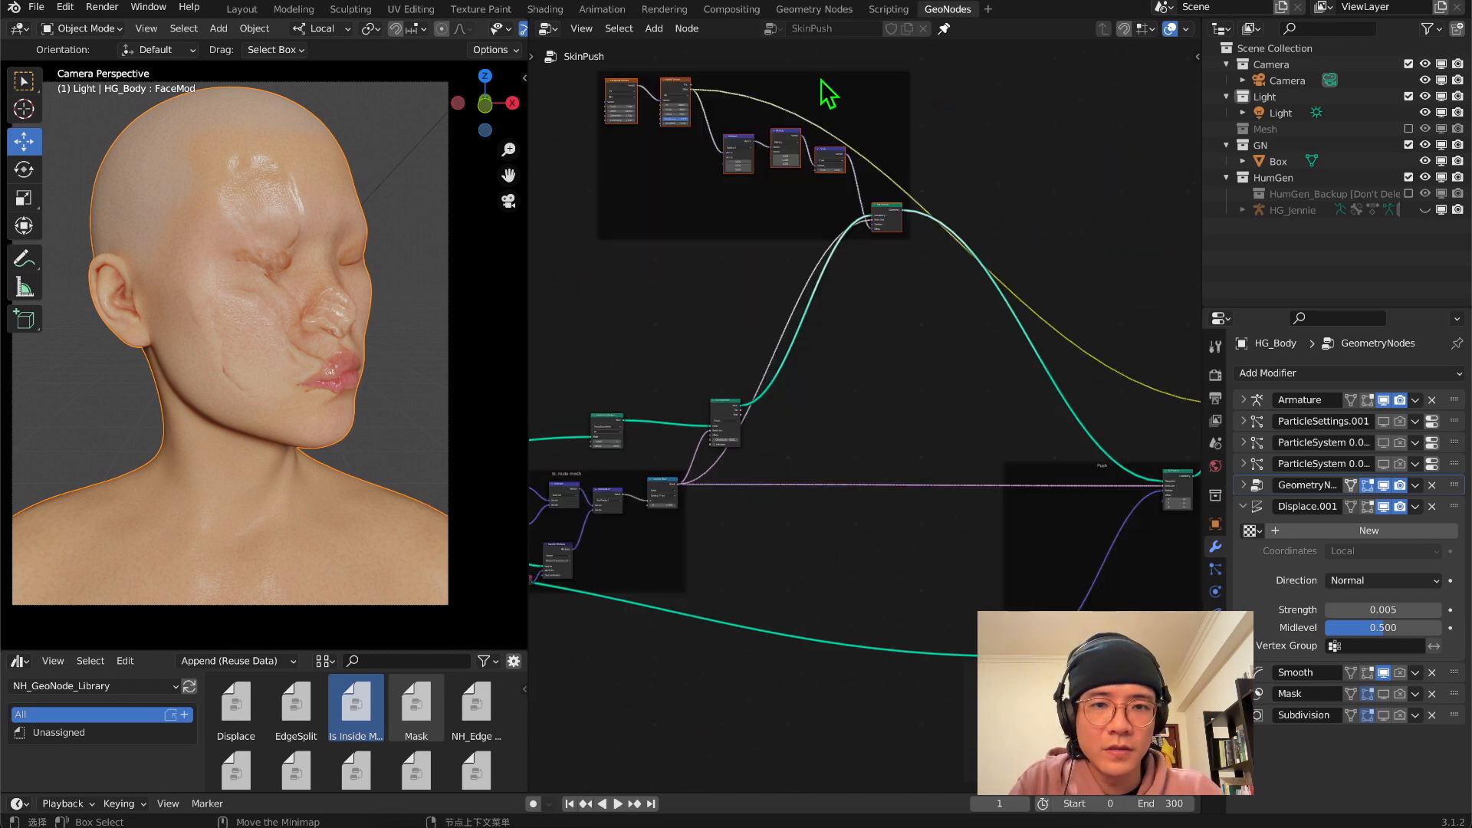
mouse_move(820, 79)
mouse_down()
mouse_move(860, 180)
mouse_move(851, 170)
mouse_up()
drag(763, 89, 823, 207)
right_click(797, 180)
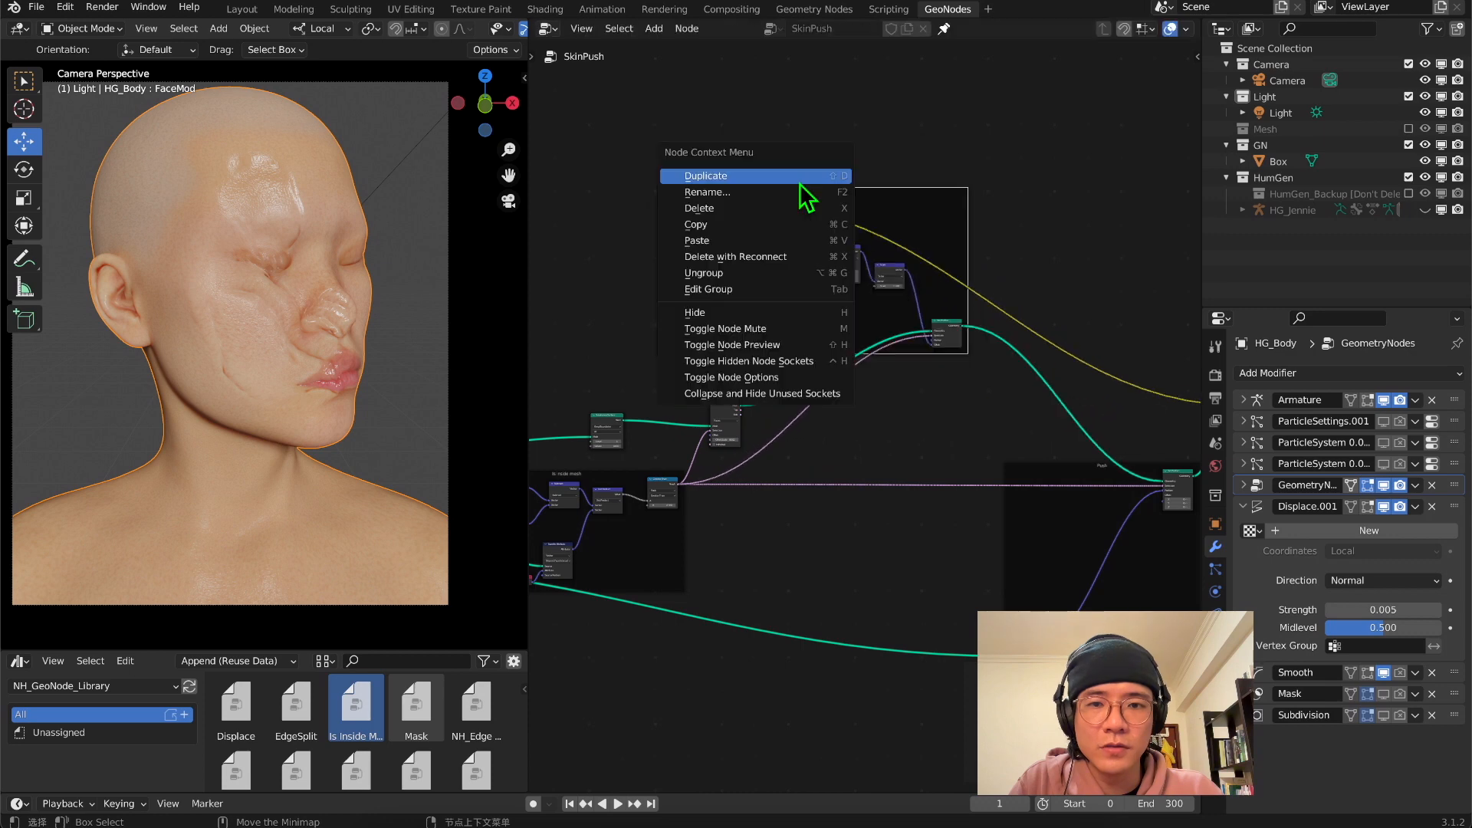
Move the frame holding the noise nodes further right of the Extrude Mesh node
scroll(969, 375, down, 1)
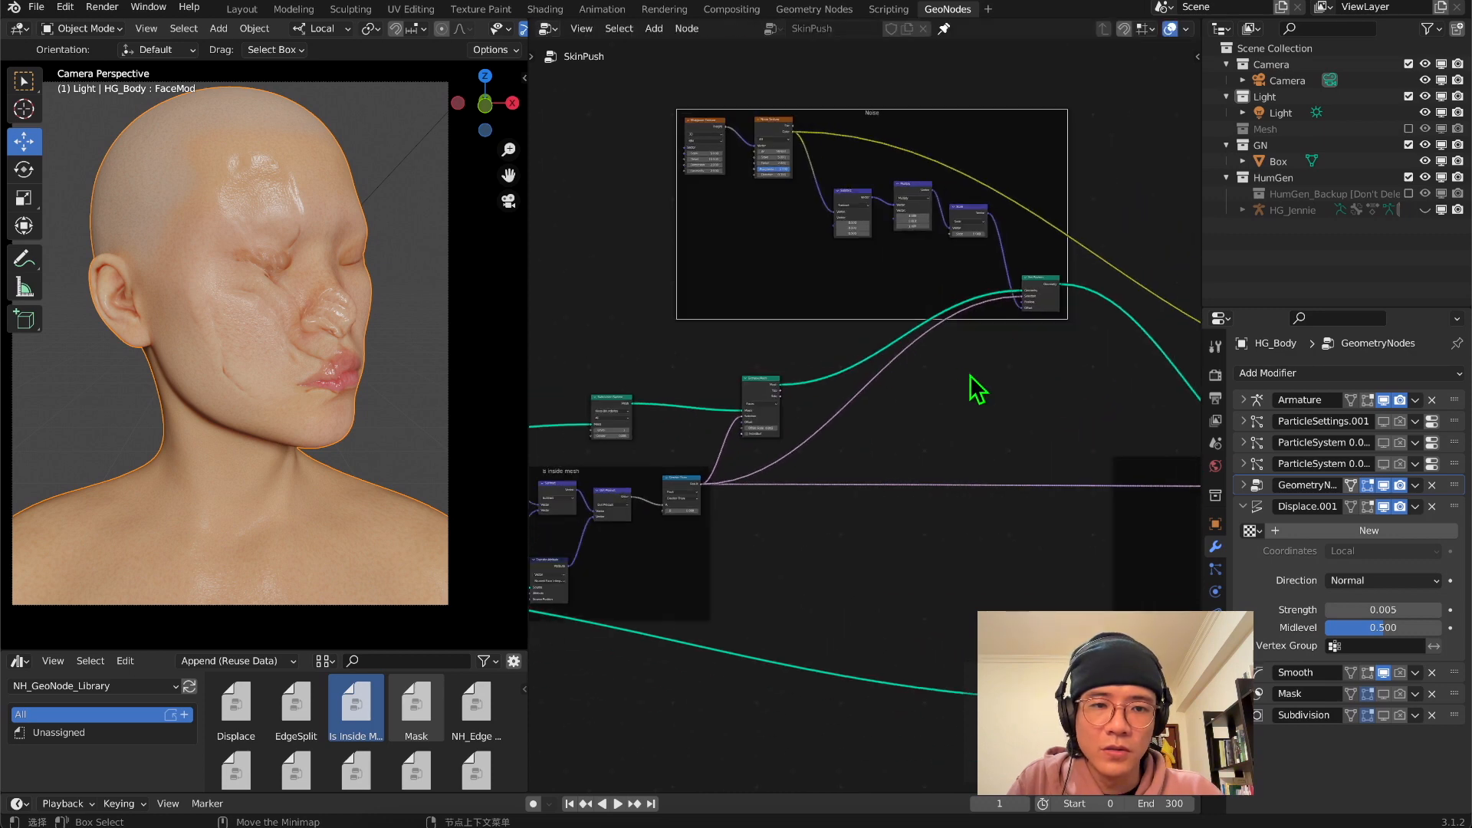
middle_drag(969, 375, 1129, 300)
scroll(1129, 301, down, 1)
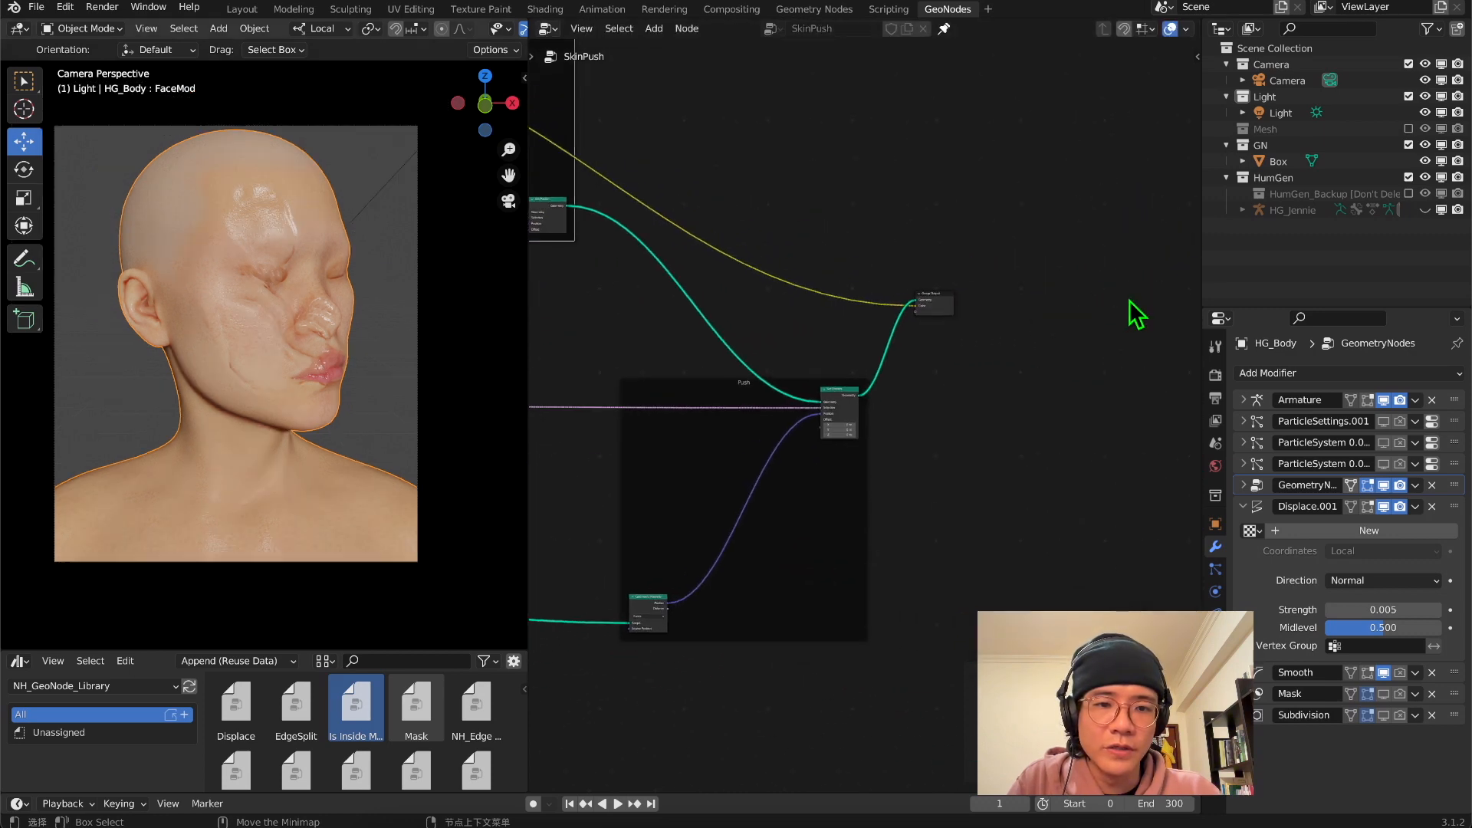
scroll(837, 531, down, 1)
drag(1009, 654, 621, 313)
drag(622, 314, 622, 313)
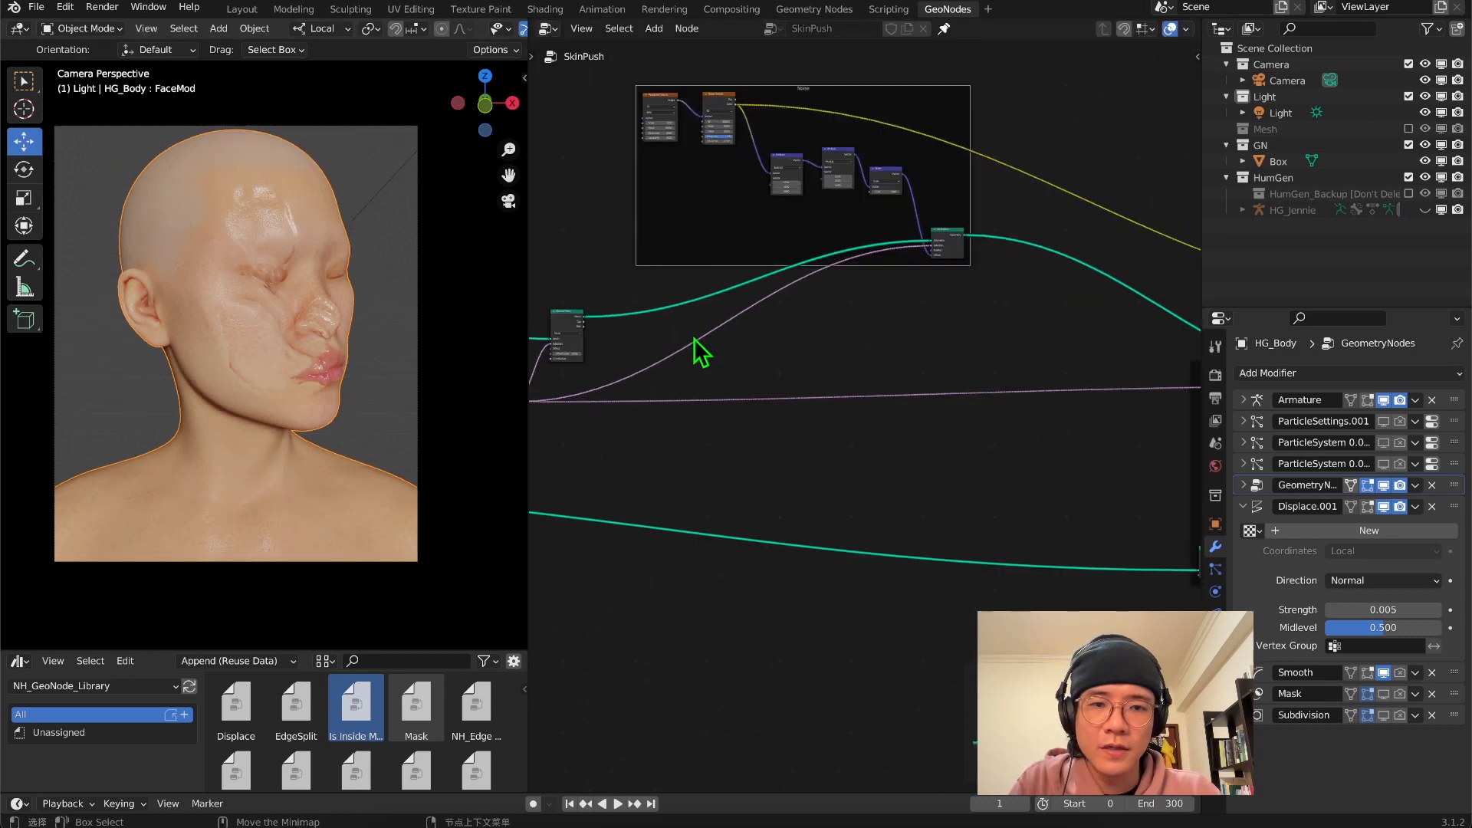
scroll(694, 340, down, 1)
middle_drag(694, 340, 916, 348)
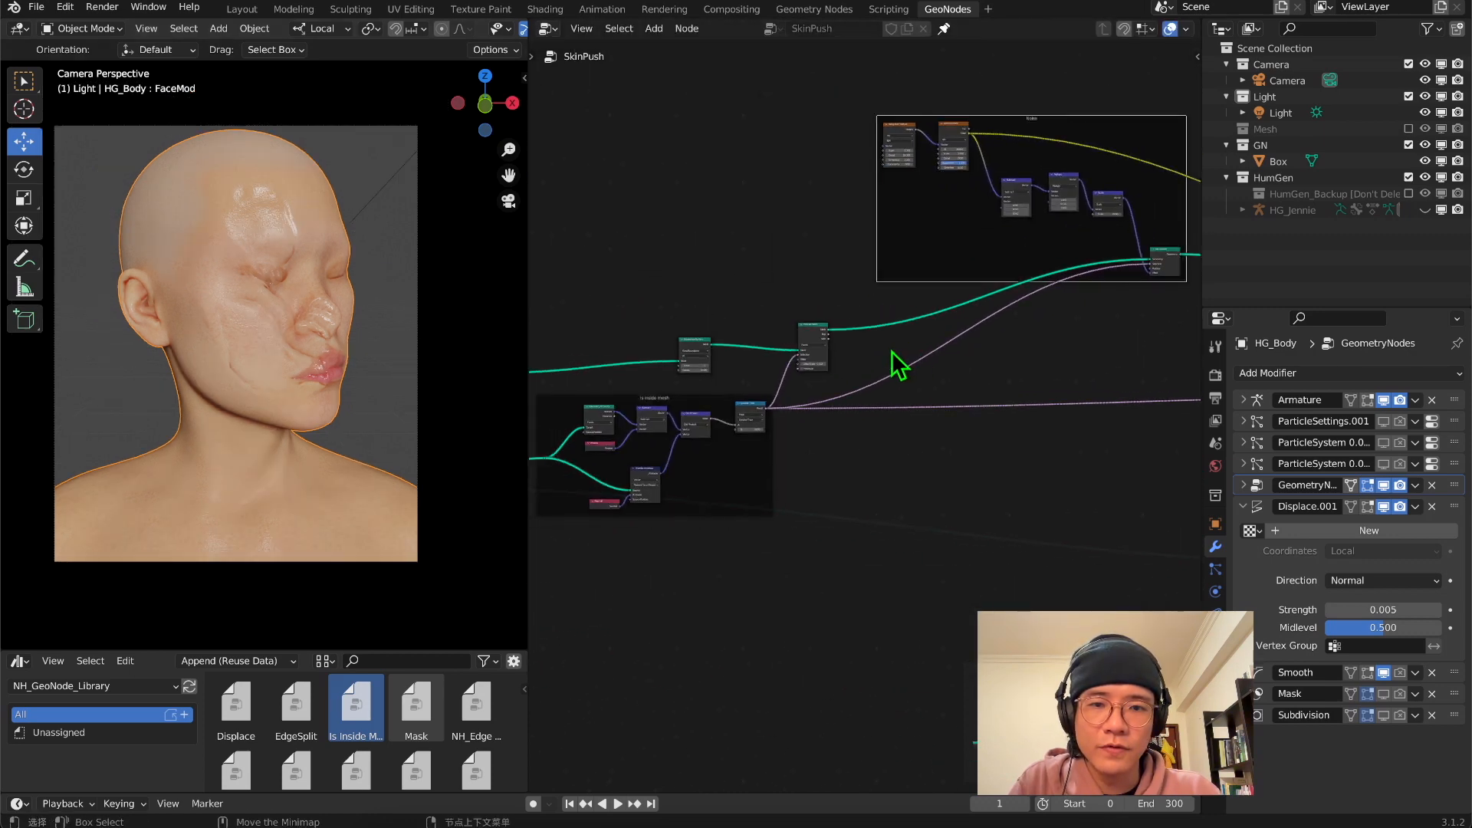
Add a Frame node and enclose the Extrude Mesh node in it
scroll(851, 343, up, 3)
key(shift+a)
click(750, 197)
text(ext)
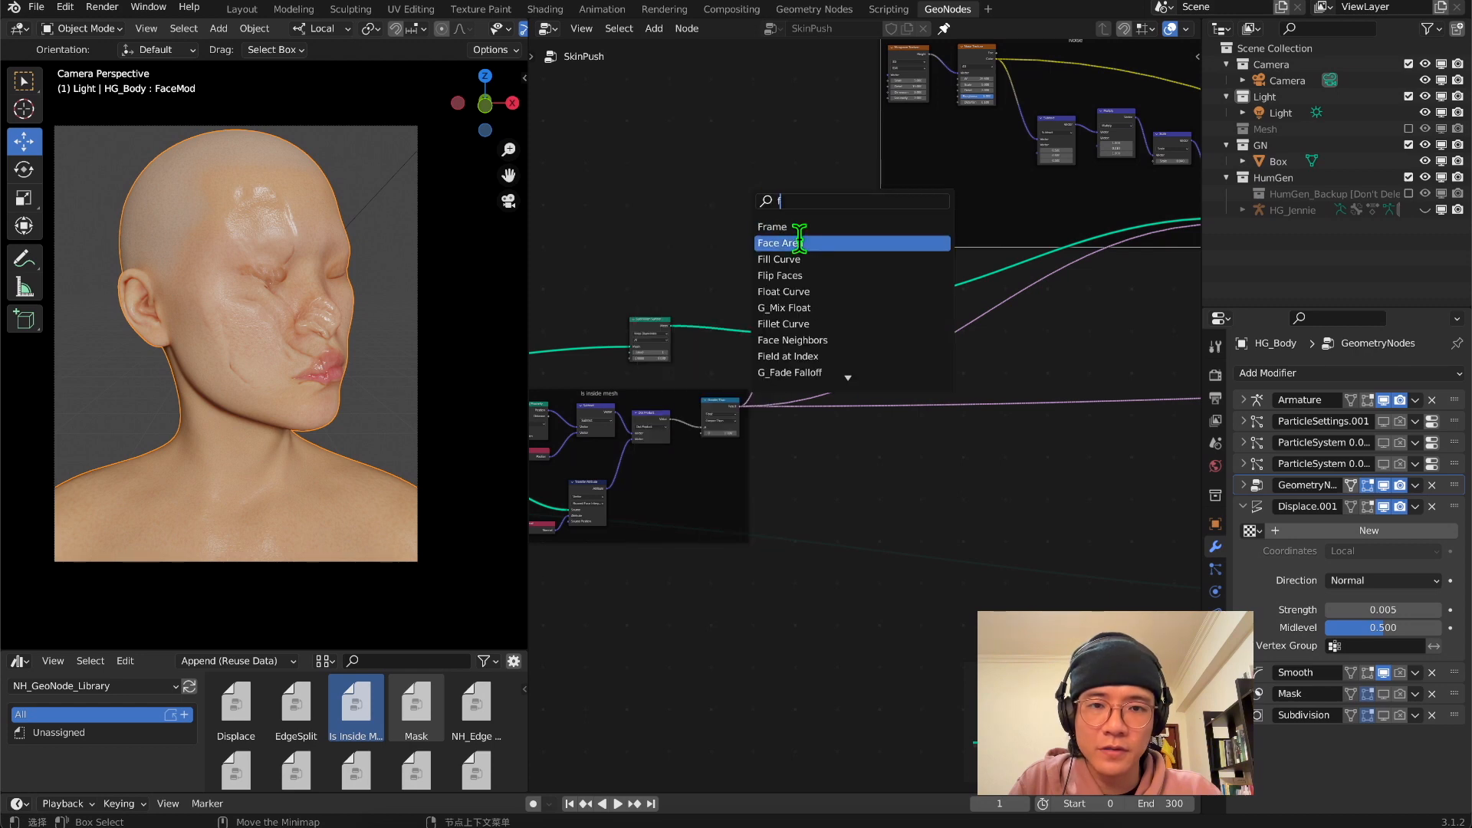
click(801, 228)
click(803, 288)
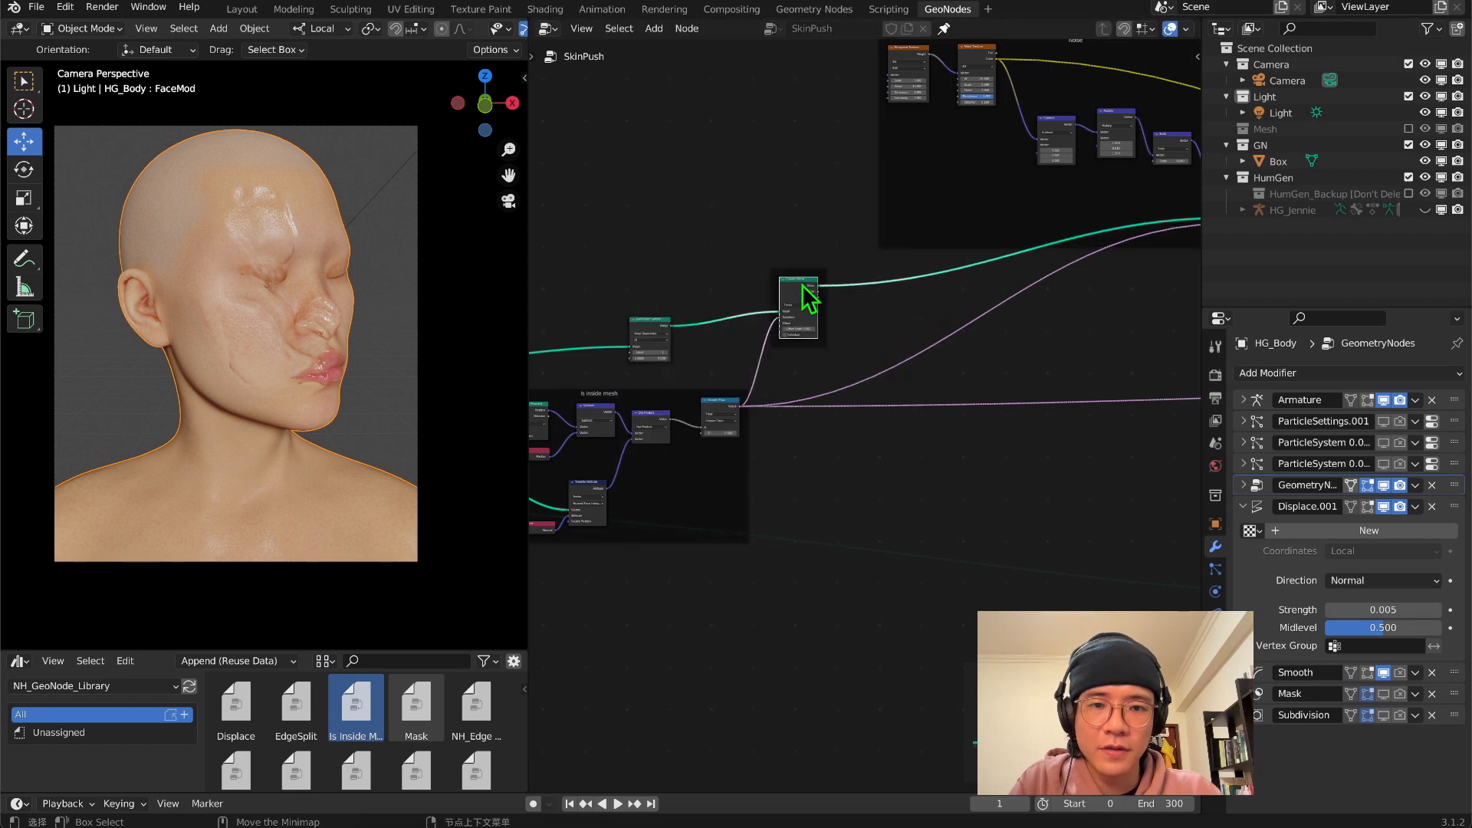
Move the Group Output node further right, leaving room after the Push frame
scroll(805, 288, down, 5)
middle_drag(805, 288, 1117, 466)
scroll(849, 464, up, 1)
drag(757, 394, 956, 406)
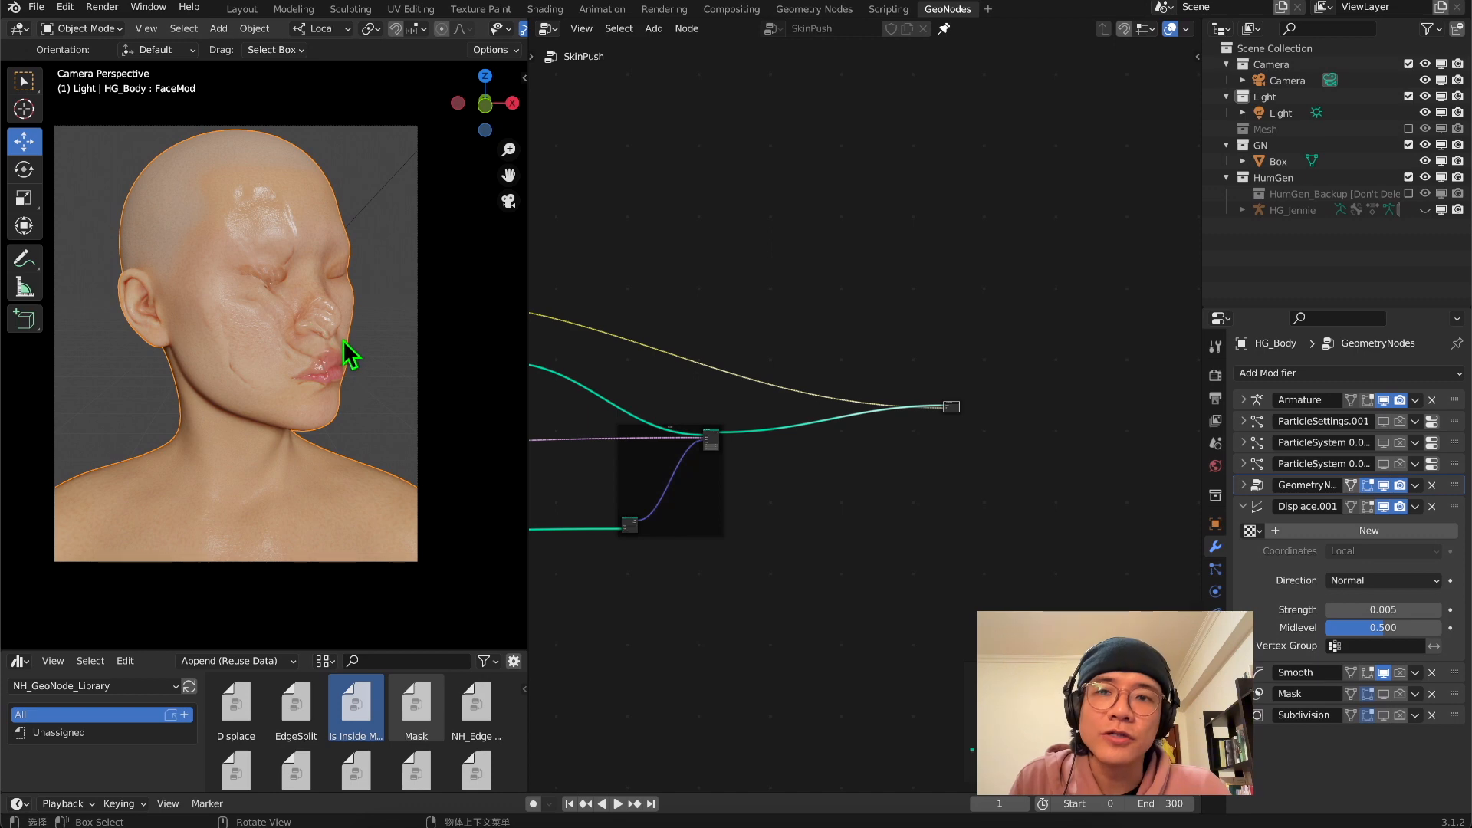
scroll(780, 446, up, 4)
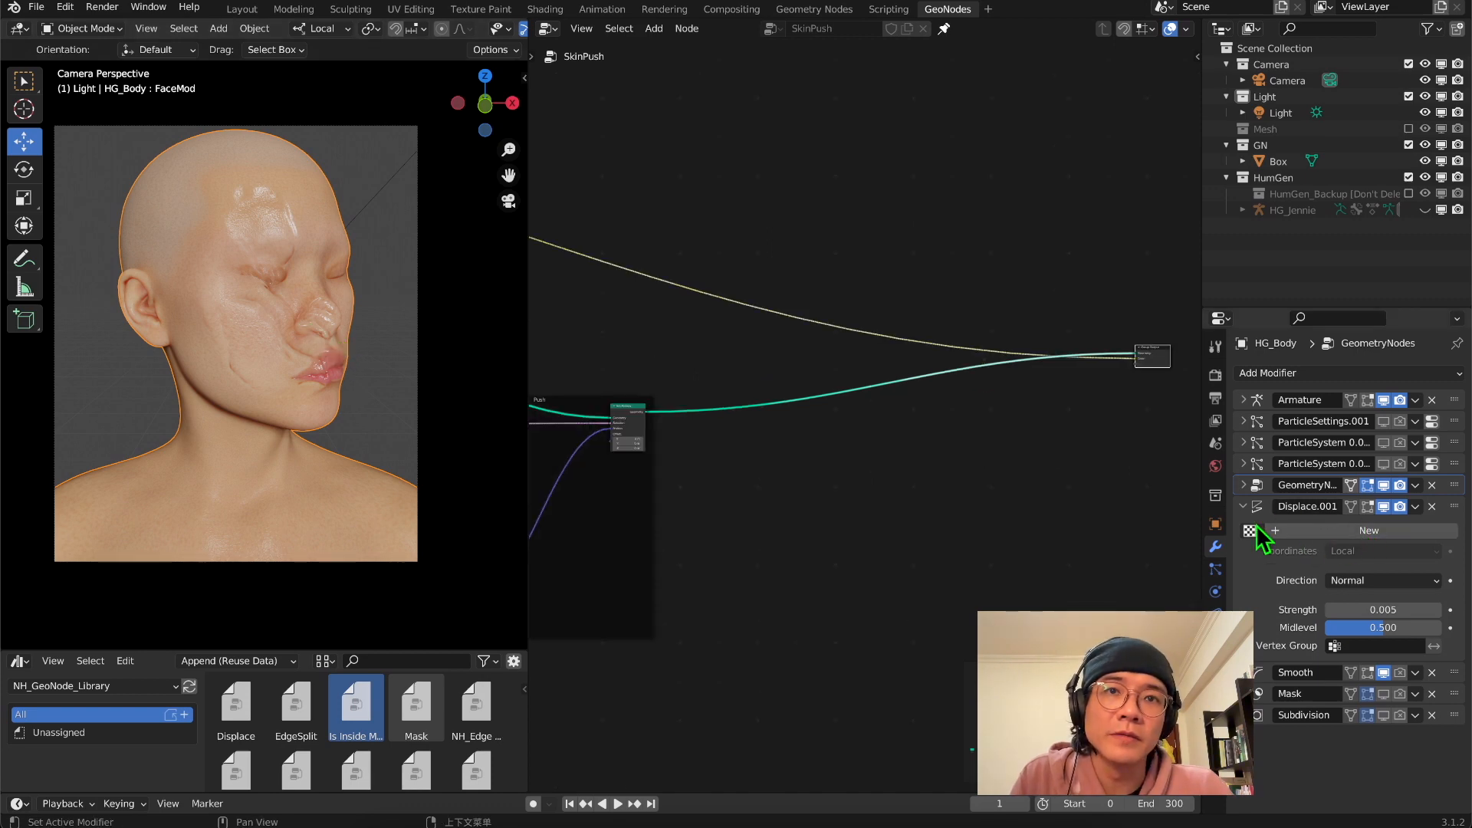
middle_drag(1171, 440, 1003, 456)
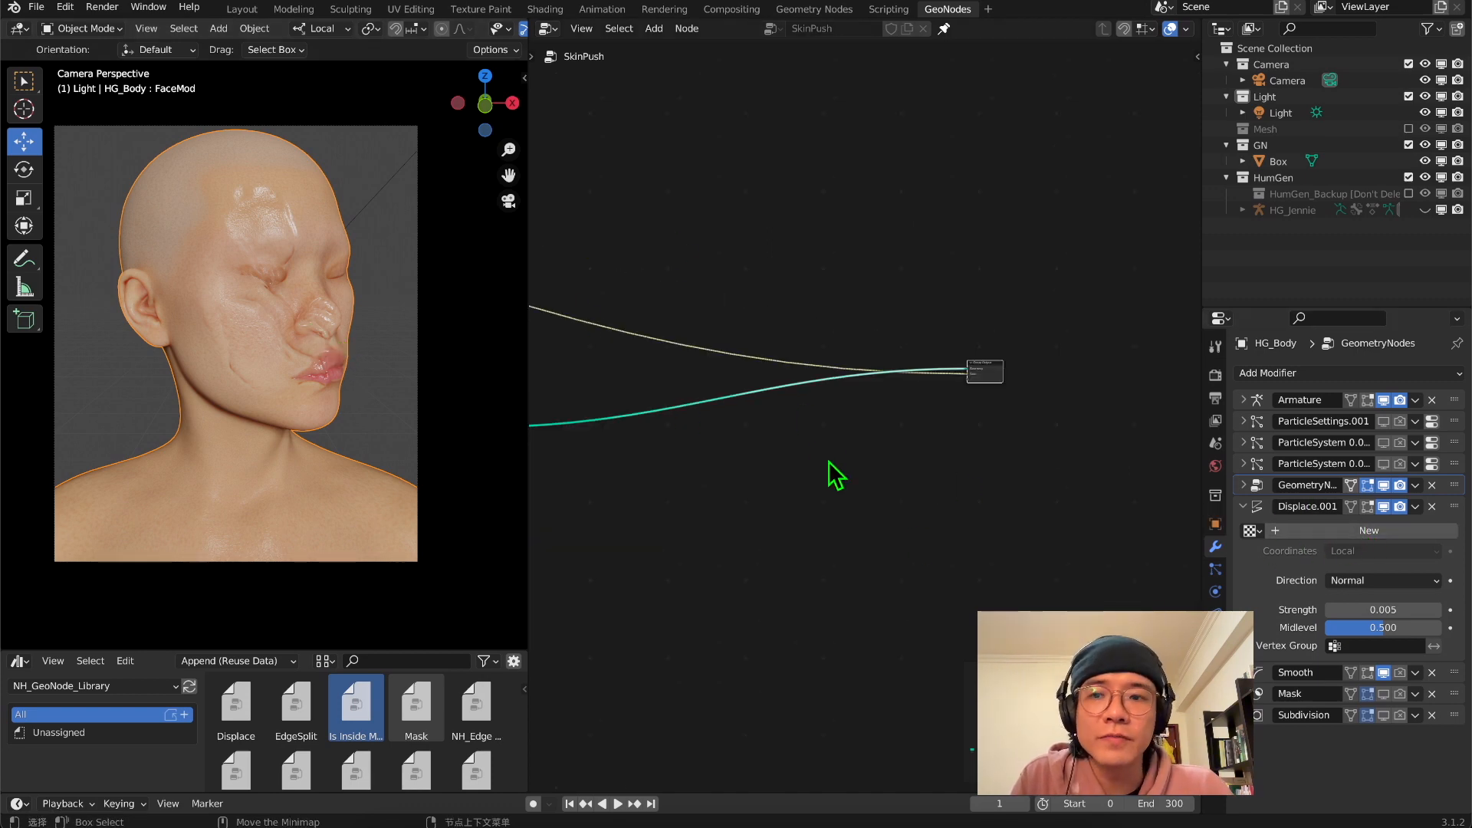
Lower the Subdivision Surface node's level by one and widen the node editor further
scroll(827, 462, up, 1)
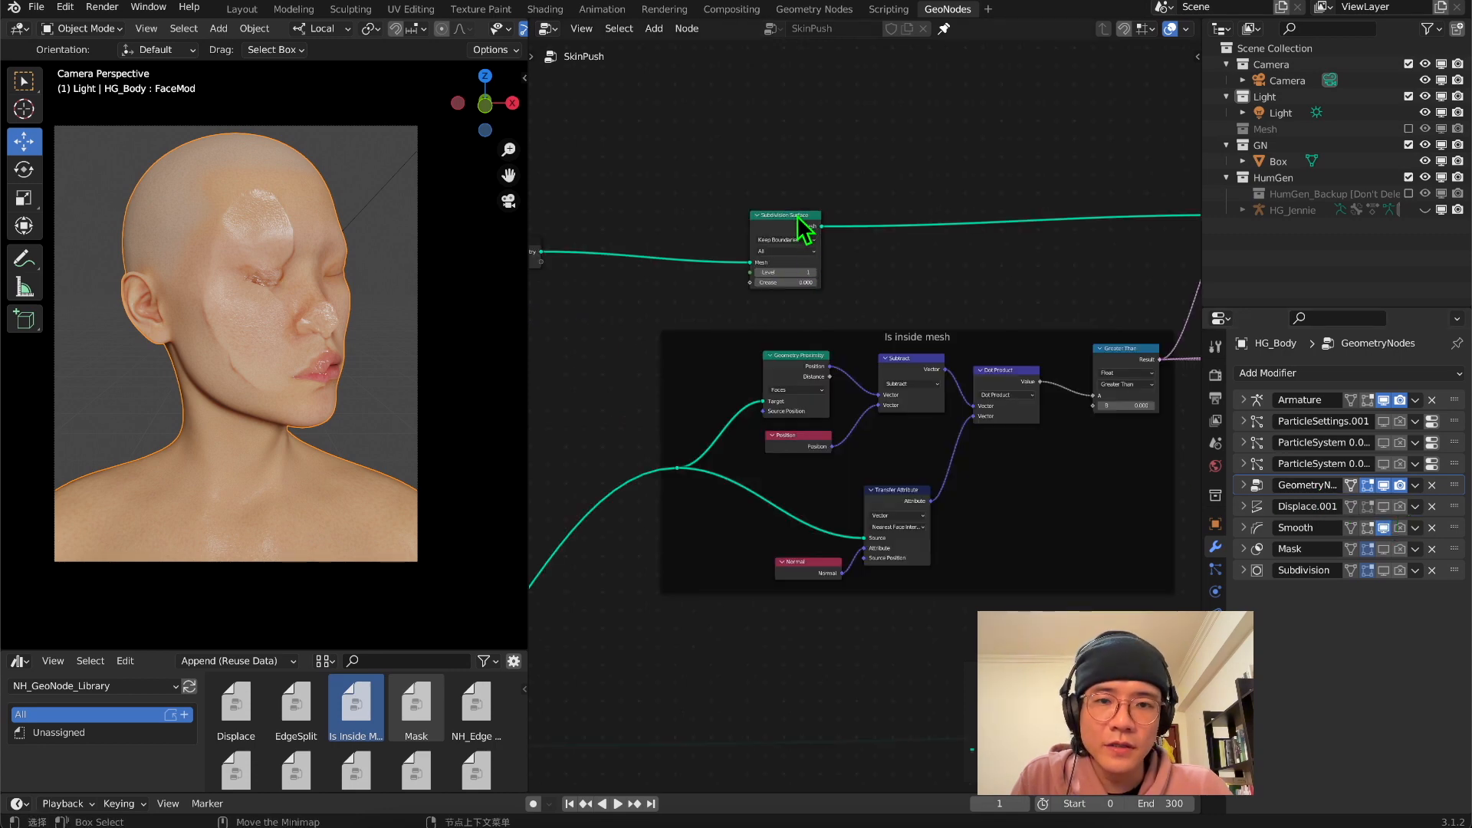
click(759, 273)
scroll(1004, 255, down, 2)
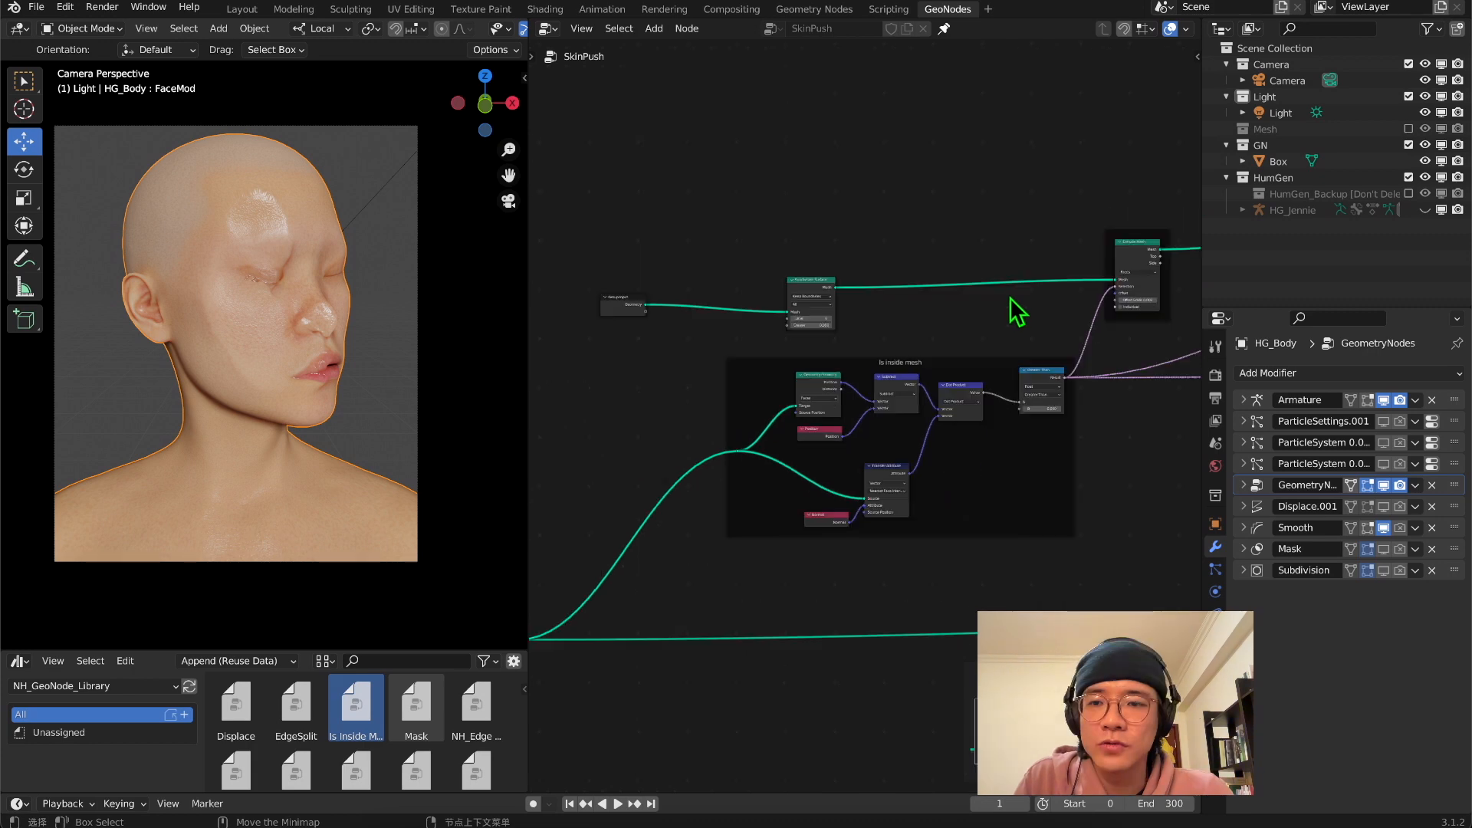
middle_drag(1009, 312, 1135, 289)
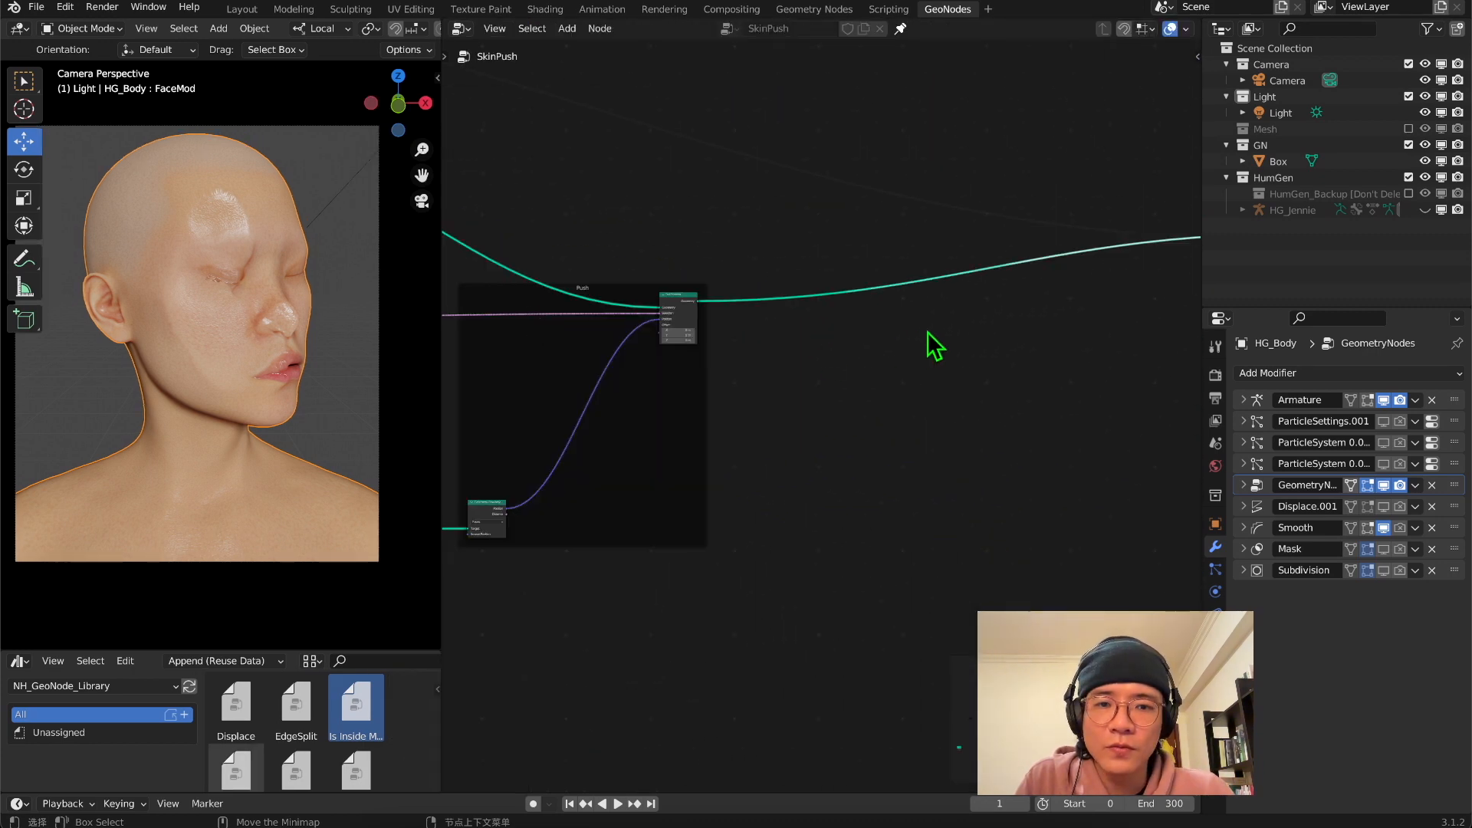
middle_drag(928, 330, 770, 355)
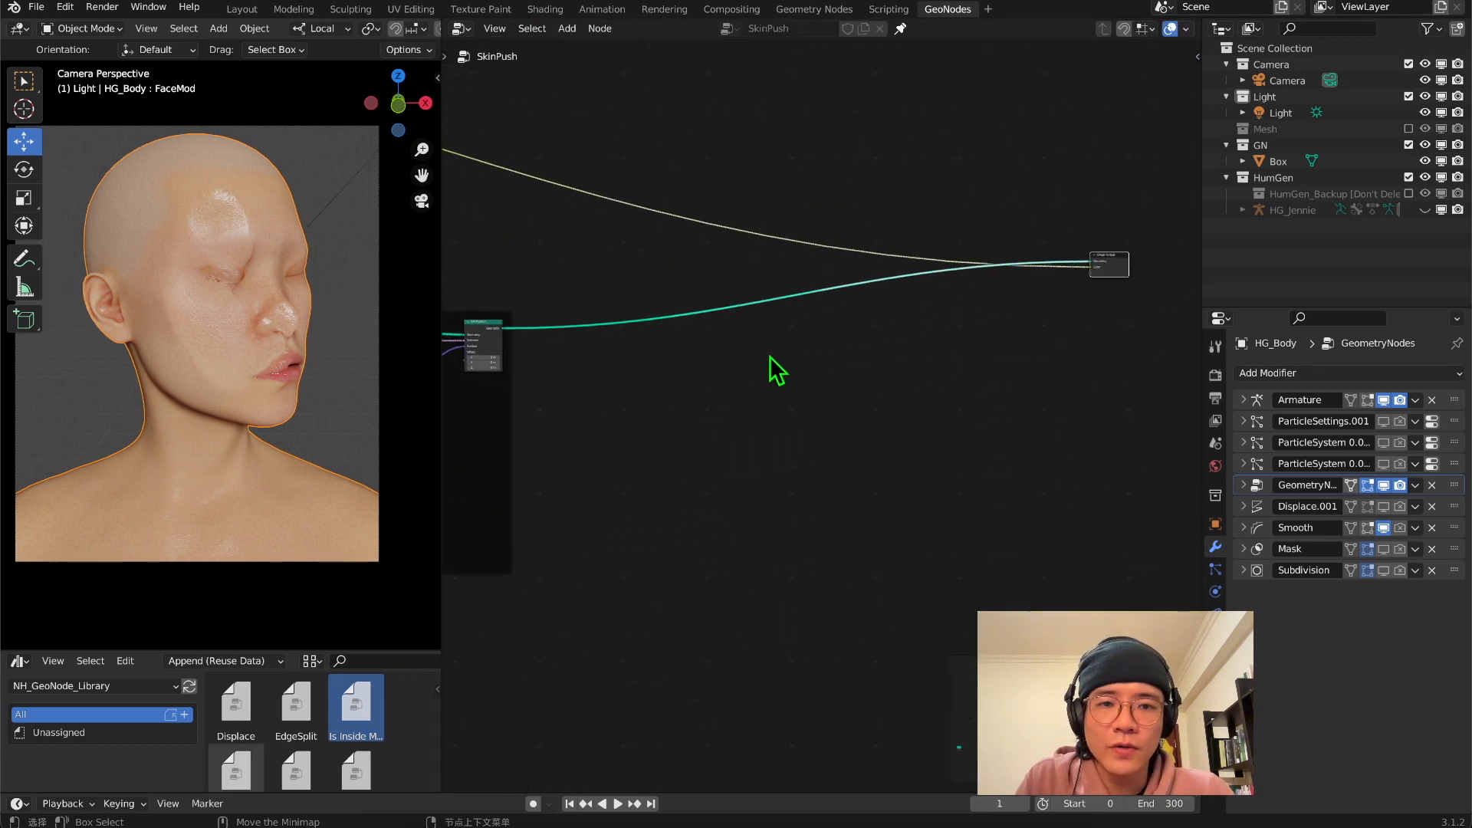
Add a Set Position node on the geometry link between the Push frame and the Group Output
key(shift+a)
click(863, 389)
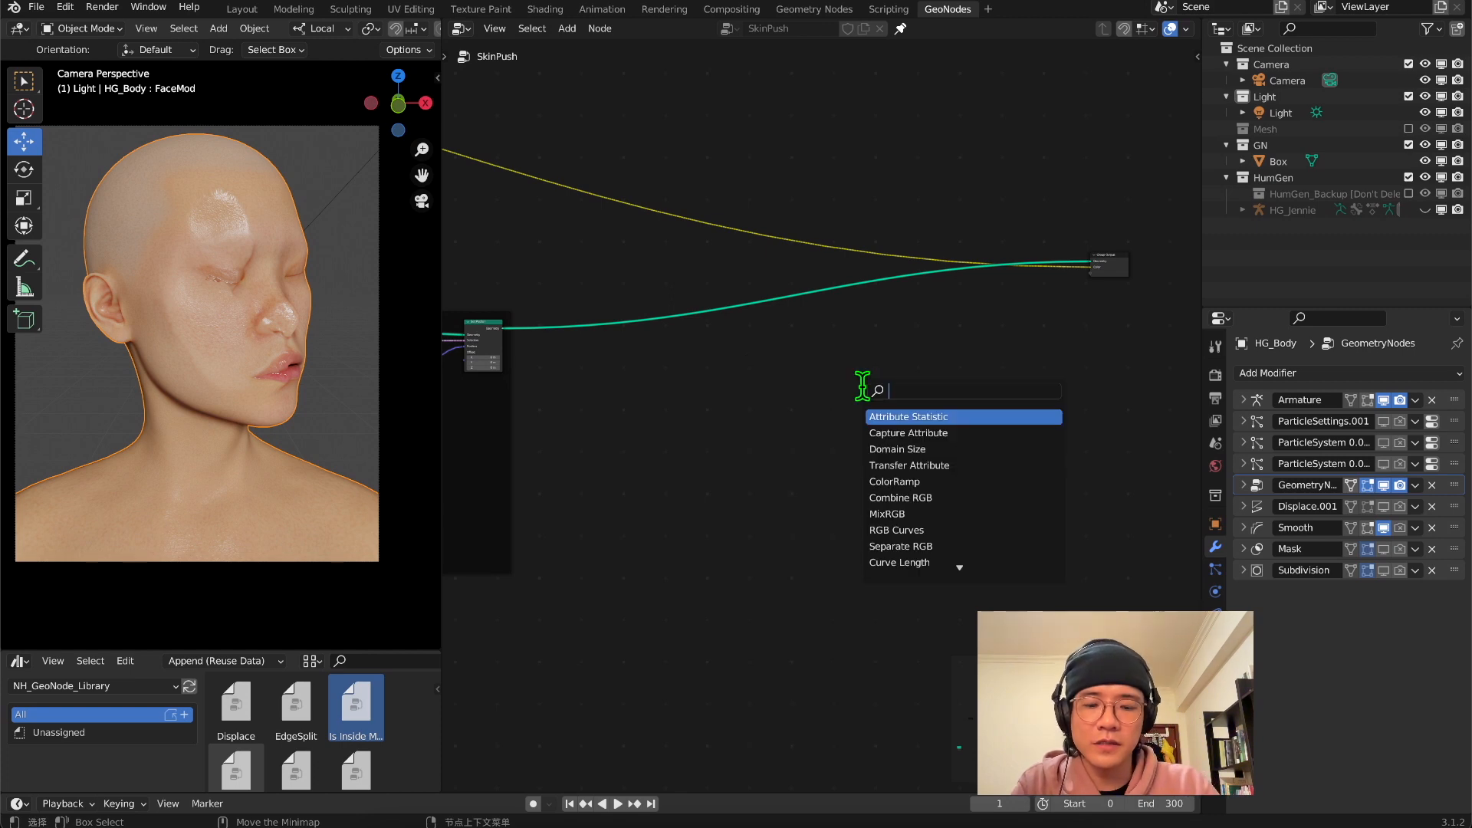
text(set p)
key(Return)
Add a Normal input node below the geometry link, ahead of the new Set Position
key(shift+a)
click(743, 462)
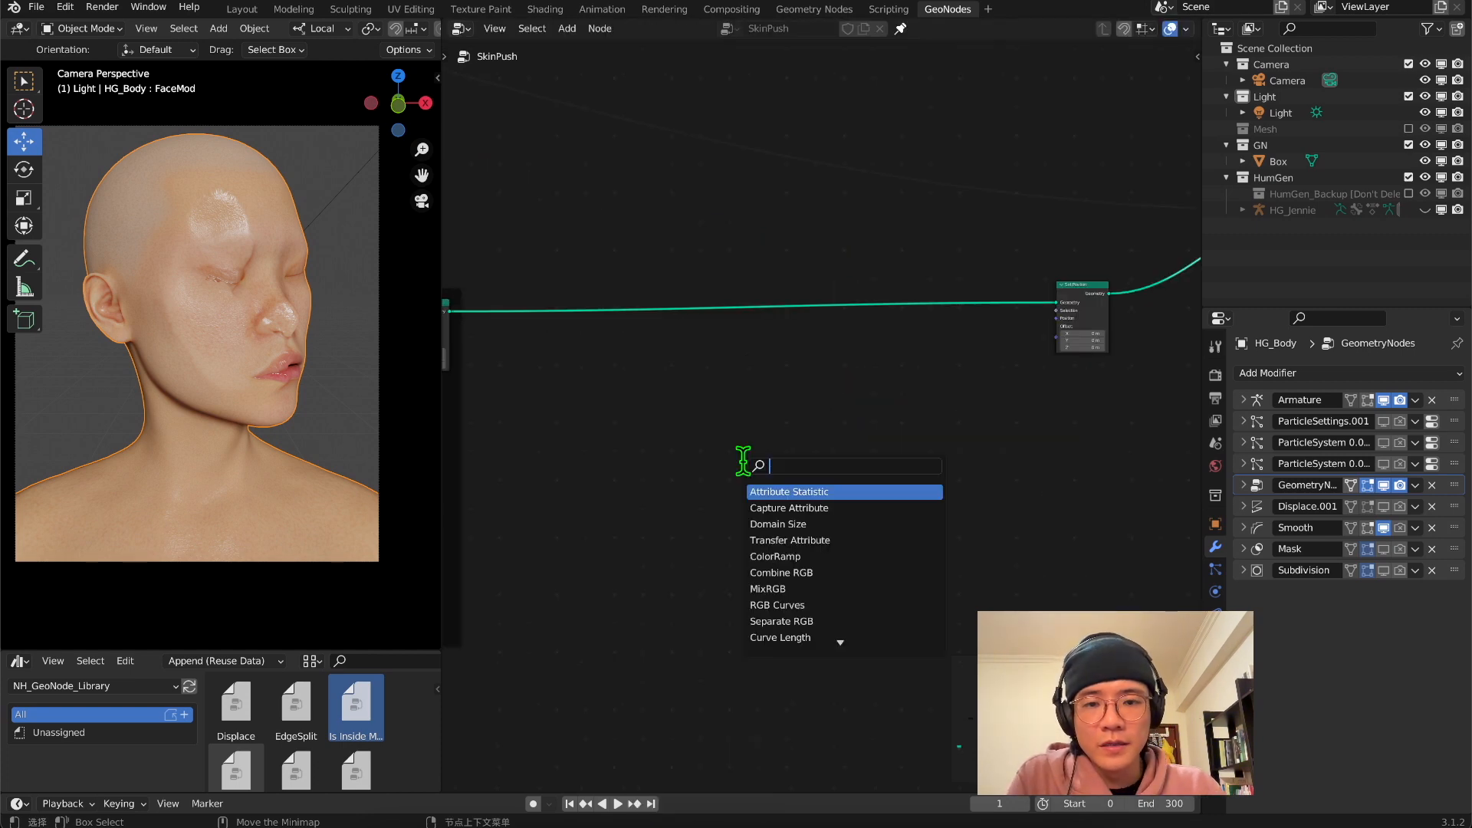
text(mrhs)
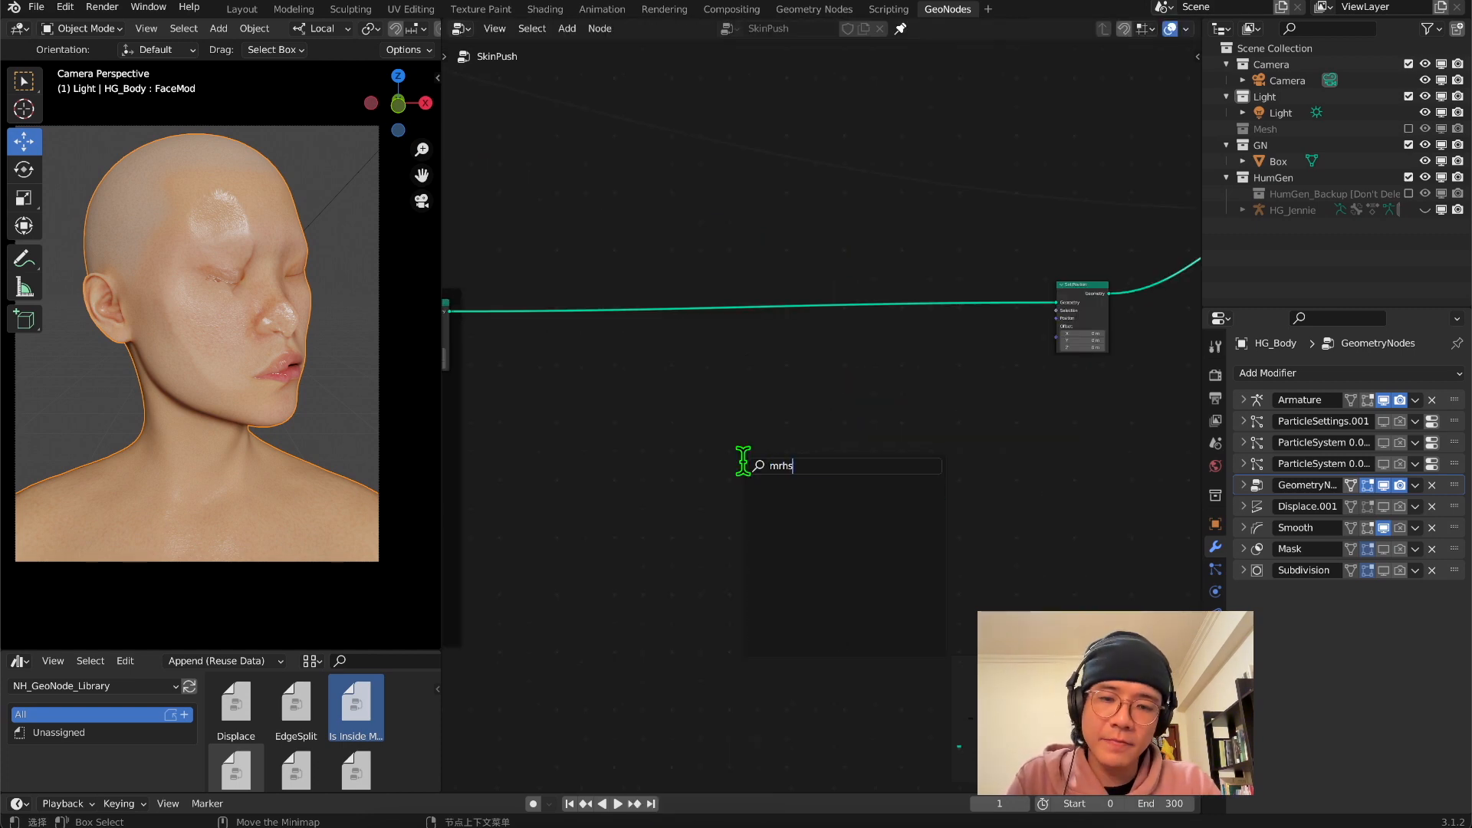
key(BackSpace)
key(BackSpace)
key(BackSpace)
Add a Vector Math node set to Multiply and feed the Normal output into its first vector
key(shift+a)
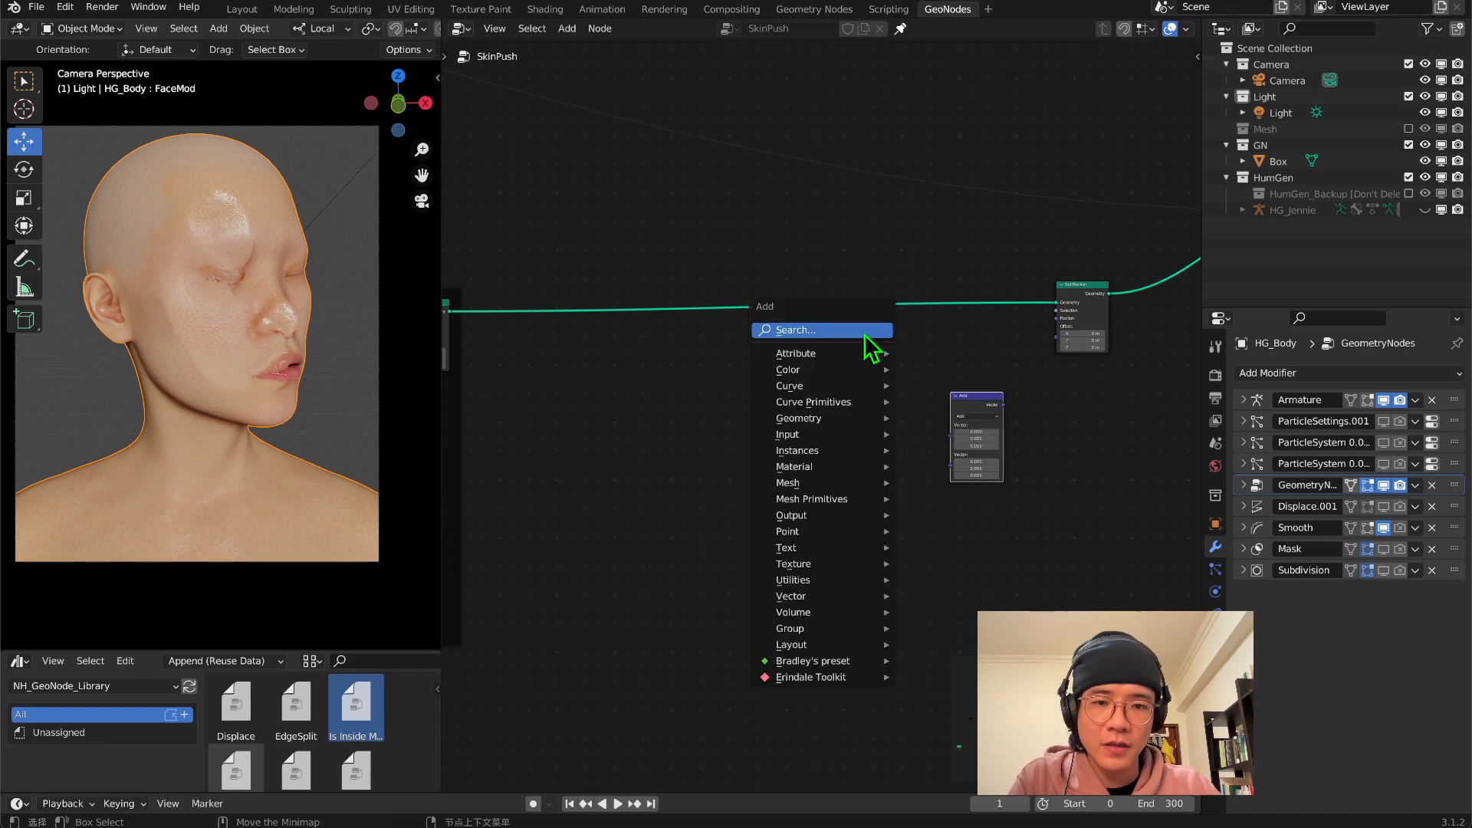
click(863, 332)
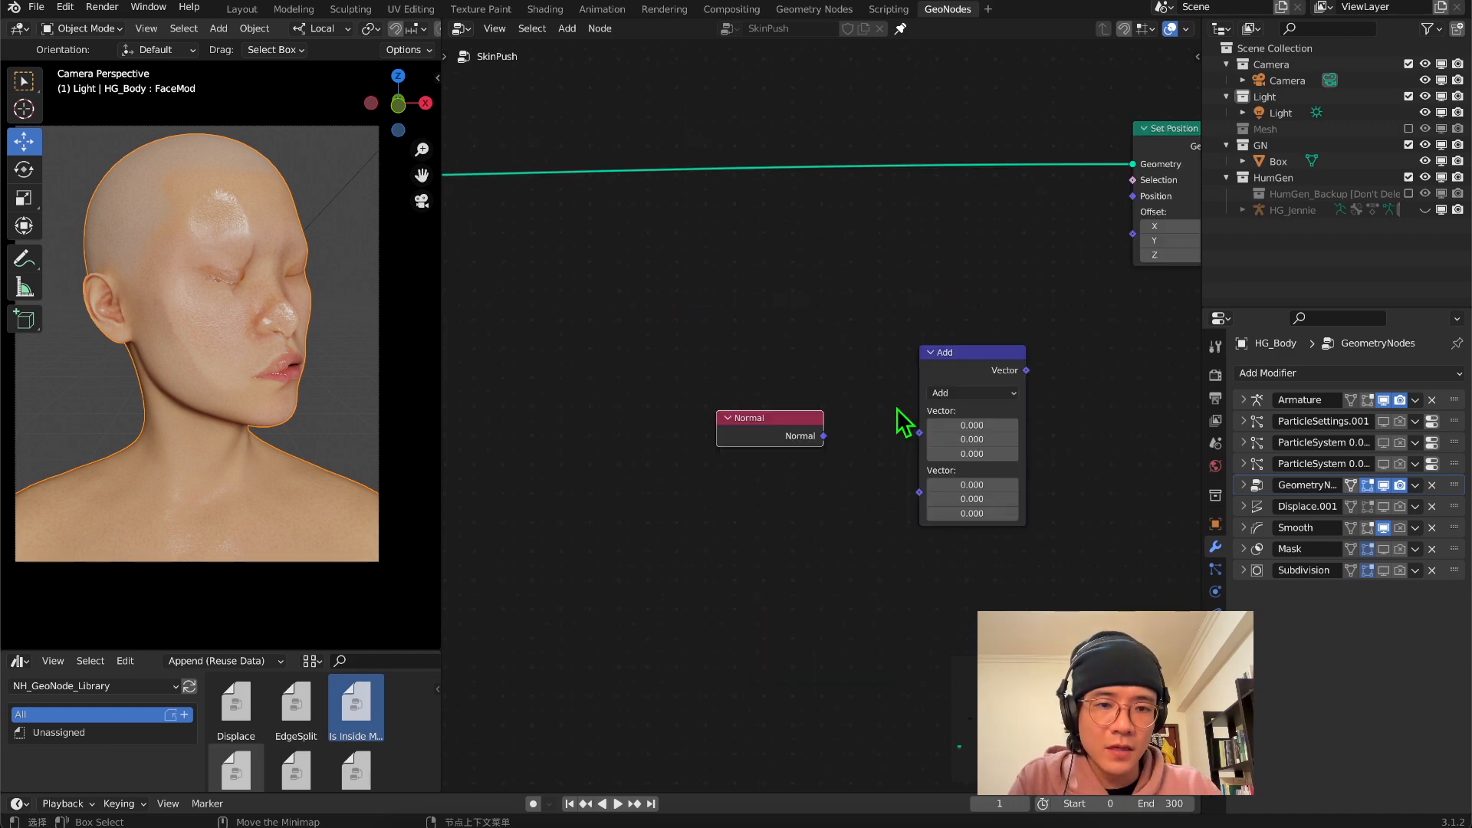
click(968, 393)
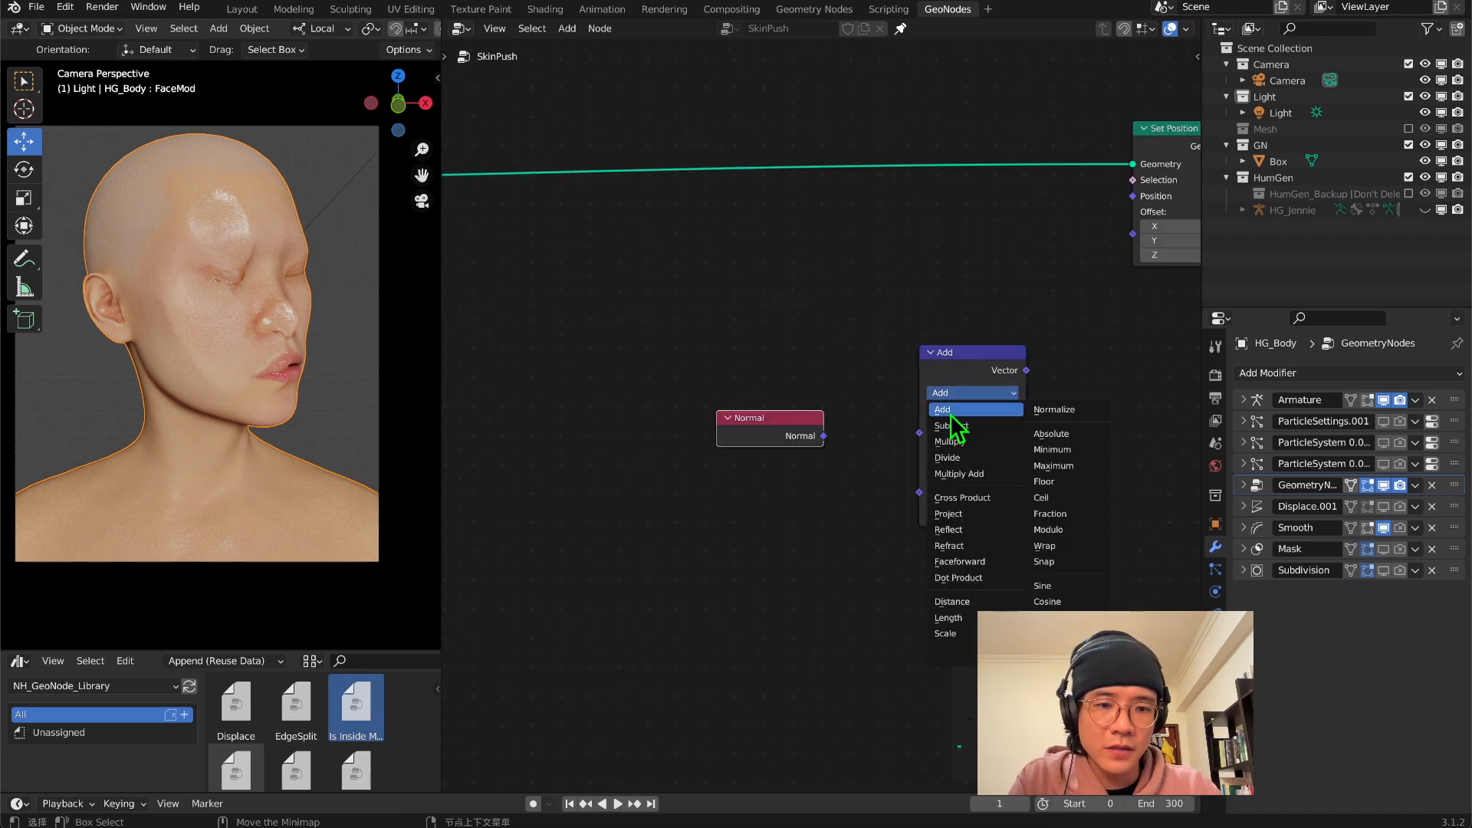
click(946, 442)
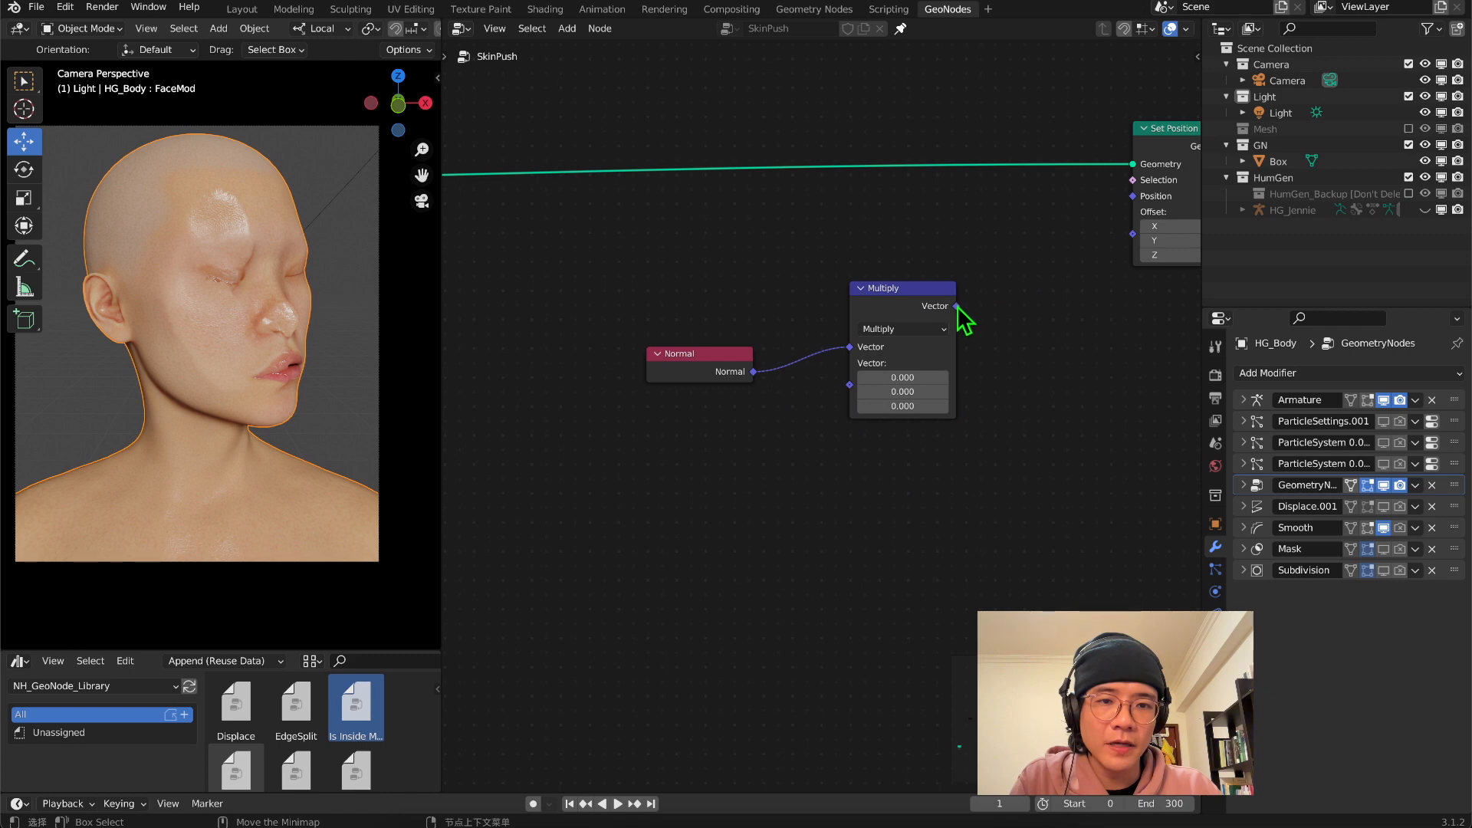
Connect the Multiply result to the new Set Position's Offset and set all three multiplier values to 0.1
drag(957, 307, 976, 238)
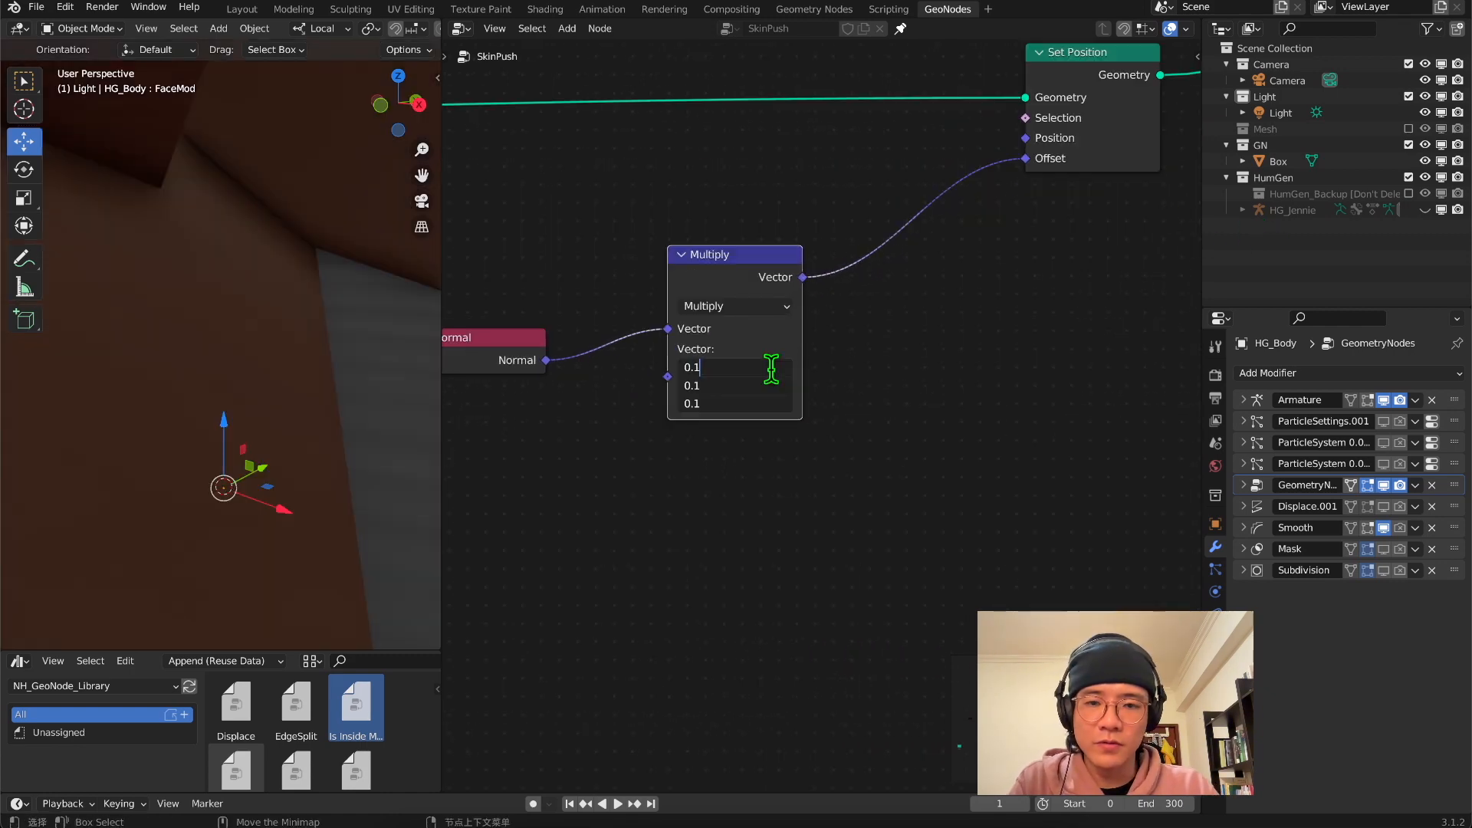
key(Return)
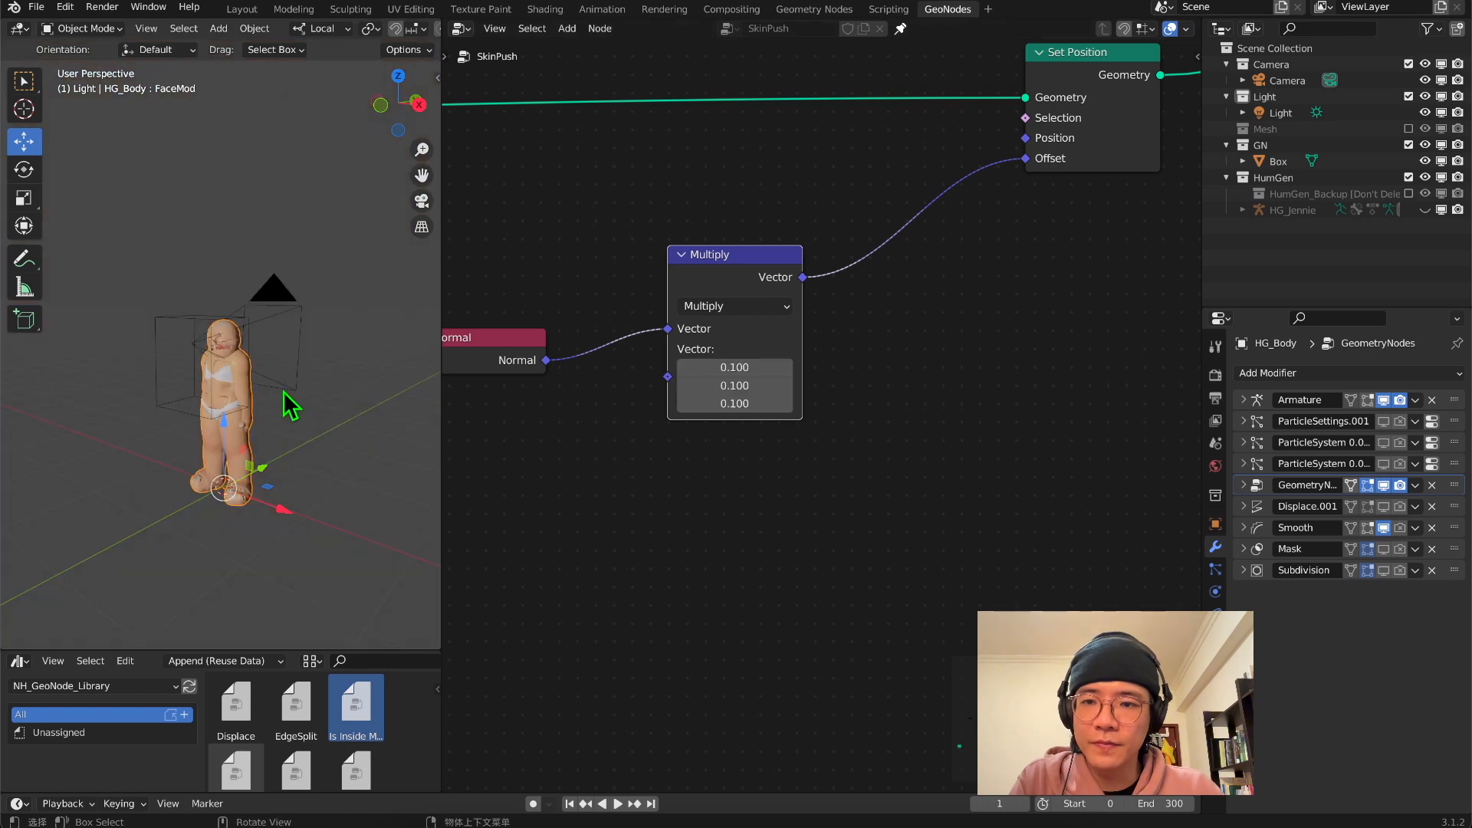
scroll(204, 402, up, 5)
middle_drag(233, 375, 254, 437)
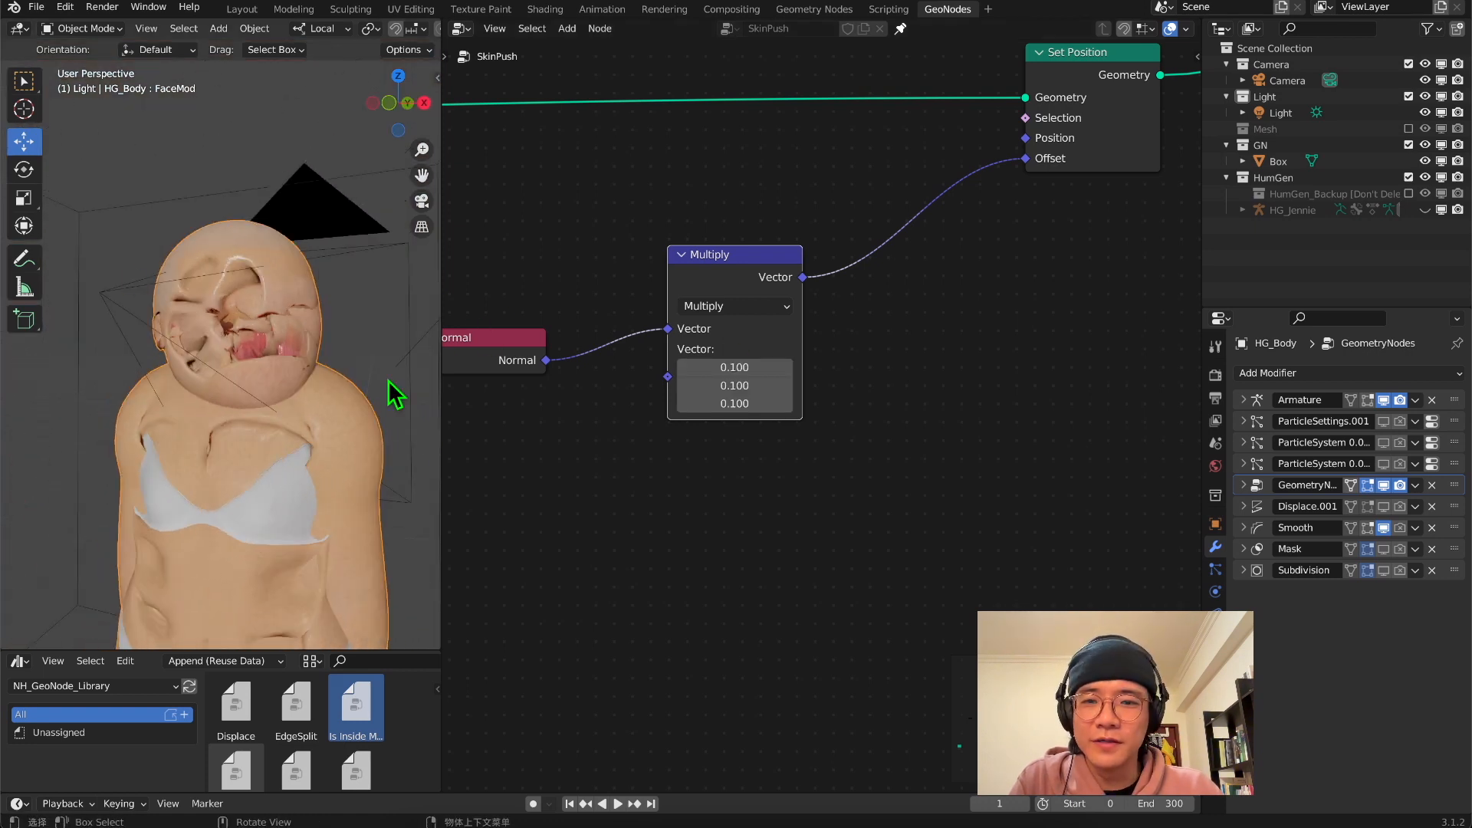
Reposition the Normal and Multiply nodes and set all three multiplier values to 0.01
middle_drag(592, 350, 765, 420)
drag(702, 421, 622, 326)
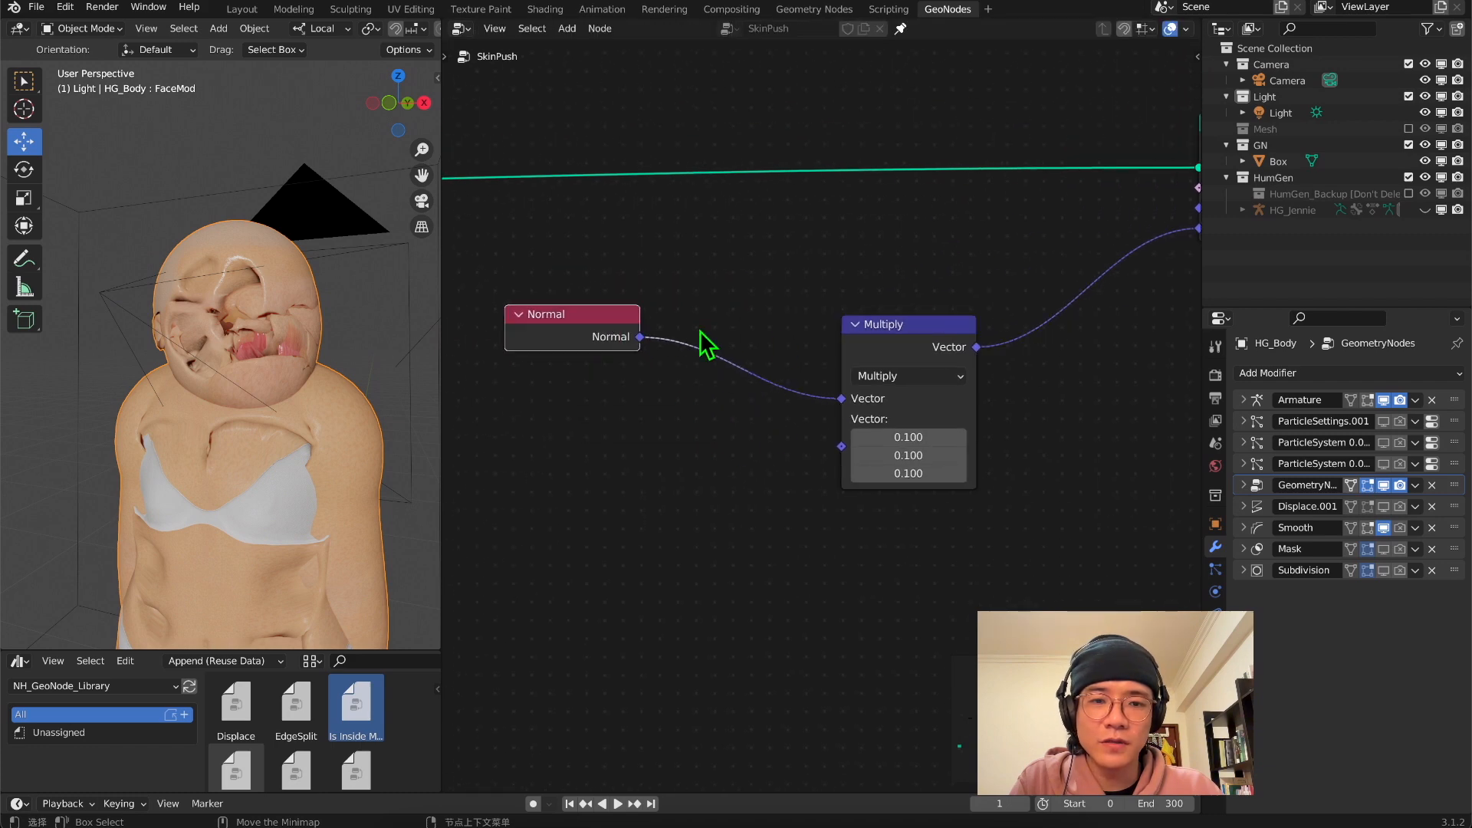
drag(880, 325, 820, 321)
drag(820, 320, 769, 313)
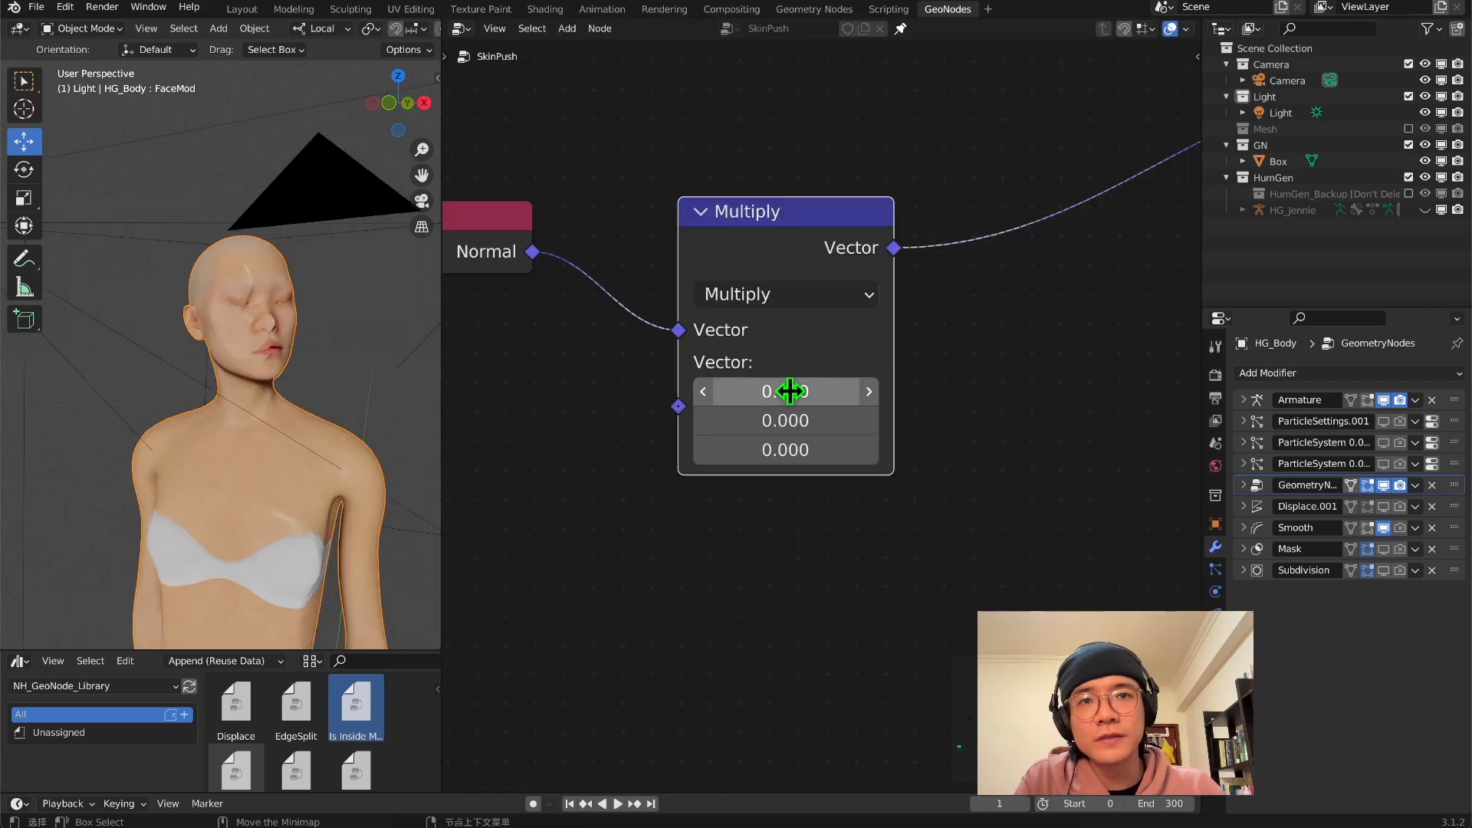
drag(790, 391, 790, 450)
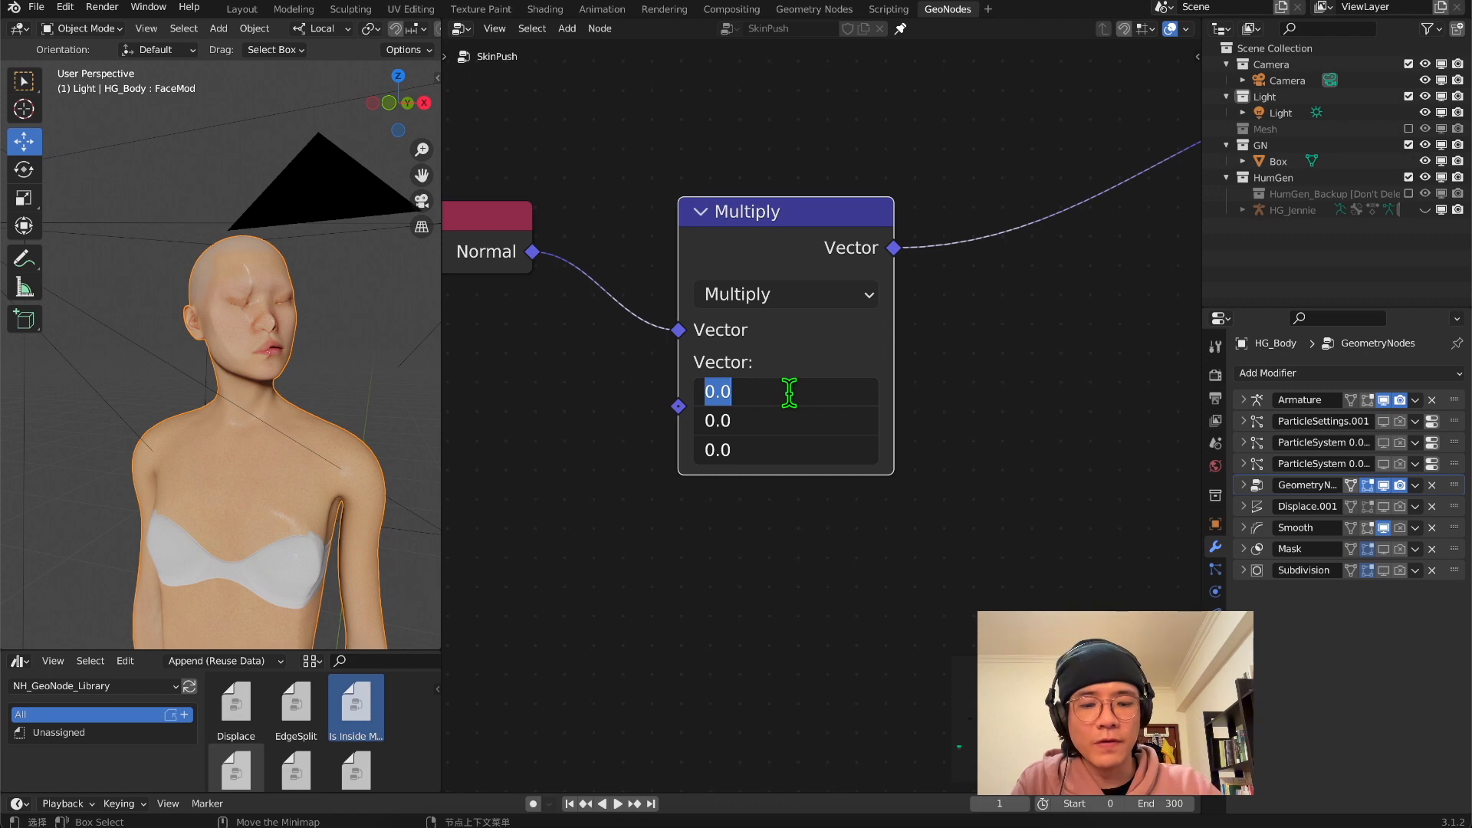
text(0.01)
key(Return)
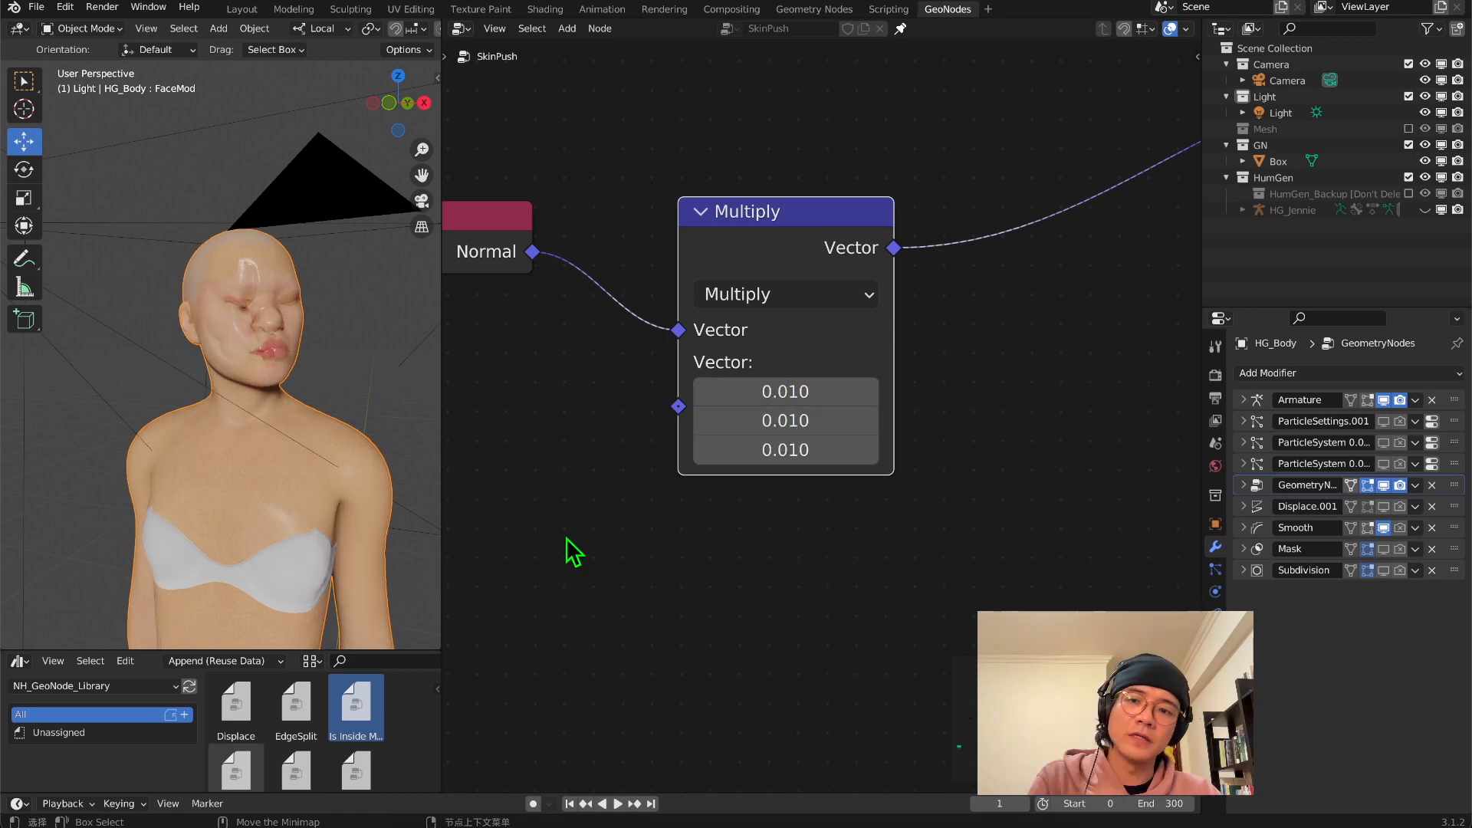
mouse_move(333, 382)
middle_down()
mouse_move(204, 417)
mouse_move(249, 393)
mouse_move(311, 393)
middle_up()
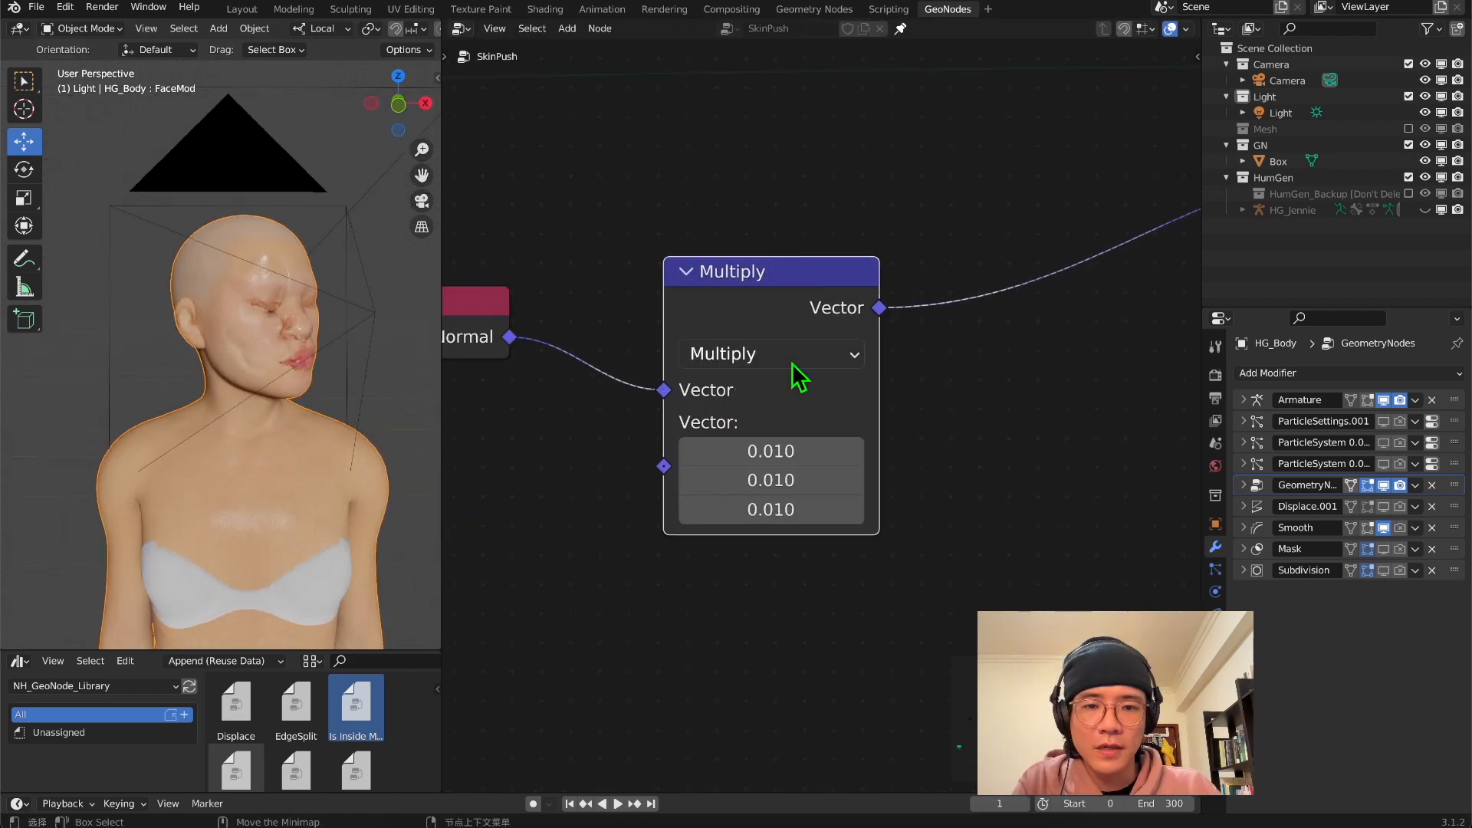
Duplicate the Multiply node and insert the copy between the first Multiply and the Set Position's Offset
middle_drag(957, 451, 874, 421)
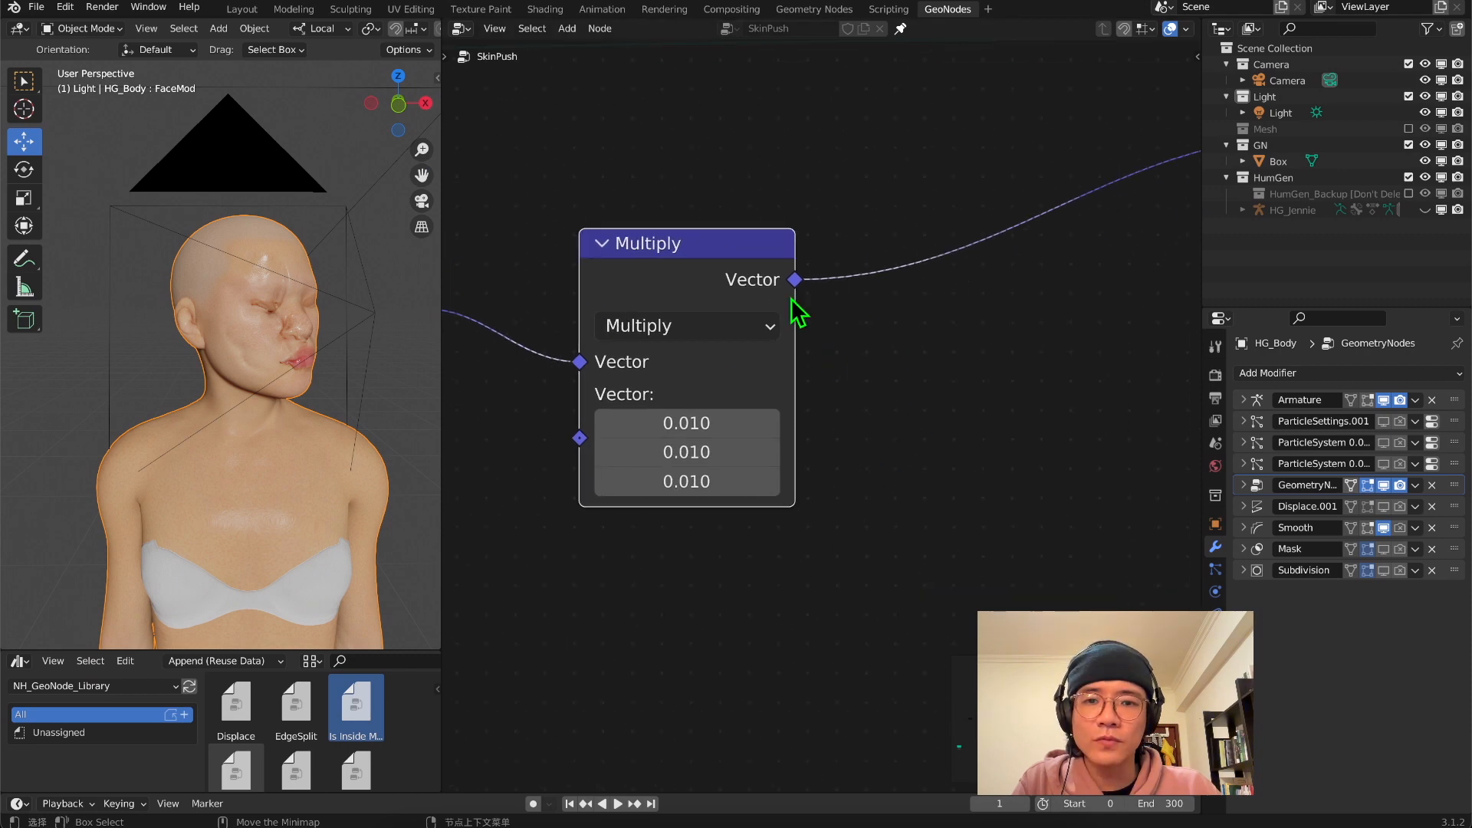
key(shift+d)
click(1084, 391)
scroll(1026, 430, down, 2)
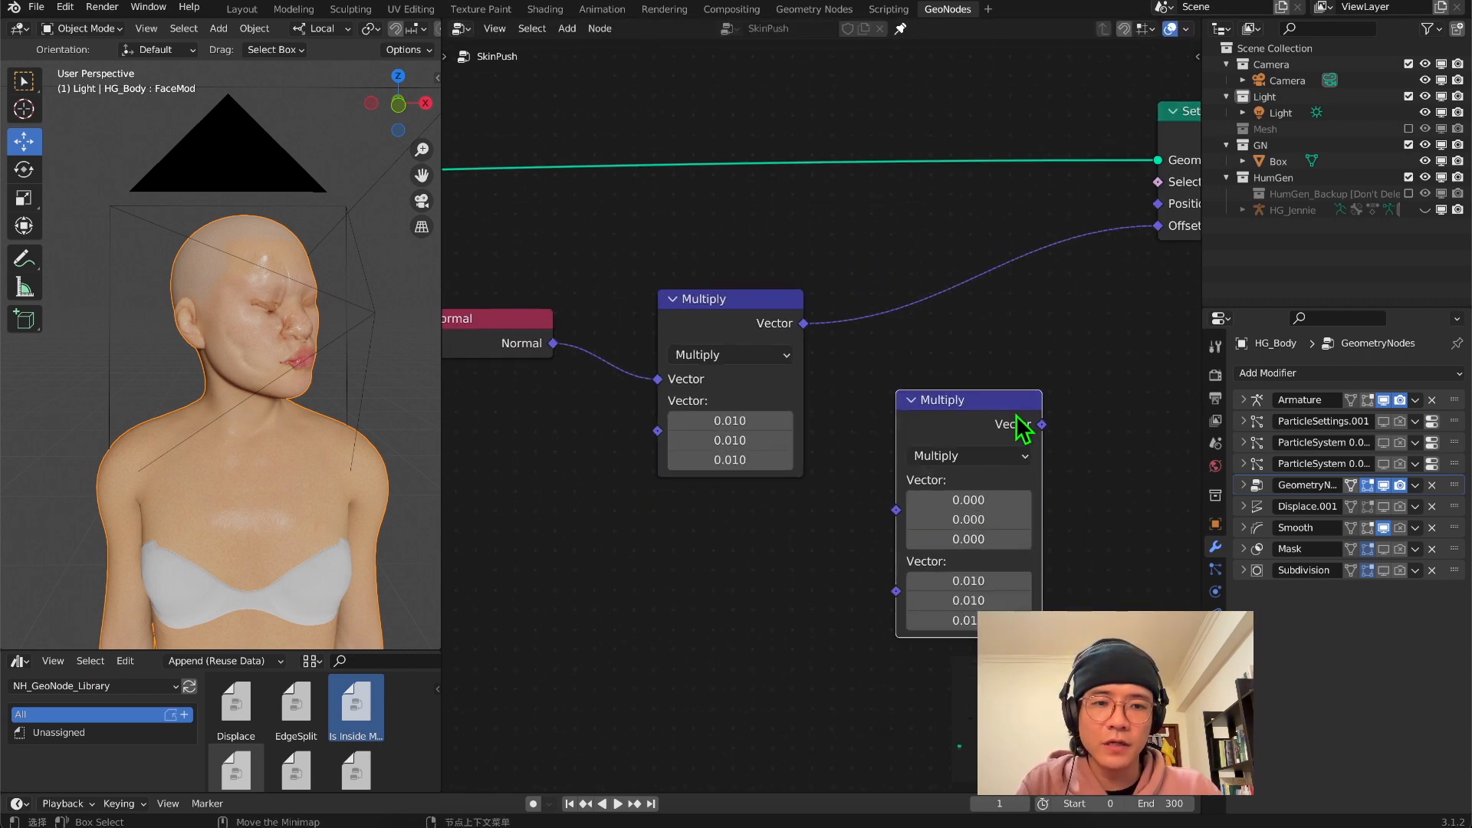
middle_drag(922, 432, 909, 313)
Connect the Push frame's Geometry Proximity Distance output to the second vector input of the duplicated Multiply
scroll(909, 313, down, 1)
drag(804, 234, 888, 408)
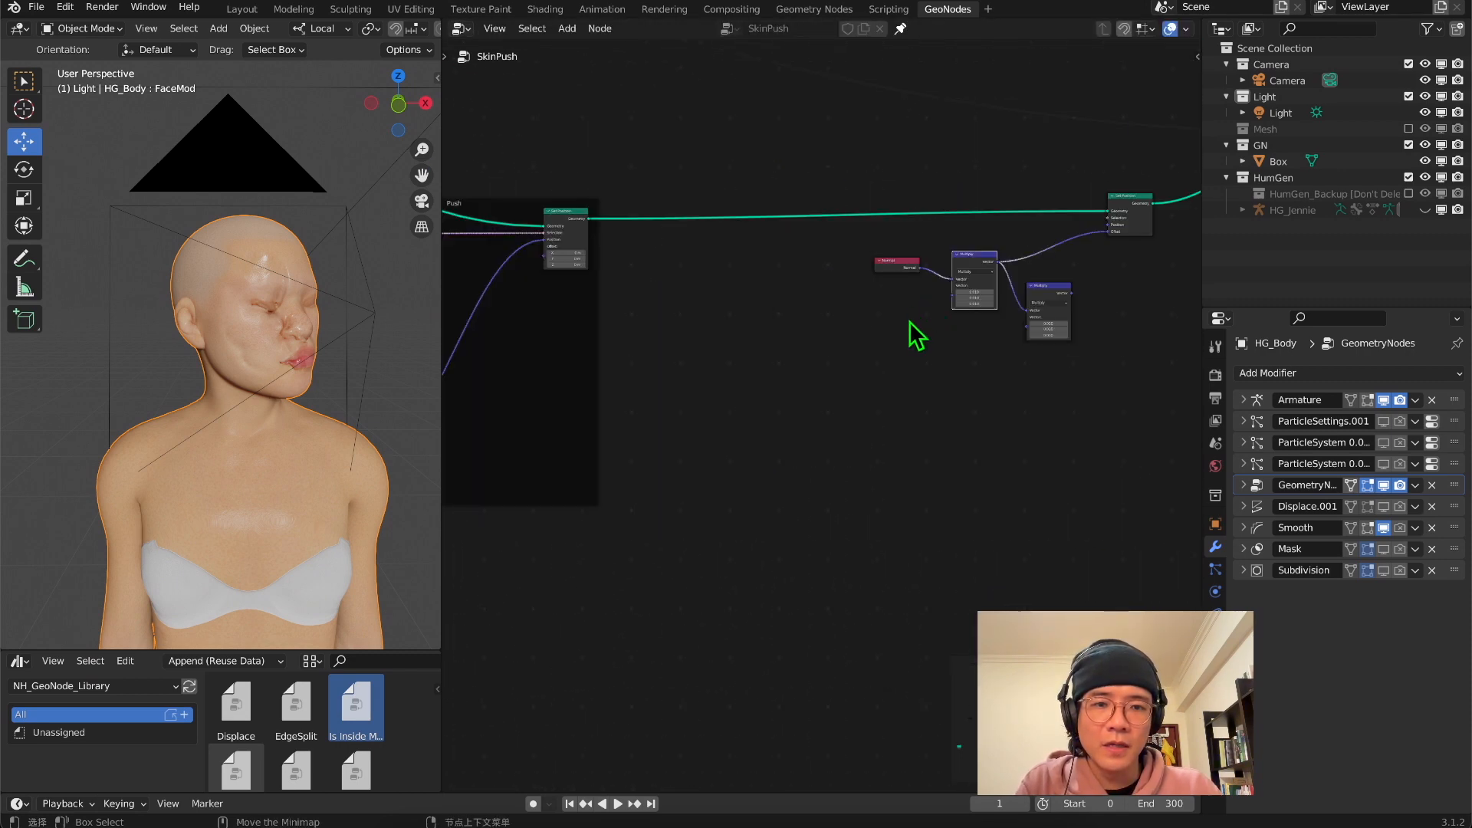
middle_drag(853, 367, 1093, 292)
scroll(579, 381, up, 2)
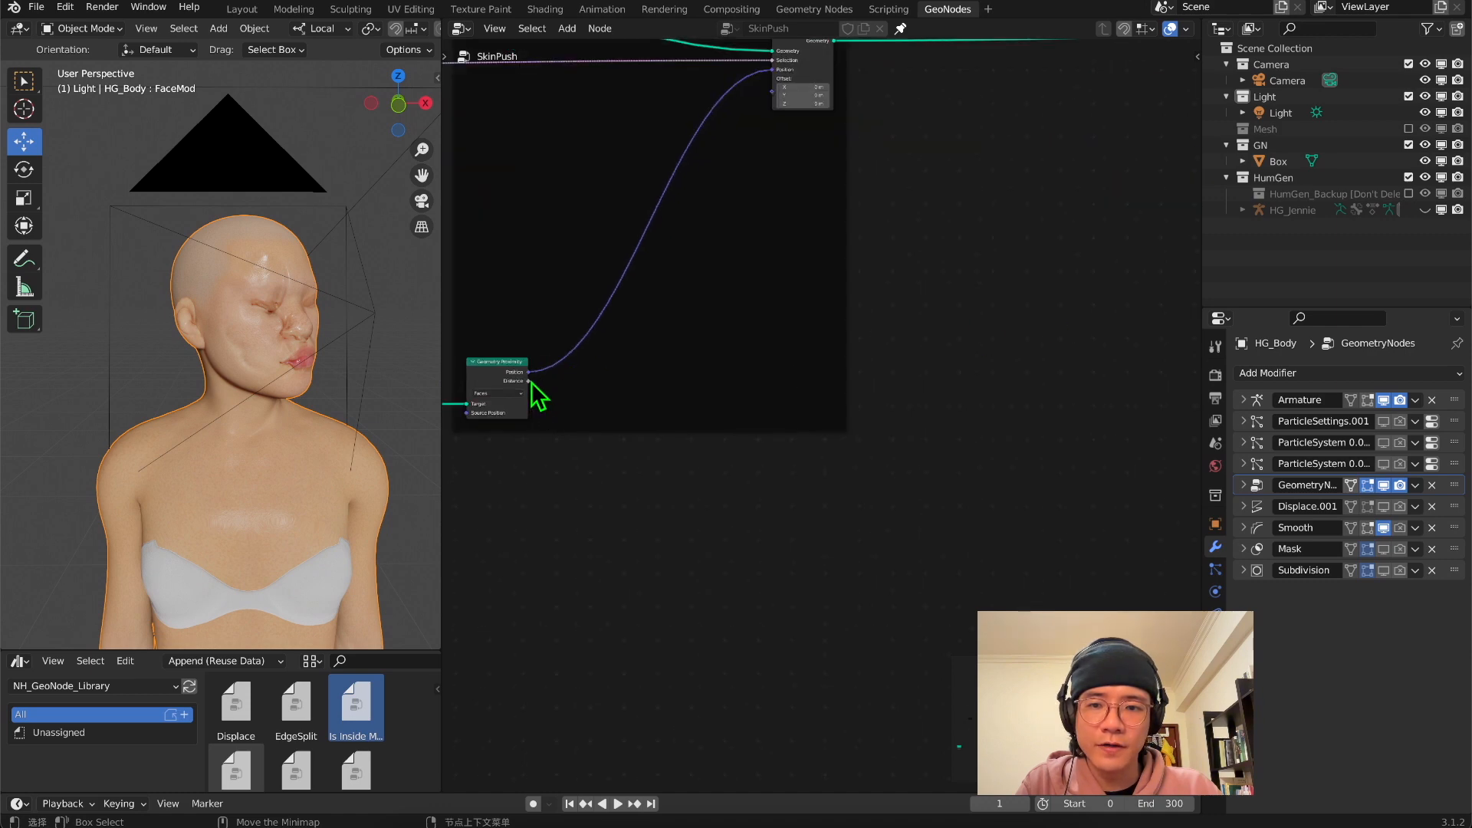
drag(530, 382, 1057, 192)
Insert a ColorRamp between the Geometry Proximity Distance and the second Multiply, and move the ramp's white stop to position 0.059
middle_drag(1044, 249, 739, 515)
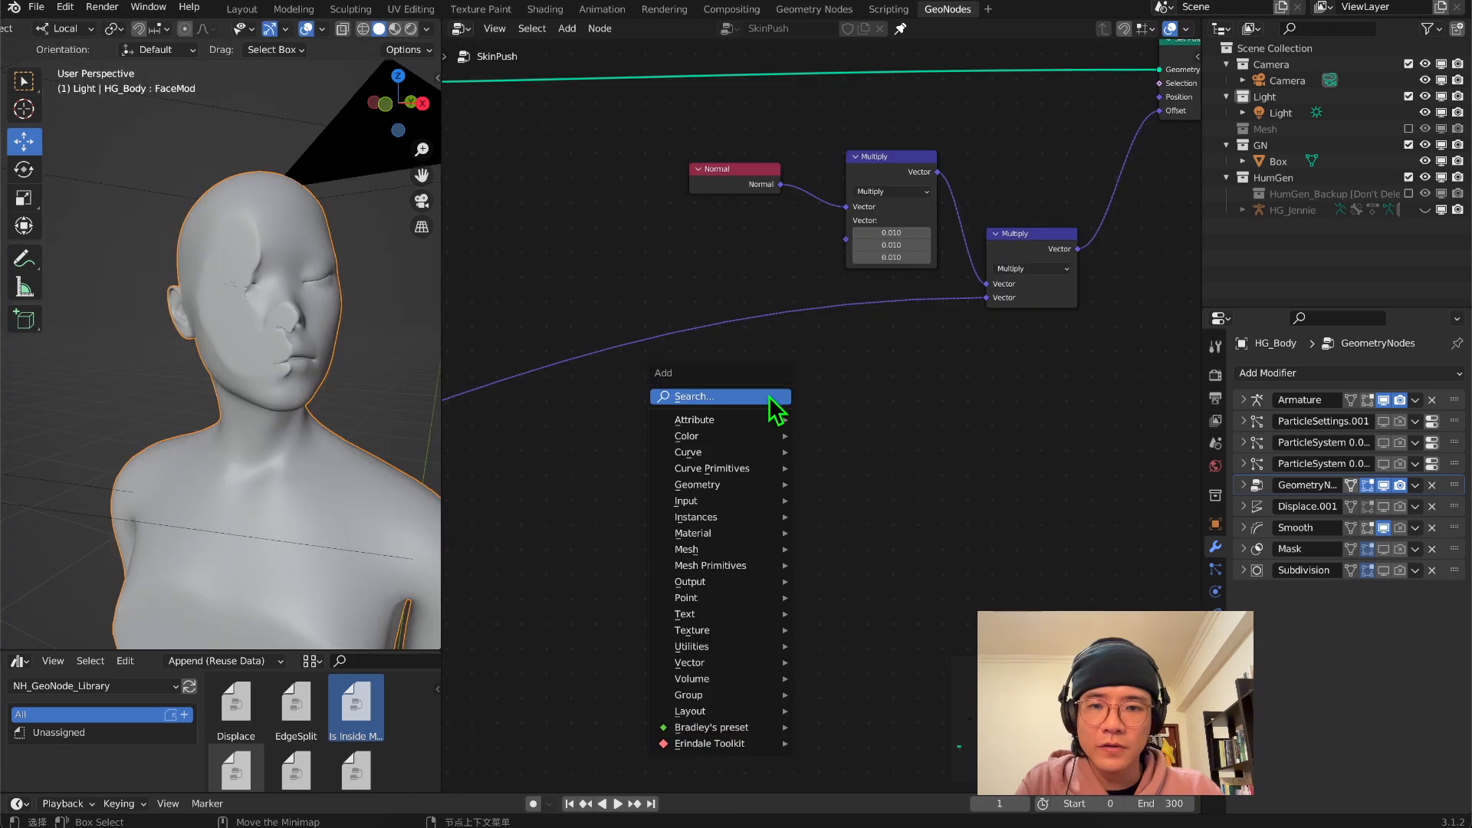
click(779, 411)
text(ram)
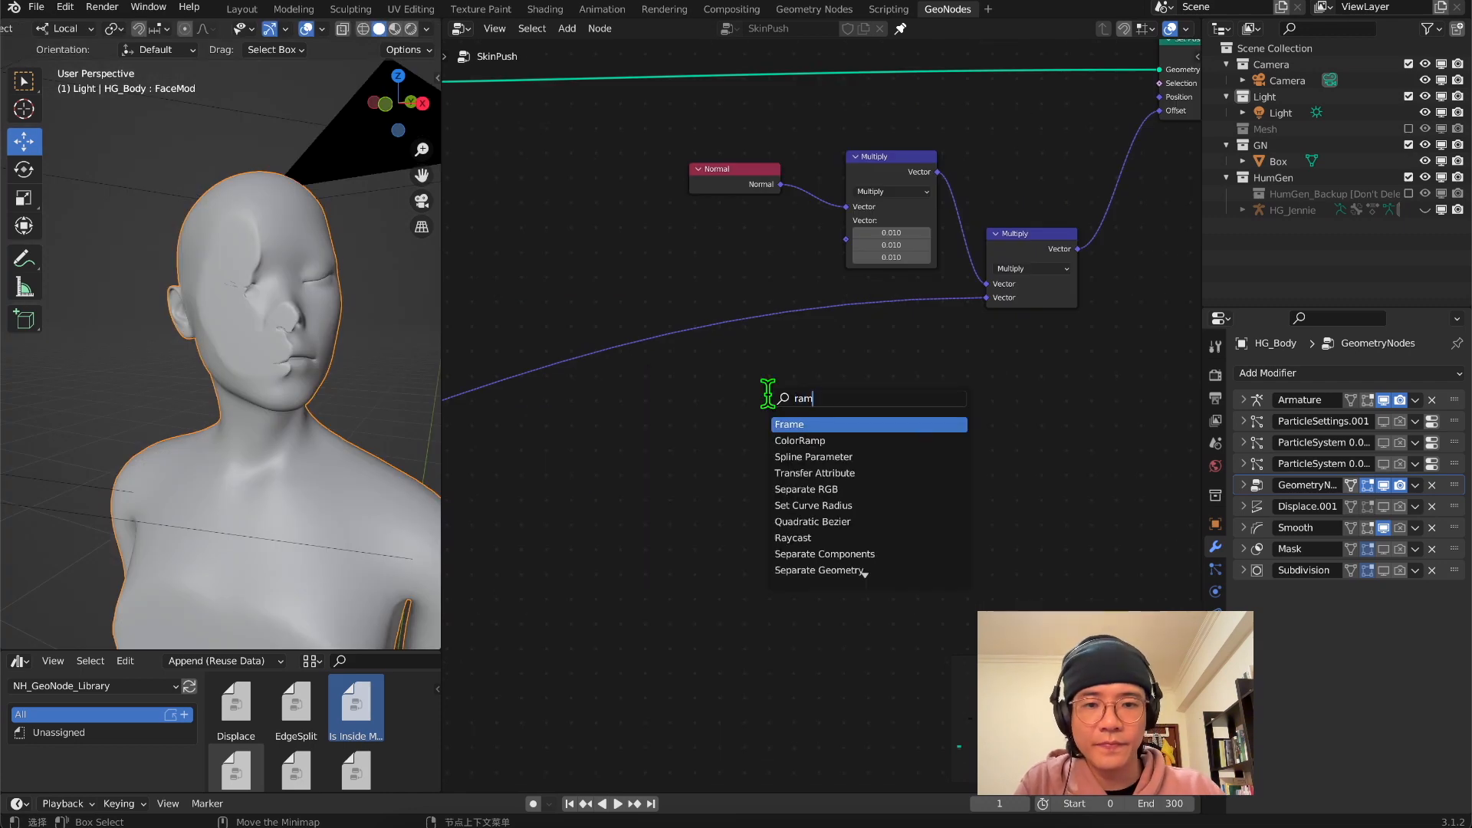
click(800, 440)
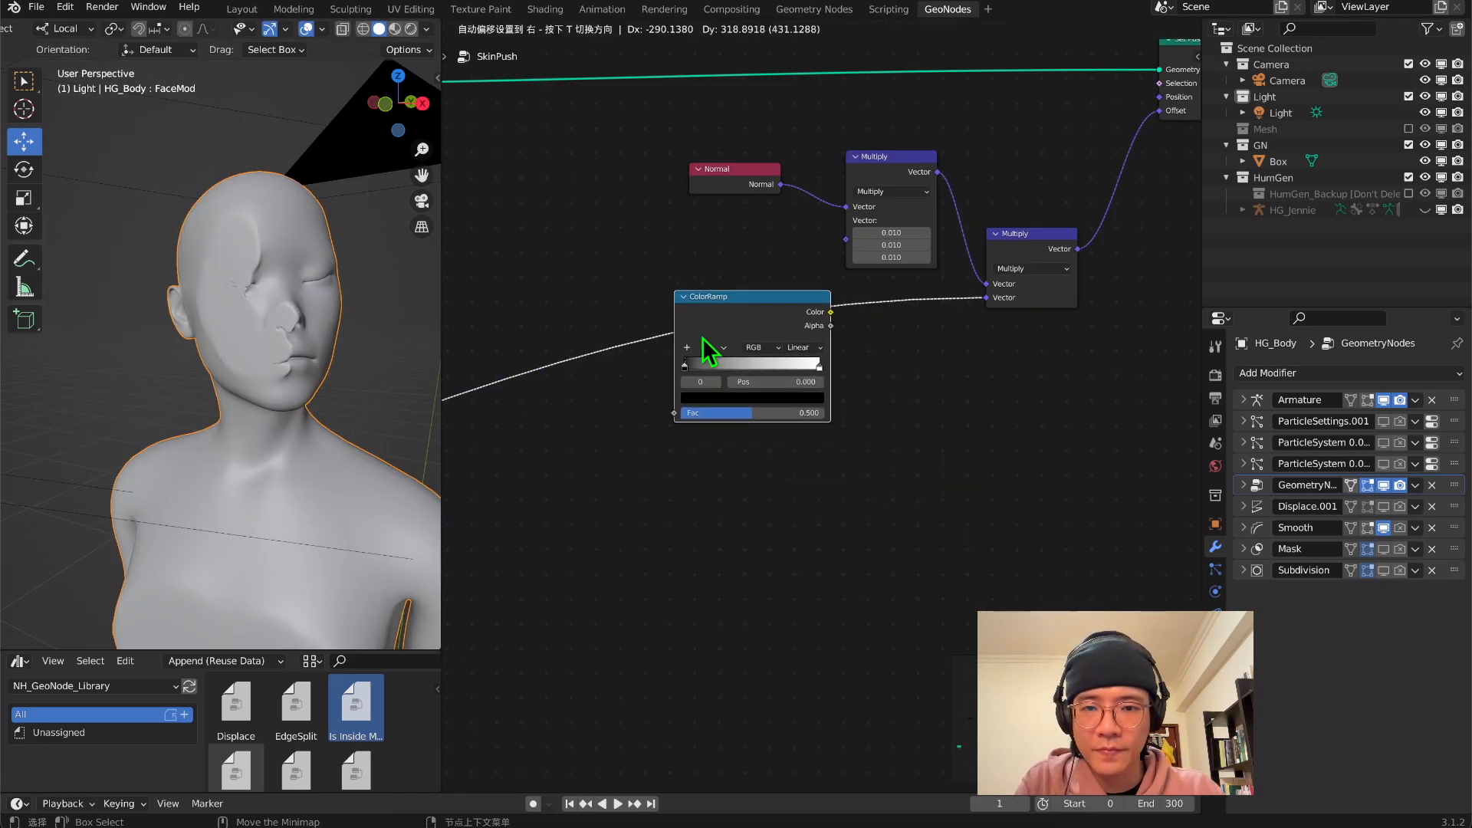
click(702, 337)
drag(693, 367, 696, 377)
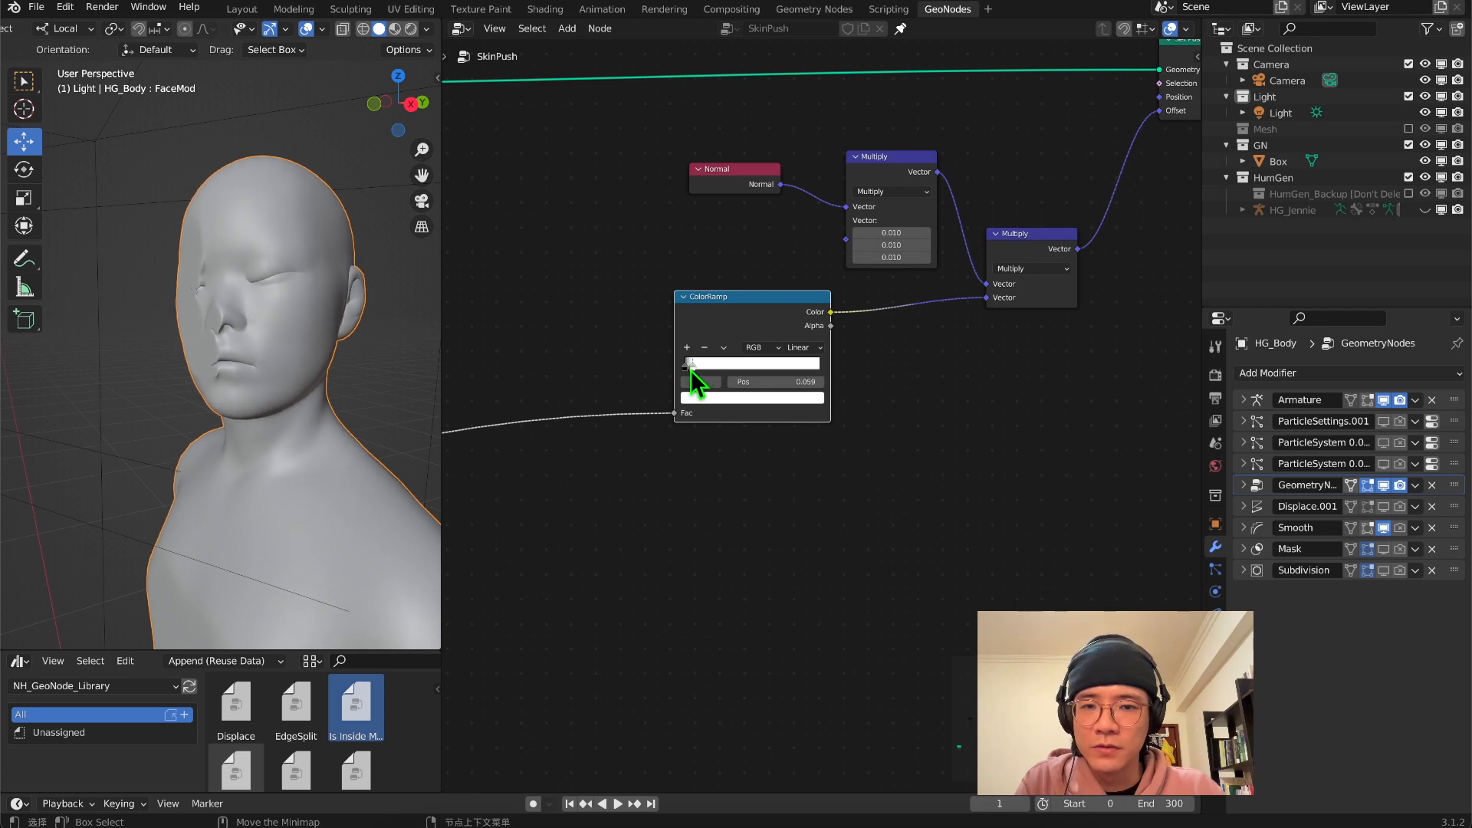
Examine the swollen head and upper body in the right orthographic view
middle_drag(210, 353, 156, 354)
key(KP_3)
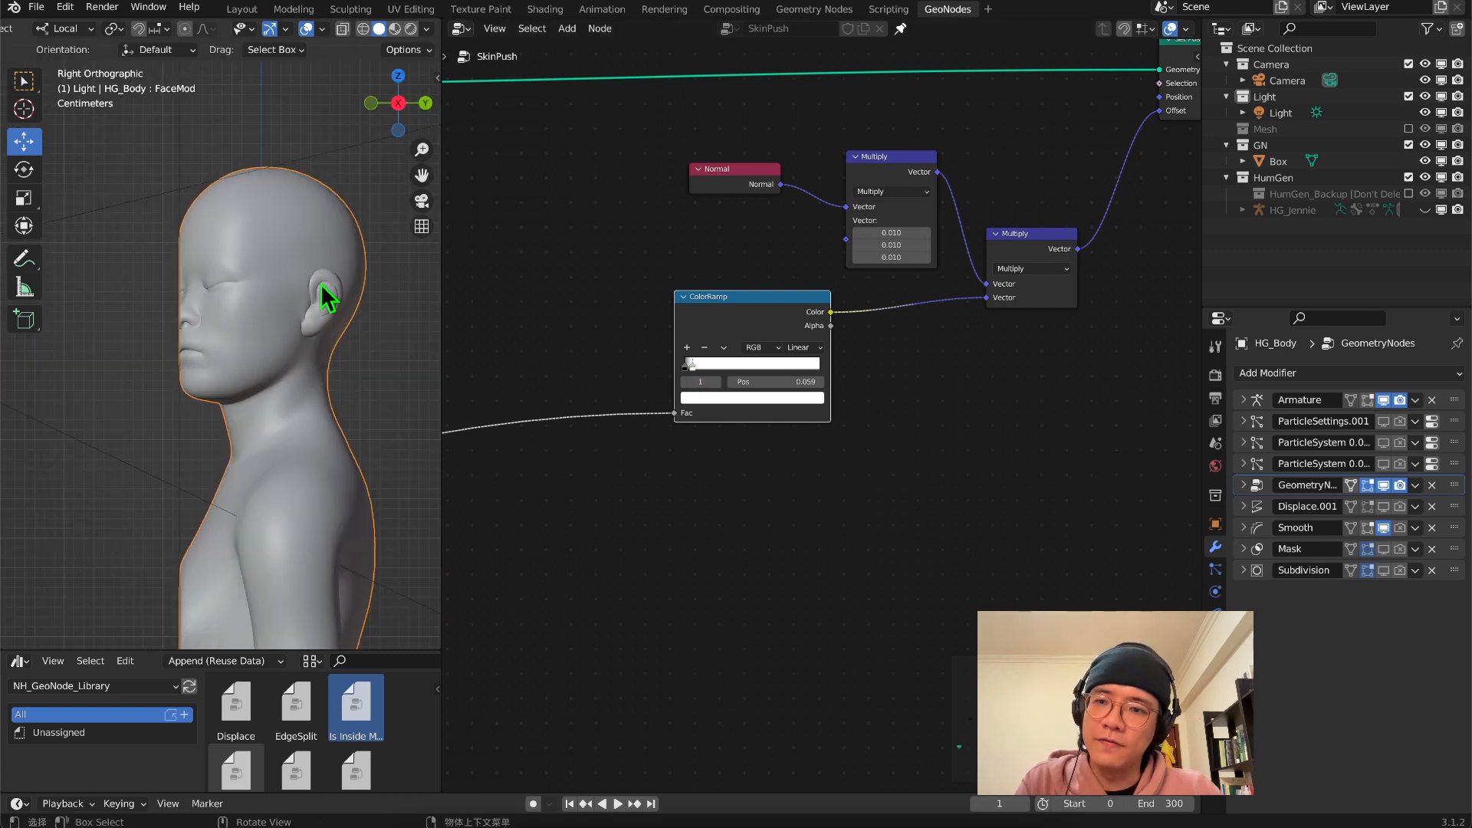
scroll(259, 312, up, 3)
scroll(201, 302, down, 6)
scroll(227, 317, up, 4)
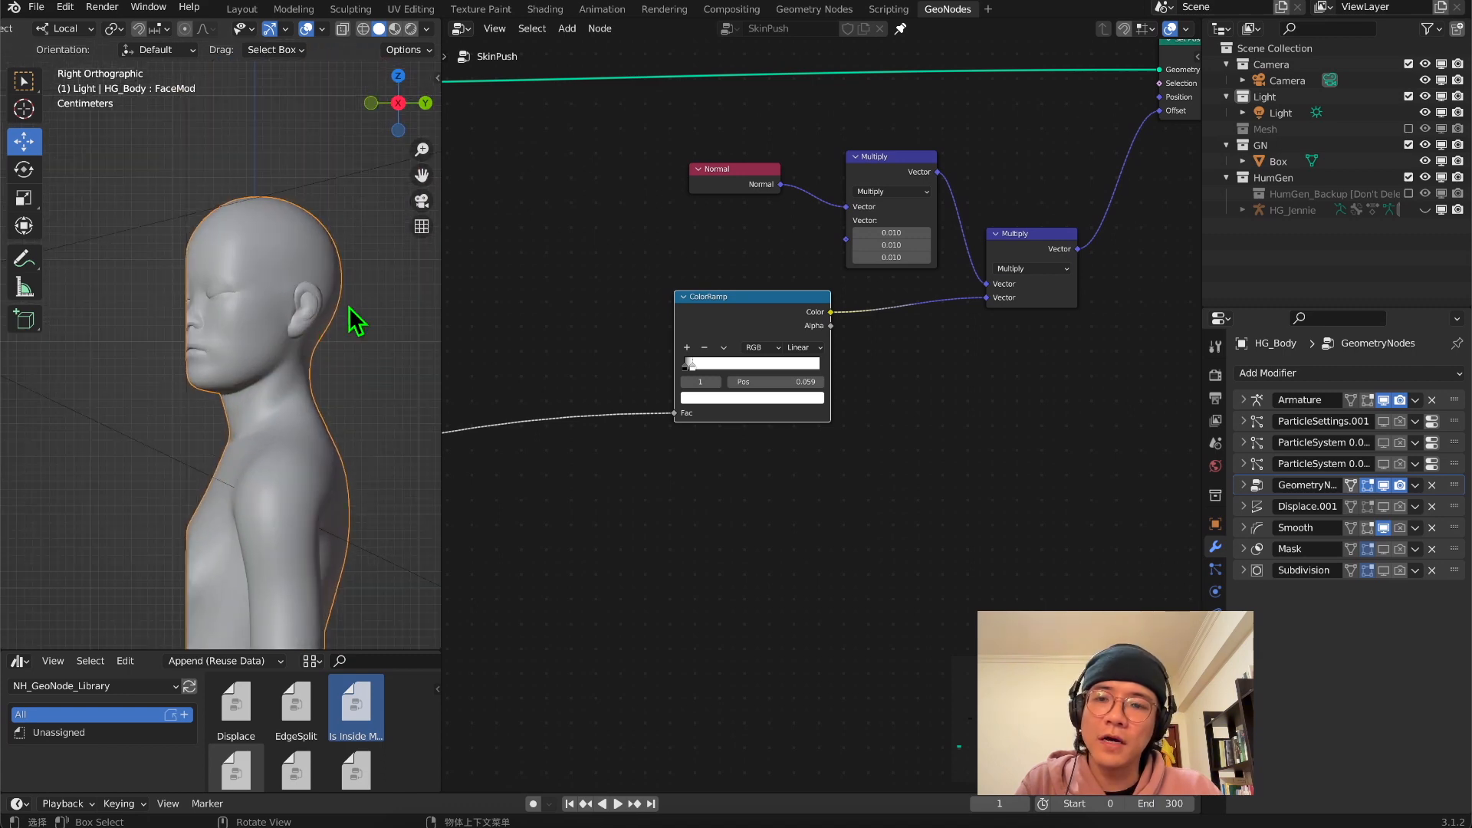
scroll(193, 198, down, 4)
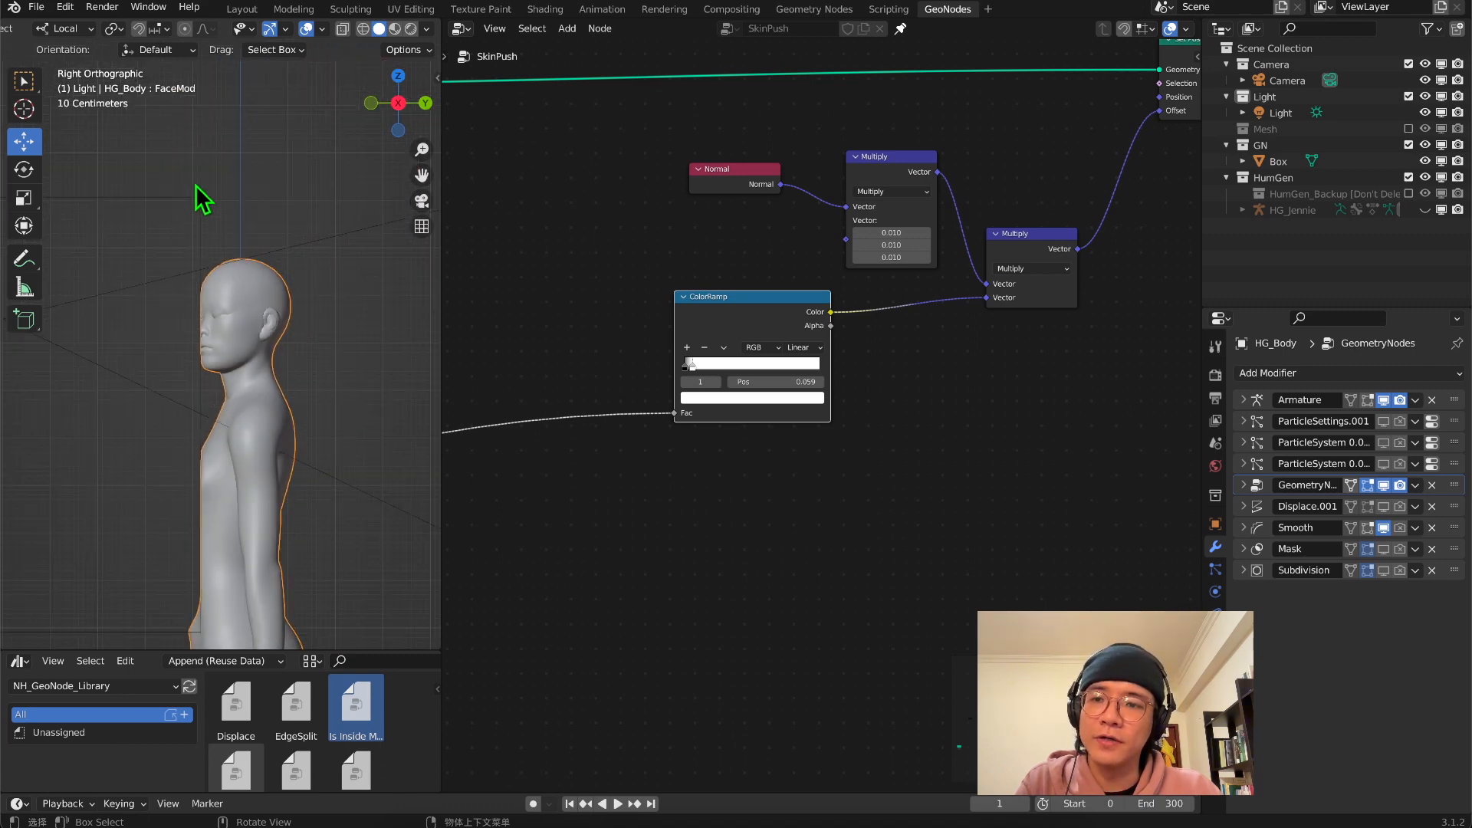
scroll(192, 292, down, 2)
scroll(207, 289, up, 4)
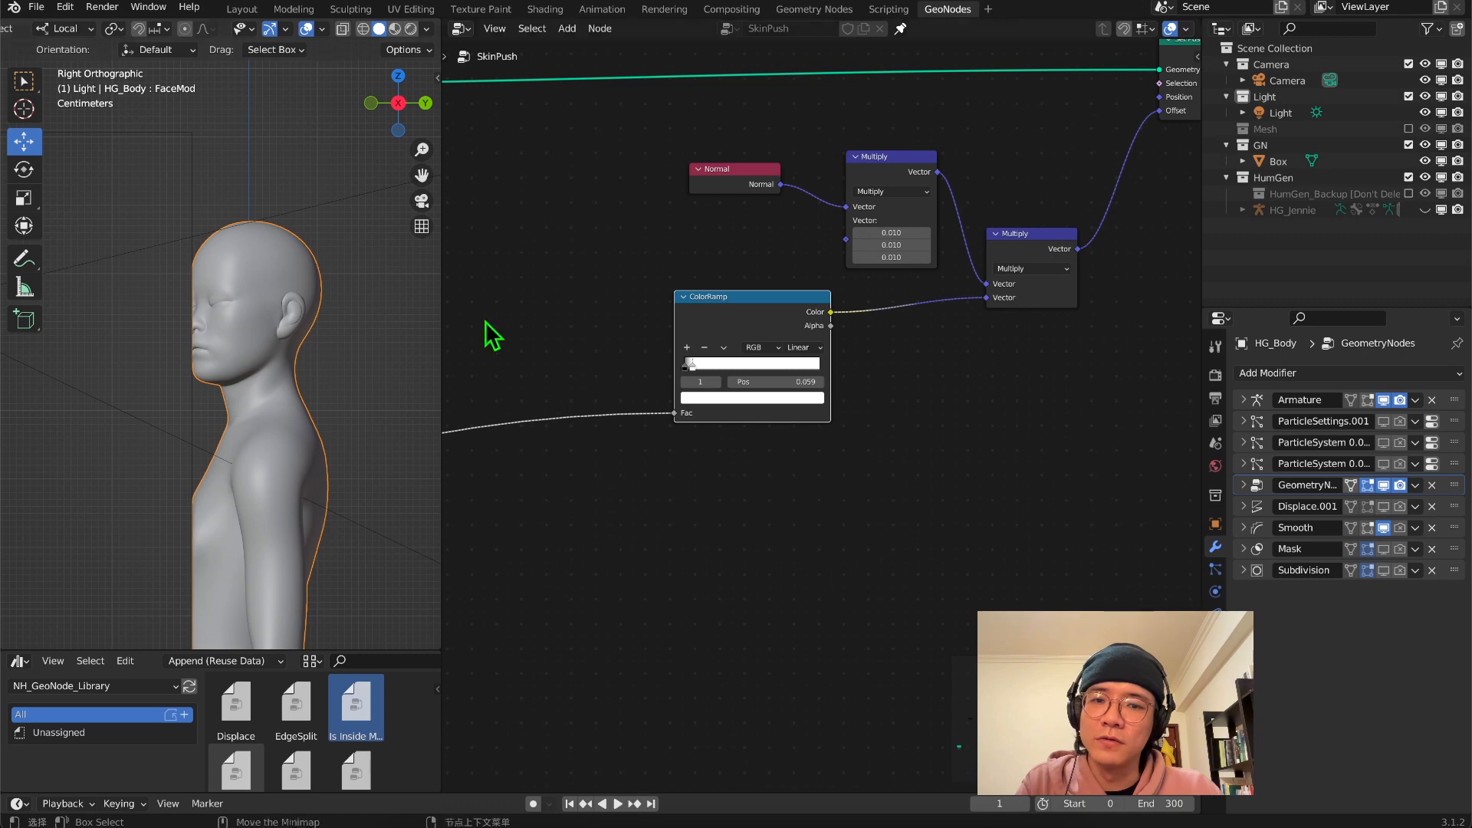
scroll(176, 324, up, 3)
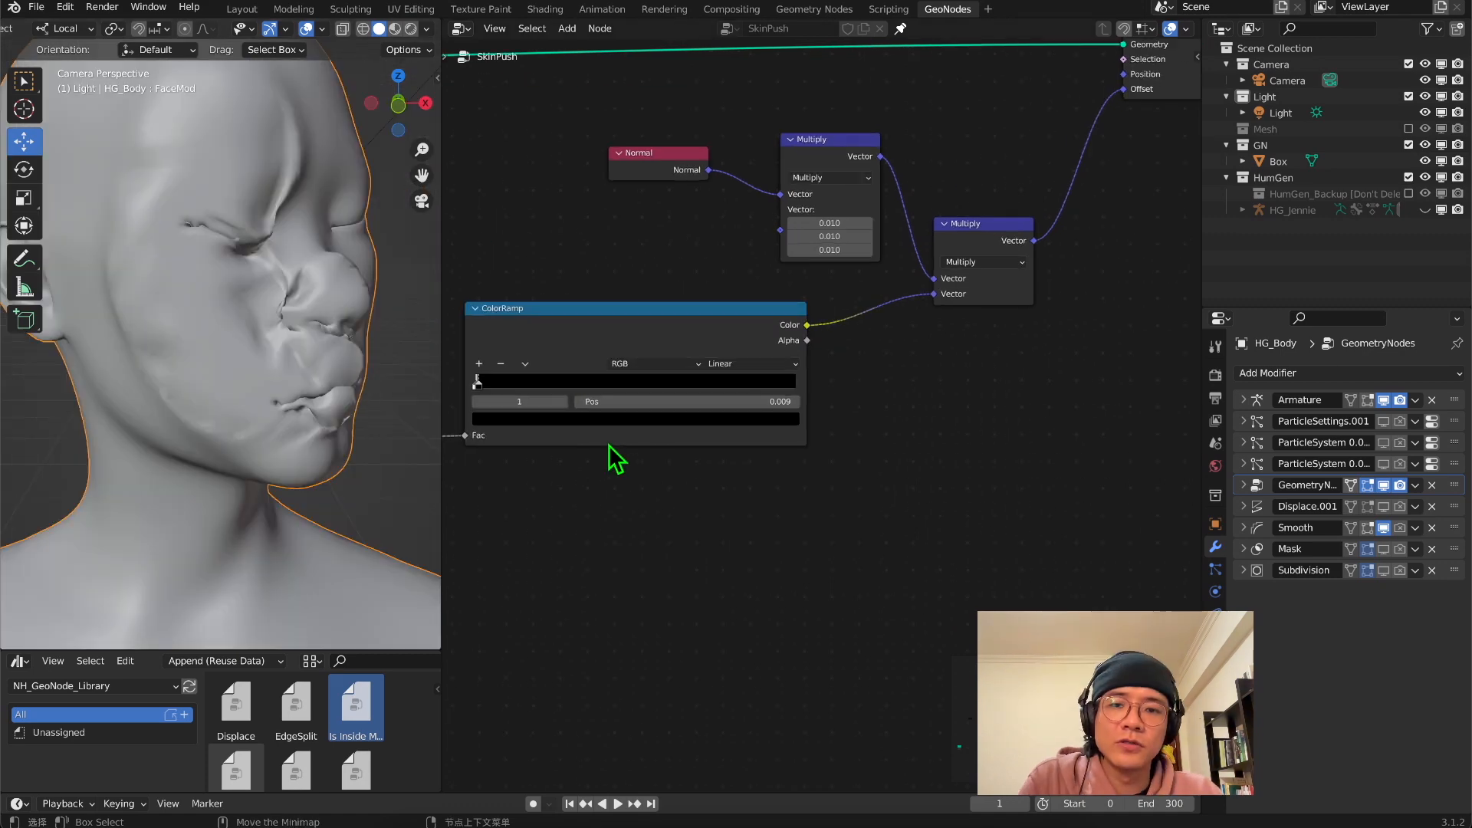
Reverse the ColorRamp to run from white to black, with the black stop at position 0.009
middle_drag(608, 453, 920, 467)
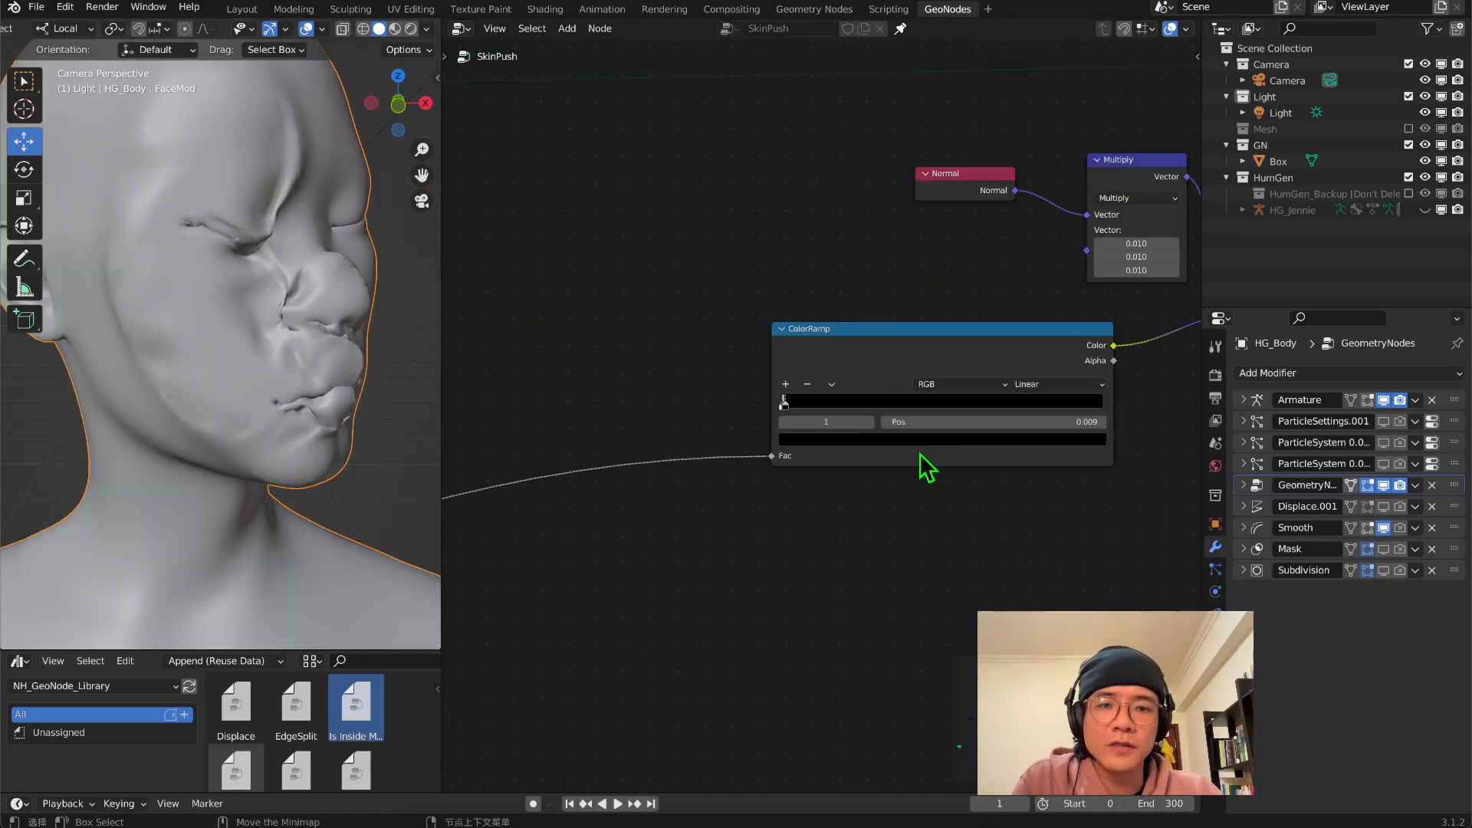
scroll(805, 422, up, 2)
scroll(659, 393, up, 1)
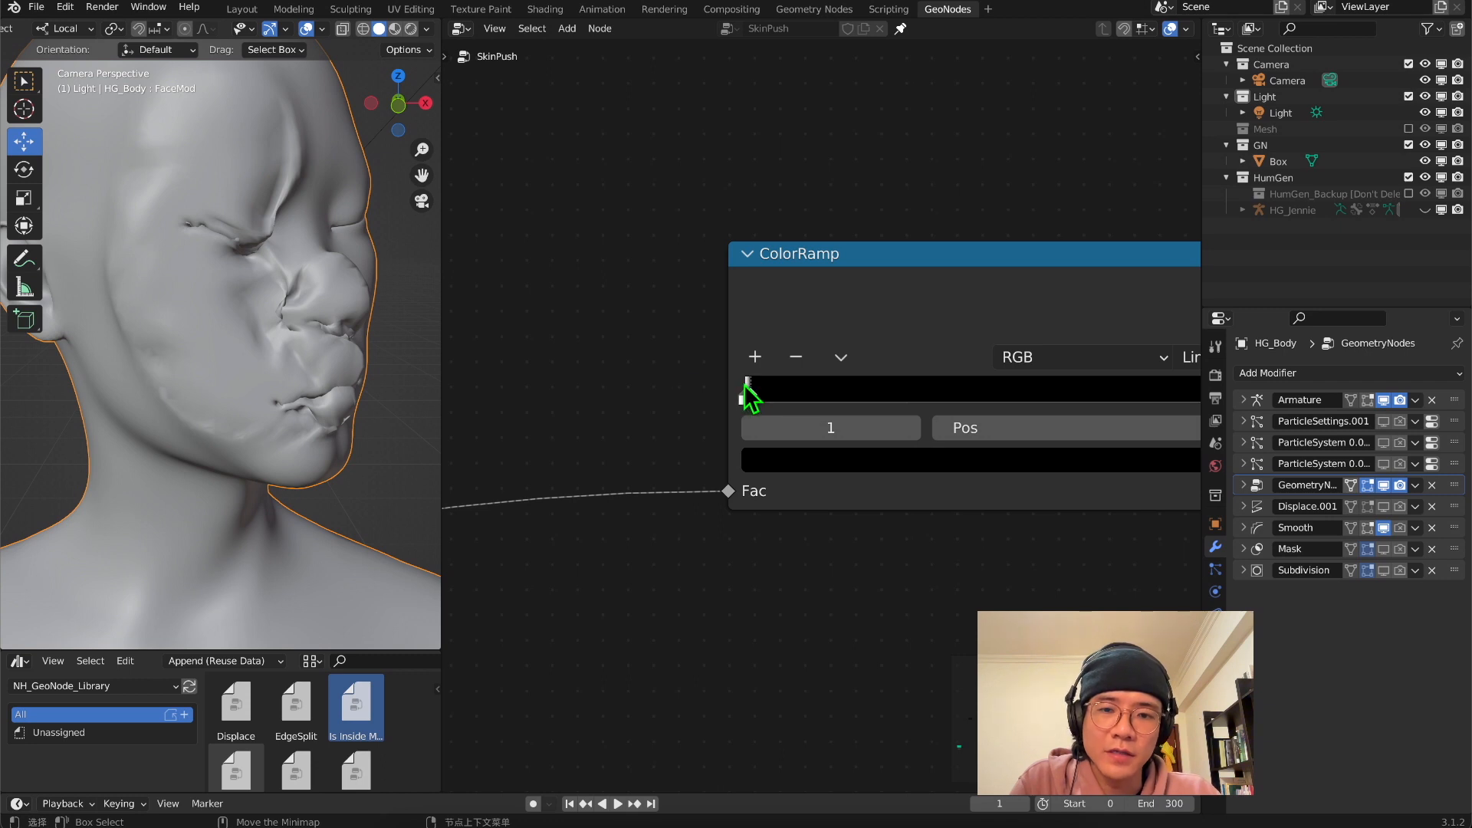
middle_drag(736, 352, 548, 351)
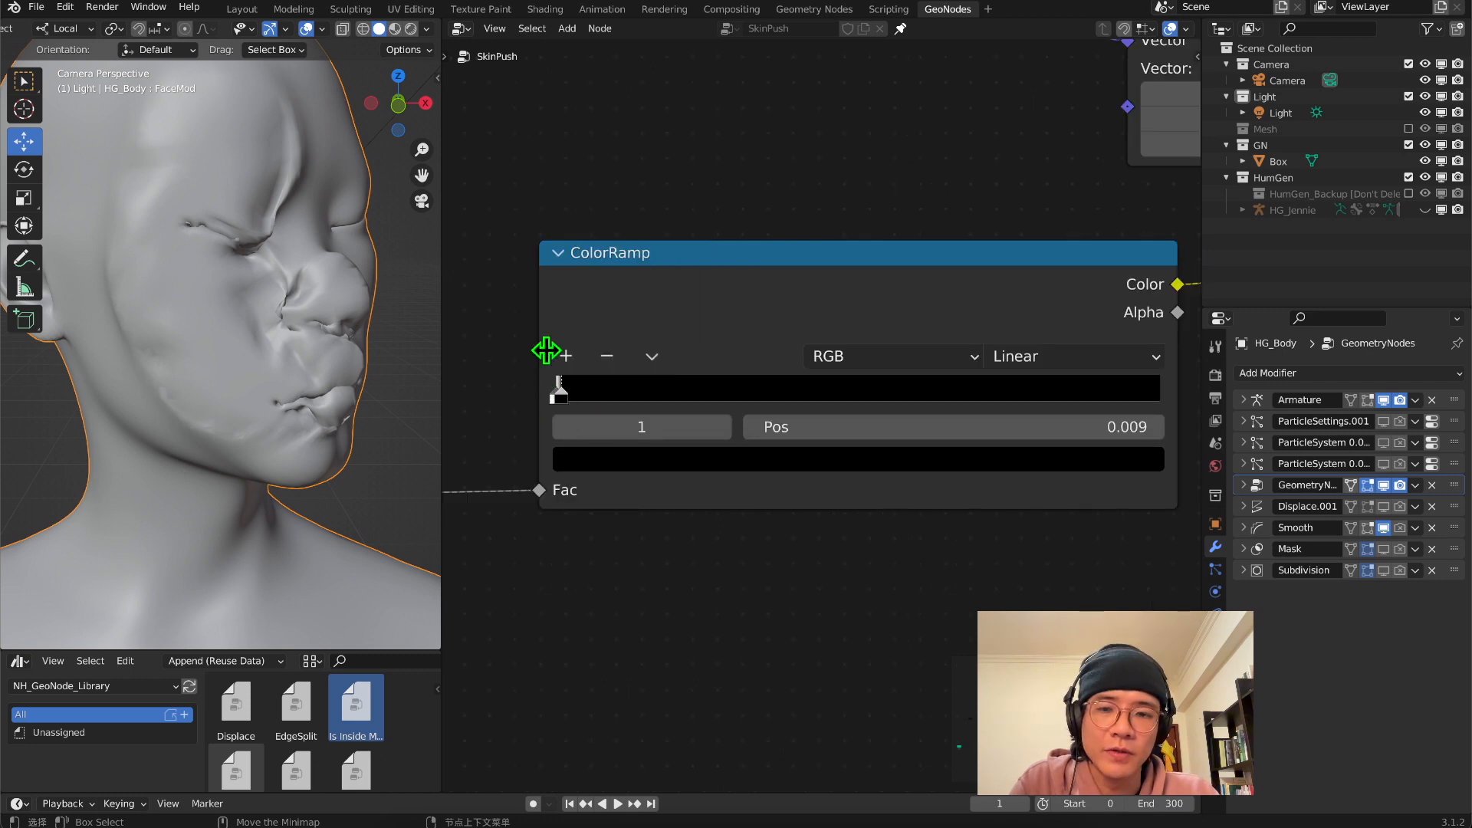
Inspect the pressed face in profile to check how the skin bulges around the contact plane
click(423, 103)
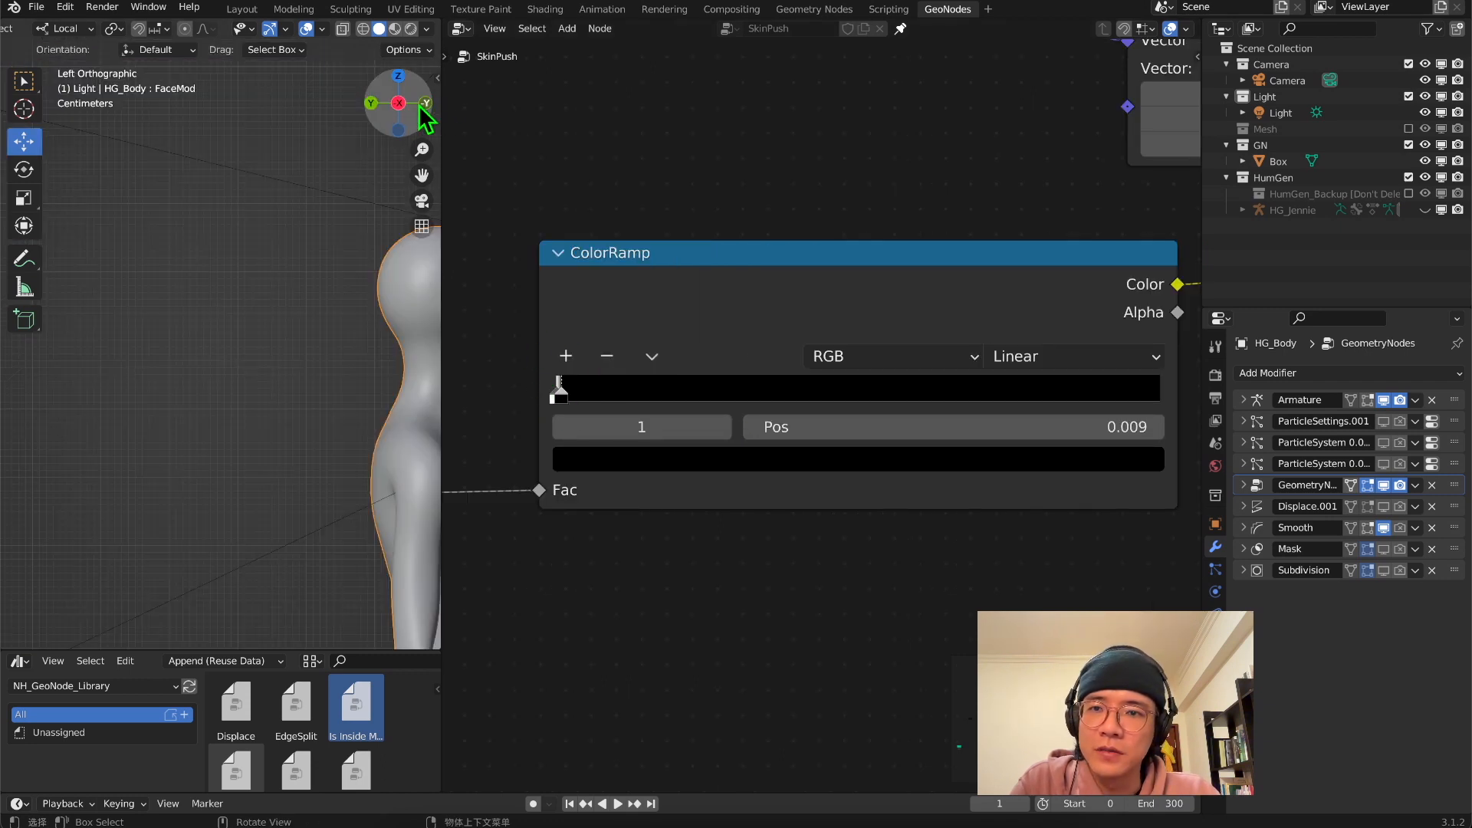
shift+middle_drag(327, 361, 254, 402)
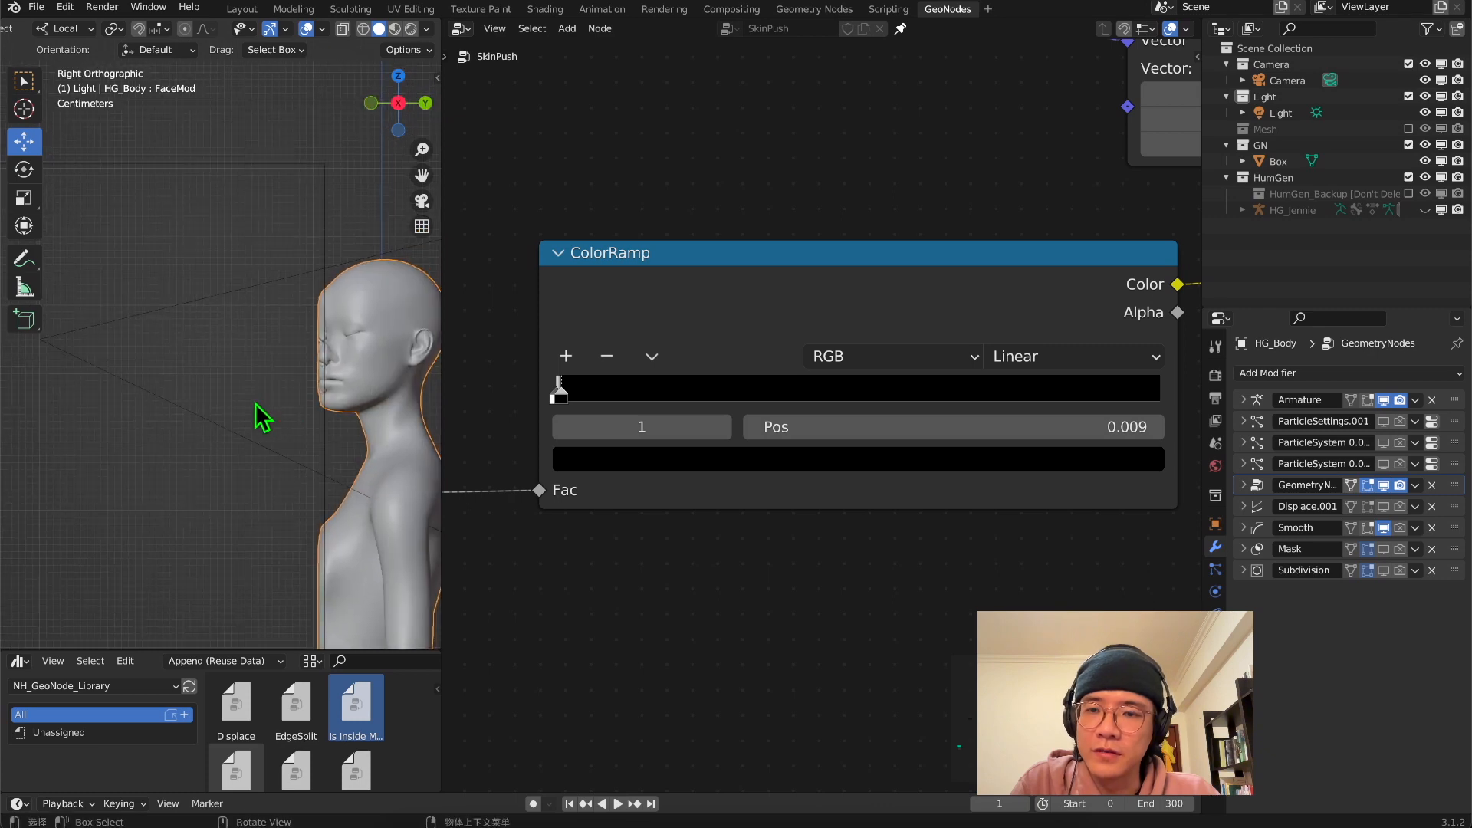
scroll(255, 402, up, 4)
shift+middle_drag(374, 408, 224, 415)
scroll(365, 365, down, 1)
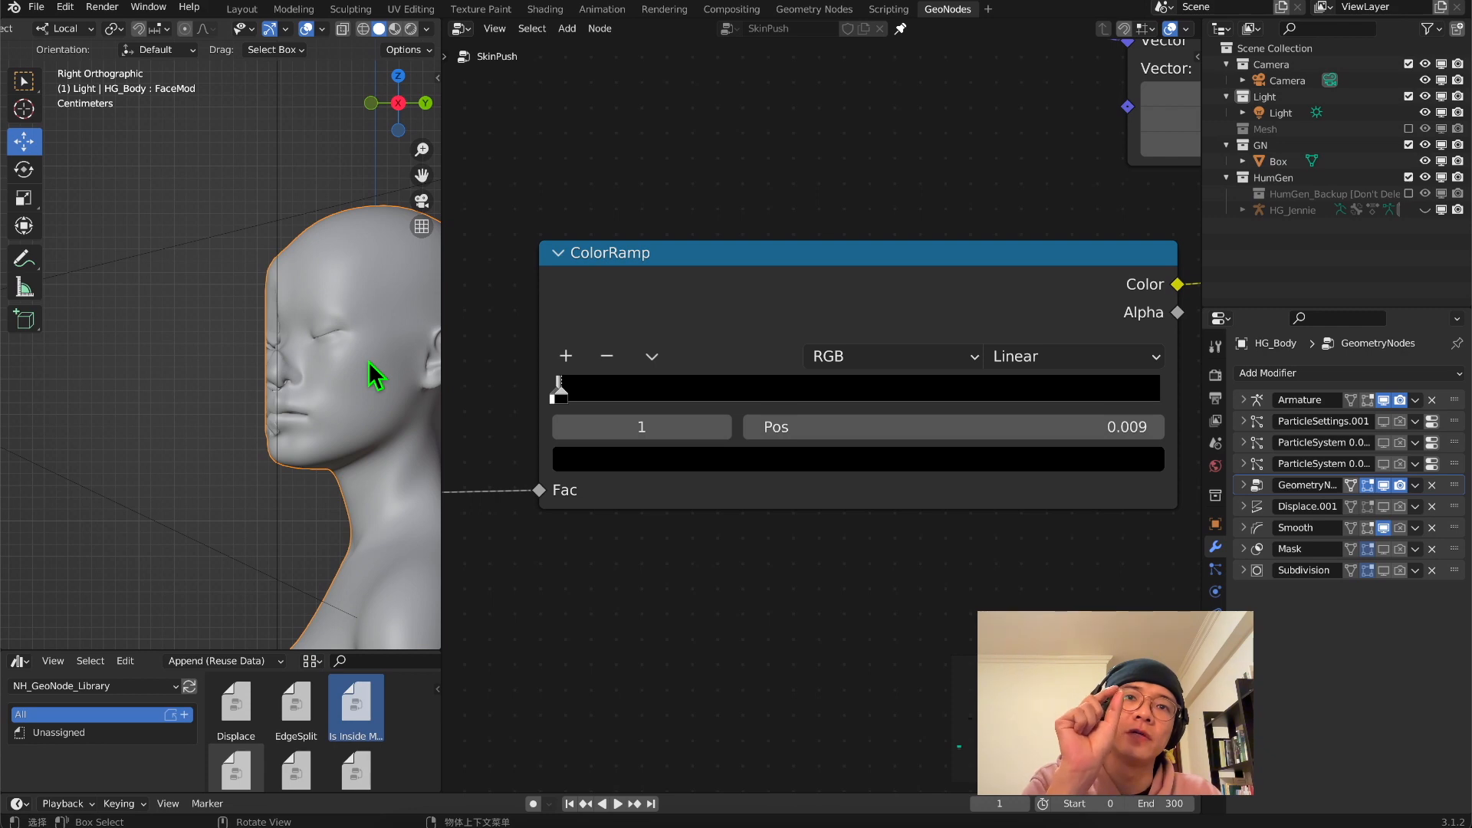
scroll(273, 245, down, 3)
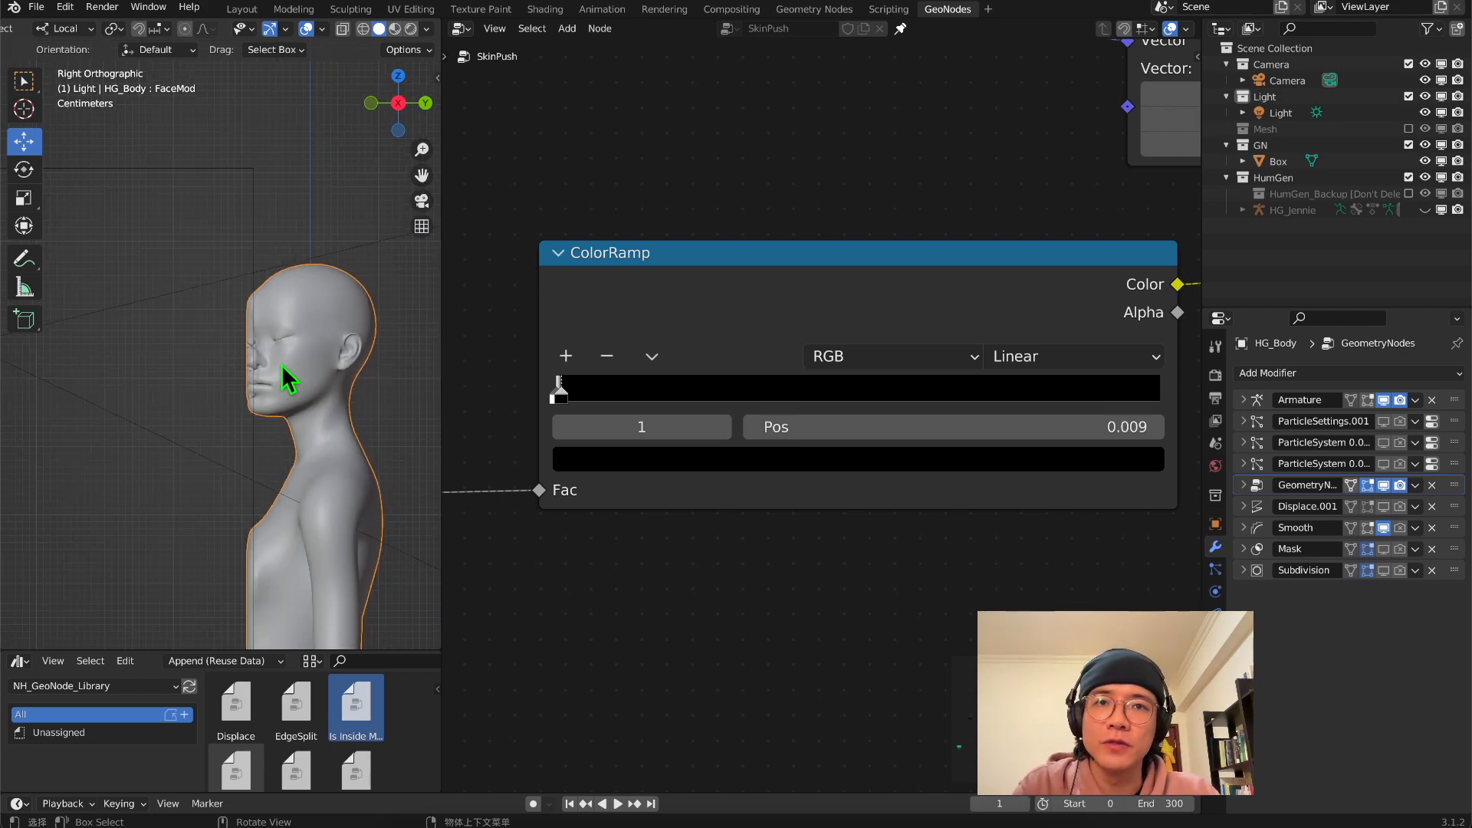
Raise the Subdivision Surface node's level and show the body through the camera
scroll(585, 427, down, 5)
scroll(645, 463, down, 8)
middle_drag(506, 479, 732, 480)
scroll(877, 371, up, 12)
middle_drag(798, 393, 867, 571)
scroll(855, 556, up, 3)
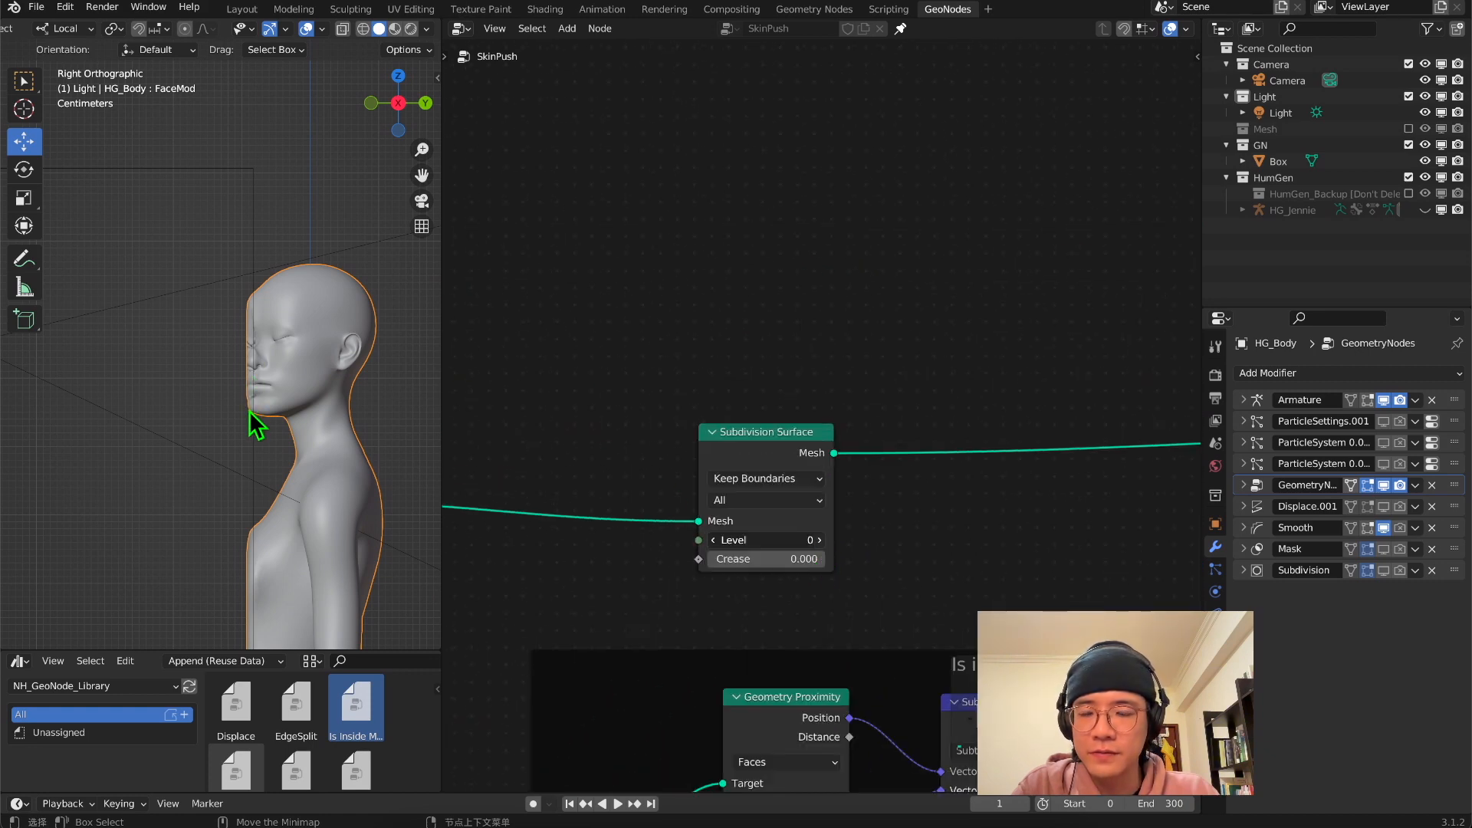
middle_drag(252, 402, 296, 395)
click(422, 201)
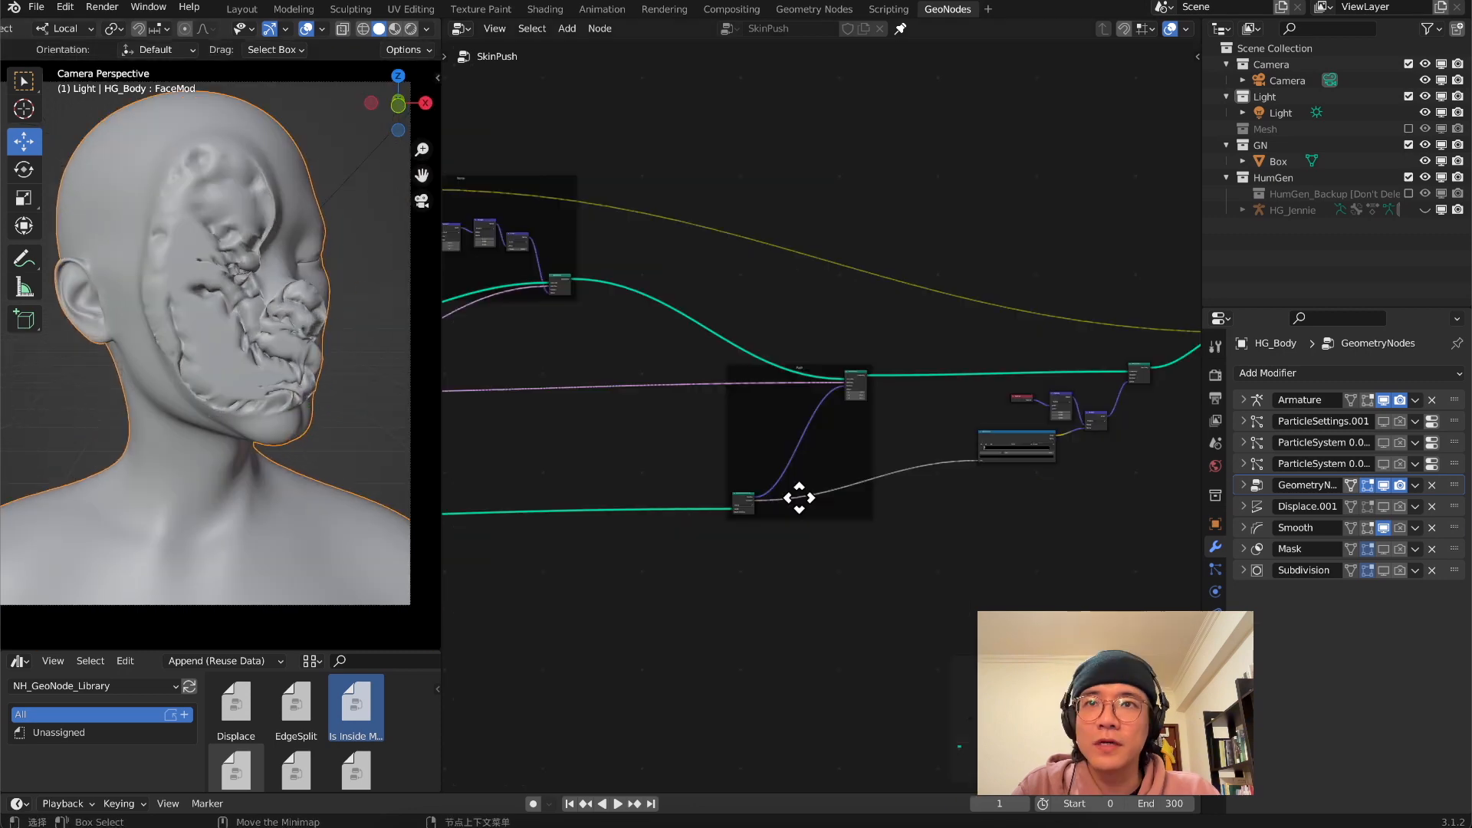
Check the deformed face in Material Preview shading and return the viewport to Solid shading
scroll(806, 447, up, 8)
scroll(943, 470, up, 3)
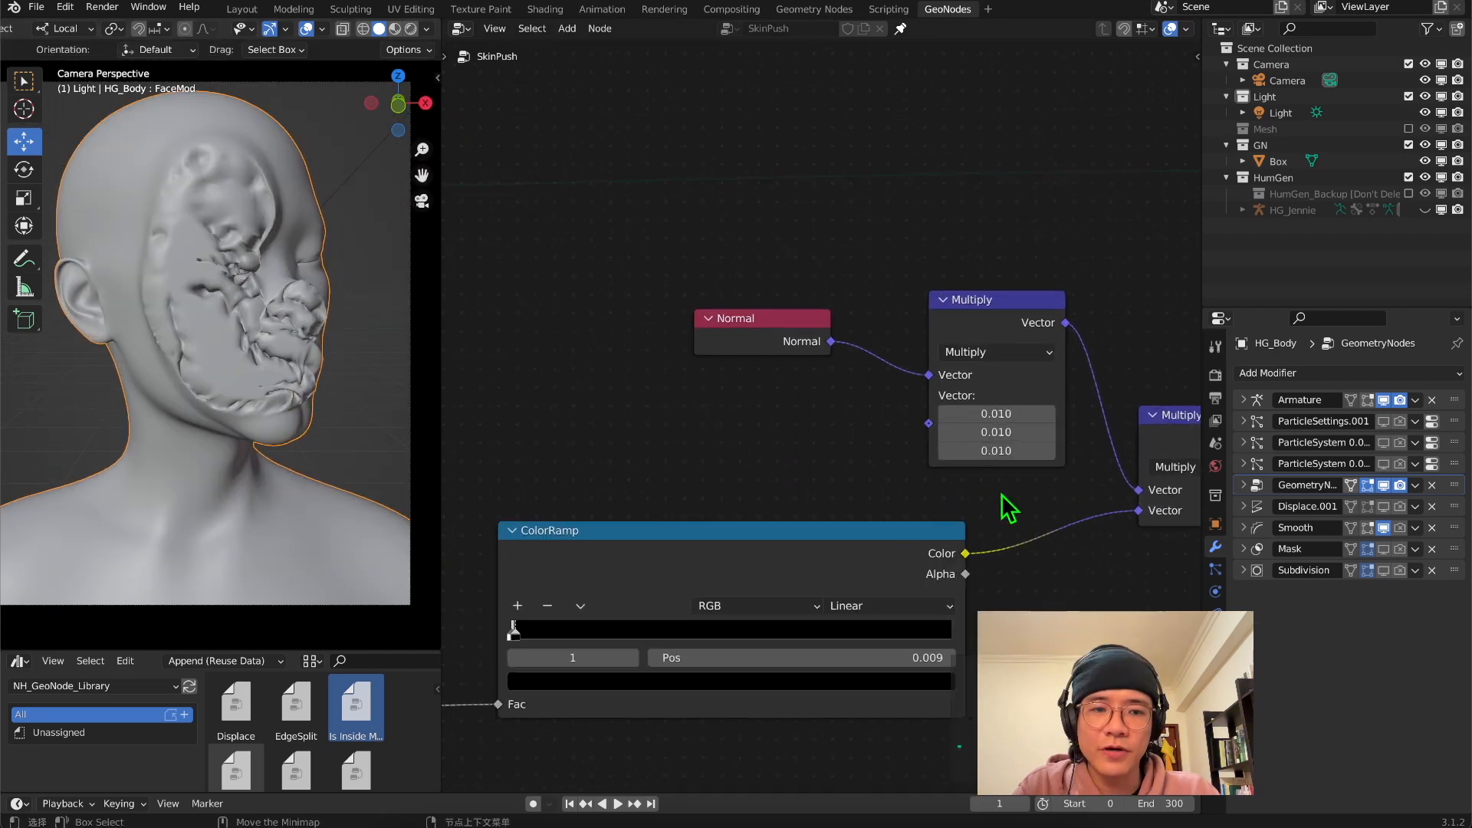
middle_drag(628, 555, 803, 464)
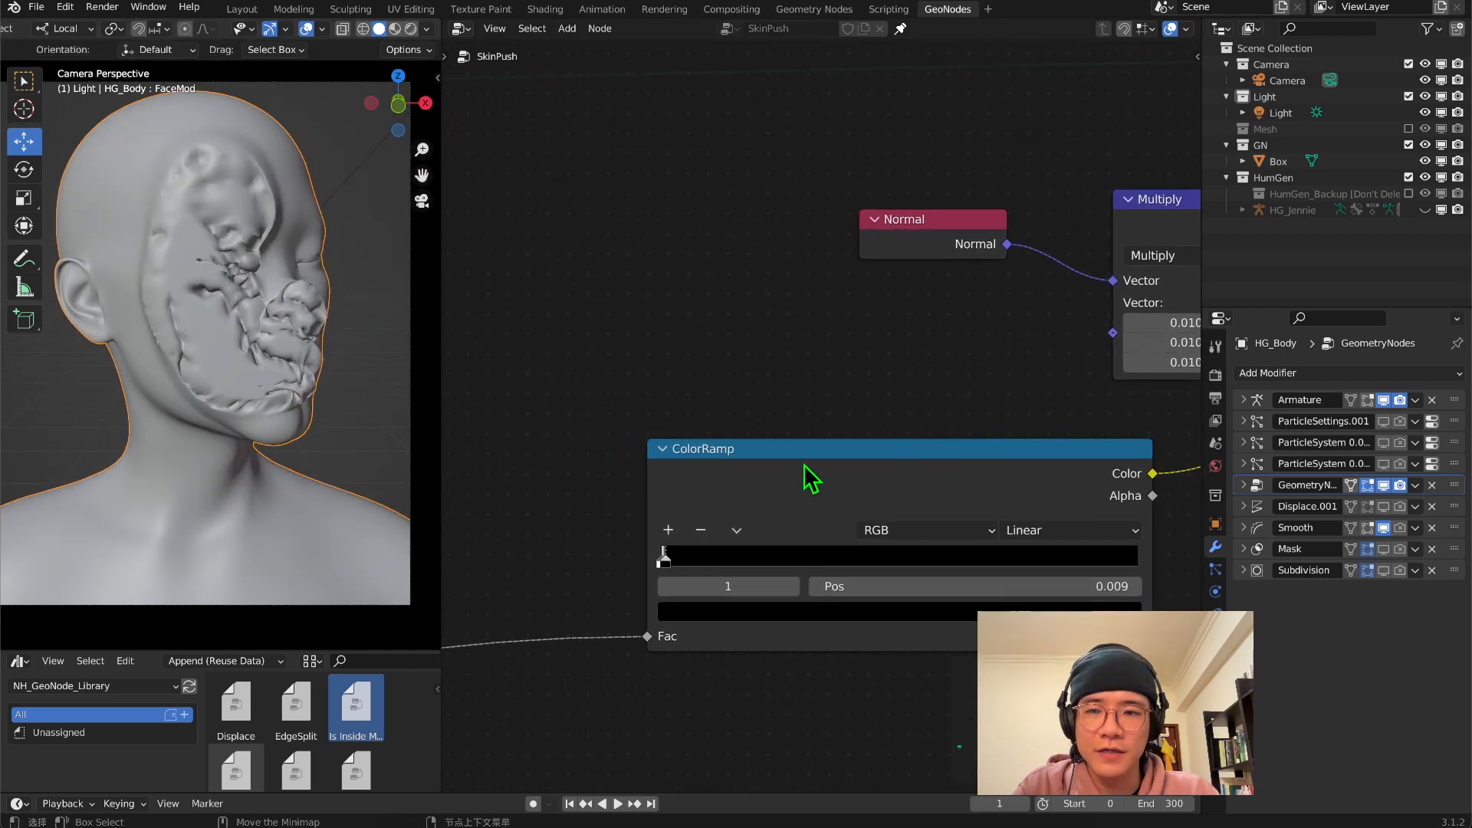
click(394, 29)
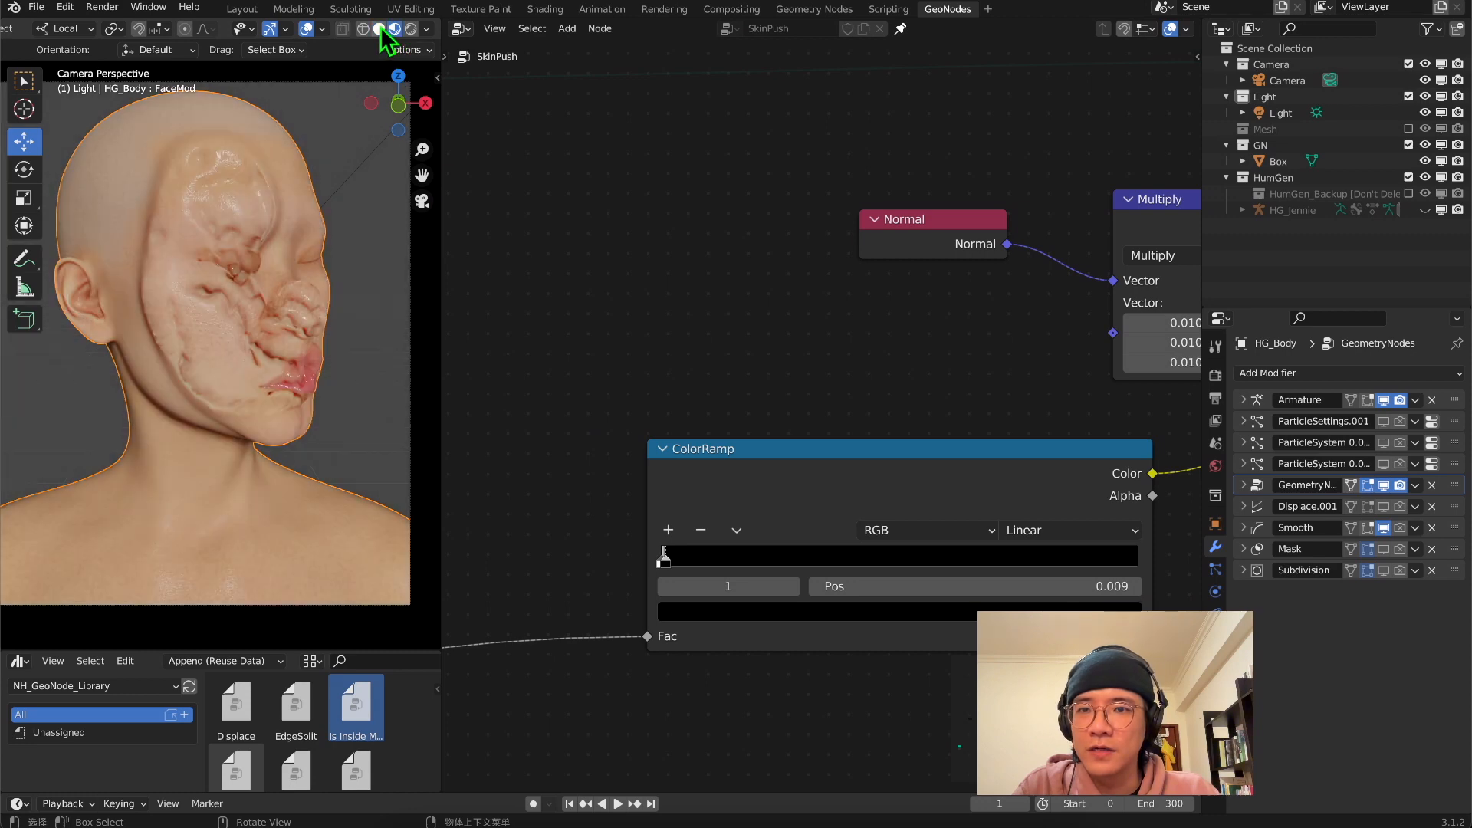
click(380, 28)
Move the ColorRamp aside and insert a math Multiply node between its Color output and the final vector Multiply
drag(1001, 458, 894, 527)
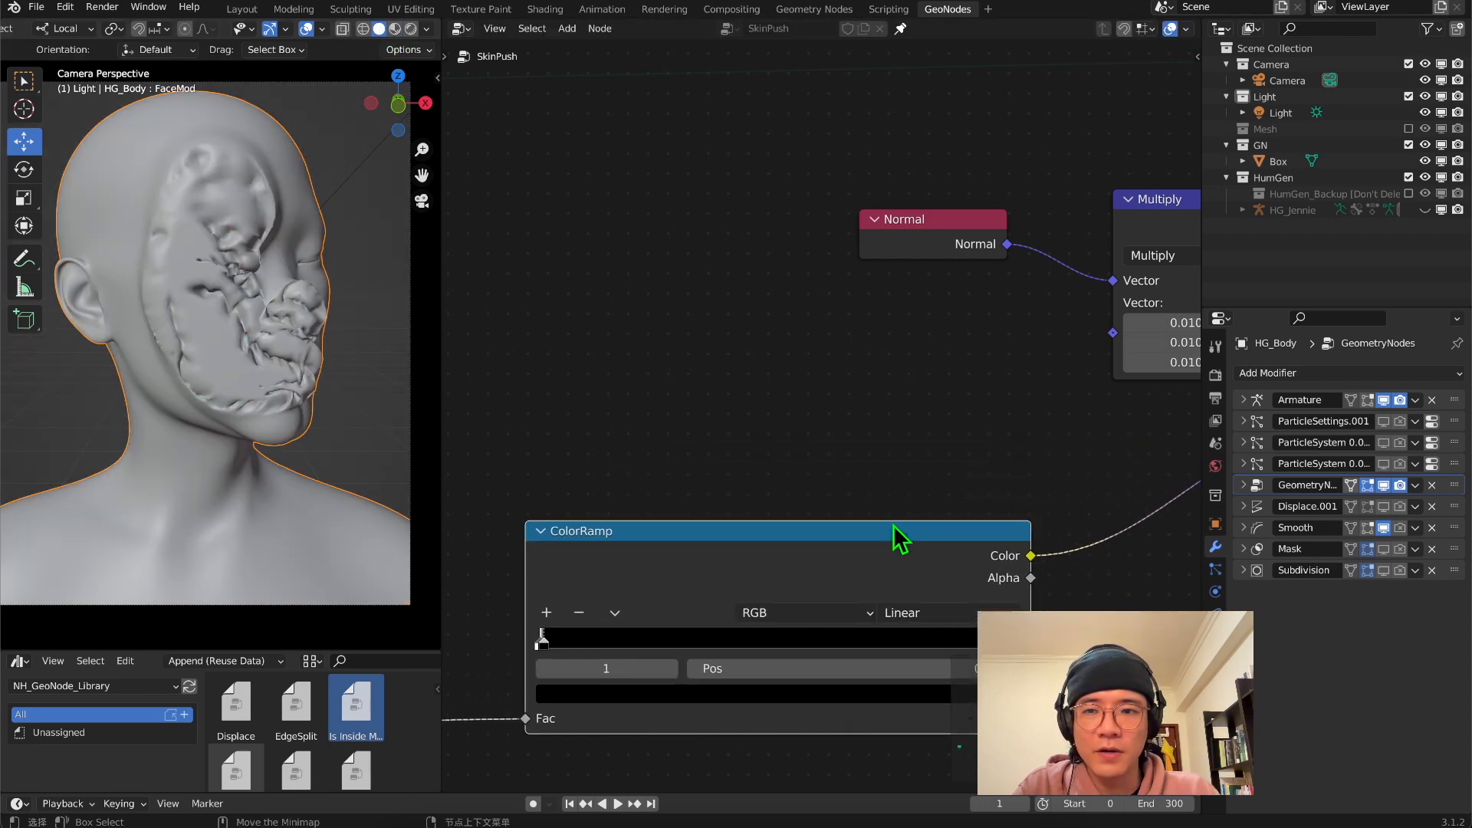
middle_drag(251, 409, 23, 396)
middle_drag(956, 561, 786, 409)
scroll(797, 418, down, 5)
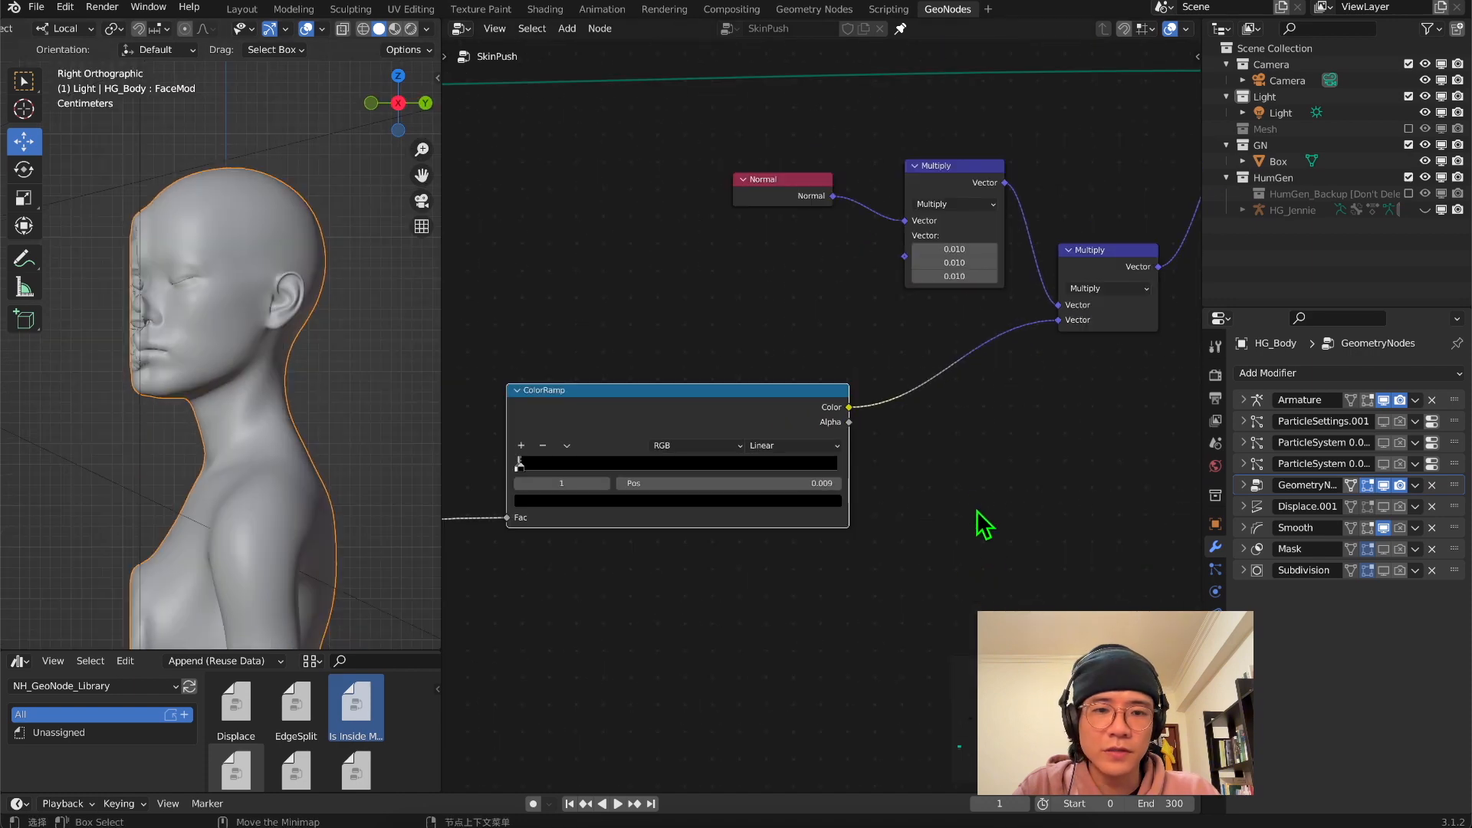
key(shift+a)
mouse_move(969, 492)
click(950, 469)
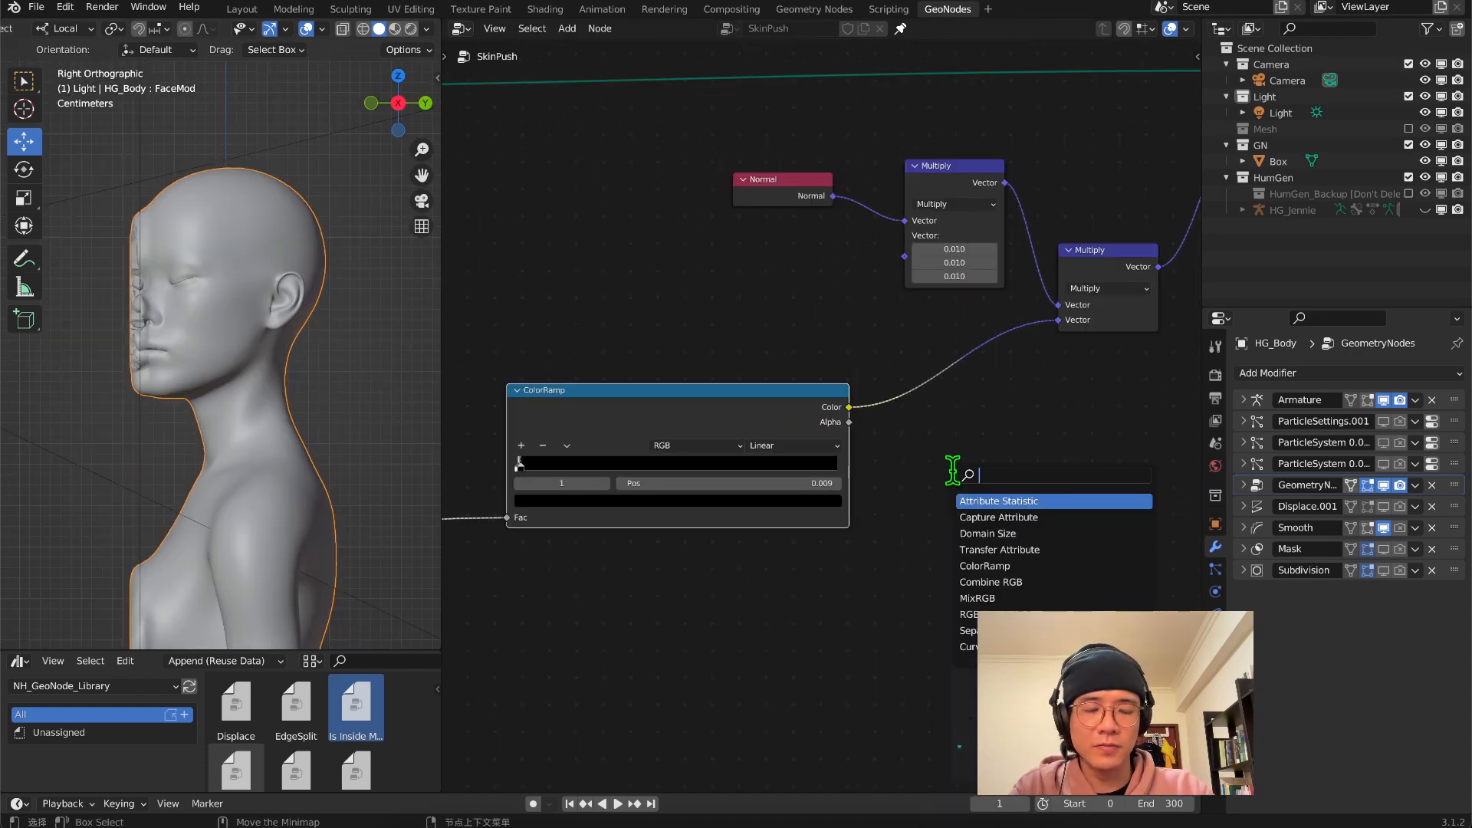
text(mult)
key(Return)
click(960, 414)
Set the new math Multiply node's value to 0.2 and show the face through the camera
middle_drag(332, 394, 431, 381)
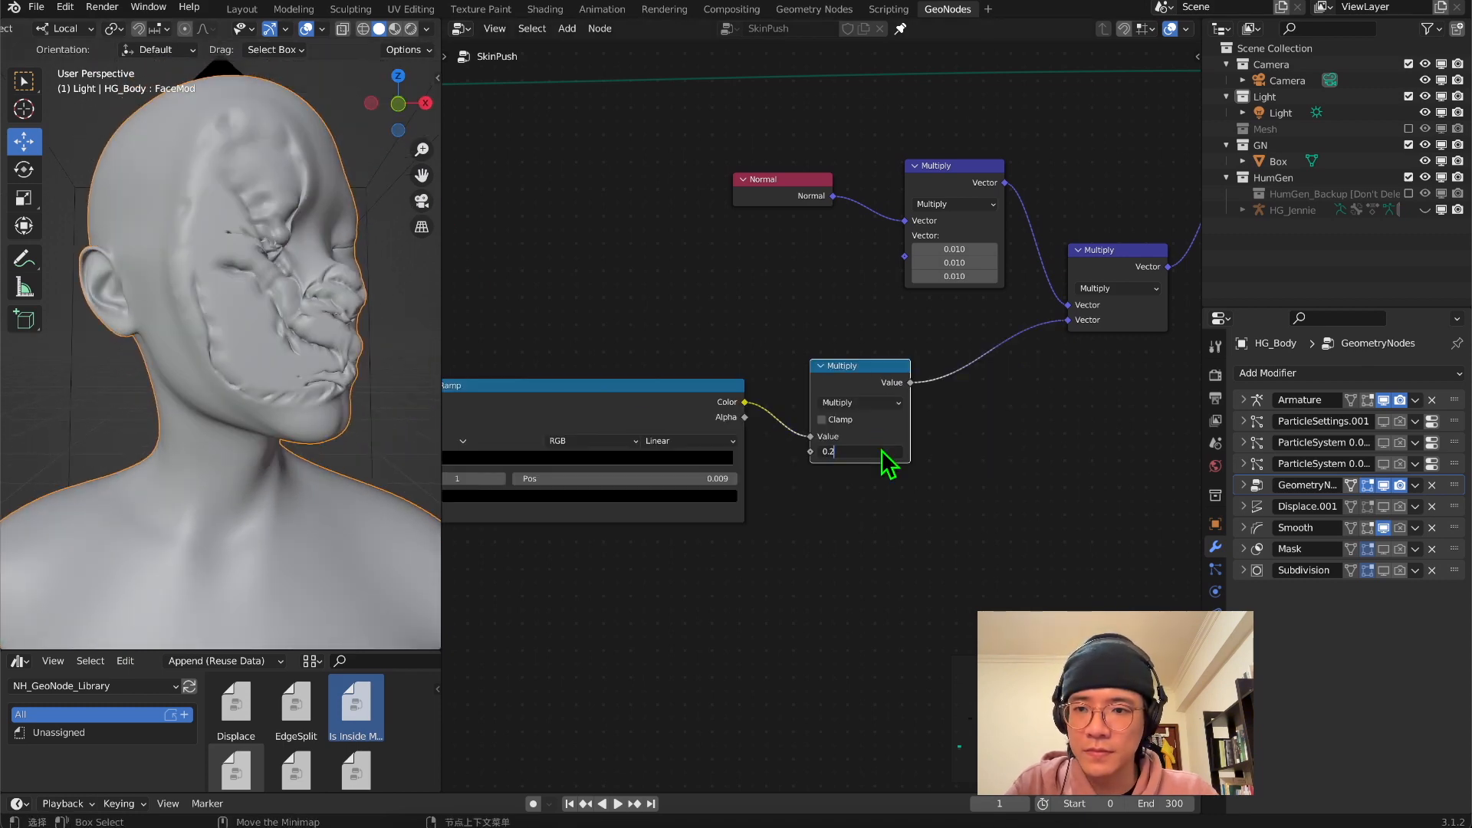
key(Return)
key(KP_0)
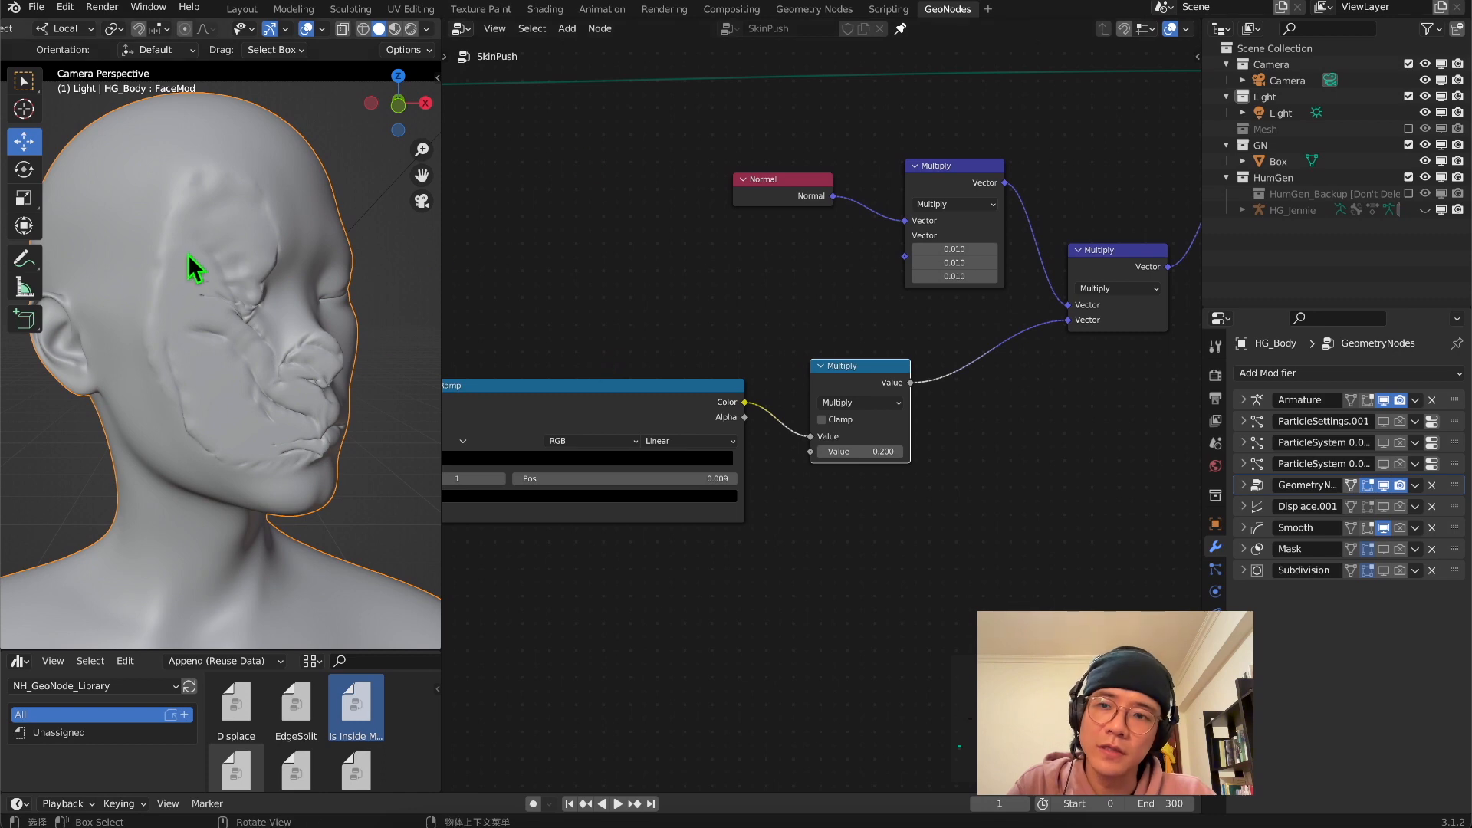
Shift the ColorRamp and the 0.2 Multiply node back to make room before the final vector Multiply
middle_drag(734, 583, 820, 581)
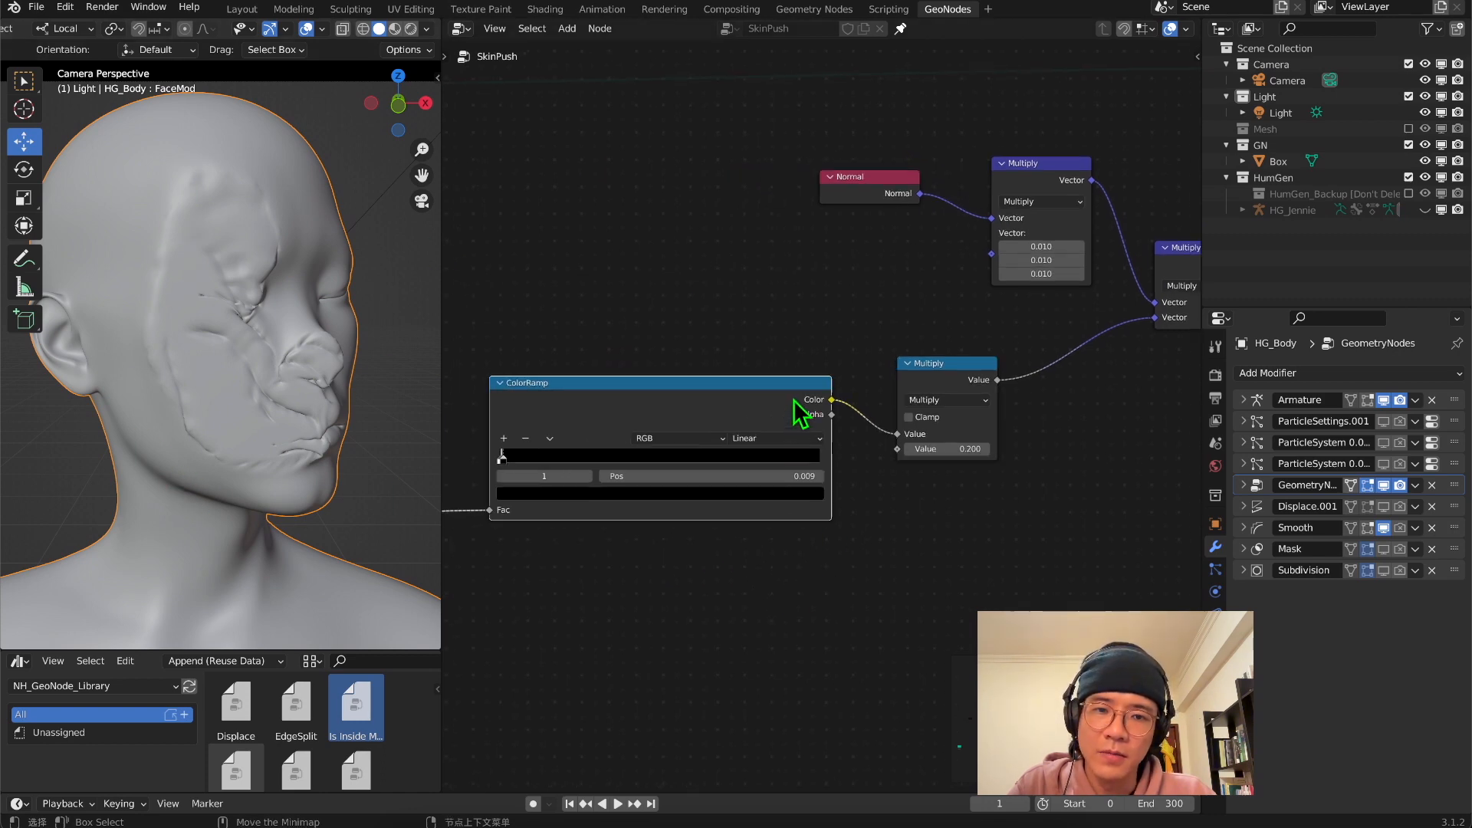
drag(794, 397, 705, 403)
drag(937, 371, 835, 375)
middle_drag(1046, 473, 903, 474)
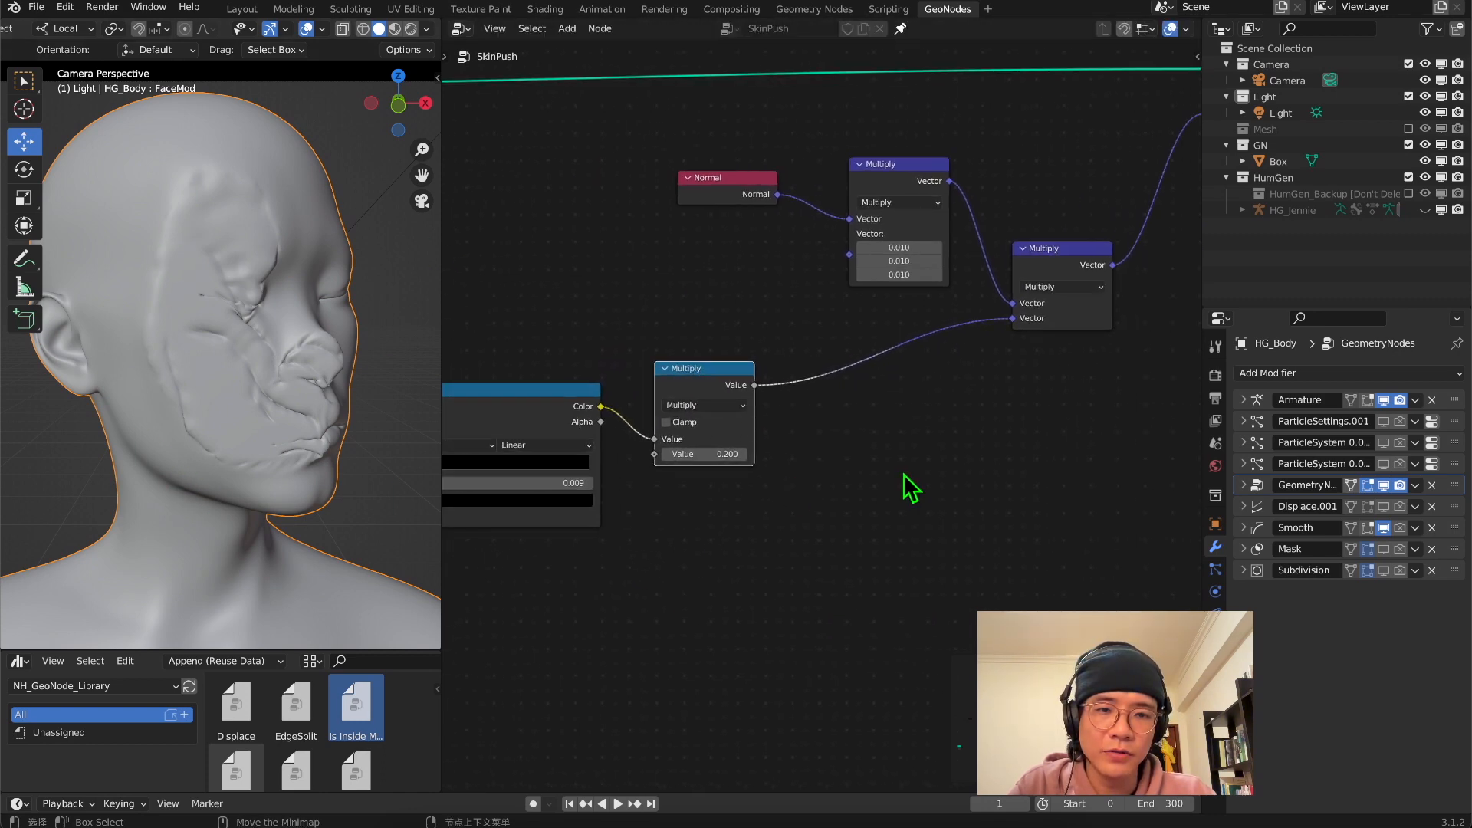
Insert a Combine XYZ before the final Multiply, feeding X and Z through a Multiply of 2 and Y through a Multiply of 1
key(shift+a)
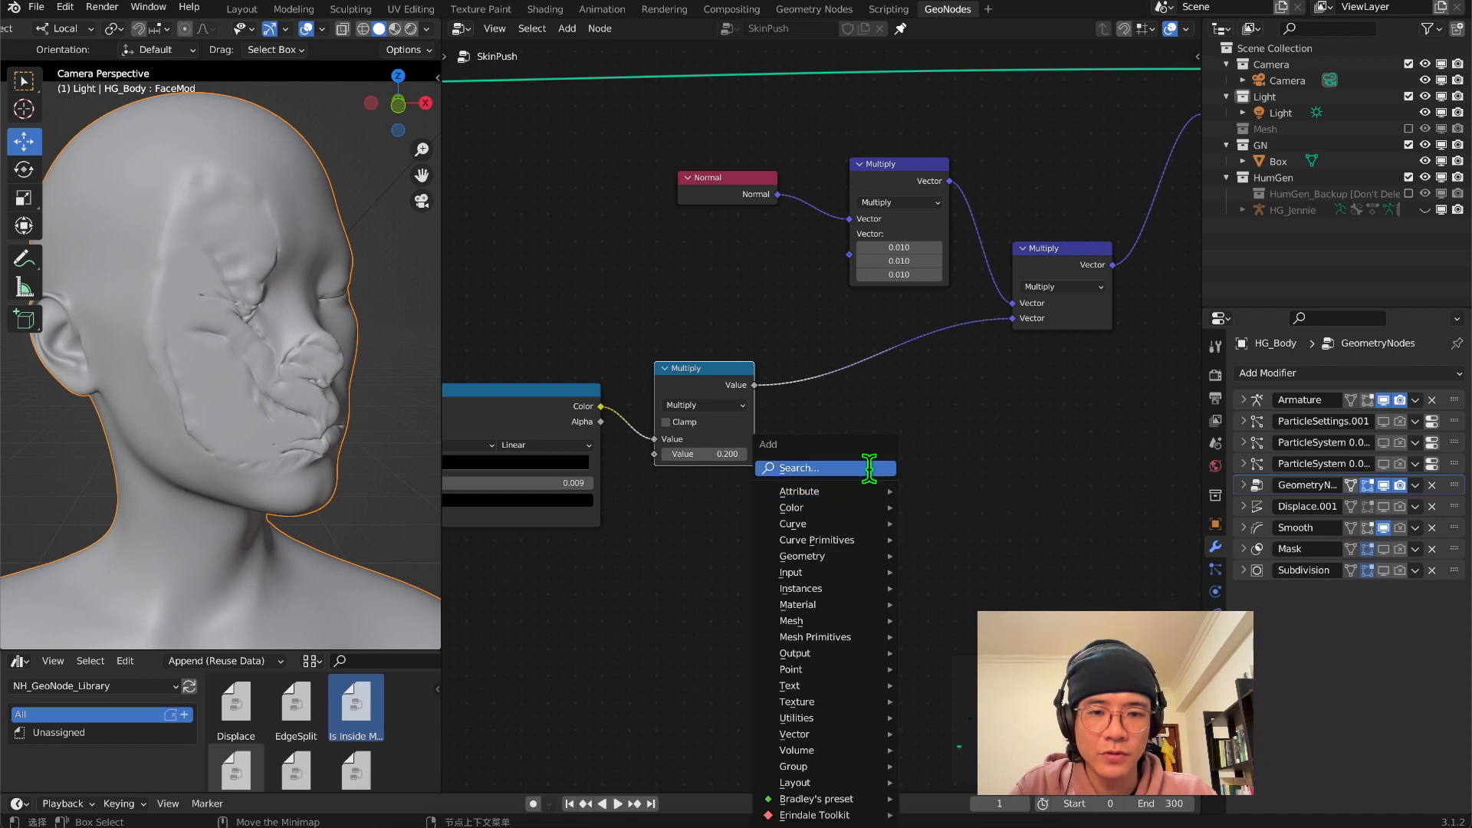
click(869, 468)
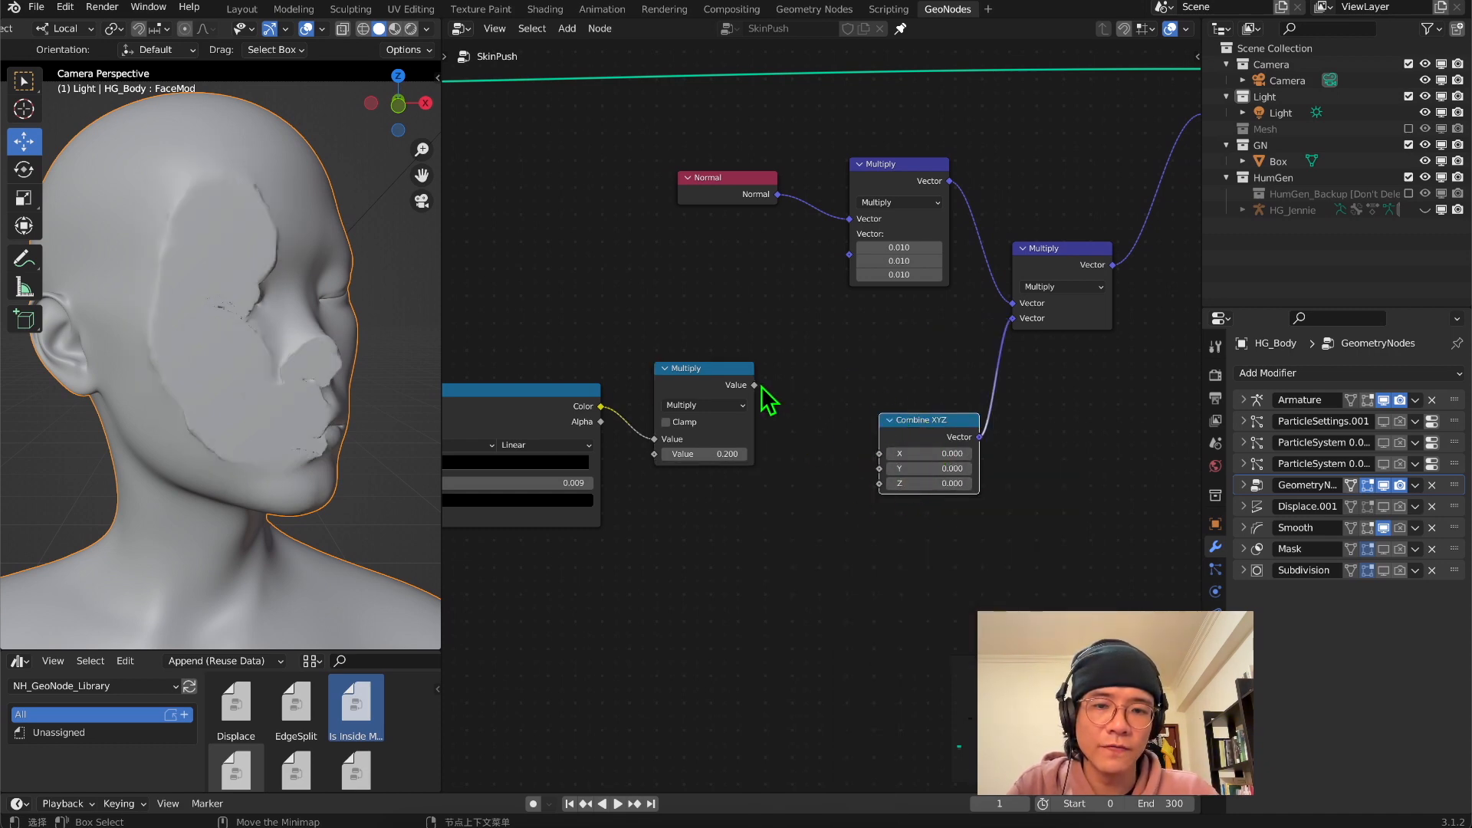
drag(755, 385, 881, 453)
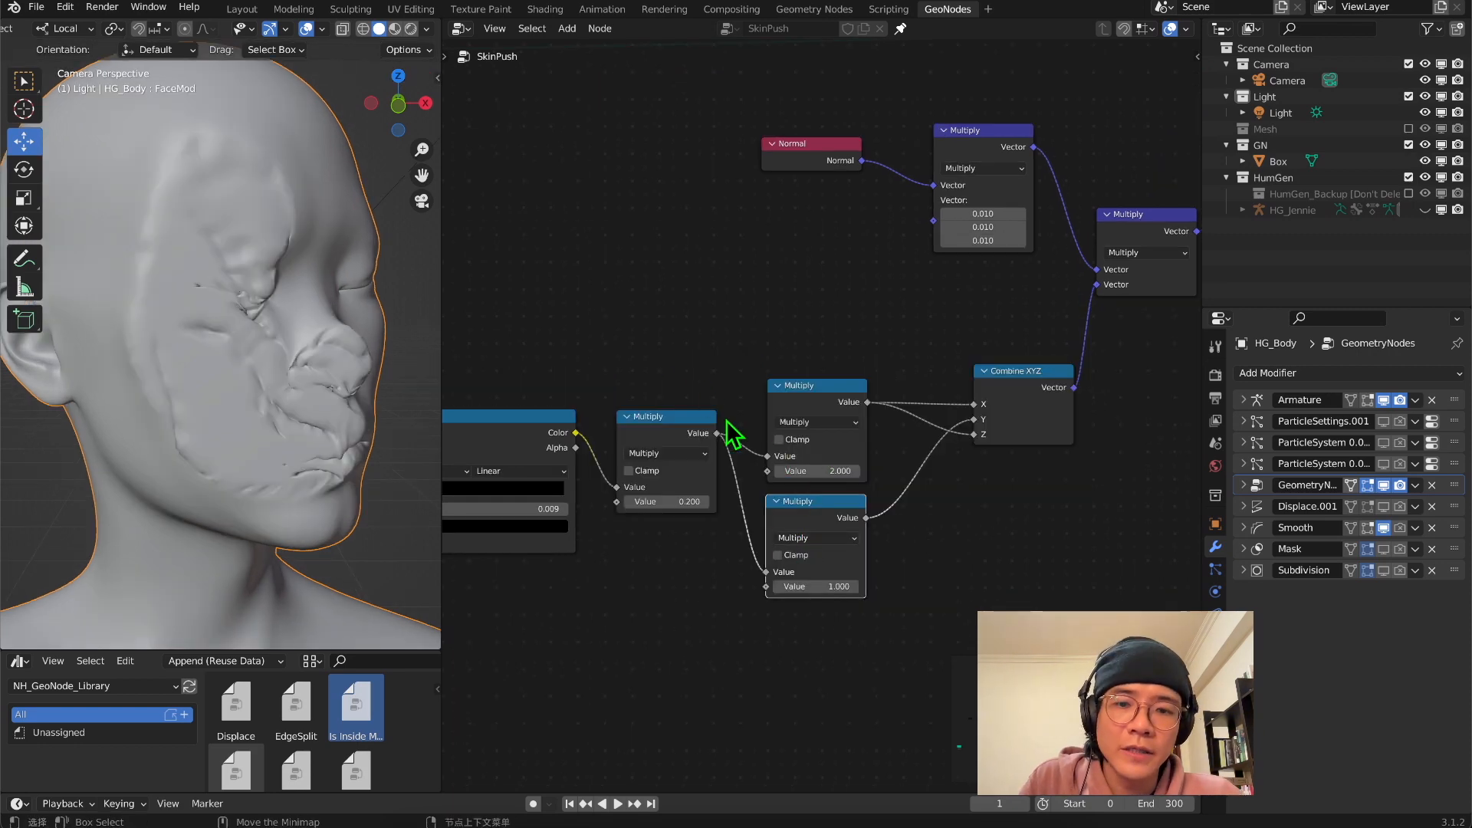
Tidy the two Multiply nodes feeding Combine XYZ, placing the 2.0 one above the 1.0 one
scroll(775, 401, up, 2)
drag(643, 265, 1027, 613)
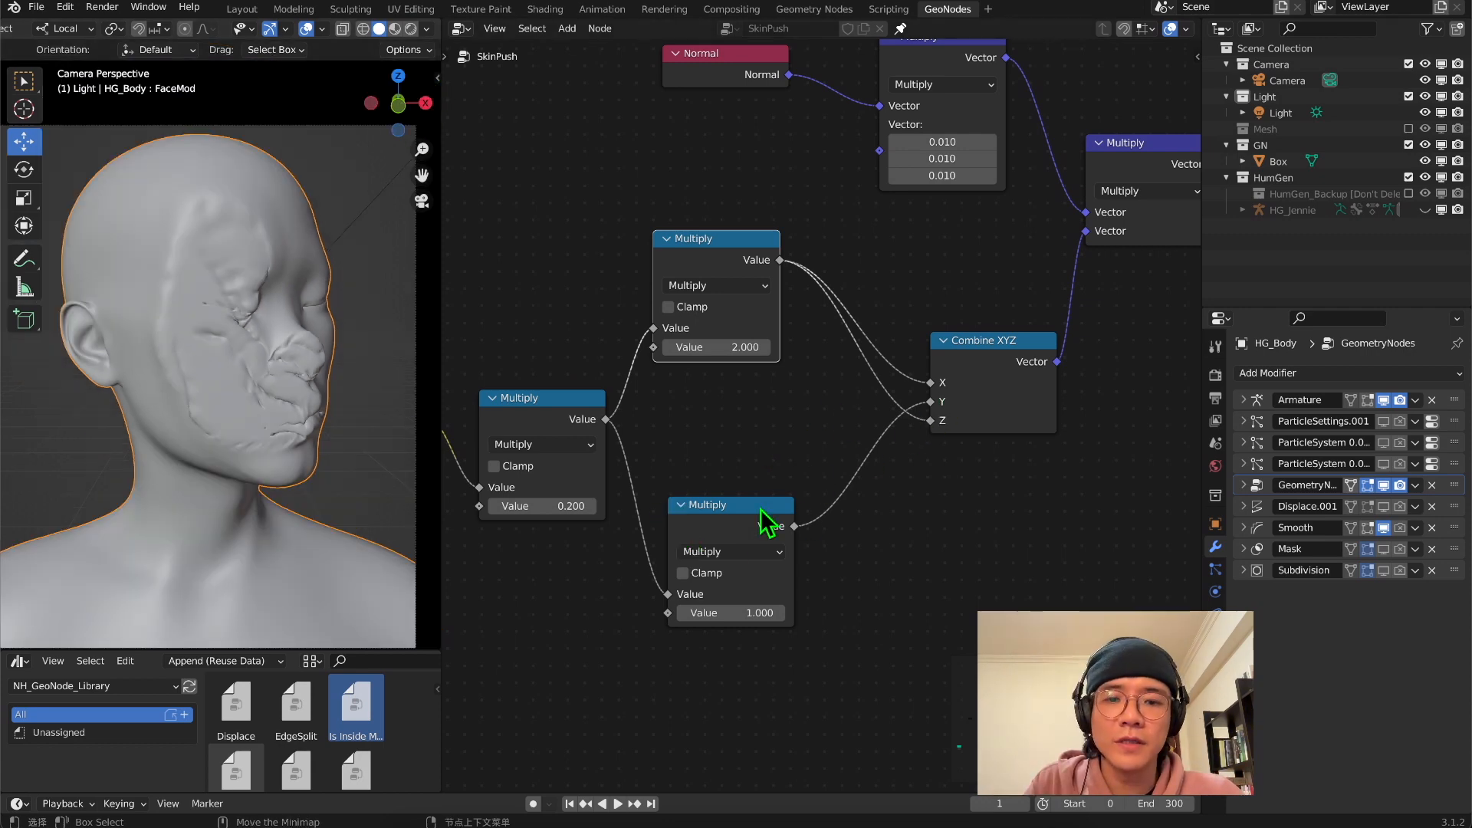
drag(765, 508, 756, 460)
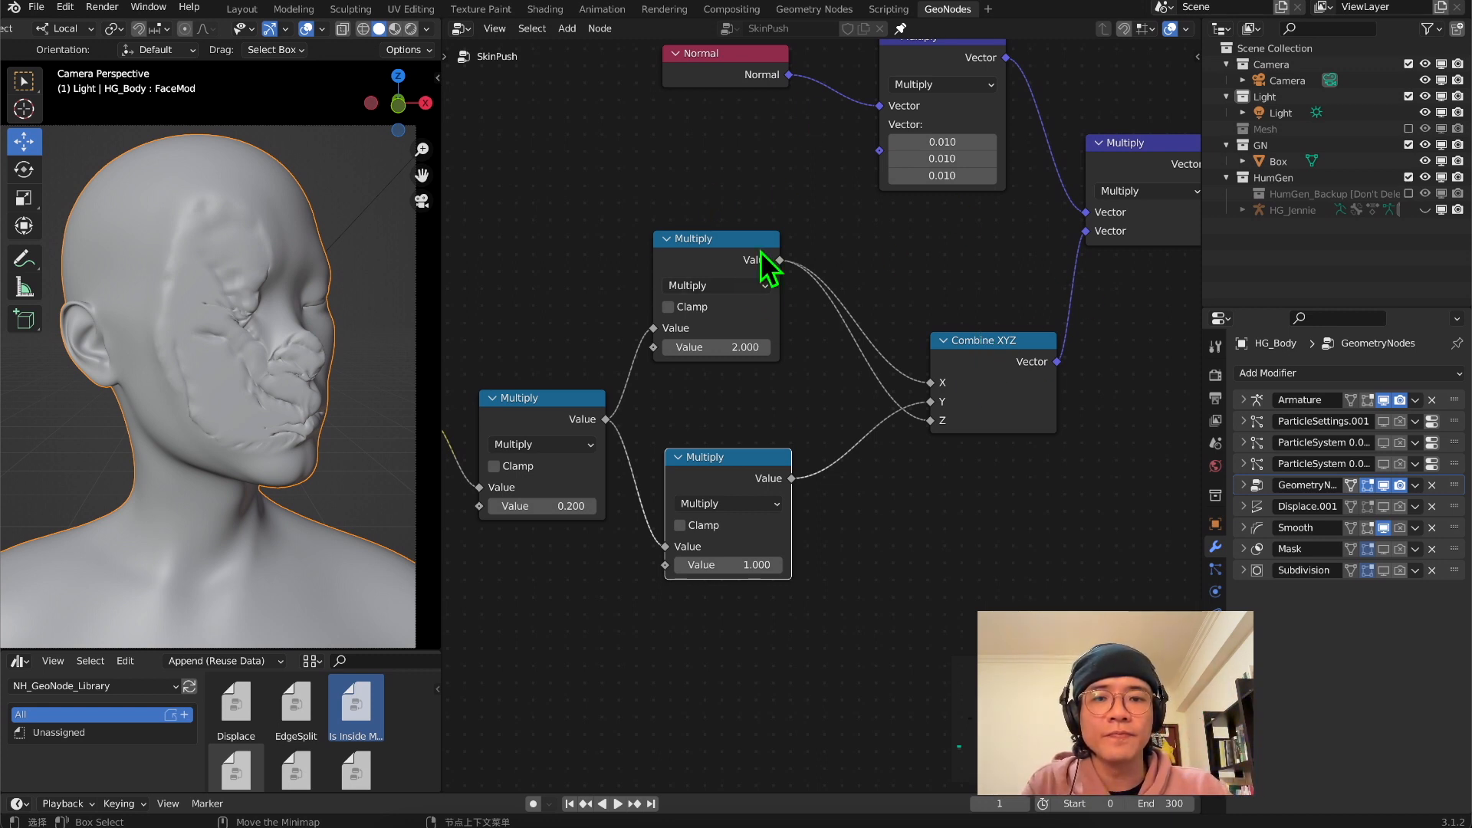
drag(717, 238, 720, 278)
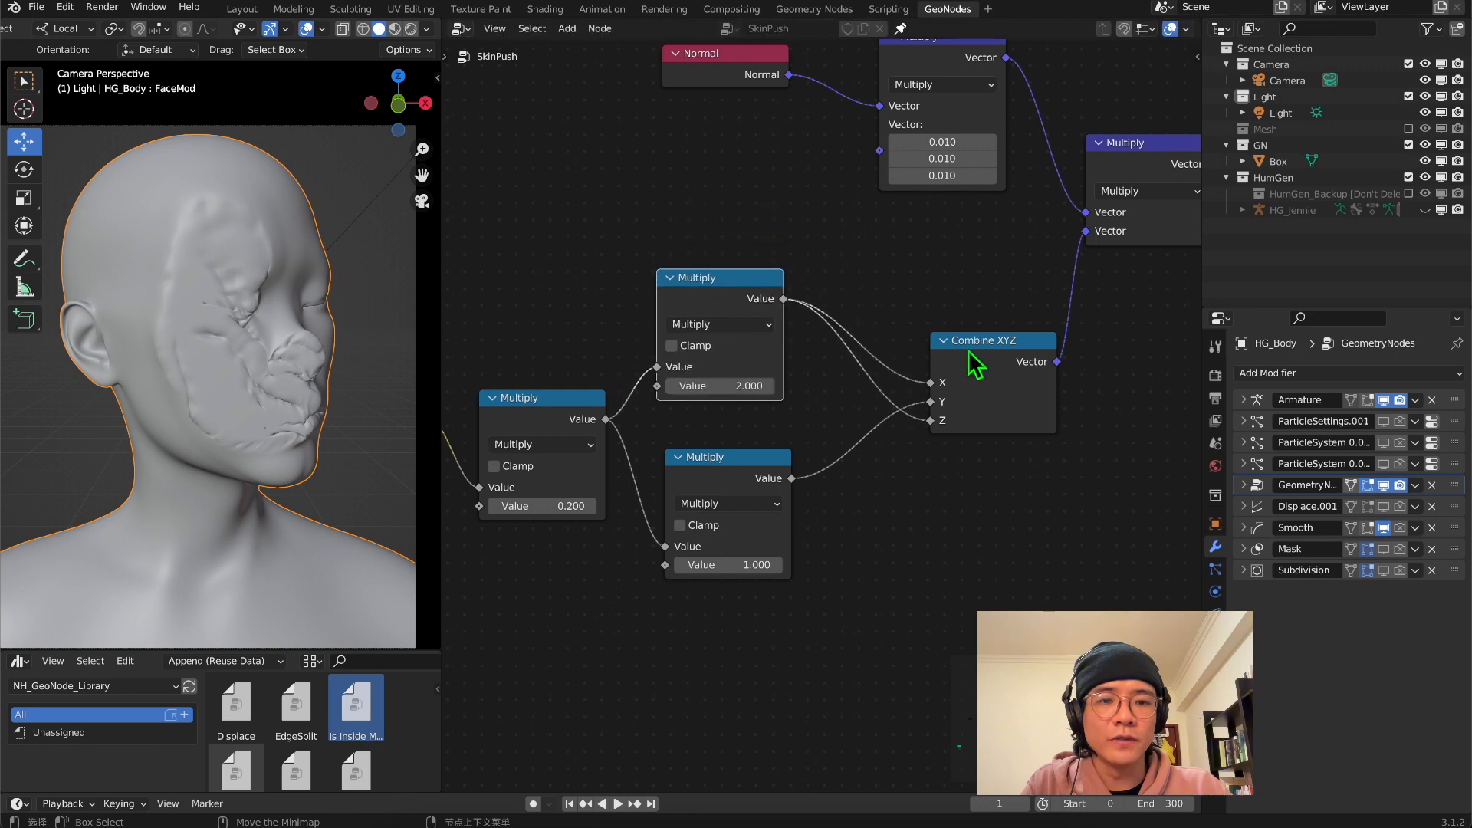
middle_drag(230, 322, 269, 348)
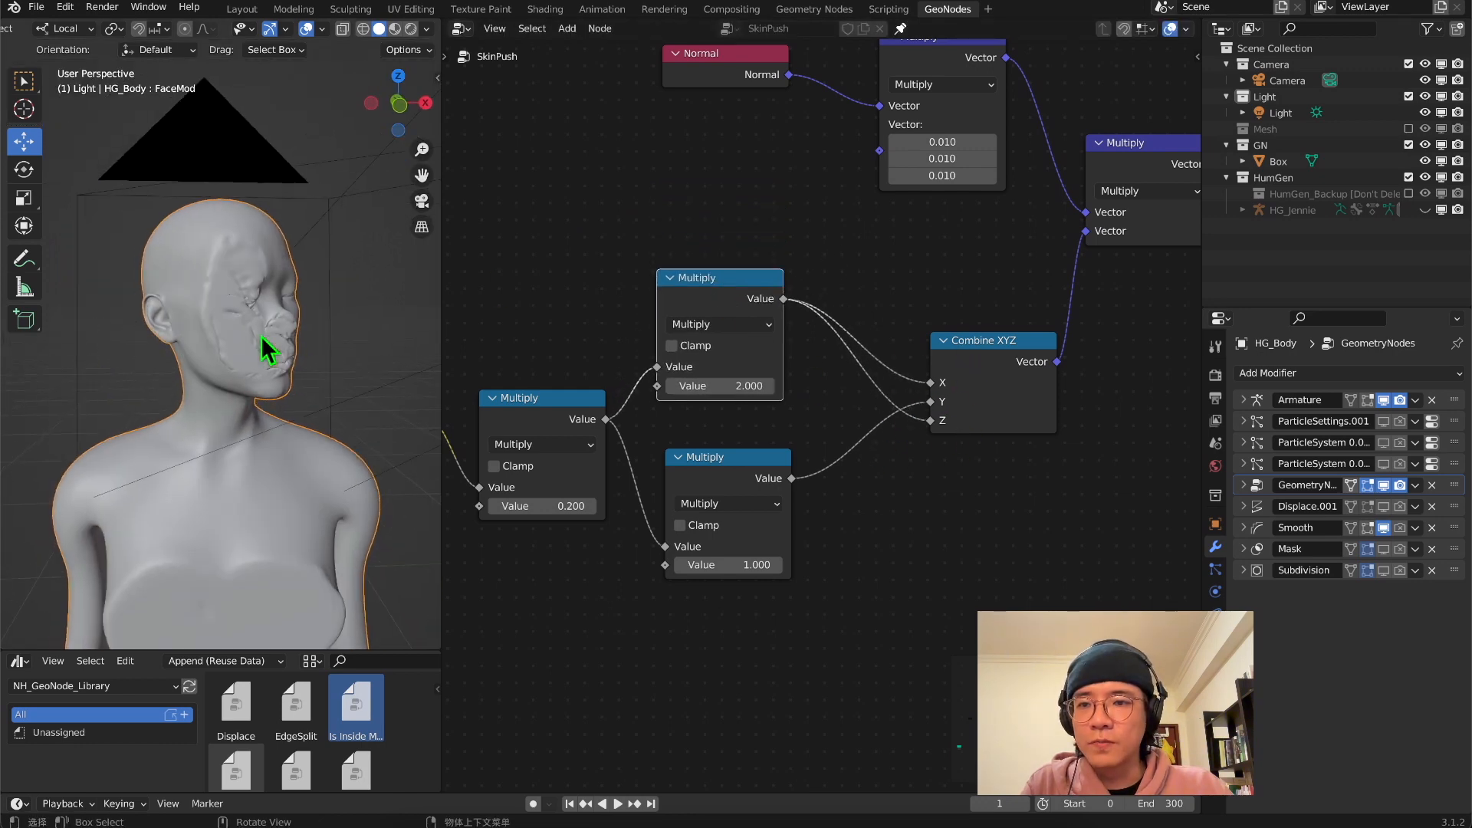
Switch the viewport to material shading, enlarge it, and show the squashed face through the camera
click(395, 28)
drag(443, 253, 667, 276)
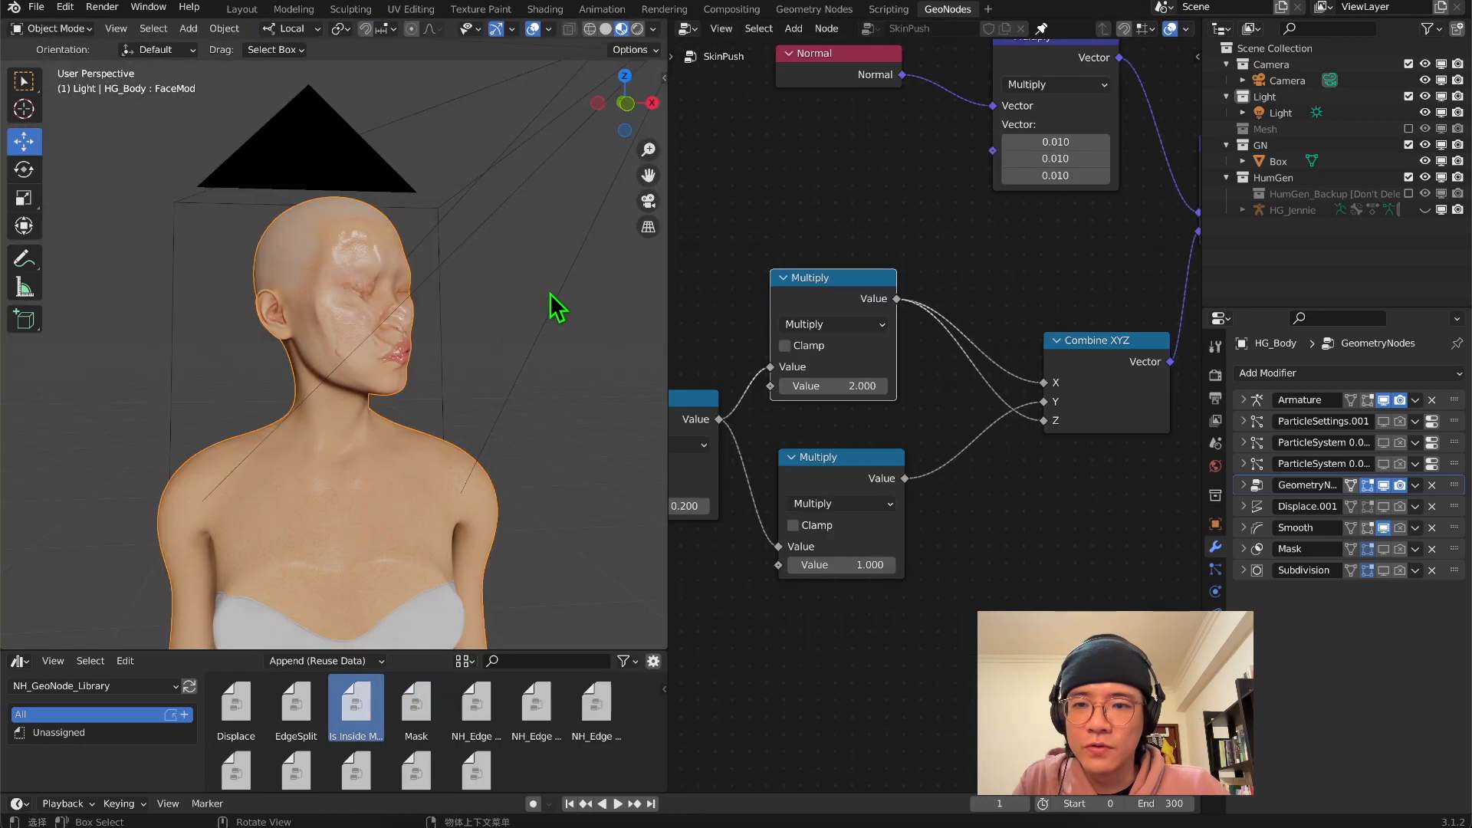
click(648, 201)
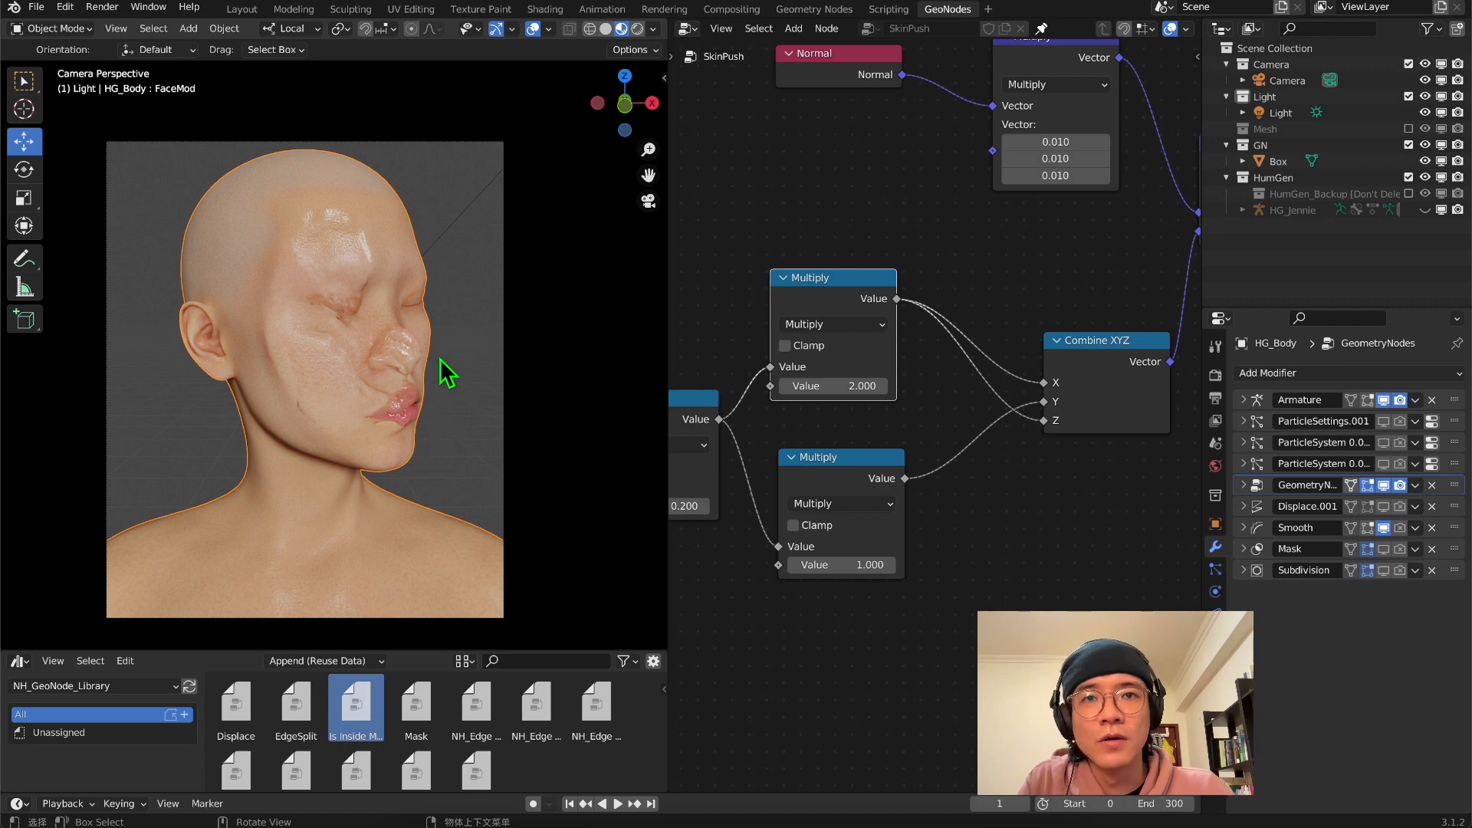
Duplicate the box as Box_Glass and set its viewport display to Textured
middle_drag(465, 331, 393, 314)
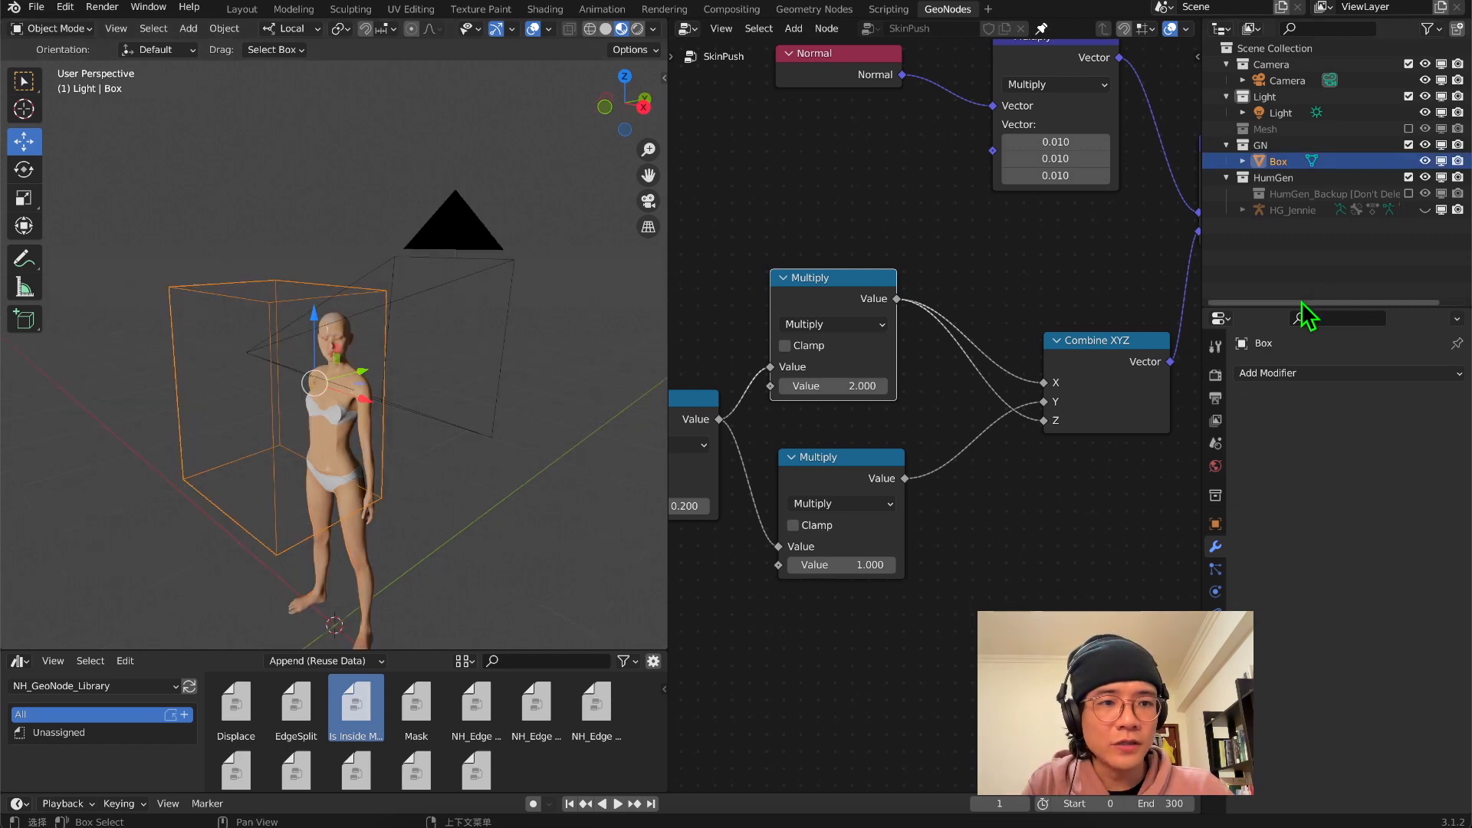
drag(1301, 308, 1301, 401)
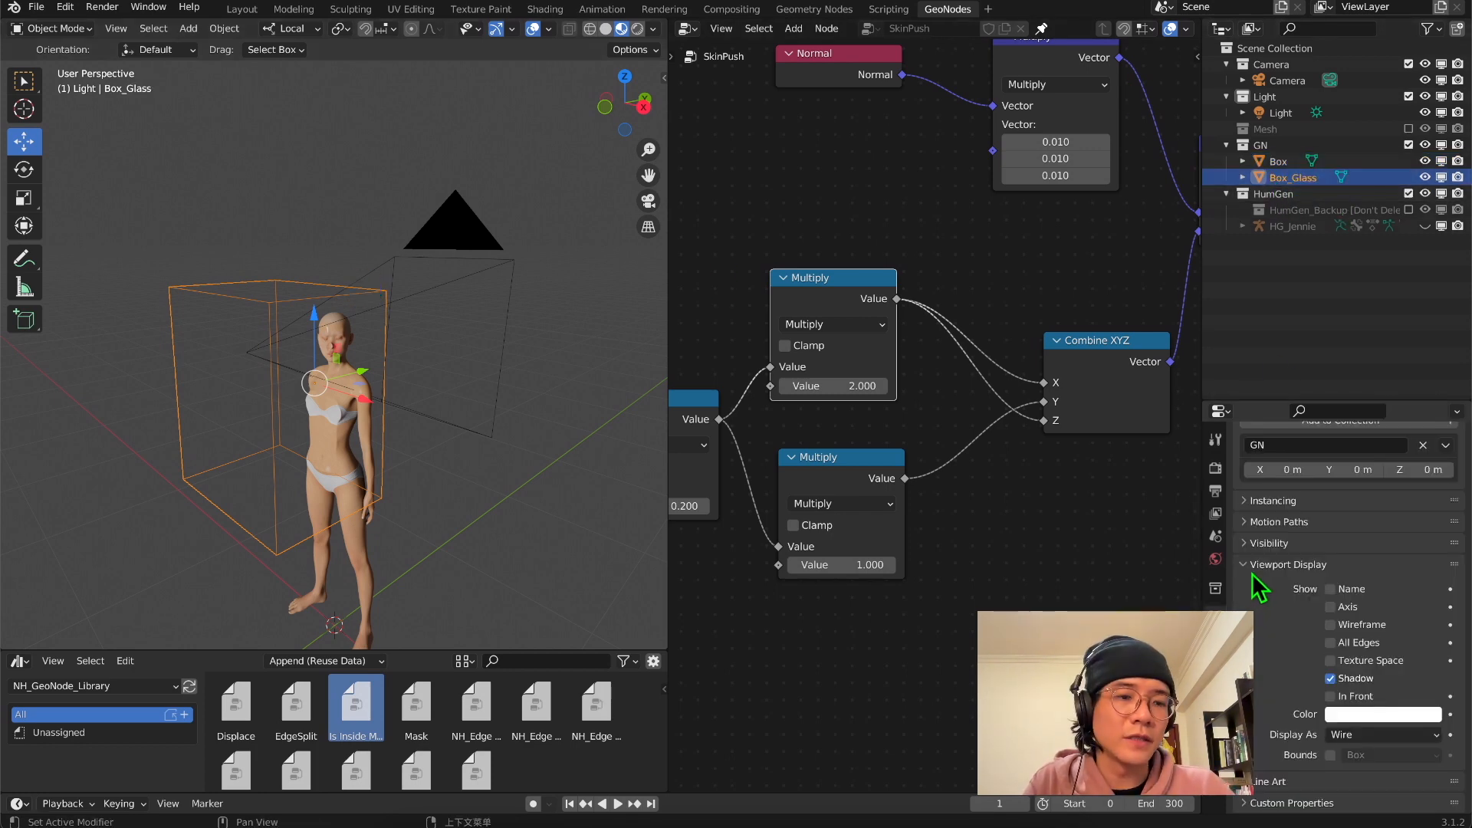
click(1373, 736)
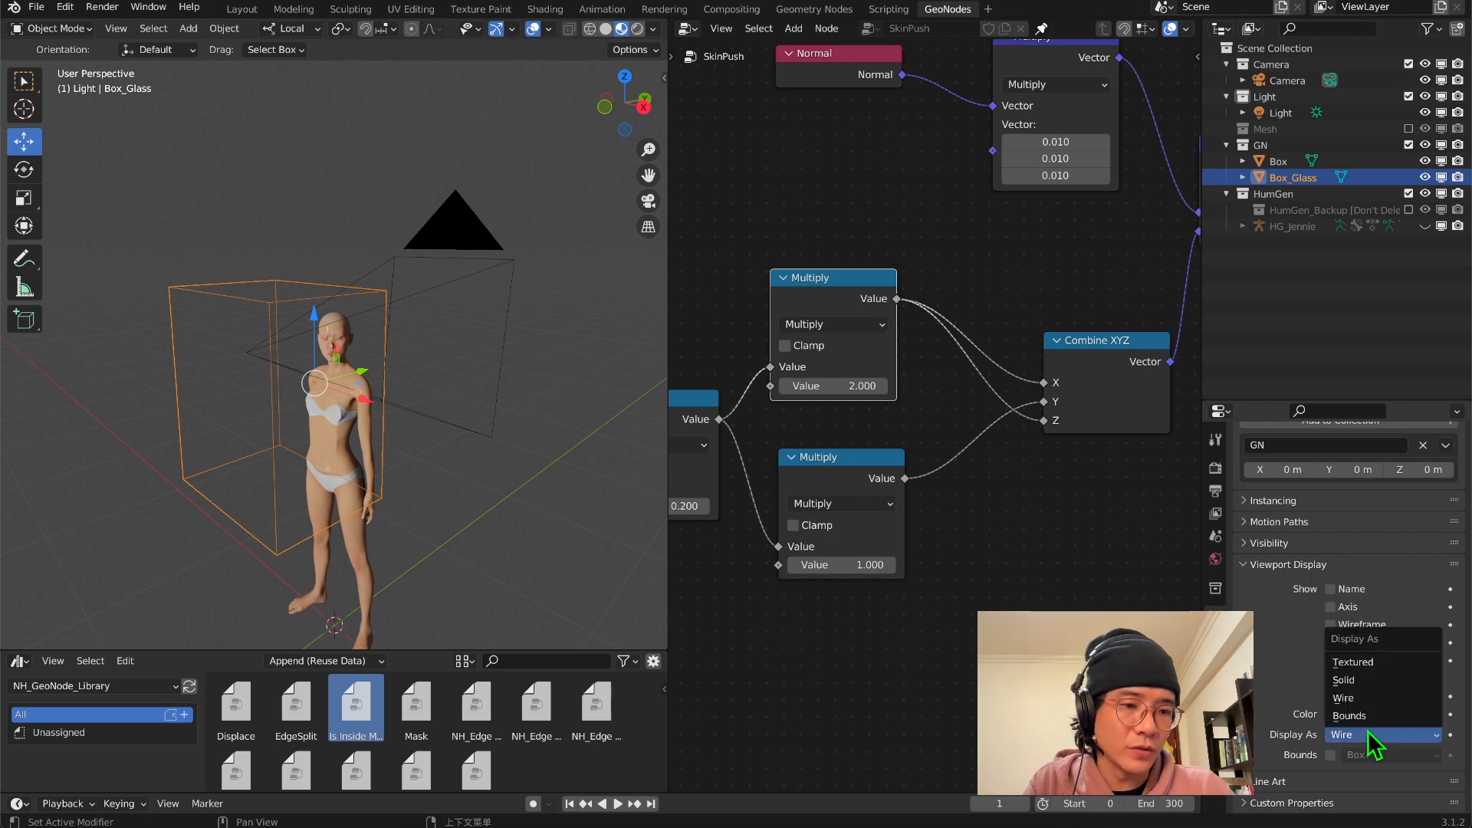
click(1364, 673)
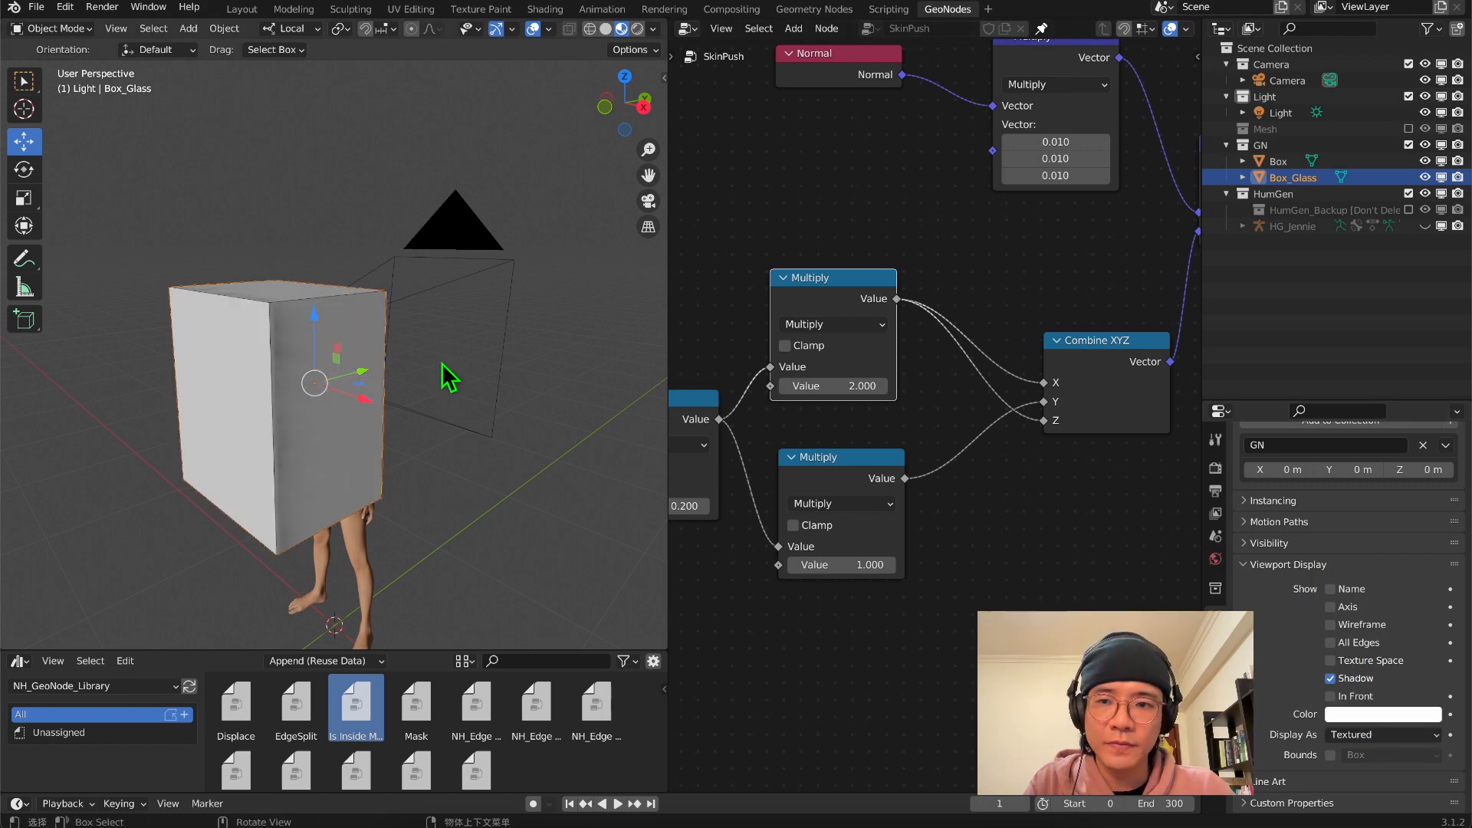
middle_drag(450, 372, 462, 386)
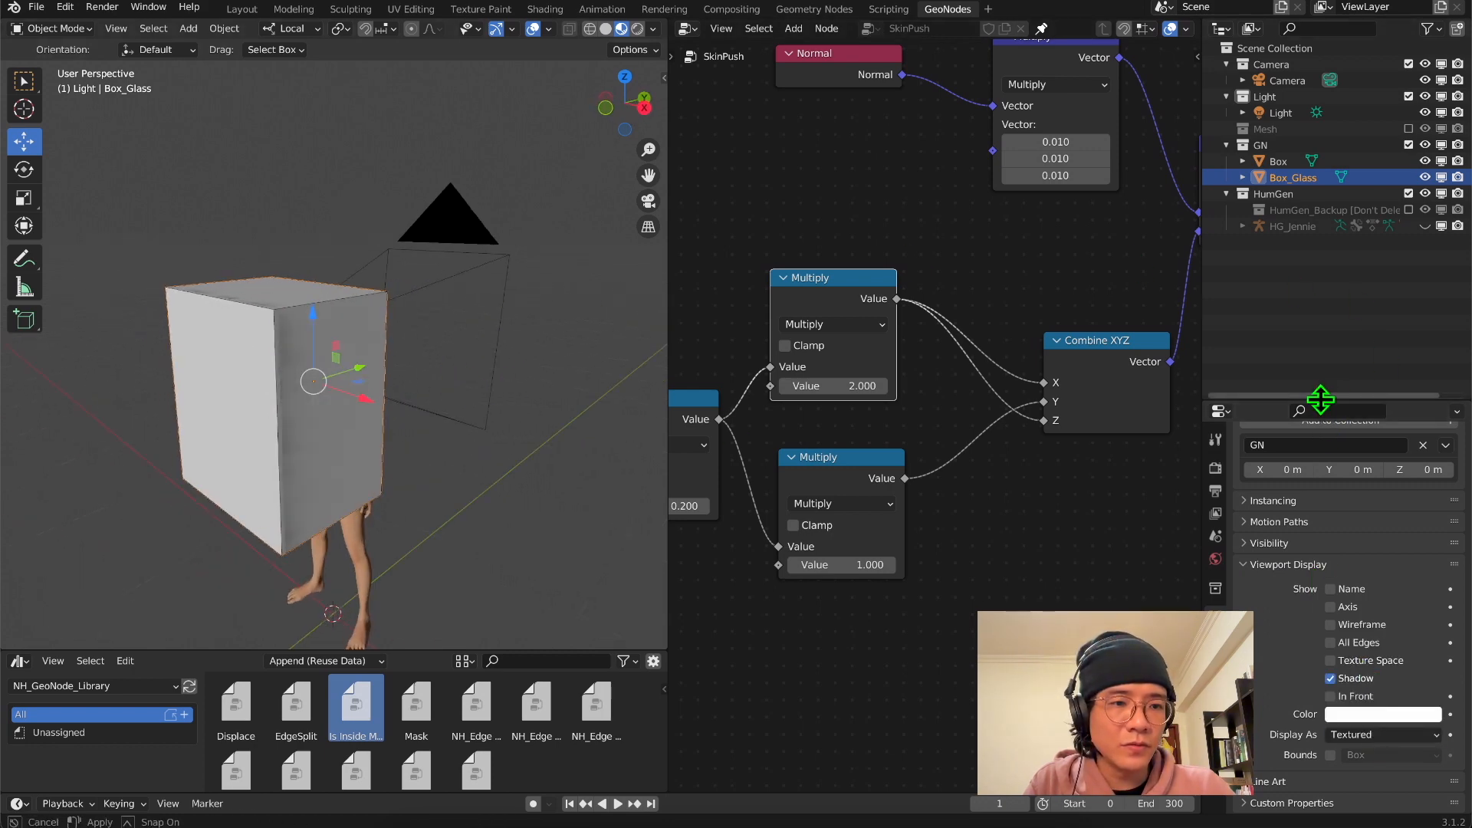
Create a new material for Box_Glass and name it Glass
drag(1314, 401, 1314, 376)
click(1215, 615)
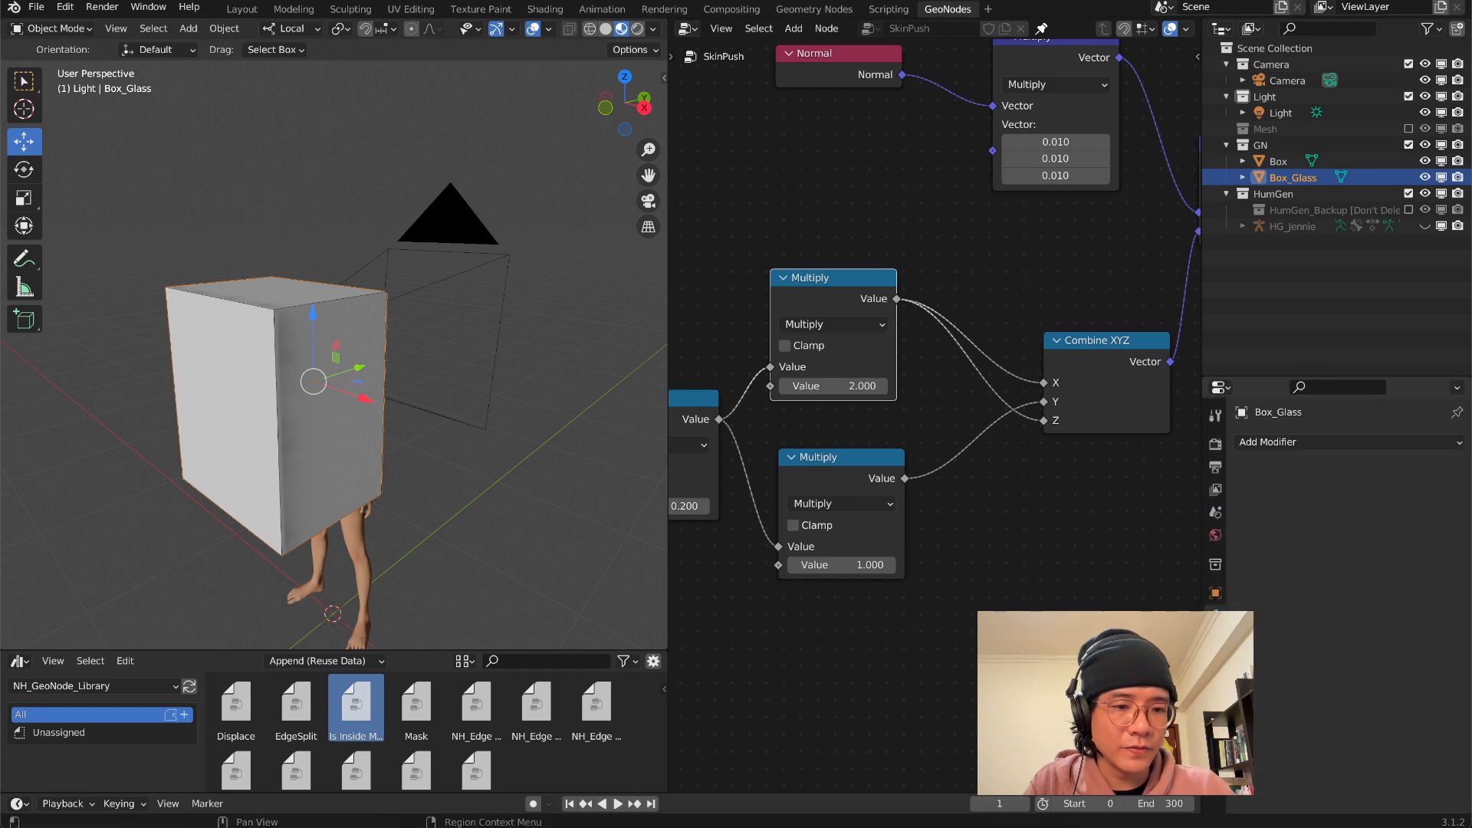
click(1215, 728)
click(1397, 512)
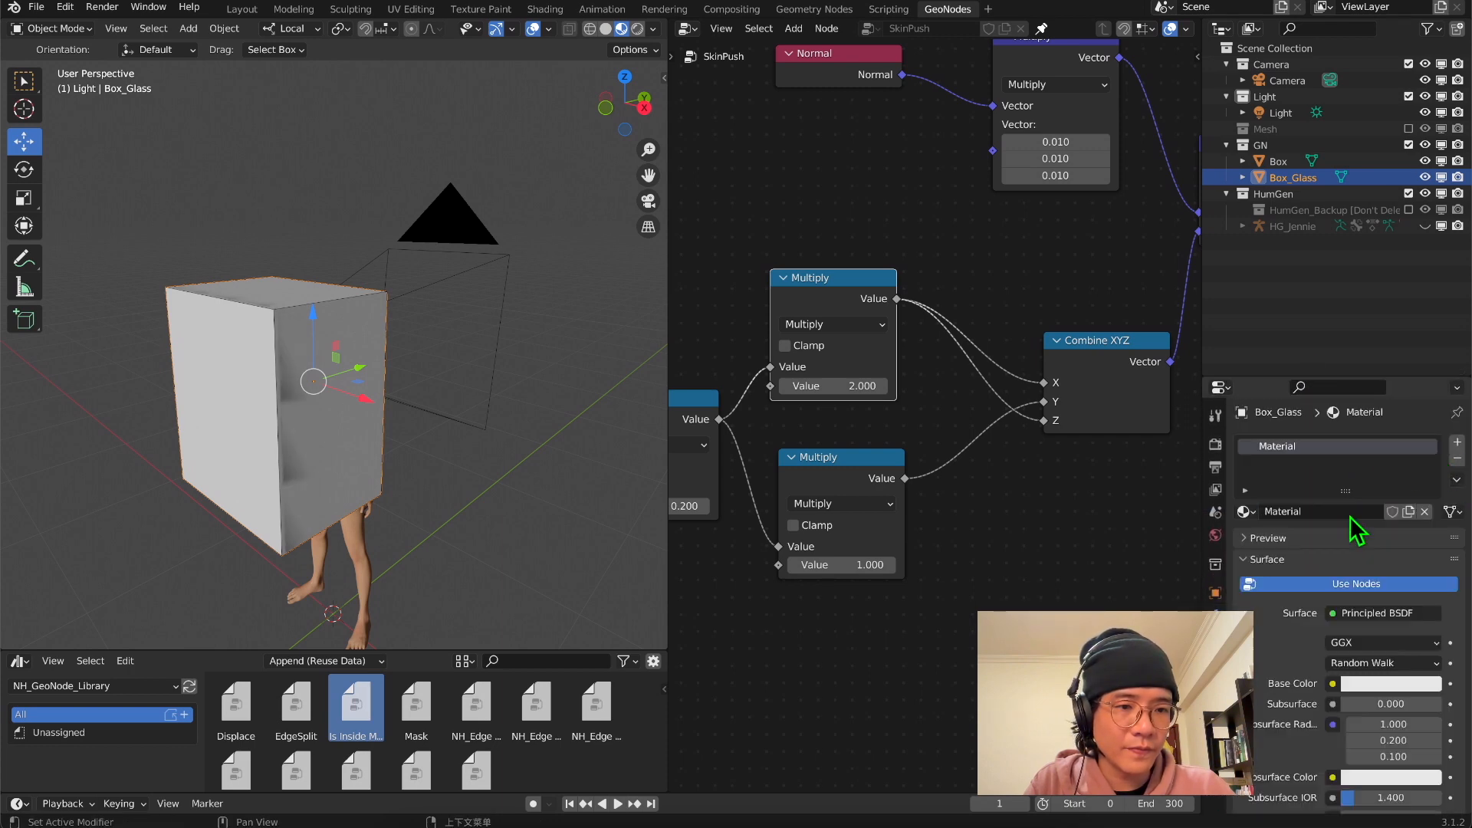
double_click(1314, 512)
text(Gl)
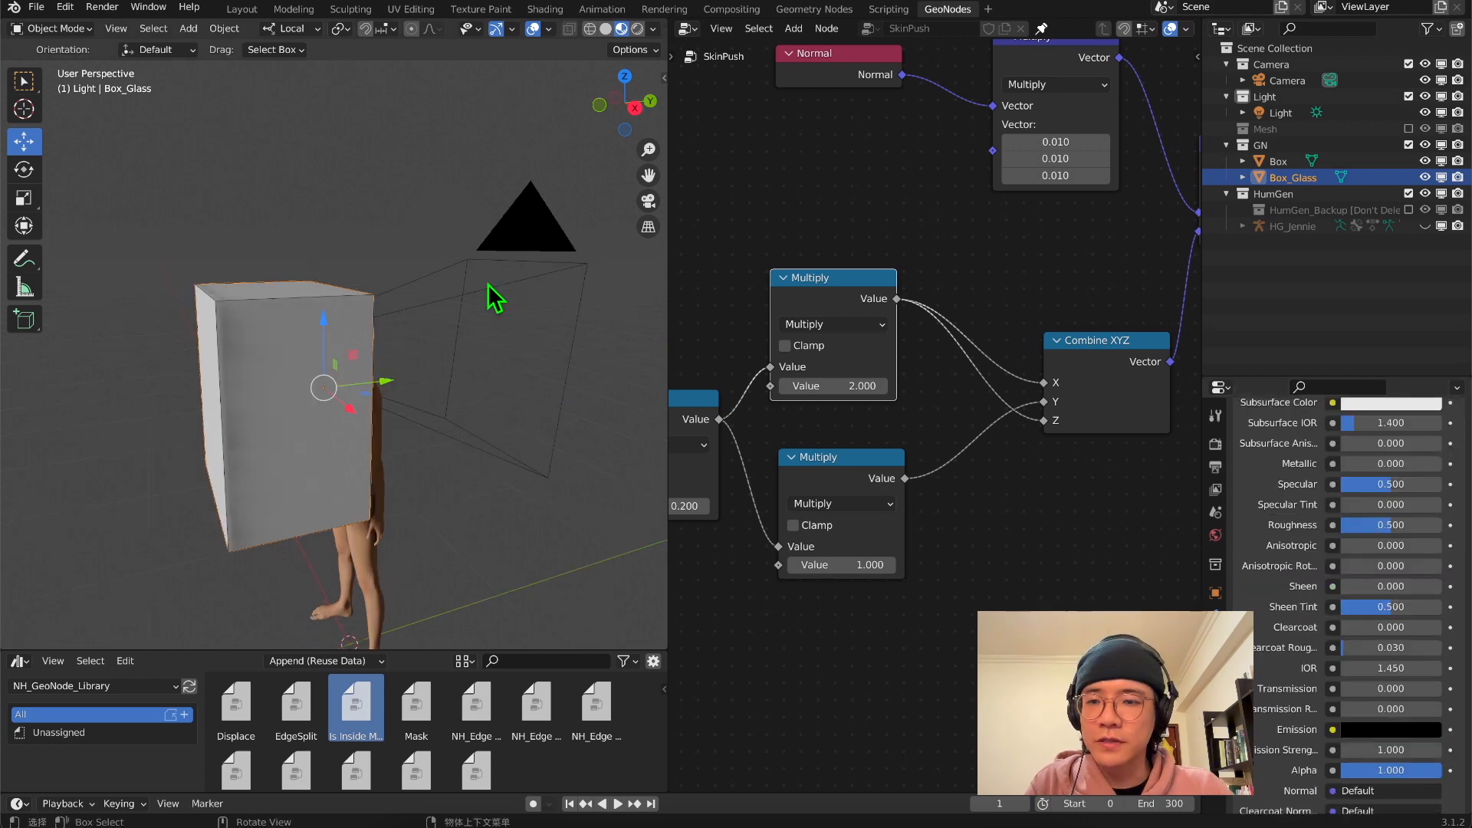
Put Box_Glass into Edit Mode in the right orthographic view
middle_drag(492, 296, 648, 195)
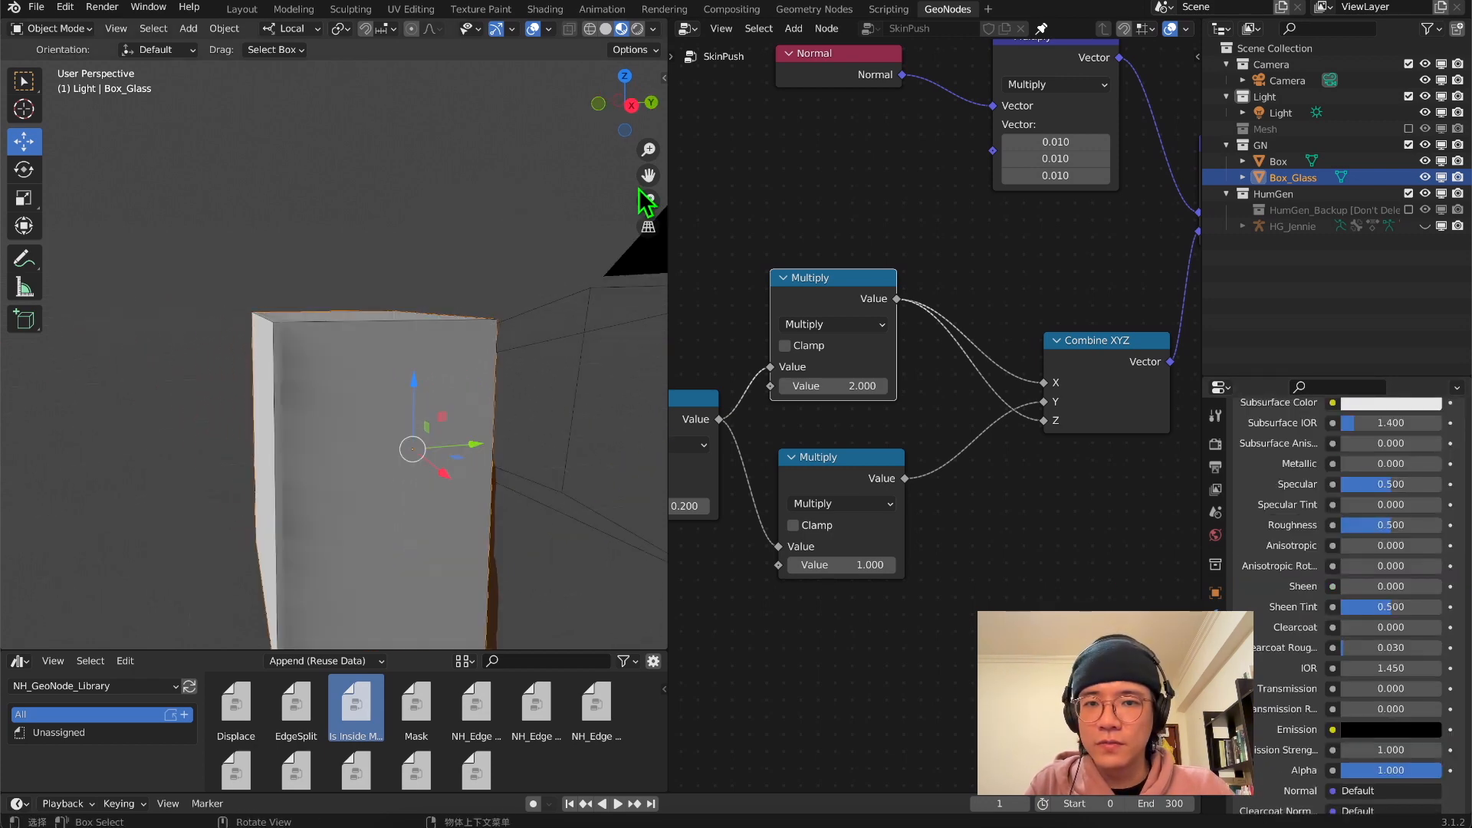
click(636, 108)
scroll(509, 279, up, 3)
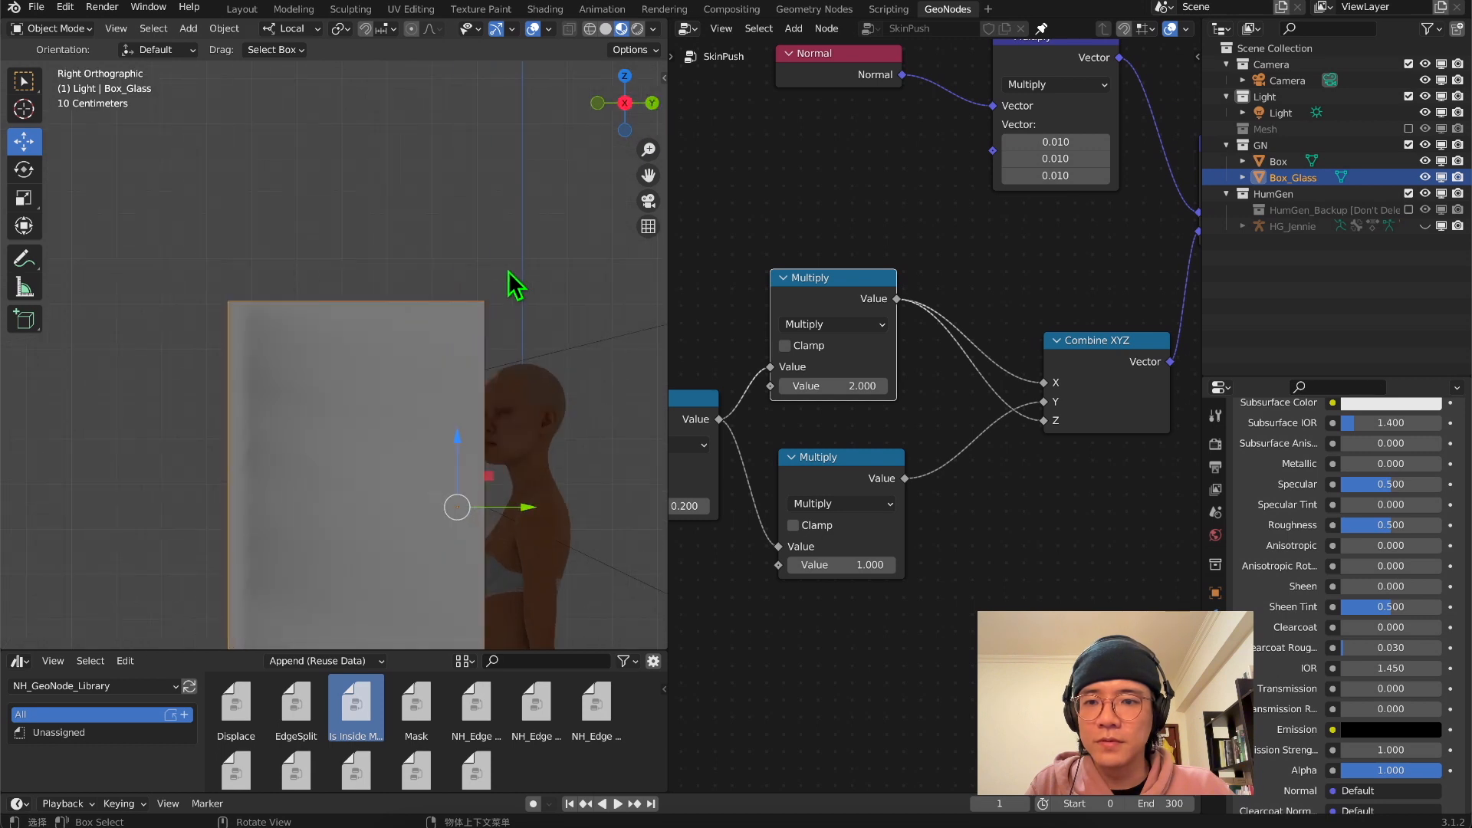
click(52, 29)
click(69, 68)
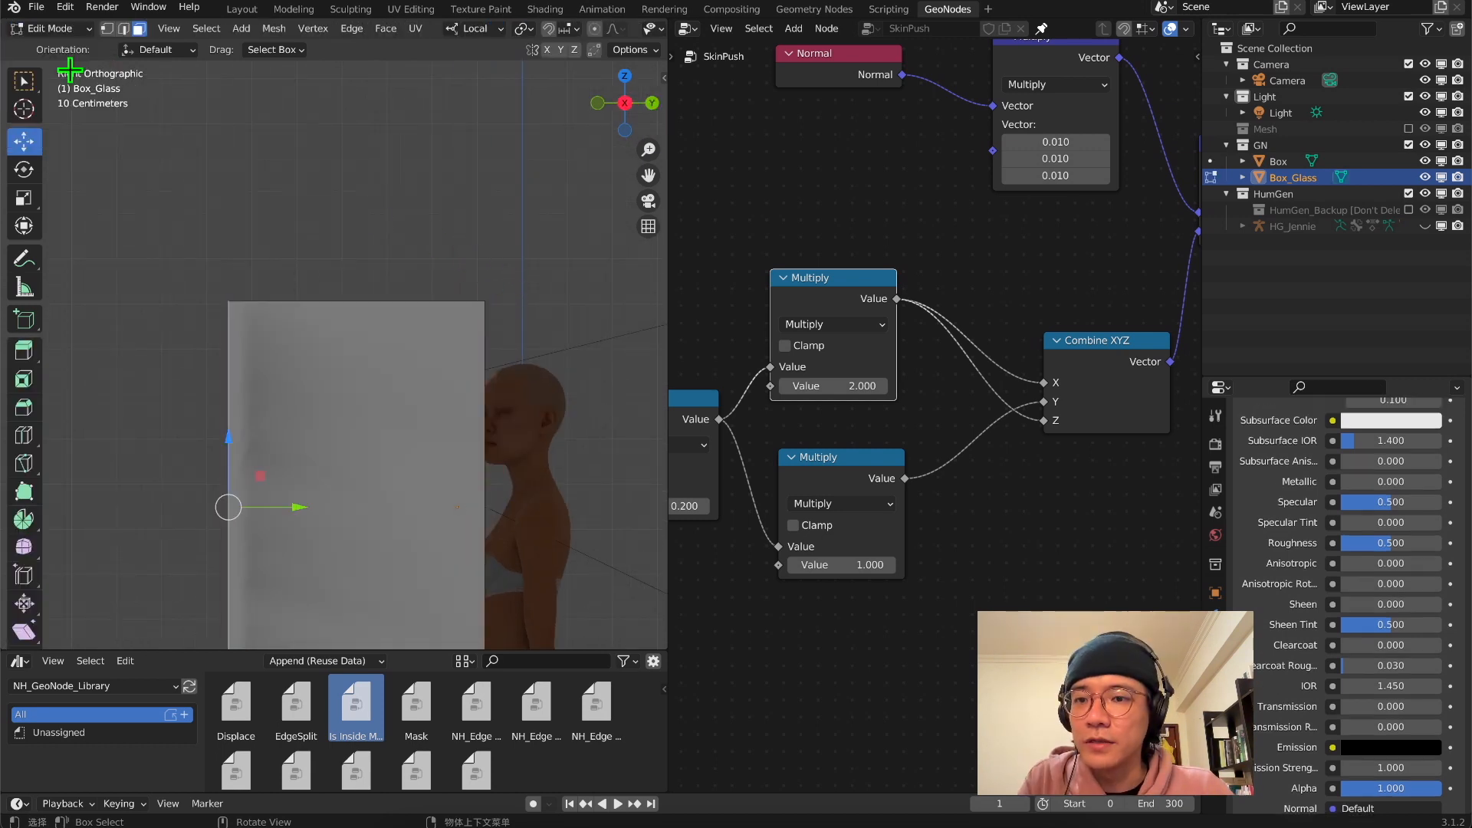
Reduce Box_Glass to the single face against the body and return to Object Mode
key(ctrl+shift+m)
middle_drag(307, 238, 269, 319)
scroll(391, 280, down, 5)
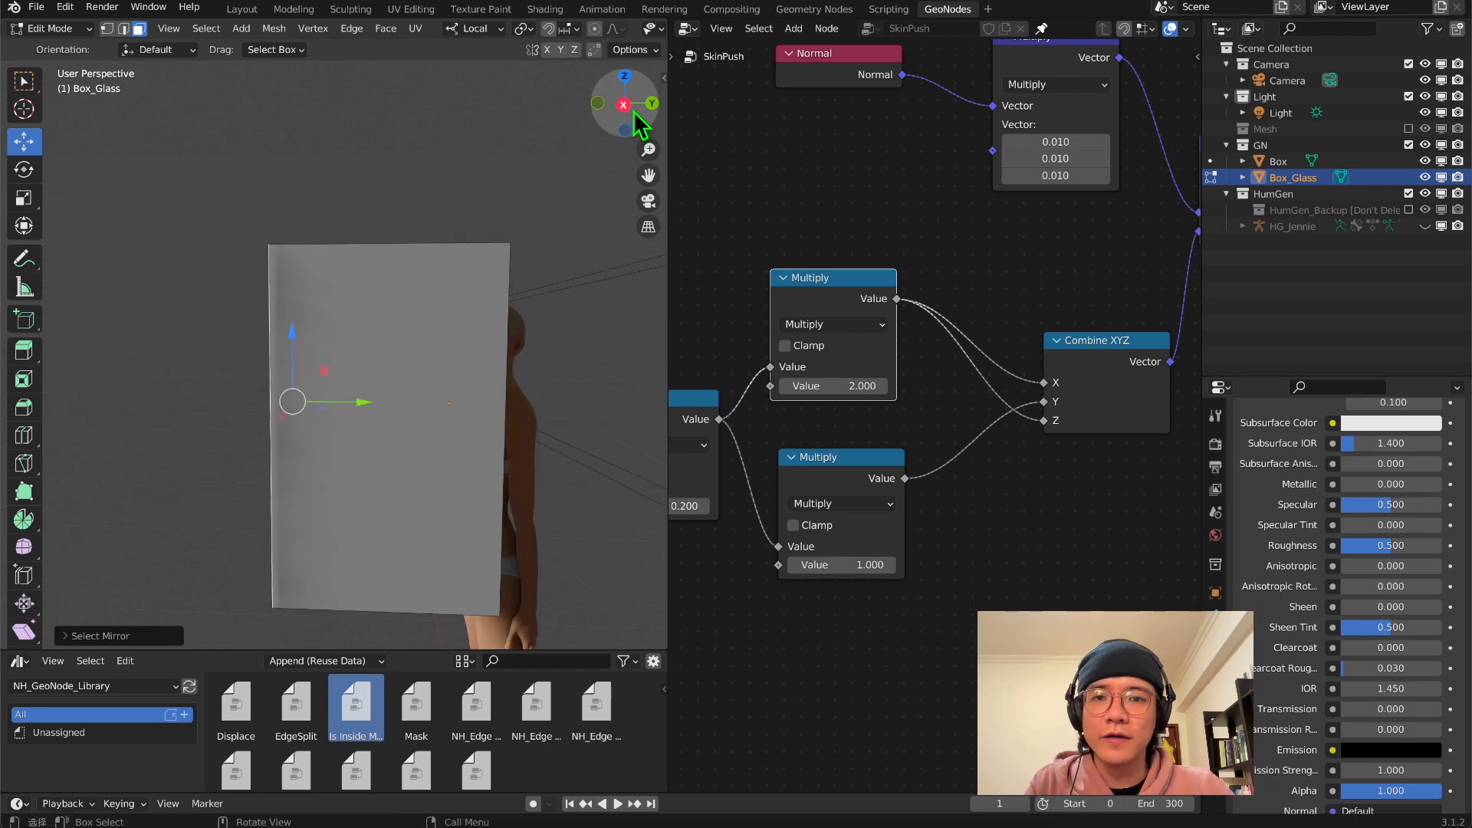
click(629, 109)
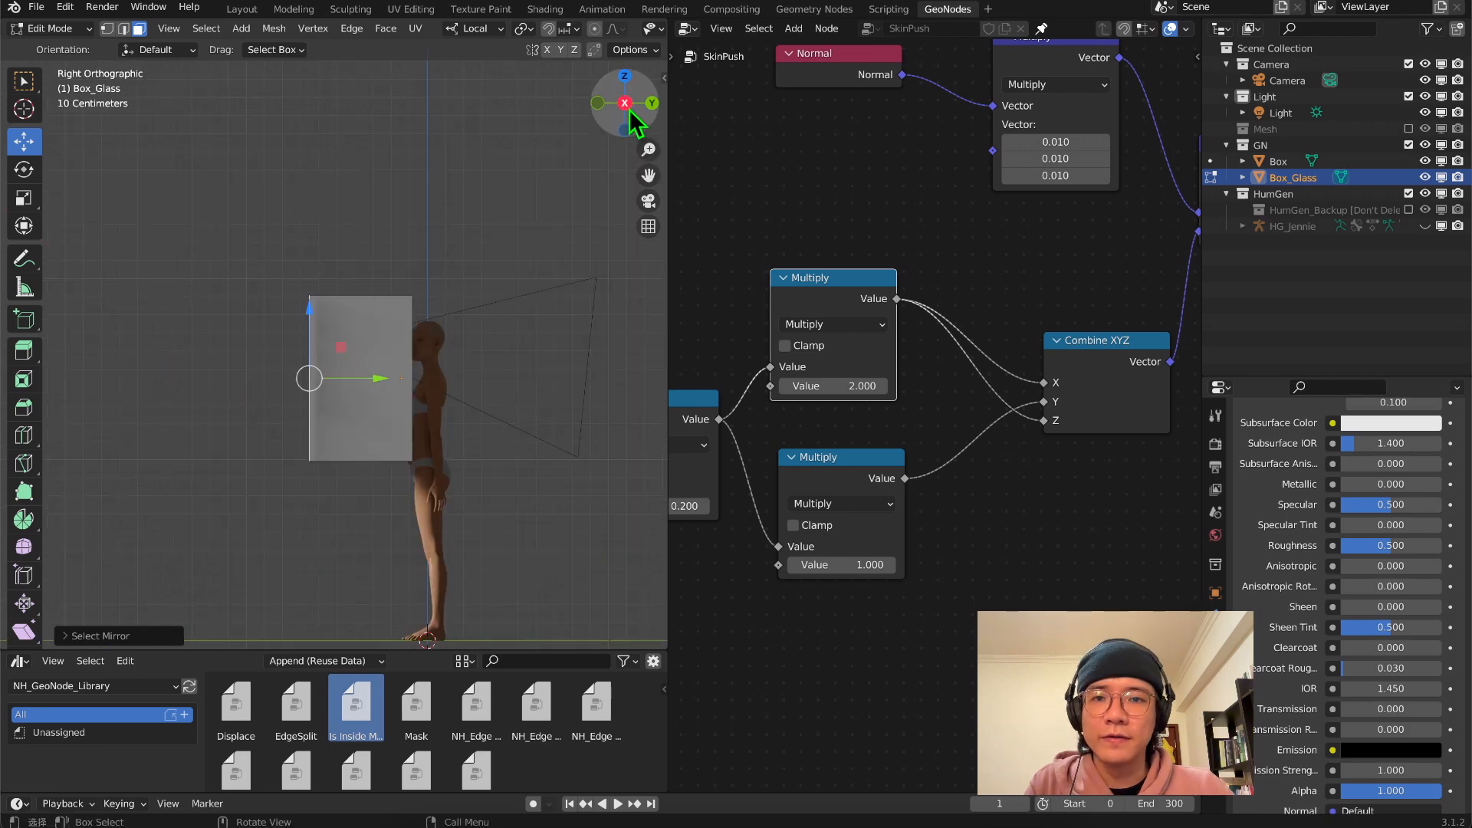
scroll(470, 299, up, 3)
scroll(340, 371, up, 2)
drag(348, 430, 588, 450)
middle_drag(588, 450, 421, 378)
scroll(541, 397, down, 5)
key(ctrl+shift+m)
click(648, 203)
middle_drag(501, 229, 276, 259)
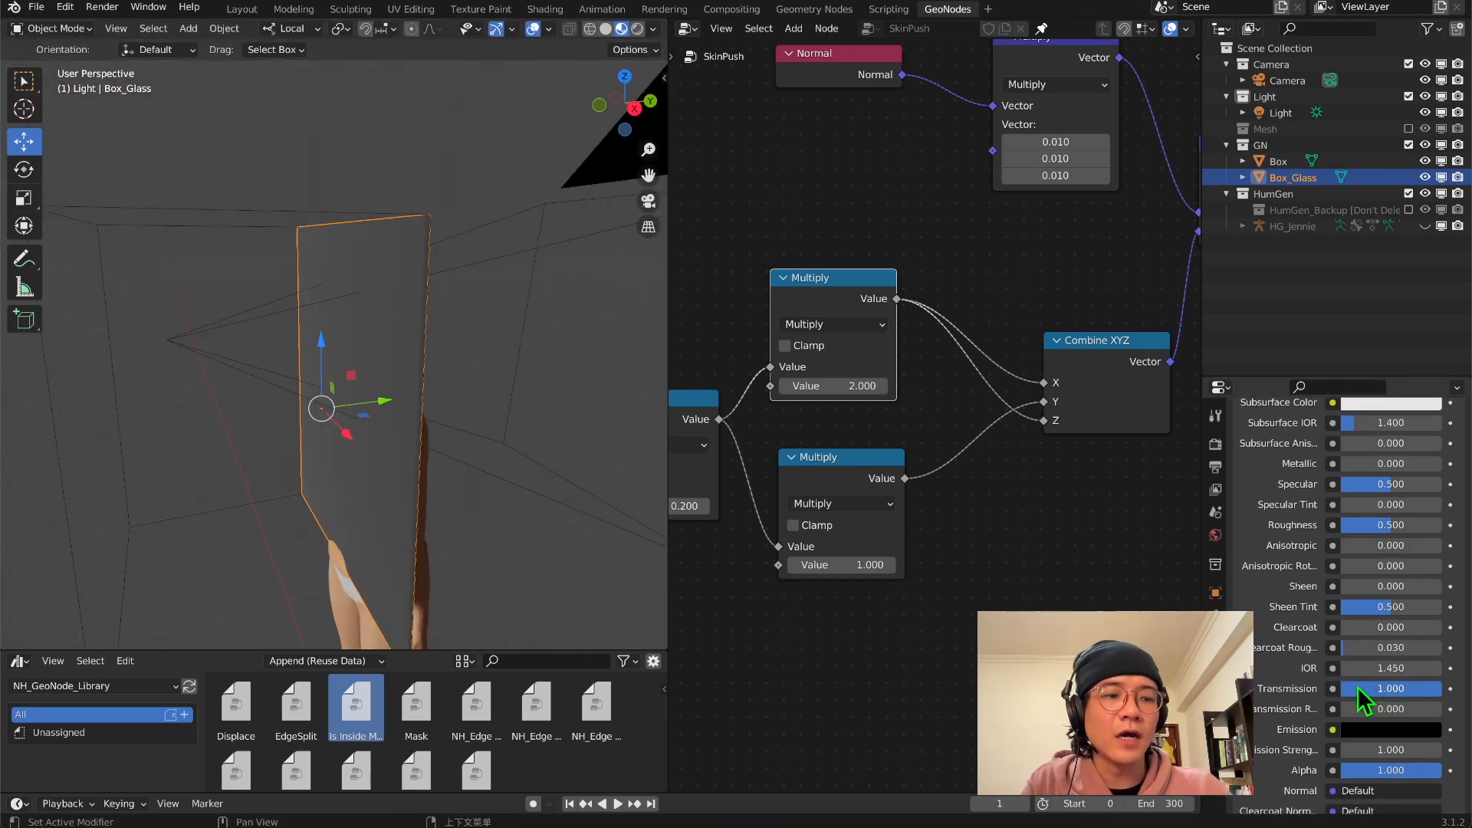
Set the Glass material's Transmission to 1, Subsurface IOR to 1.010, and Specular, Roughness and Sheen Tint to 0
drag(1389, 484, 1335, 484)
drag(1391, 422, 1345, 423)
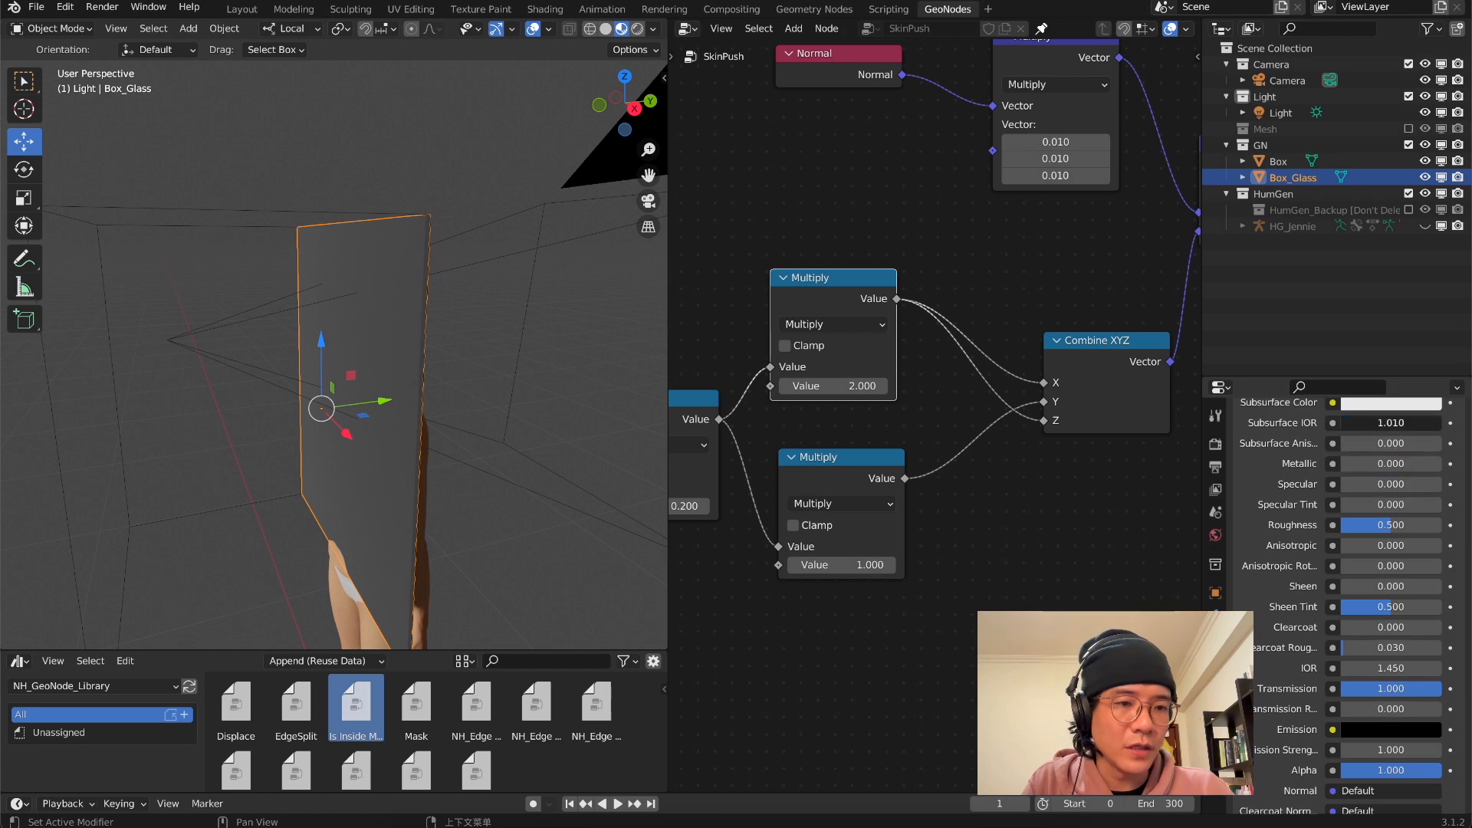
drag(1391, 524, 1342, 527)
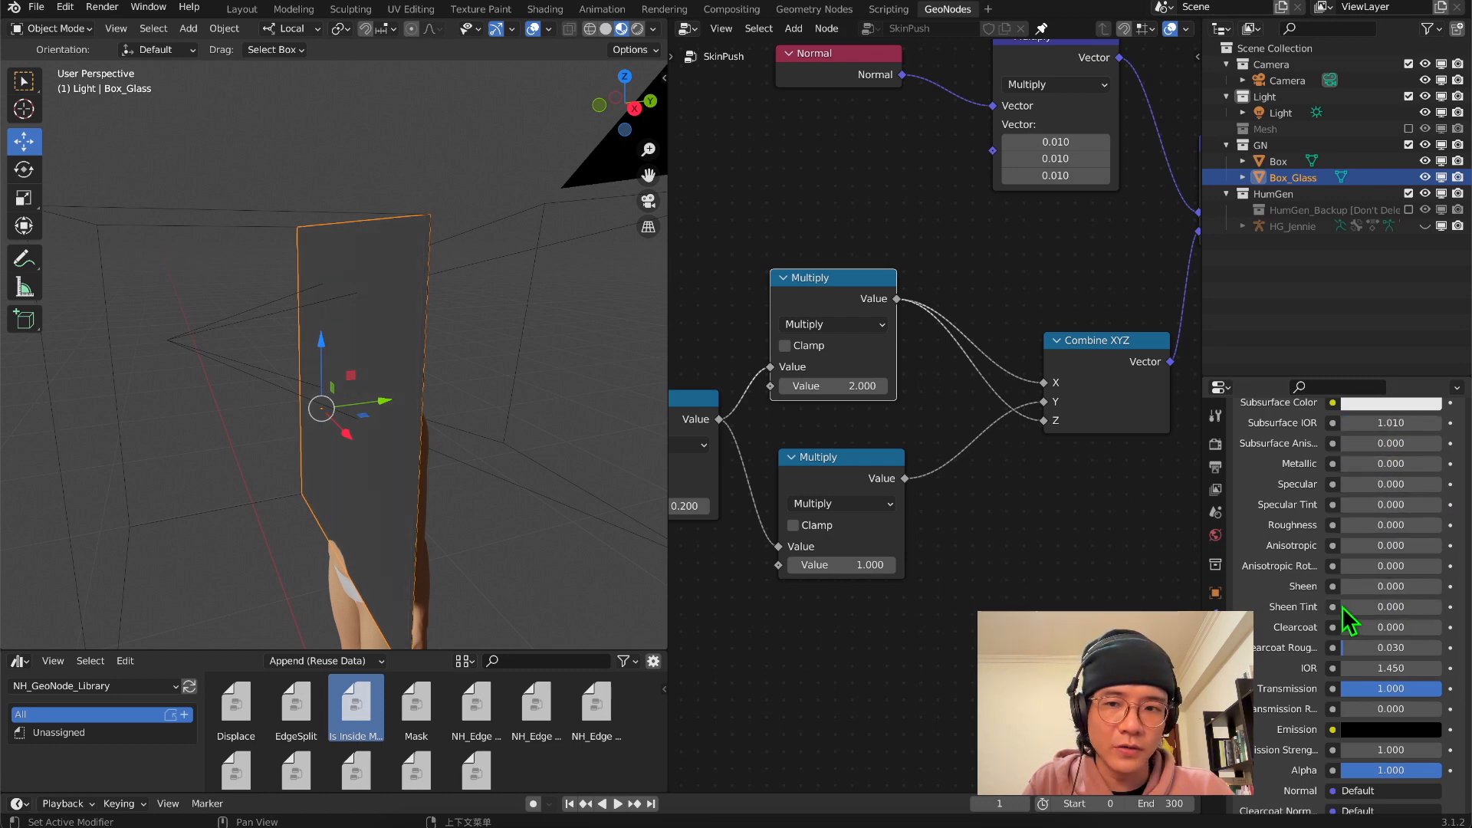
scroll(1344, 616, down, 7)
Enable Screen Space Reflections with Refraction in the render settings
middle_drag(625, 403, 65, 380)
scroll(358, 312, up, 2)
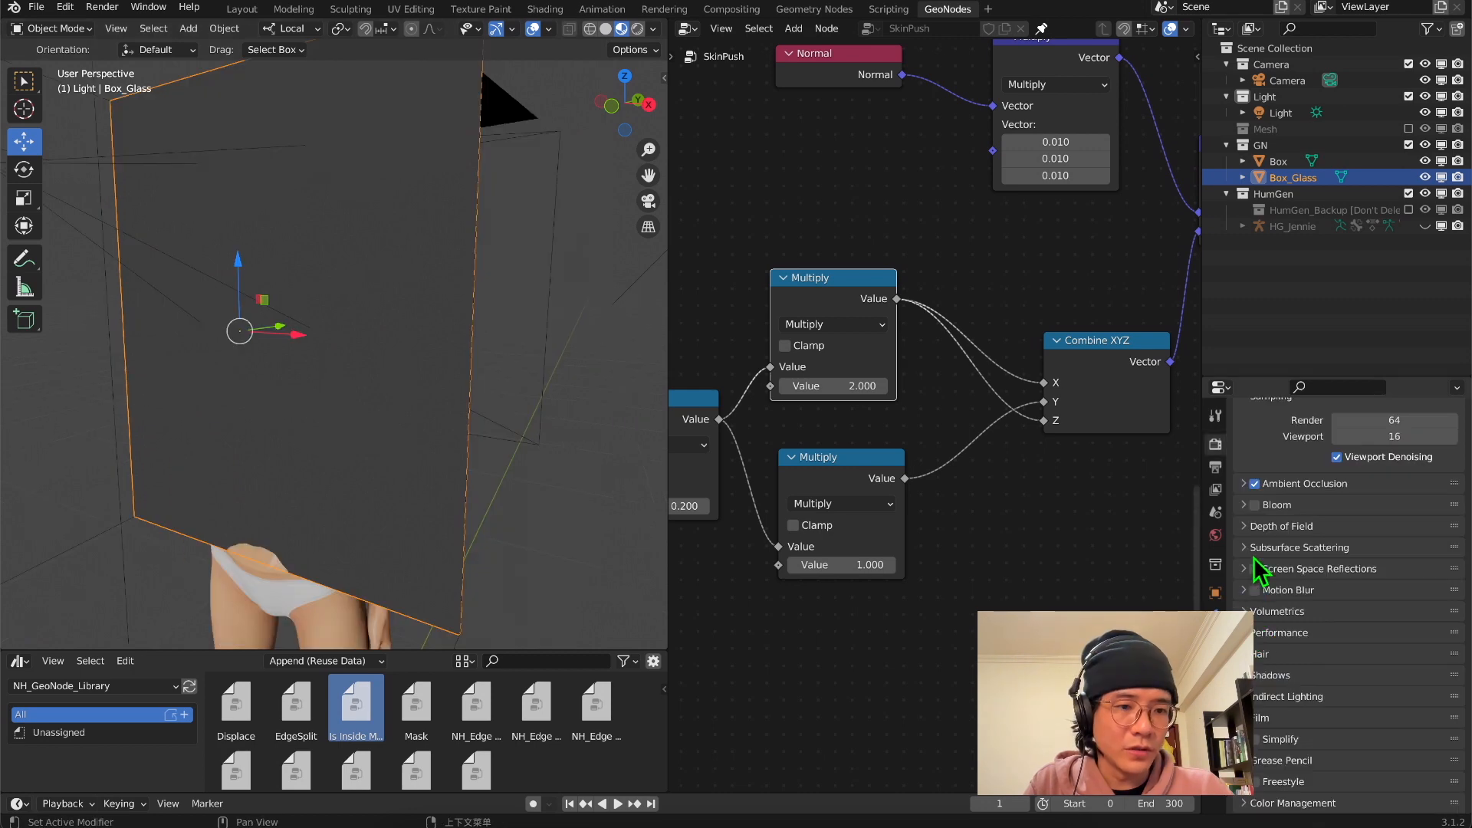
click(1255, 569)
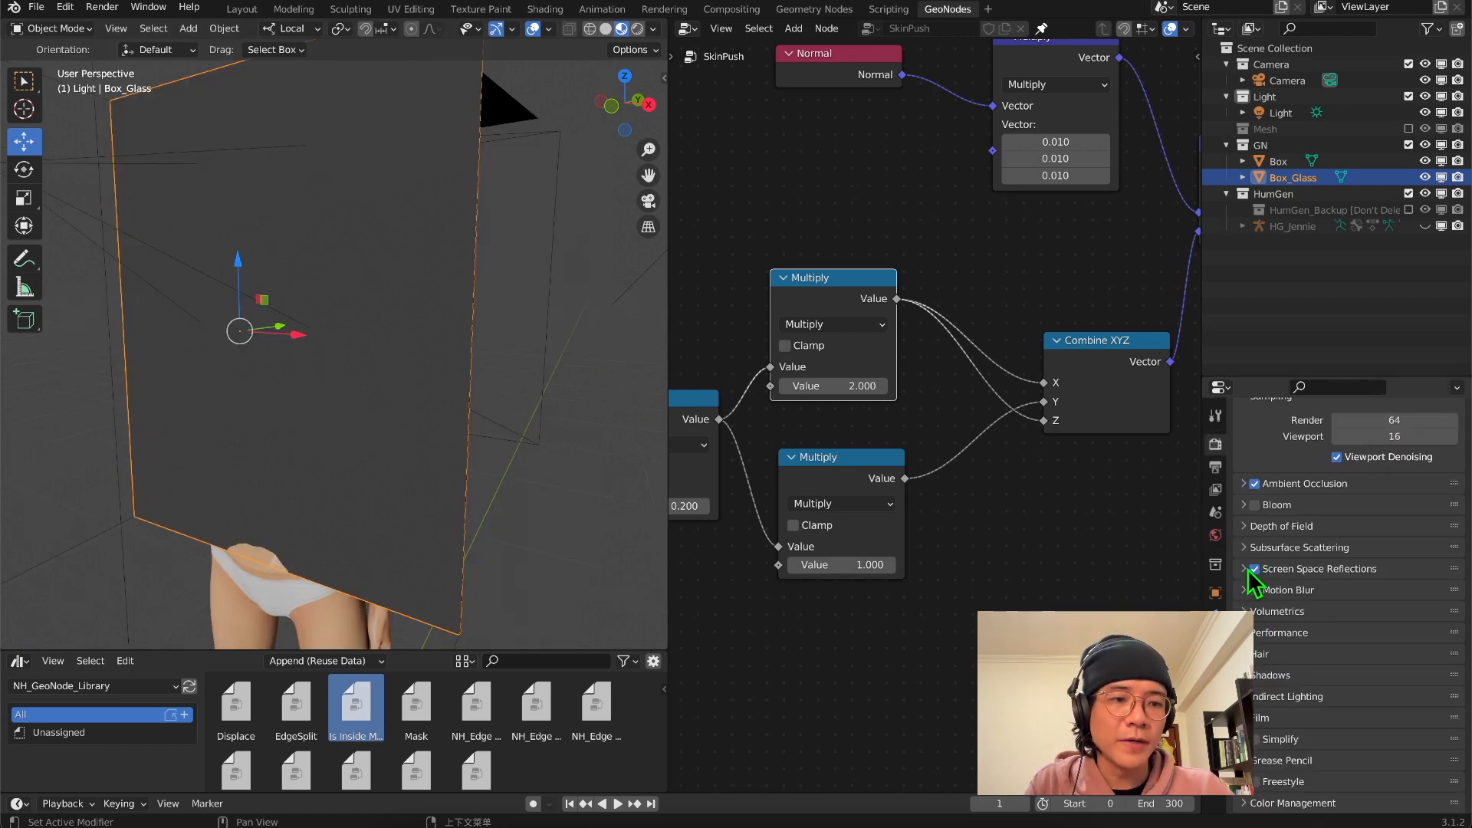
click(1244, 569)
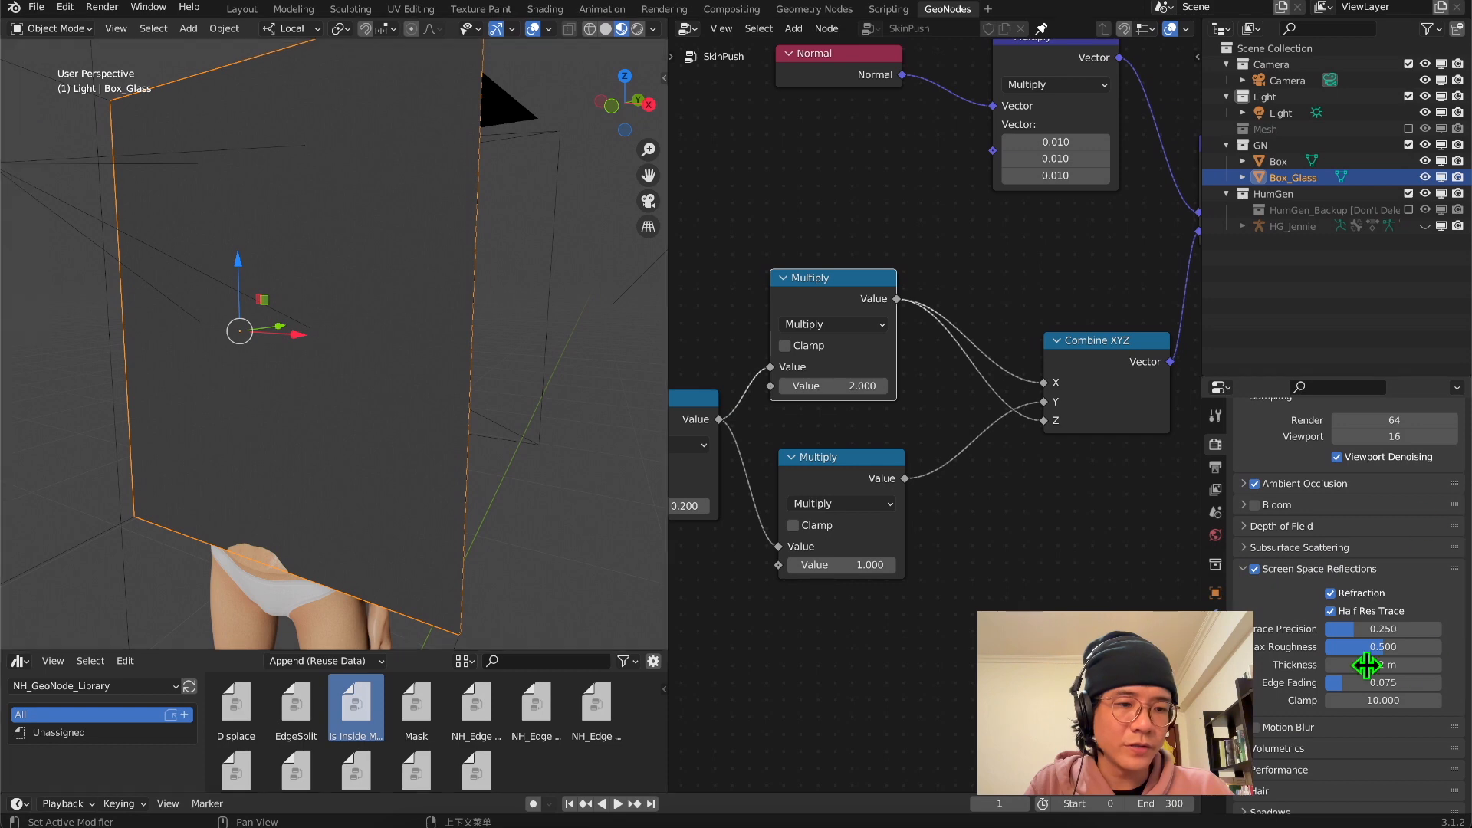
Enable Screen Space Refraction on the Glass material, with Shadow Mode None and an IOR of 1.050
click(1215, 727)
scroll(1342, 567, up, 8)
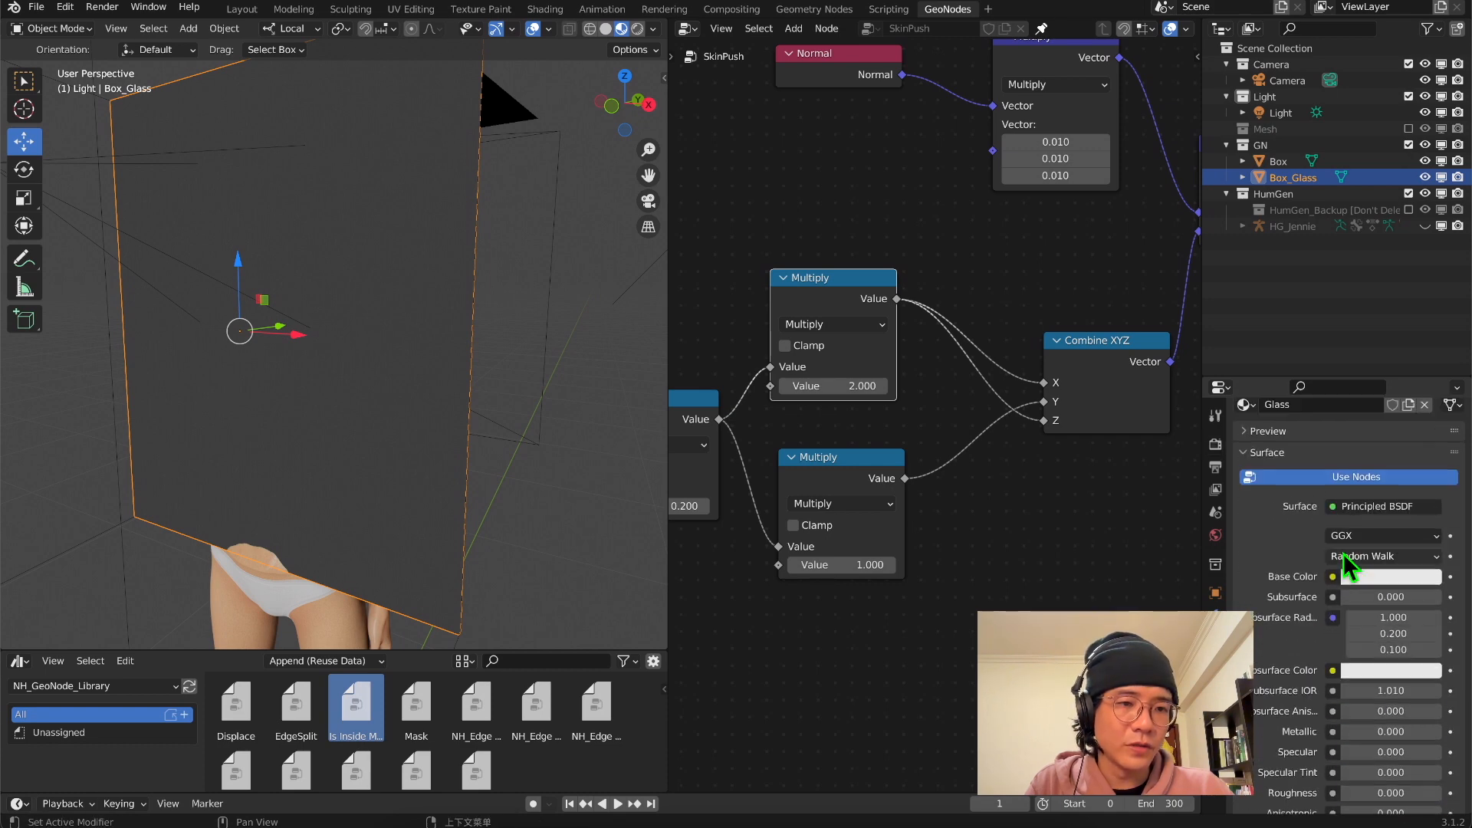
scroll(1276, 458, down, 16)
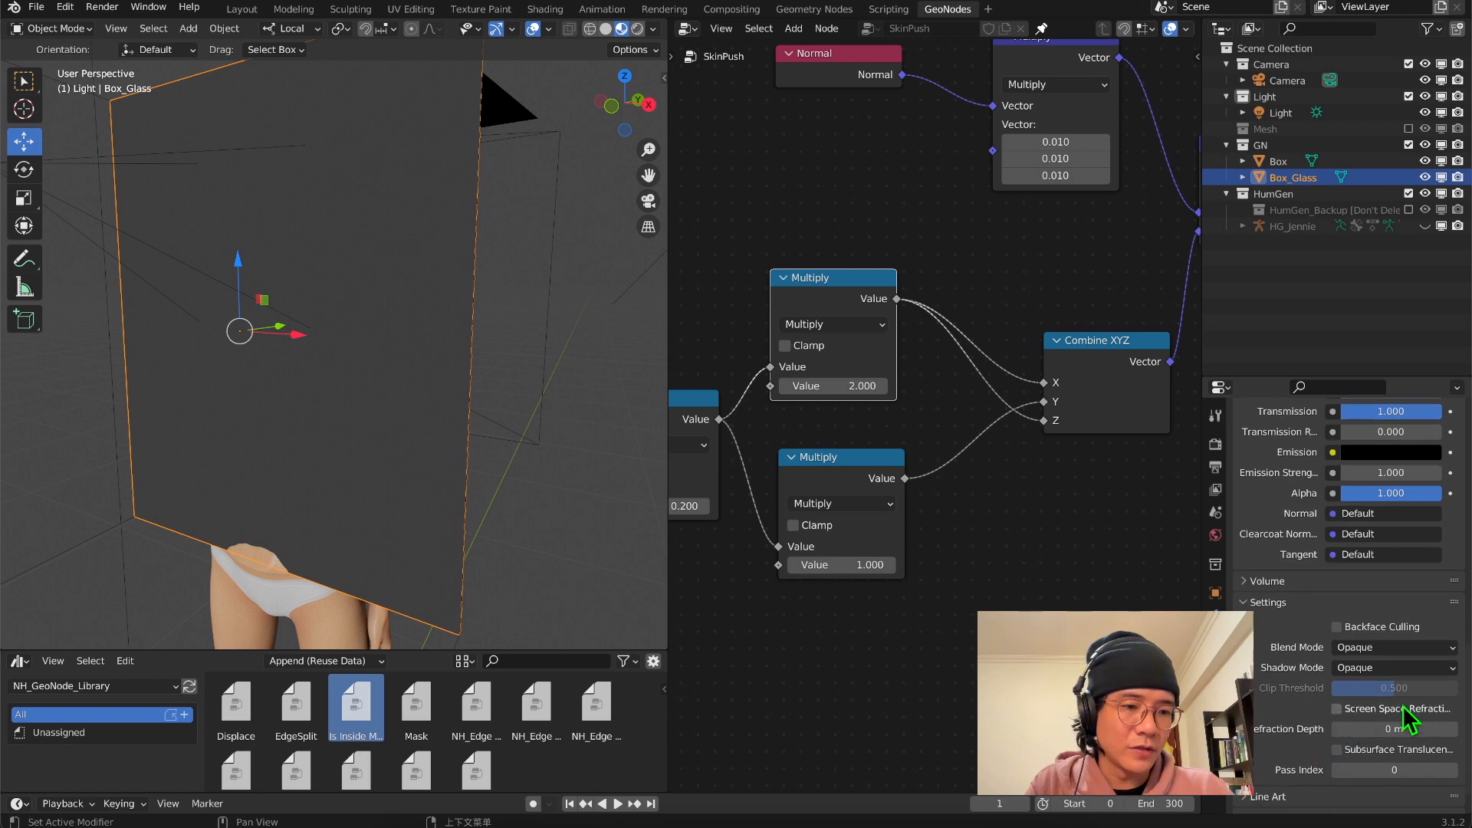
click(1337, 709)
Set the reflections' Trace Precision and Max Roughness to 1, Thickness to 0.01 m and Edge Fading to 0, with Half Res Trace off
scroll(401, 305, up, 5)
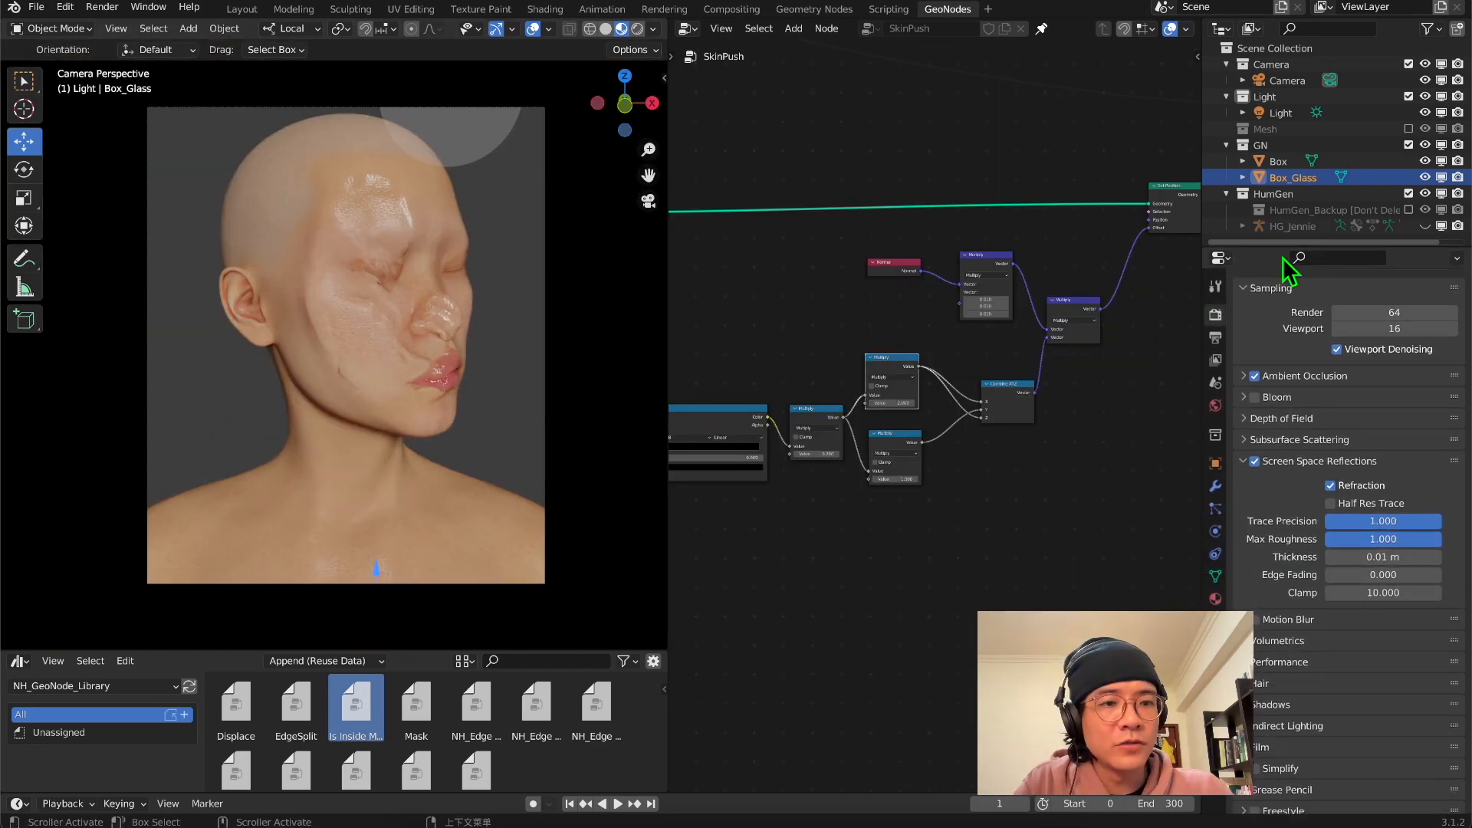
scroll(1295, 421, down, 1)
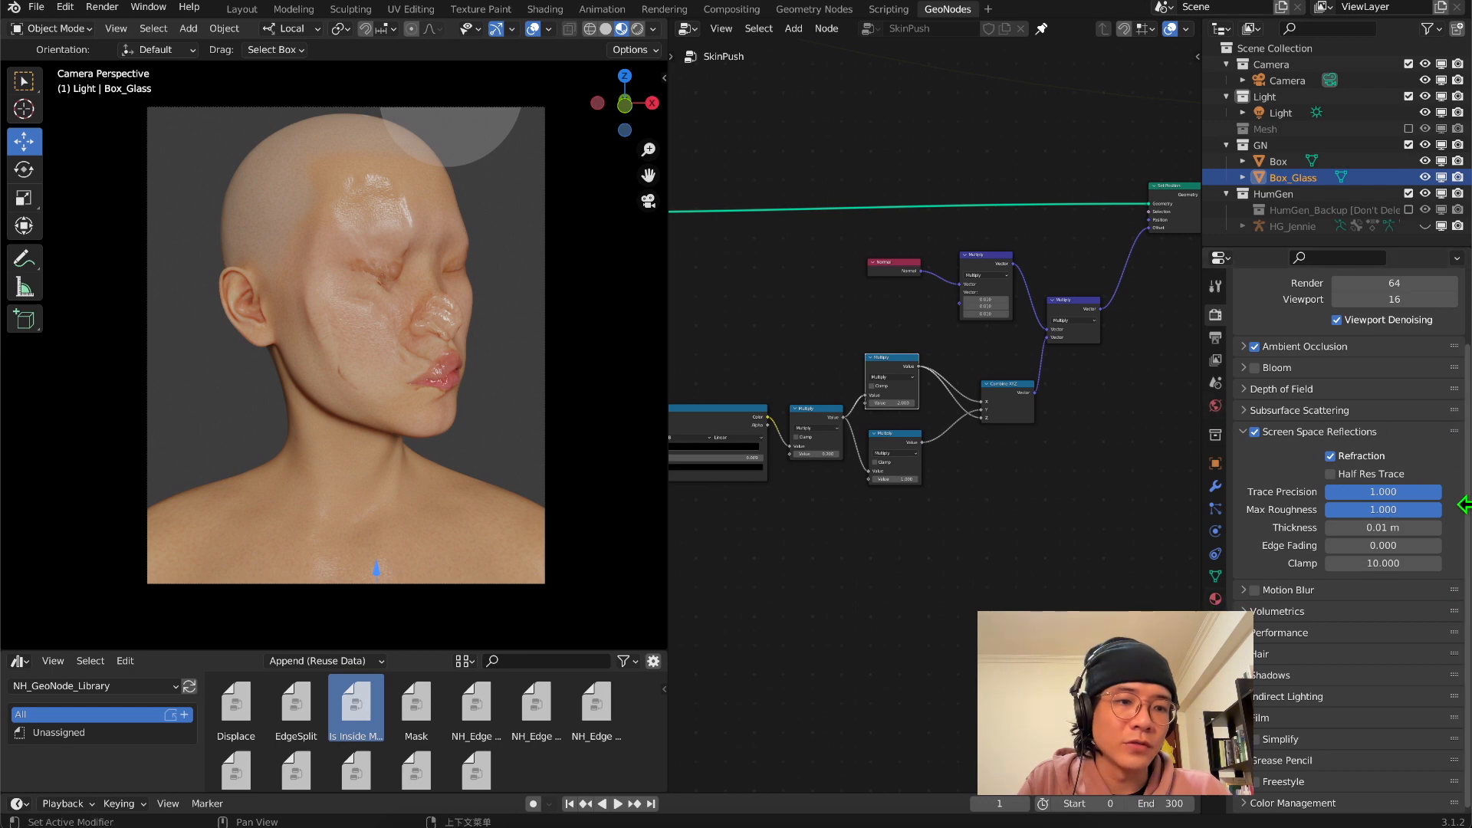
Tint the Glass material's Base Color a pale blue-green and check the pressed face through the camera
click(1215, 599)
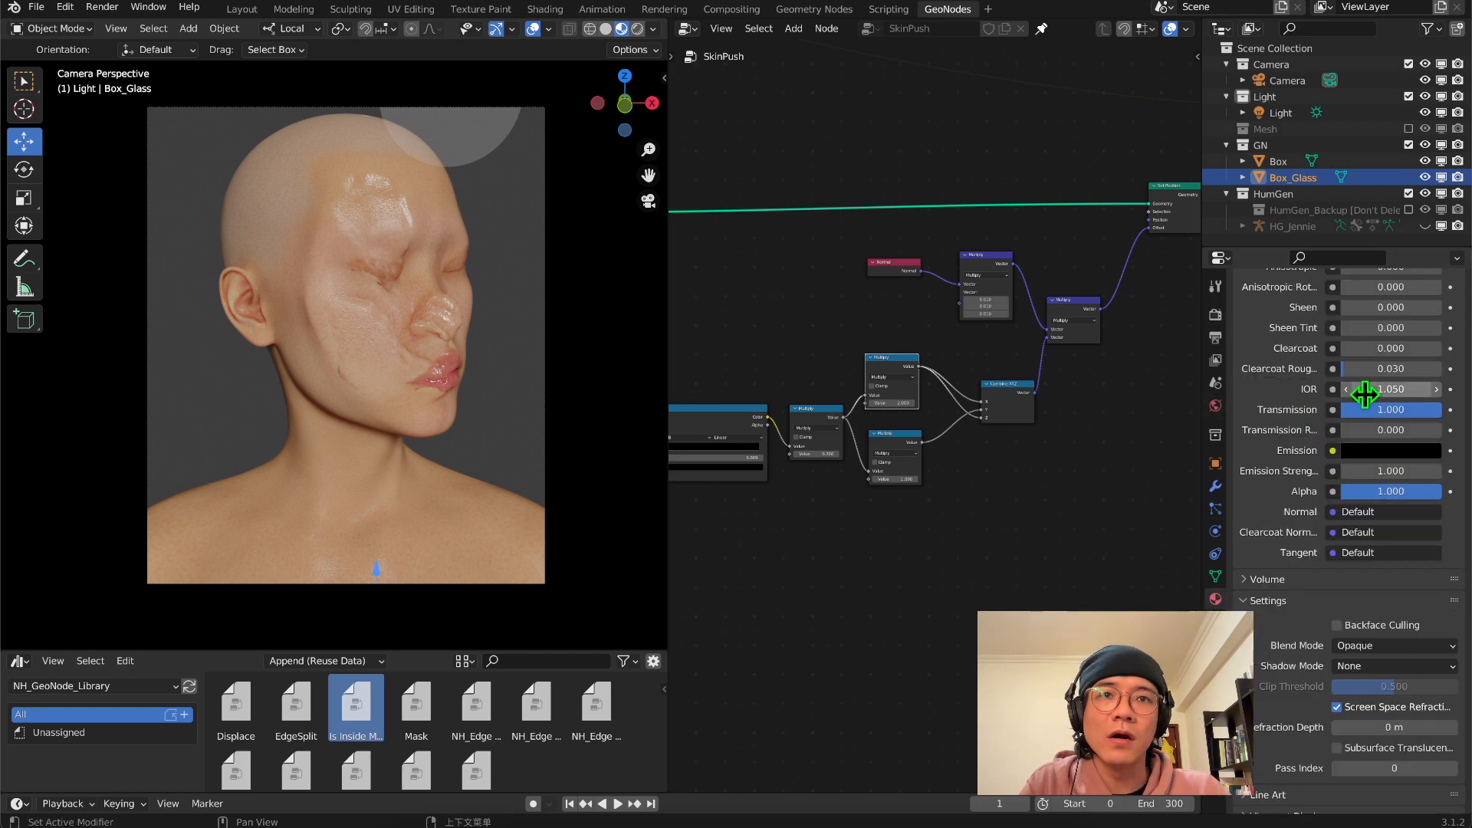
scroll(1332, 433, down, 1)
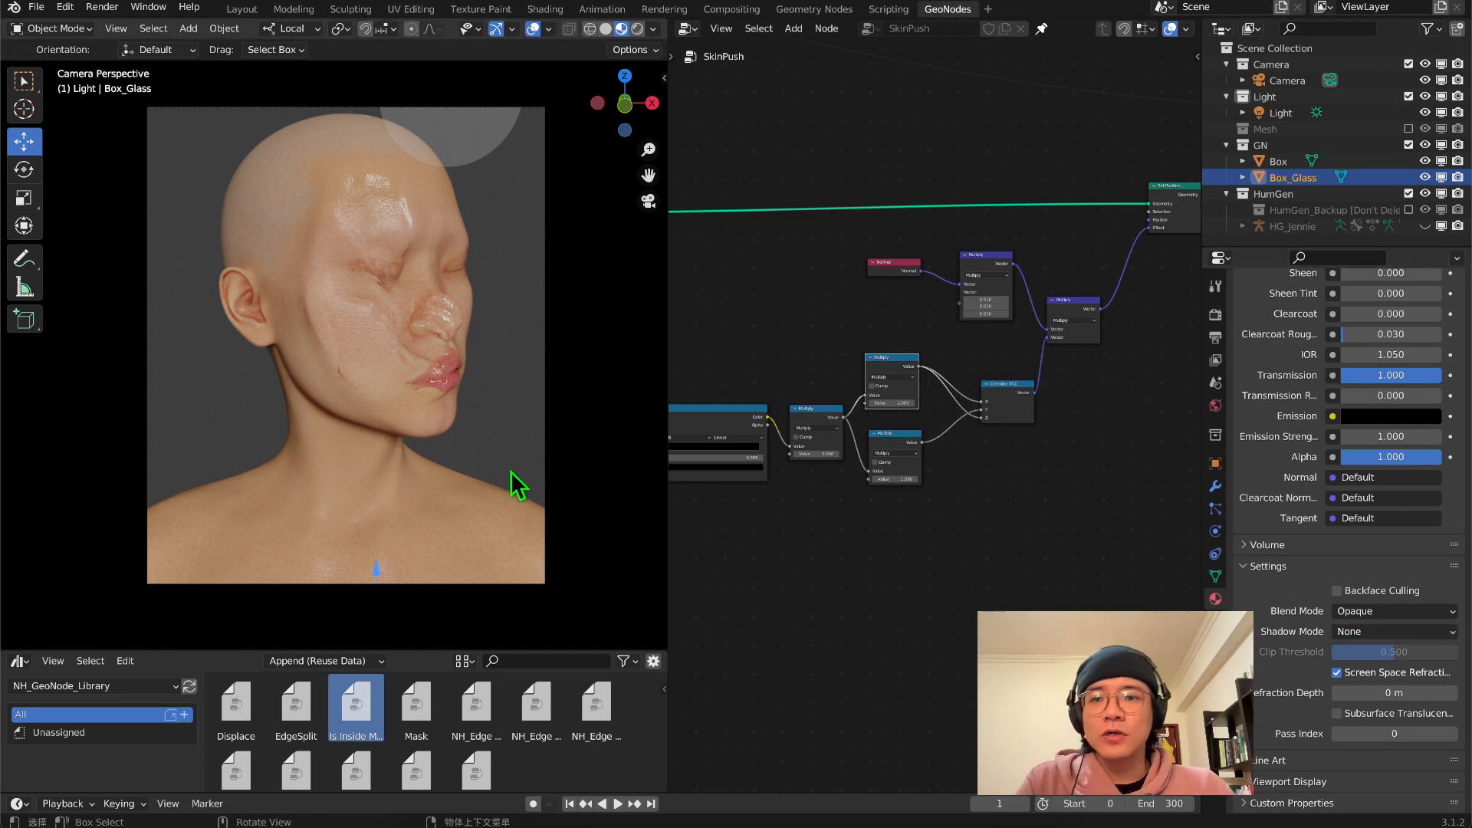
scroll(1257, 500, up, 1)
scroll(1261, 506, up, 15)
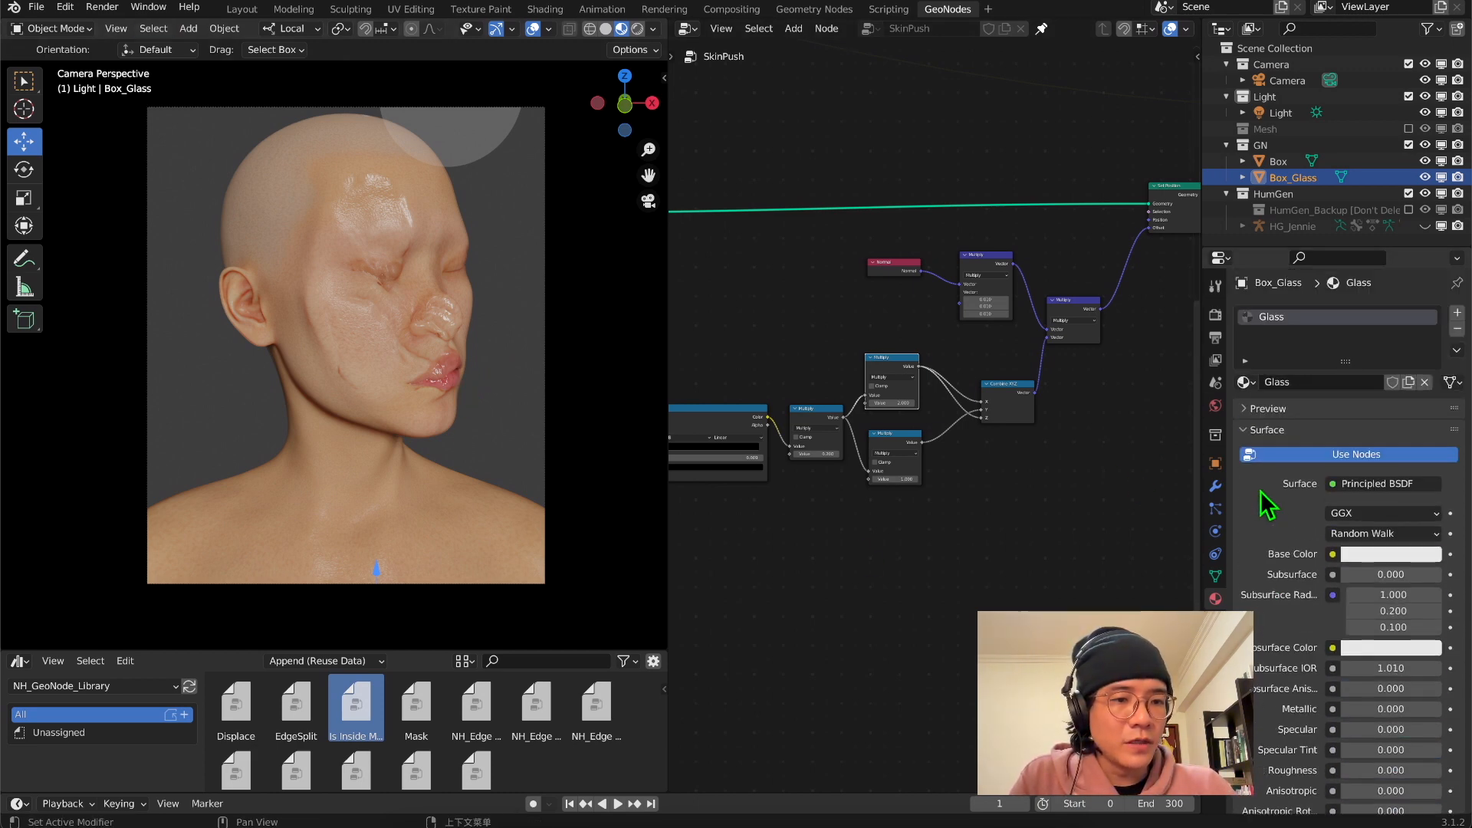
click(1422, 554)
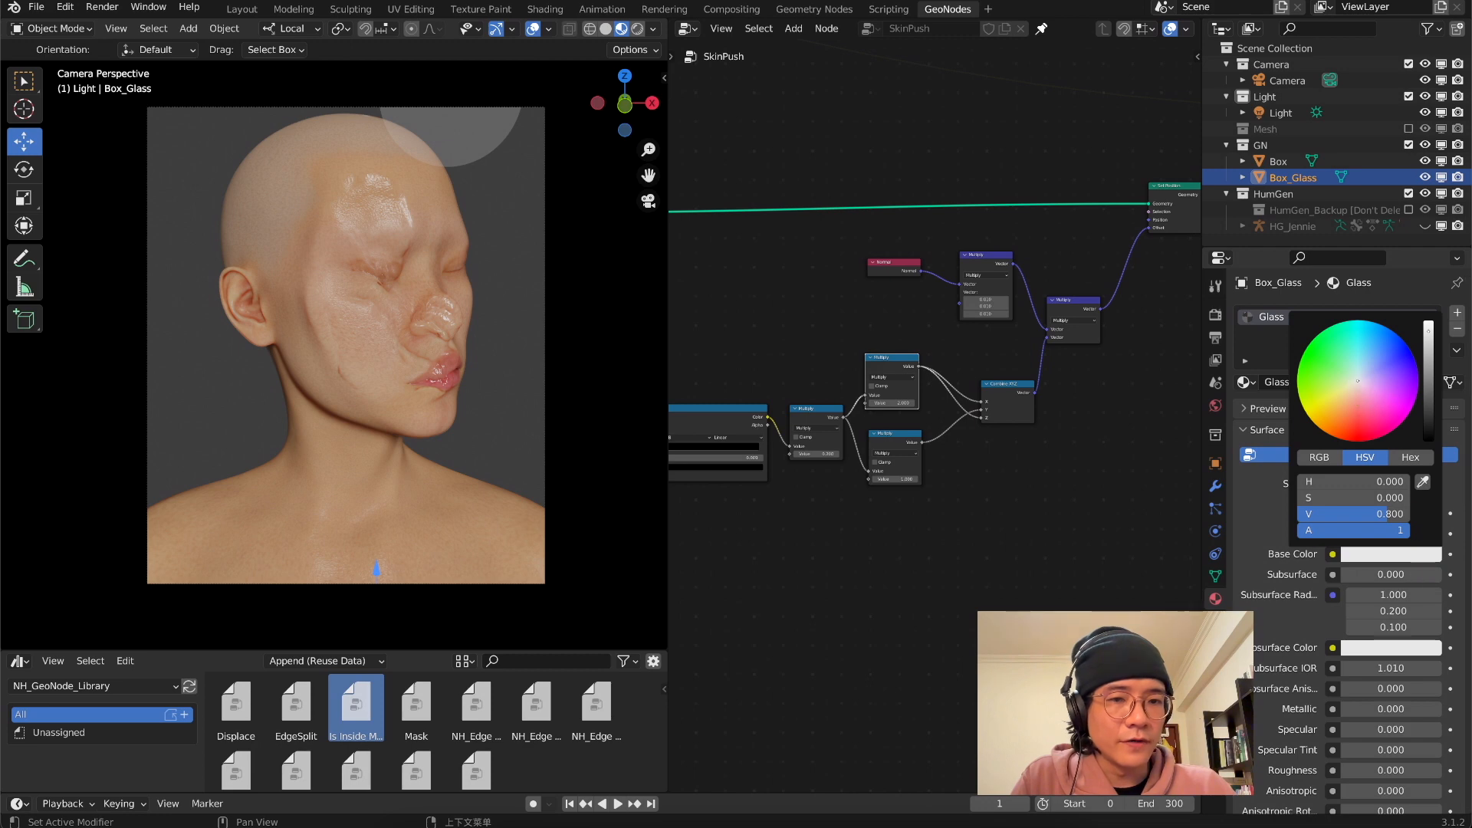
click(1357, 373)
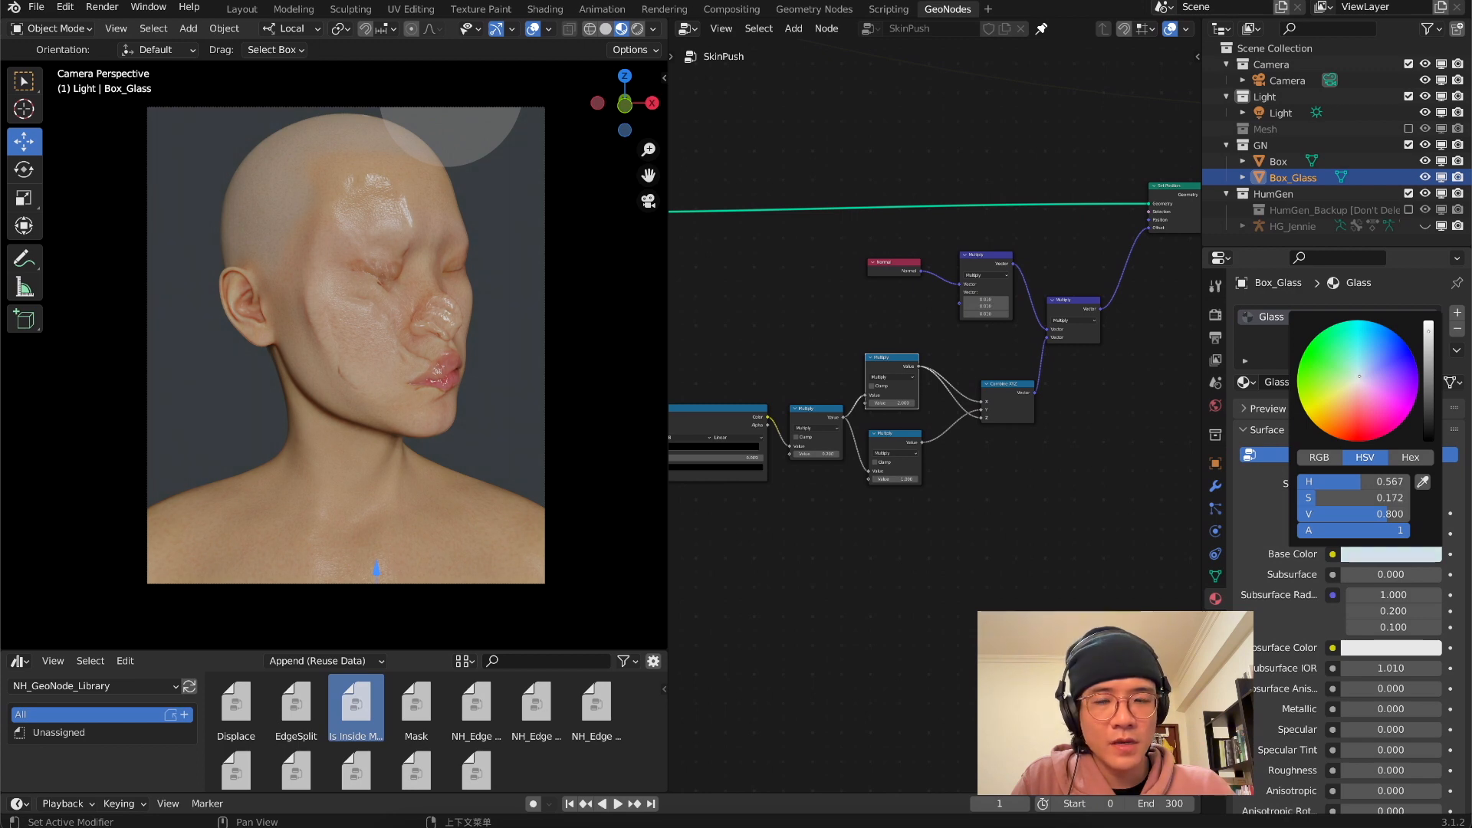
middle_drag(519, 373, 450, 397)
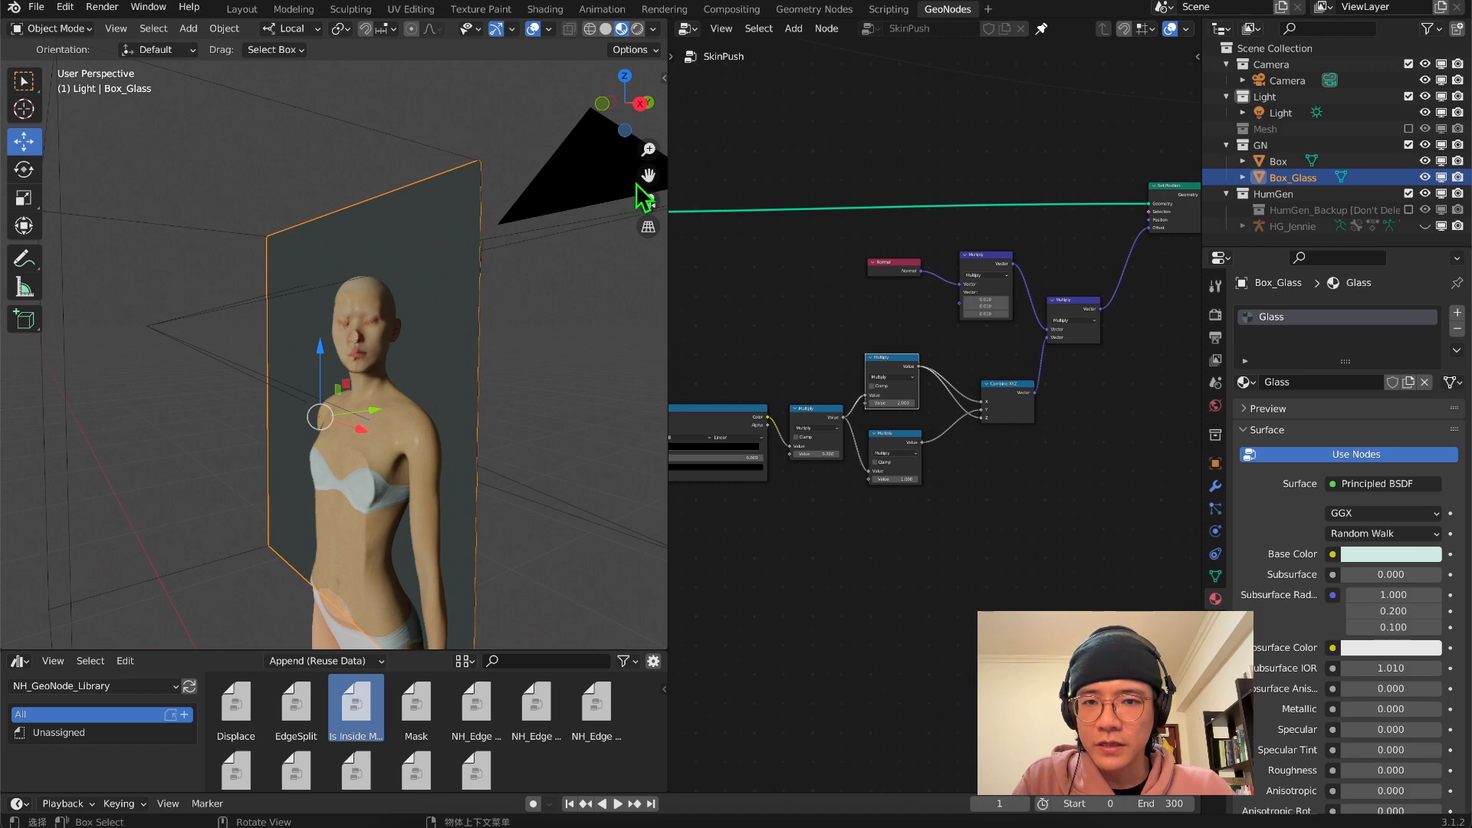
click(656, 207)
scroll(509, 378, up, 5)
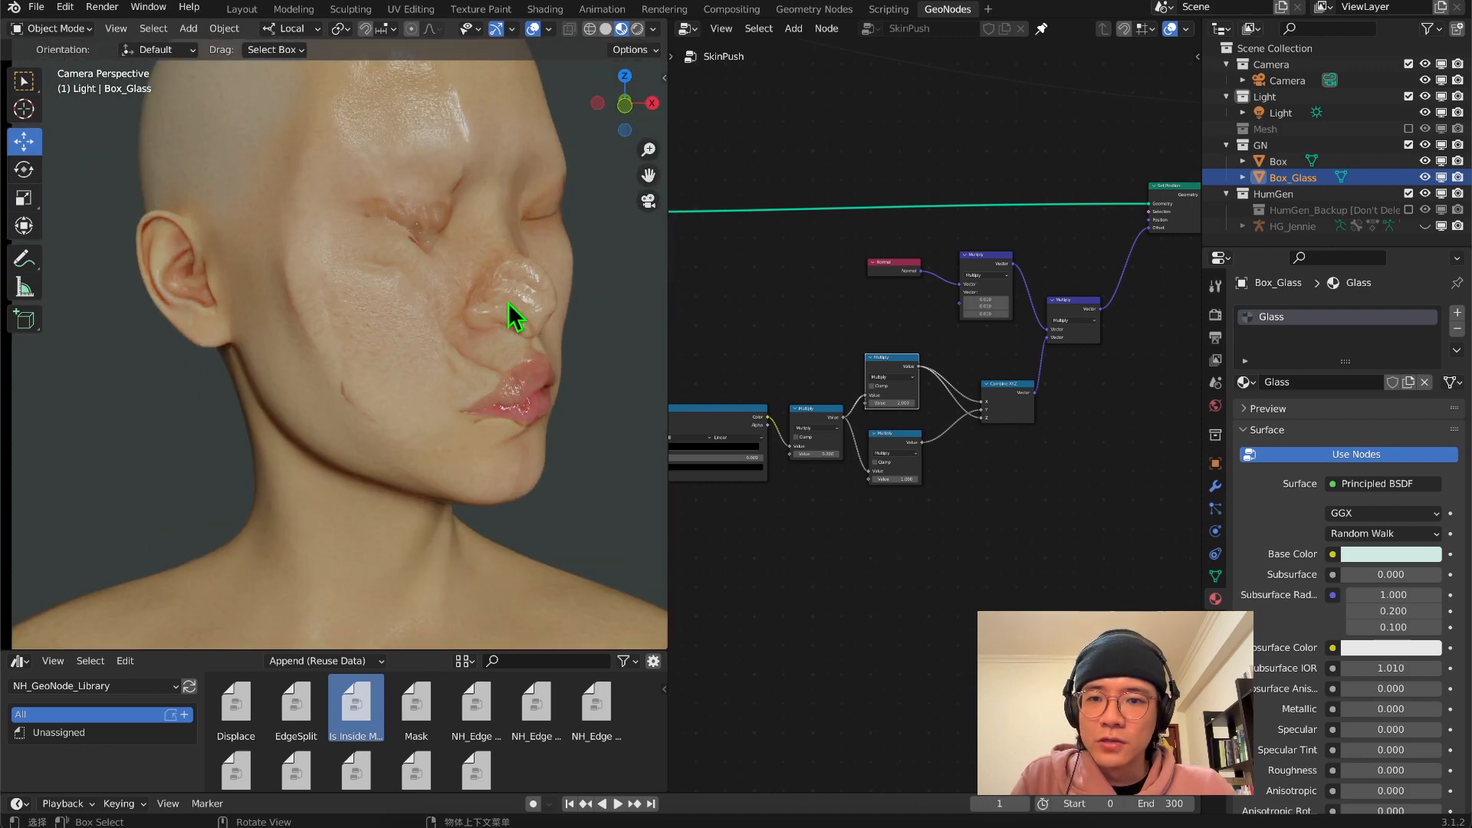
scroll(518, 418, down, 4)
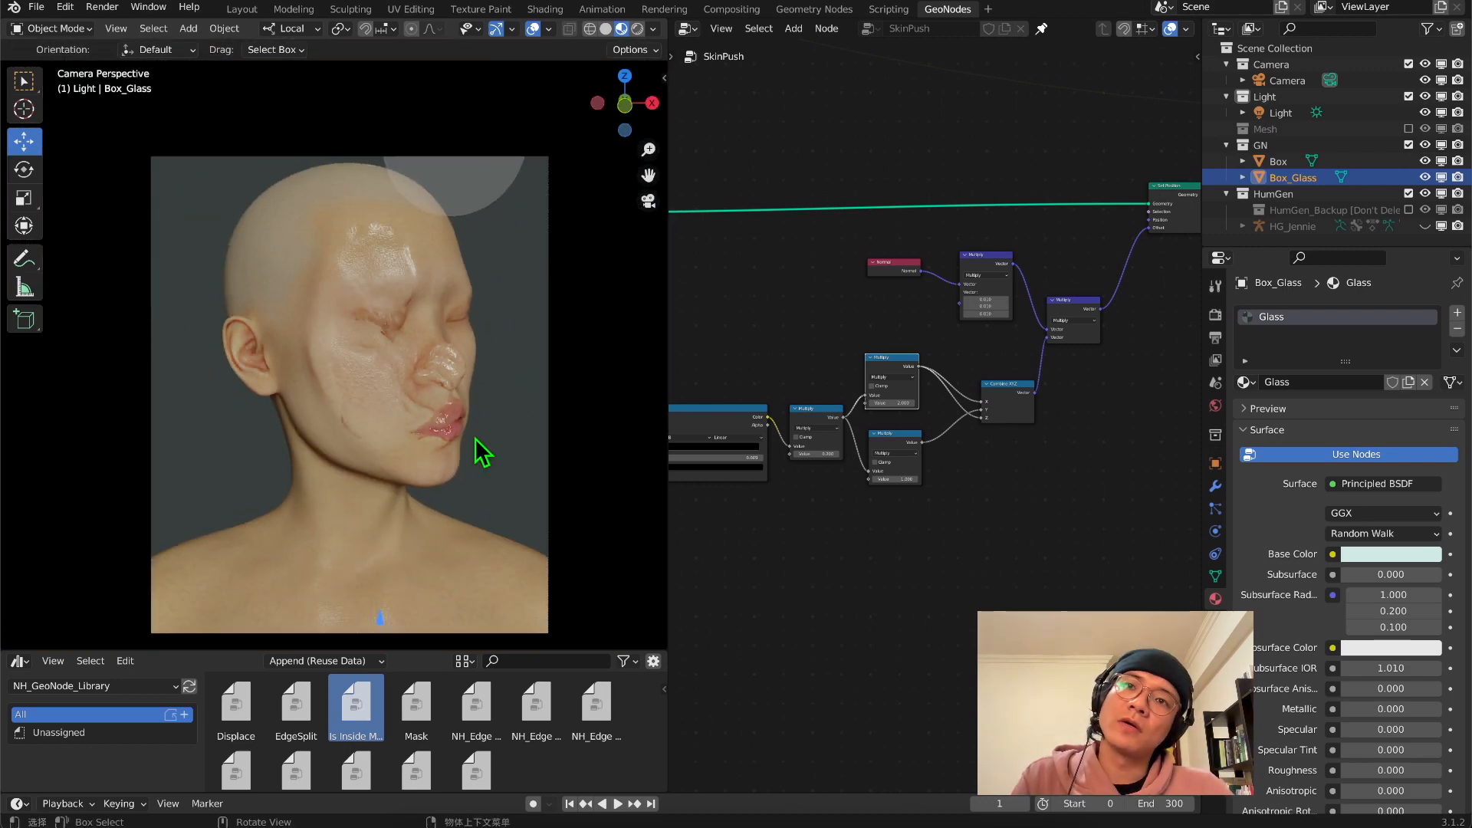
Adjust the Noise Texture that drives the skin folds to get a different fold pattern on the face
scroll(956, 476, down, 5)
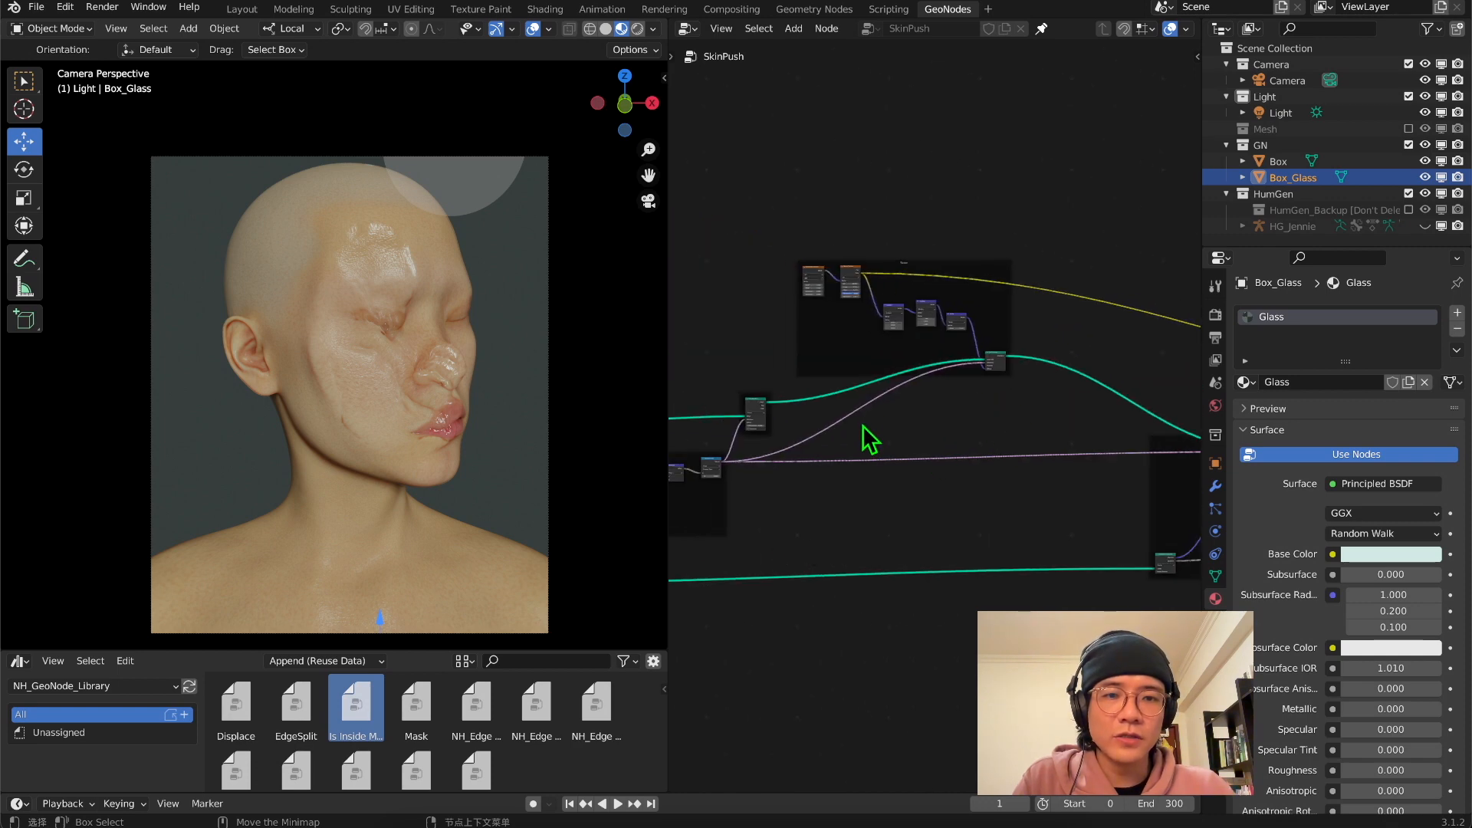
middle_drag(881, 372, 1012, 637)
scroll(984, 552, up, 7)
middle_drag(914, 518, 855, 308)
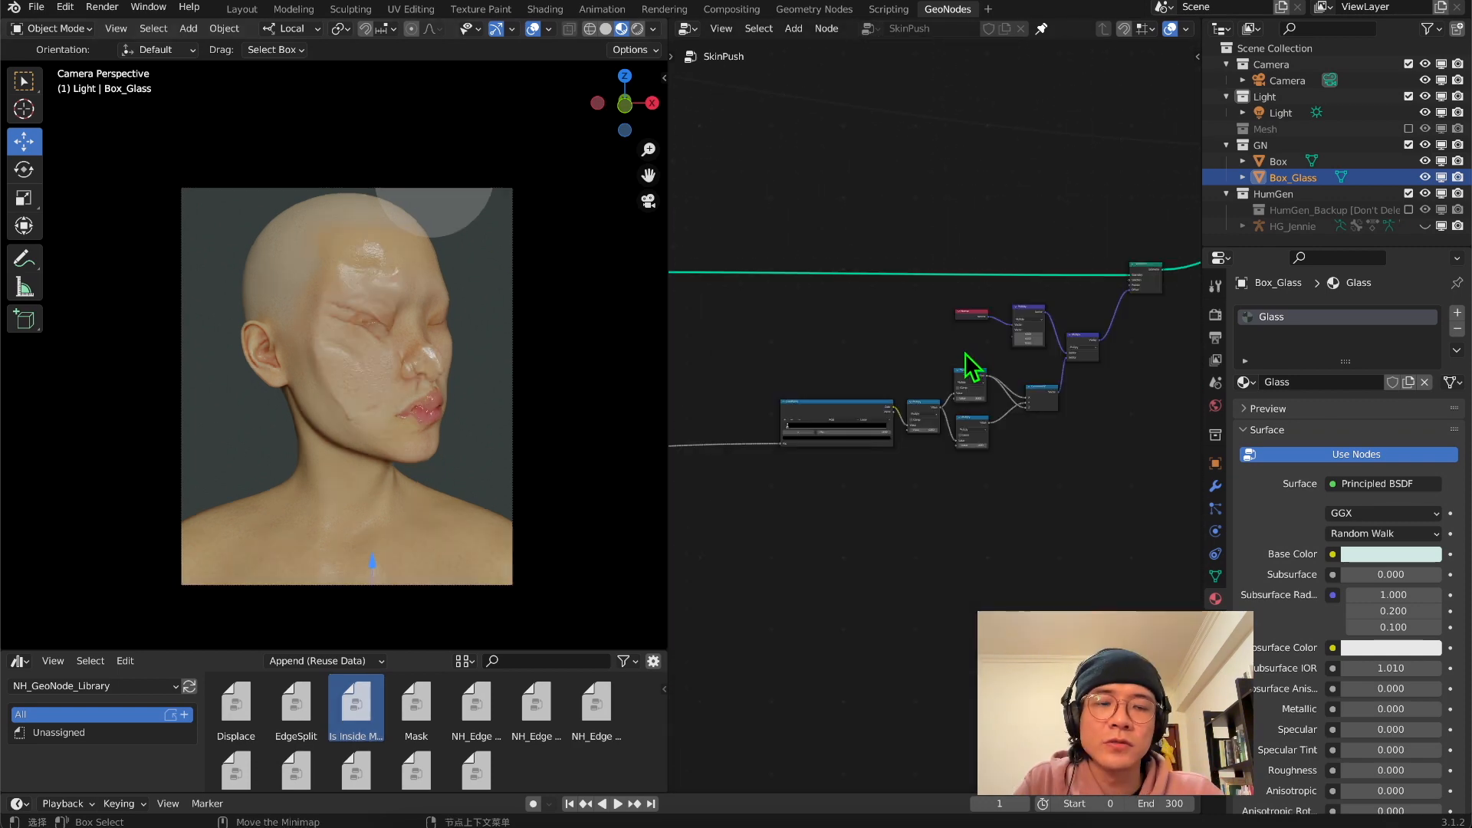
middle_drag(957, 350, 935, 369)
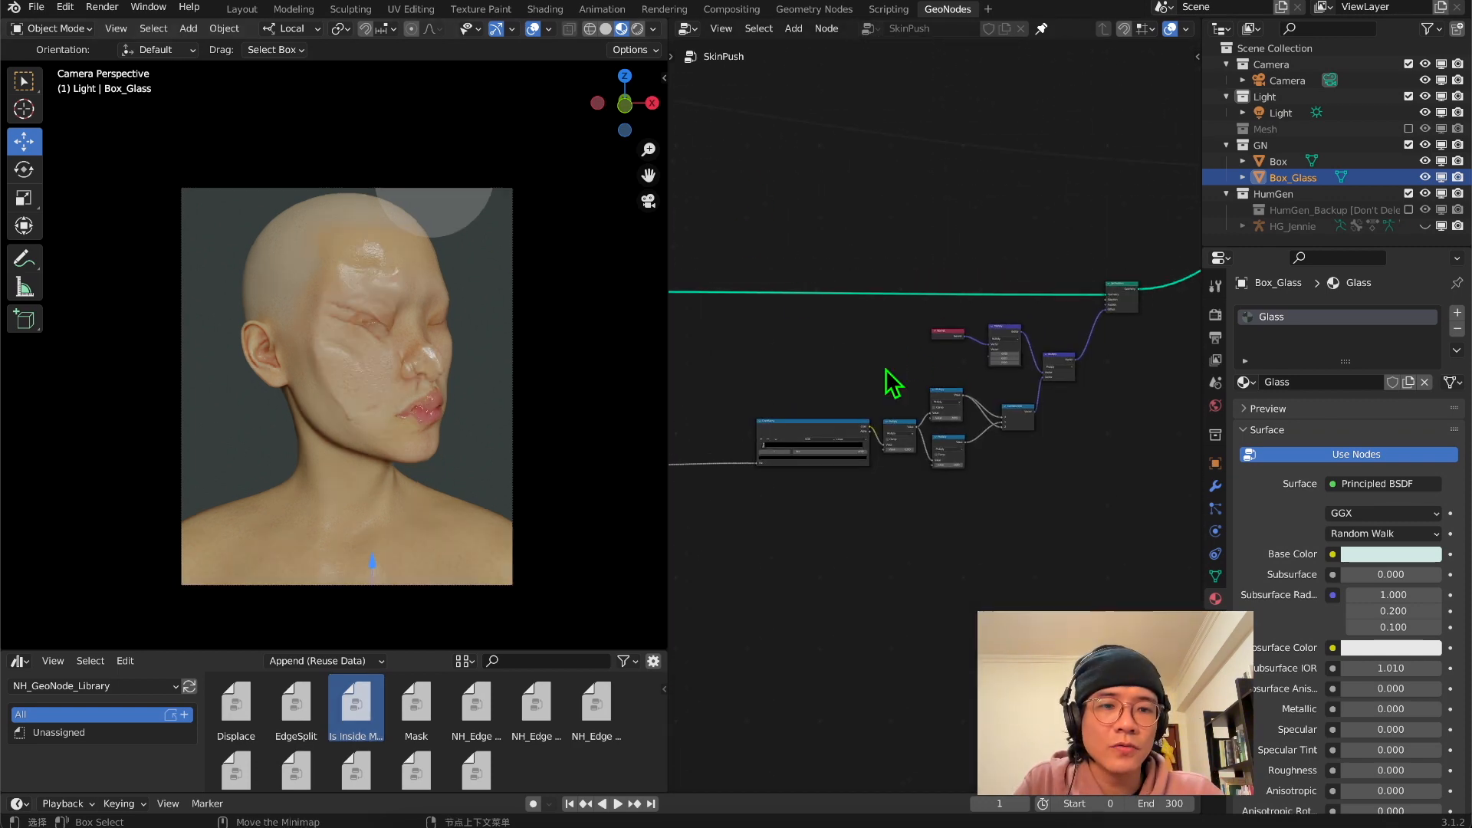
Enclose the node chain feeding the last geometry node of the SkinPush tree in a frame
key(shift+a)
click(825, 237)
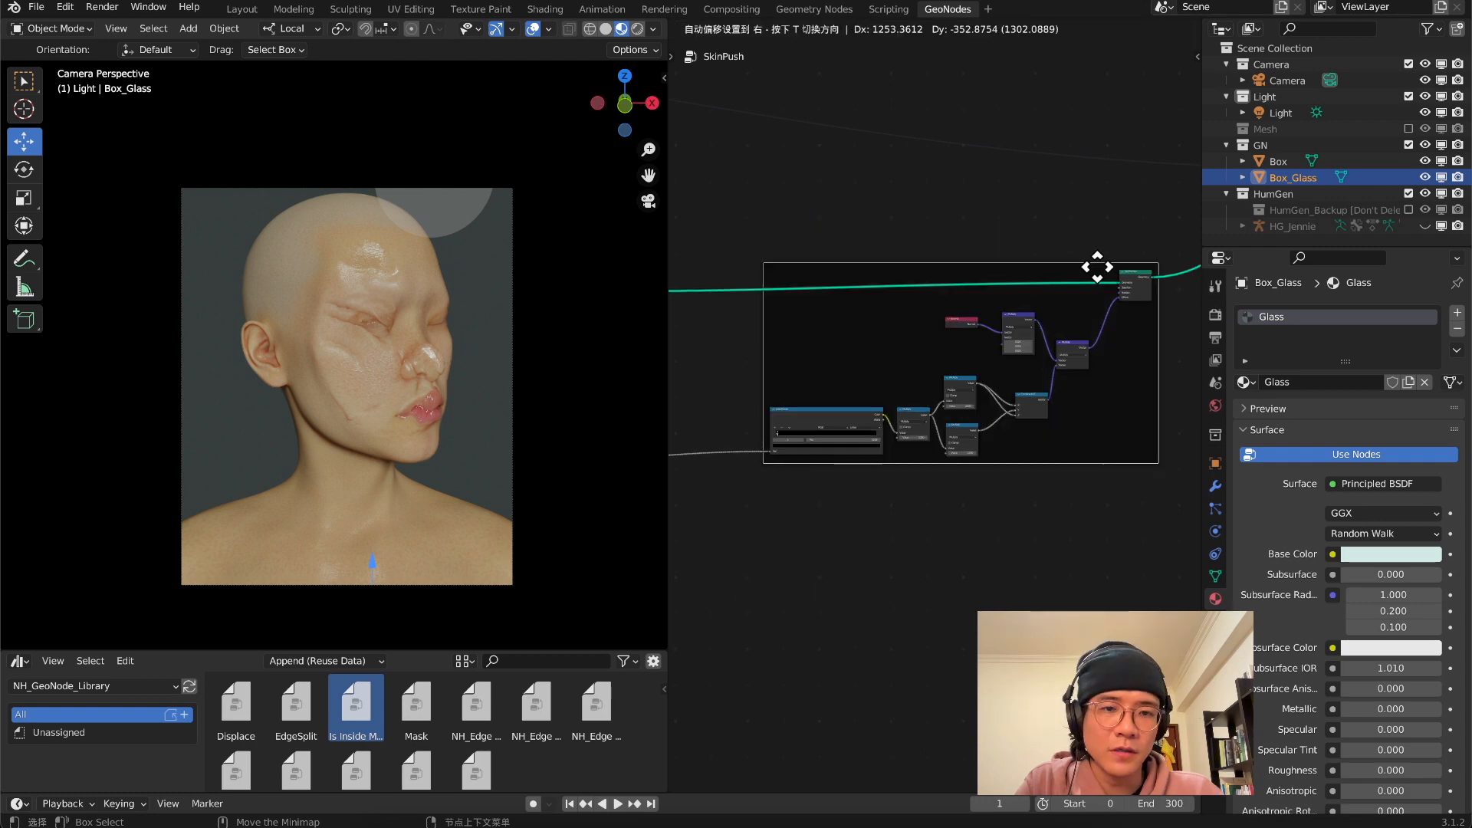
drag(1097, 266, 1097, 277)
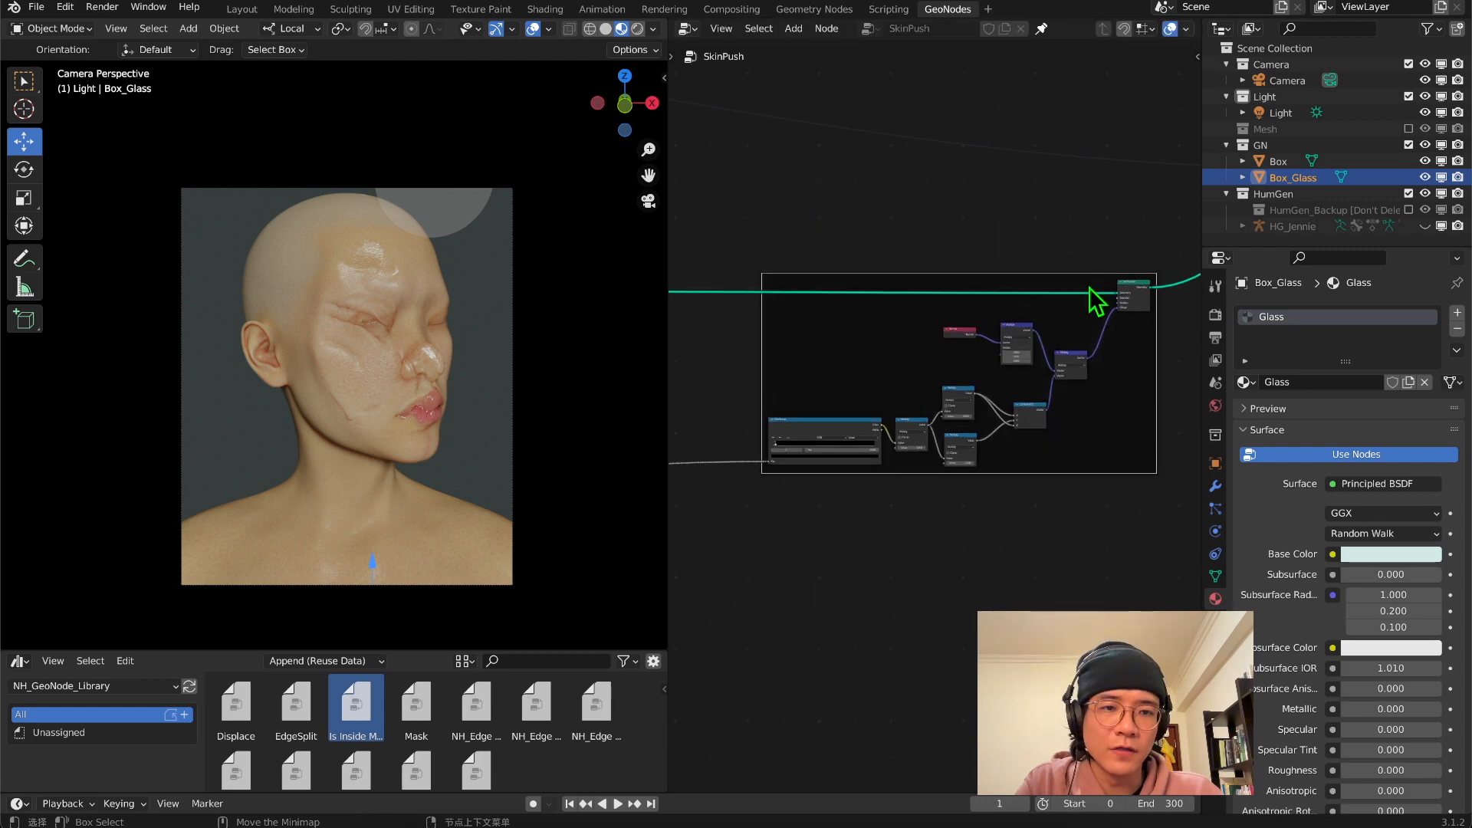
scroll(1092, 290, down, 6)
middle_drag(1036, 274, 887, 365)
scroll(992, 386, up, 4)
scroll(910, 402, up, 5)
right_click(910, 402)
scroll(881, 368, up, 2)
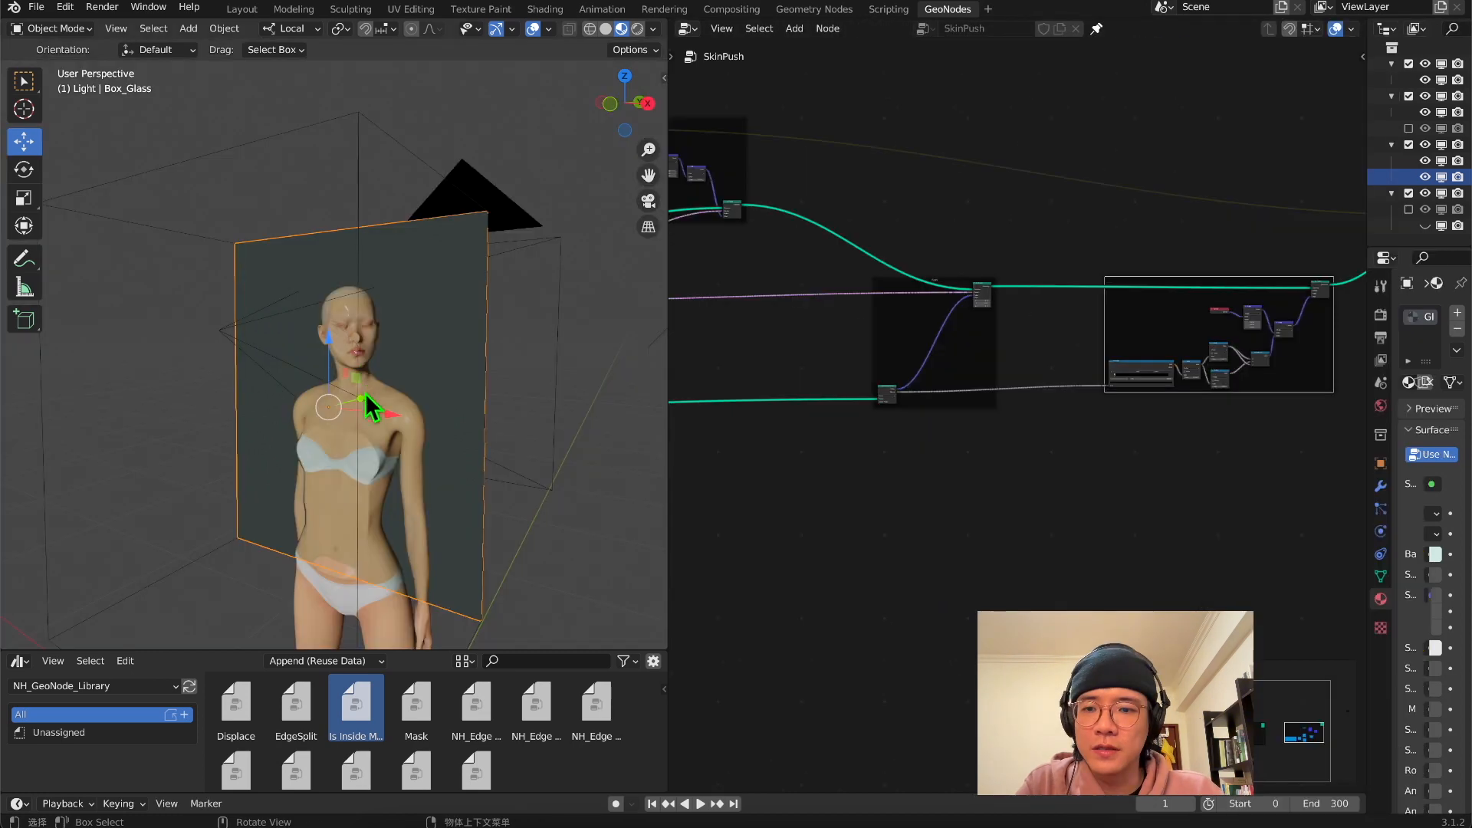
Examine how the Box_Glass pane sits against the body from several angles and from the right side view
middle_drag(371, 404, 381, 452)
scroll(405, 380, up, 9)
scroll(405, 380, down, 5)
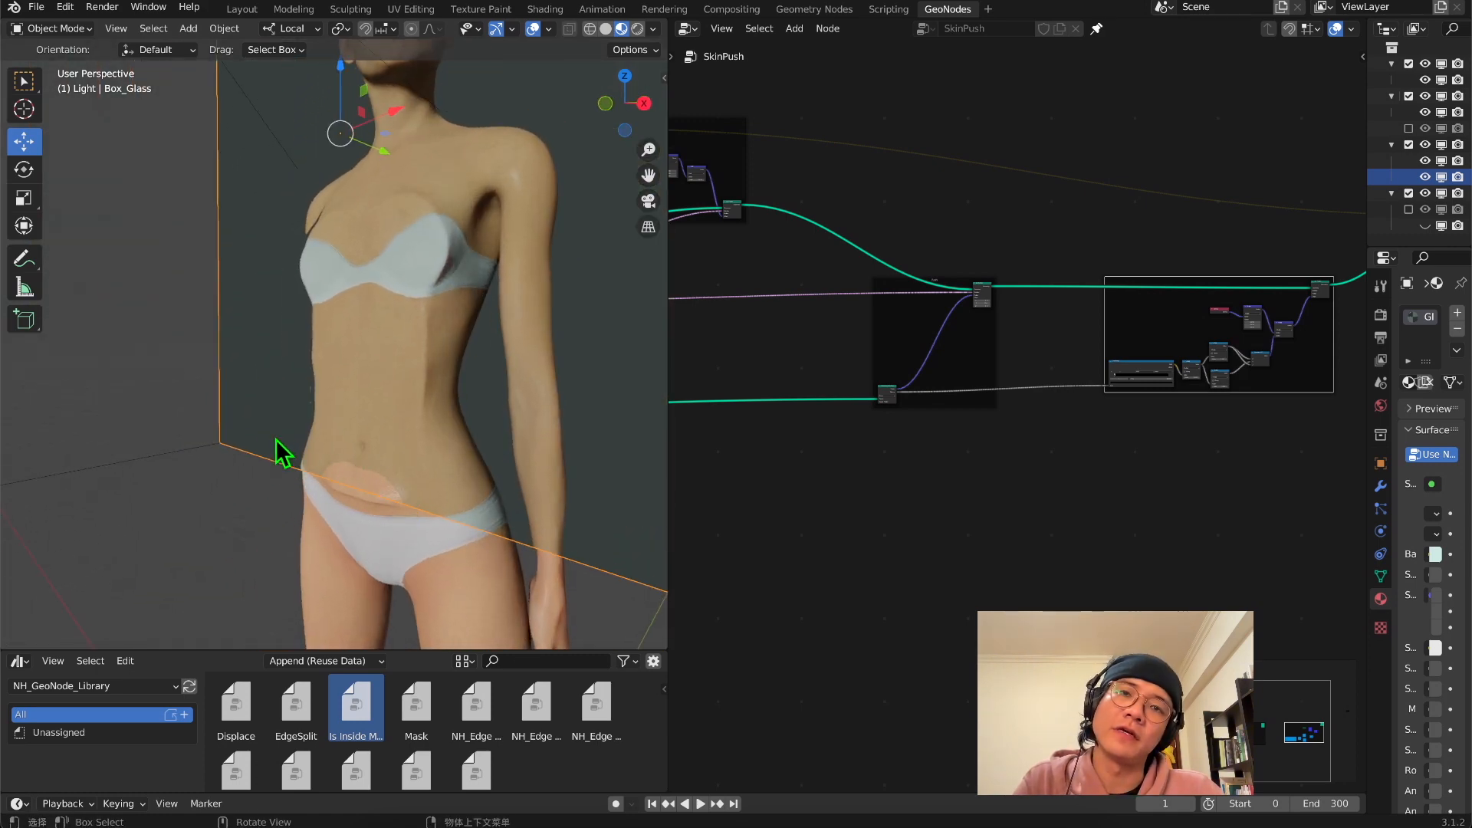
scroll(404, 476, down, 4)
middle_drag(338, 476, 230, 460)
click(624, 100)
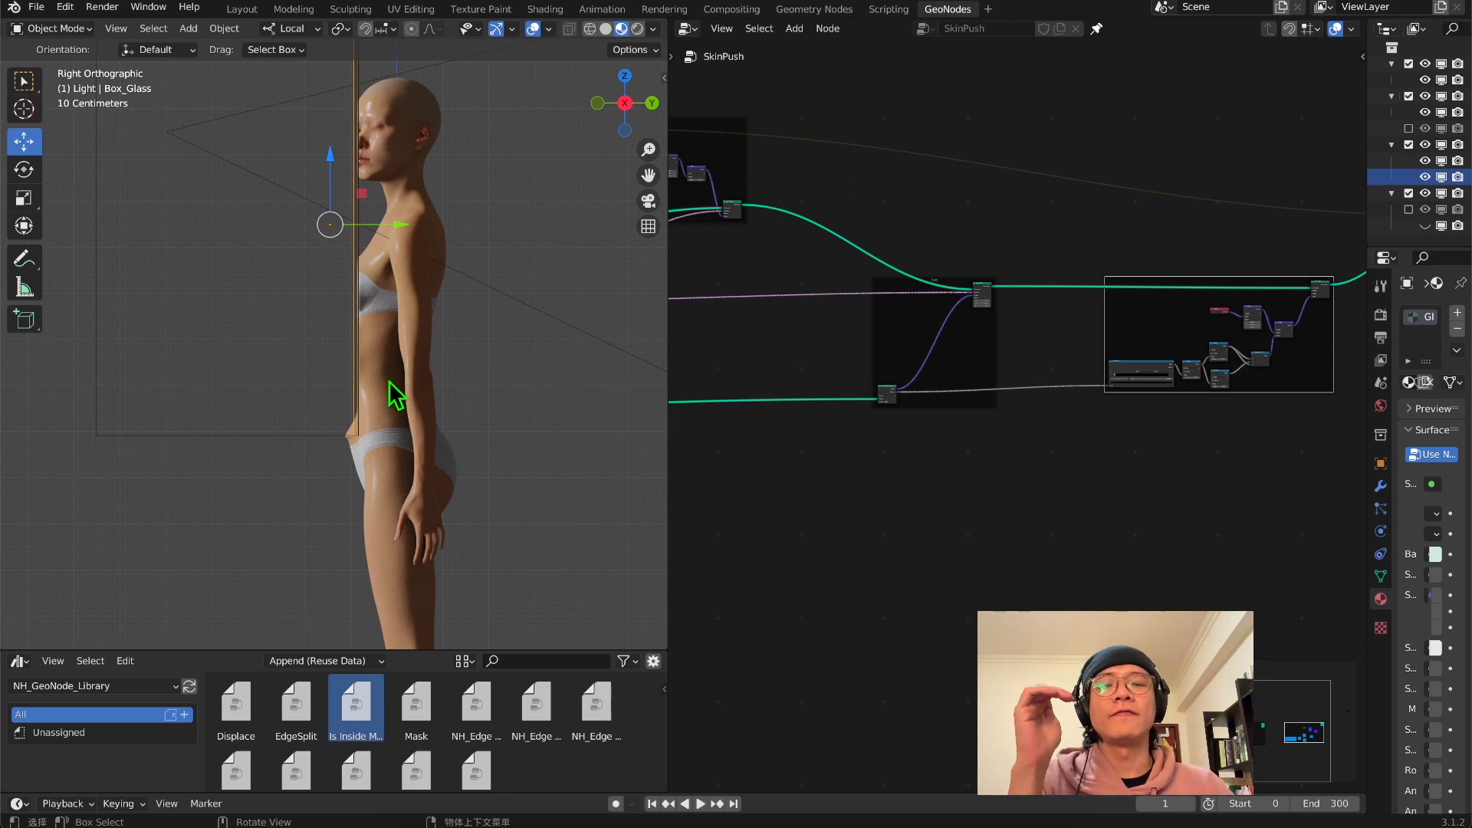
middle_drag(389, 393, 398, 280)
Rescale the Box_Glass mesh along its thickness in Edit Mode and return to Object Mode
click(61, 29)
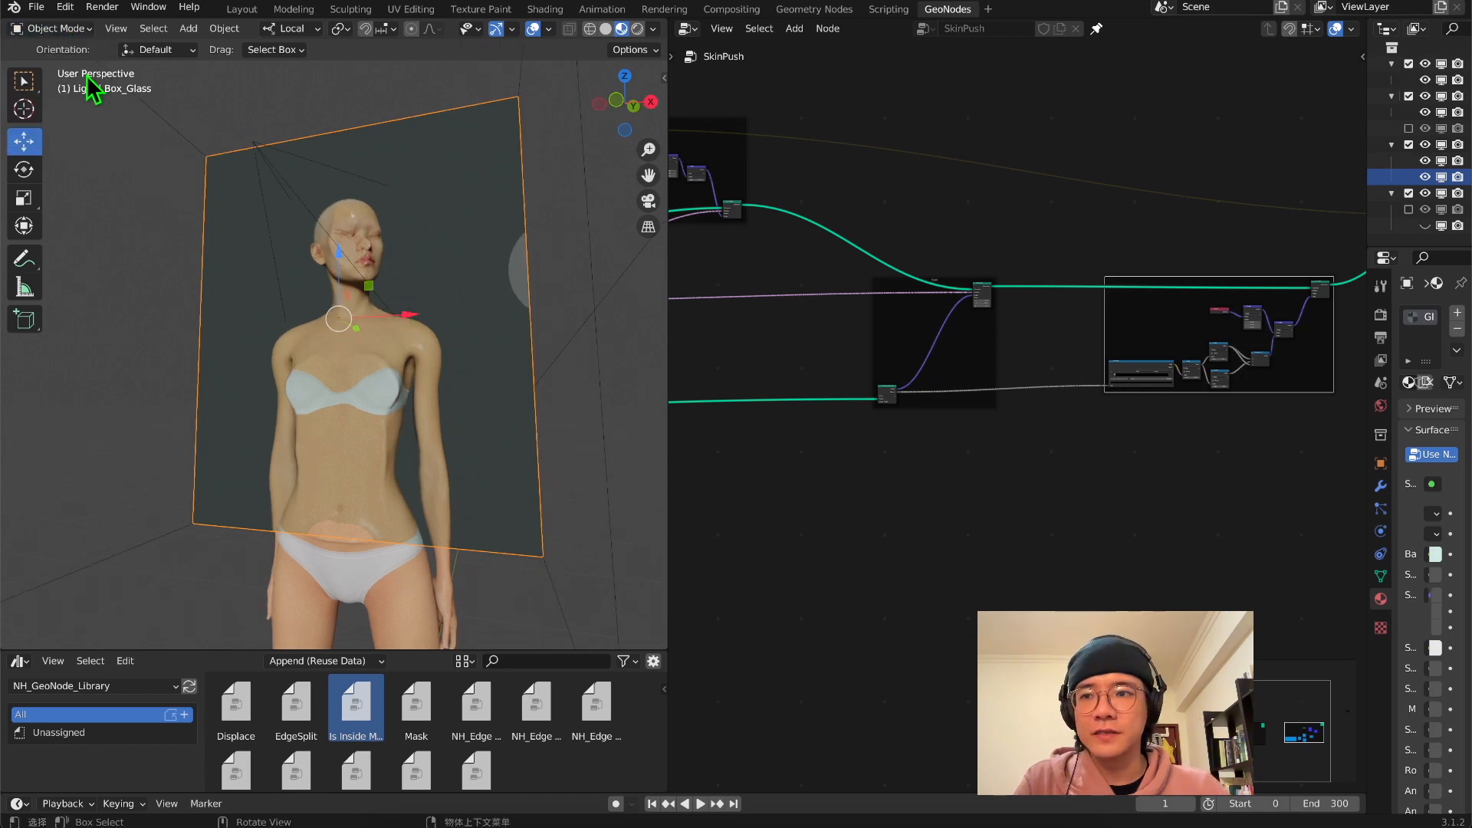
click(54, 28)
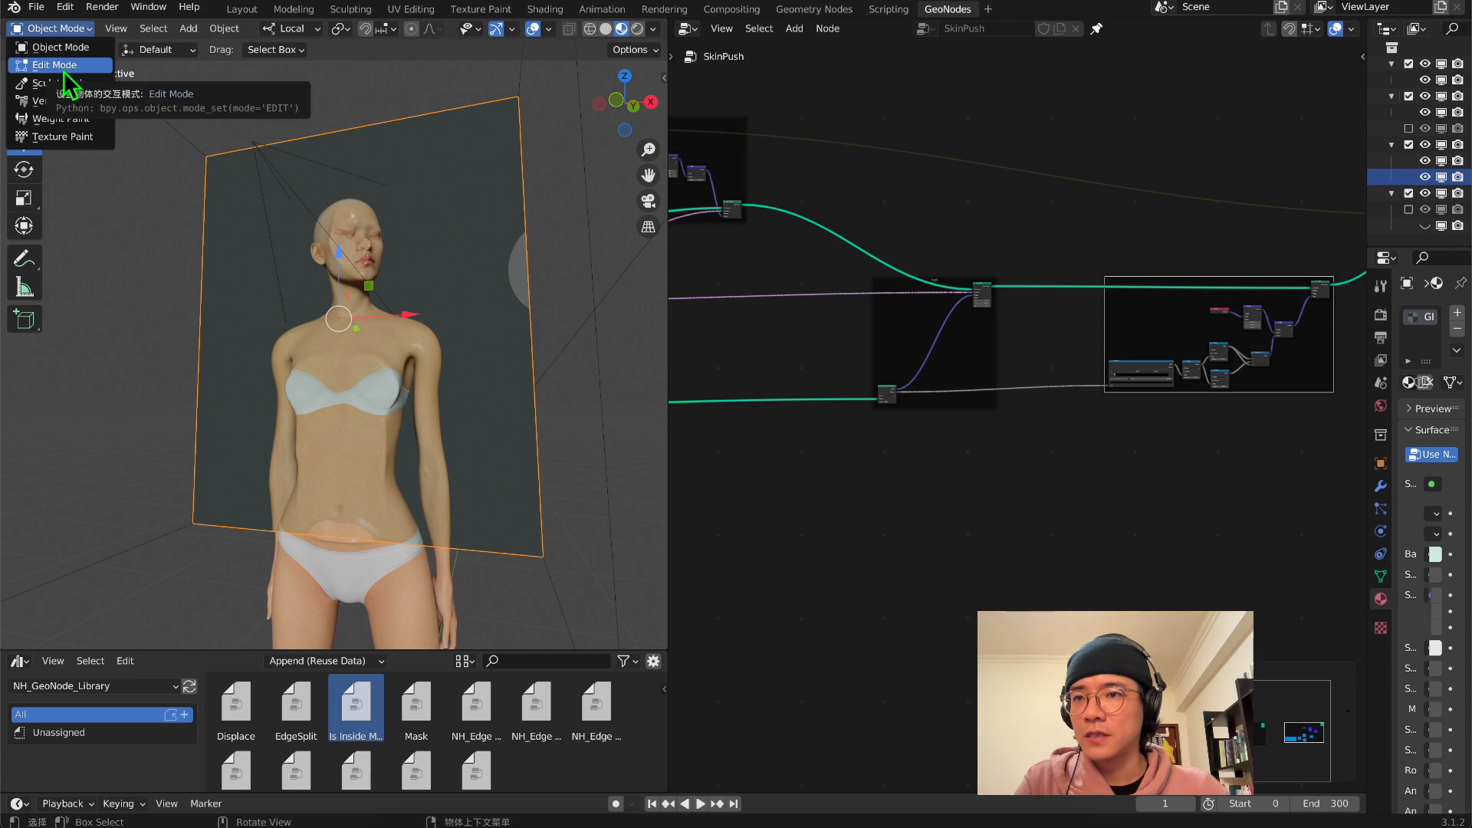
click(65, 68)
middle_drag(263, 394, 338, 328)
click(24, 198)
middle_drag(69, 214, 355, 104)
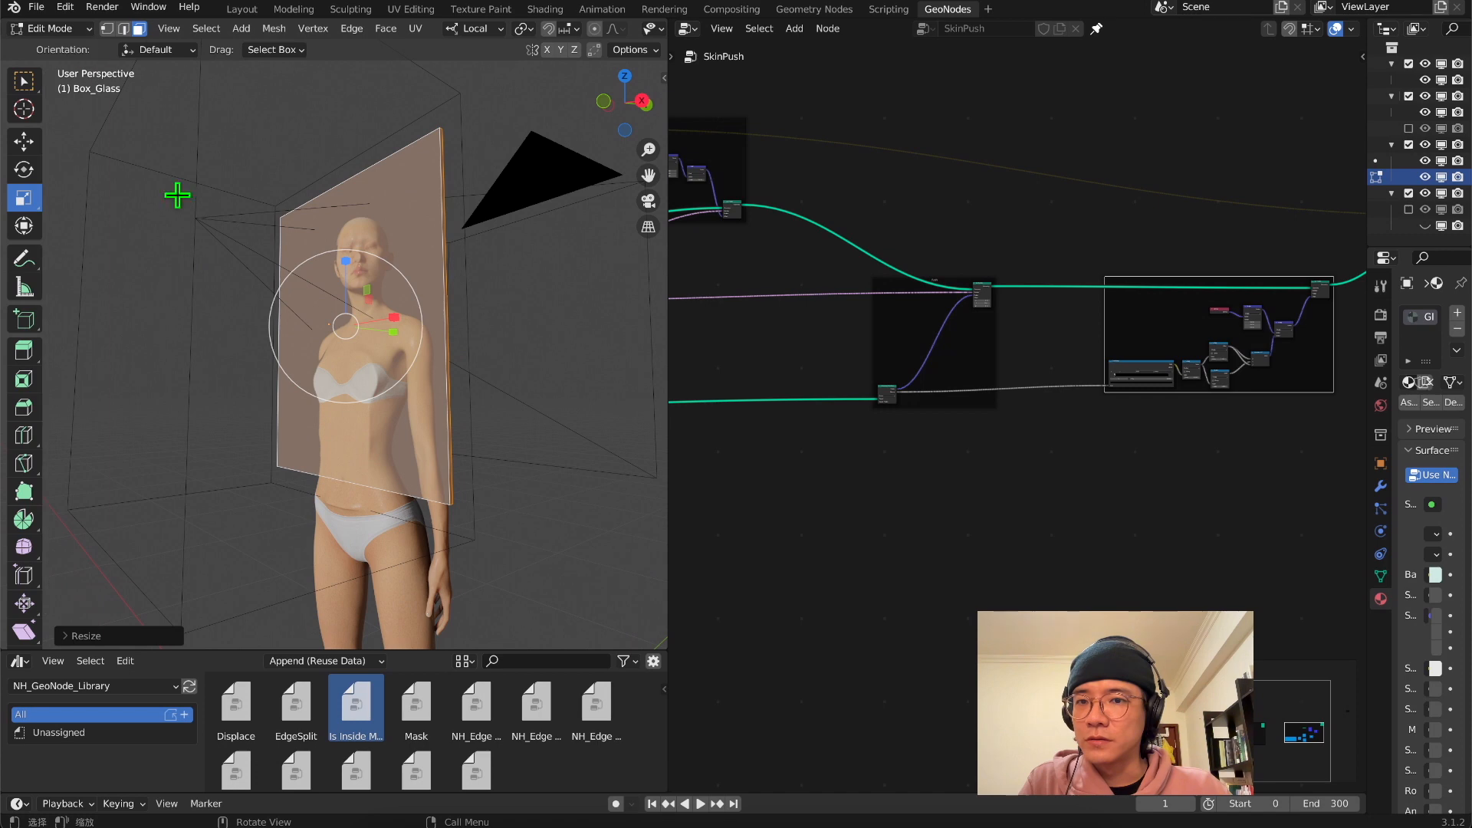
middle_drag(311, 327, 436, 223)
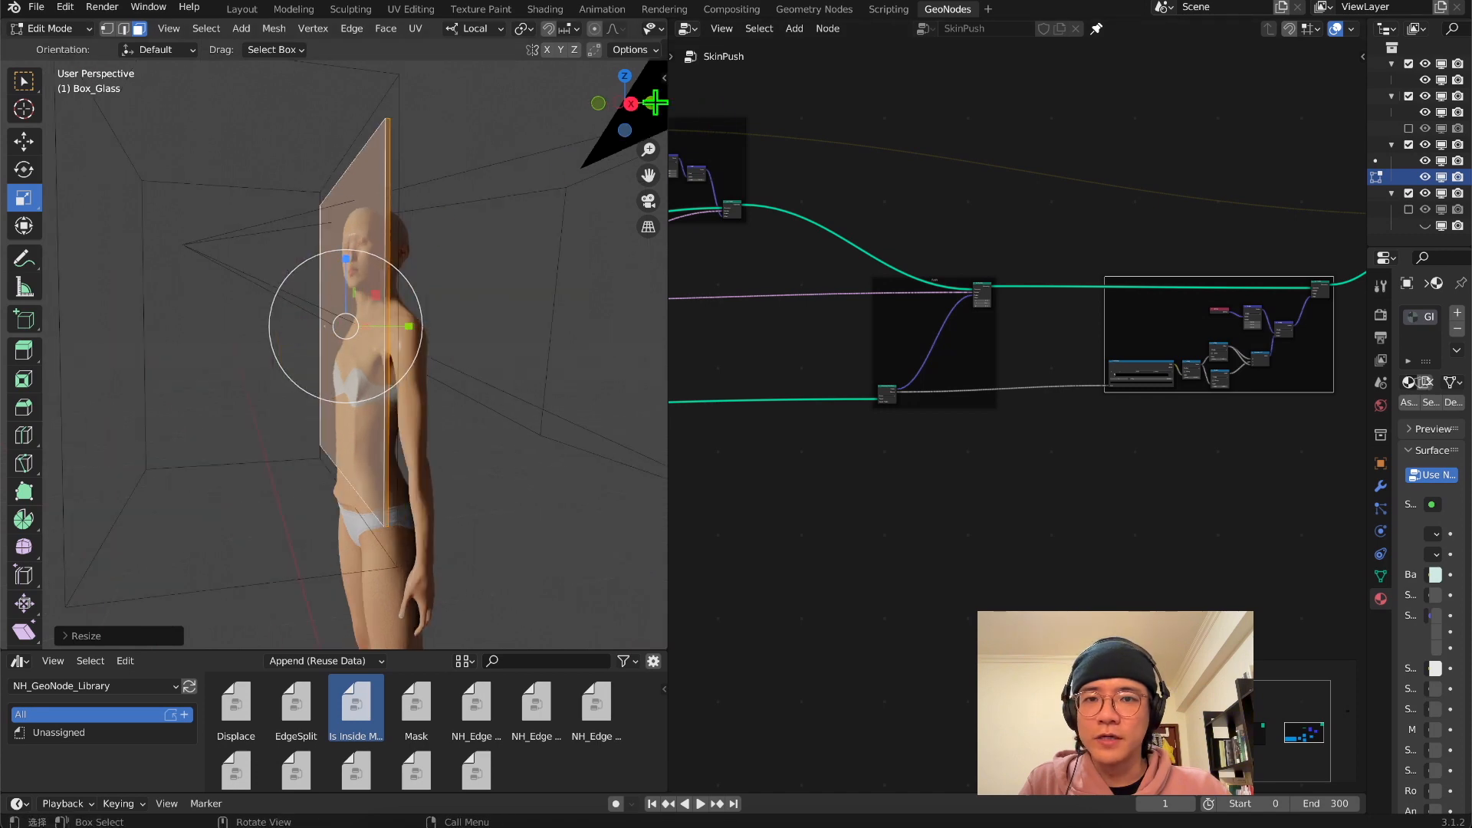
double_click(630, 105)
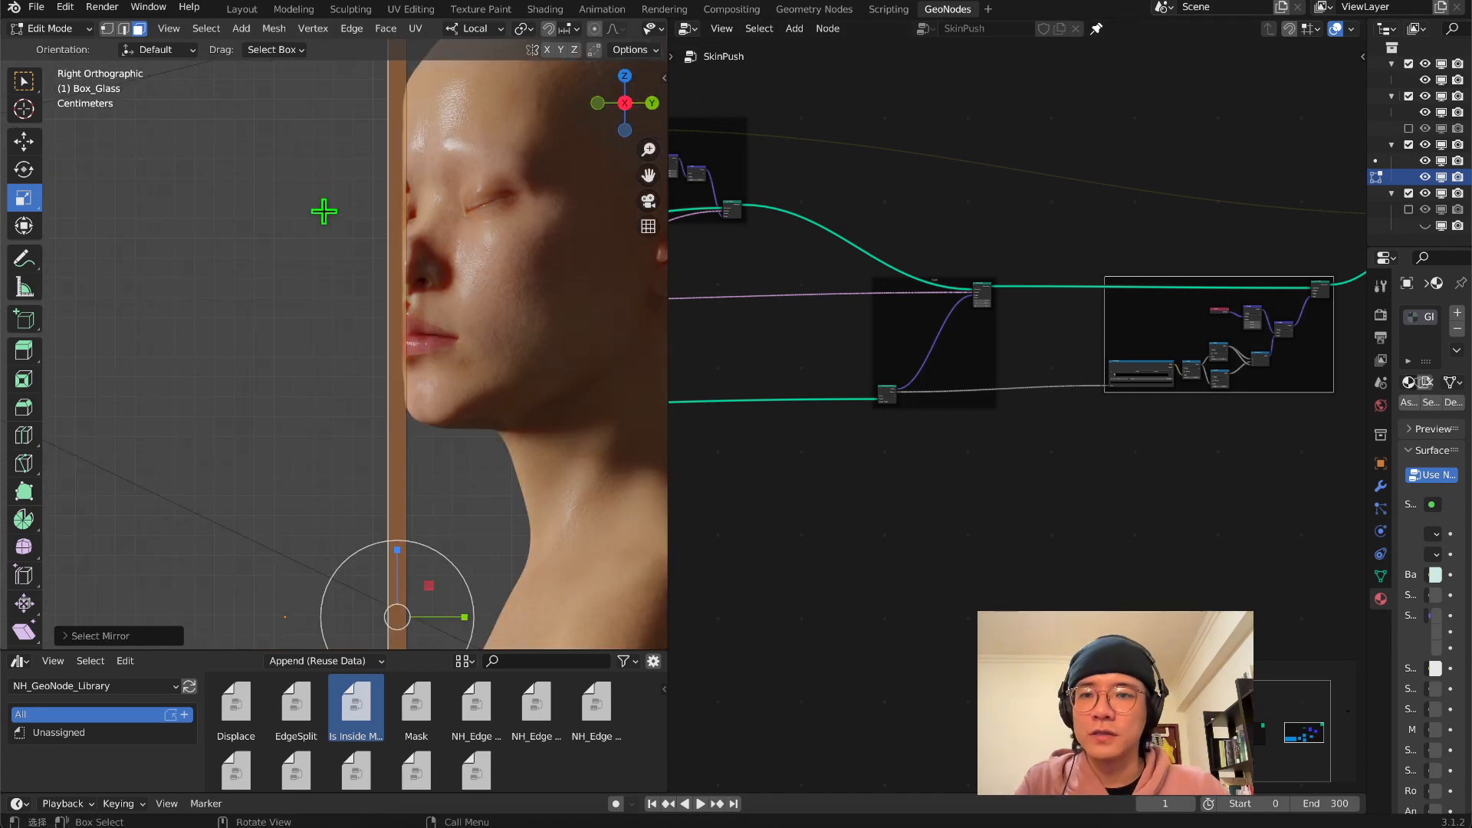
scroll(422, 230, down, 2)
scroll(373, 224, down, 3)
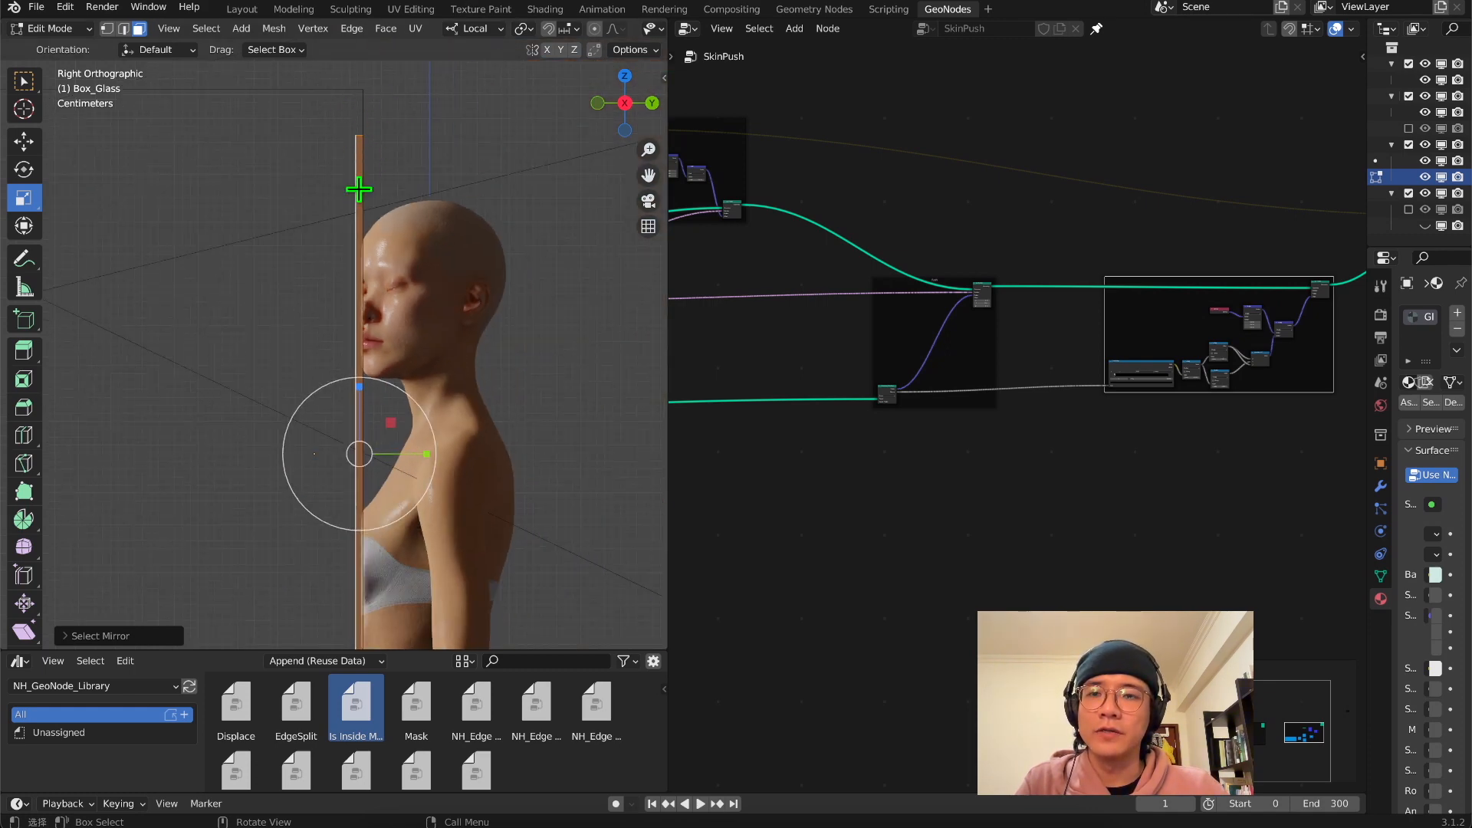
scroll(395, 204, up, 5)
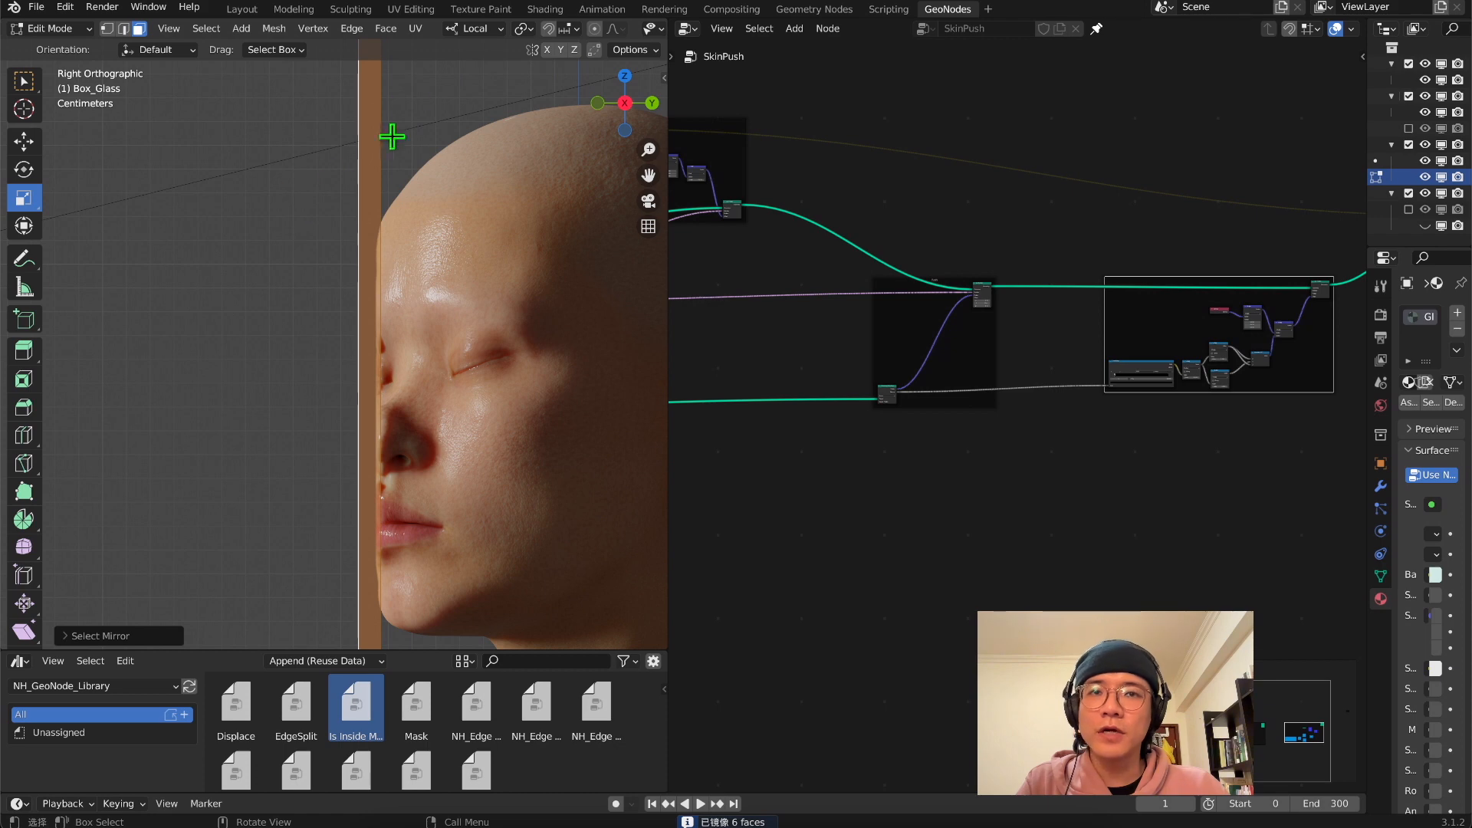
scroll(324, 189, down, 2)
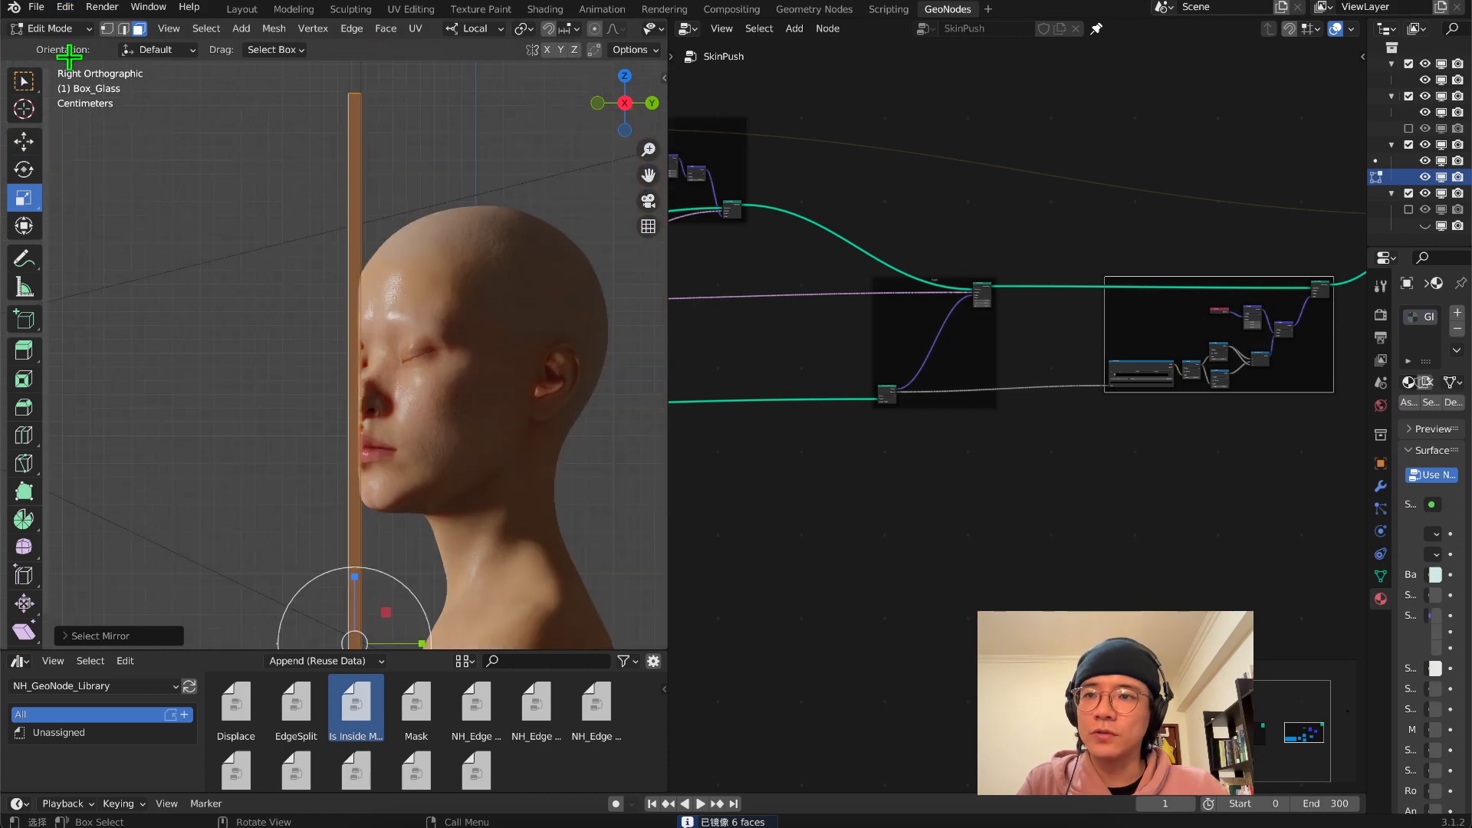
click(54, 28)
click(62, 48)
Inspect the contact between the glass pane and the face in the right side view and through the camera
scroll(395, 181, up, 6)
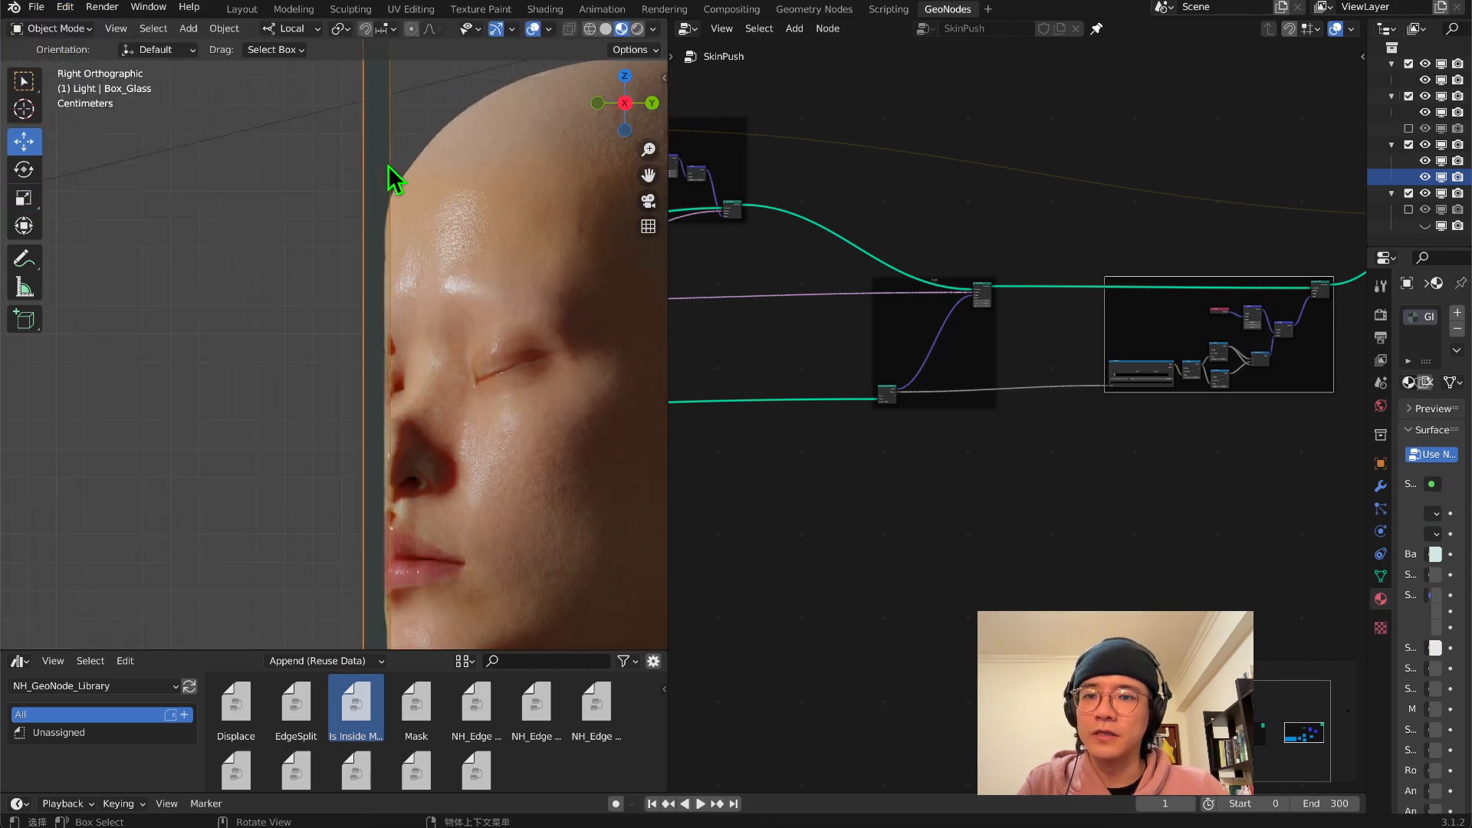
scroll(365, 407, down, 7)
shift+middle_drag(371, 400, 450, 266)
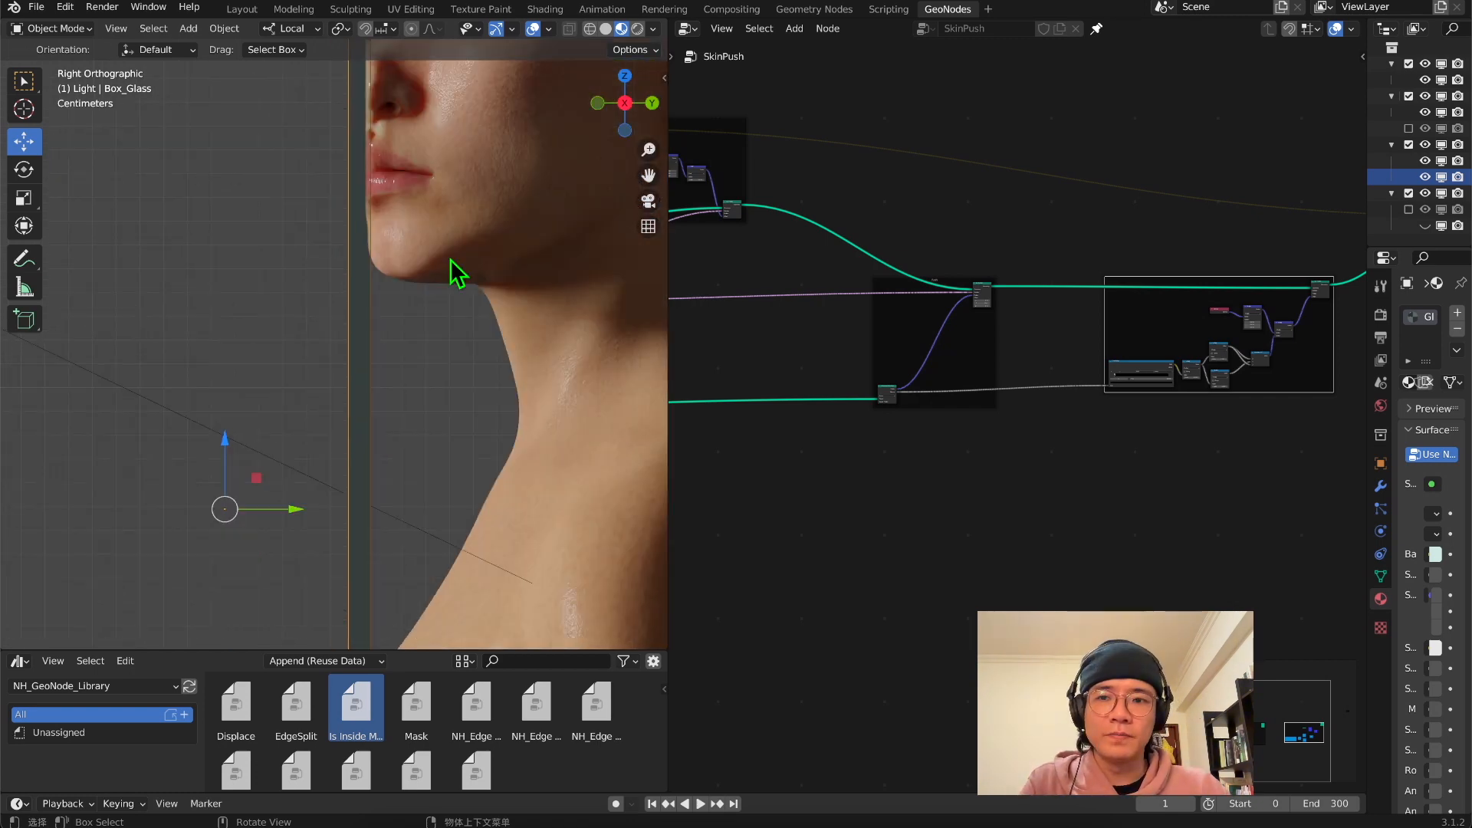
middle_drag(1225, 333, 1128, 426)
mouse_move(1137, 368)
mouse_down()
mouse_move(1111, 352)
mouse_move(1160, 364)
mouse_move(1146, 342)
mouse_move(1142, 366)
mouse_up()
scroll(379, 239, down, 3)
shift+middle_drag(378, 239, 381, 393)
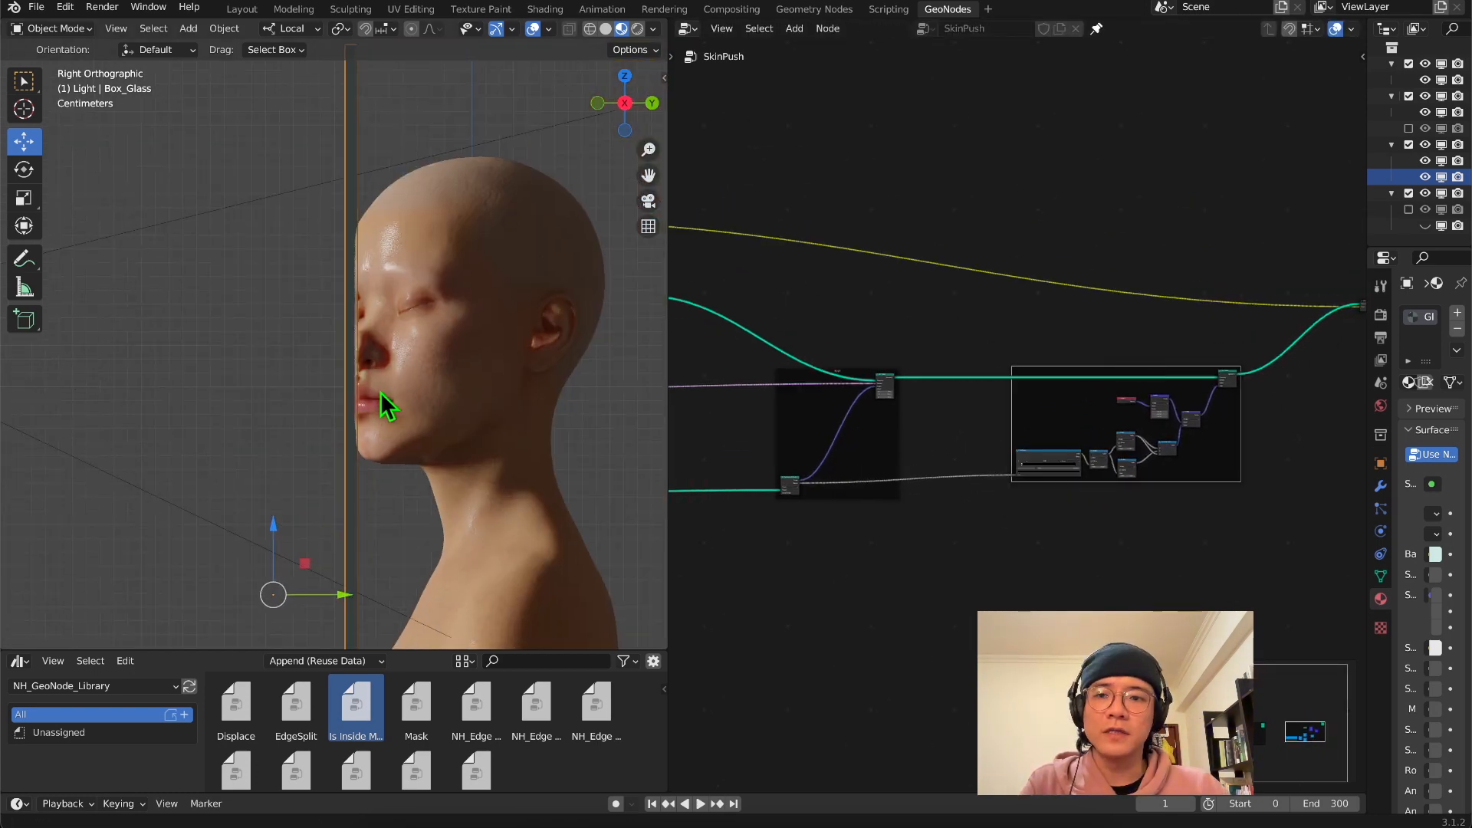
scroll(381, 394, up, 4)
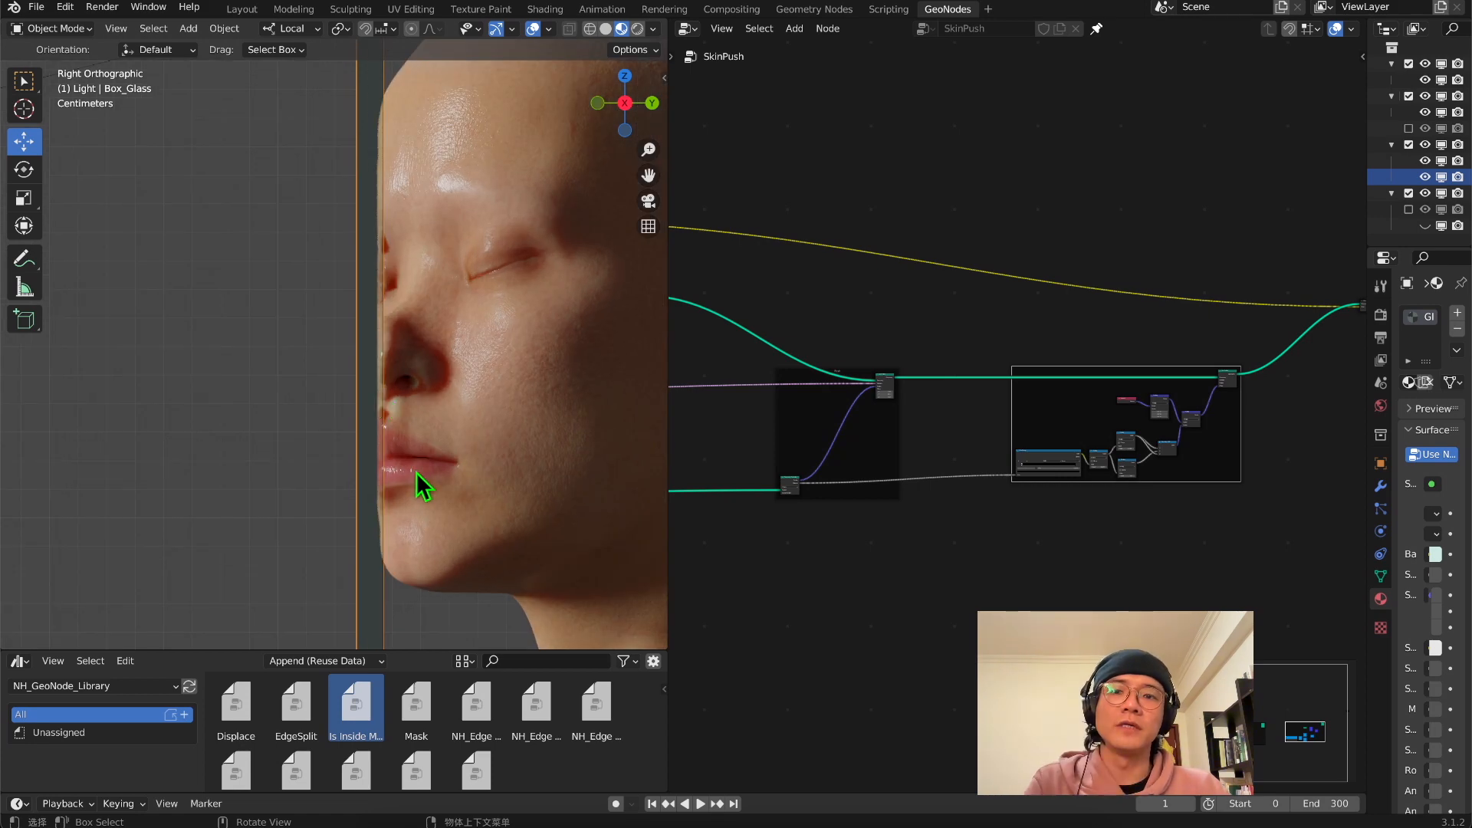
middle_drag(420, 484, 545, 263)
click(648, 201)
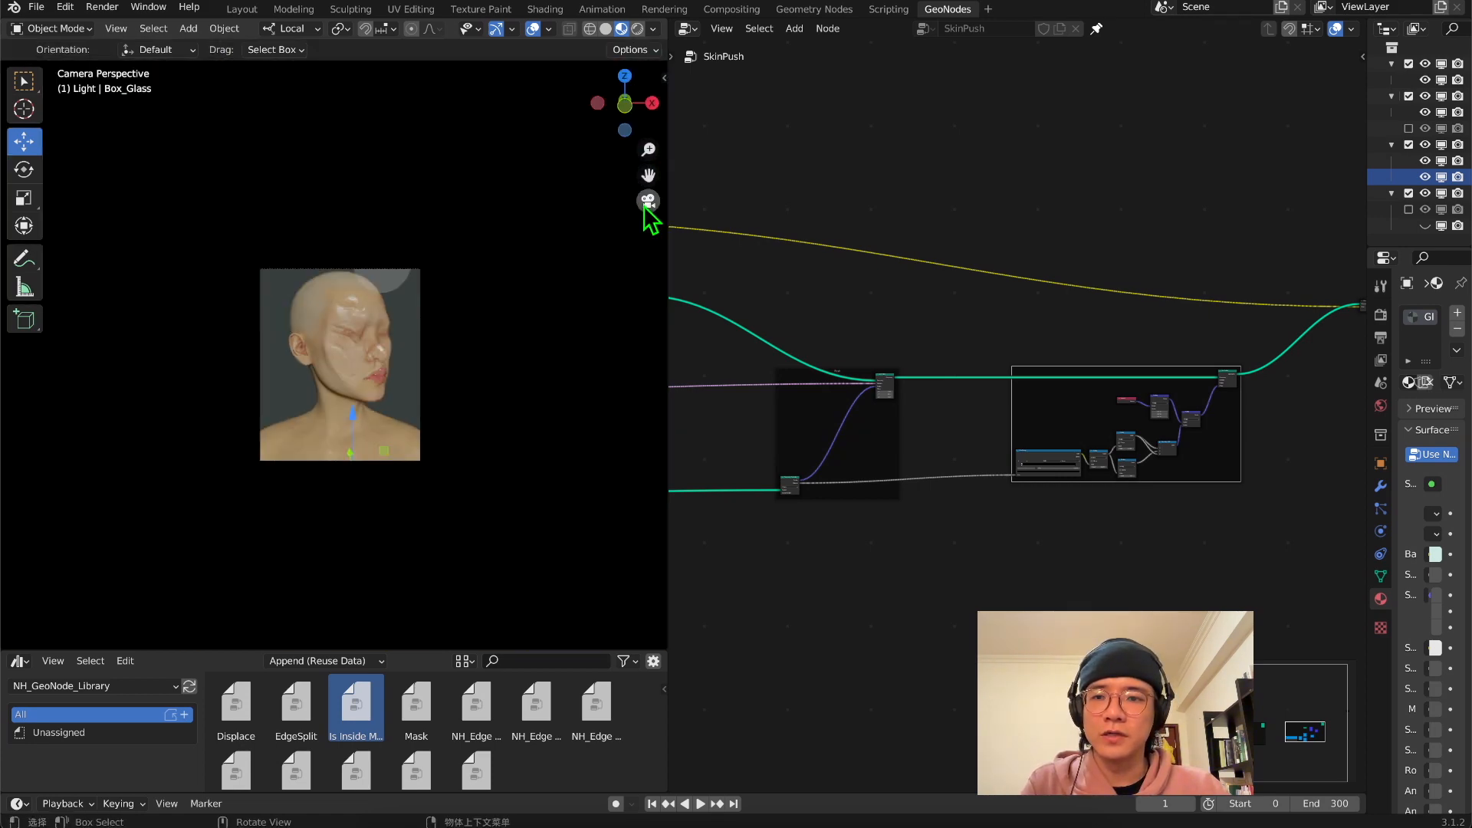
click(651, 103)
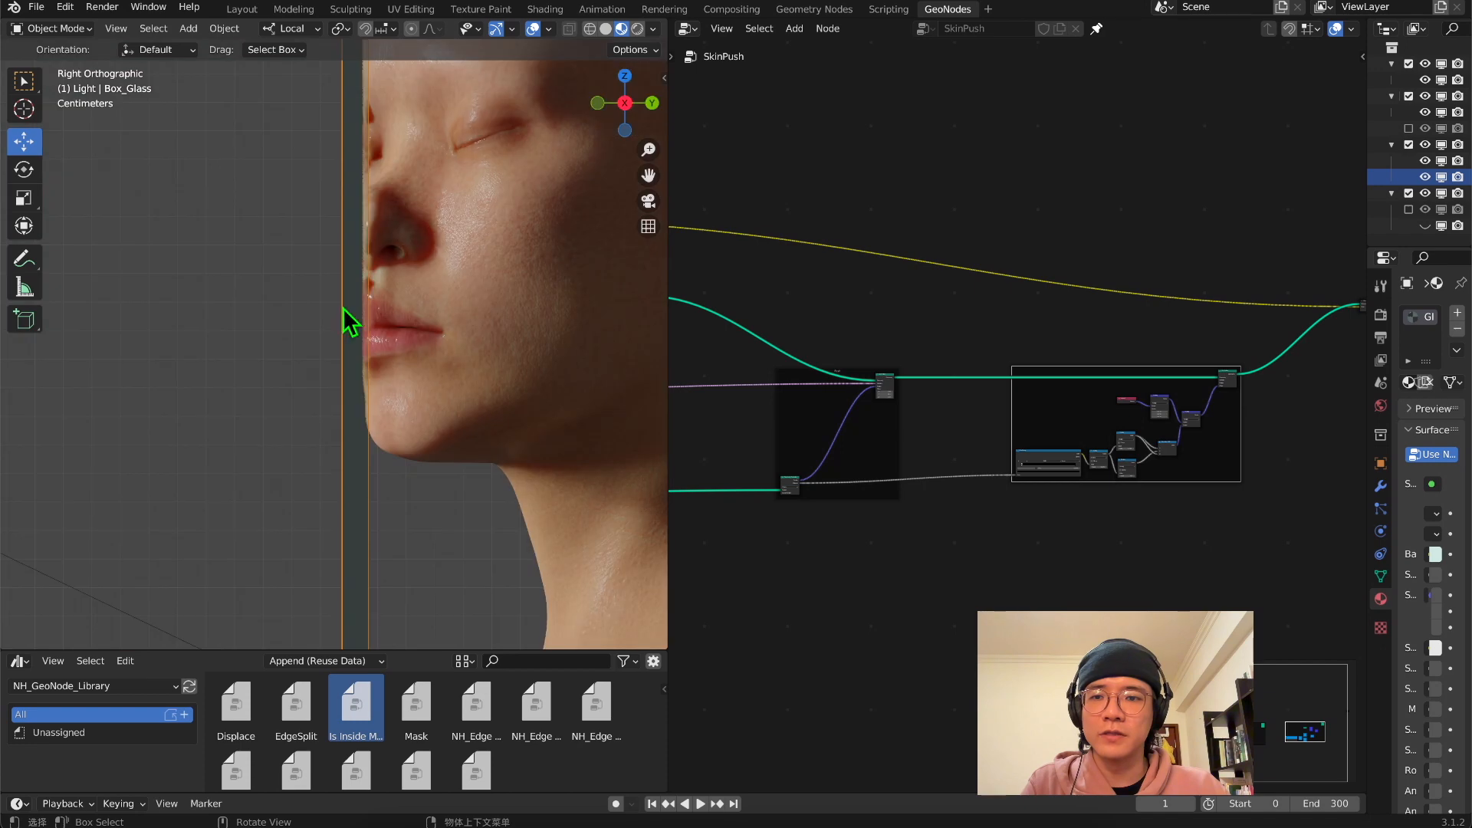
scroll(237, 325, up, 3)
scroll(289, 355, down, 5)
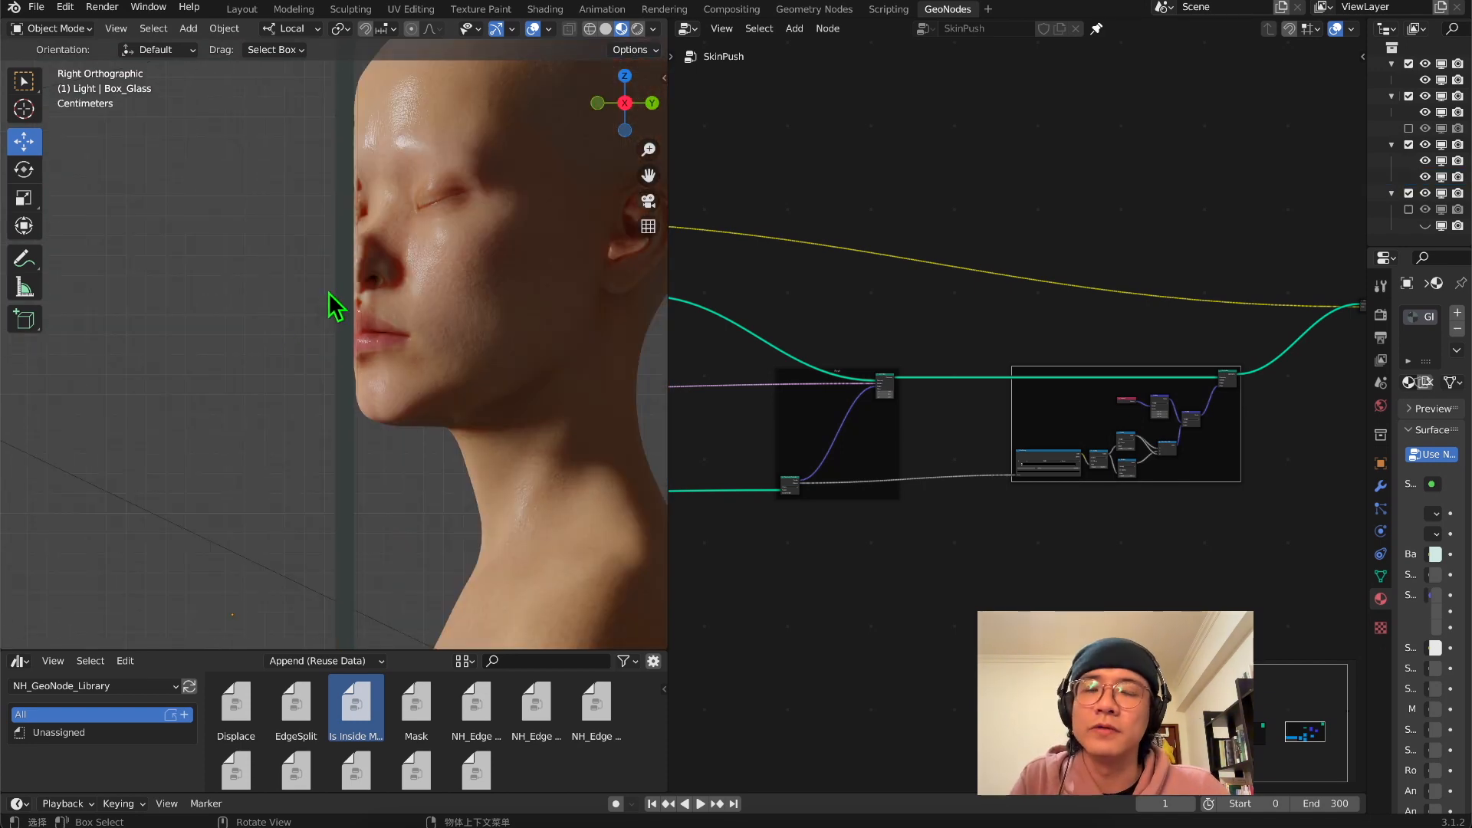
click(648, 201)
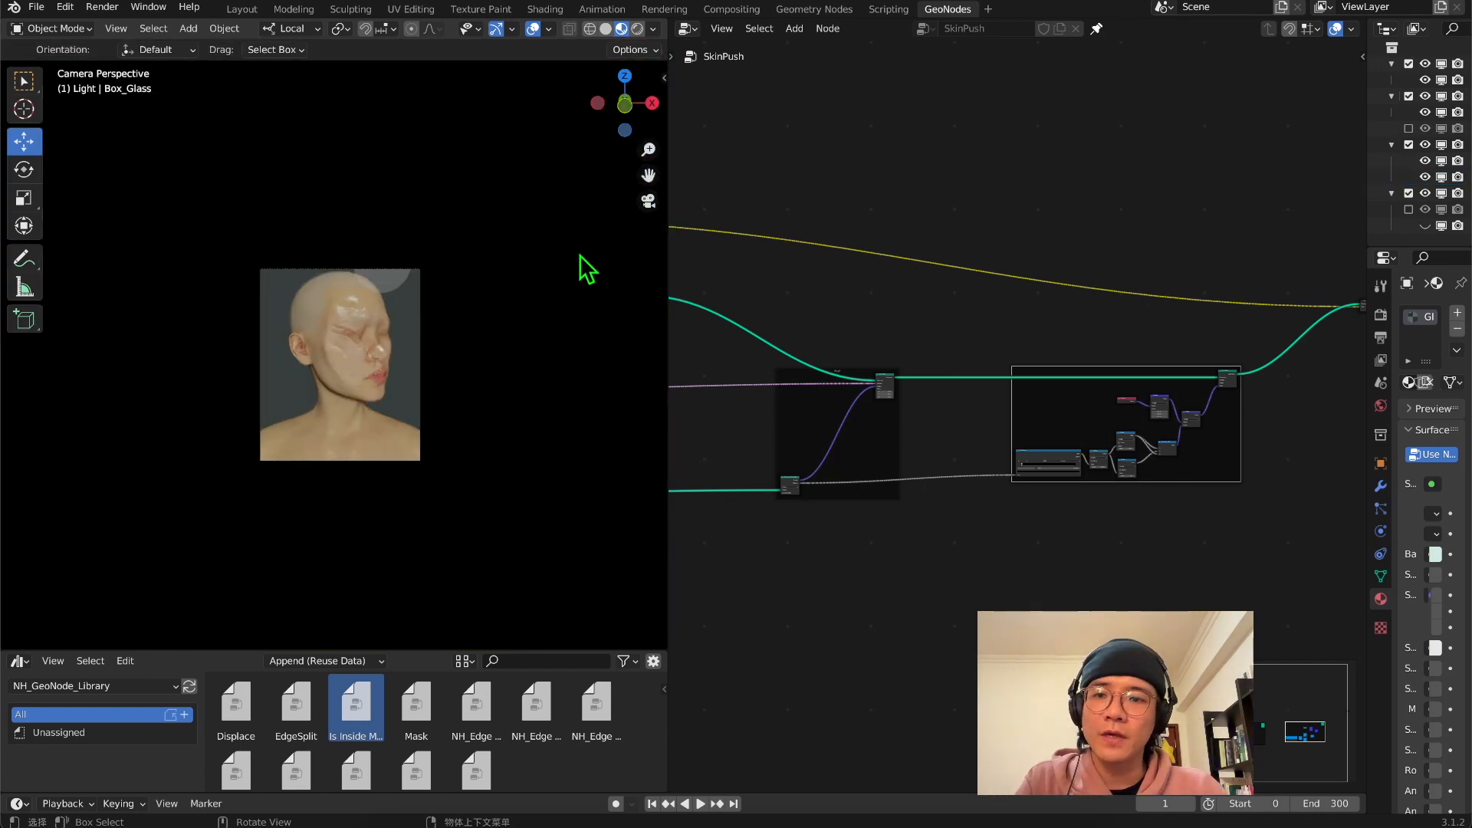
scroll(498, 389, up, 7)
scroll(505, 444, down, 6)
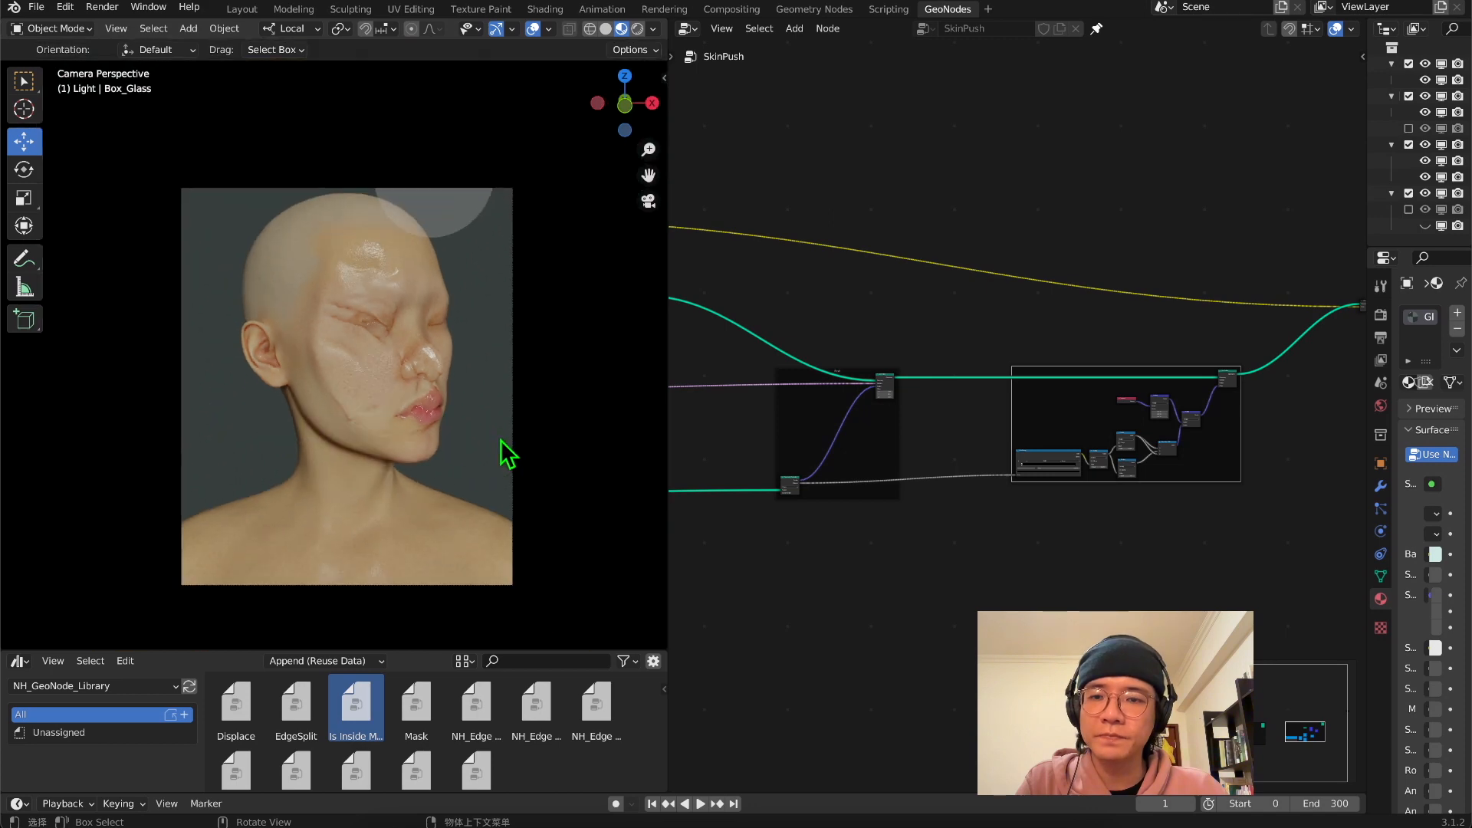
Parent Box_Glass to Box with the Object (Keep Transform) option
drag(1426, 247, 1424, 436)
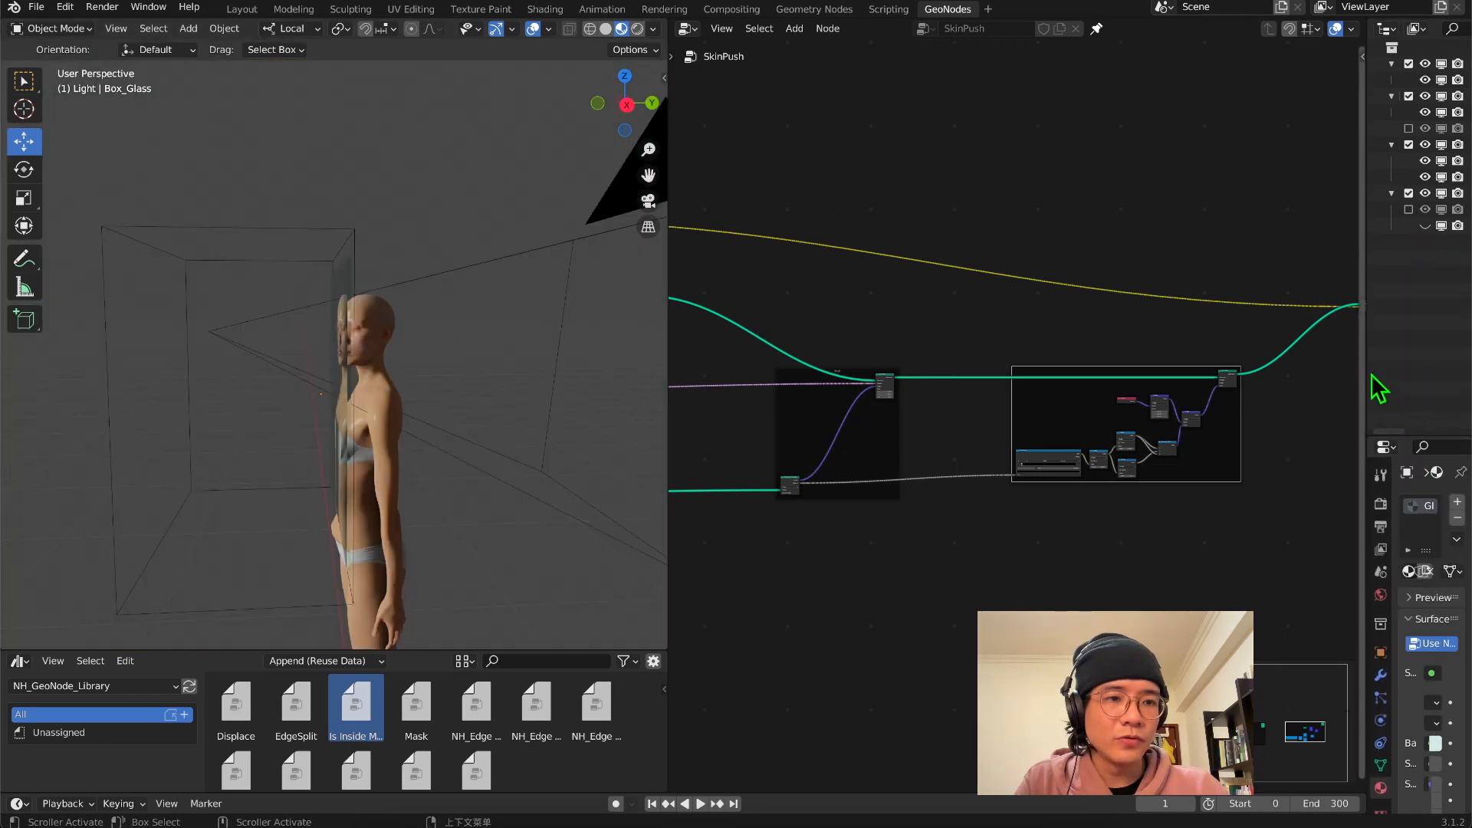
drag(1367, 370, 975, 407)
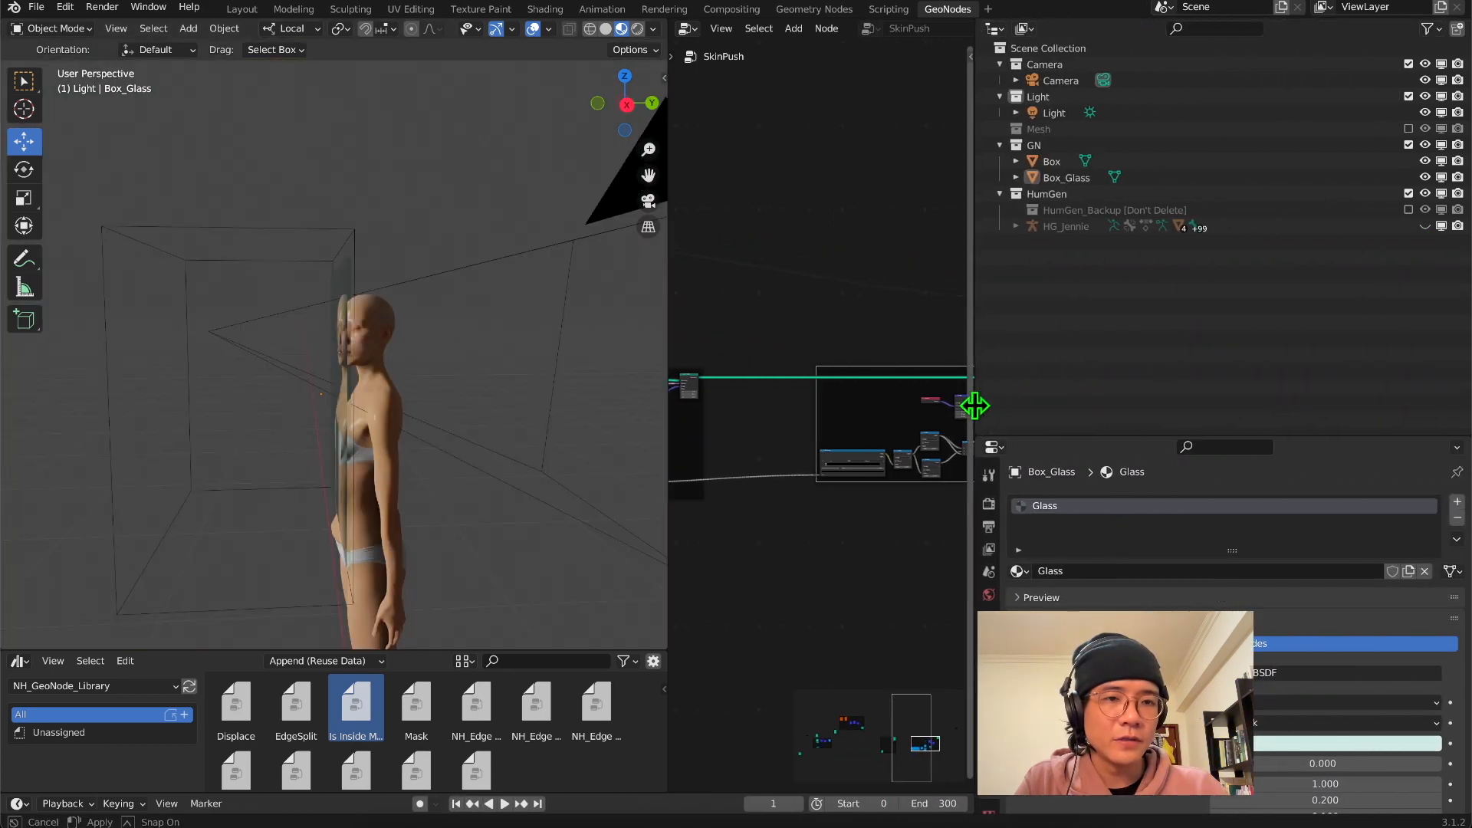
click(1056, 176)
shift+click(1045, 163)
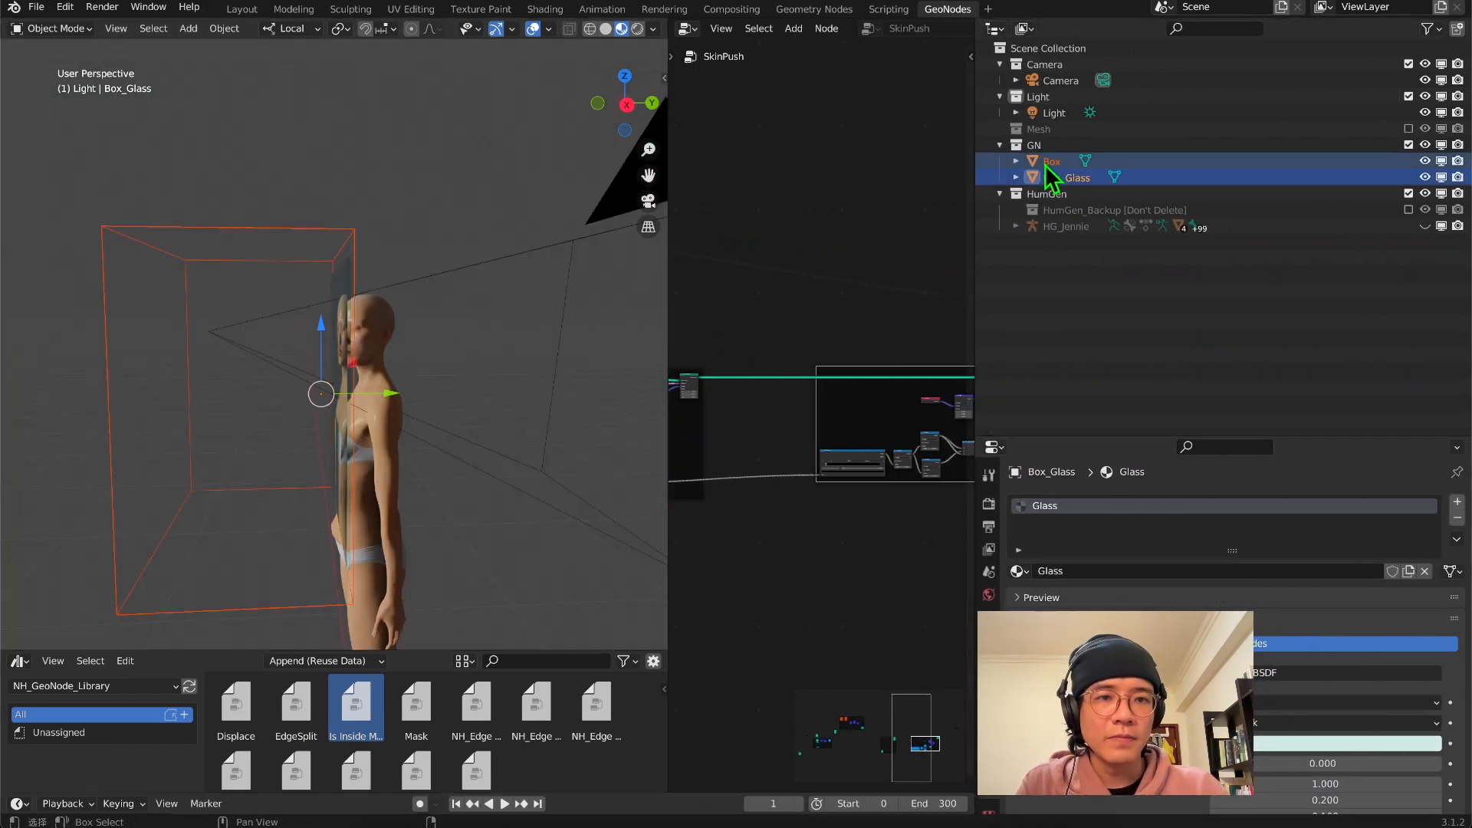
shift+click(1053, 164)
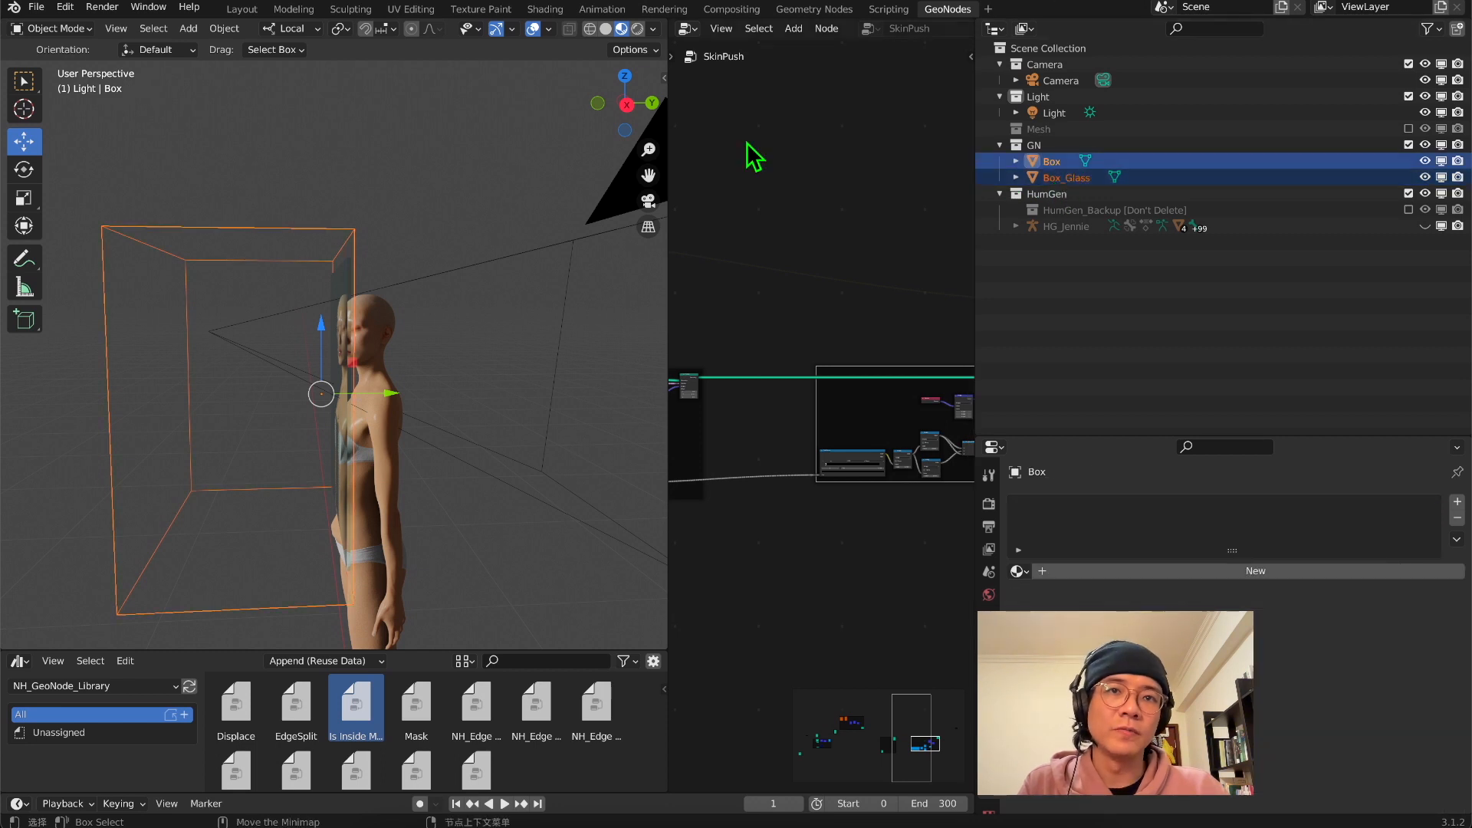
middle_drag(371, 283, 356, 291)
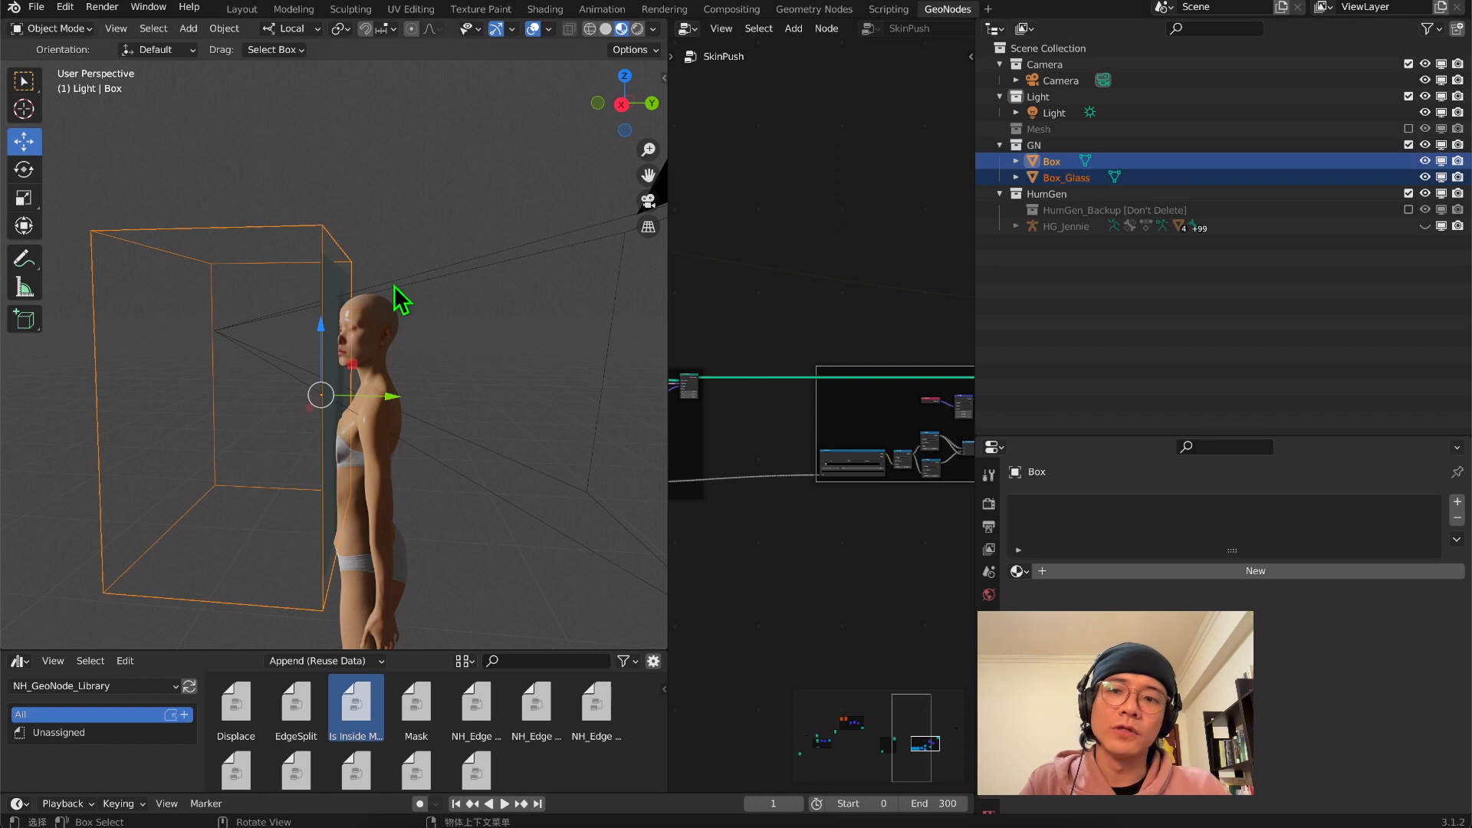
scroll(319, 315, up, 3)
key(ctrl+p)
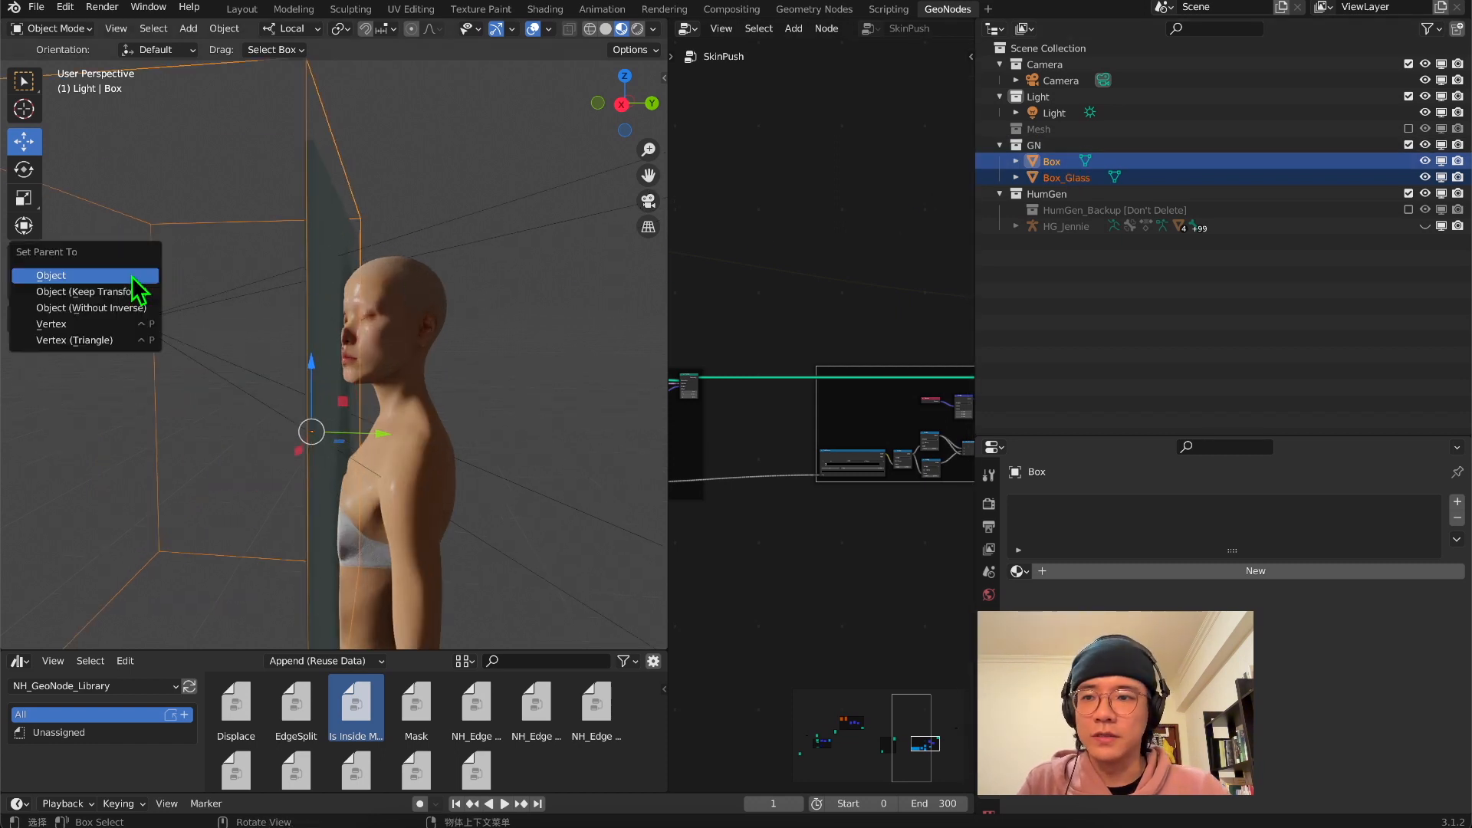
click(63, 291)
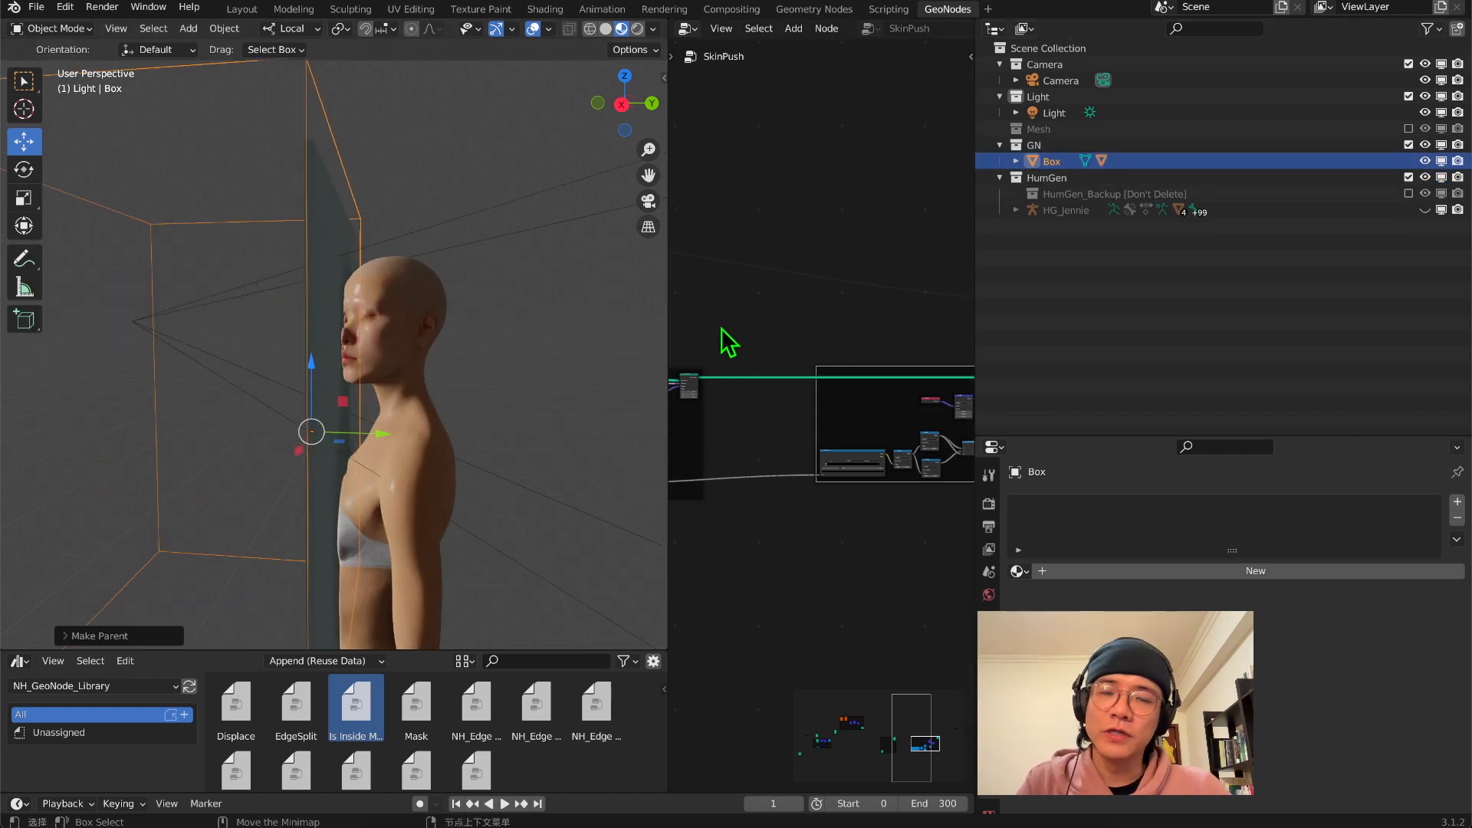
Move the Box together with its glass pane relative to the face and check the squash through the camera
drag(674, 319, 842, 319)
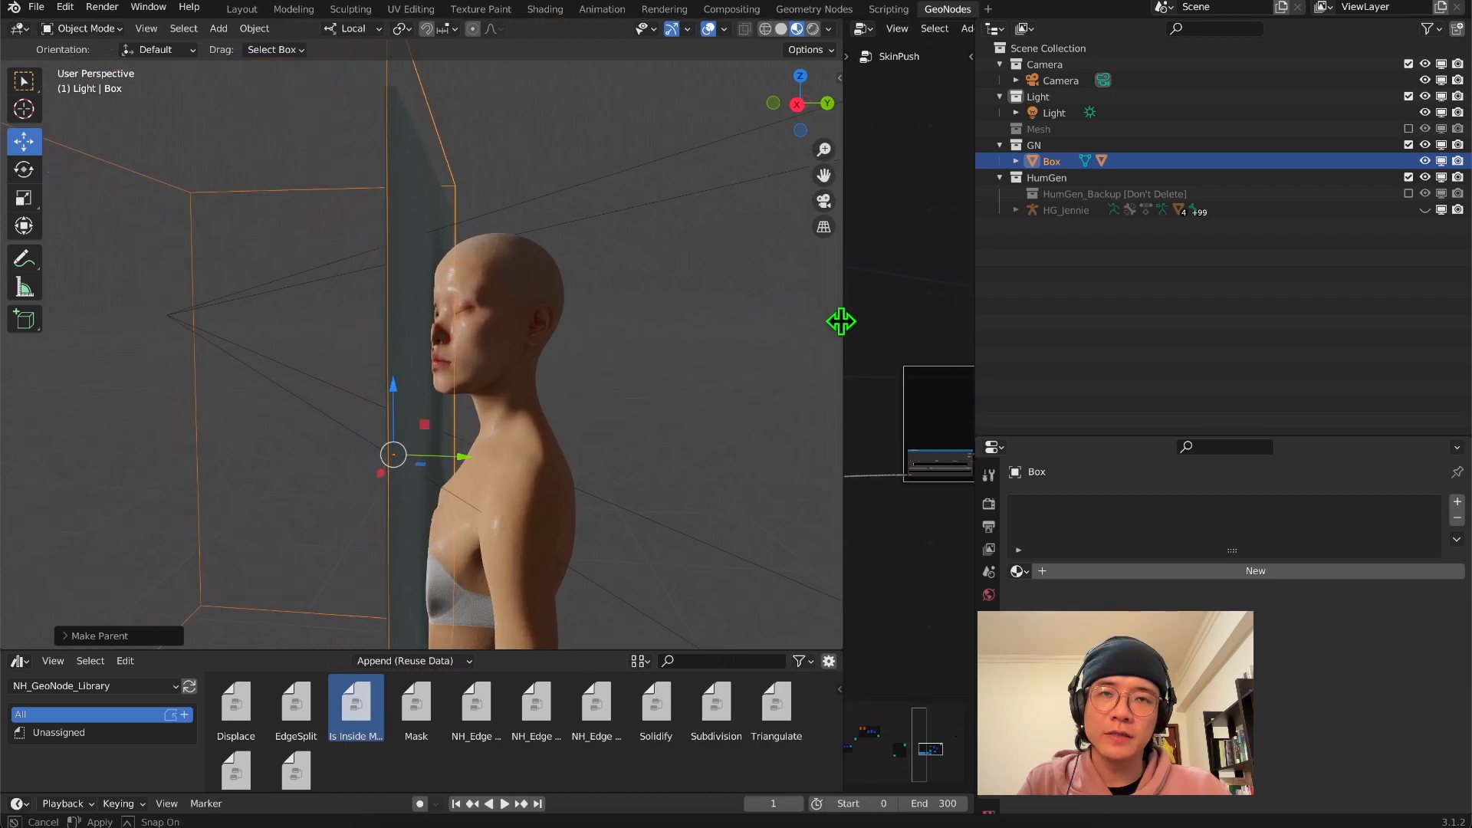
click(824, 201)
click(827, 102)
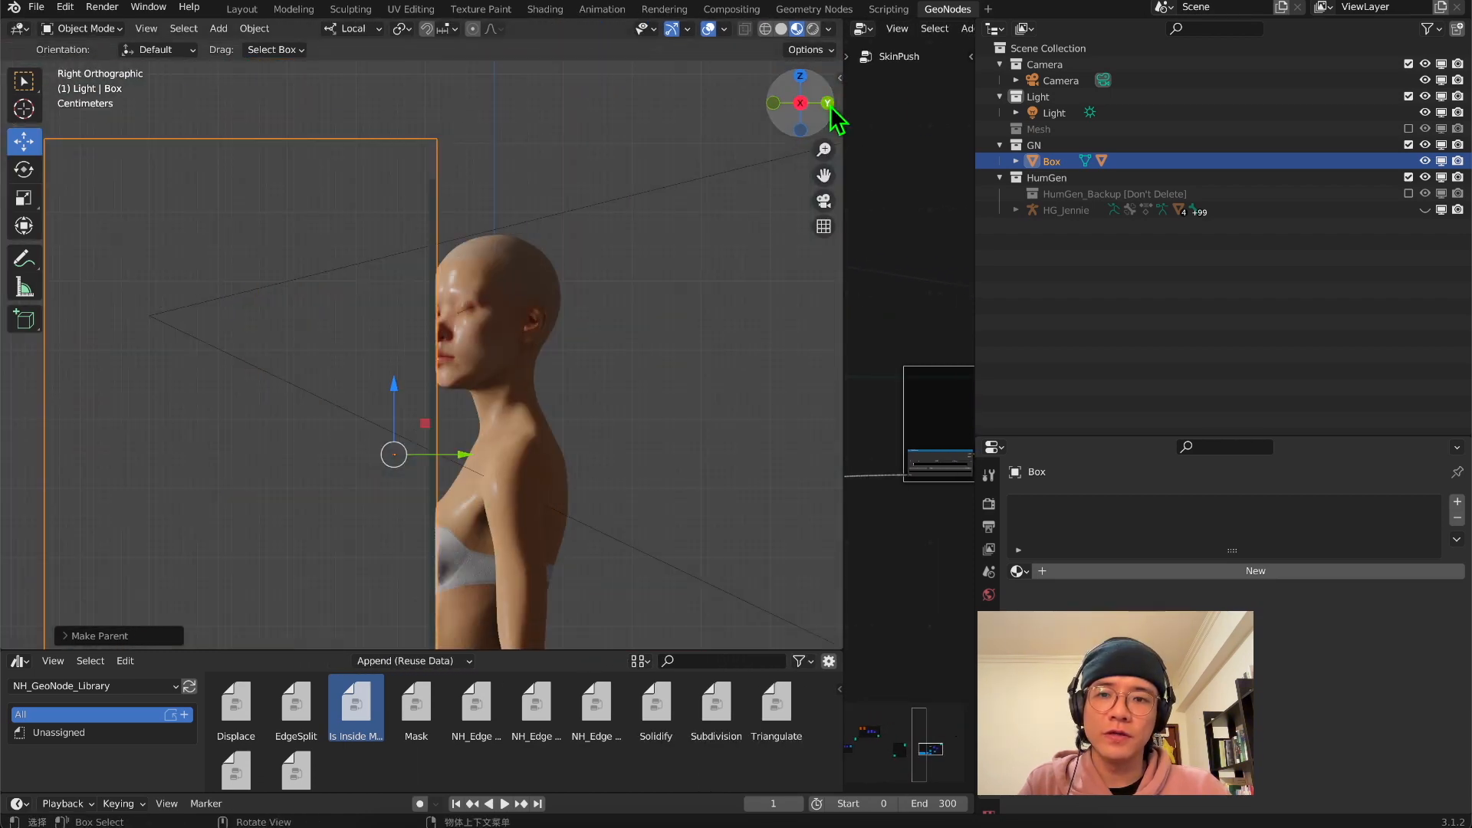
scroll(475, 349, up, 3)
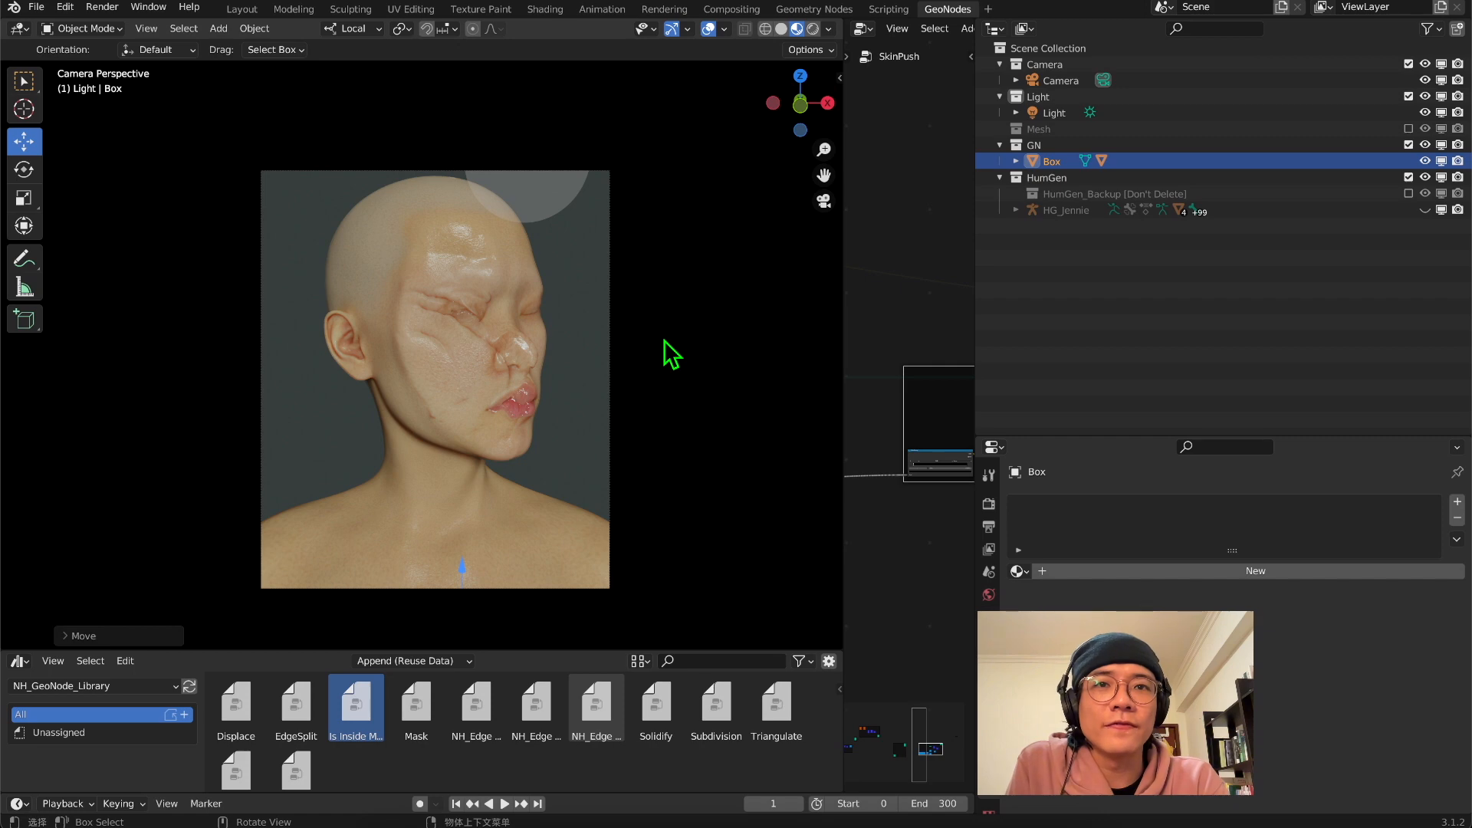
middle_drag(664, 341, 679, 341)
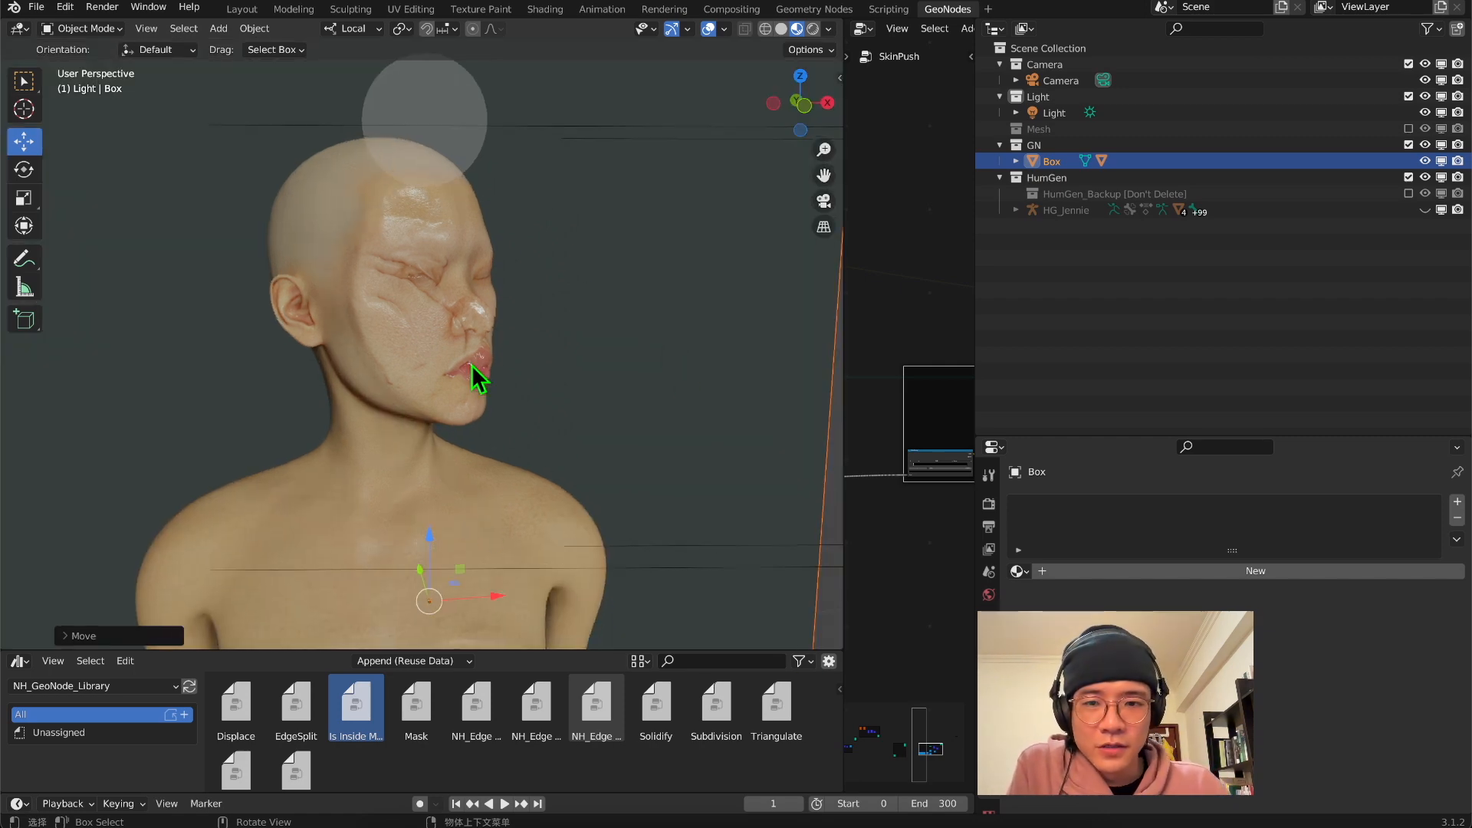
click(823, 201)
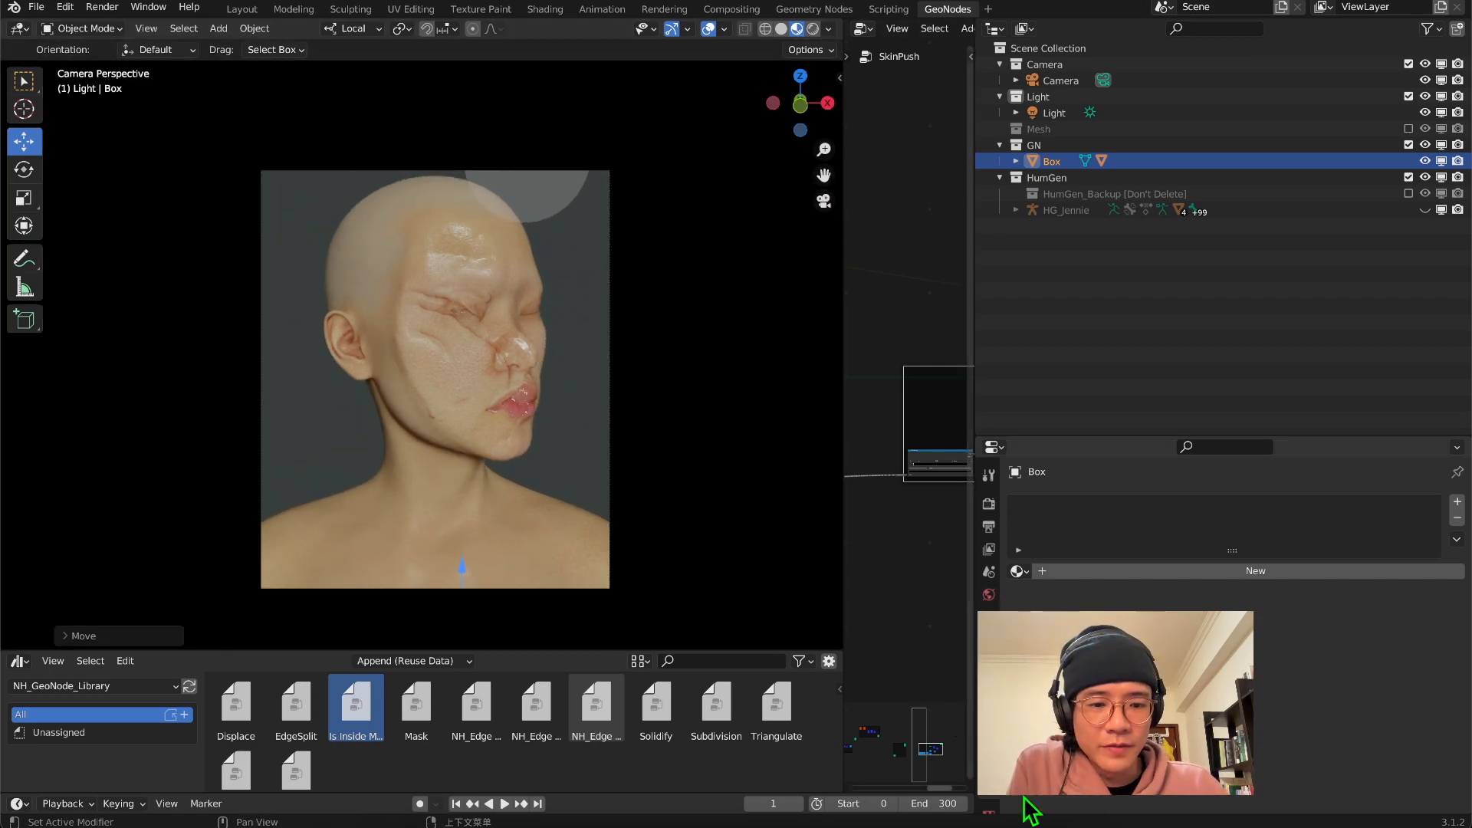
Switch to the thor-face-hits-glass.webp reference image, place it beside the camera view and compare the pressed faces up close
click(1035, 823)
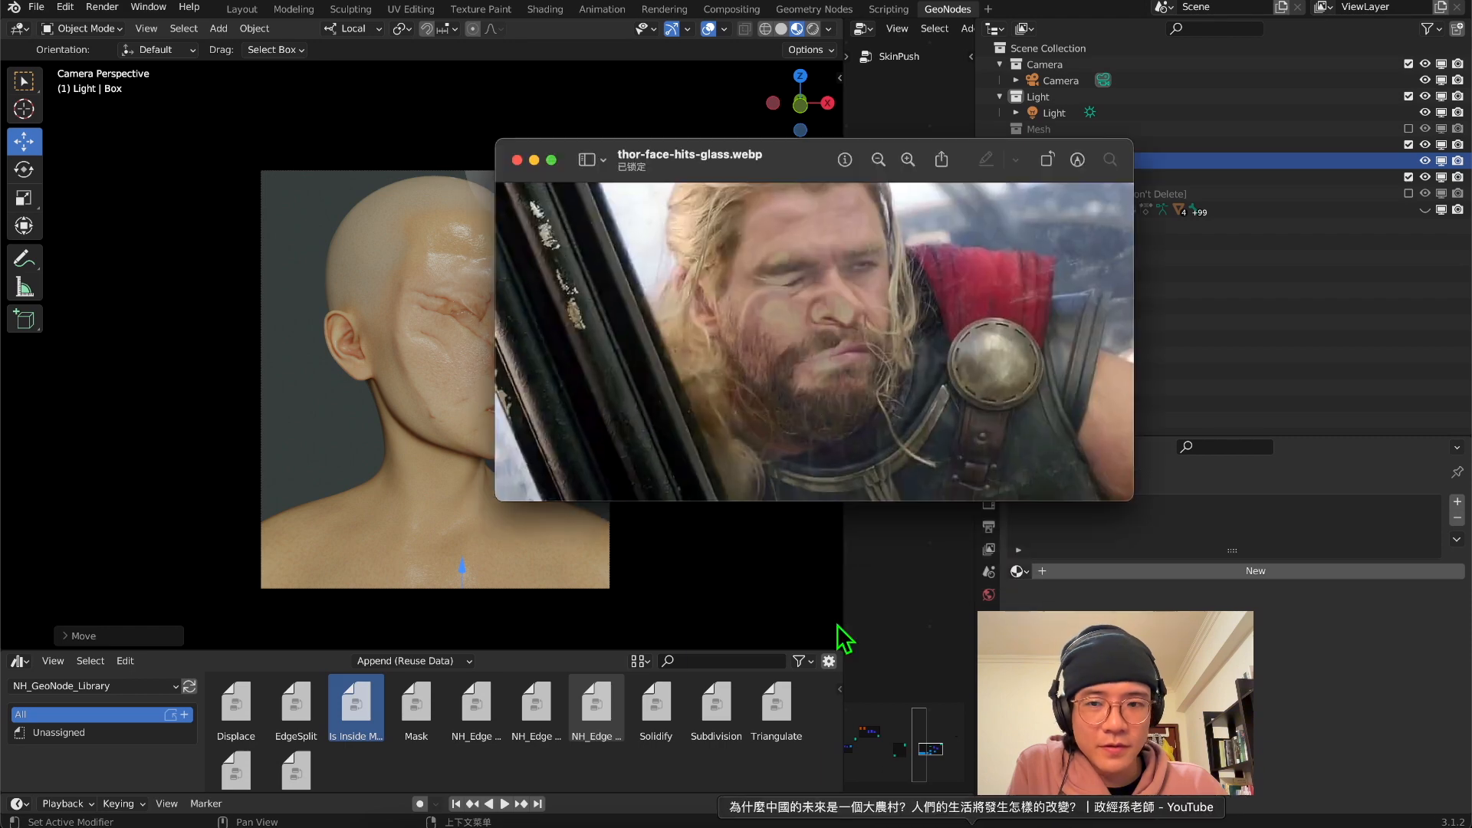
drag(797, 167, 981, 122)
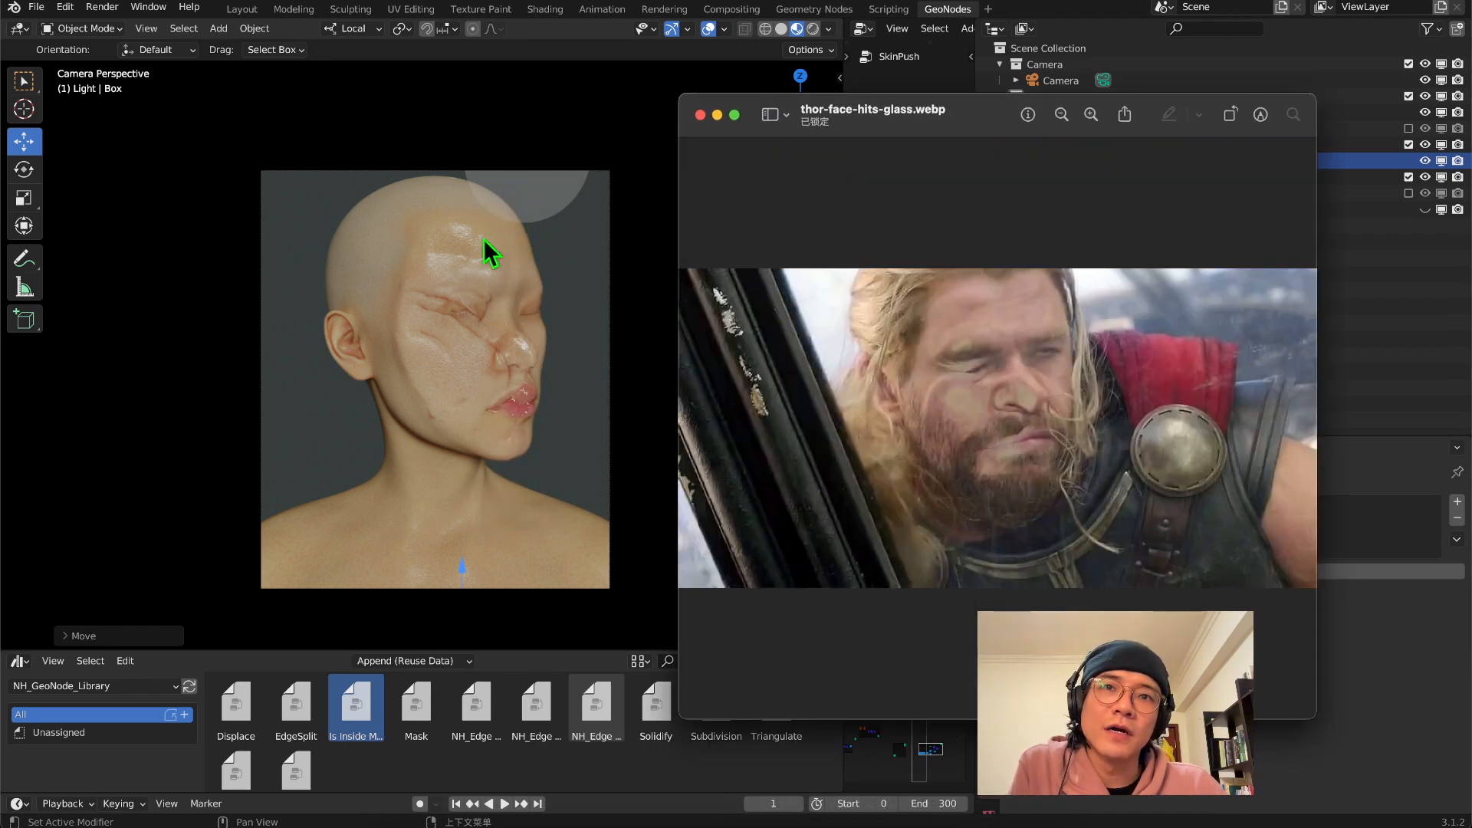
drag(911, 115, 972, 84)
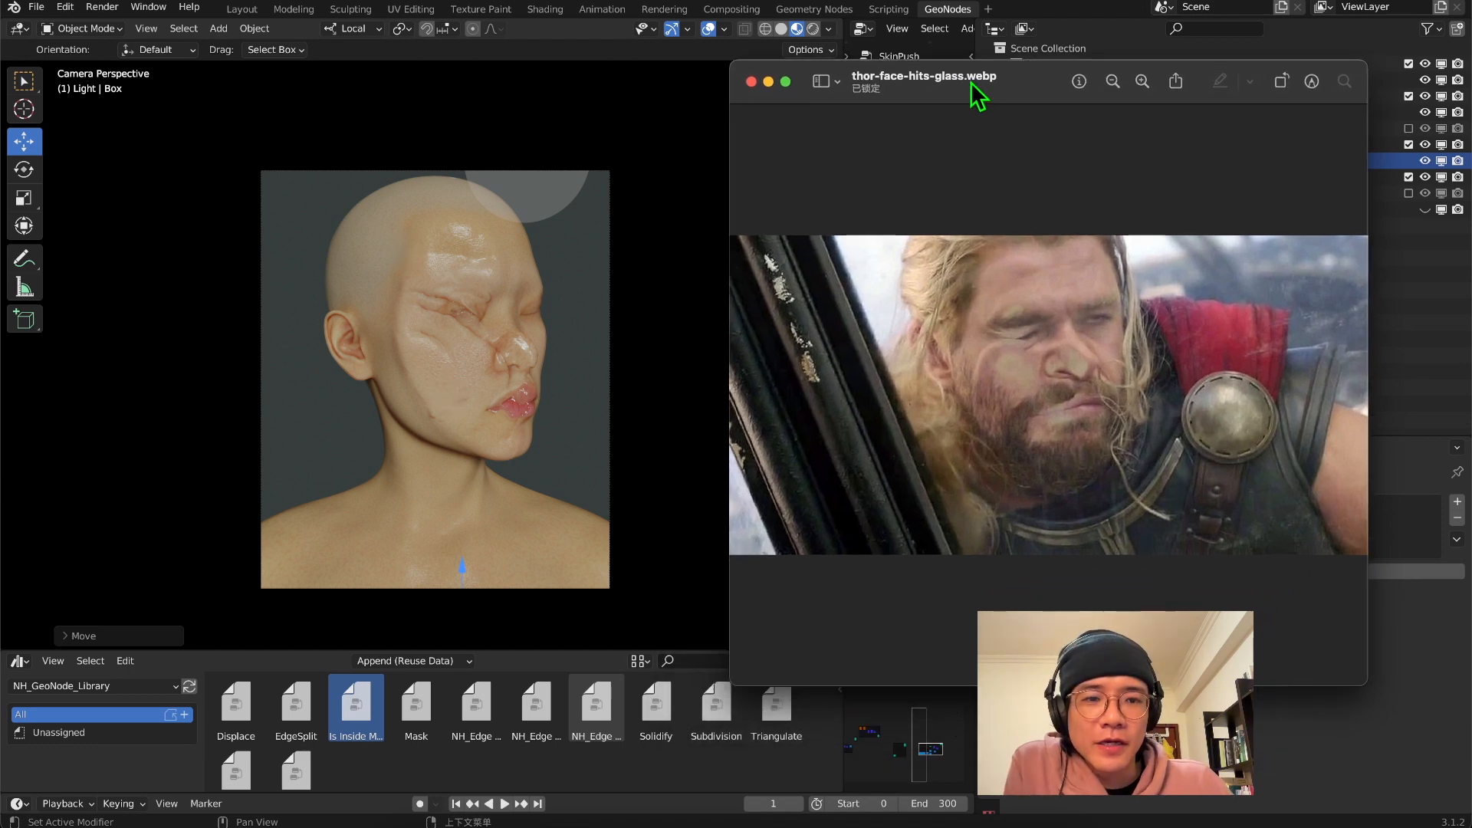
scroll(1058, 375, up, 10)
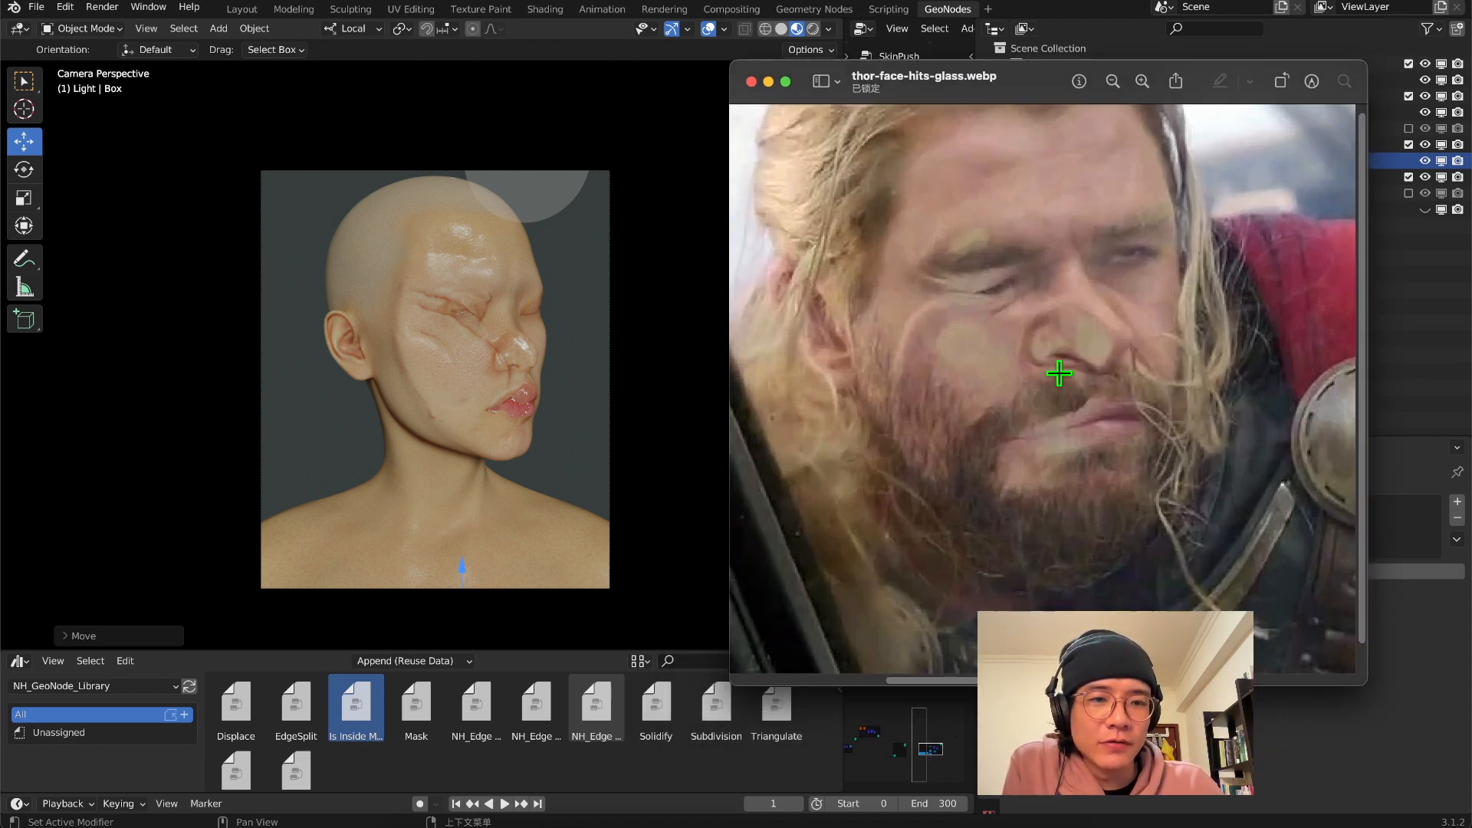
scroll(1059, 373, down, 5)
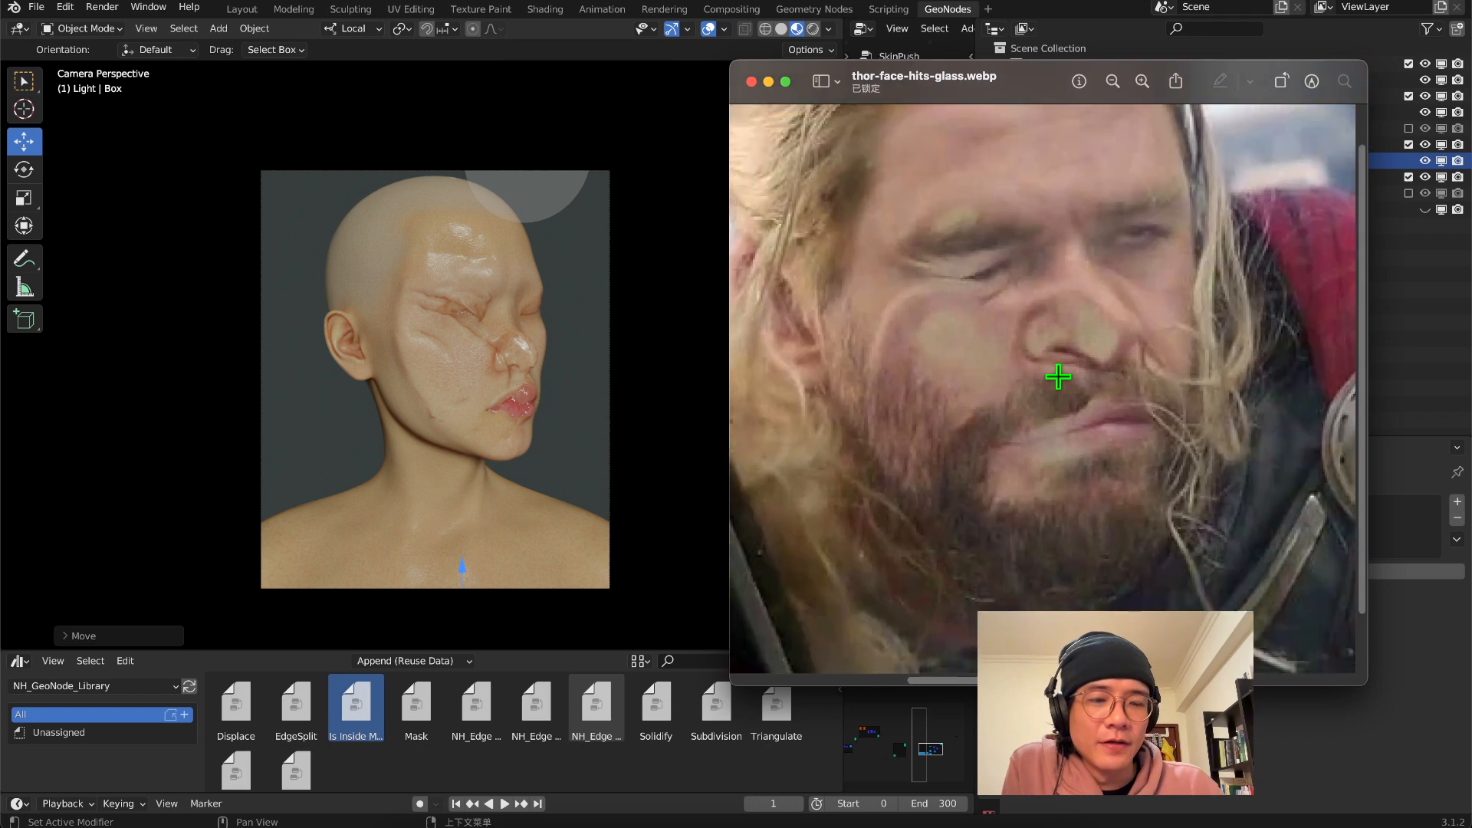